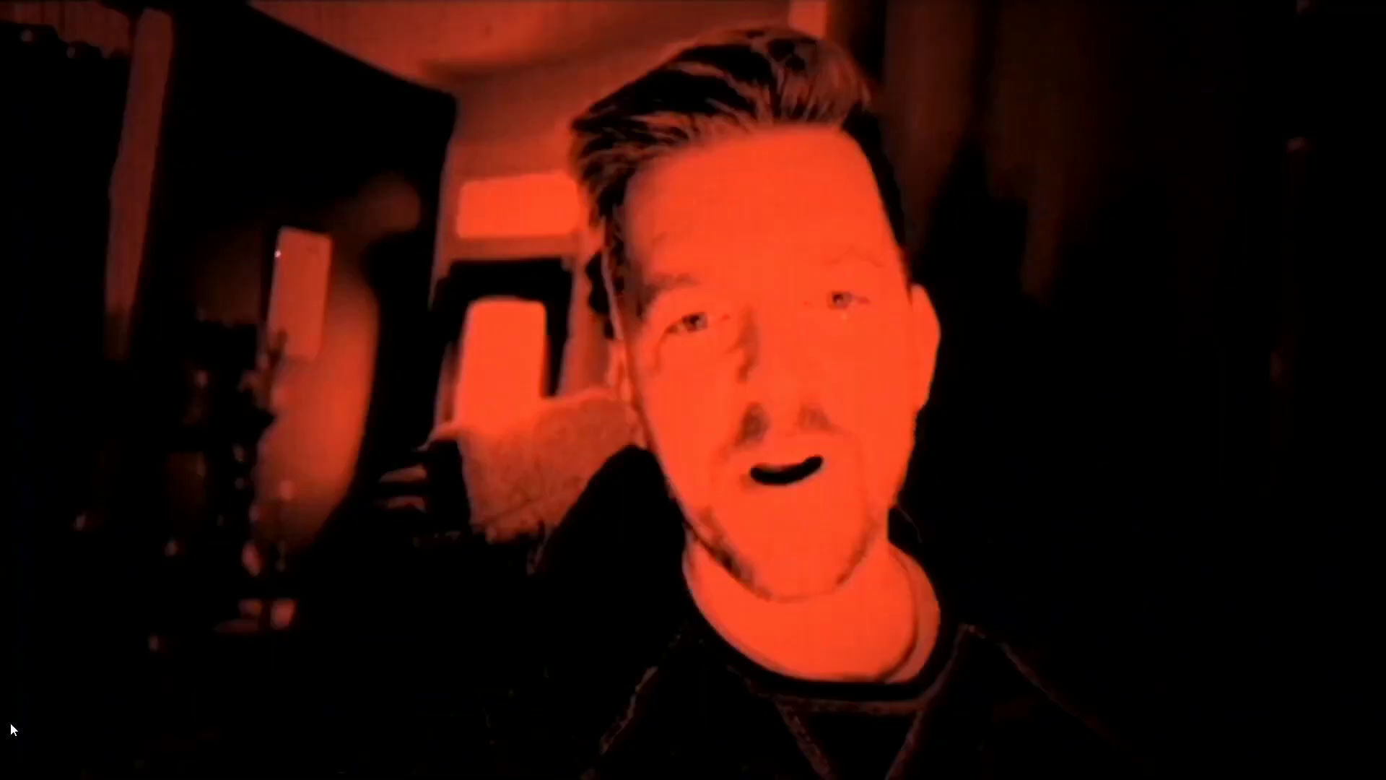
- Search 'car' in the Asset Browser and drag the Car - Hot Hatch model into the viewport
mouse_move(1089, 649)
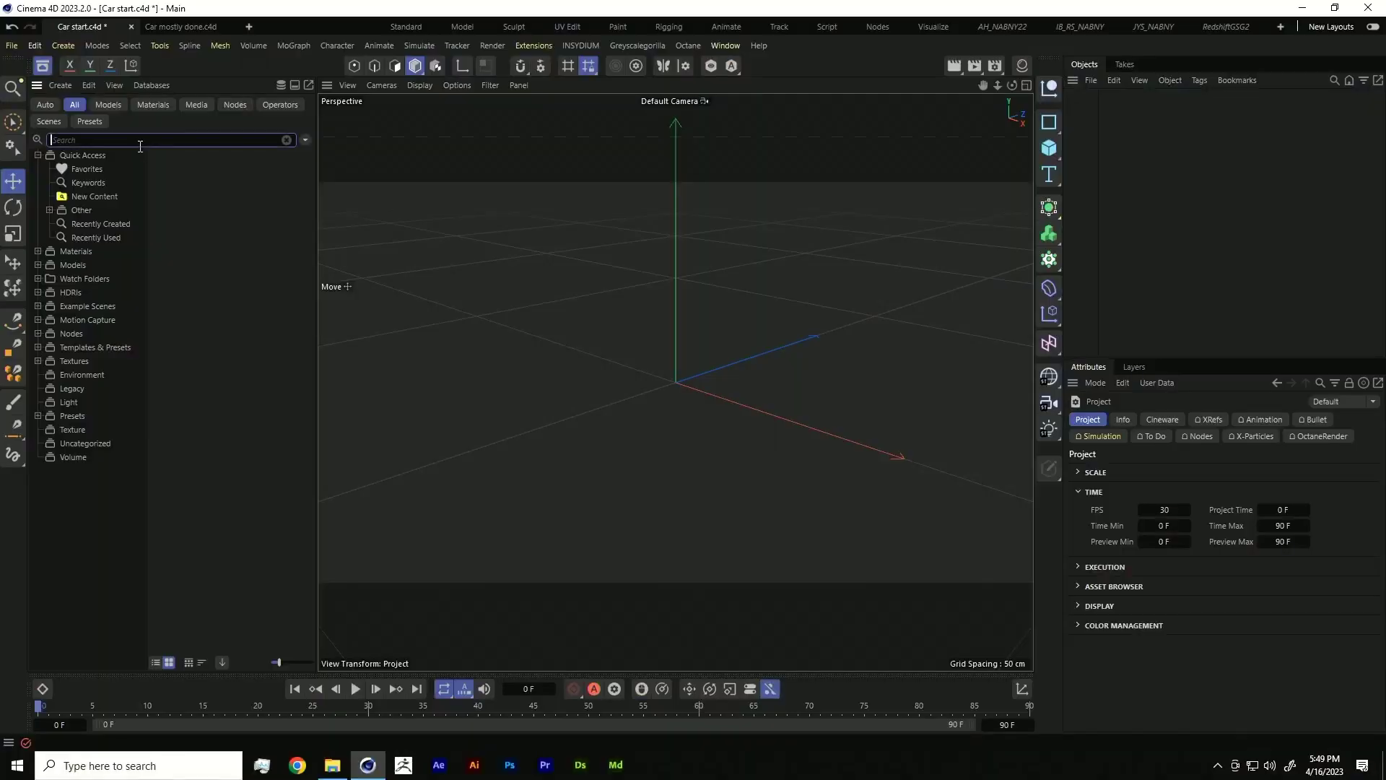
type("car")
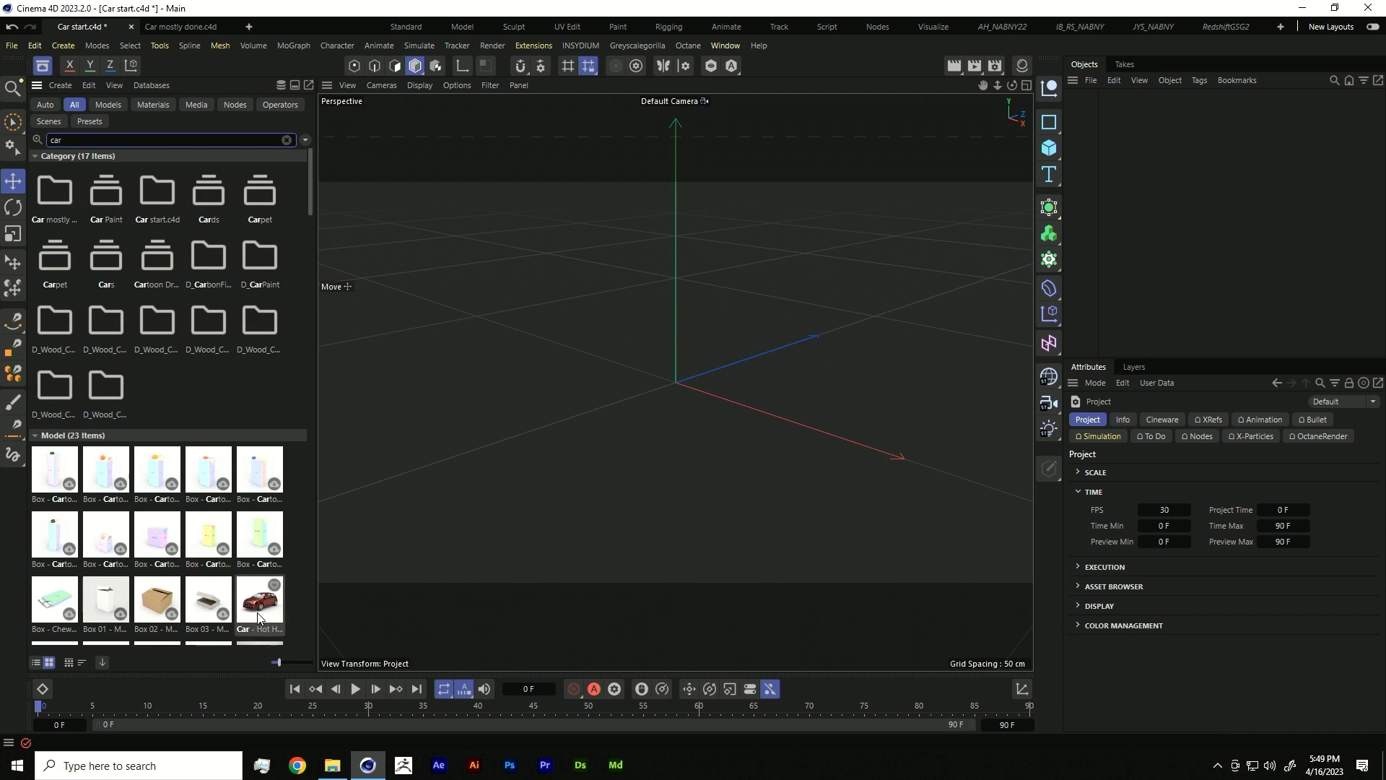
scroll(258, 613, "down", 2)
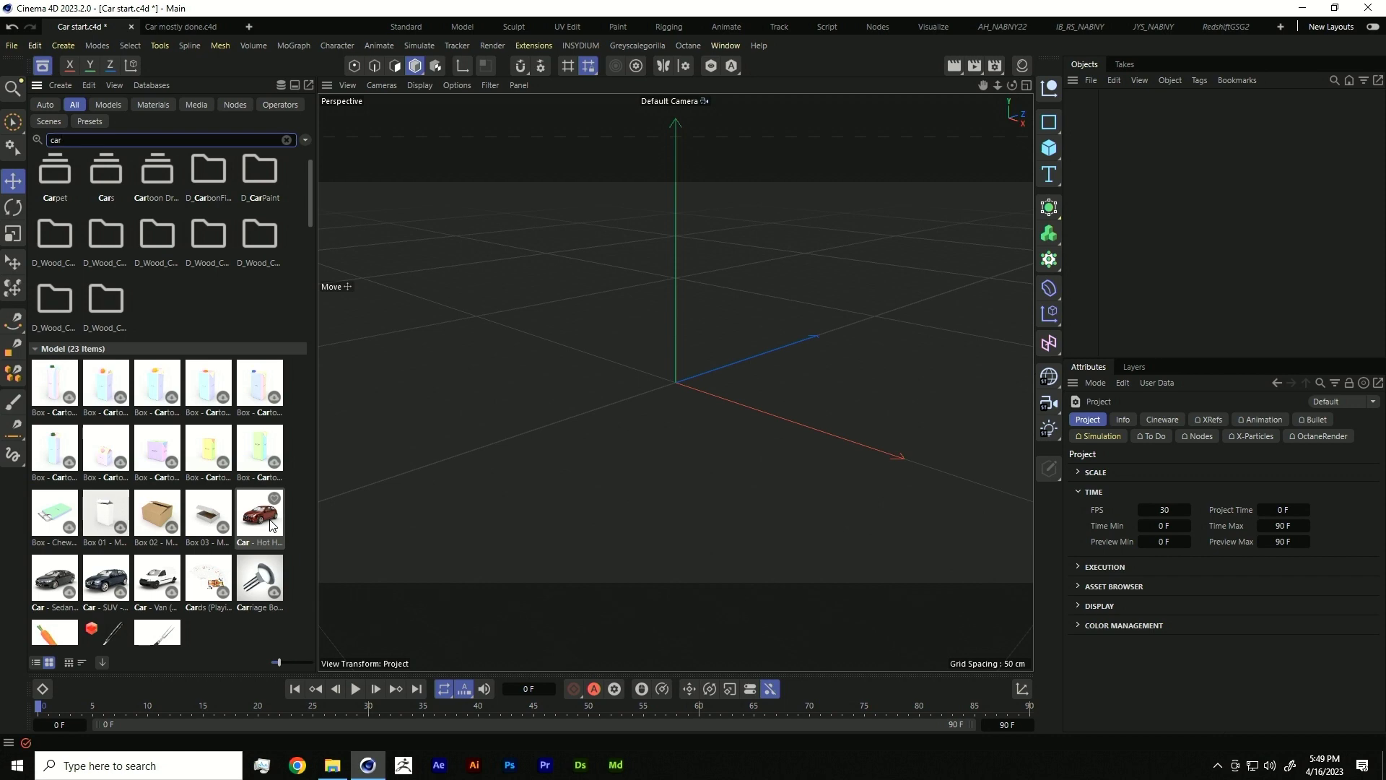
left_click_drag(273, 525, 609, 383)
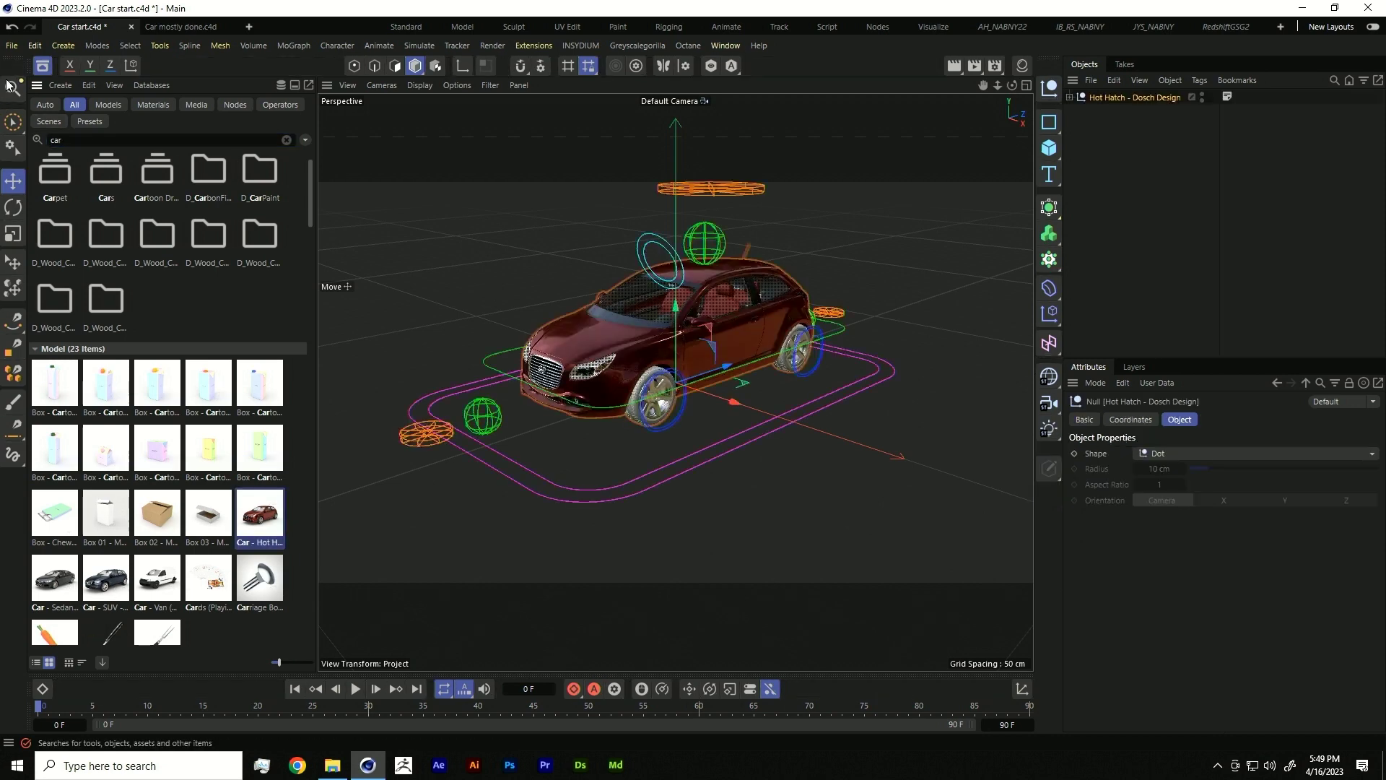
- Close the Asset Browser and test-move the car with its Master_con+ controller
left_click(42, 66)
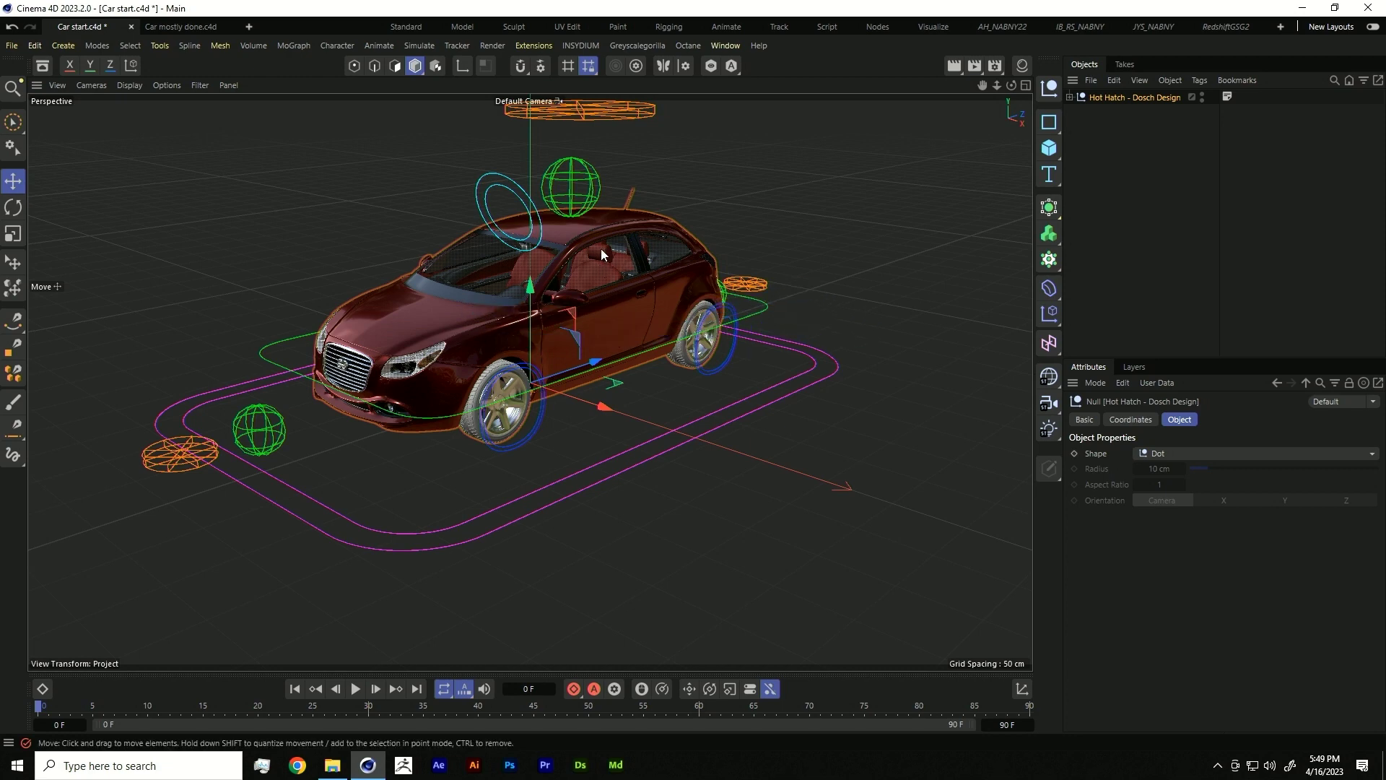
left_click(563, 475)
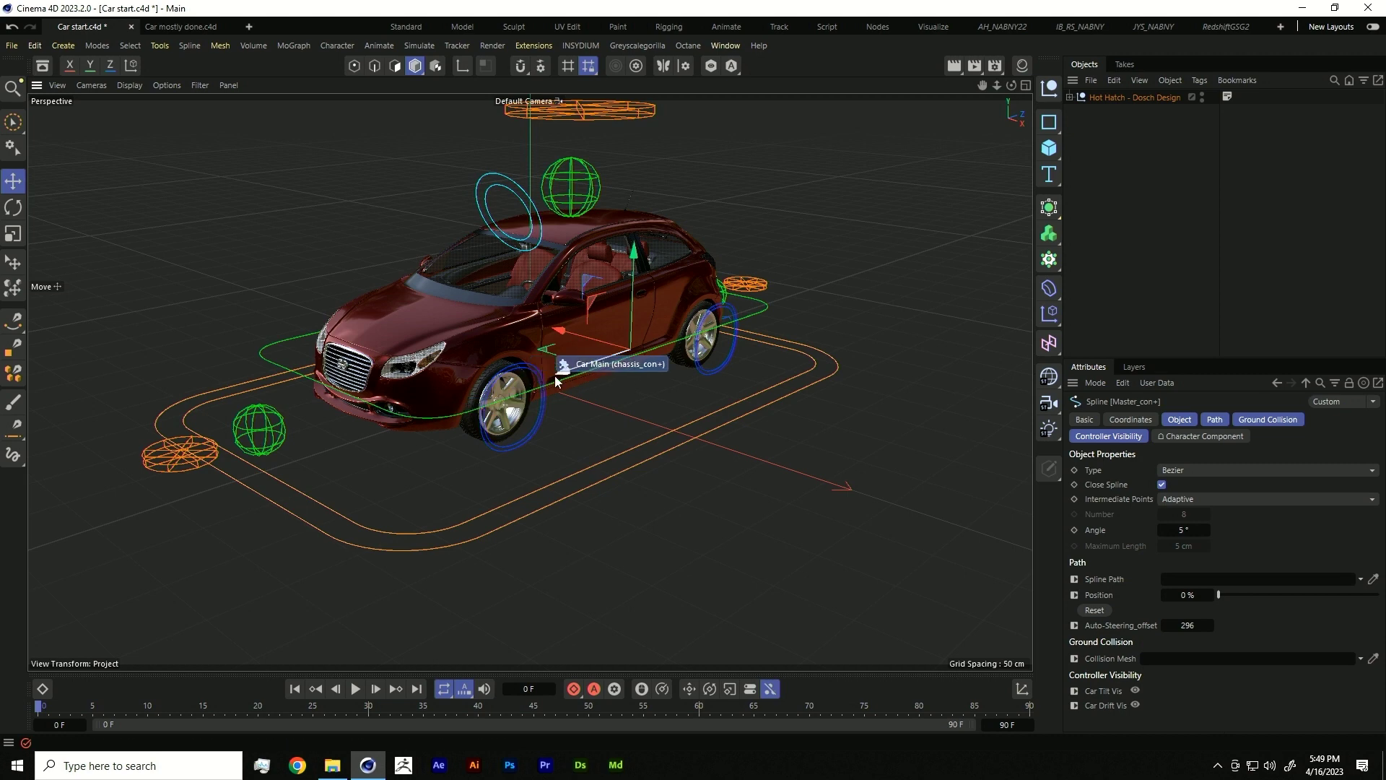
mouse_move(587, 369)
left_mouse_down()
mouse_move(614, 356)
mouse_move(567, 380)
left_mouse_up()
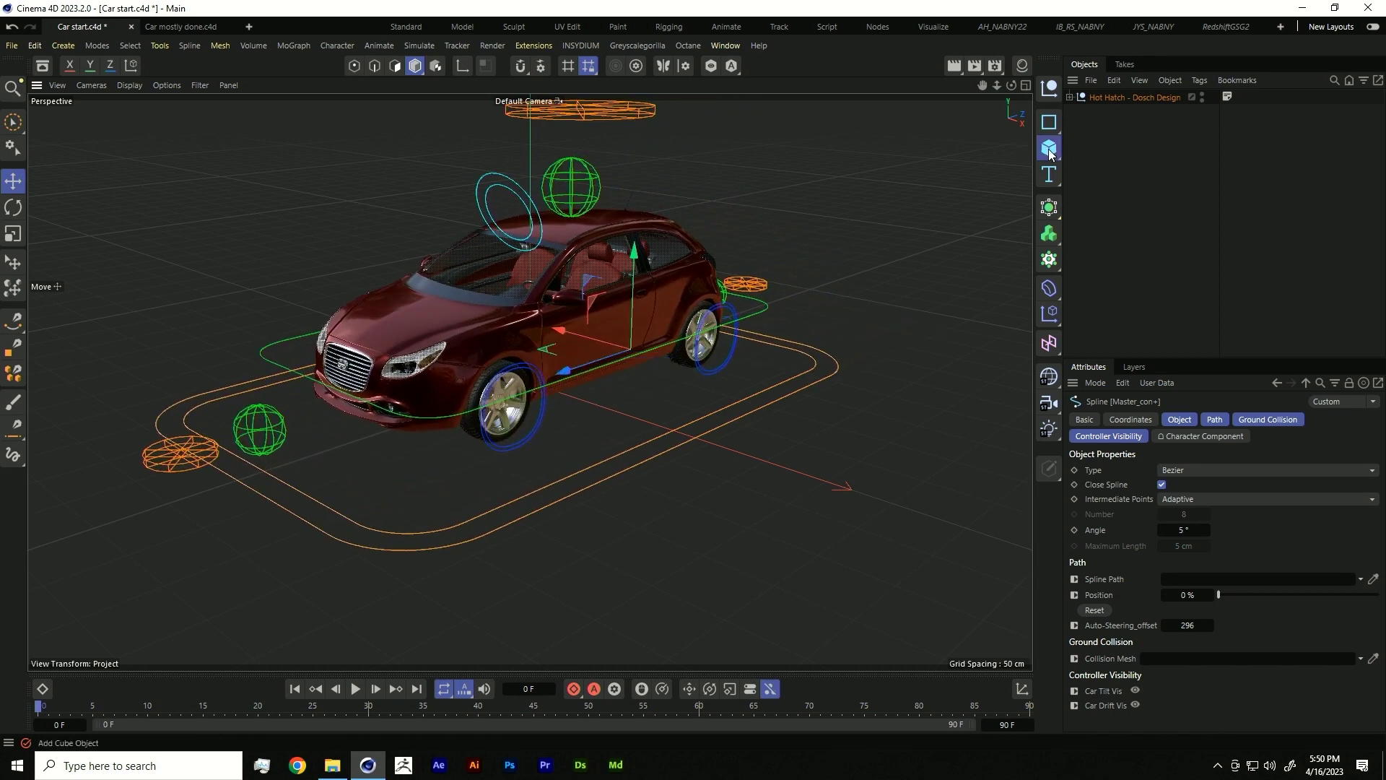
- Add a Landscape under the car, sized about 993.65 × 132.25 × 1495.86 cm
left_click_drag(1048, 149, 1184, 272)
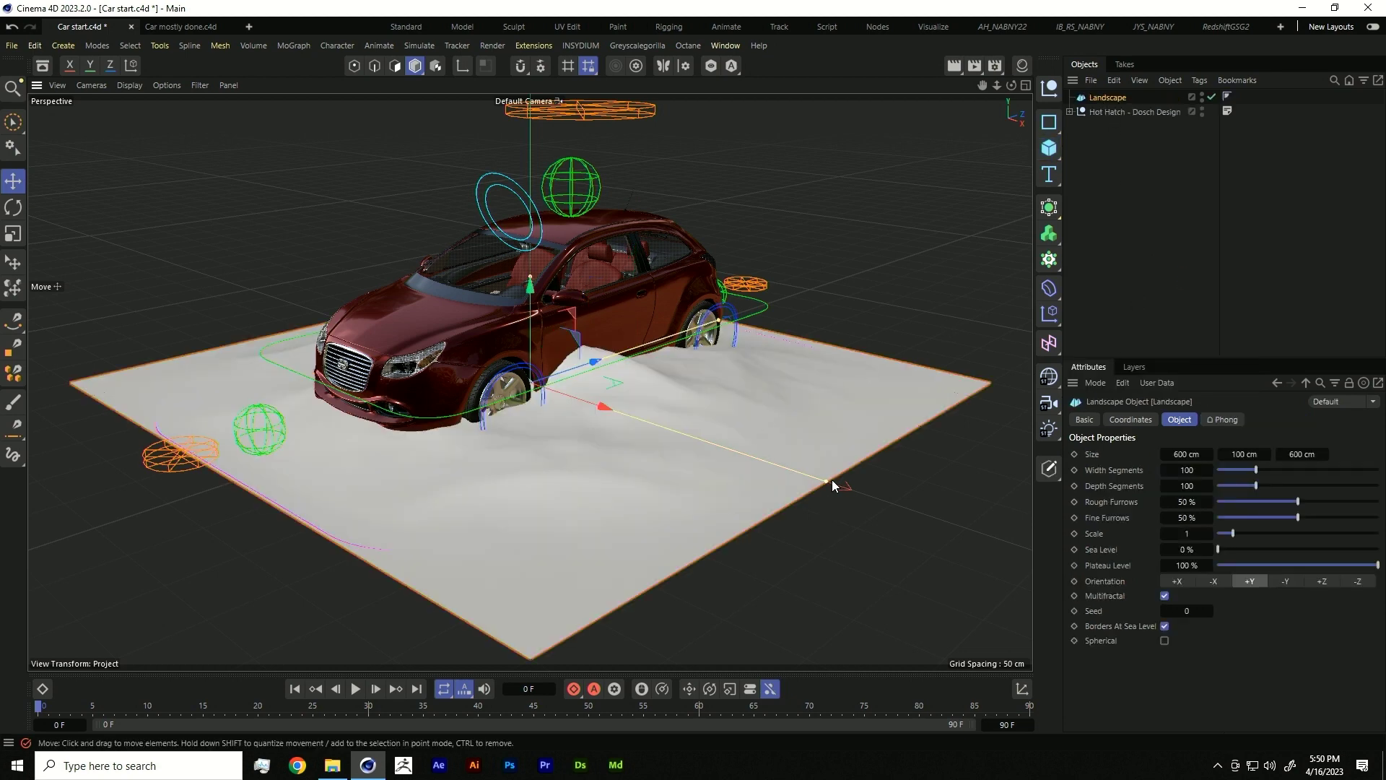
left_click_drag(830, 480, 1143, 556)
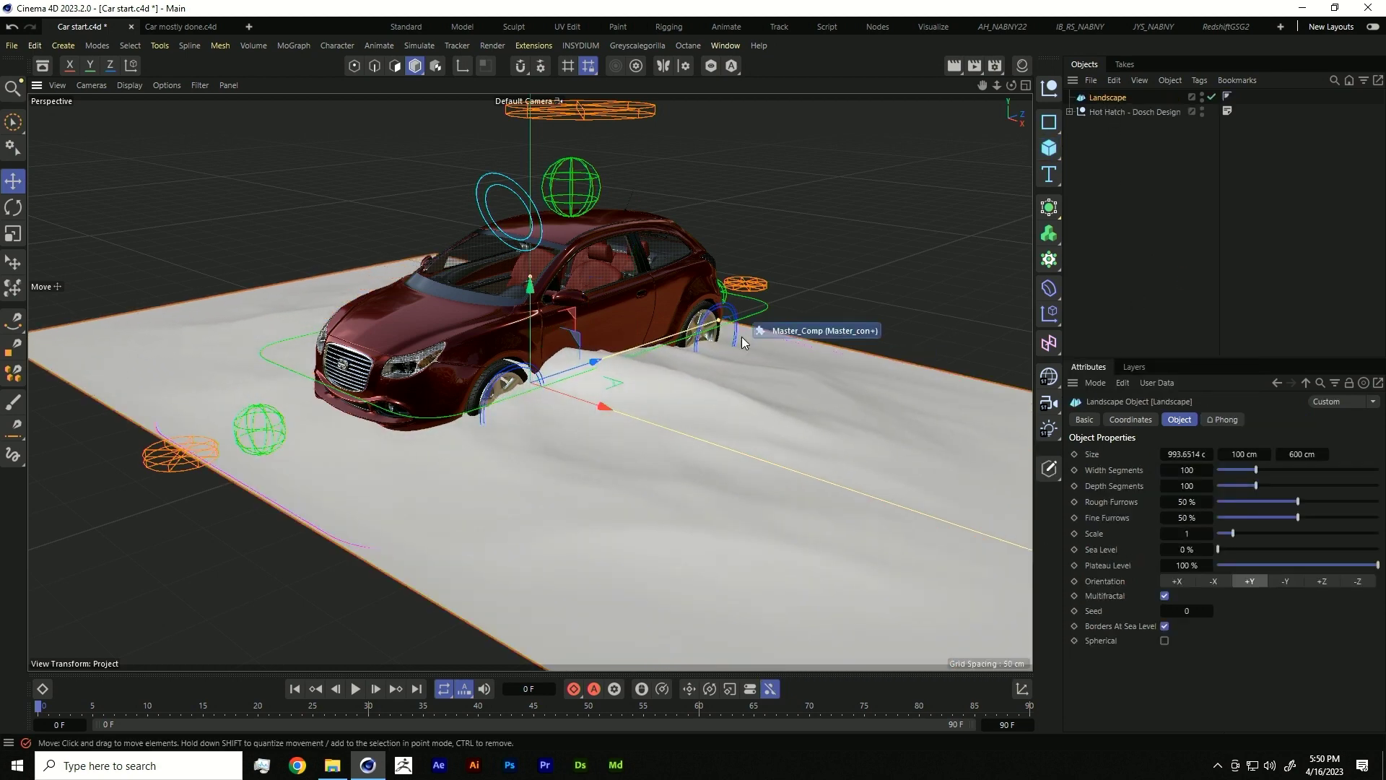
left_click_drag(719, 321, 812, 254)
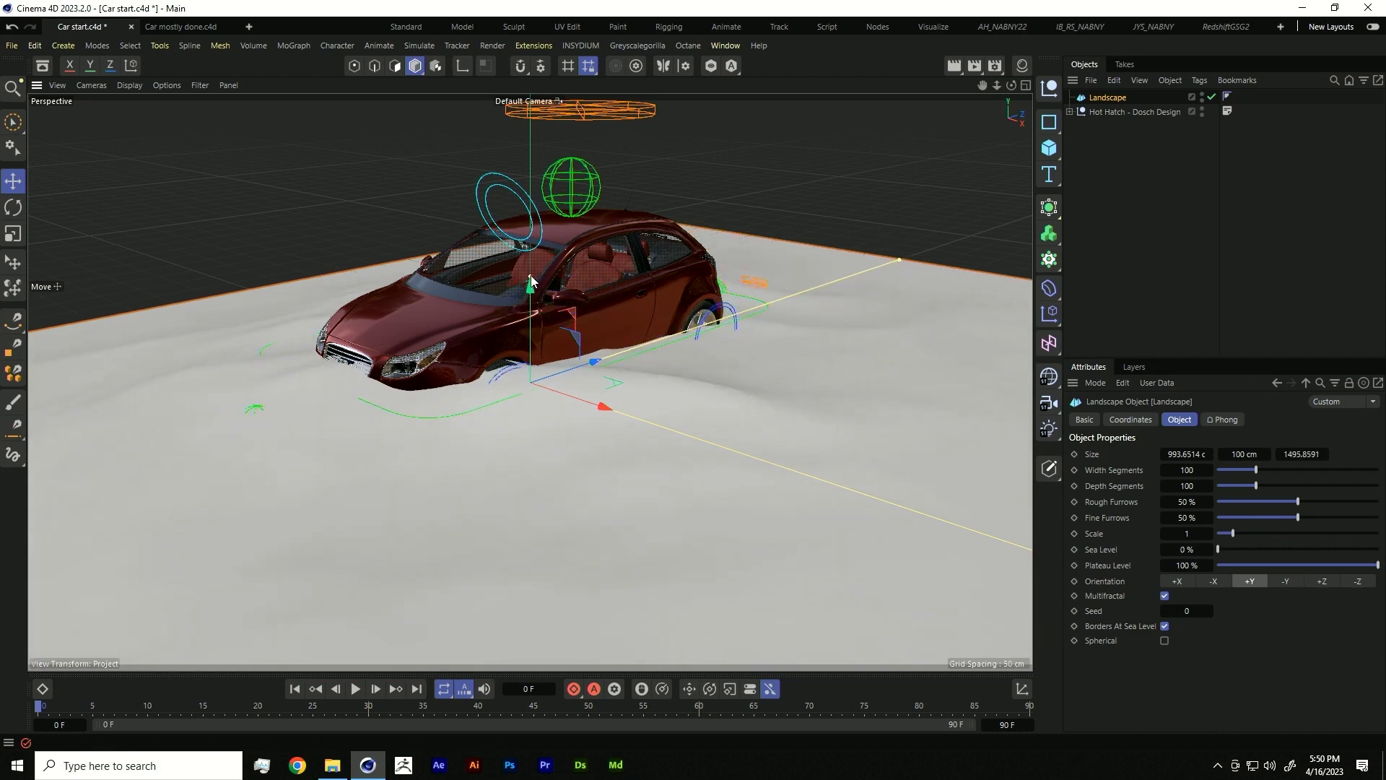
left_click_drag(530, 282, 529, 245)
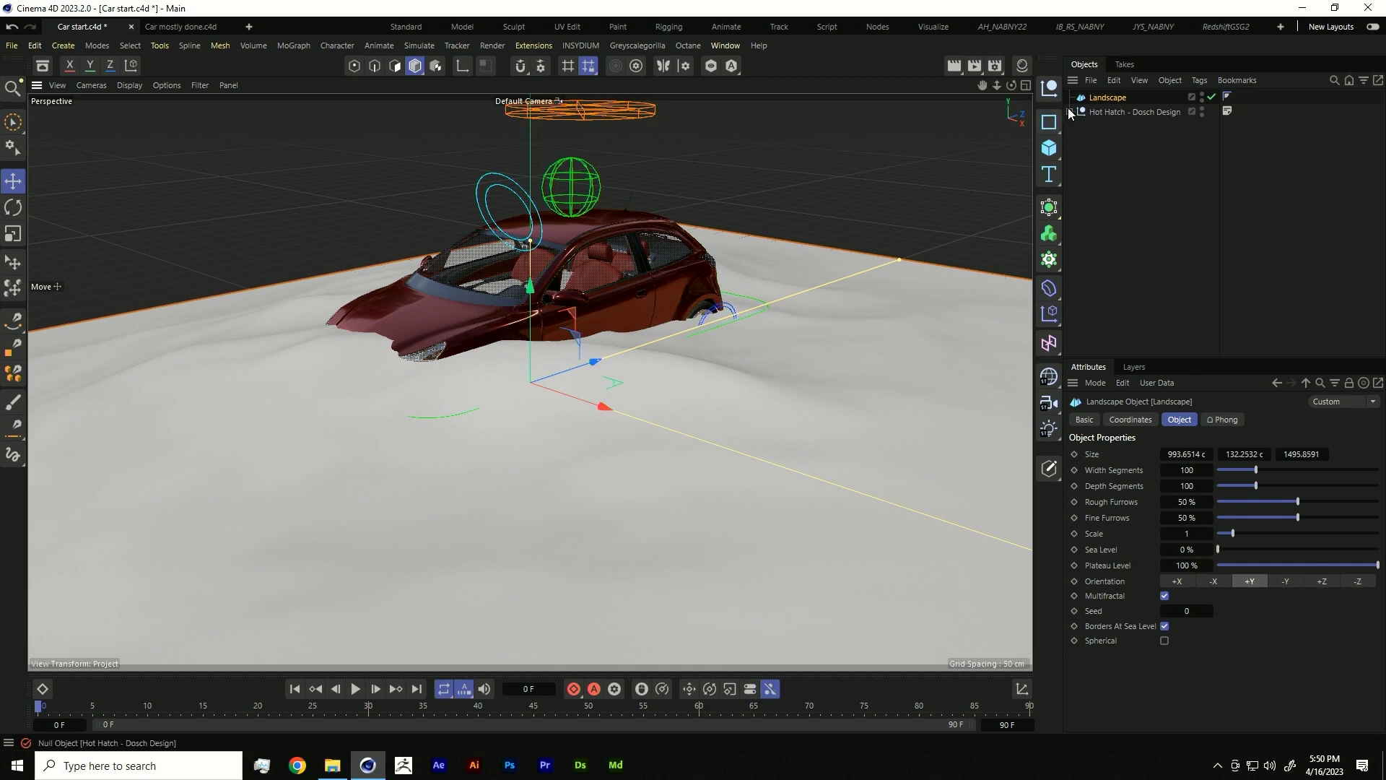
- Make the Landscape the Master_con+ Ground Collision mesh and move the car across it
left_click(1078, 126)
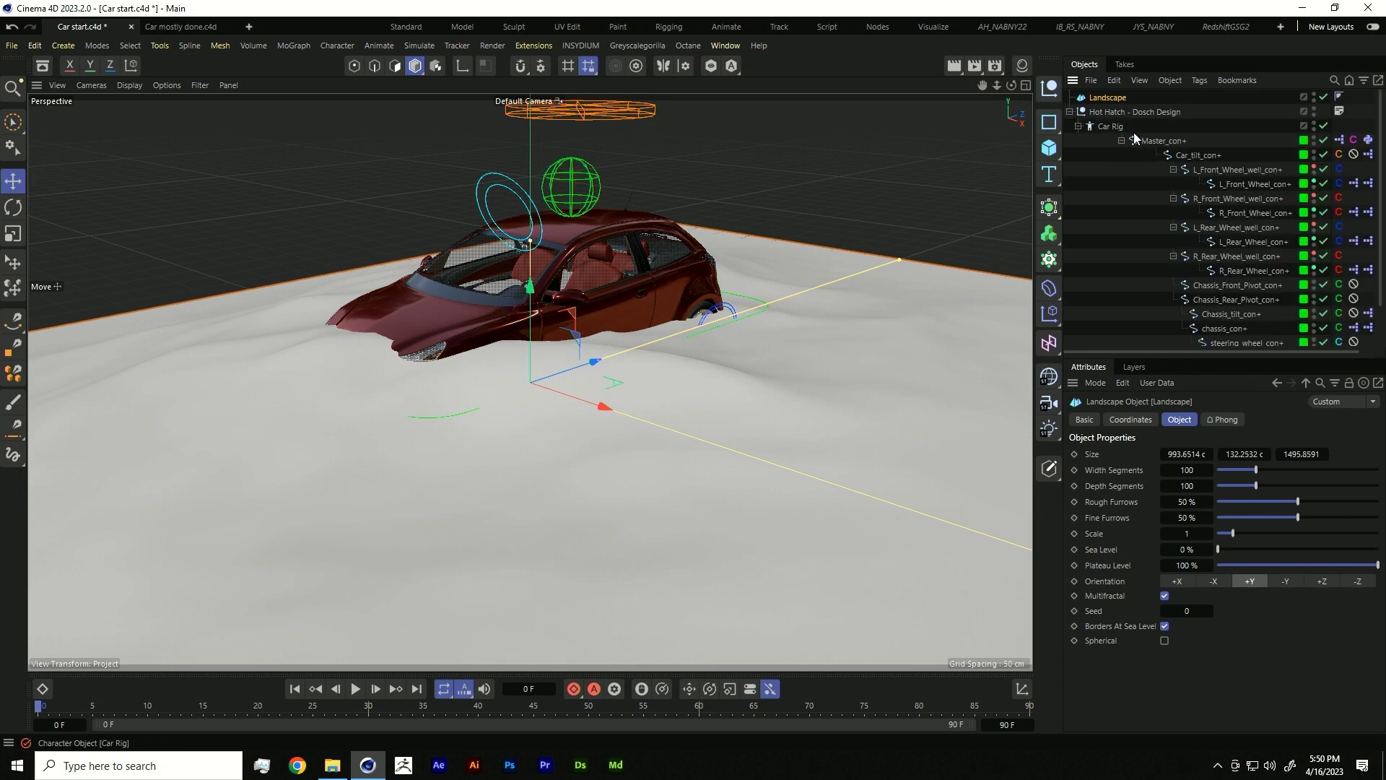
left_click(1150, 145)
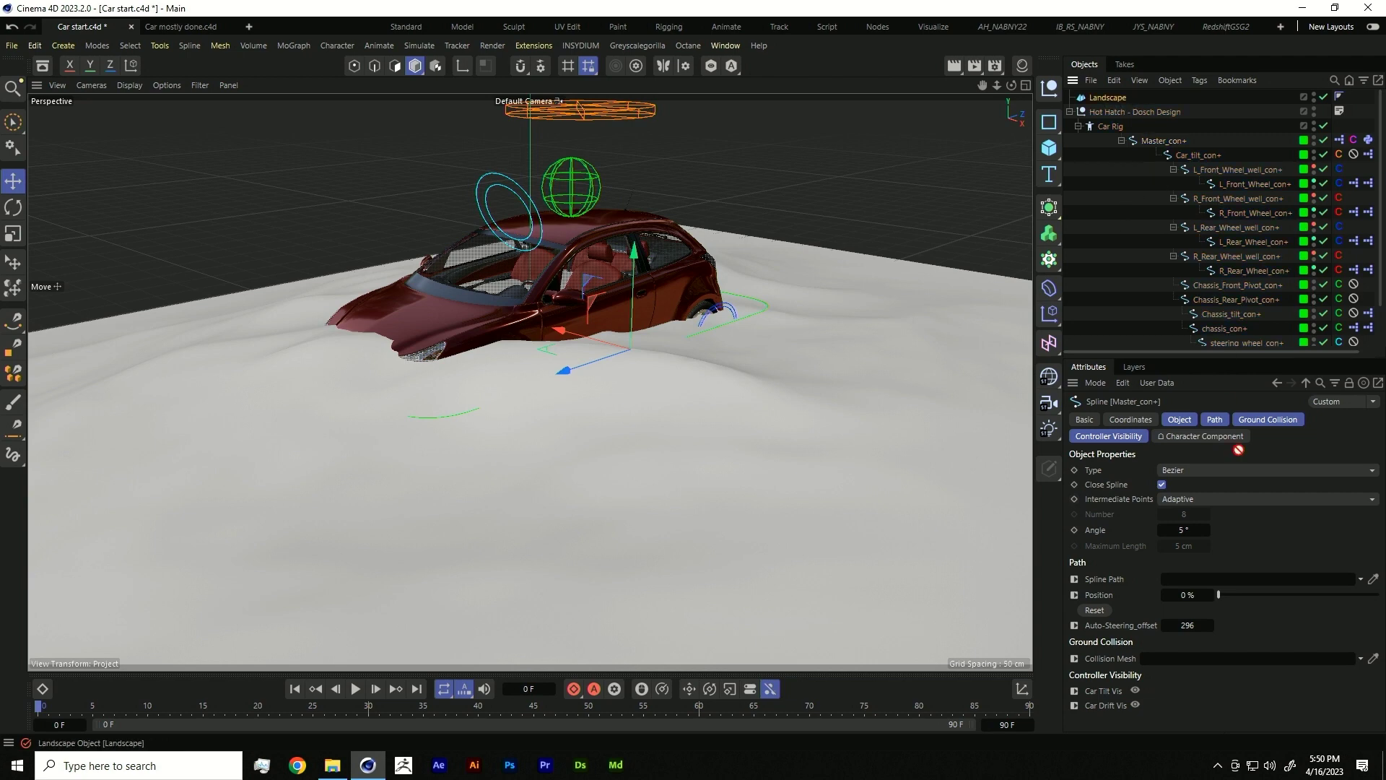
left_click_drag(1209, 665, 1210, 660)
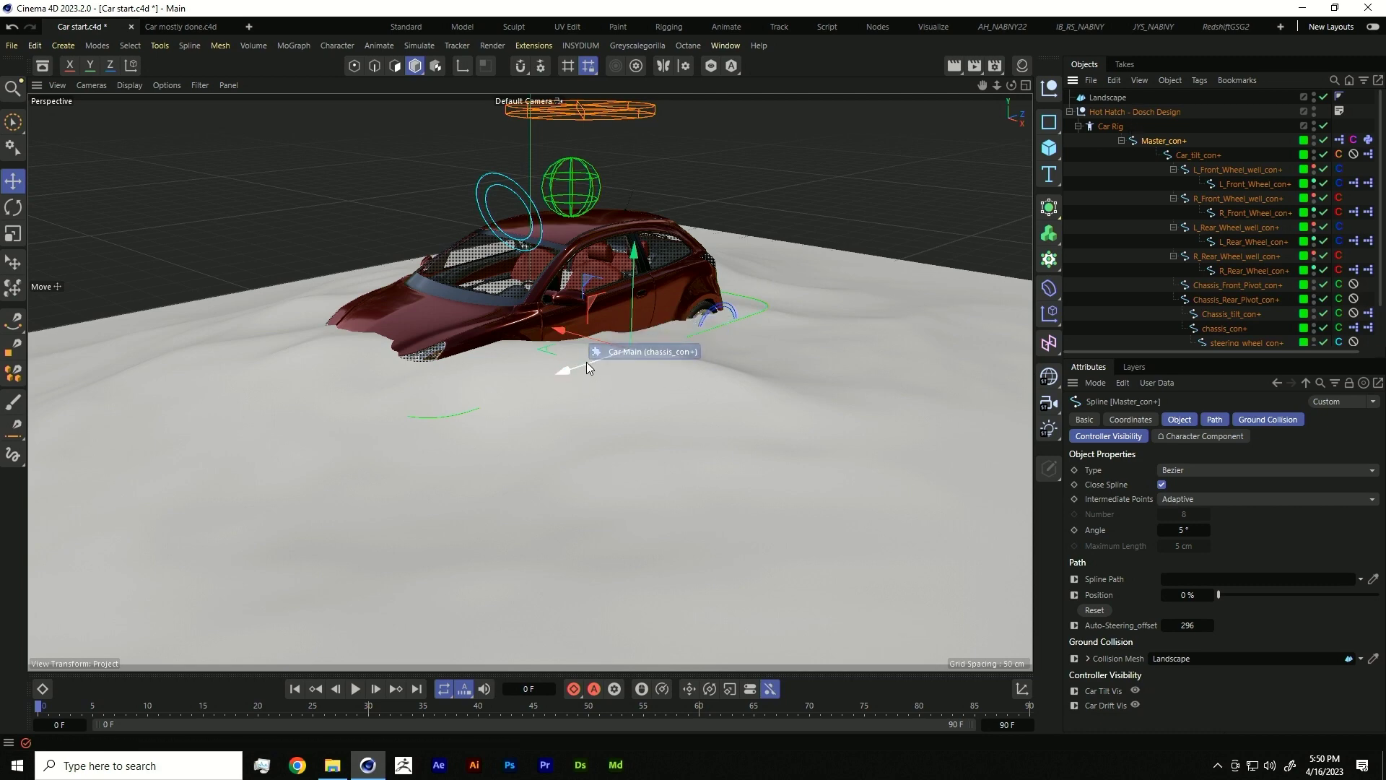
left_click_drag(586, 361, 627, 348)
- Convert the Landscape to a polygon object and slide the car rig over the terrain
left_click(1112, 99)
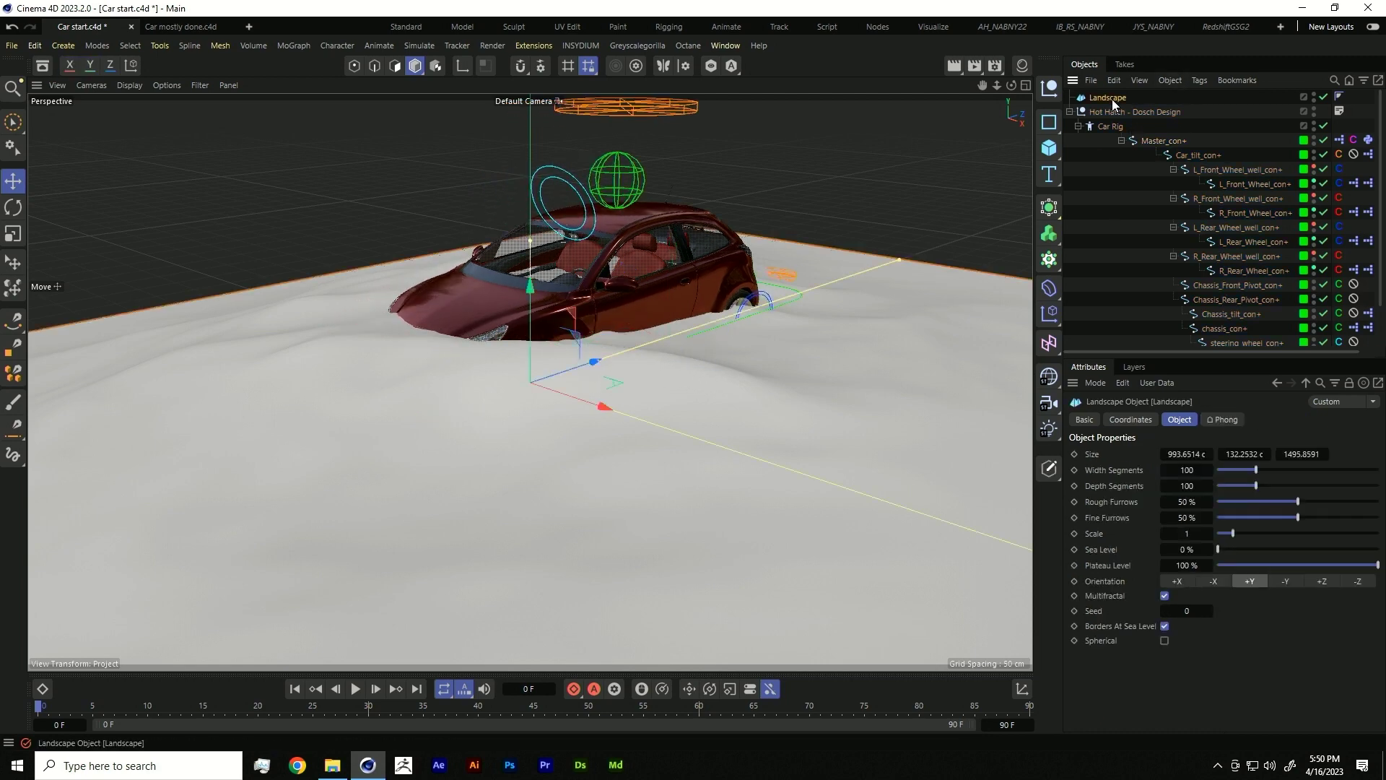
key("c")
left_click_drag(587, 367, 524, 383)
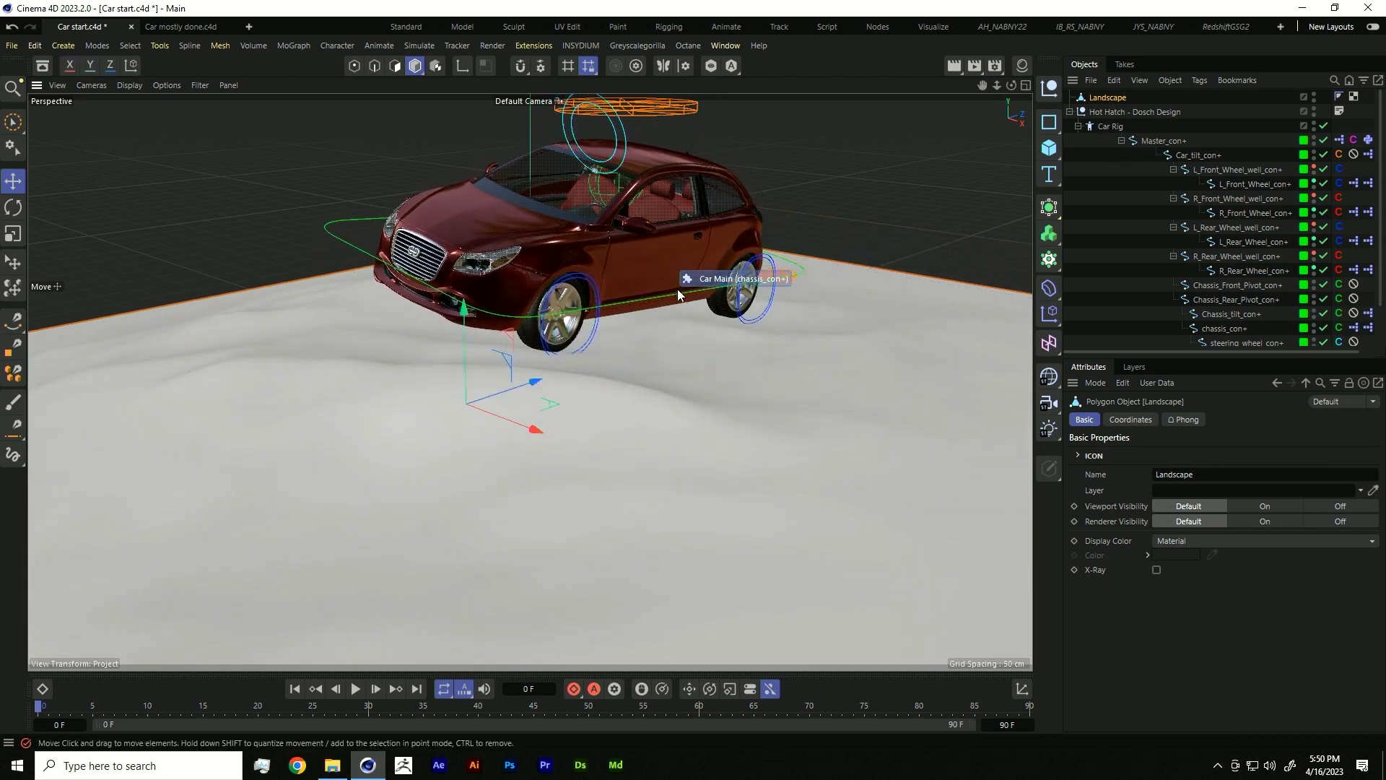
left_click(1196, 158)
left_click(1160, 143)
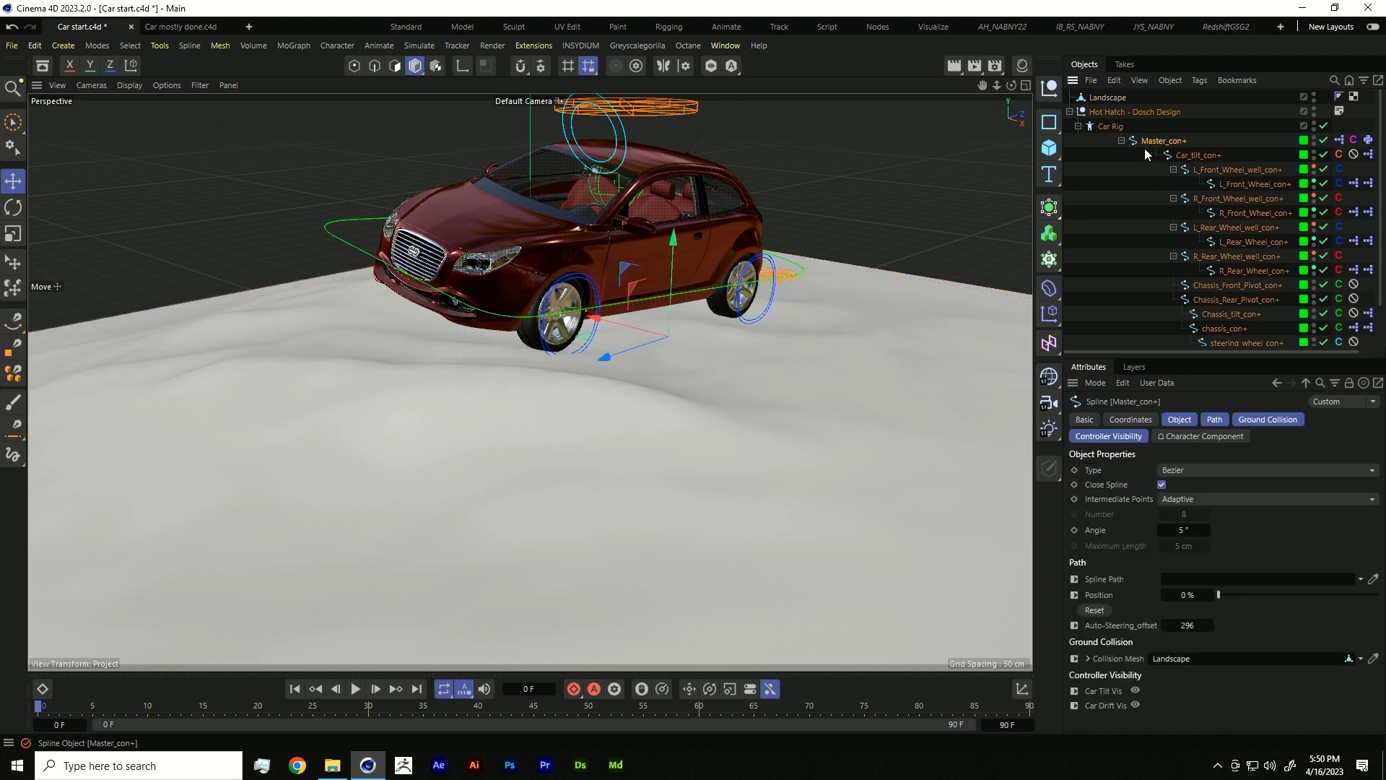
left_click_drag(669, 342, 436, 379)
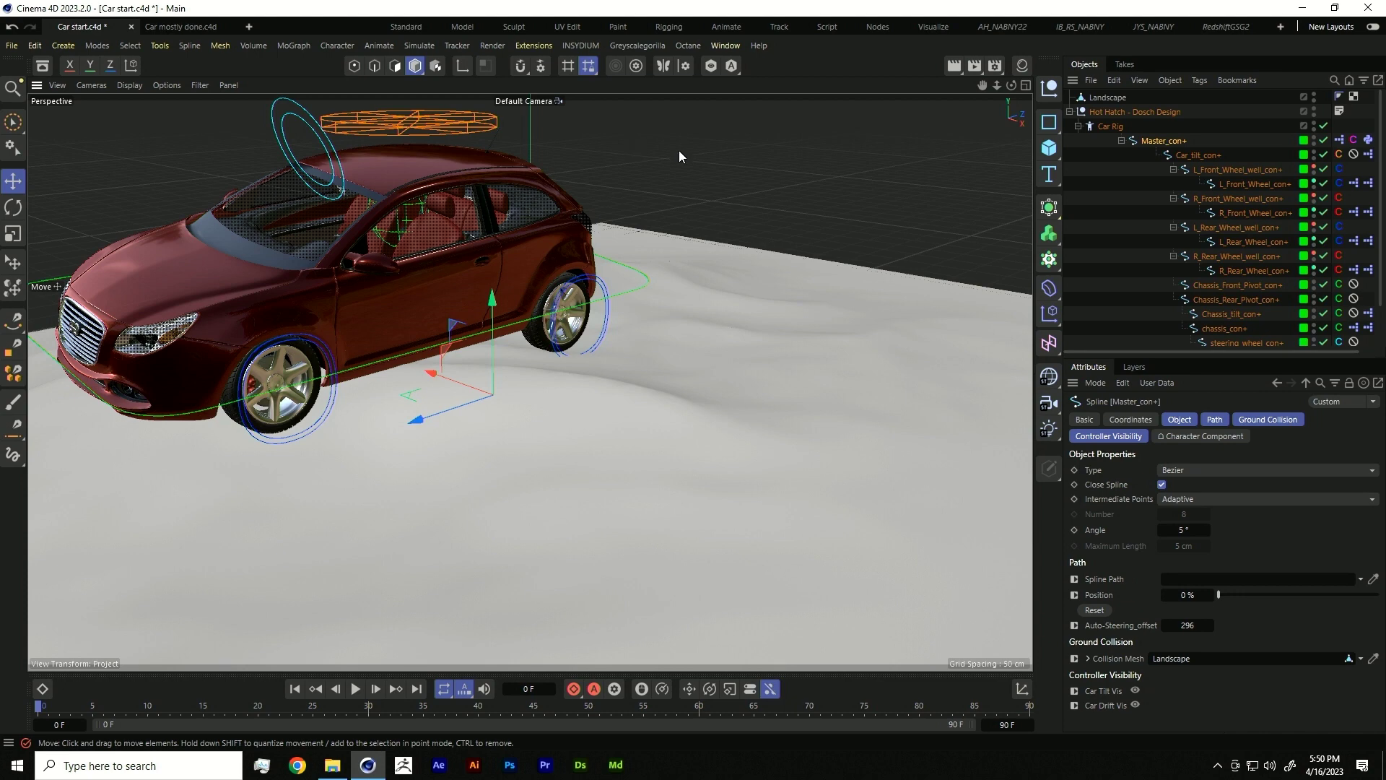
- Add a Character object and delete the Hot Hatch car and Landscape
left_click(340, 46)
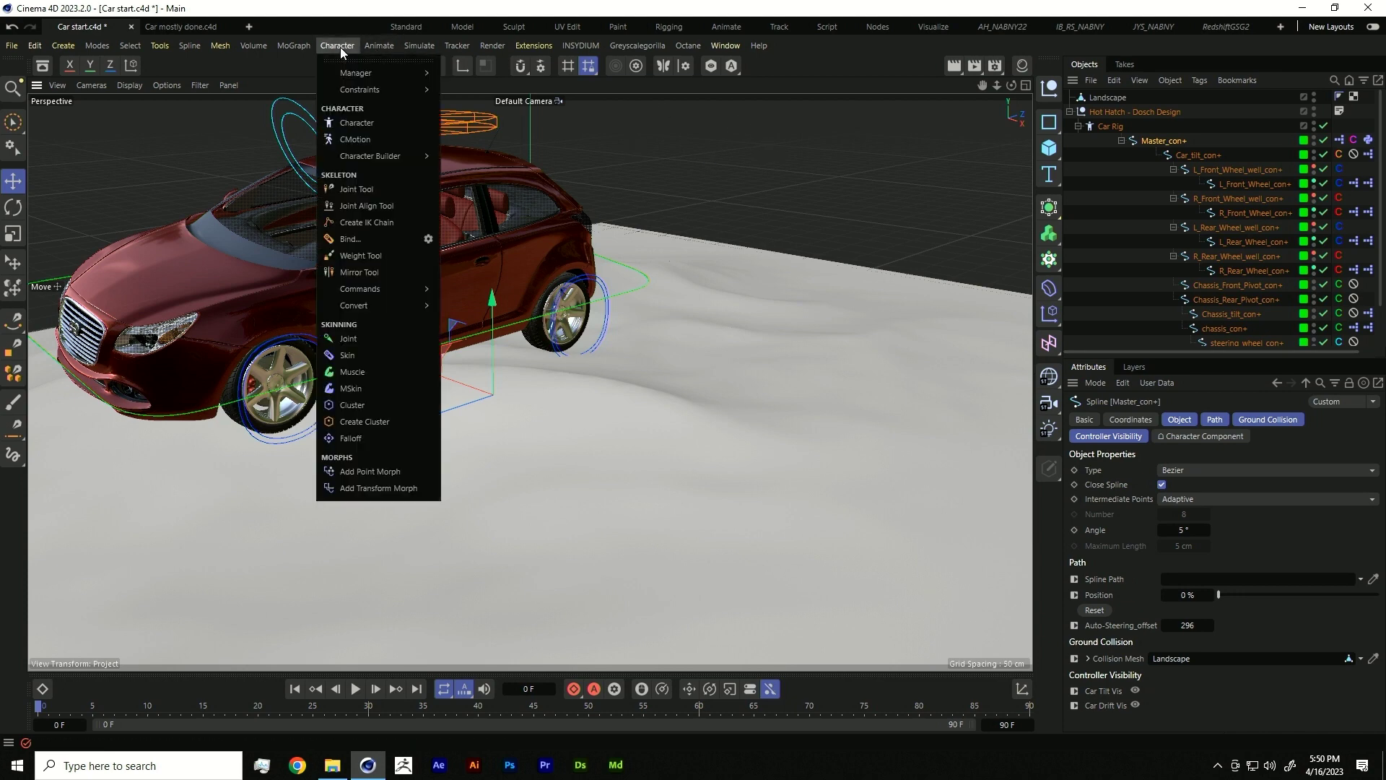
left_click(365, 123)
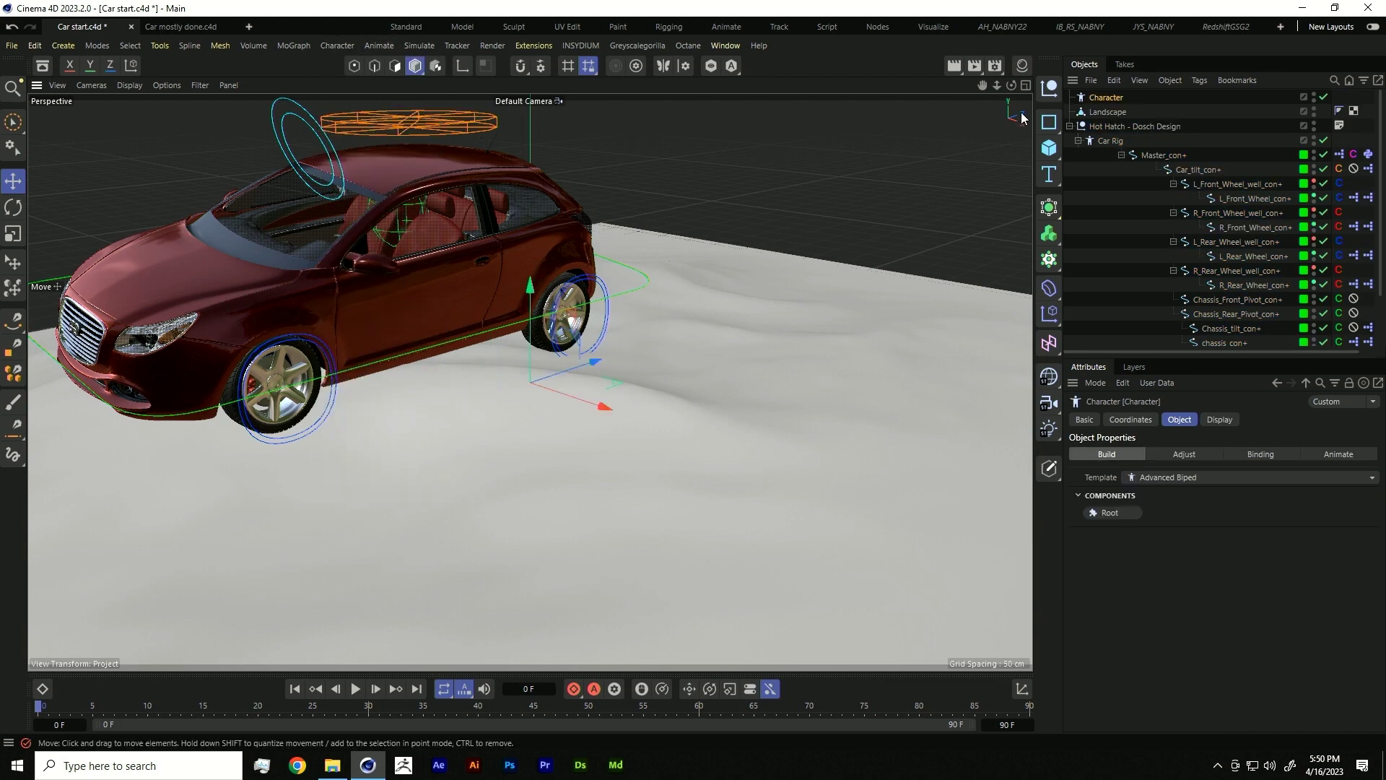
left_click(1108, 124)
key("Delete")
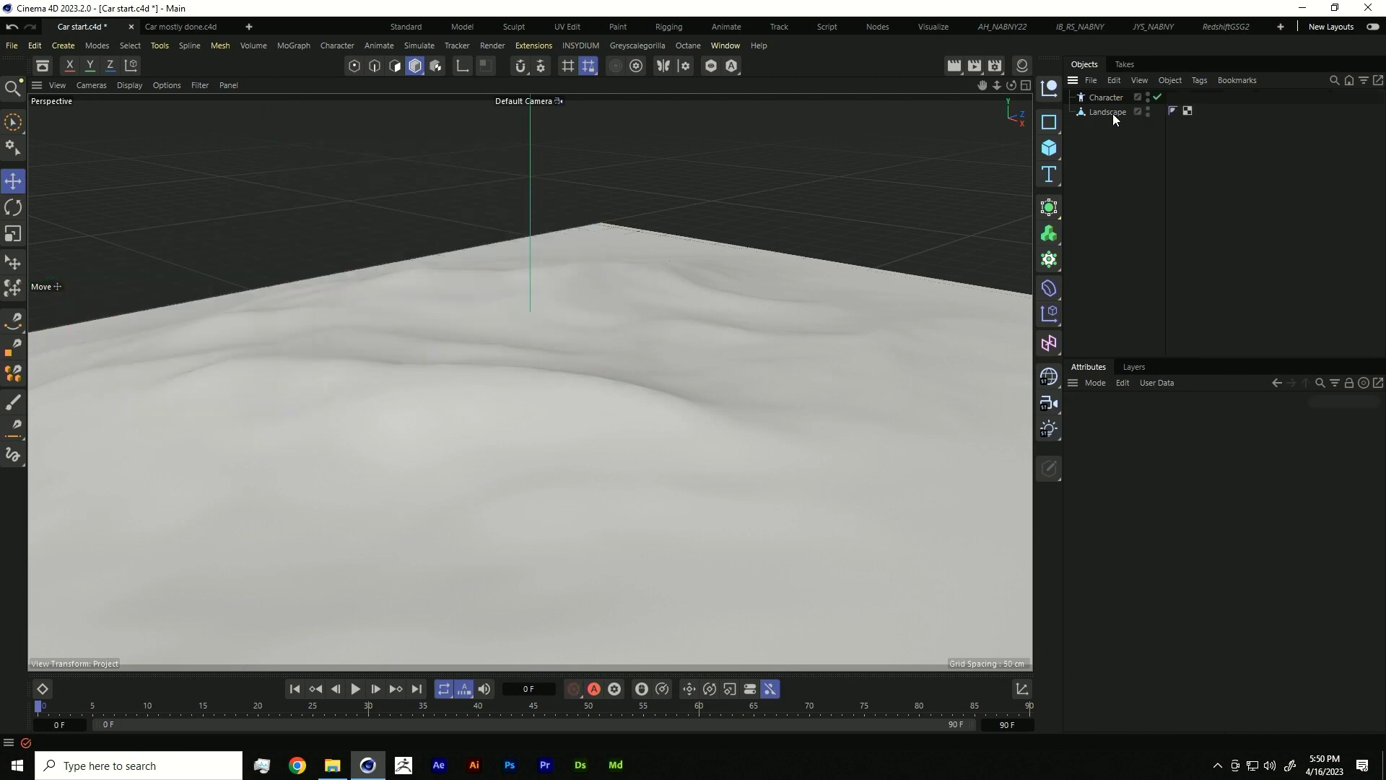
left_click(1112, 111)
key("Delete")
- Set the Character template to Car Rig, build a Master component, then undo to restore the car
left_click(1119, 97)
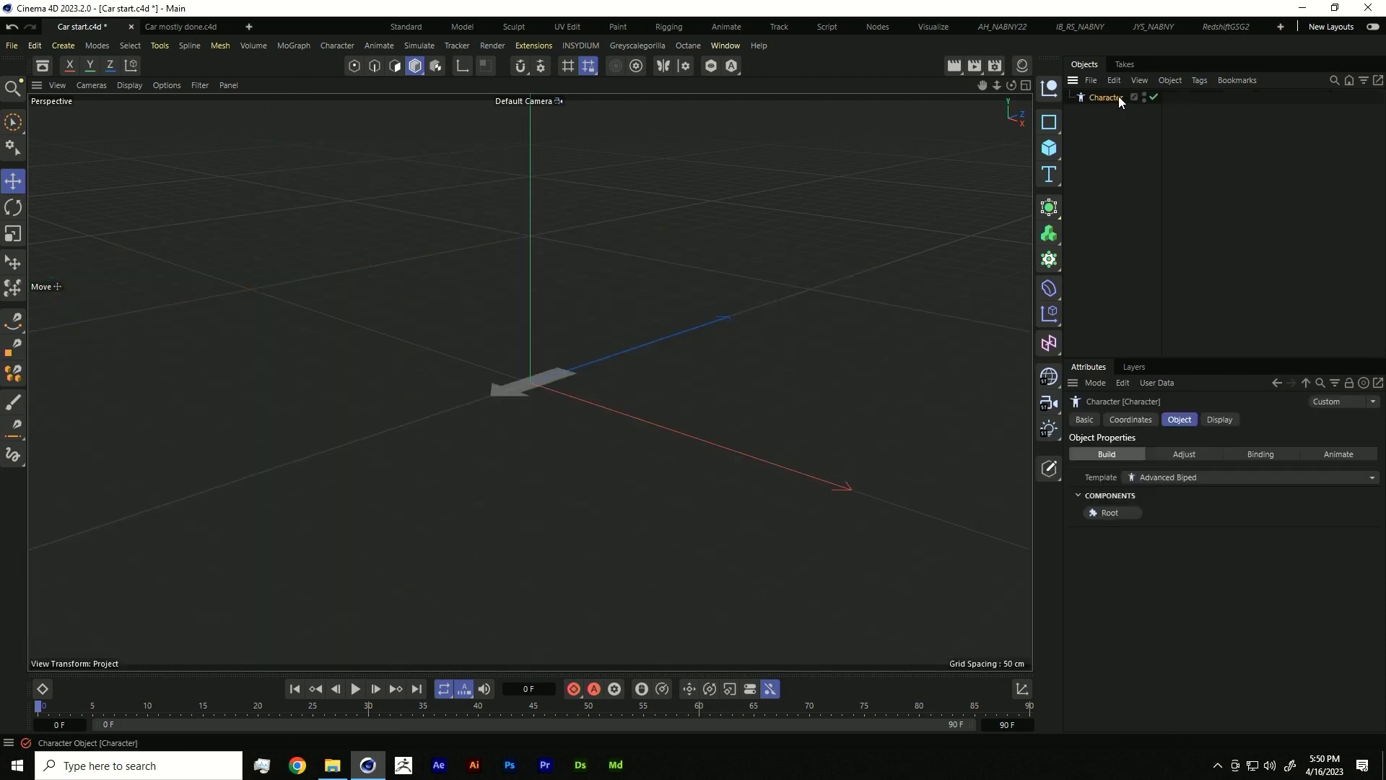
left_click(1162, 484)
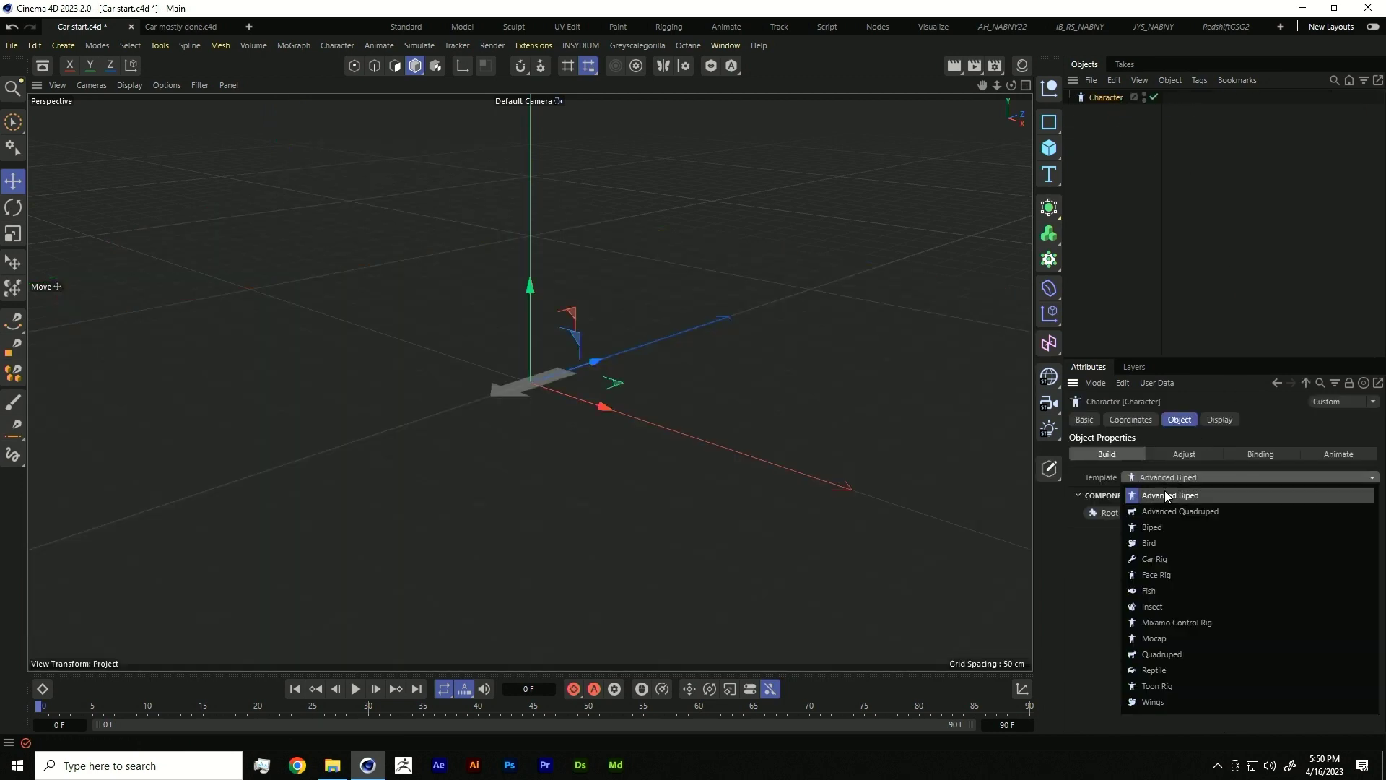
left_click(1184, 560)
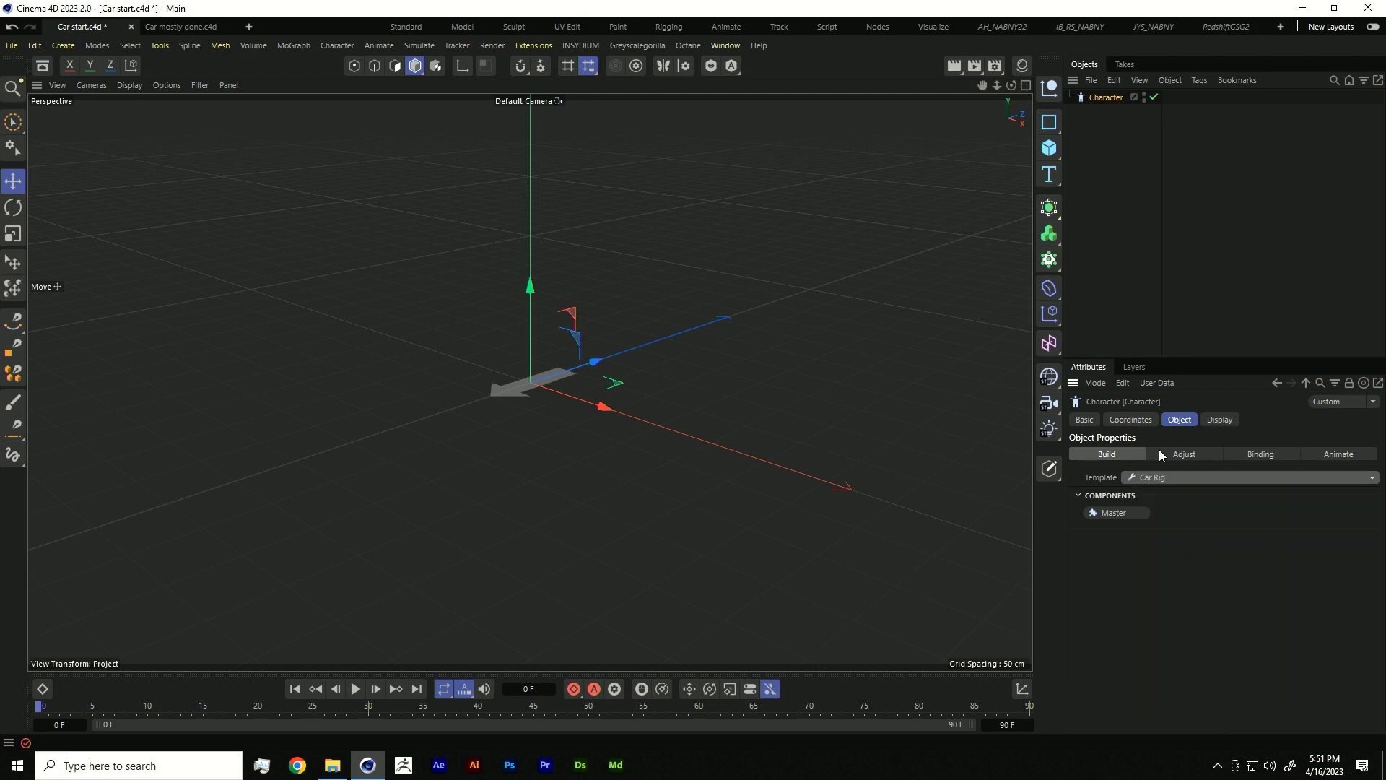
left_click(1134, 518)
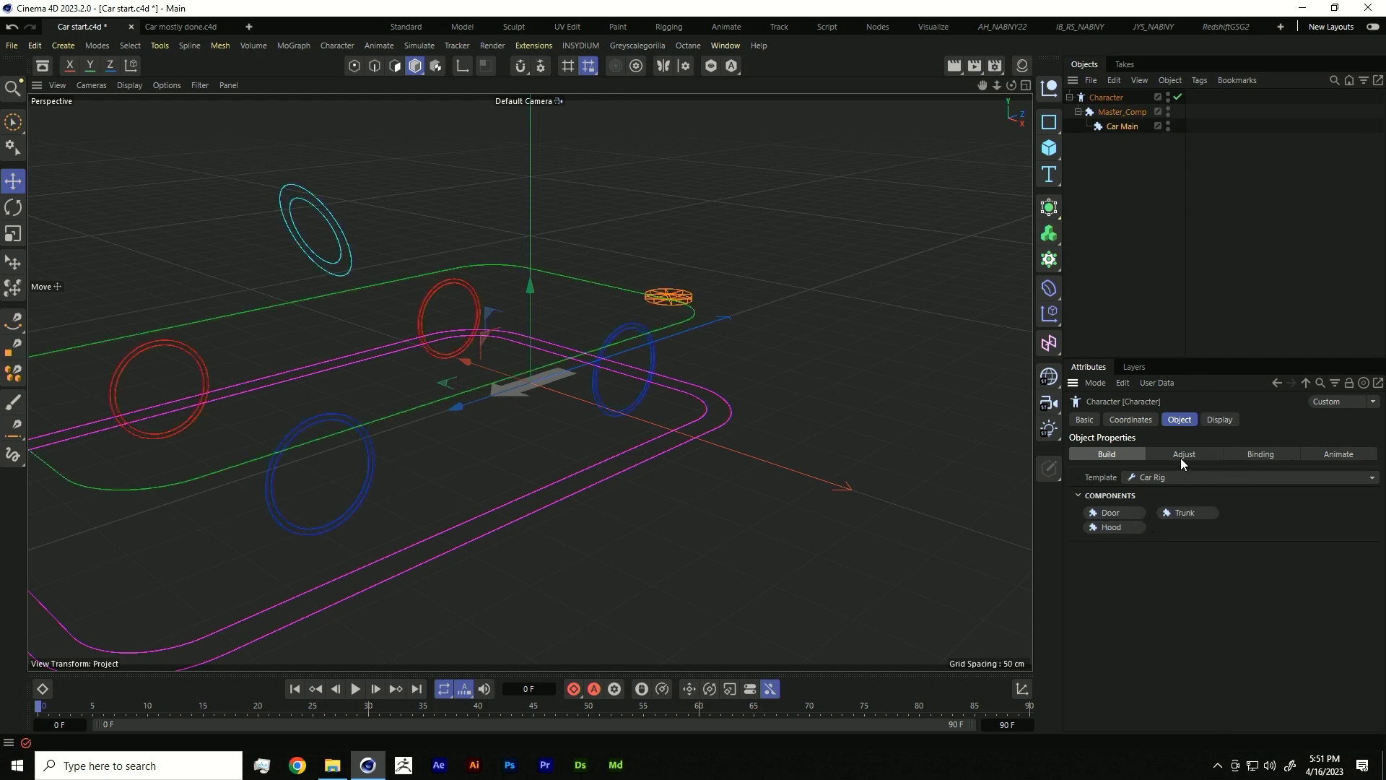
left_click(1337, 454)
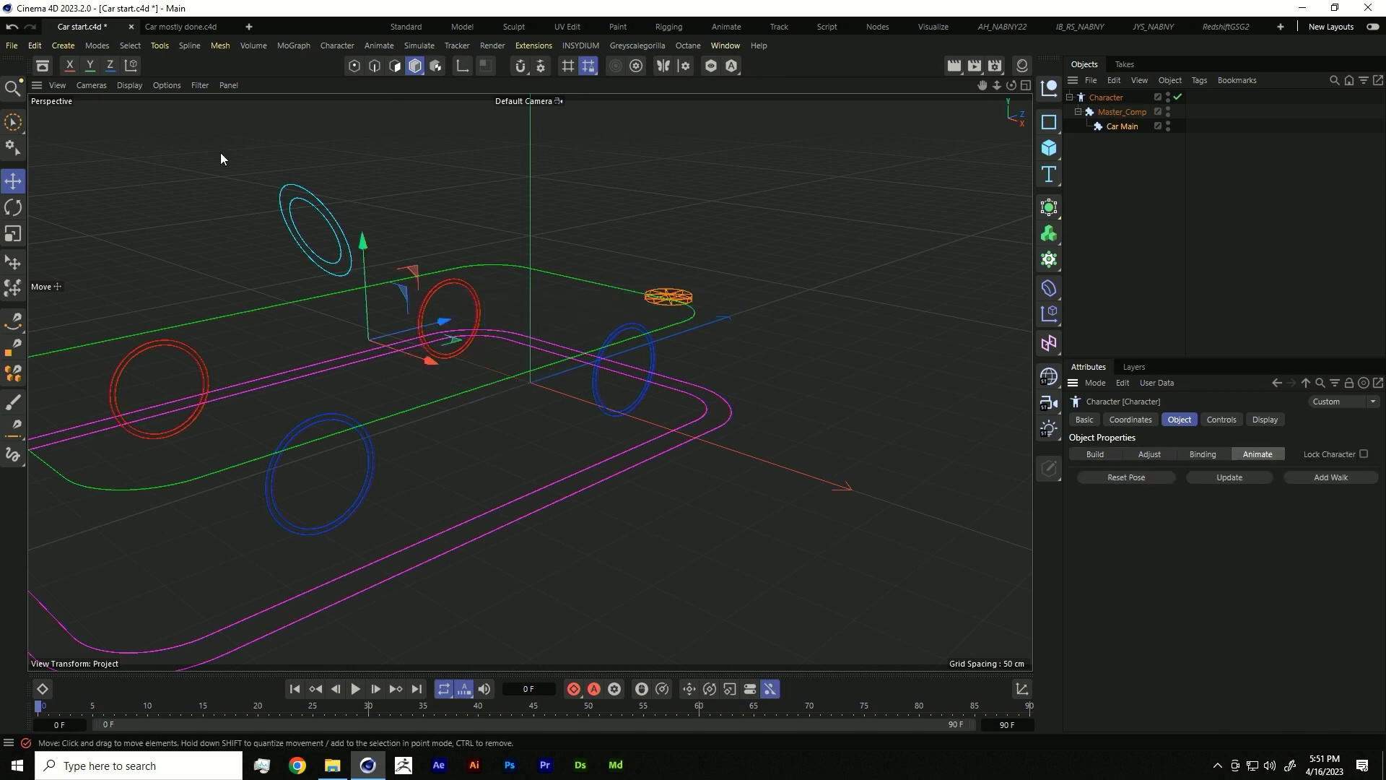
key("ctrl+z")
key("ctrl+z")
key("ctrl+z")
key("ctrl+z")
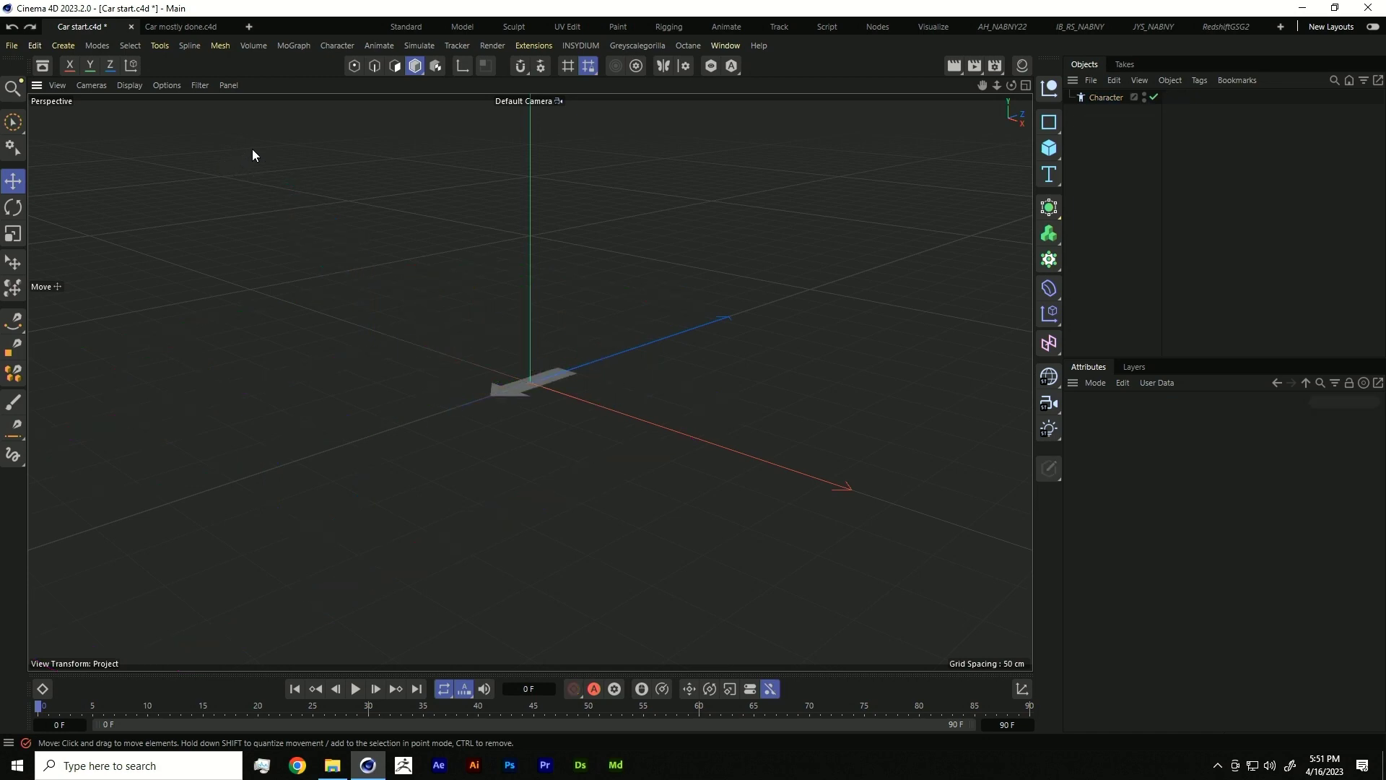
key("ctrl+y")
key("ctrl+y")
key("ctrl+y")
key("ctrl+y")
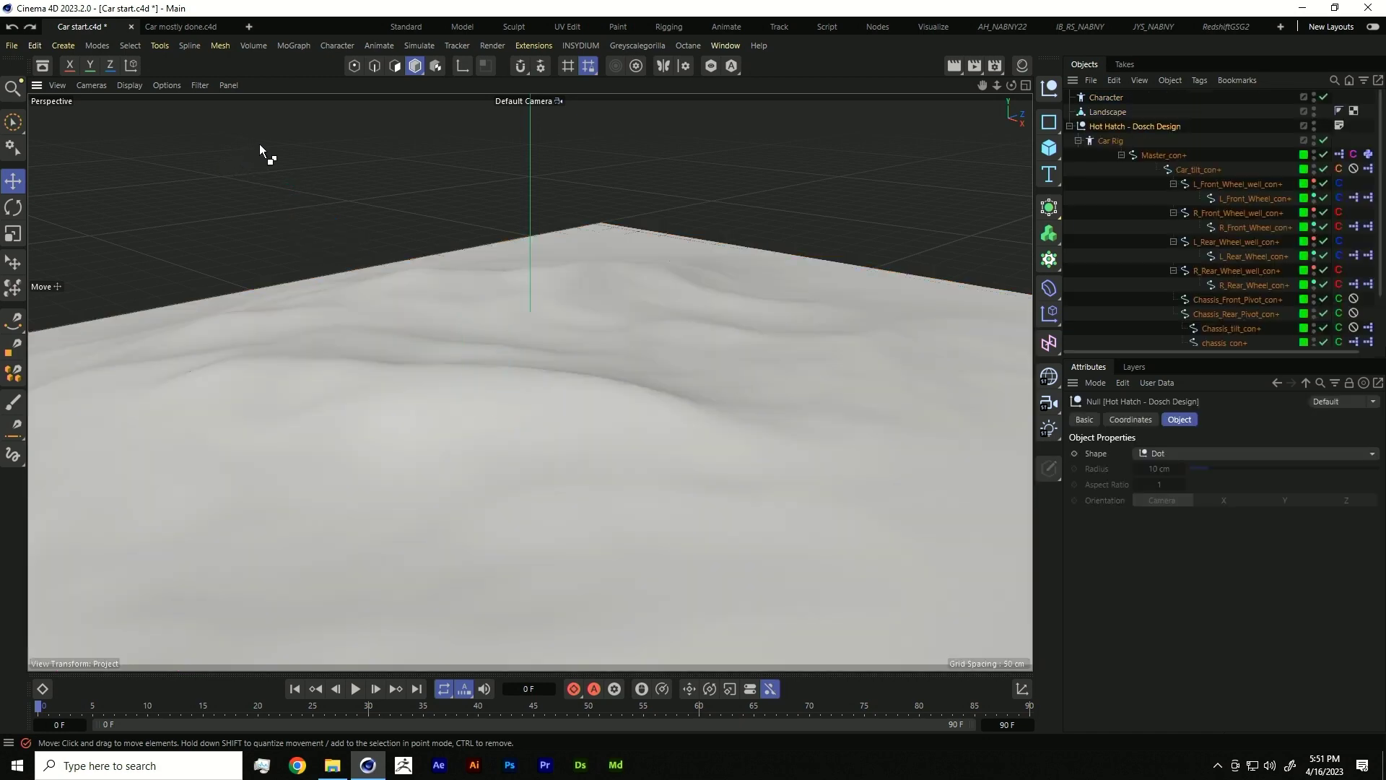
- Undo back to before the Landscape and ground collision were added, reverting a trial rig move
key("ctrl+z")
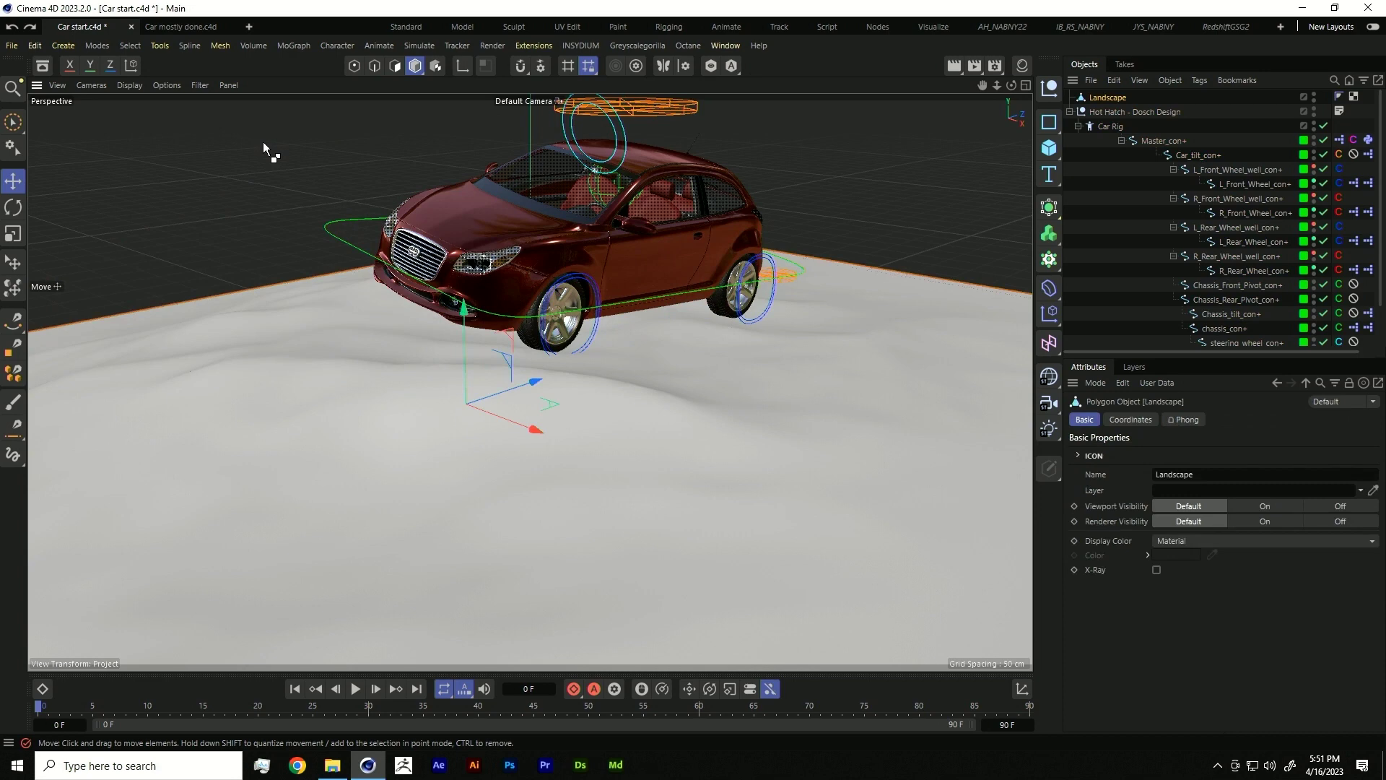
key("ctrl+y")
key("ctrl+y")
key("ctrl+y")
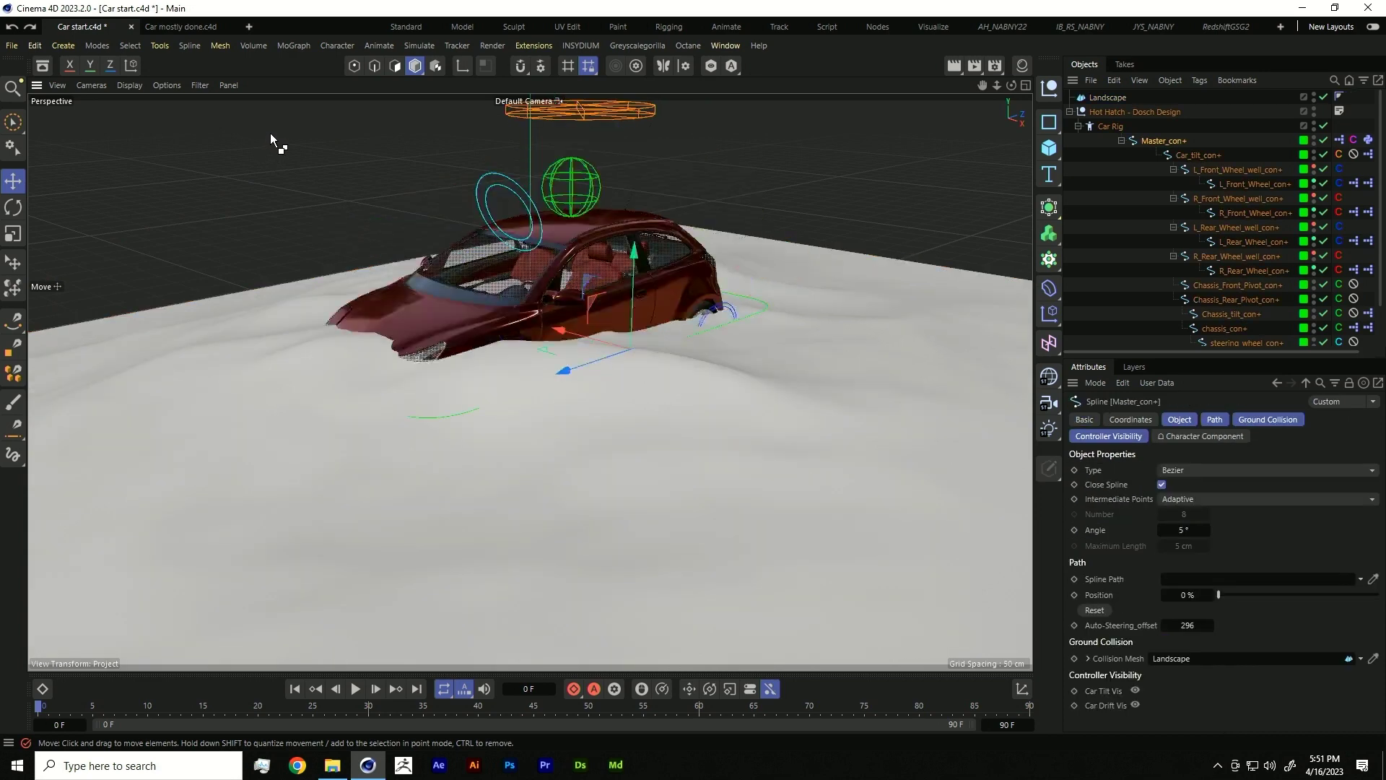
key("ctrl+z")
key("ctrl+z")
key("ctrl+z")
key("ctrl+z")
key("ctrl+z")
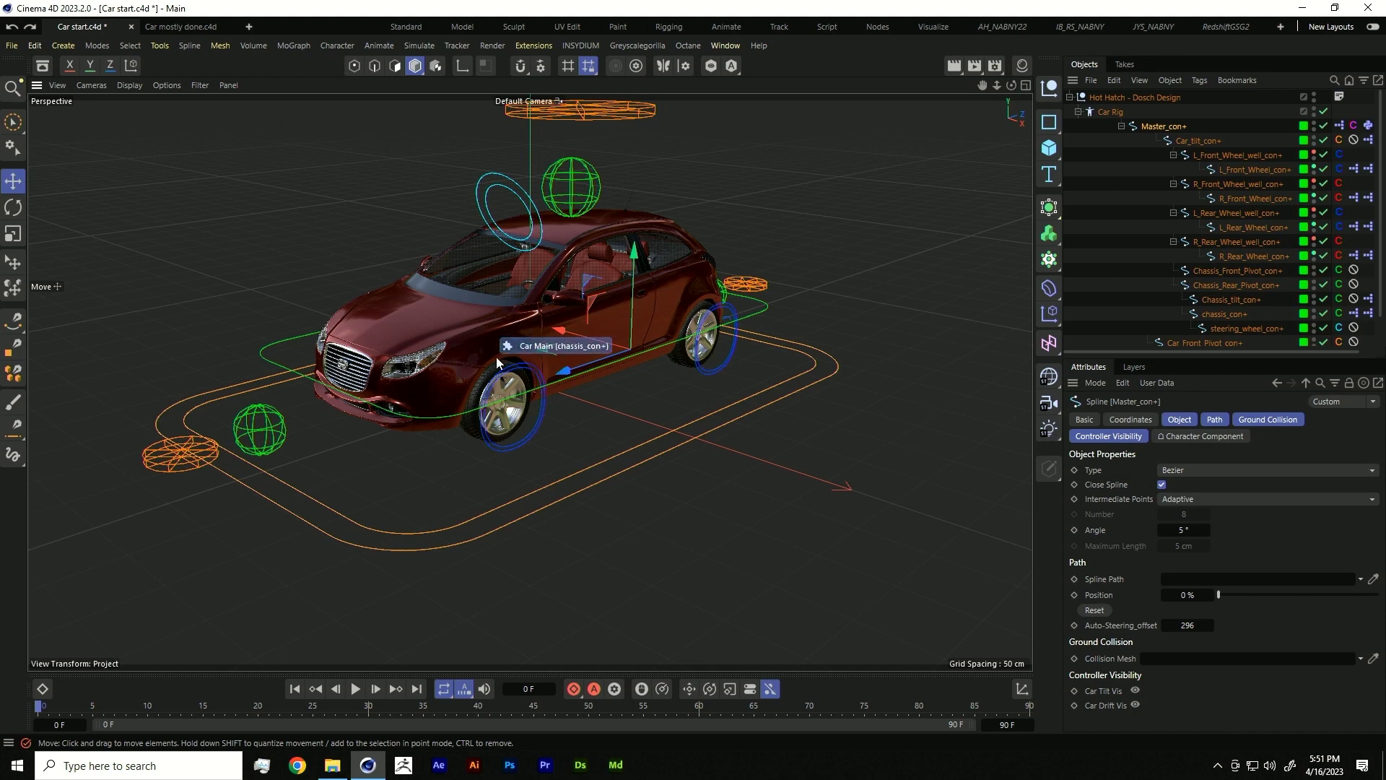
left_click_drag(507, 384, 605, 254)
key("ctrl+z")
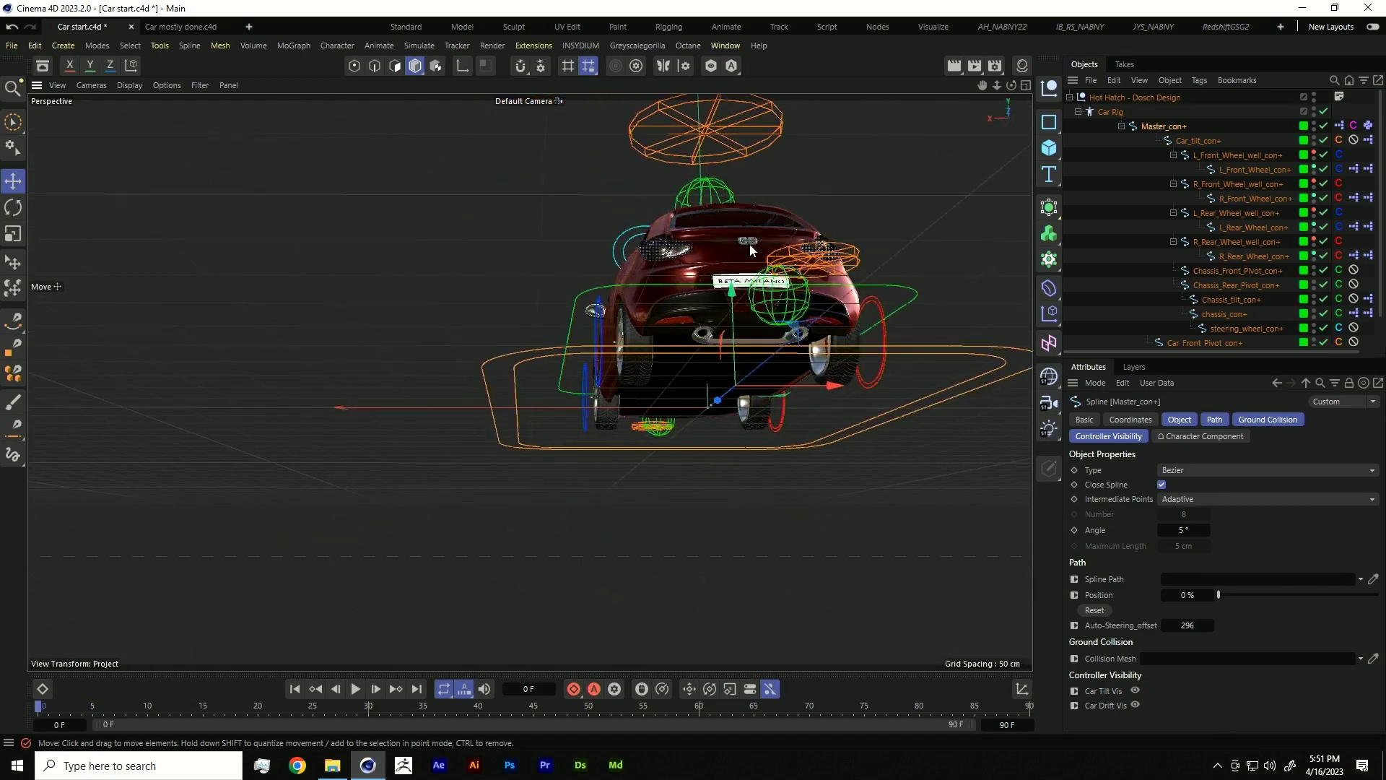
- Orbit the viewport around to inspect the car's rear quarter
scroll(768, 228, "up", 5)
scroll(926, 245, "down", 3)
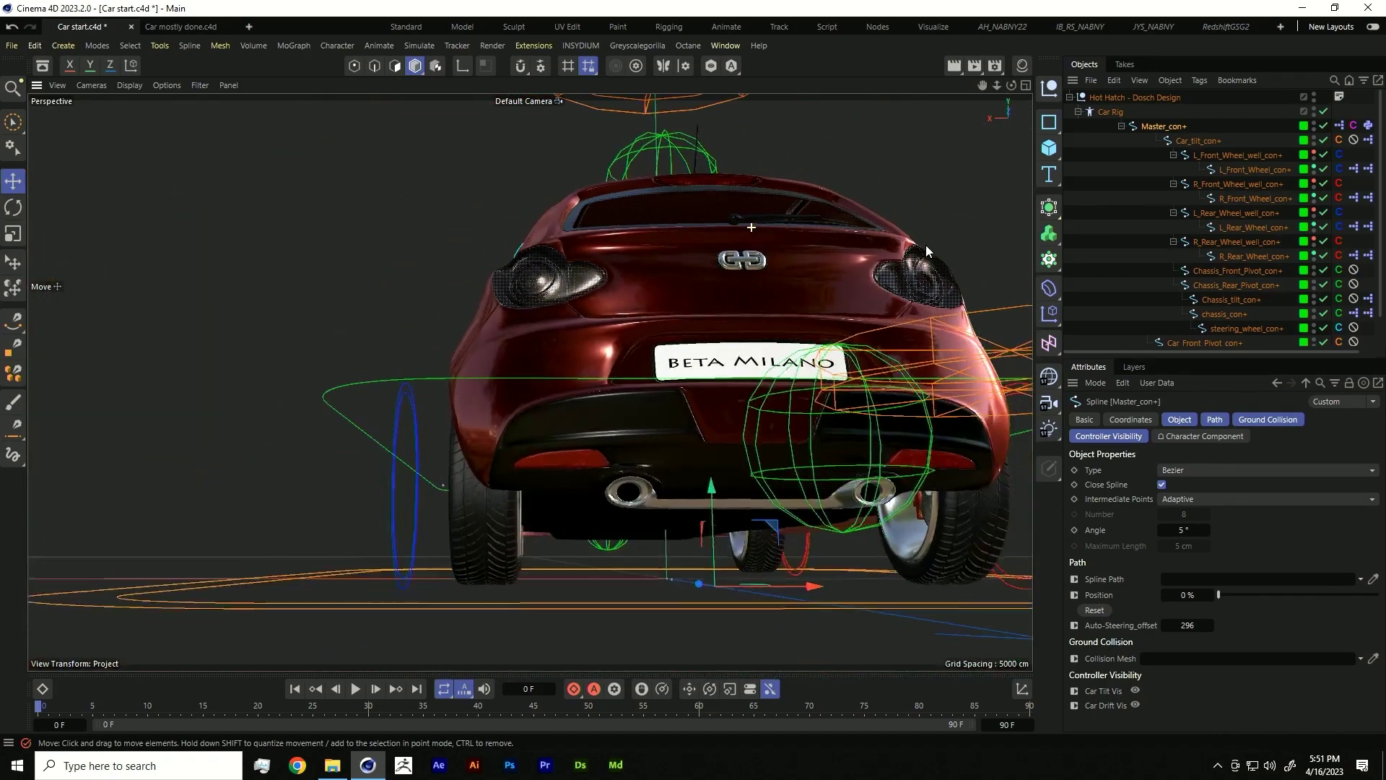
left_click_drag(787, 324, 958, 301)
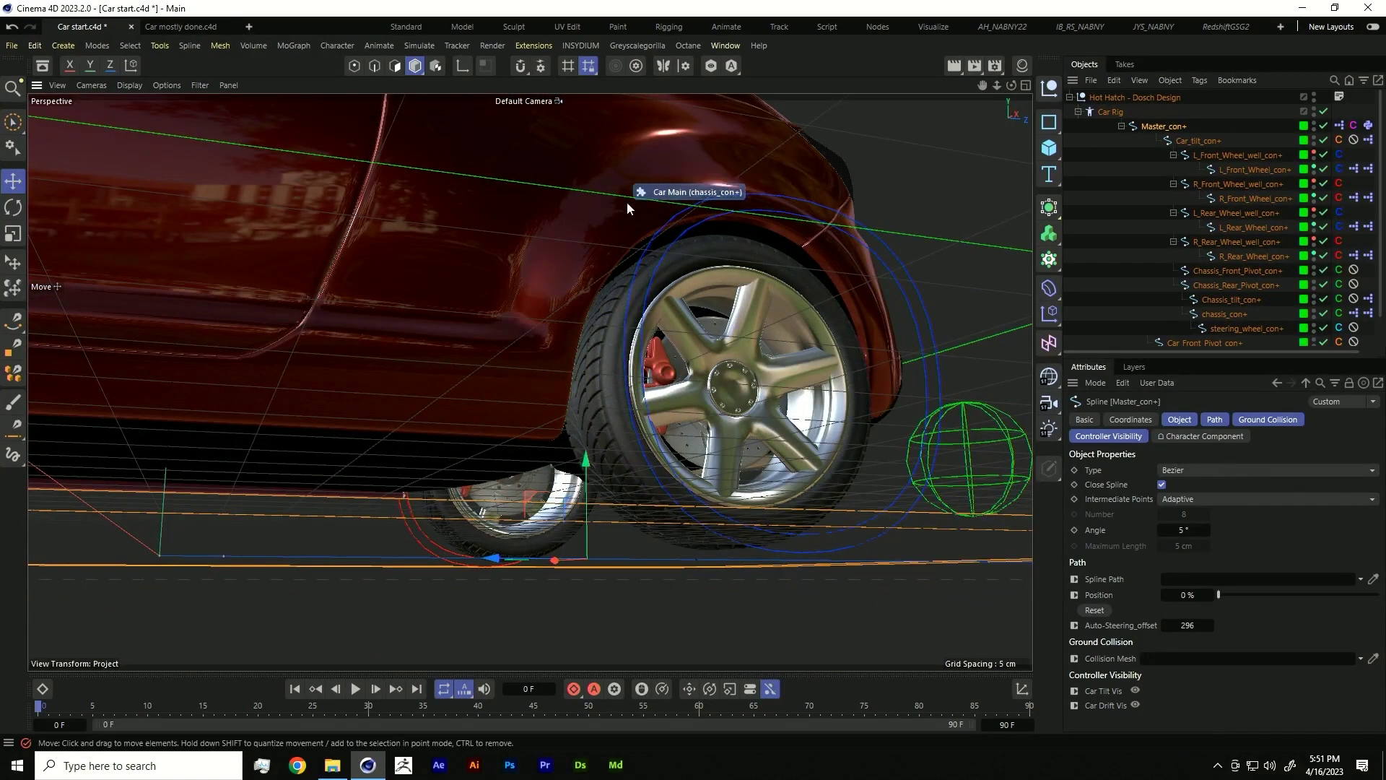
scroll(614, 213, "up", 2)
scroll(574, 384, "down", 5)
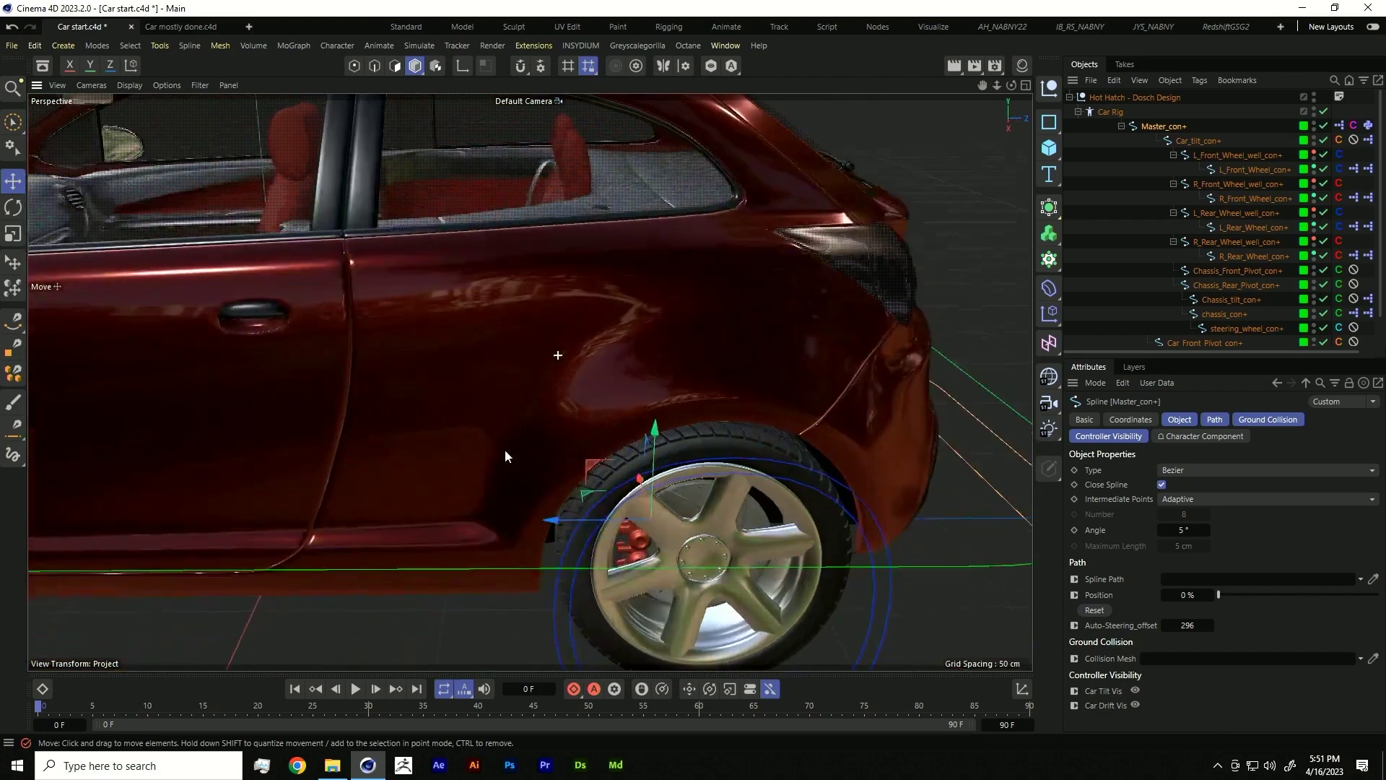
left_click_drag(512, 427, 566, 433)
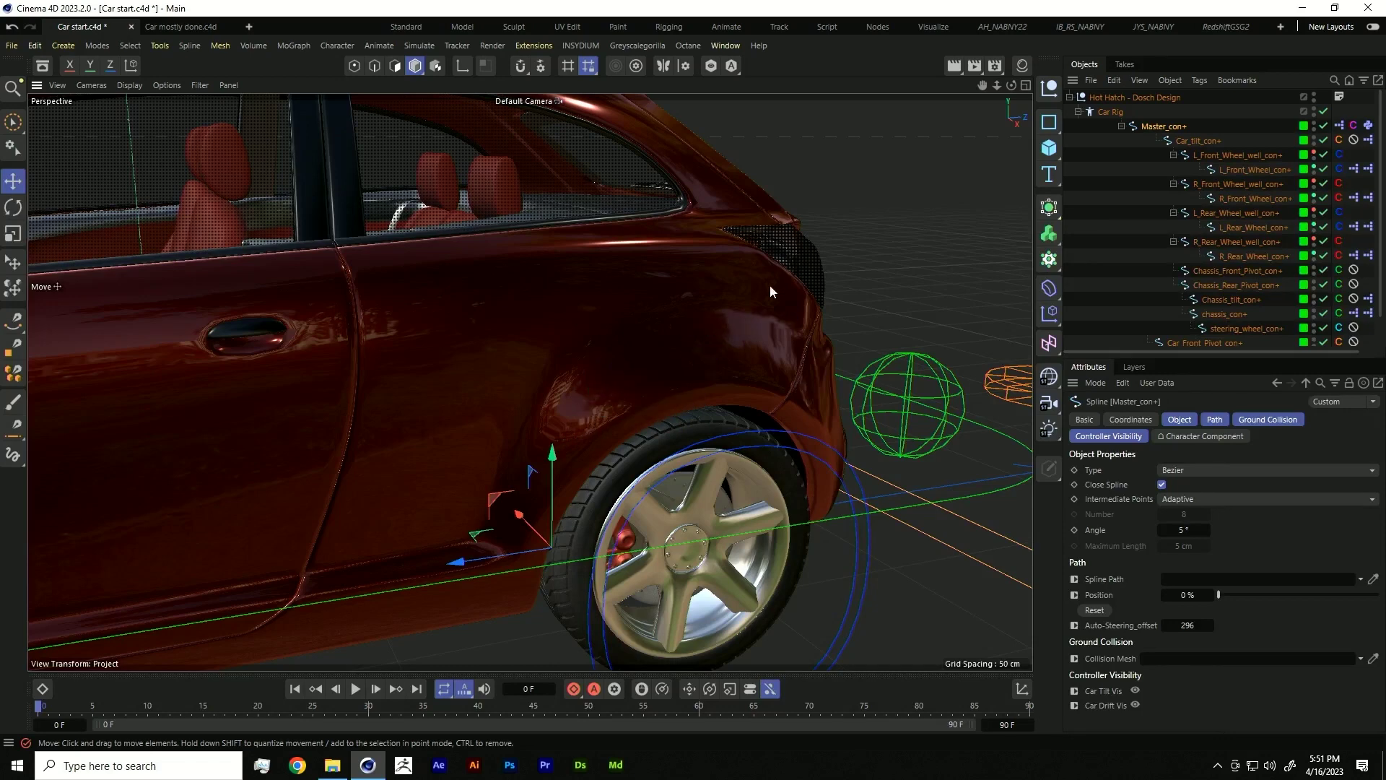
- Switch the renderer to Redshift in Render Settings, discarding a stray default material
left_click(1025, 69)
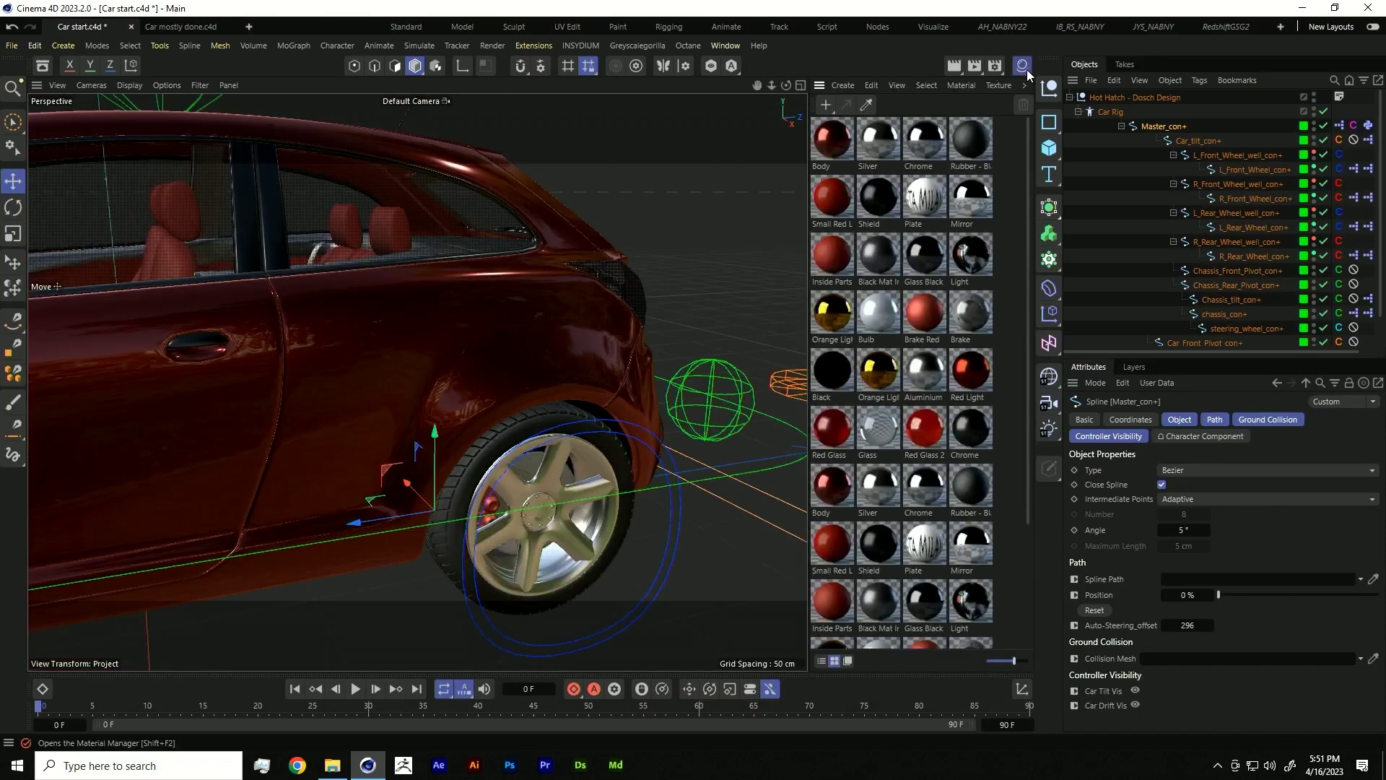
left_click(827, 106)
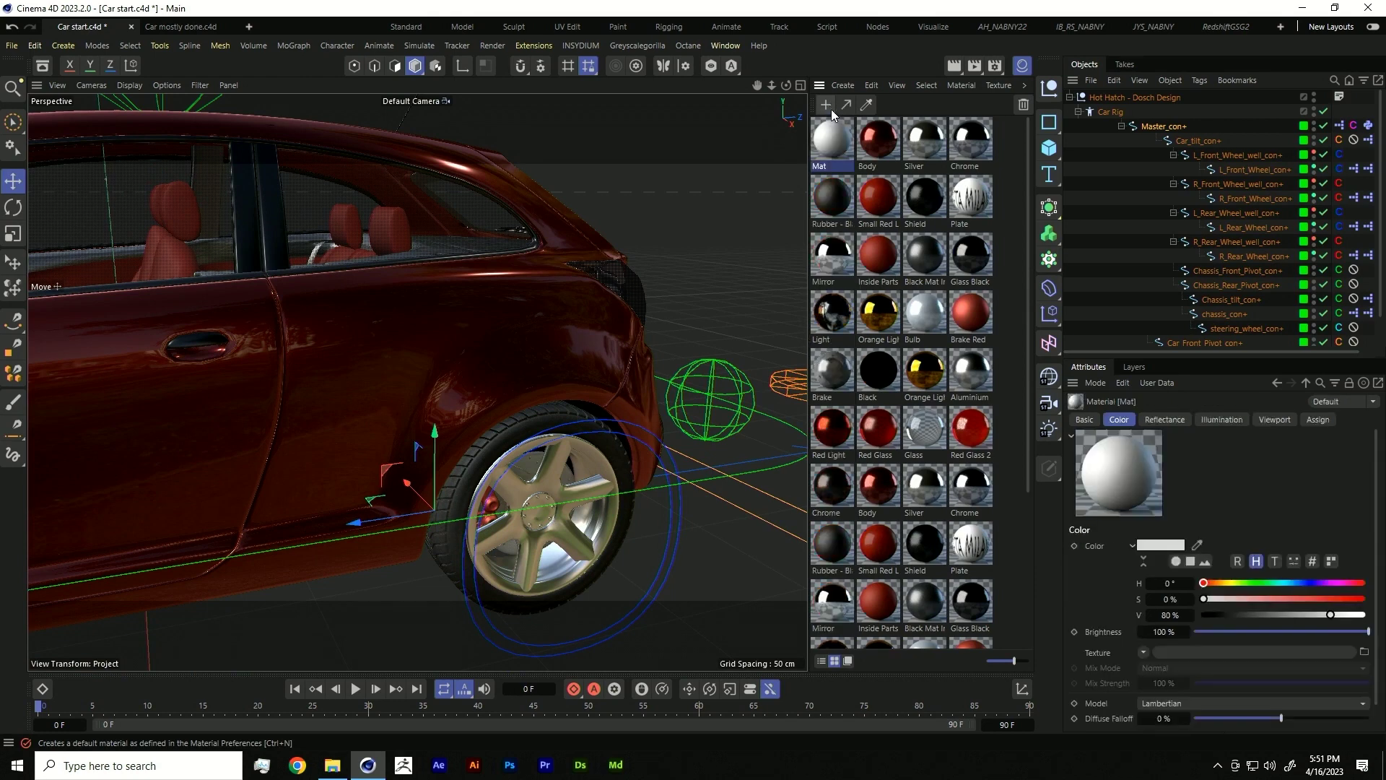
key("ctrl+z")
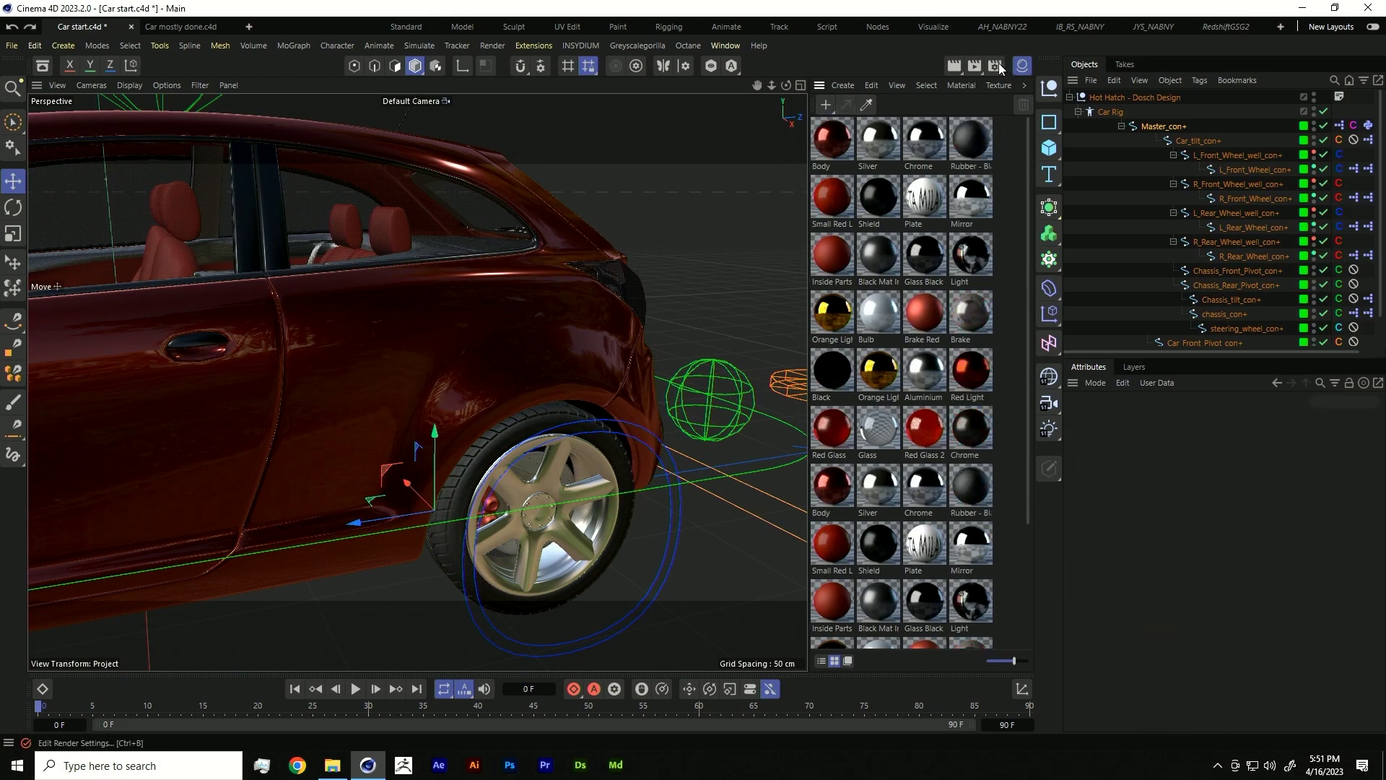
left_click(995, 66)
left_click(981, 91)
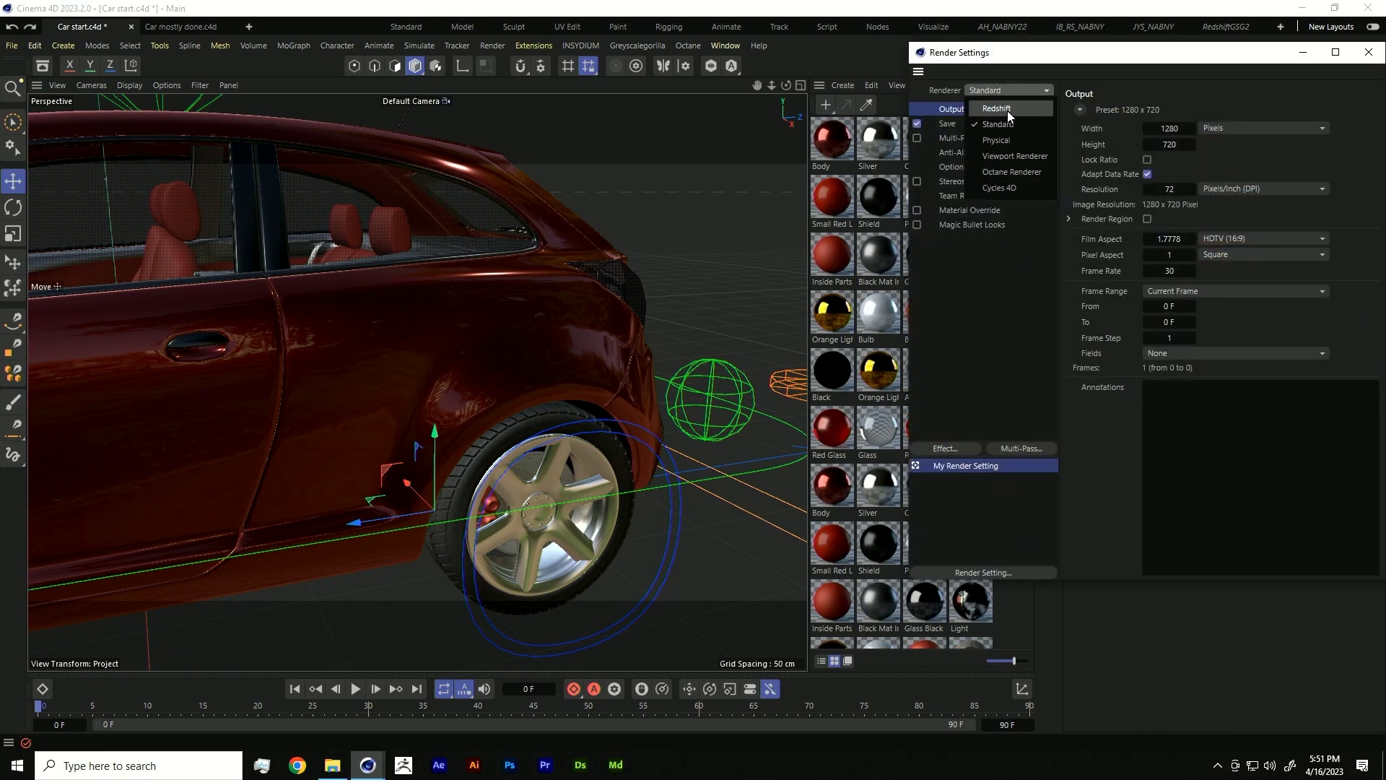
left_click(1007, 109)
double_click(928, 52)
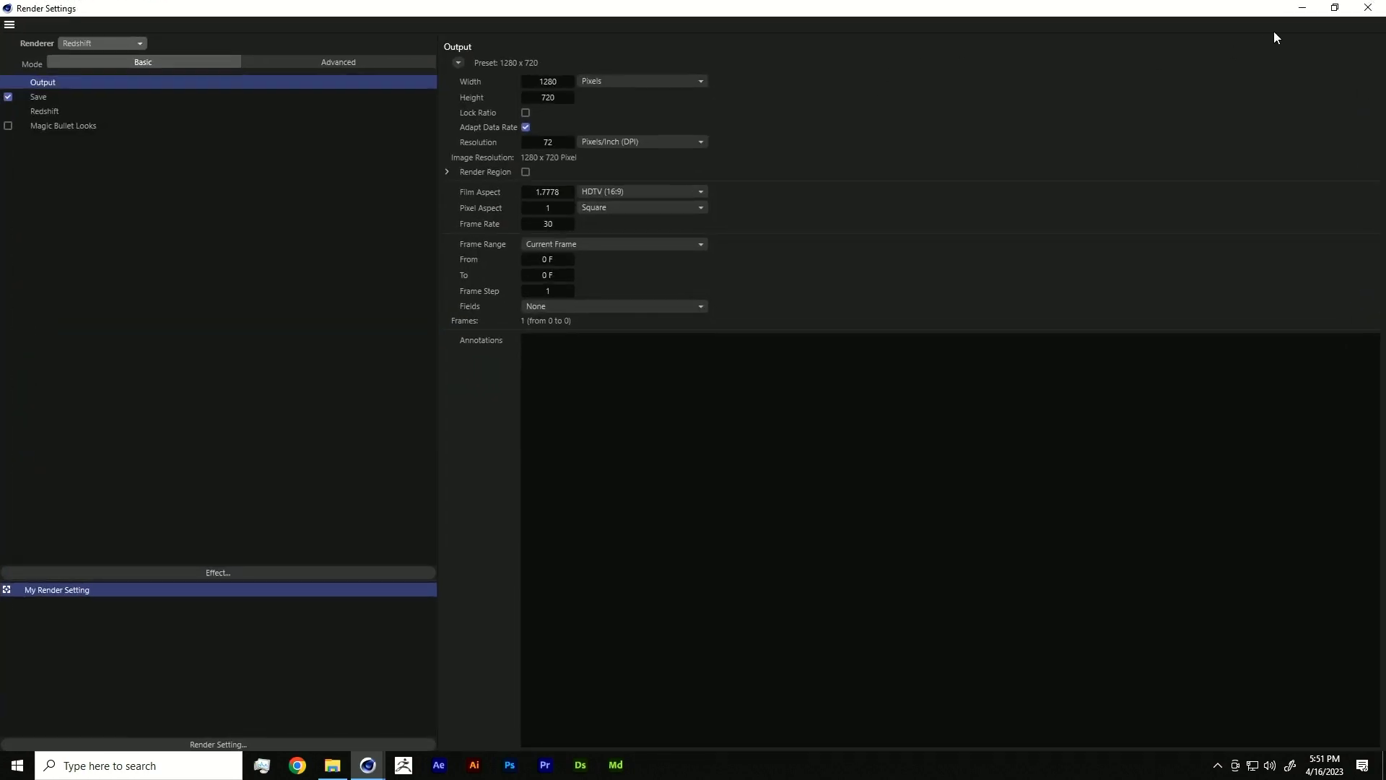
double_click(1227, 9)
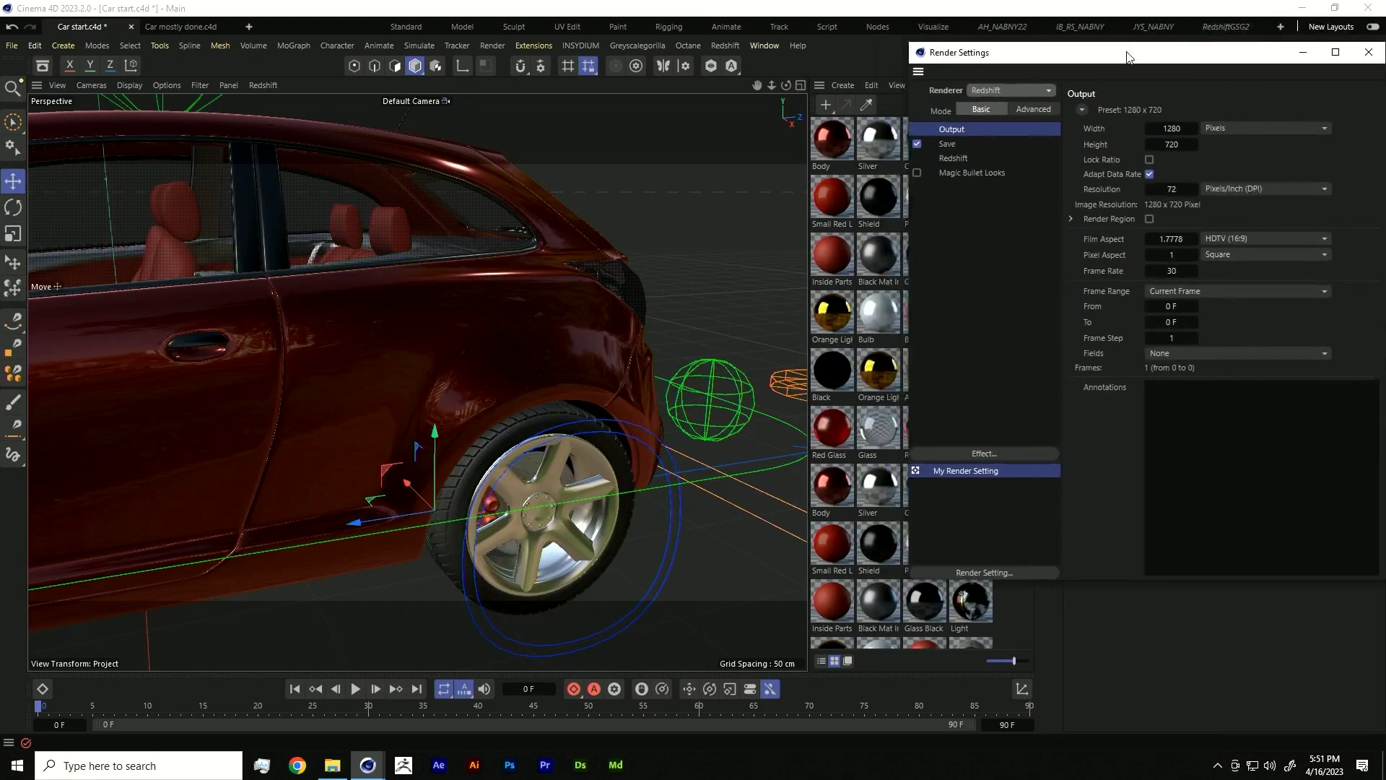
left_click(919, 52)
left_click(942, 152)
- Create a Redshift Standard material in the Material Manager
left_click(843, 85)
mouse_move(885, 150)
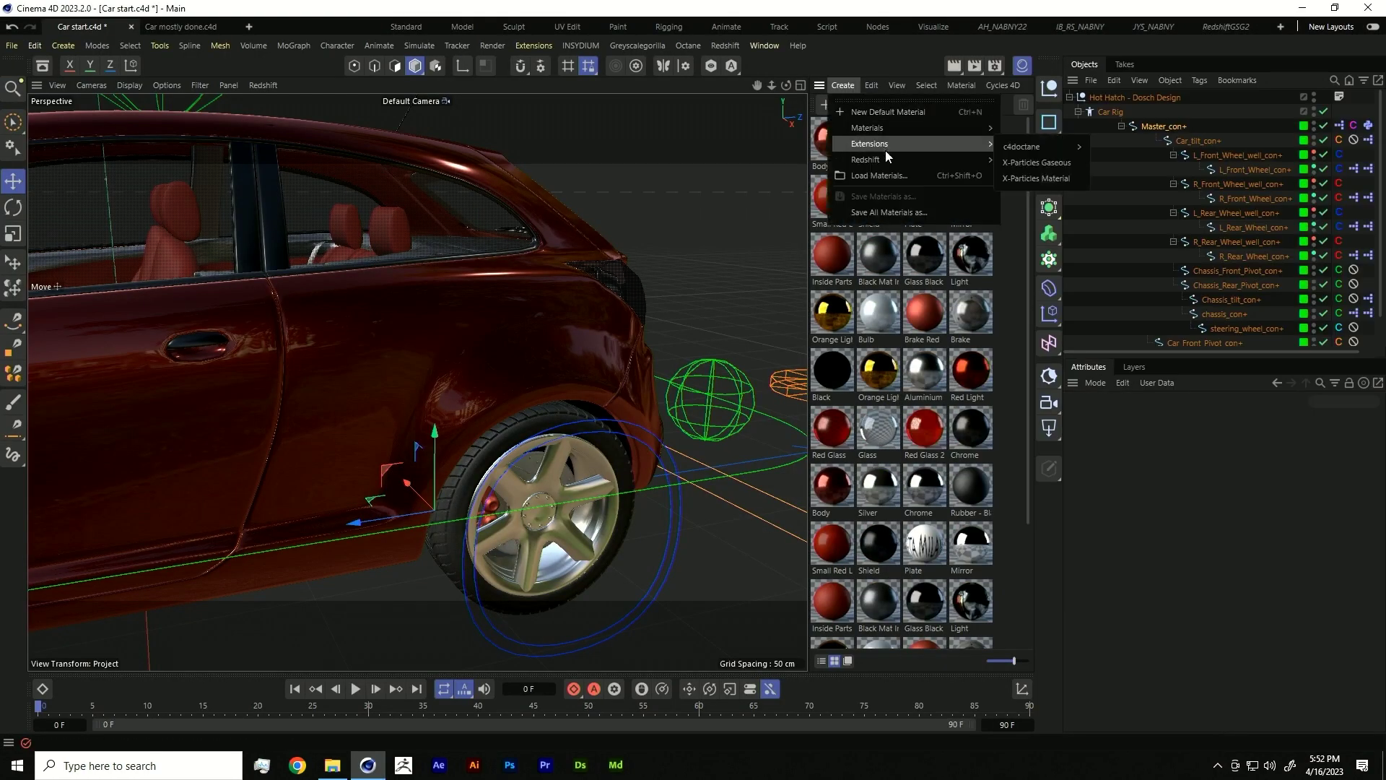
mouse_move(1023, 167)
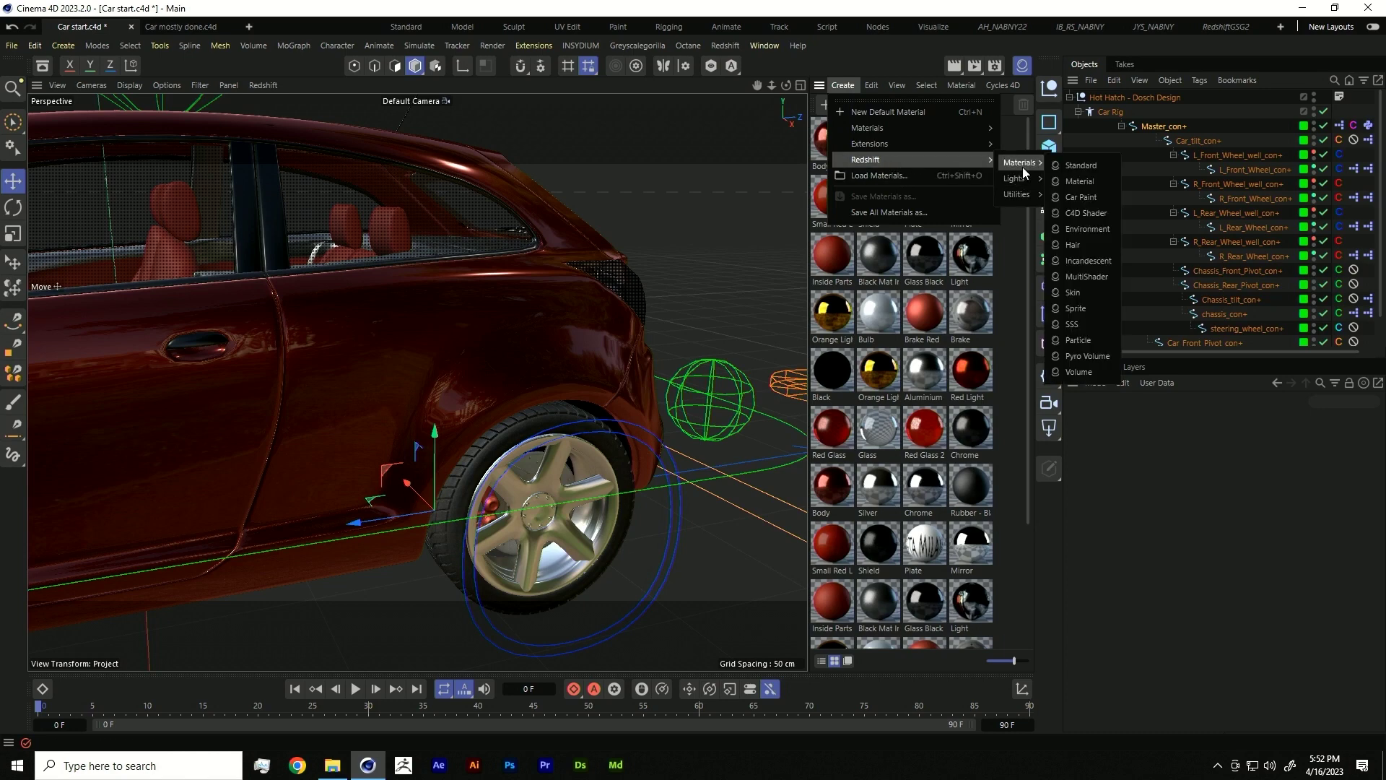
left_click(1096, 169)
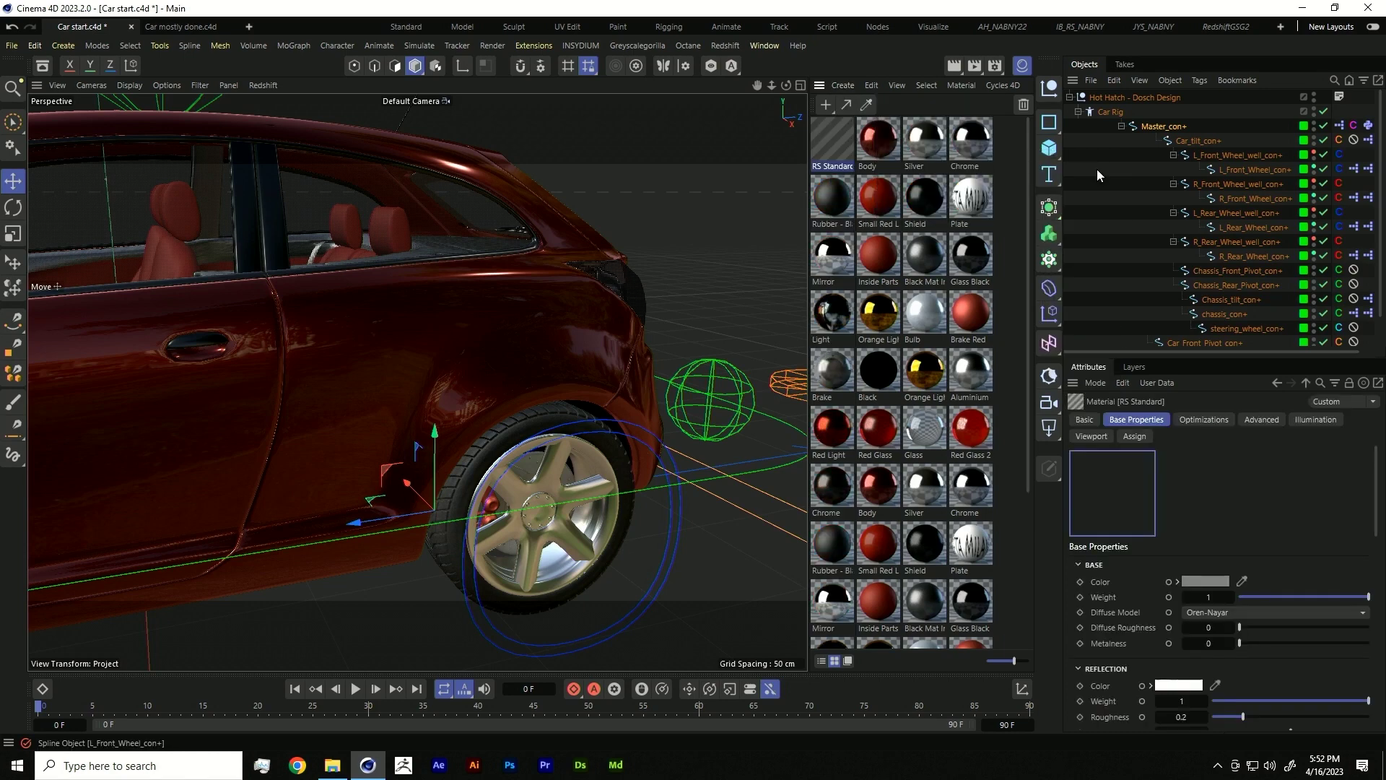
- Give the RS Standard material a red base colour and pink reflection colour
left_click(1204, 582)
left_click_drag(1154, 699, 1154, 657)
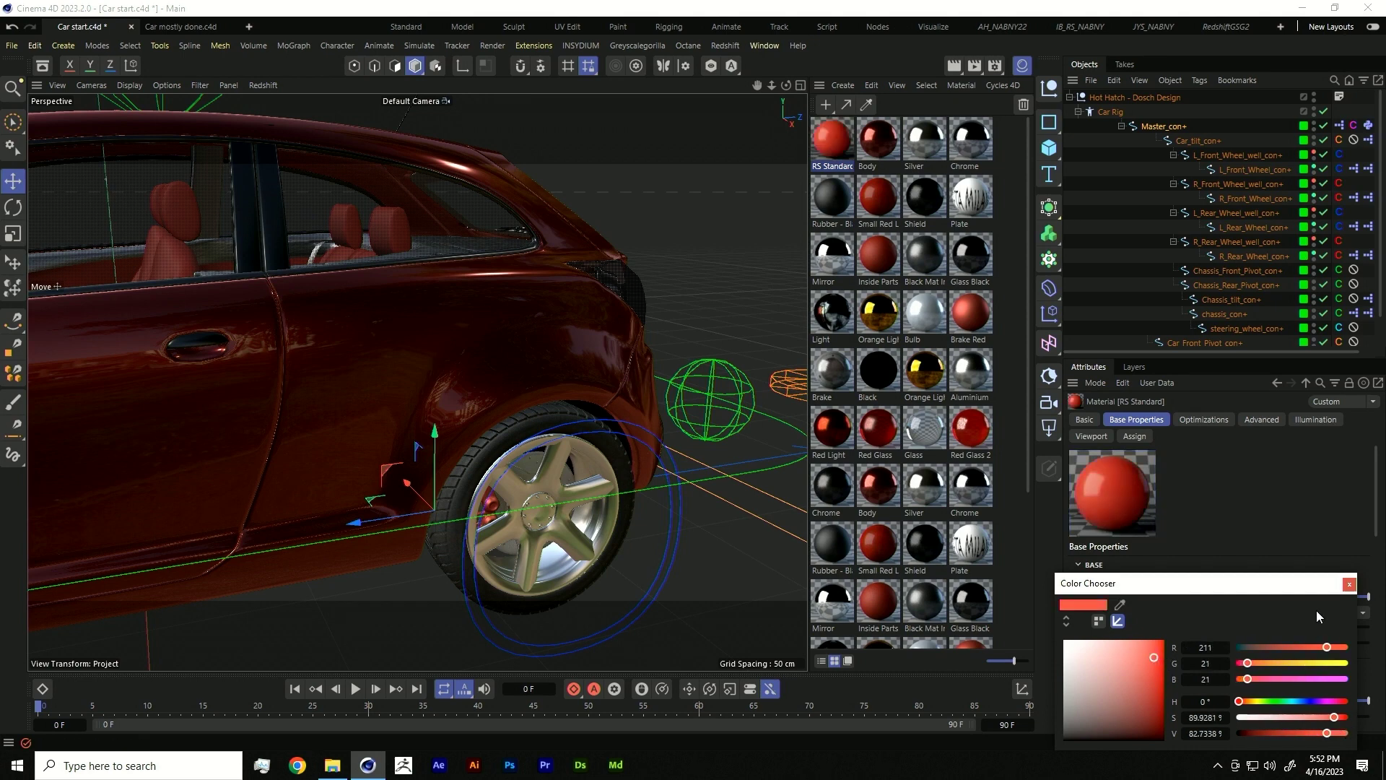
left_click(1348, 585)
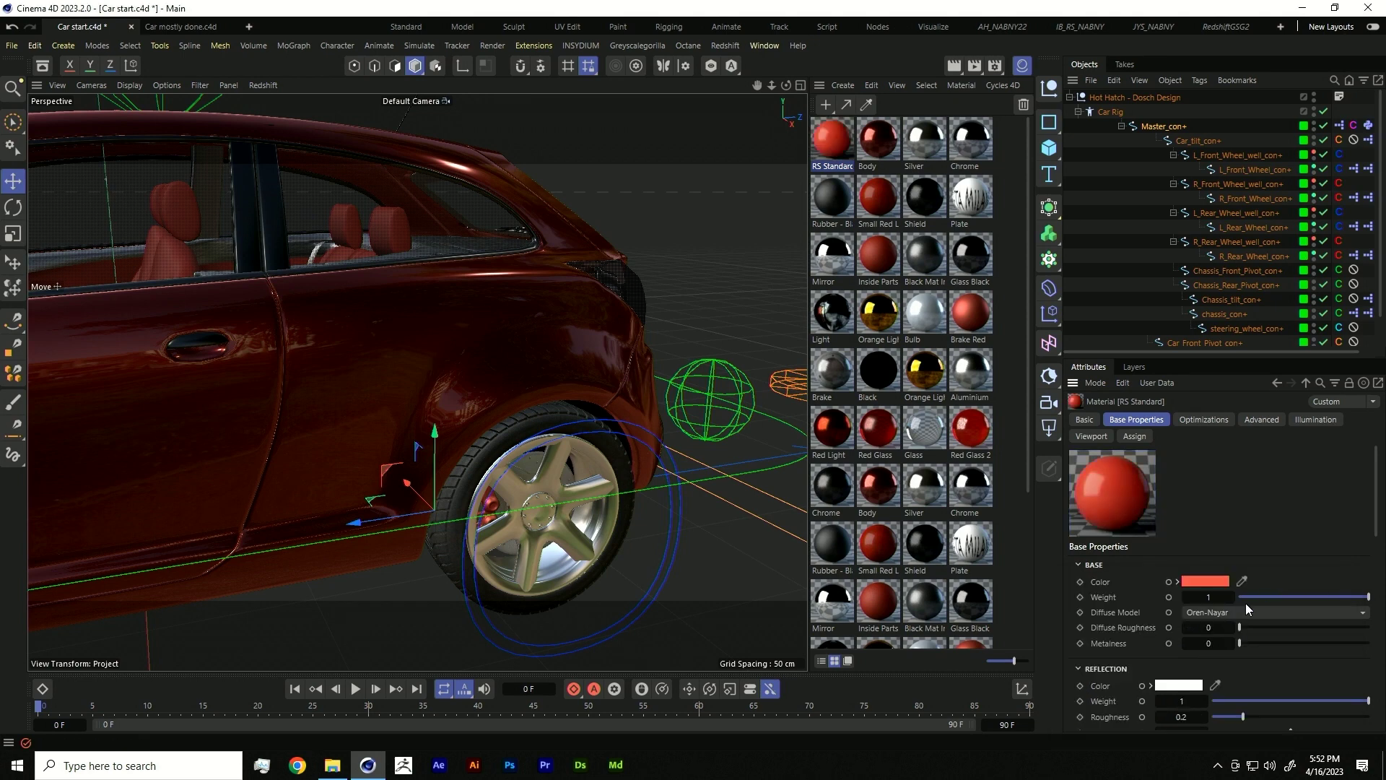
left_click(1180, 685)
left_click_drag(1242, 665, 1271, 663)
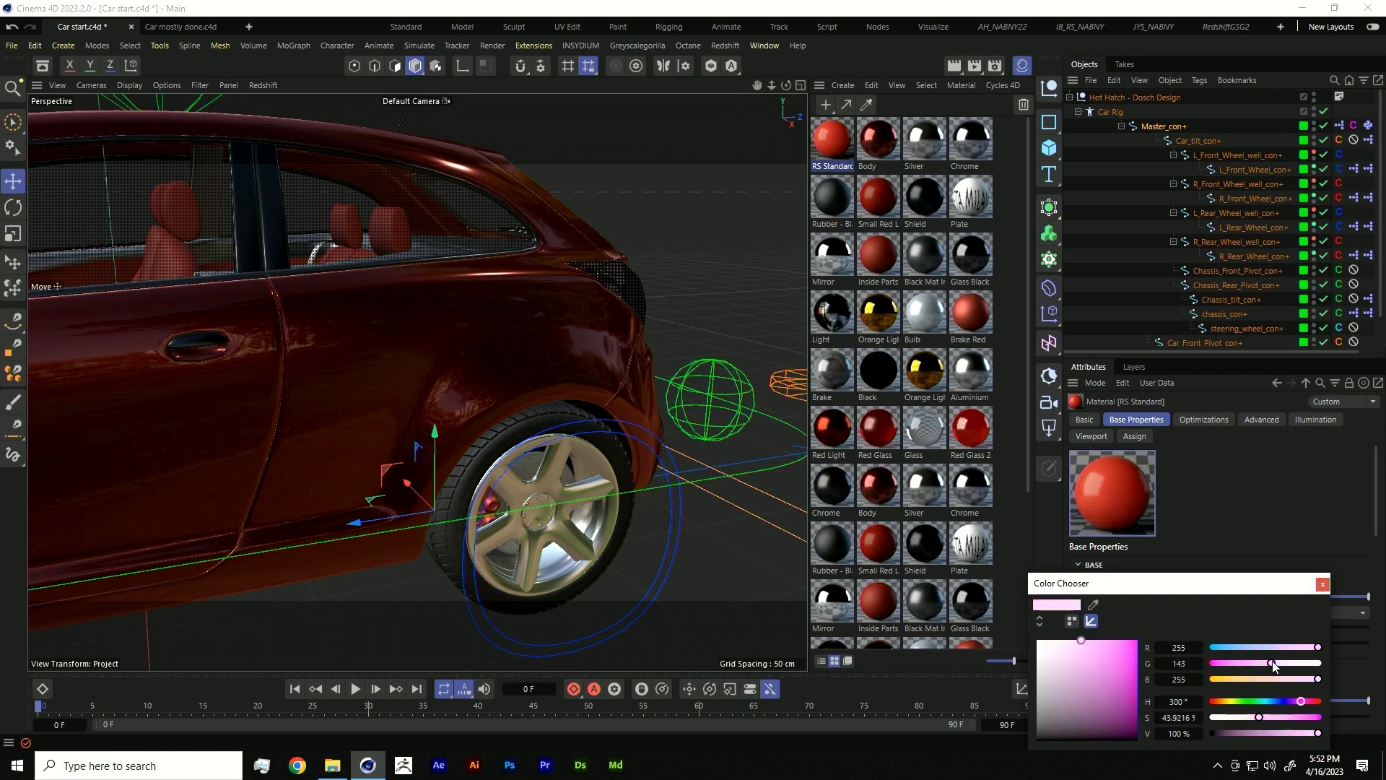
left_click(1323, 584)
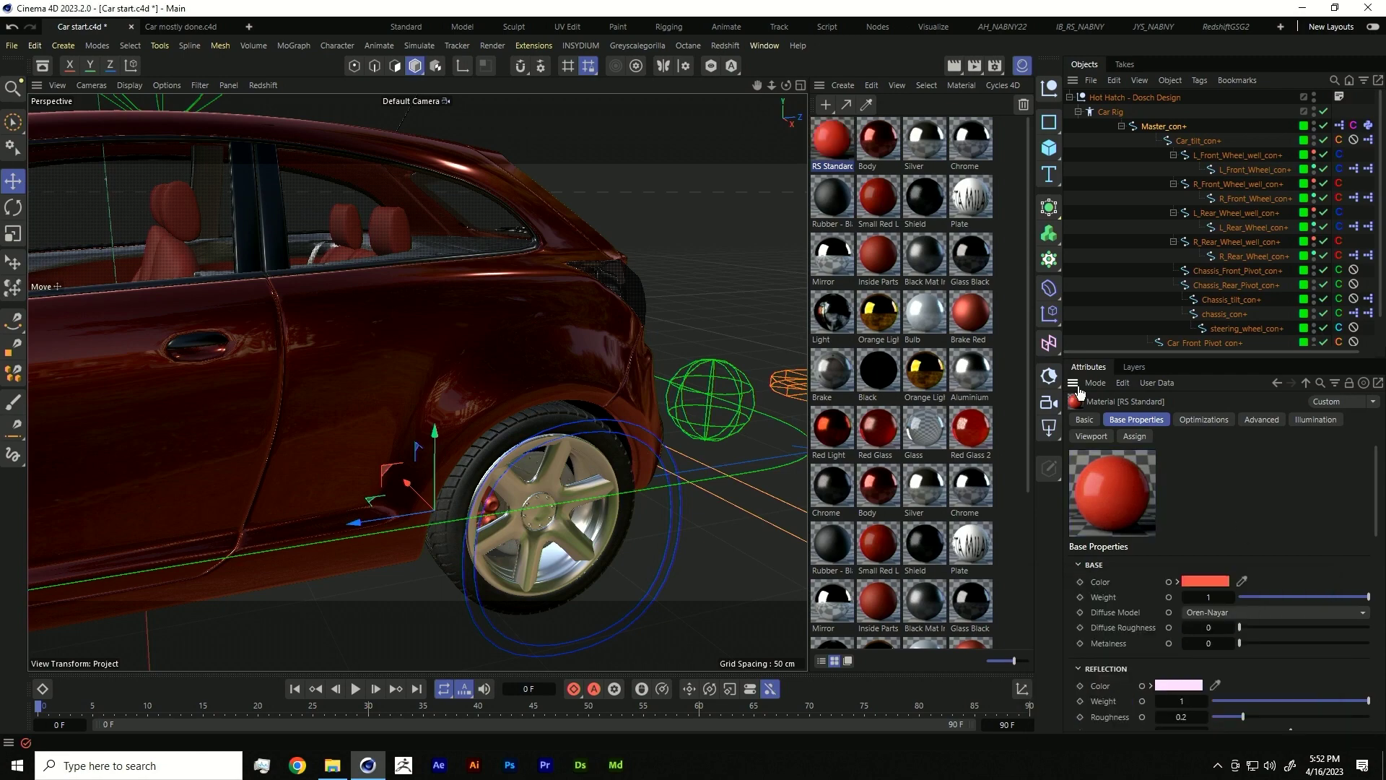
- Replace the Body material with RS Standard so the car turns coral red
double_click(838, 145)
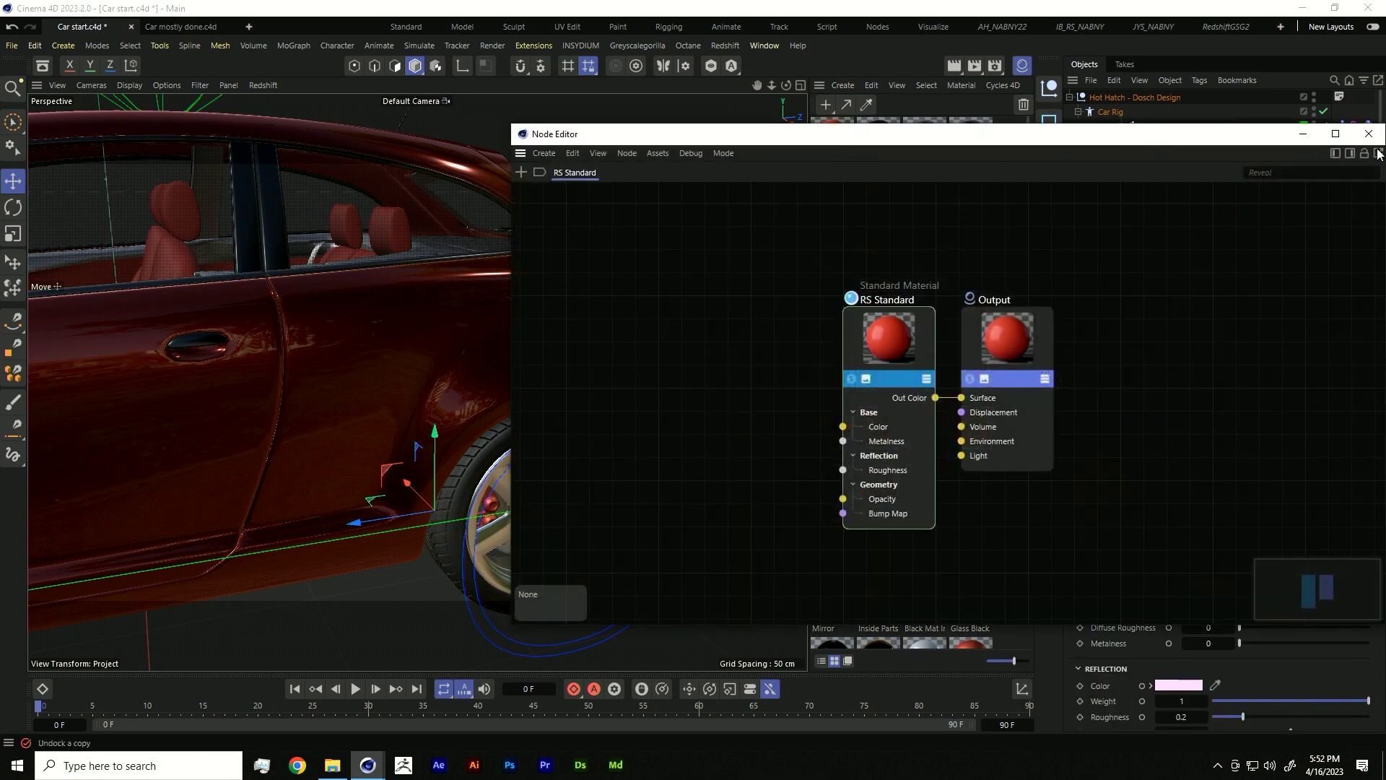
left_click(1368, 133)
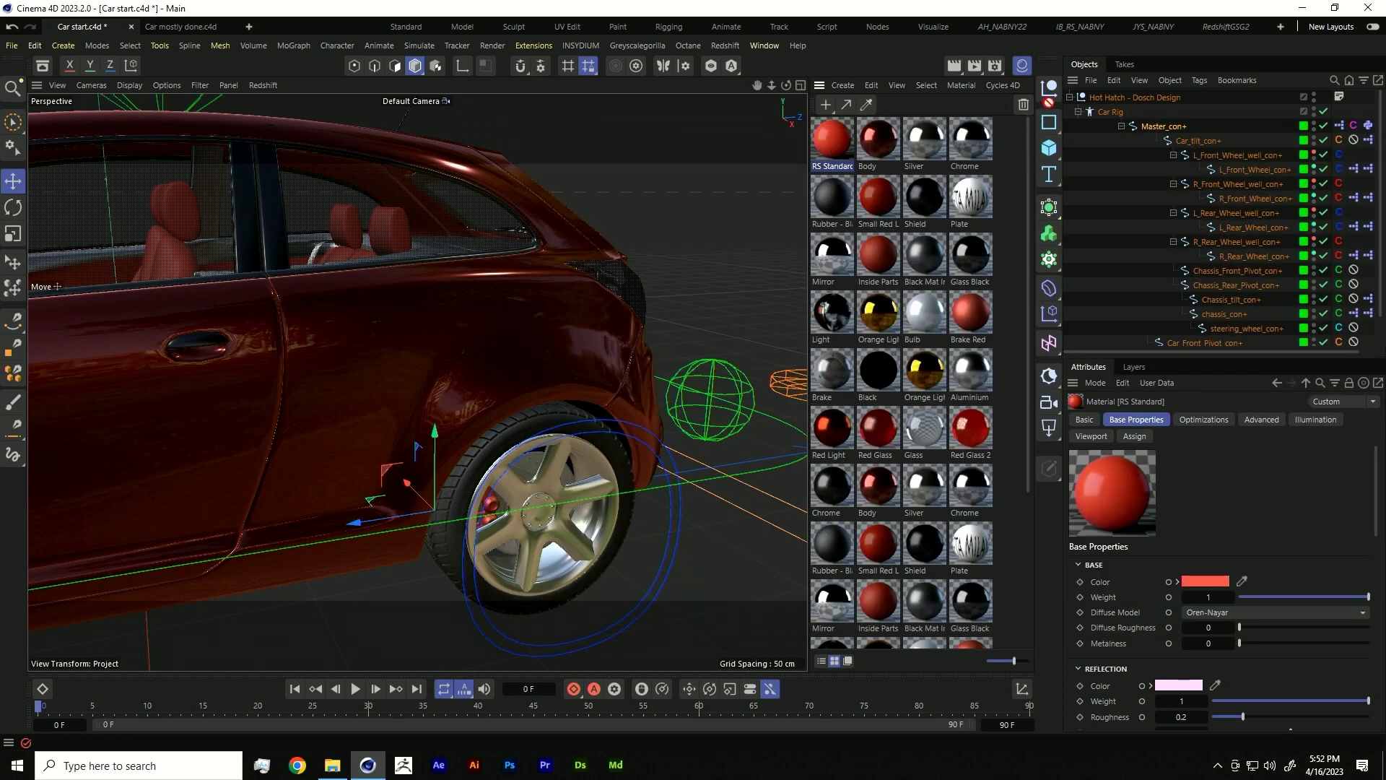
left_click_drag(877, 137, 832, 138)
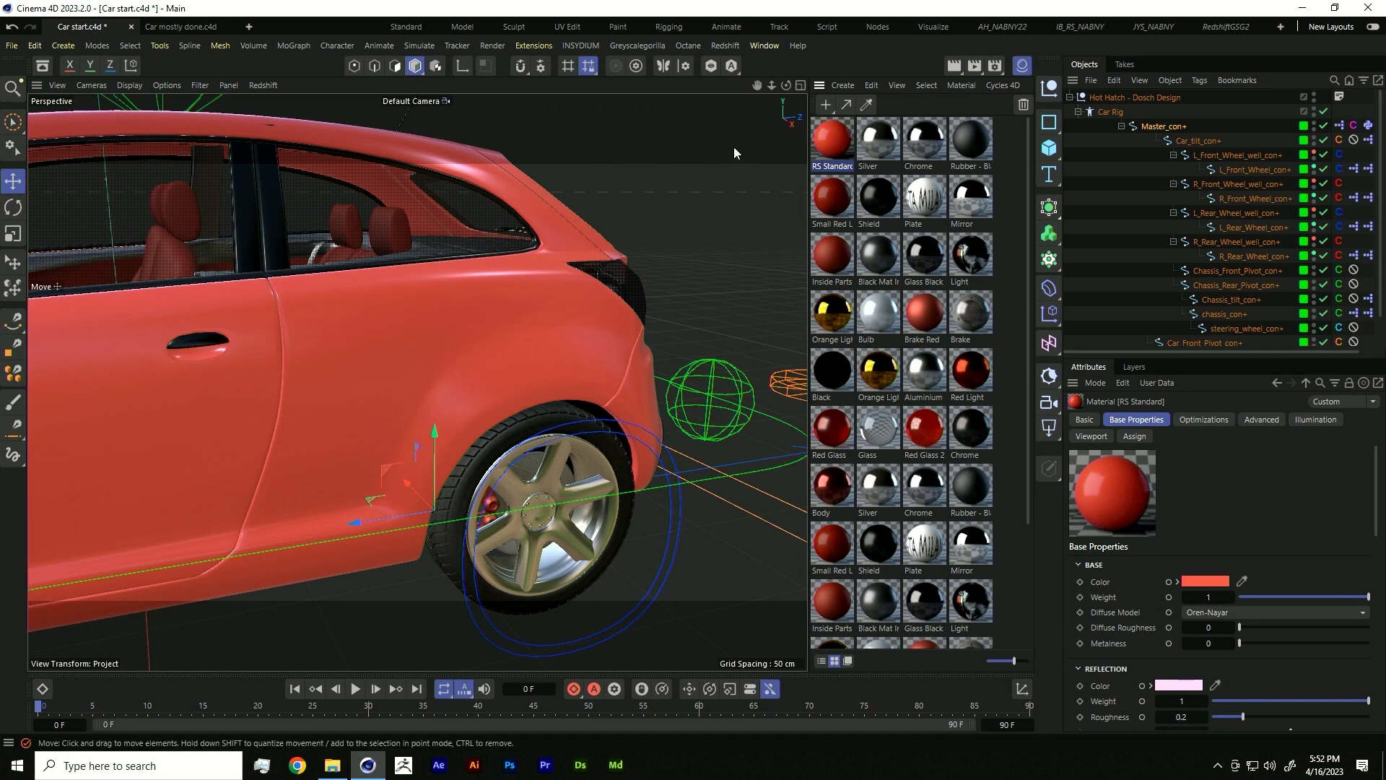
- Open the Redshift RenderView and move it to the left of the screen
left_click(729, 45)
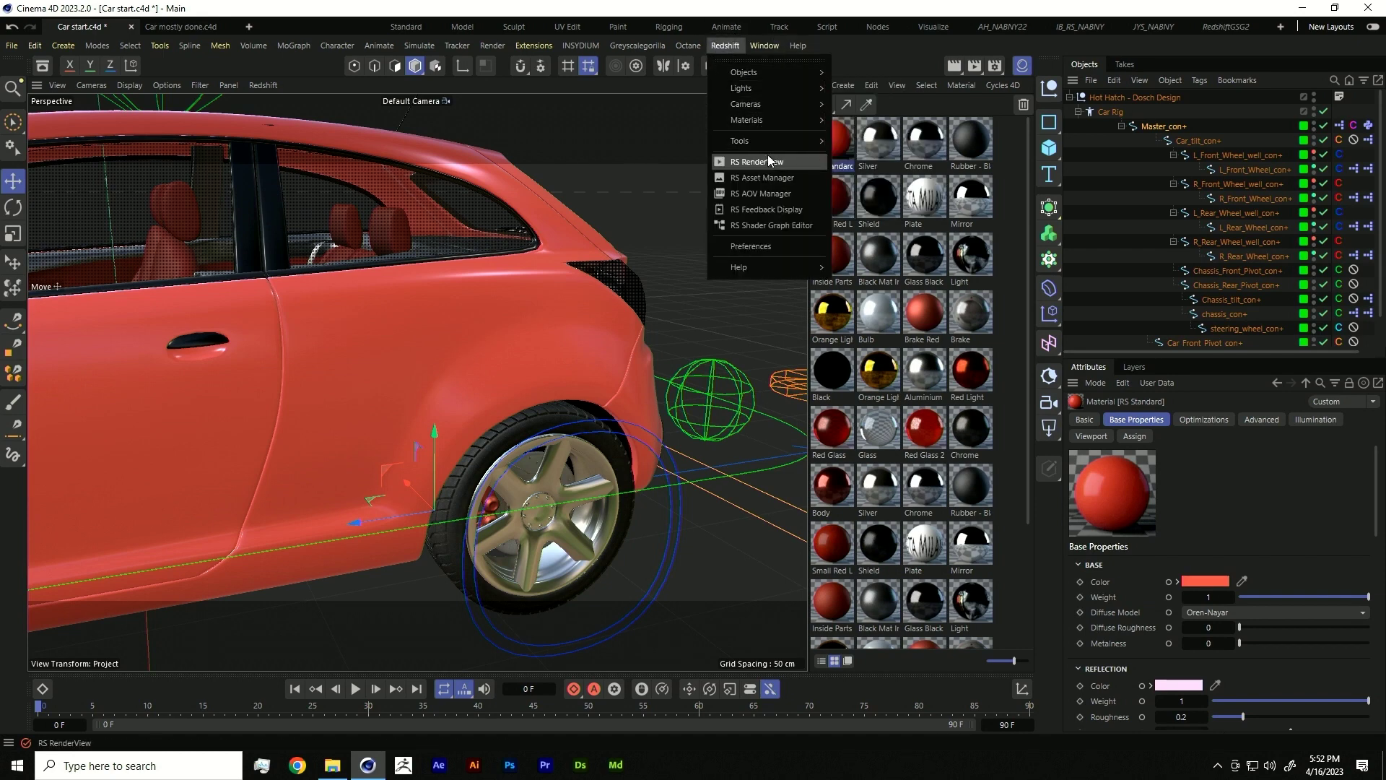
left_click(769, 163)
left_click_drag(893, 155, 226, 190)
- Add an RS Dome Light and start rendering the car in the RenderView
left_click(1051, 378)
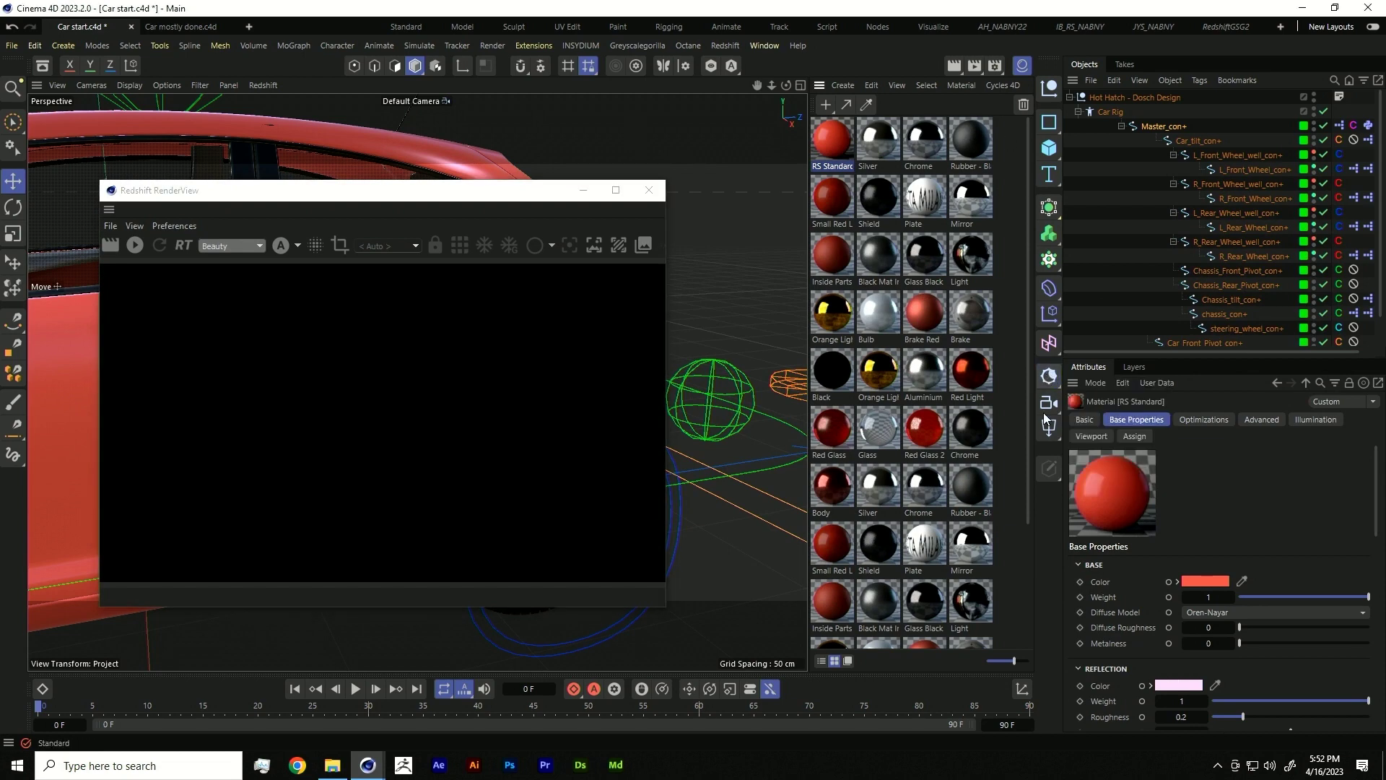
left_click(1049, 428)
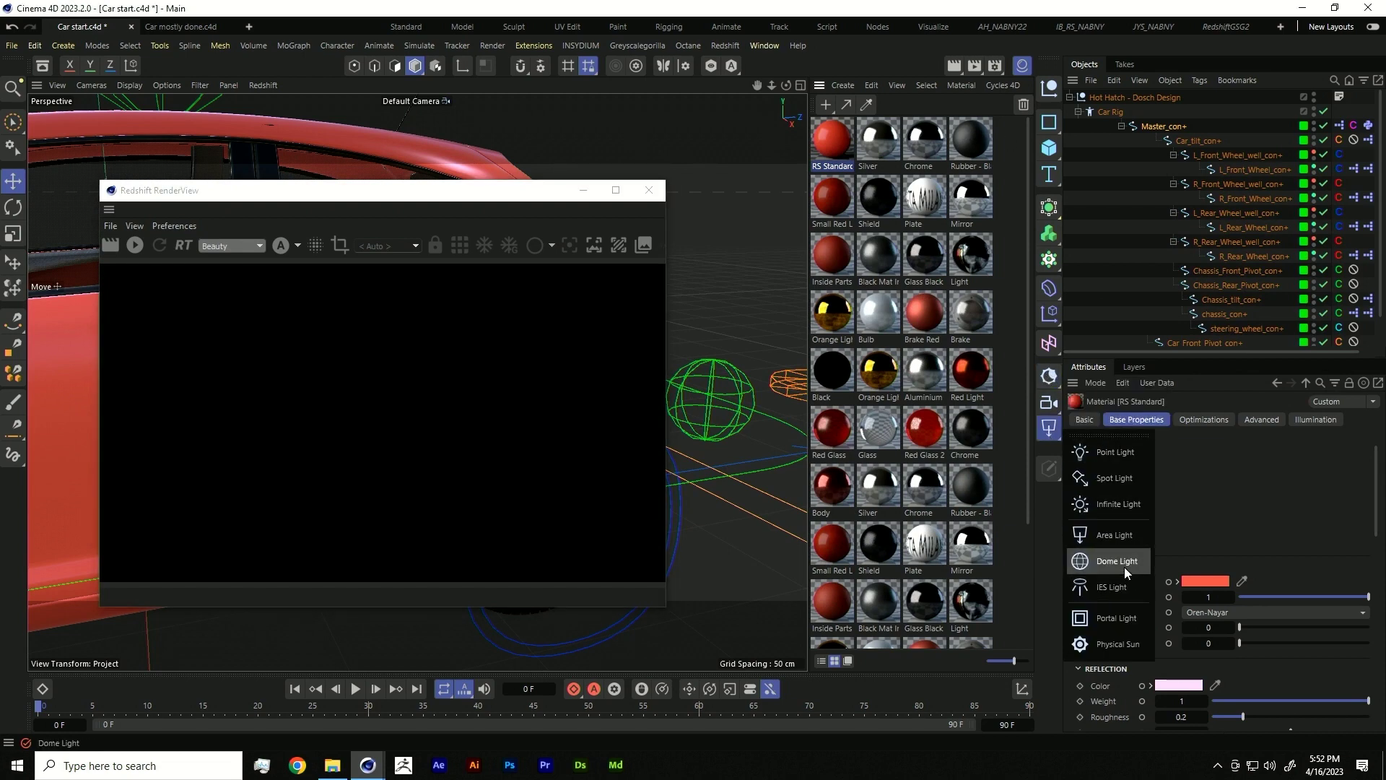
left_click(1124, 565)
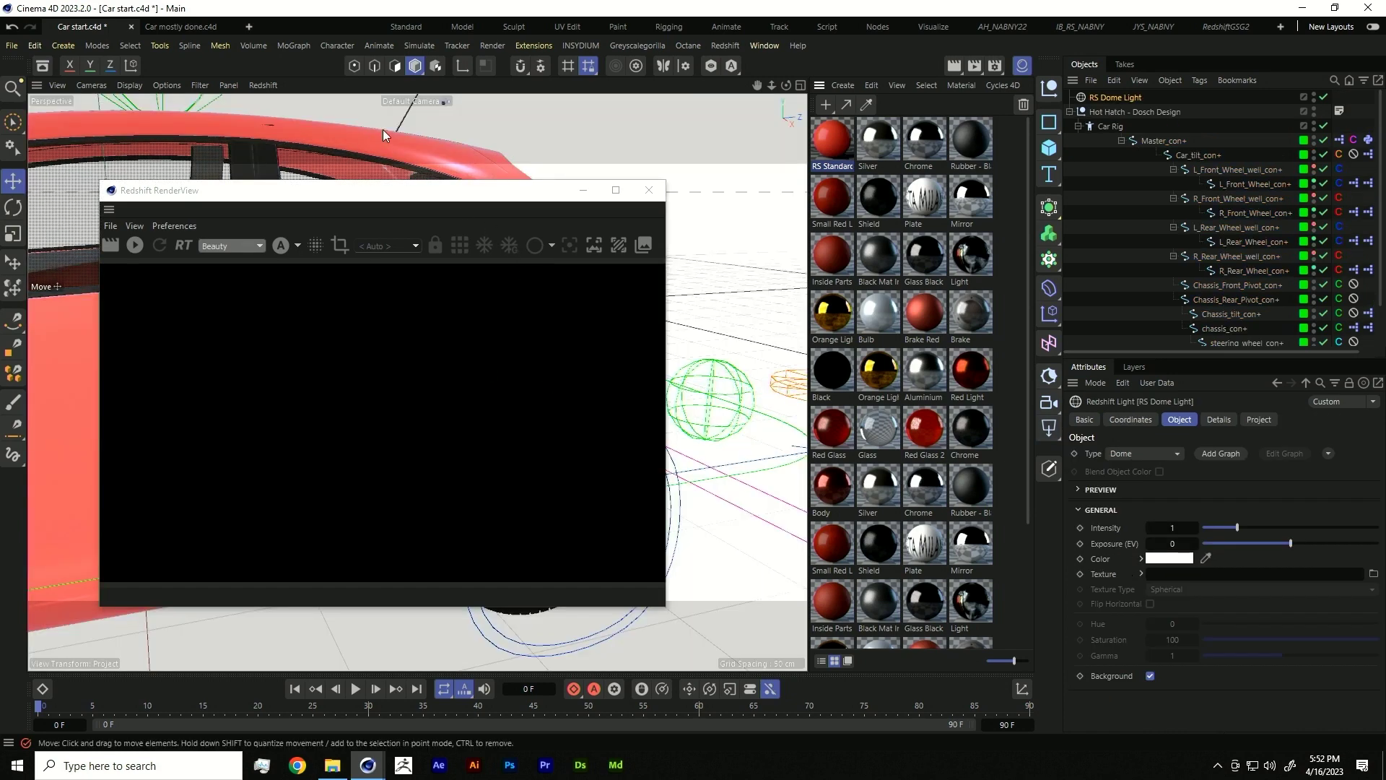
left_click_drag(354, 163, 657, 141)
left_click_drag(568, 139, 344, 247)
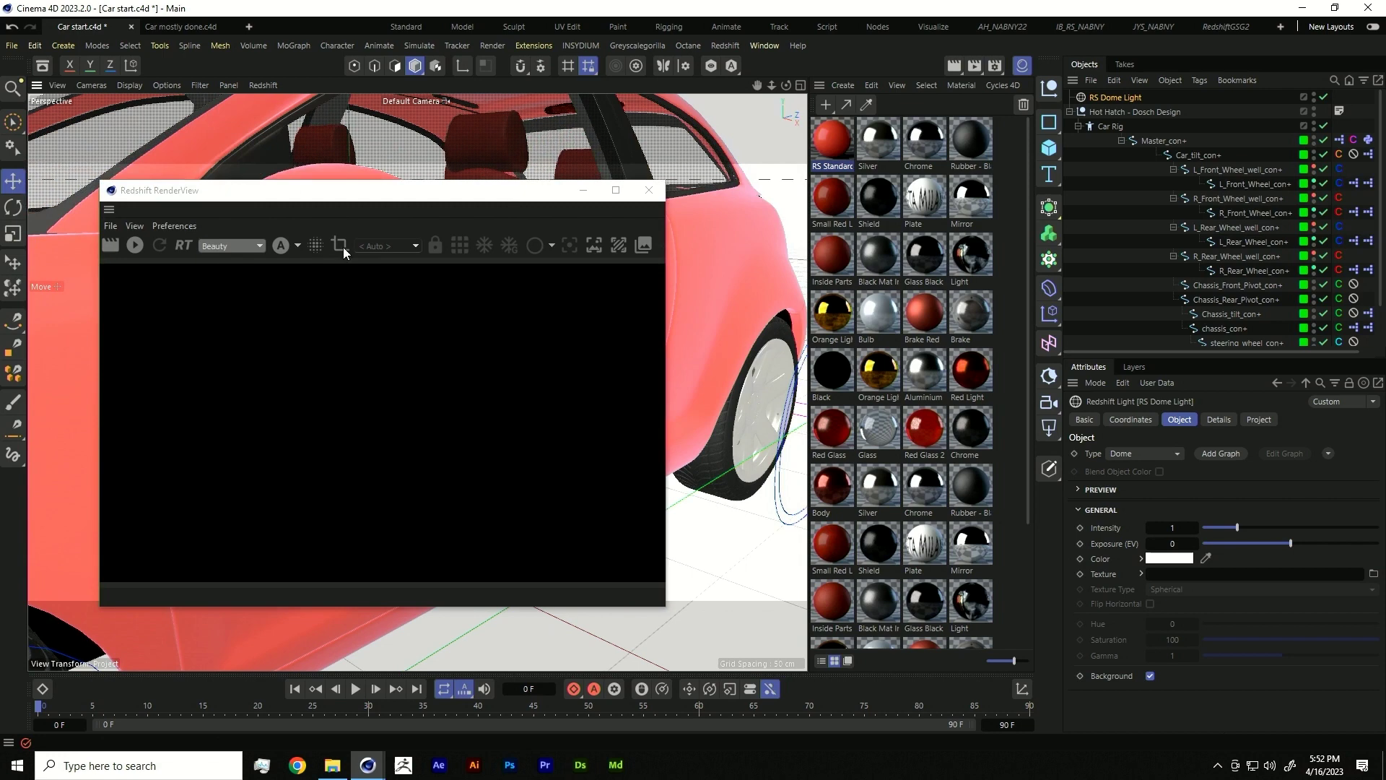
left_click(134, 245)
- Open RS Standard's node graph and switch the RenderView from alpha to RGB
double_click(839, 145)
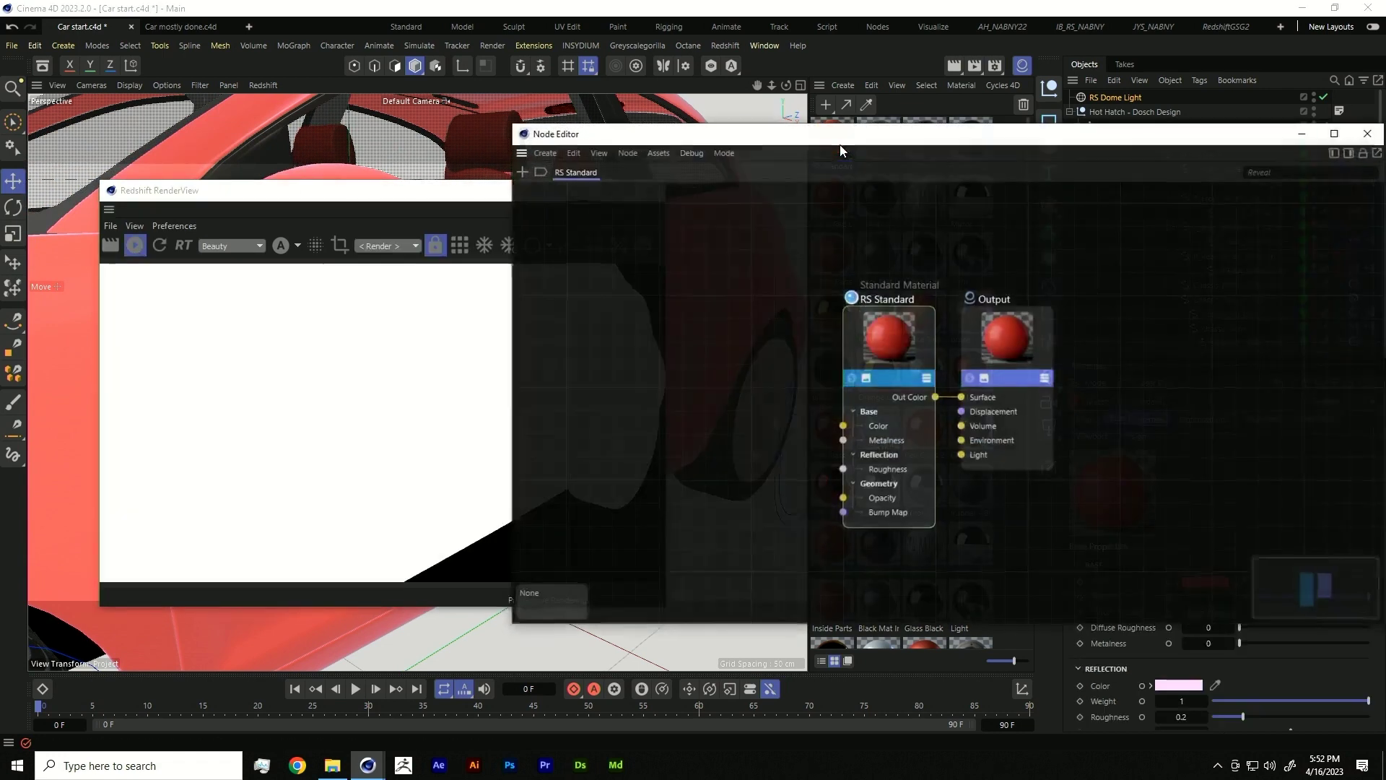
left_click_drag(844, 150, 1061, 175)
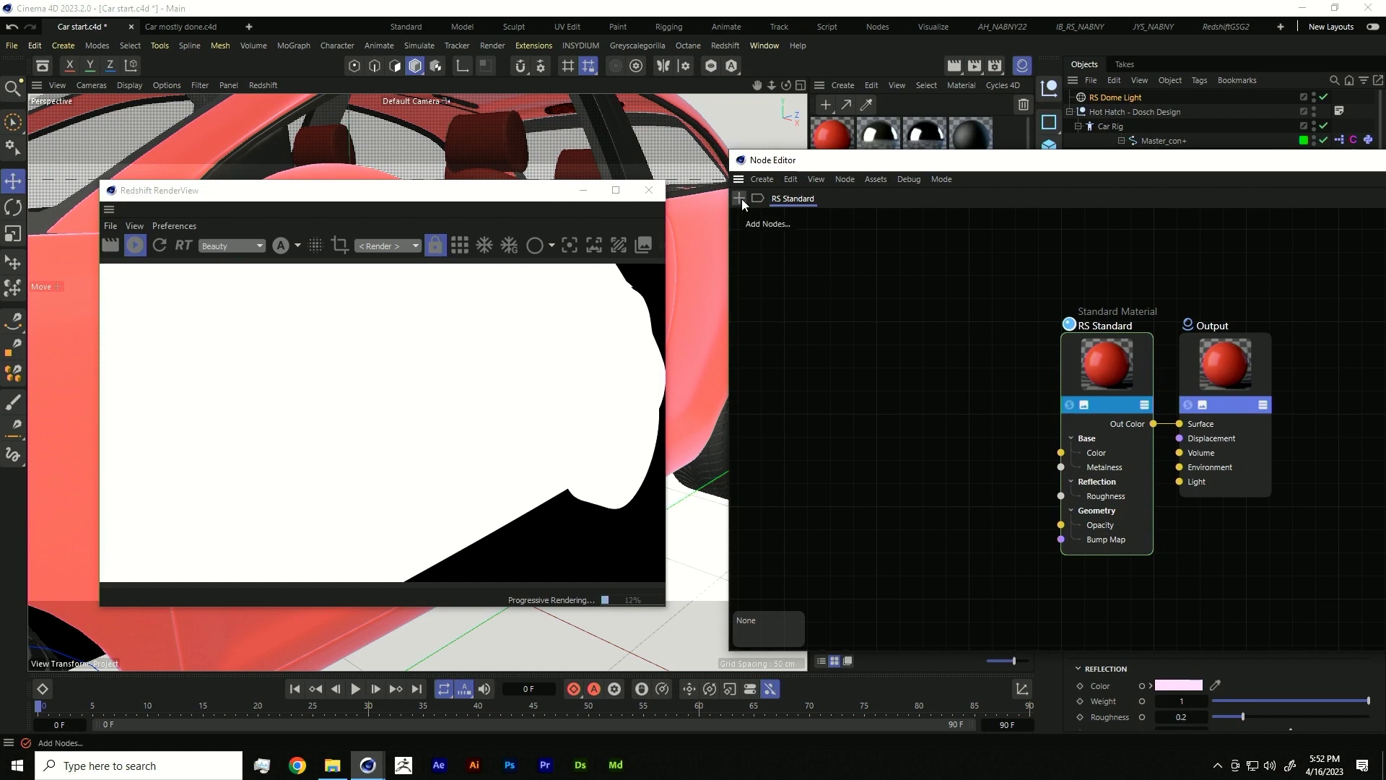
left_click_drag(794, 160, 742, 508)
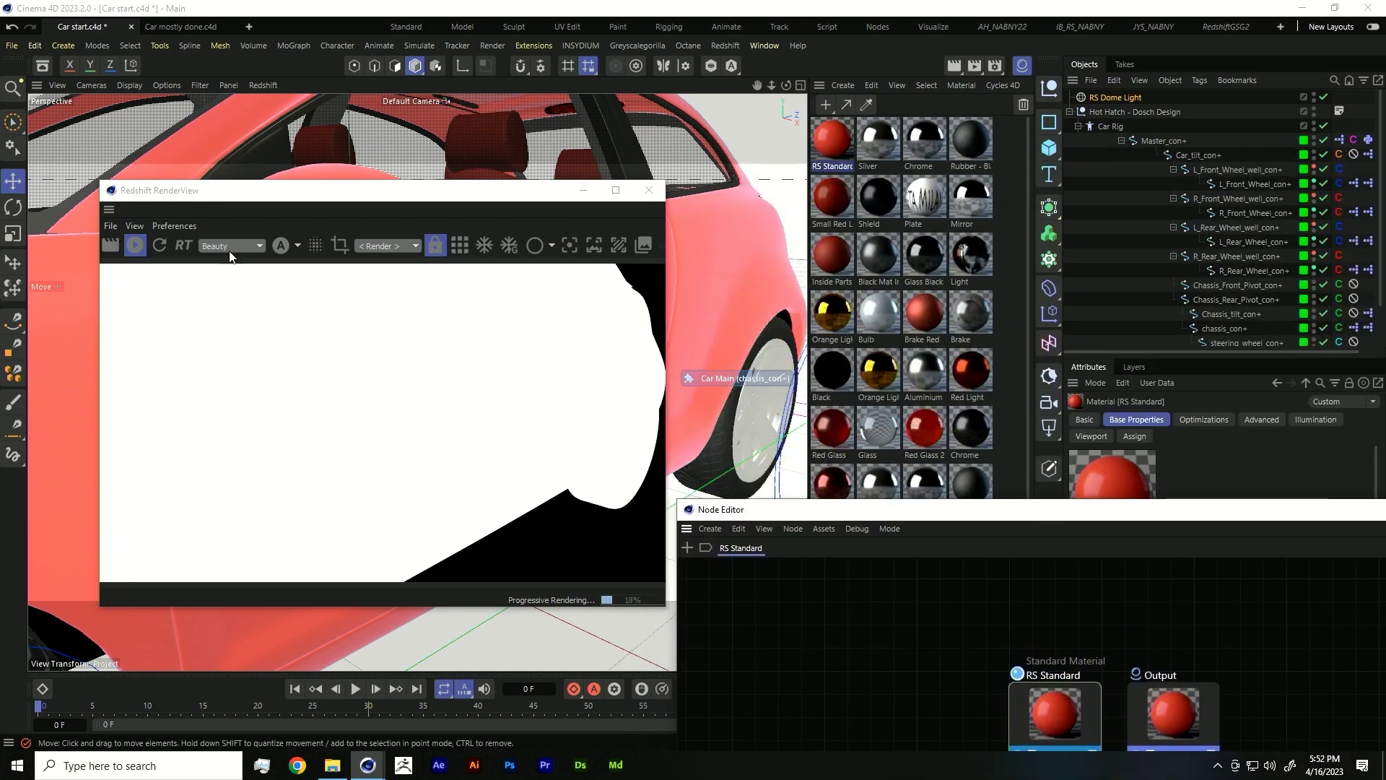
left_click(280, 246)
left_click(296, 270)
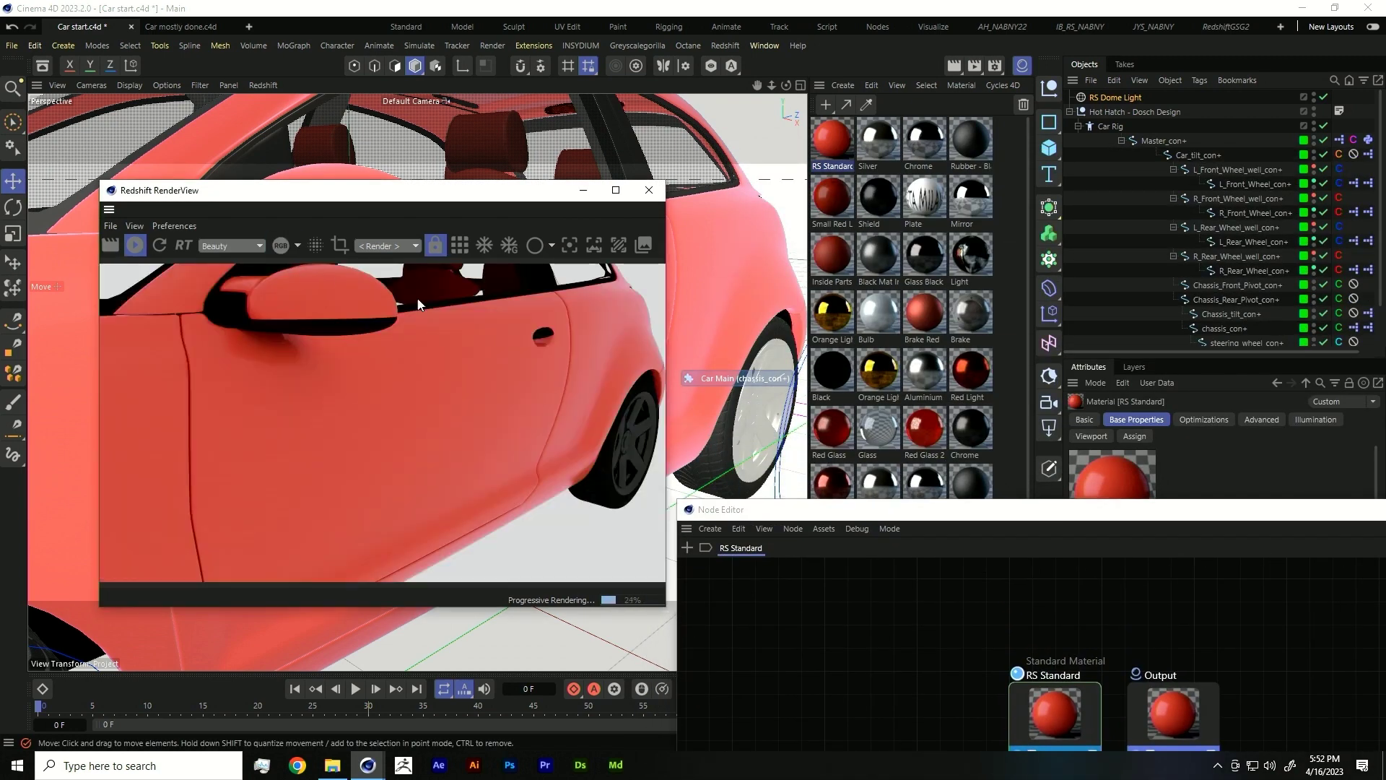
- Add a Flakes node and wire its Out Normal into RS Standard's Bump Map
left_click_drag(704, 549, 630, 163)
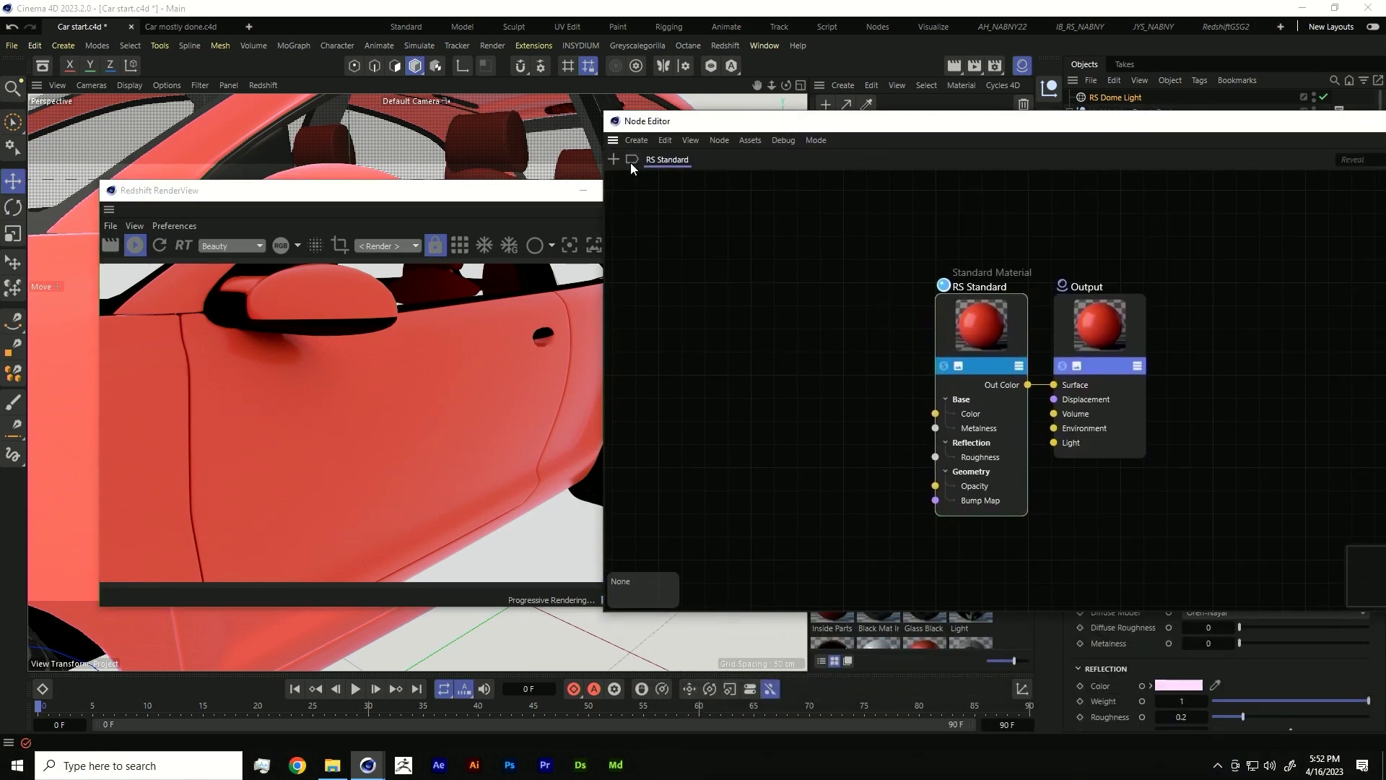
left_click(616, 158)
type("flad")
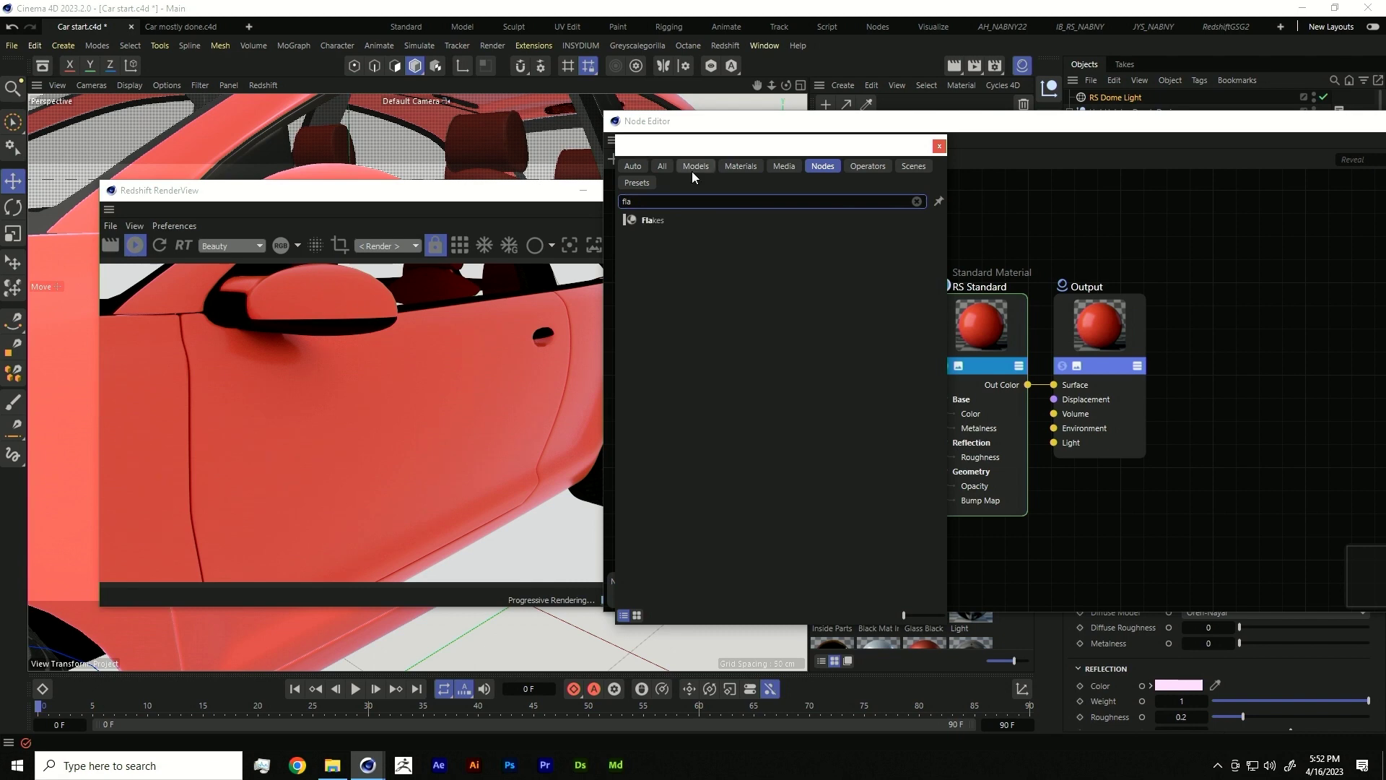
key("BackSpace")
type("k")
double_click(640, 219)
left_click_drag(1028, 334, 689, 338)
left_click_drag(748, 421, 935, 500)
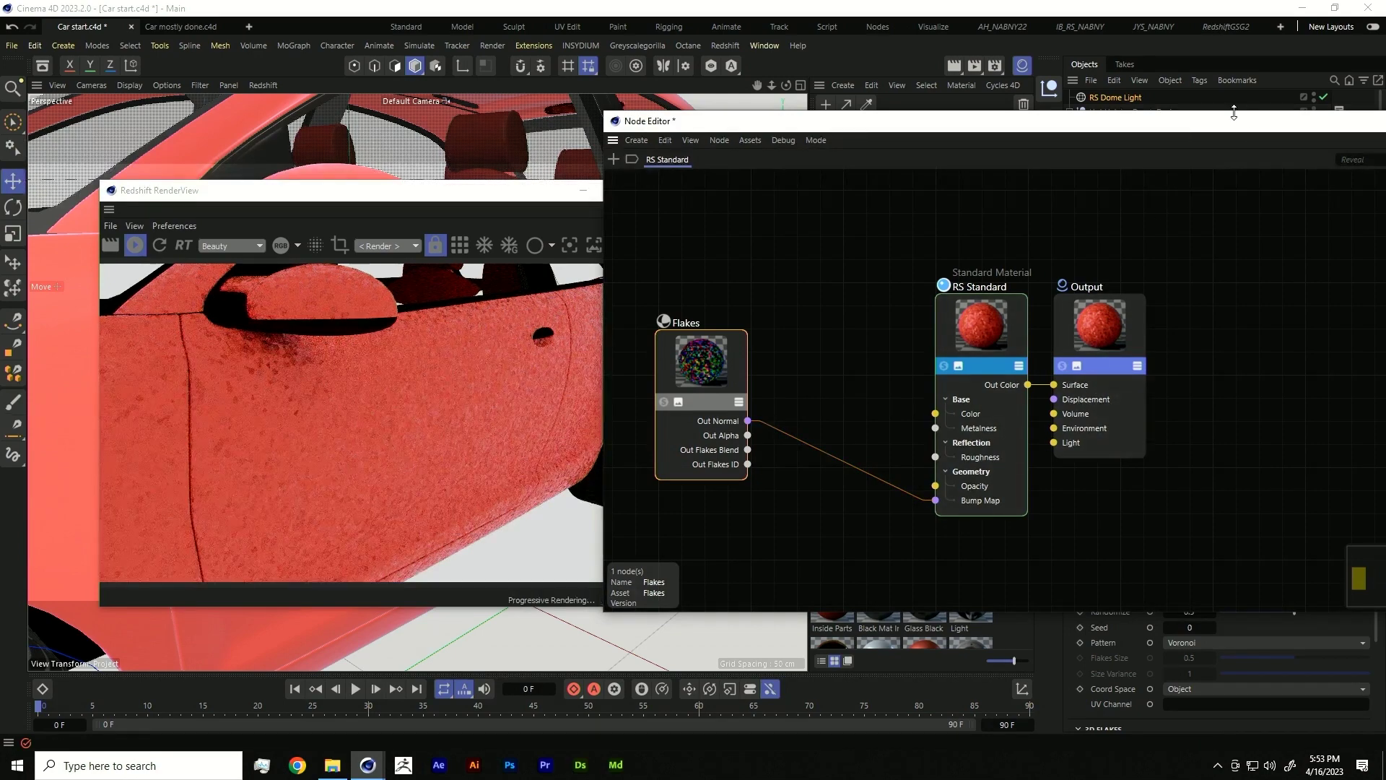
left_click_drag(1230, 121, 1095, 120)
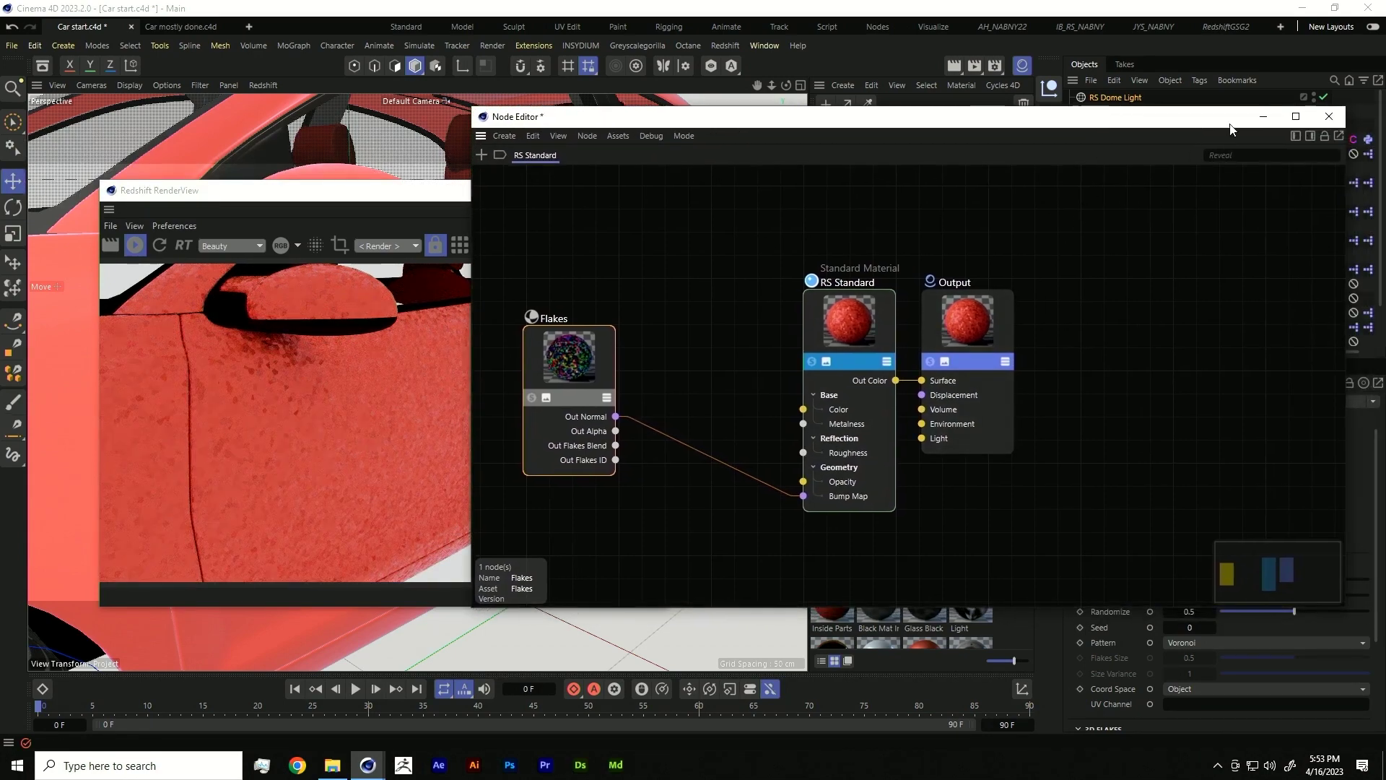
- Set the Flakes node's Scale to 0.1
left_click(1309, 135)
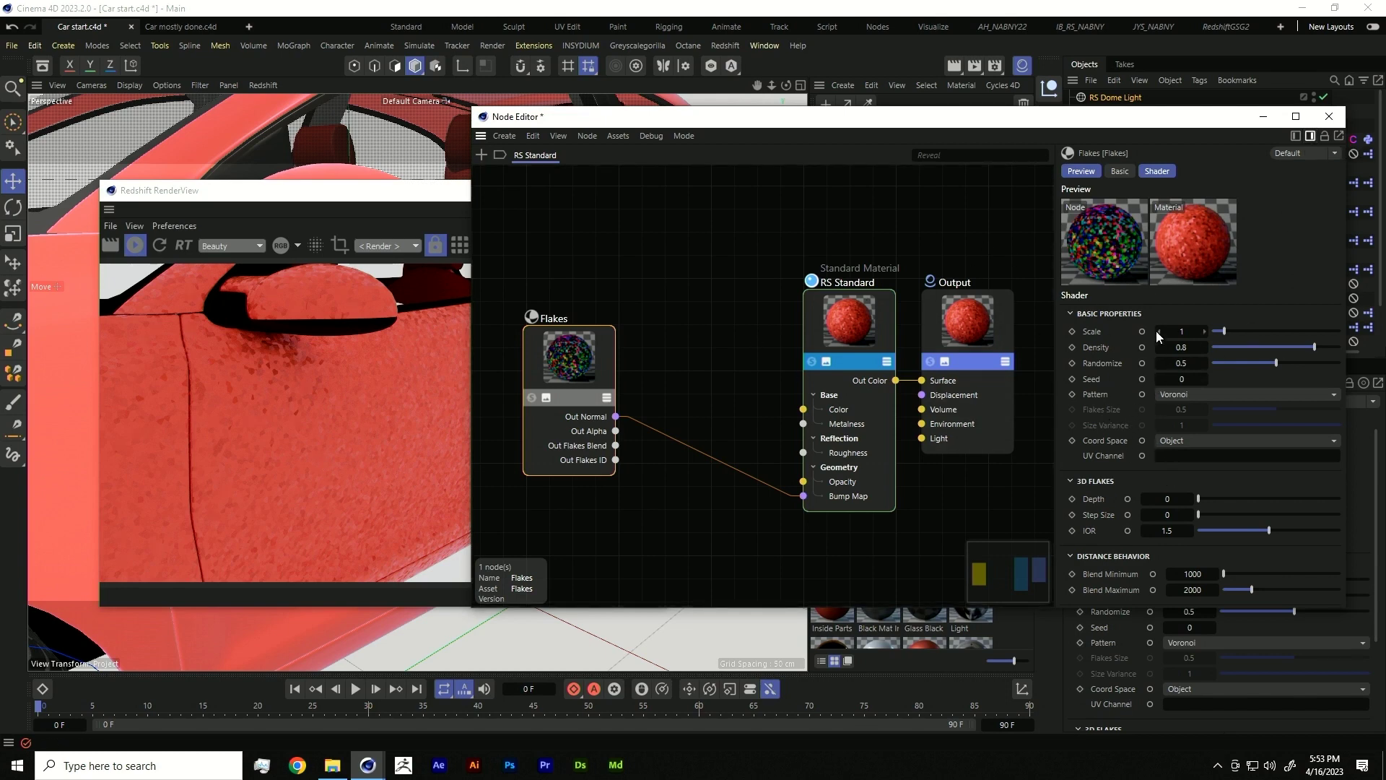
double_click(1204, 331)
type("0.1")
key("Return")
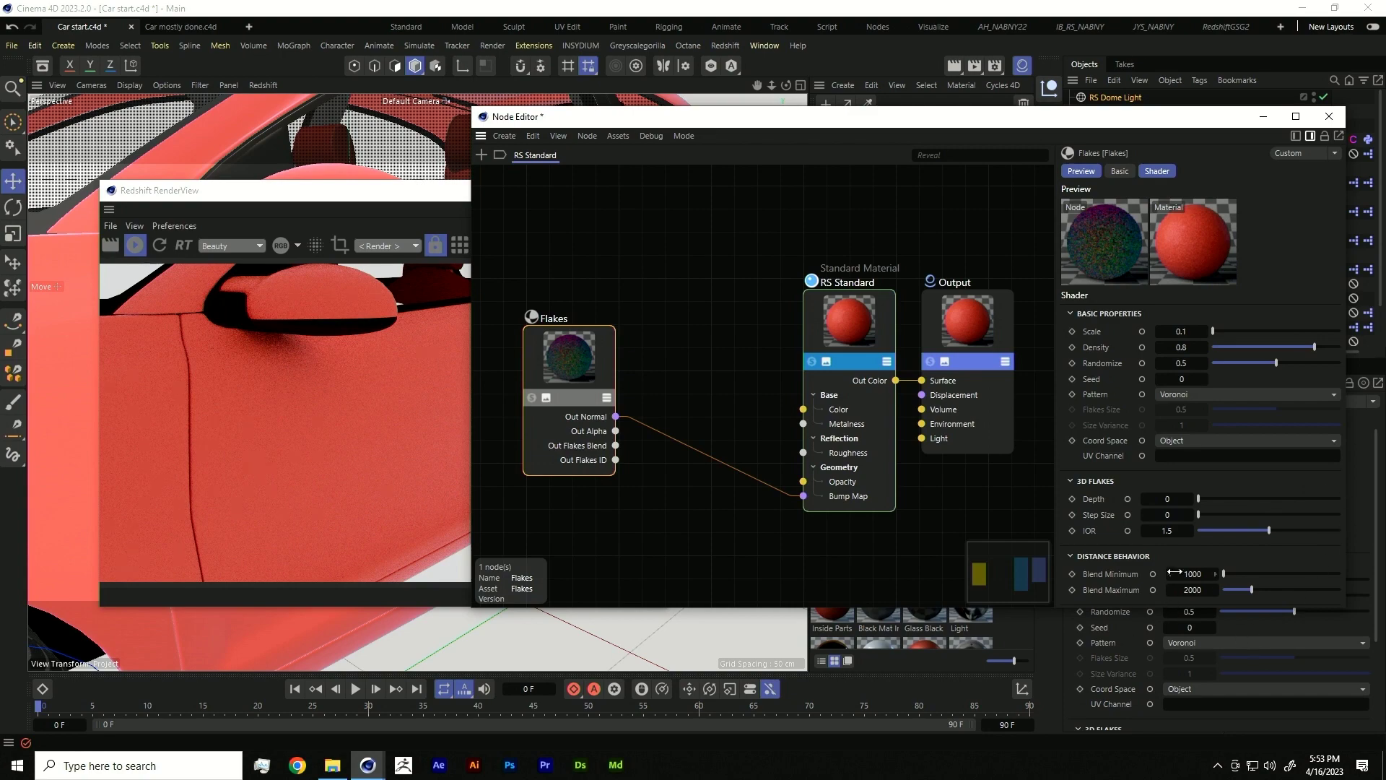
- Set RS Standard's reflection roughness to 0.344 and Coat Weight to about 1
left_click(895, 334)
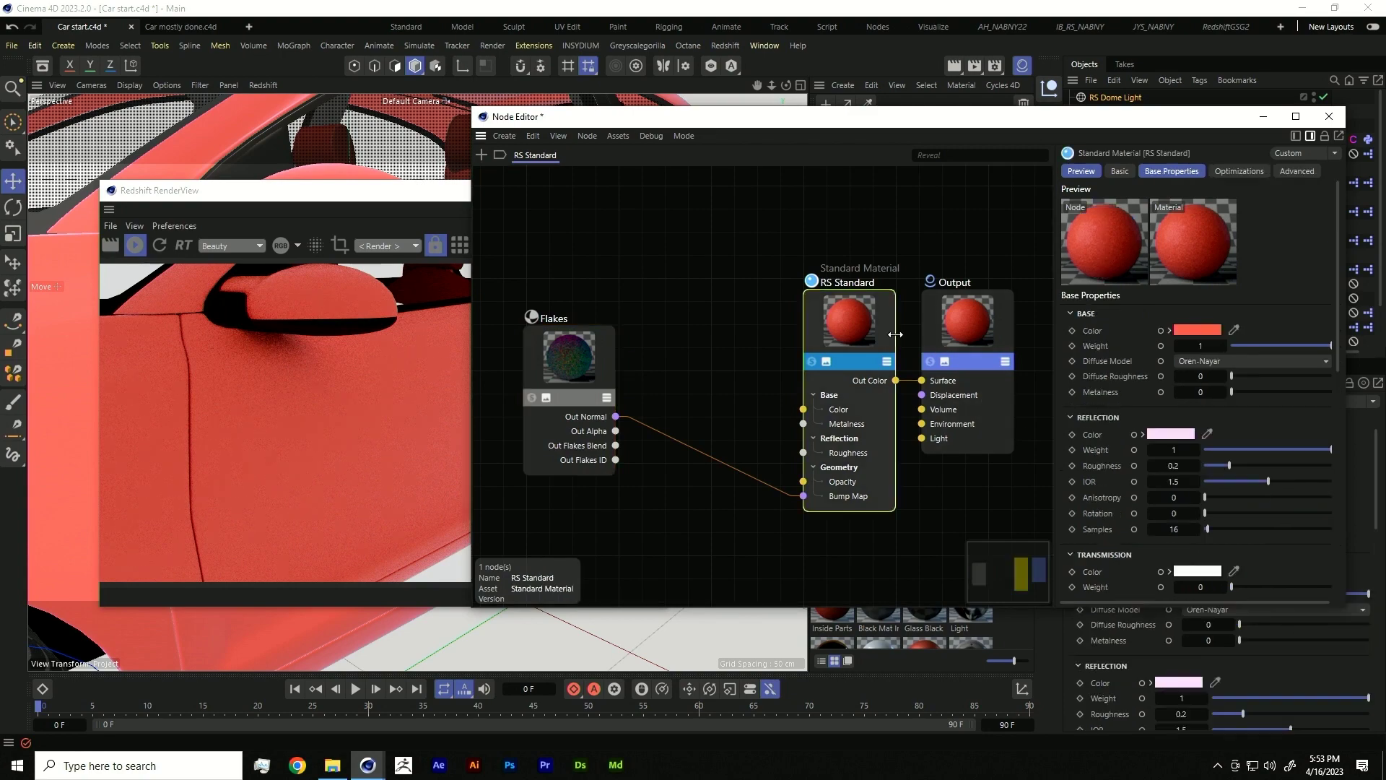
scroll(1150, 472, "down", 5)
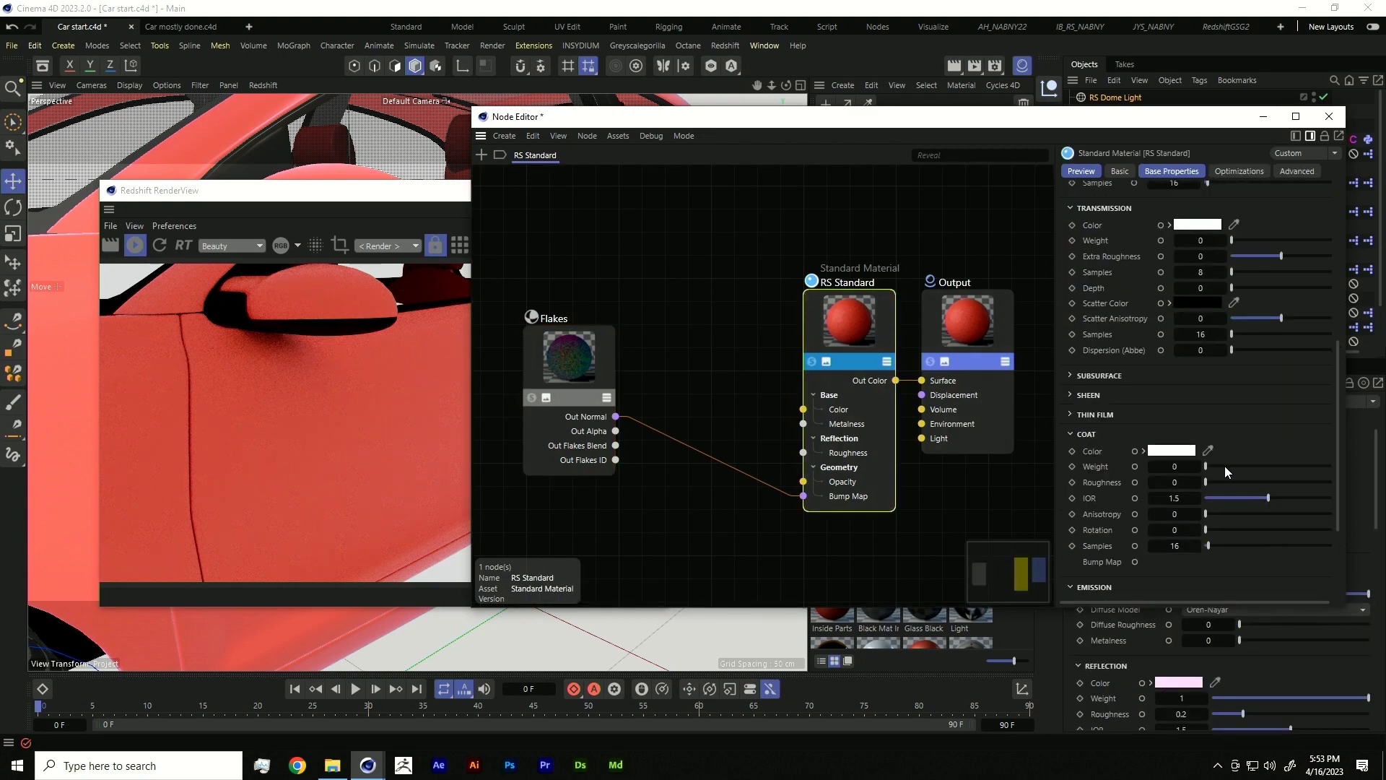
scroll(1206, 333, "up", 4)
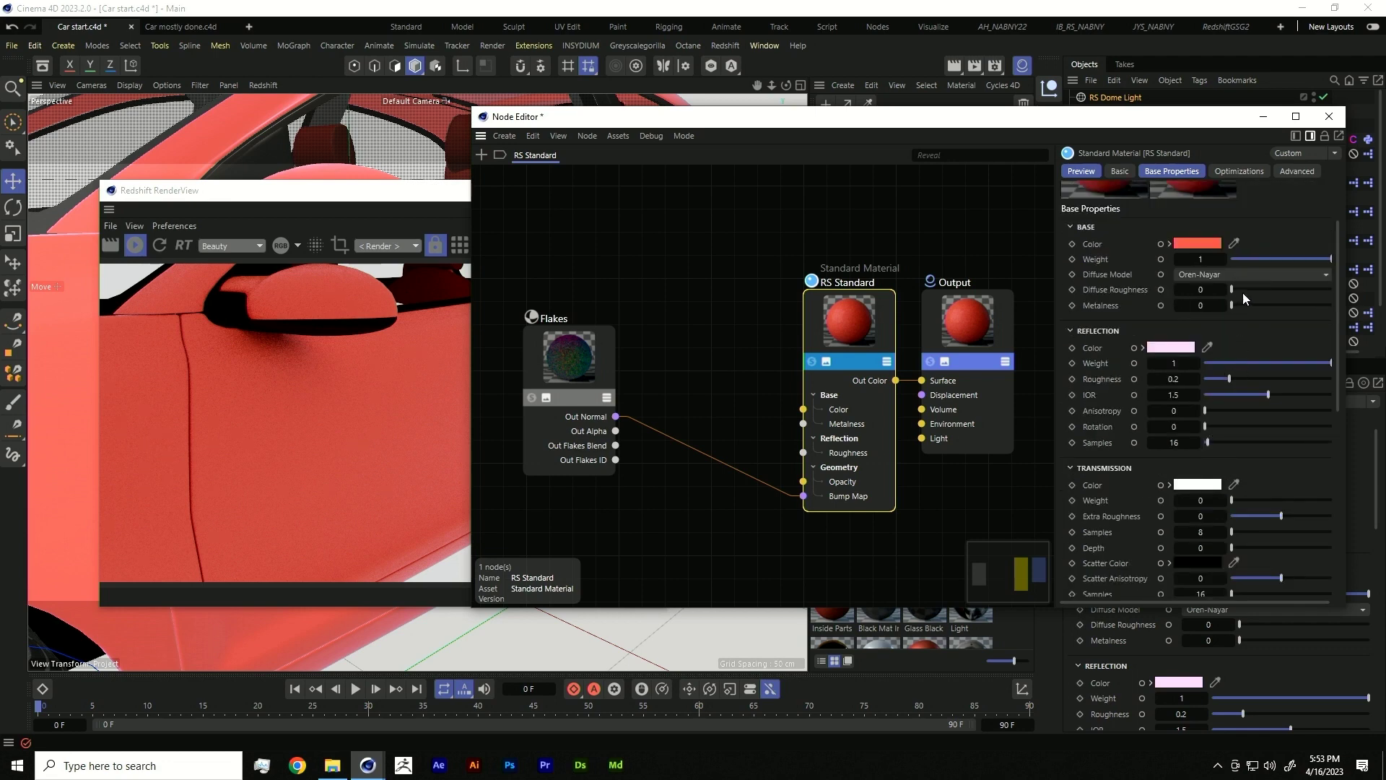
left_click(1248, 378)
scroll(1158, 507, "down", 6)
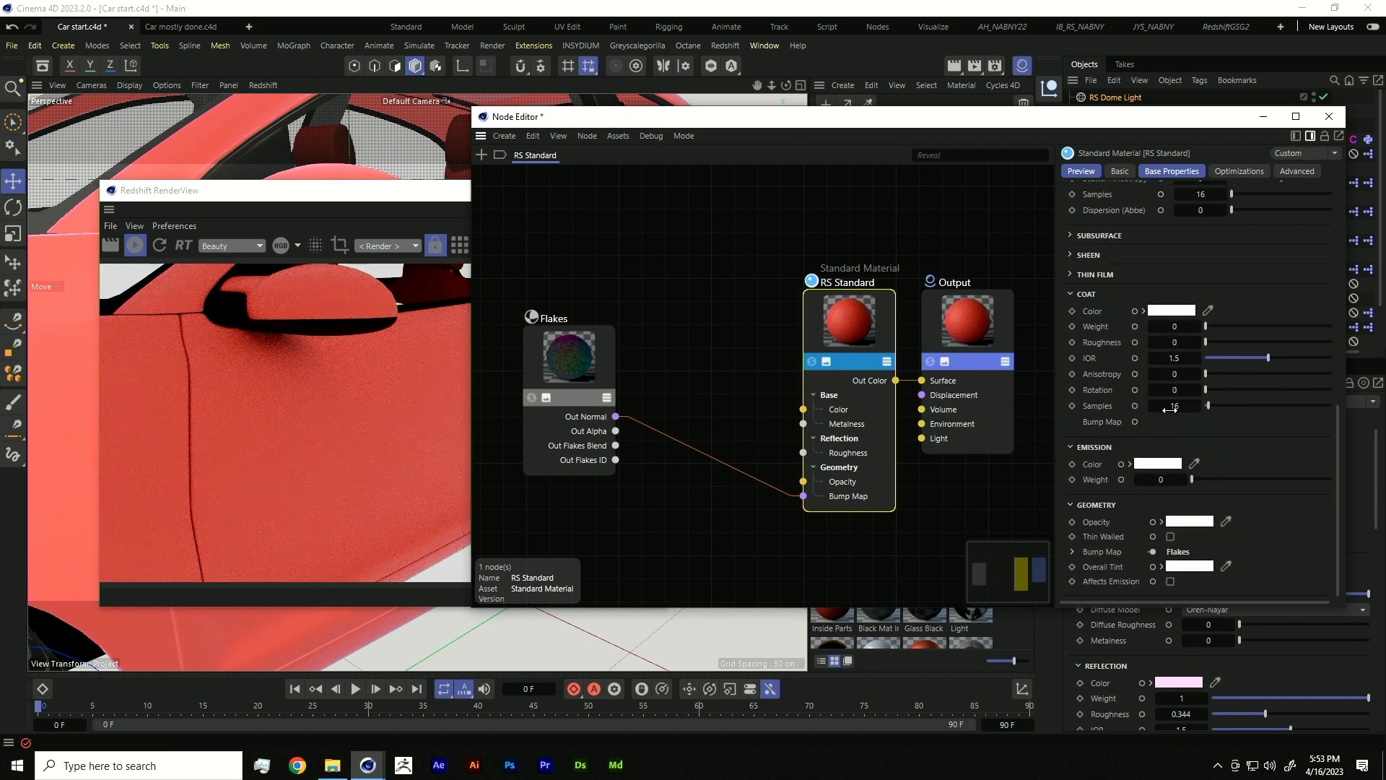
left_click_drag(1211, 324, 1332, 315)
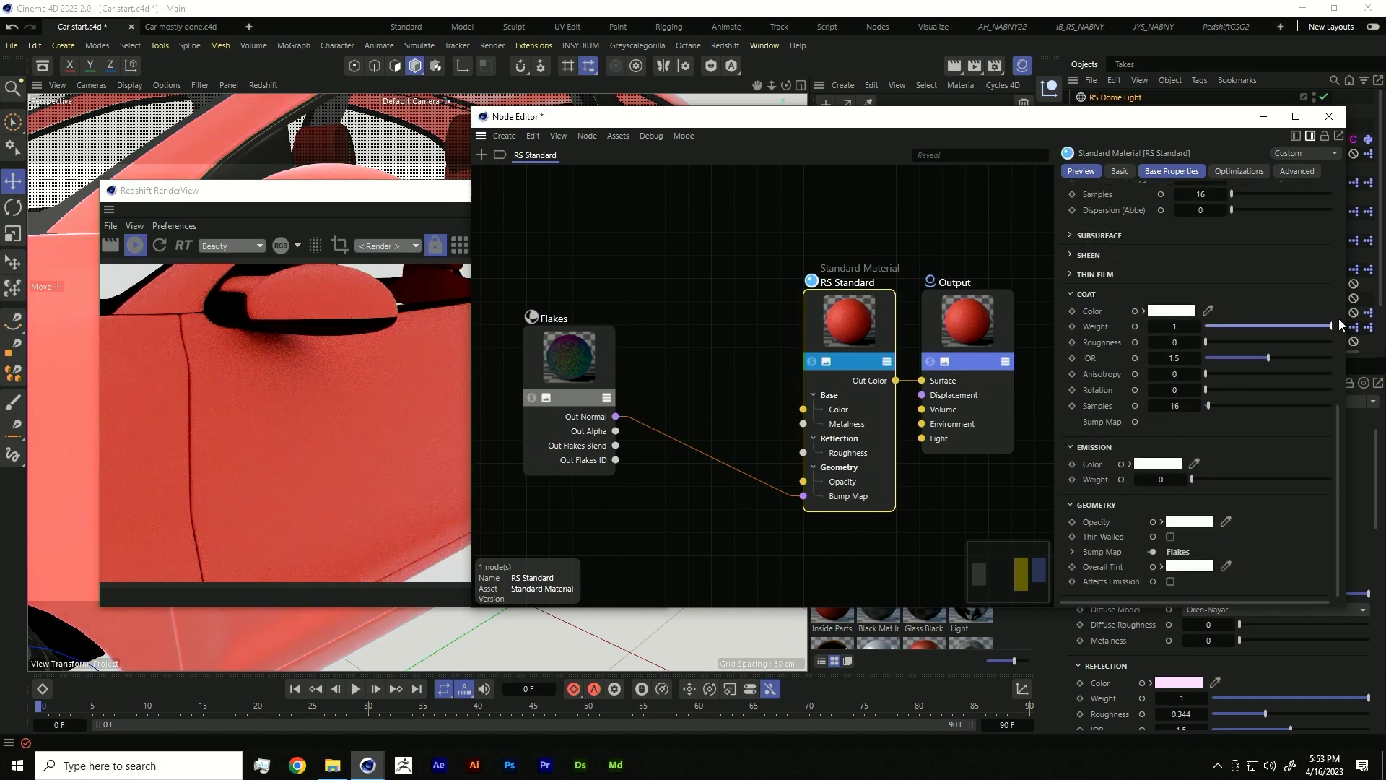
- Bring the Car mostly done.c4d view forward, its Scene Nodes graph holding only a Scene Root
left_click_drag(402, 192, 228, 202)
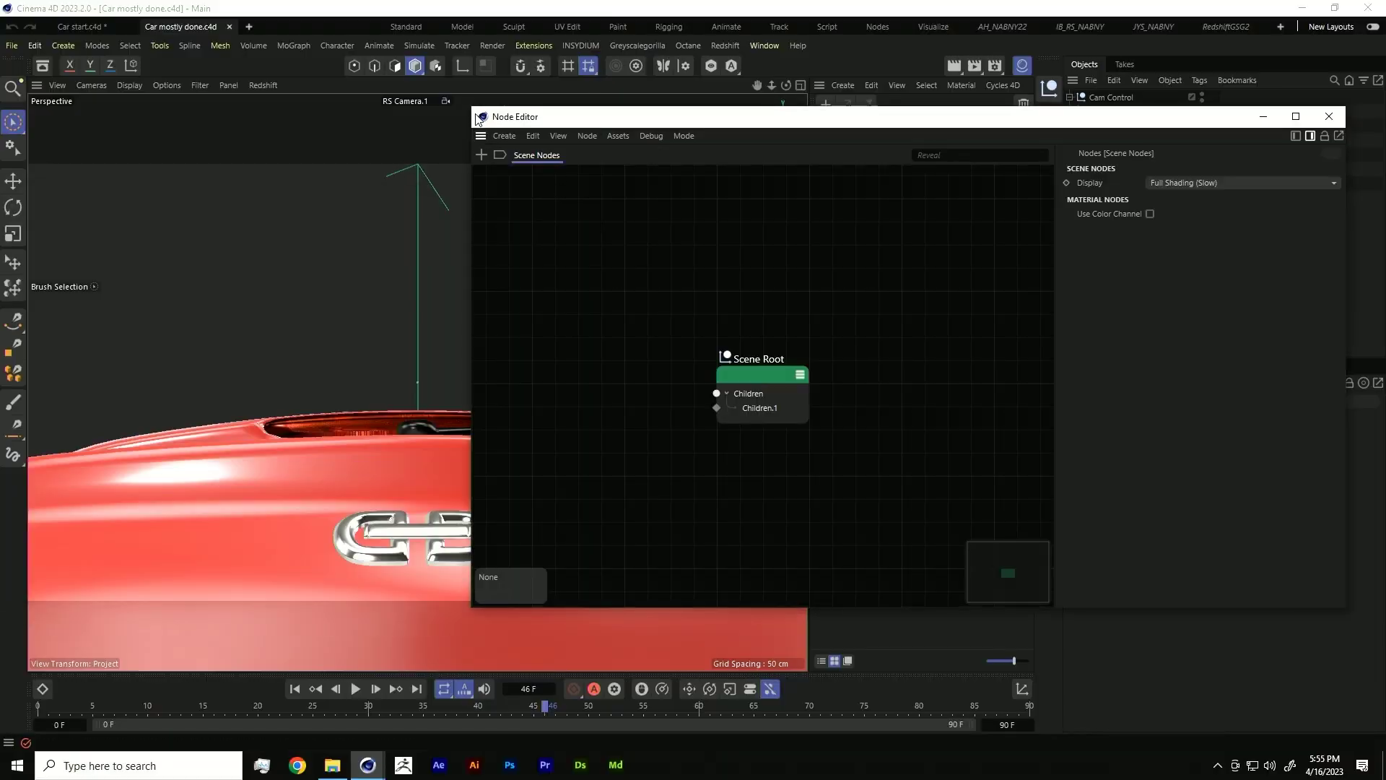
- Close the Node Editor, preview the camera animation to the badge close-up, then return to Default Camera
double_click(483, 118)
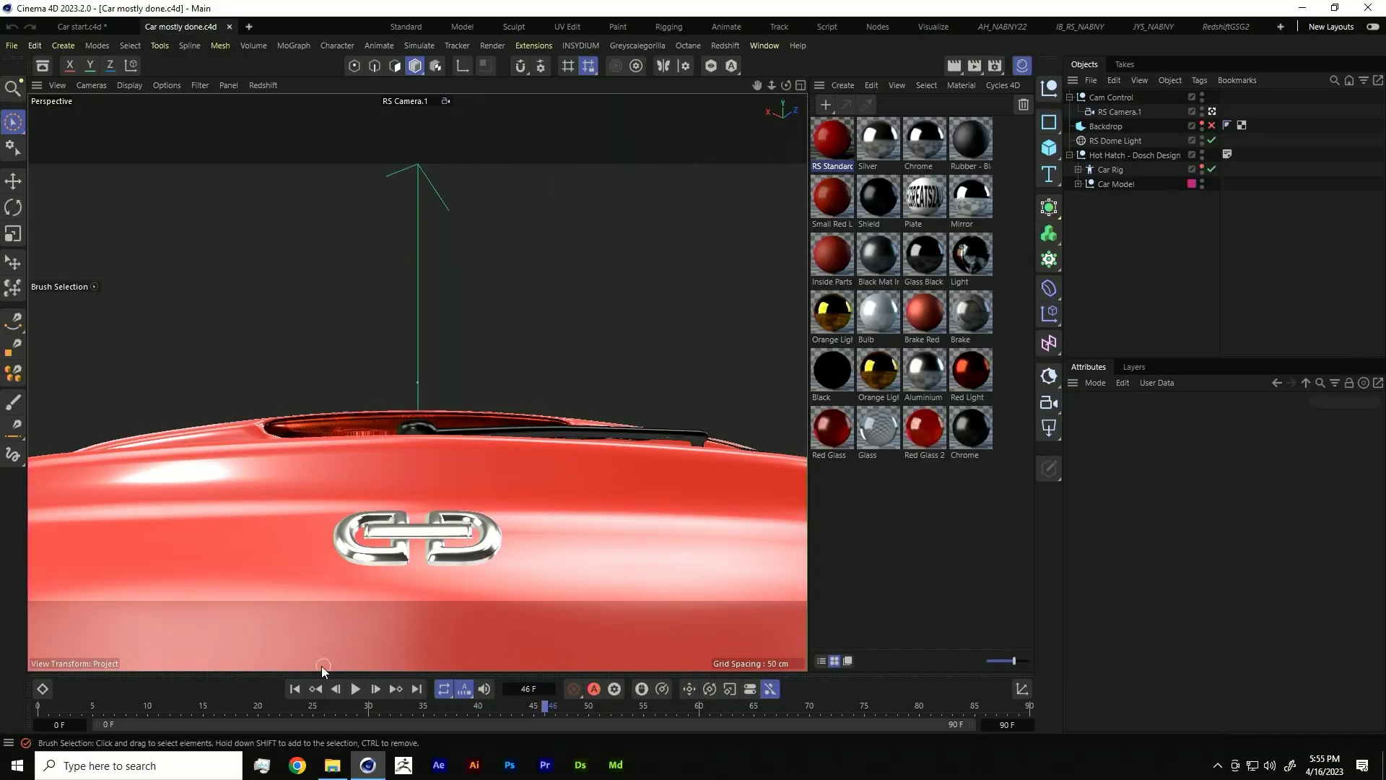
left_click(297, 693)
left_click(354, 689)
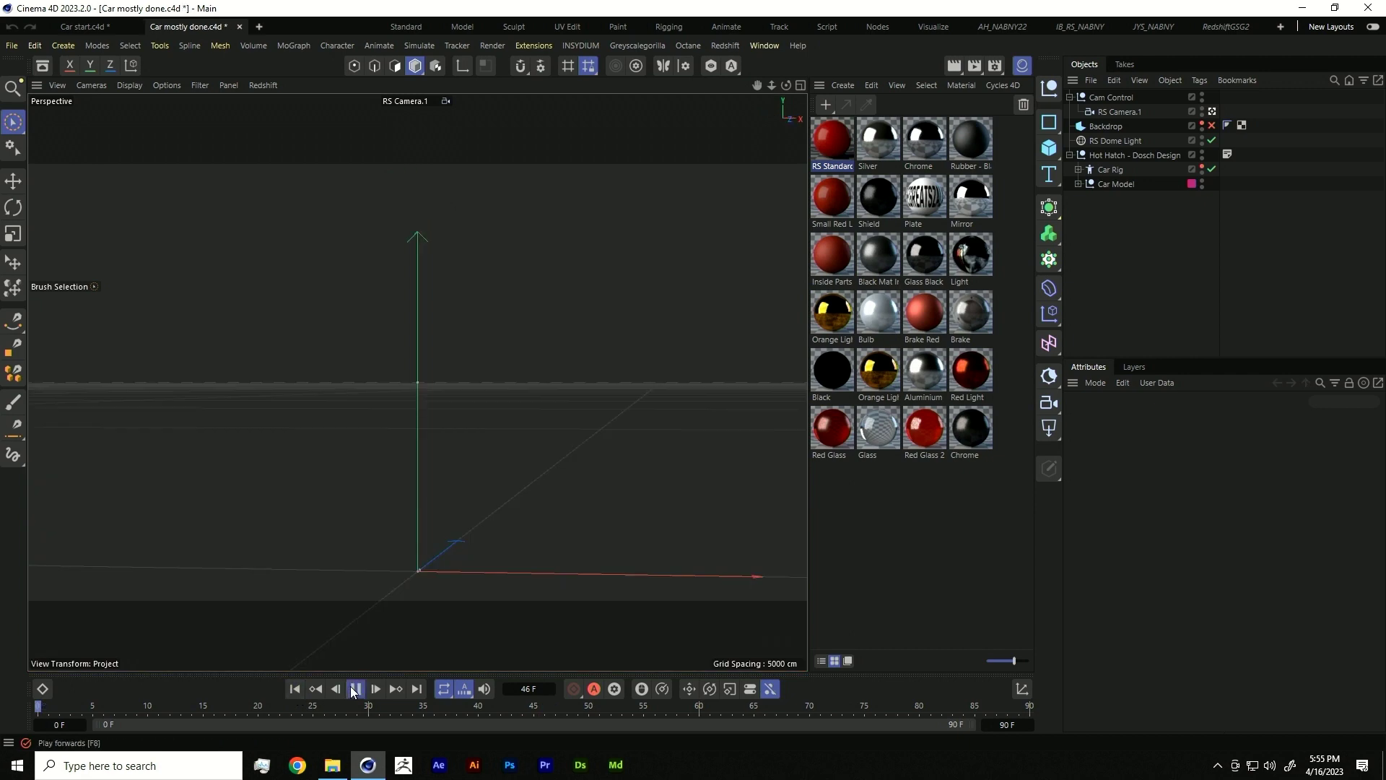
left_click(354, 689)
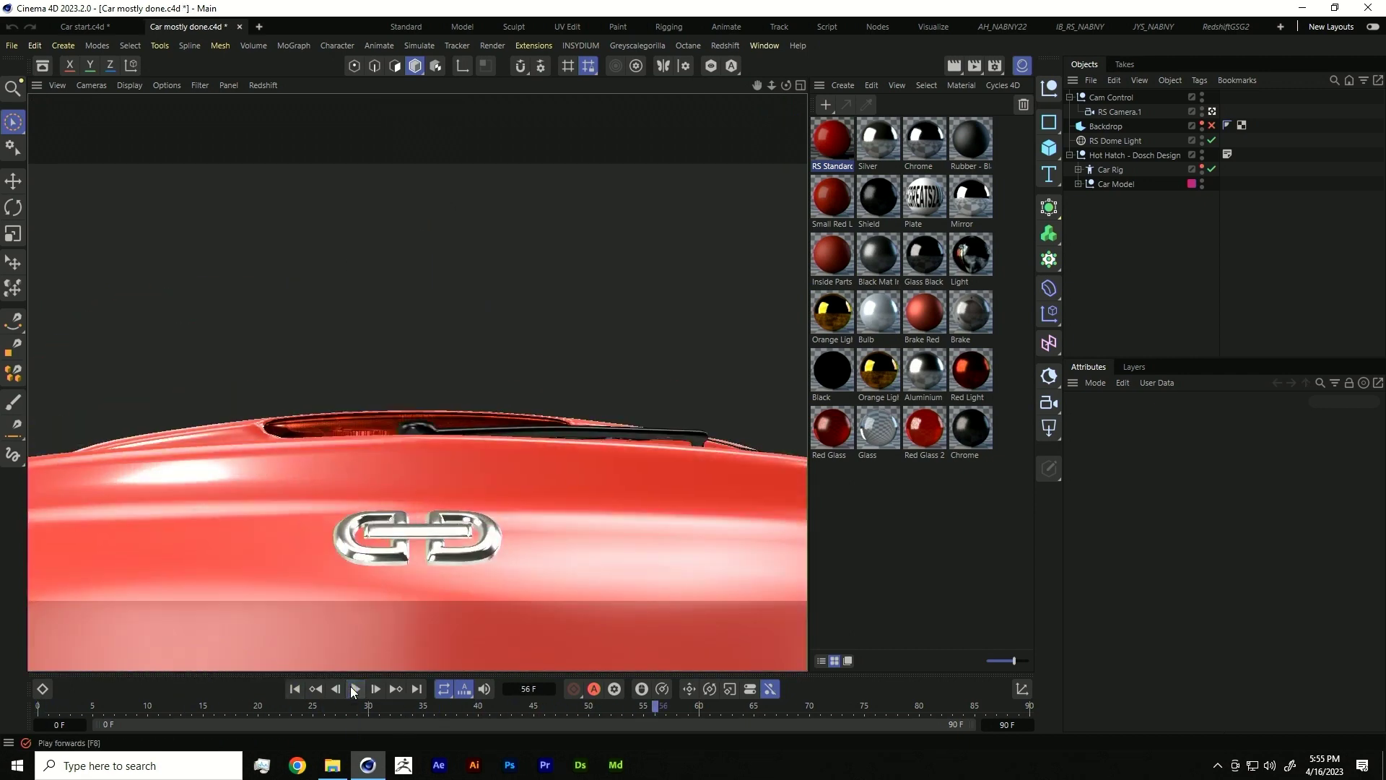
left_click_drag(293, 704, 364, 702)
left_click(355, 689)
left_click(355, 689)
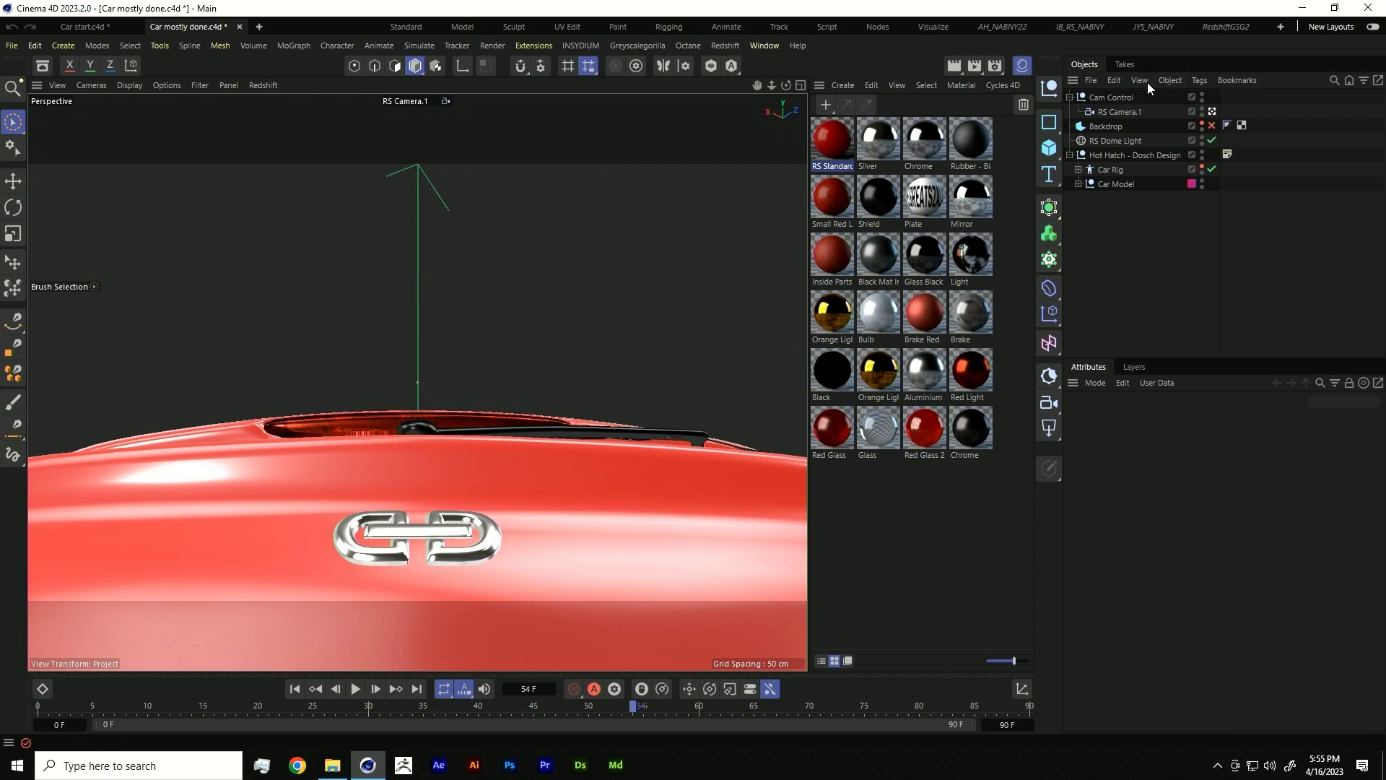
left_click(1213, 111)
left_click(1212, 111)
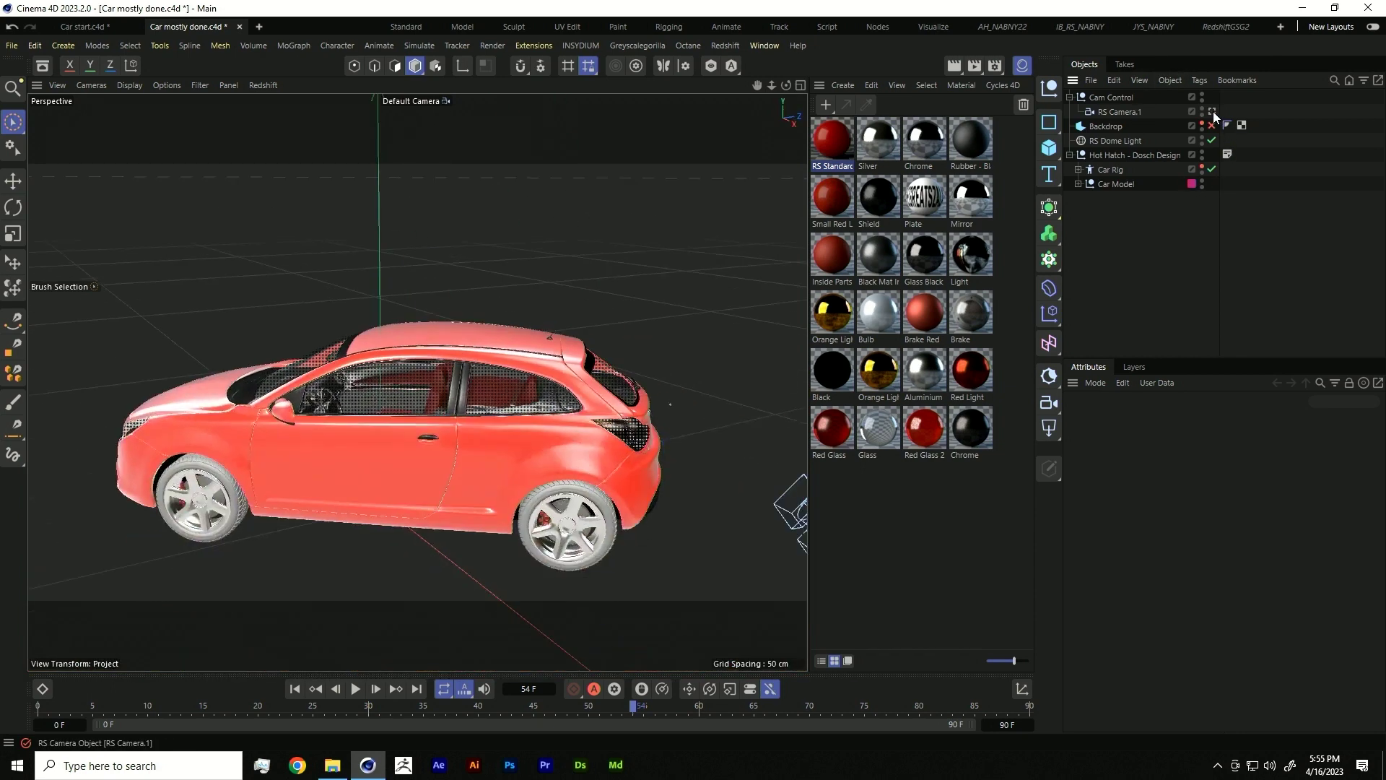
- Add a Null under Car Model and move it to the car's rear (about 83.66, 76.71, 208.47 cm)
left_click(1047, 93)
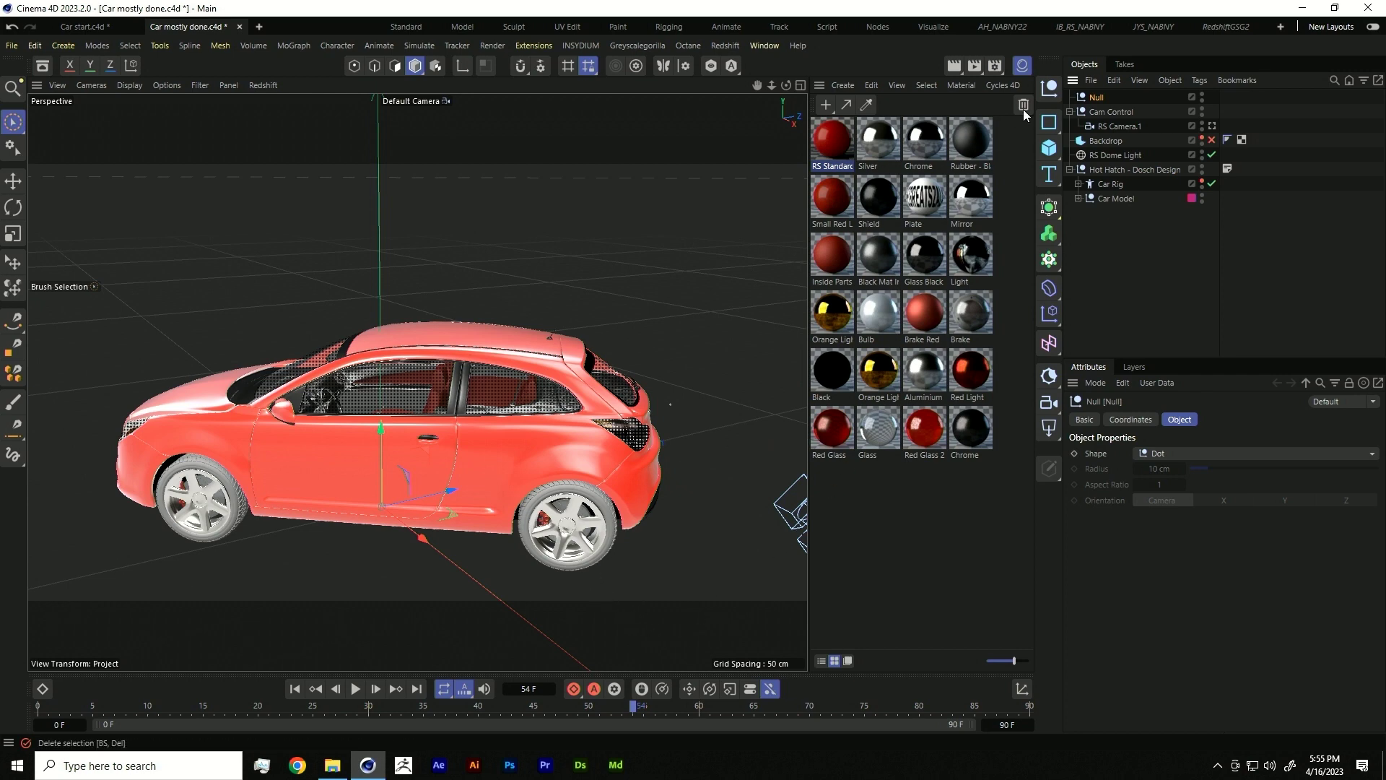
left_click_drag(1115, 156, 1113, 195)
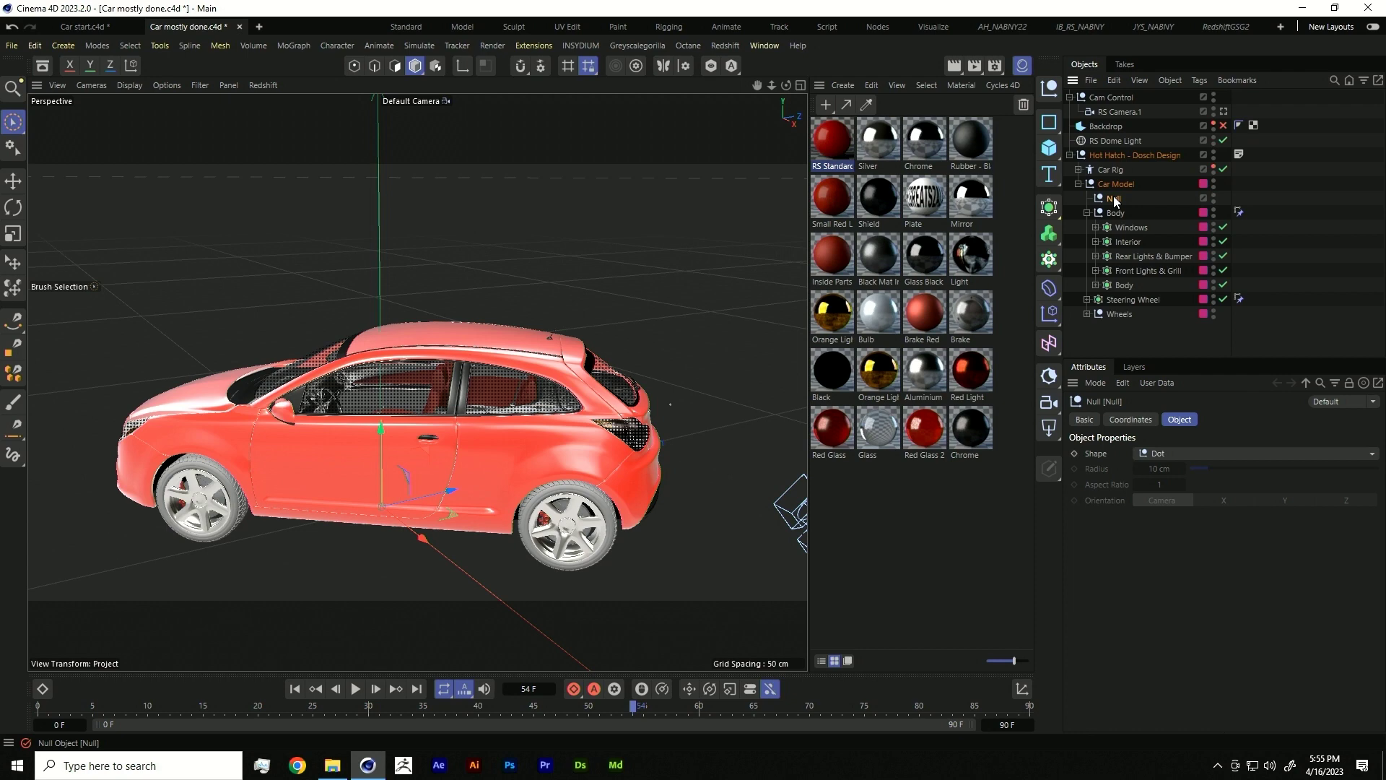
left_click(1132, 421)
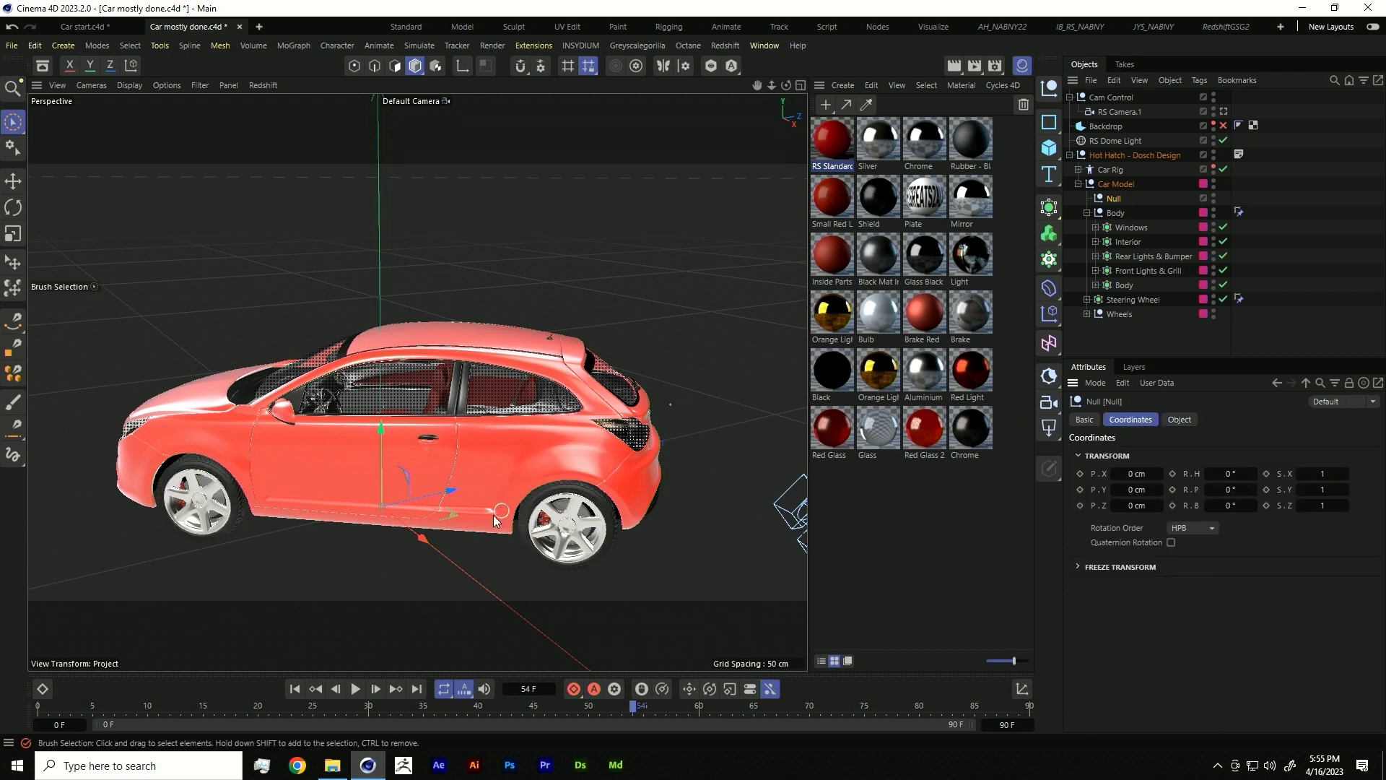
mouse_move(458, 514)
left_mouse_down()
mouse_move(649, 509)
mouse_move(628, 438)
mouse_move(736, 413)
left_mouse_up()
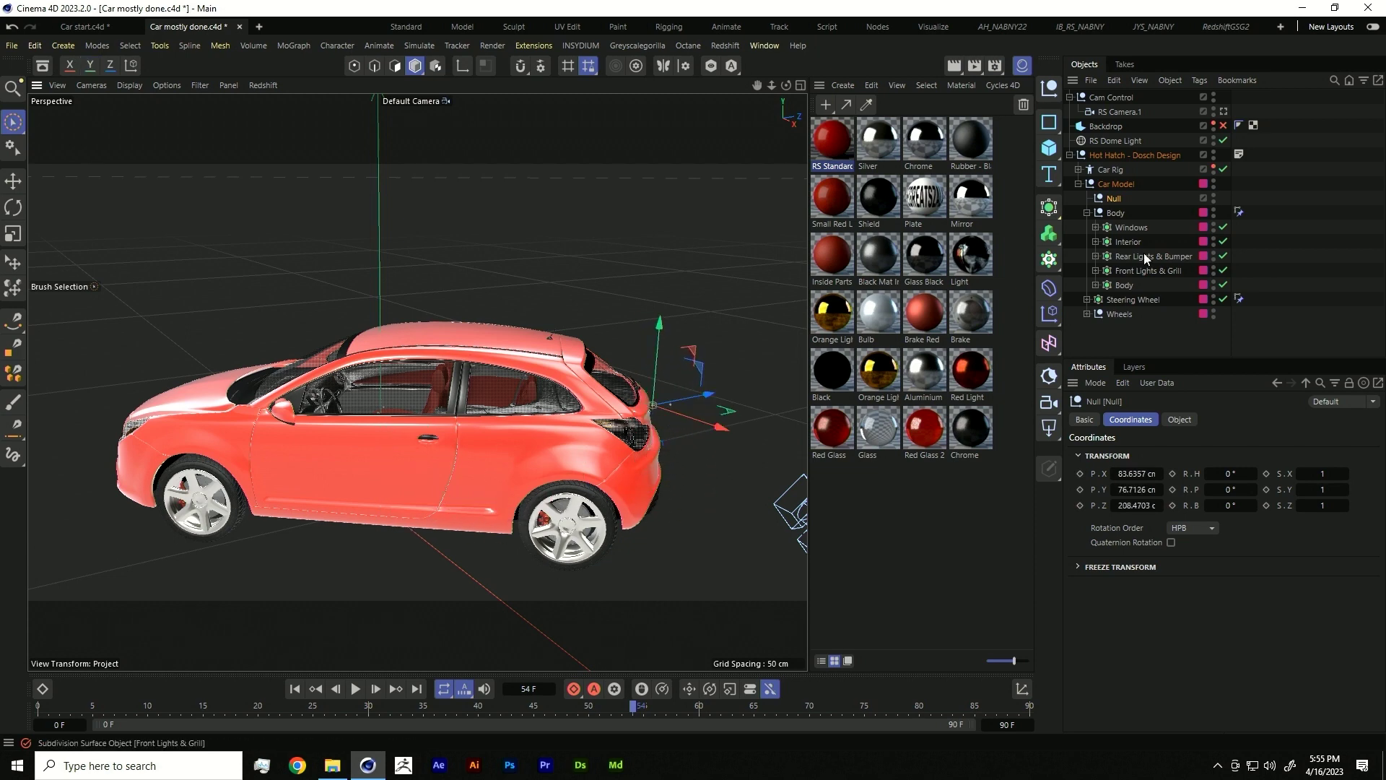
- Give the Null under Car Model a Cineware render tag
right_click(1115, 198)
mouse_move(1191, 223)
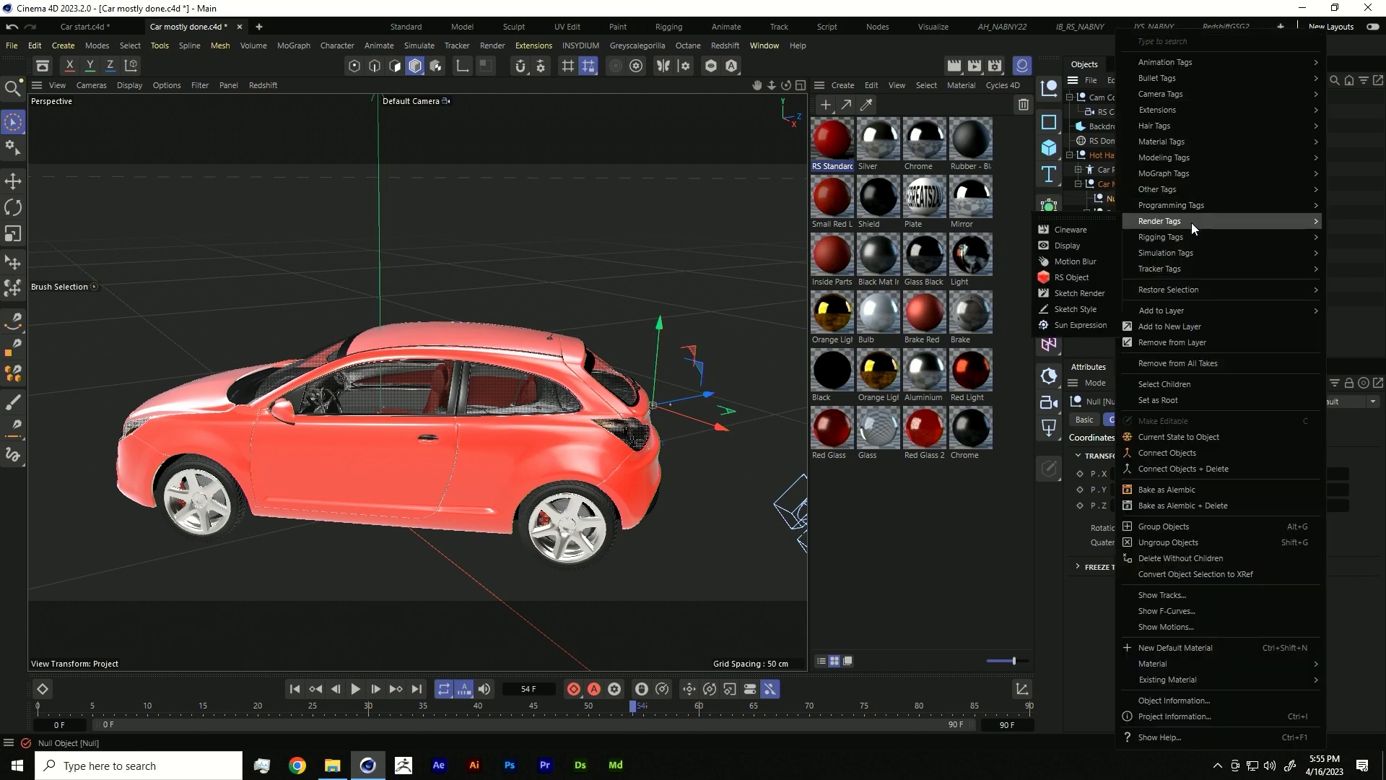
left_click(1093, 231)
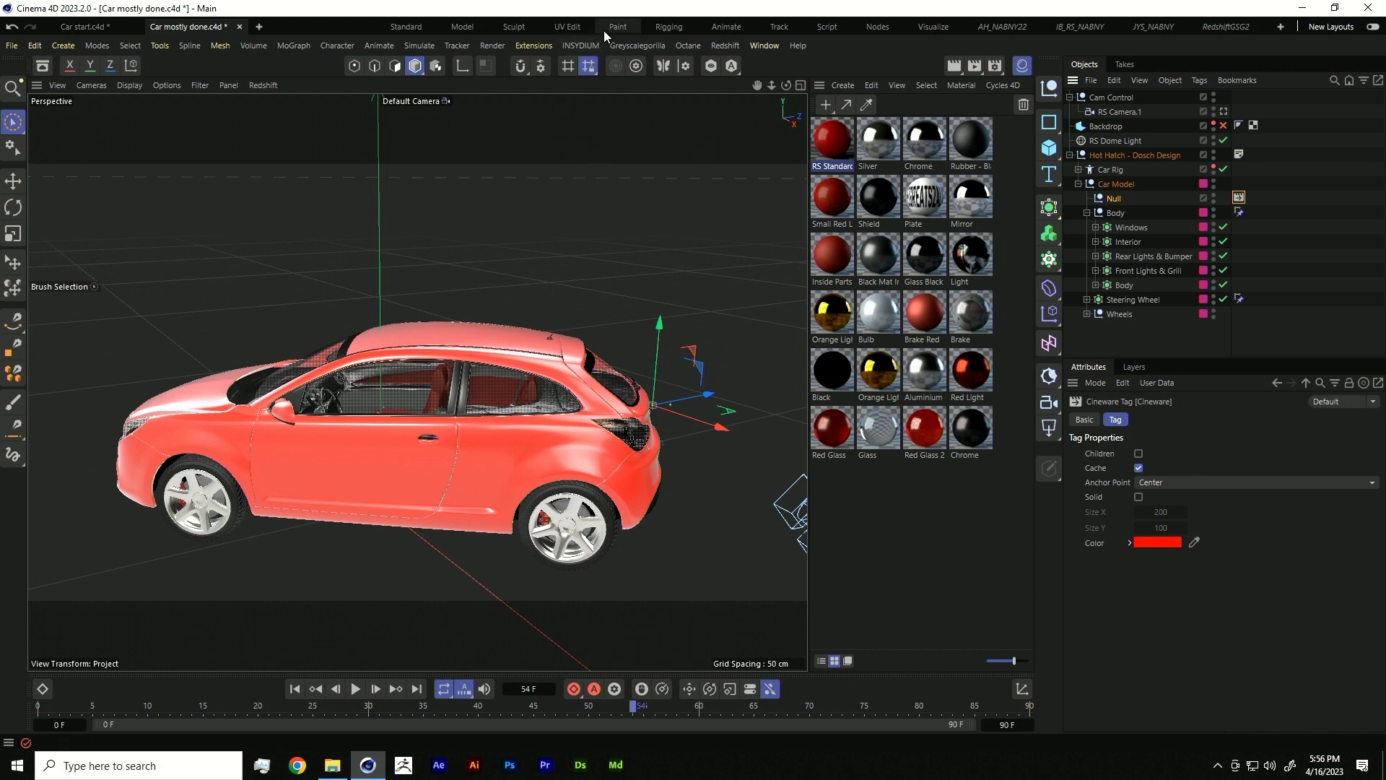
left_click(490, 45)
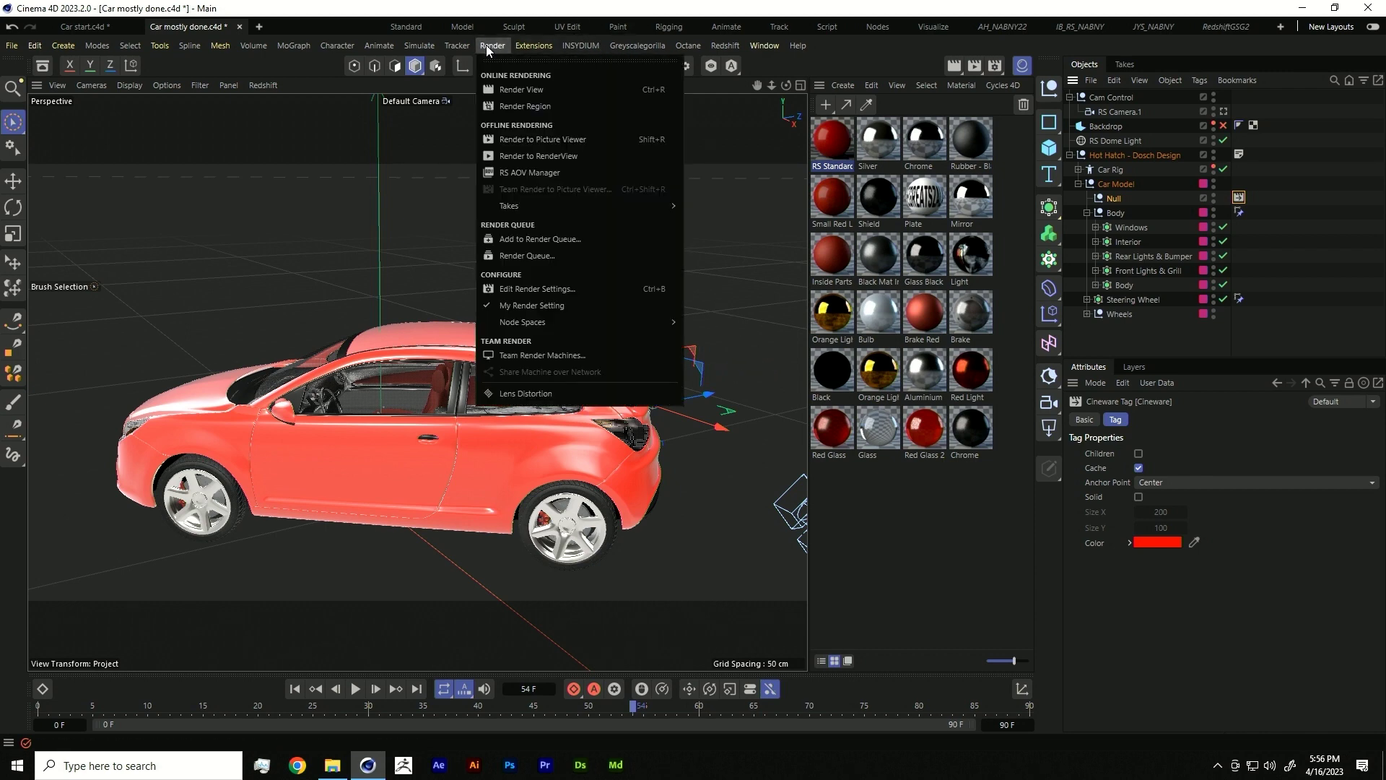
- In the RS AOV Manager, switch the PuzzleMatte AOV's mode to Material ID, then close the manager
left_click(528, 172)
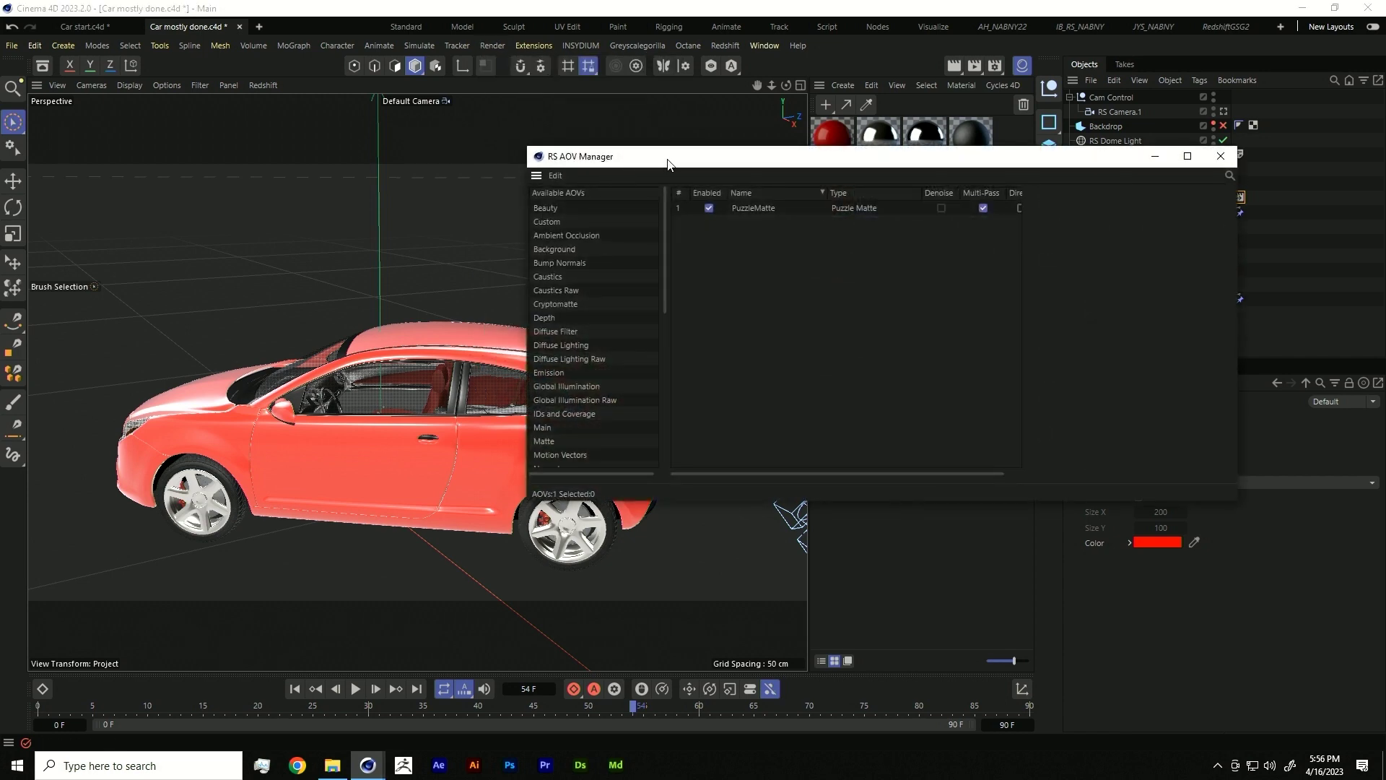
left_click_drag(668, 164, 585, 257)
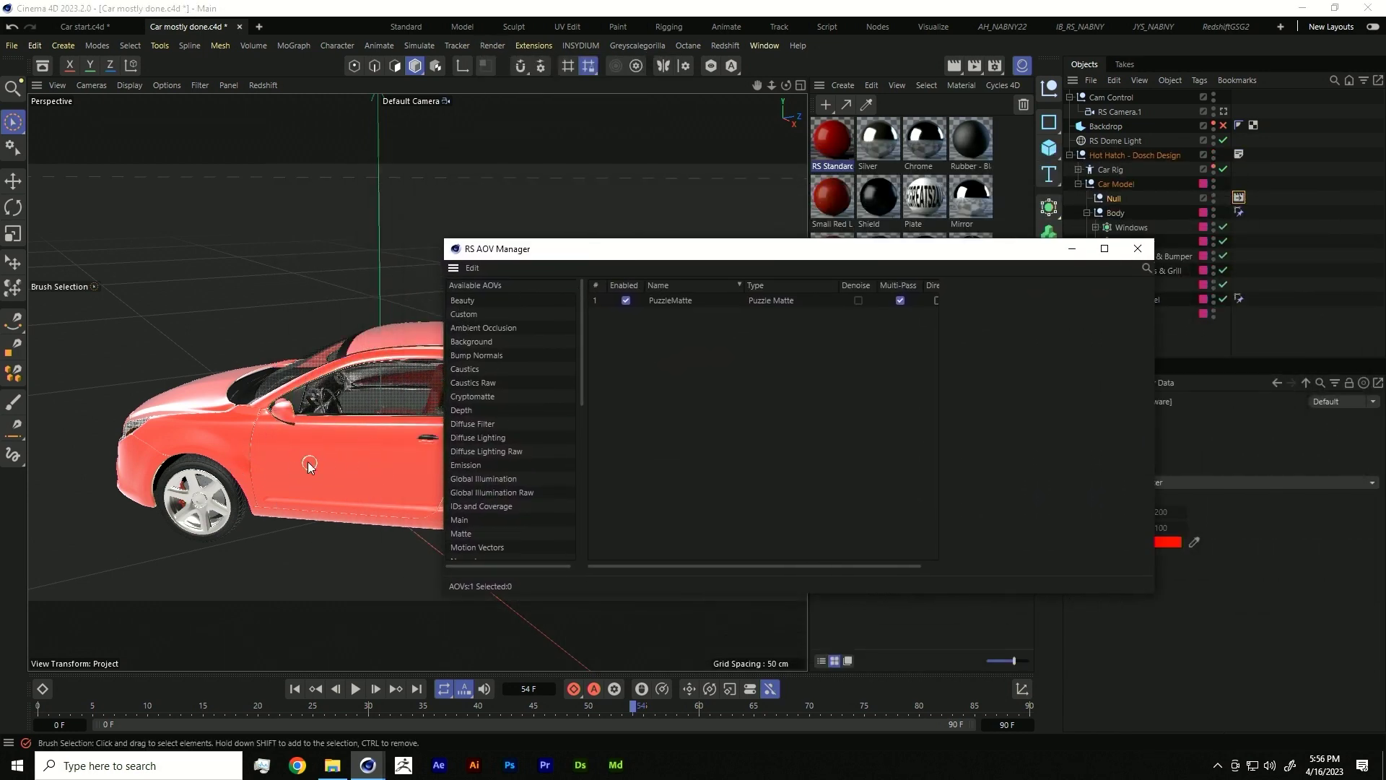
left_click_drag(659, 256, 239, 215)
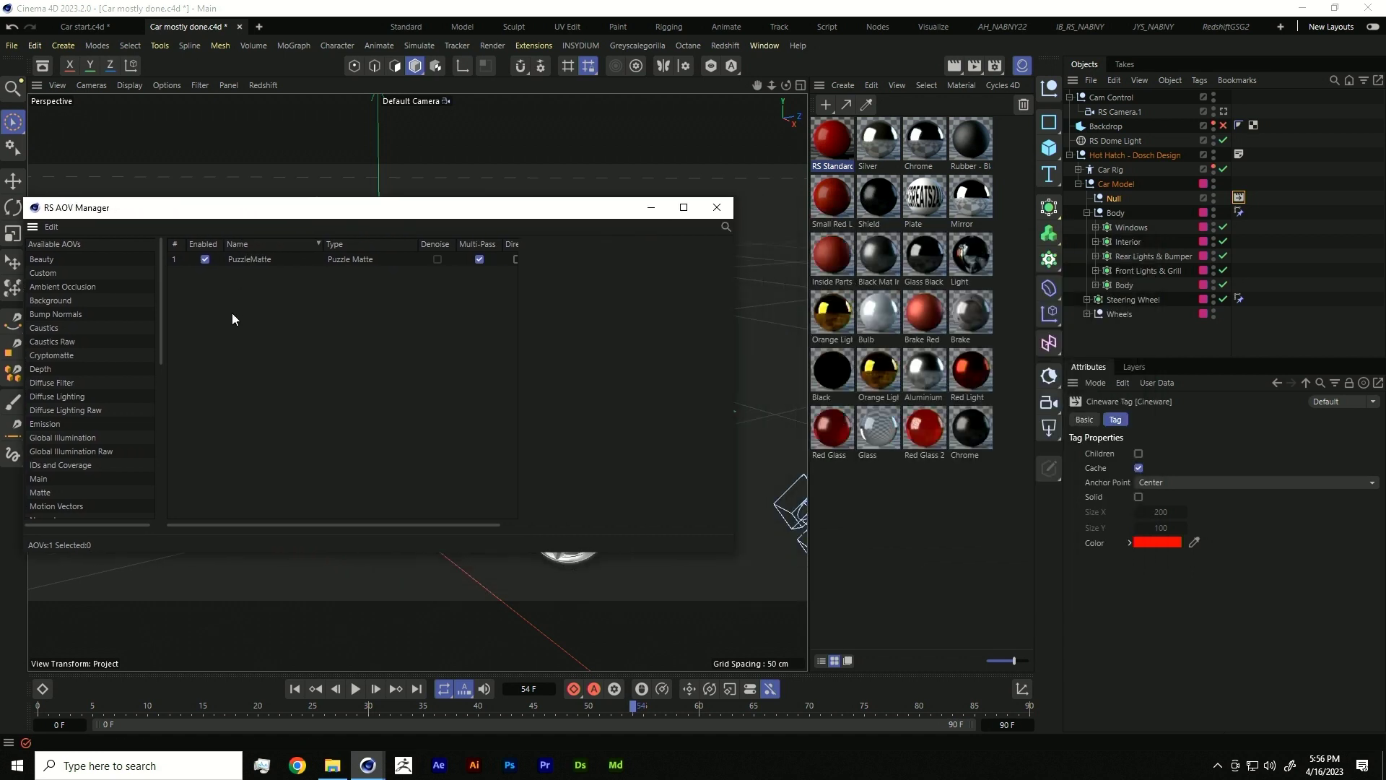
left_click(238, 259)
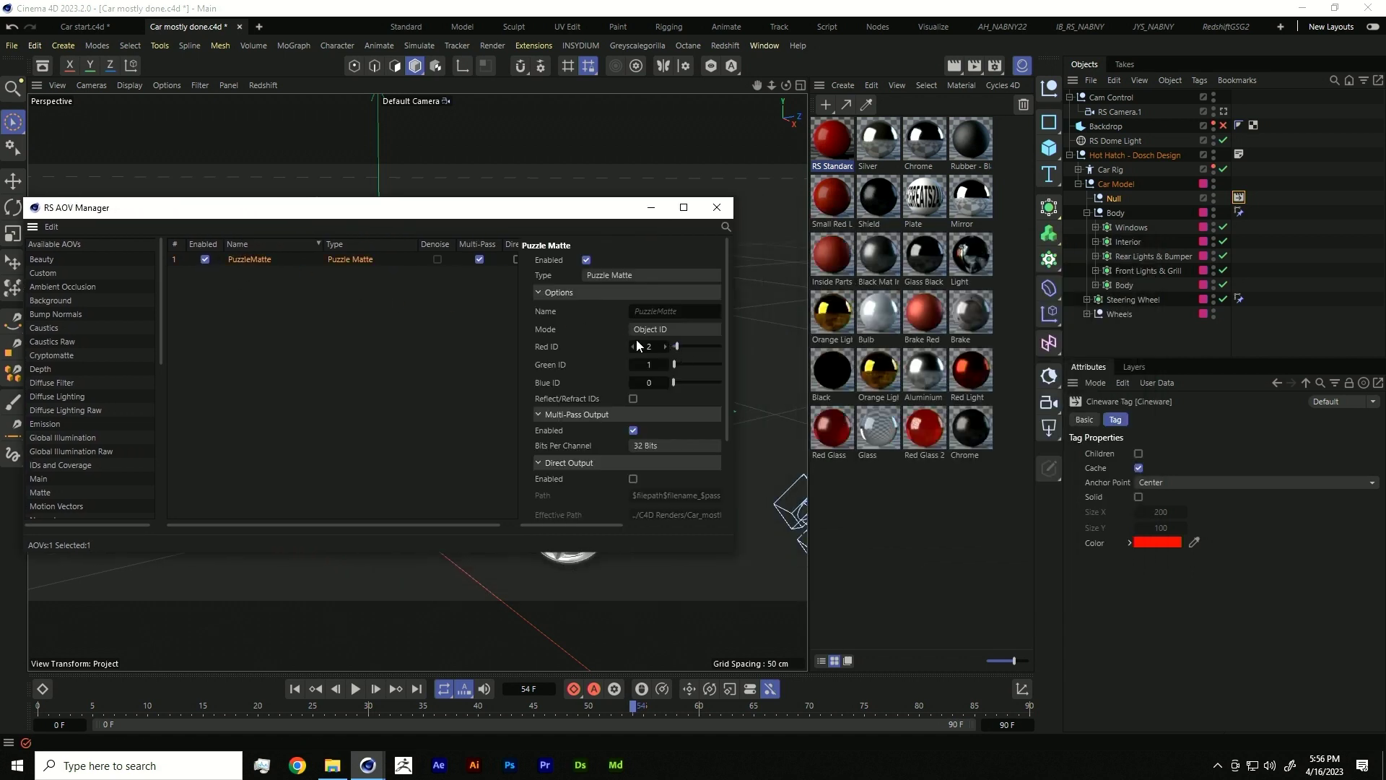
left_click(652, 332)
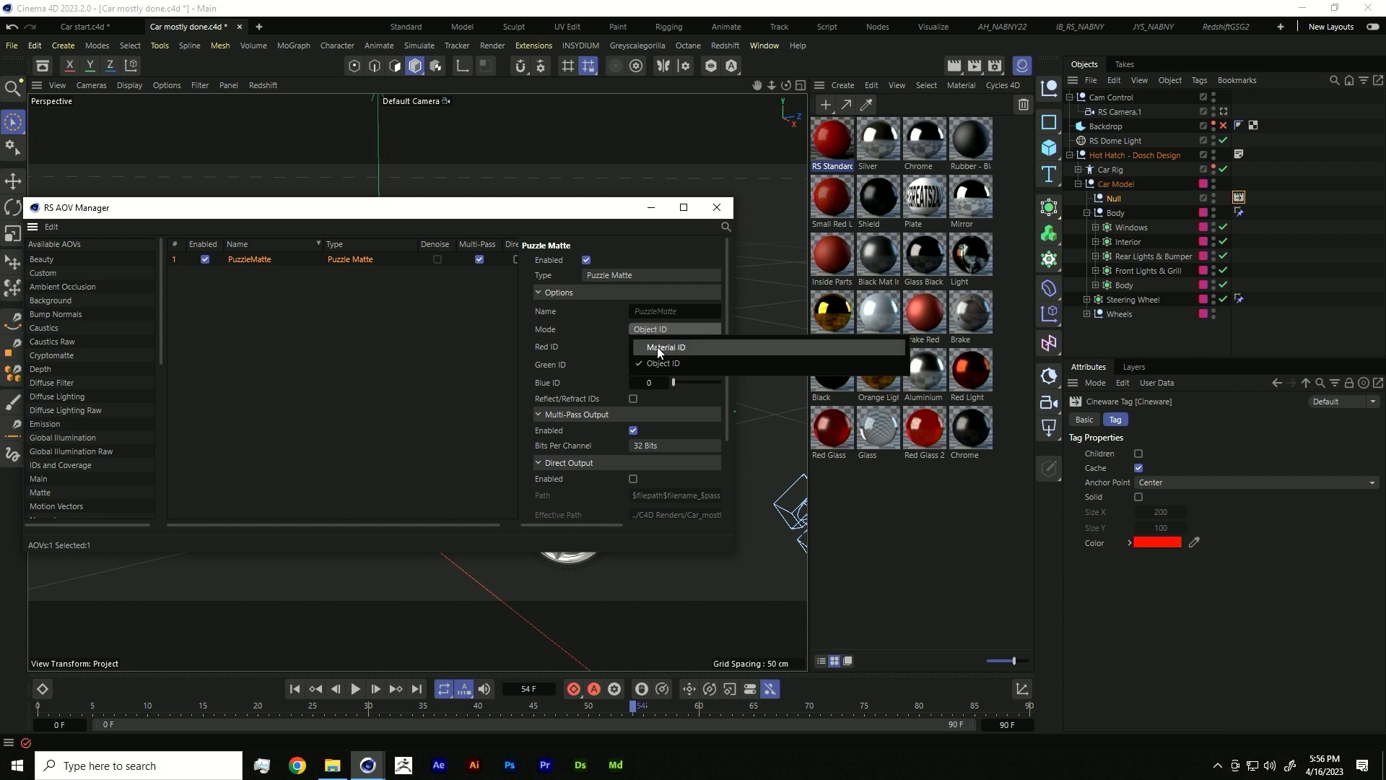
left_click(657, 347)
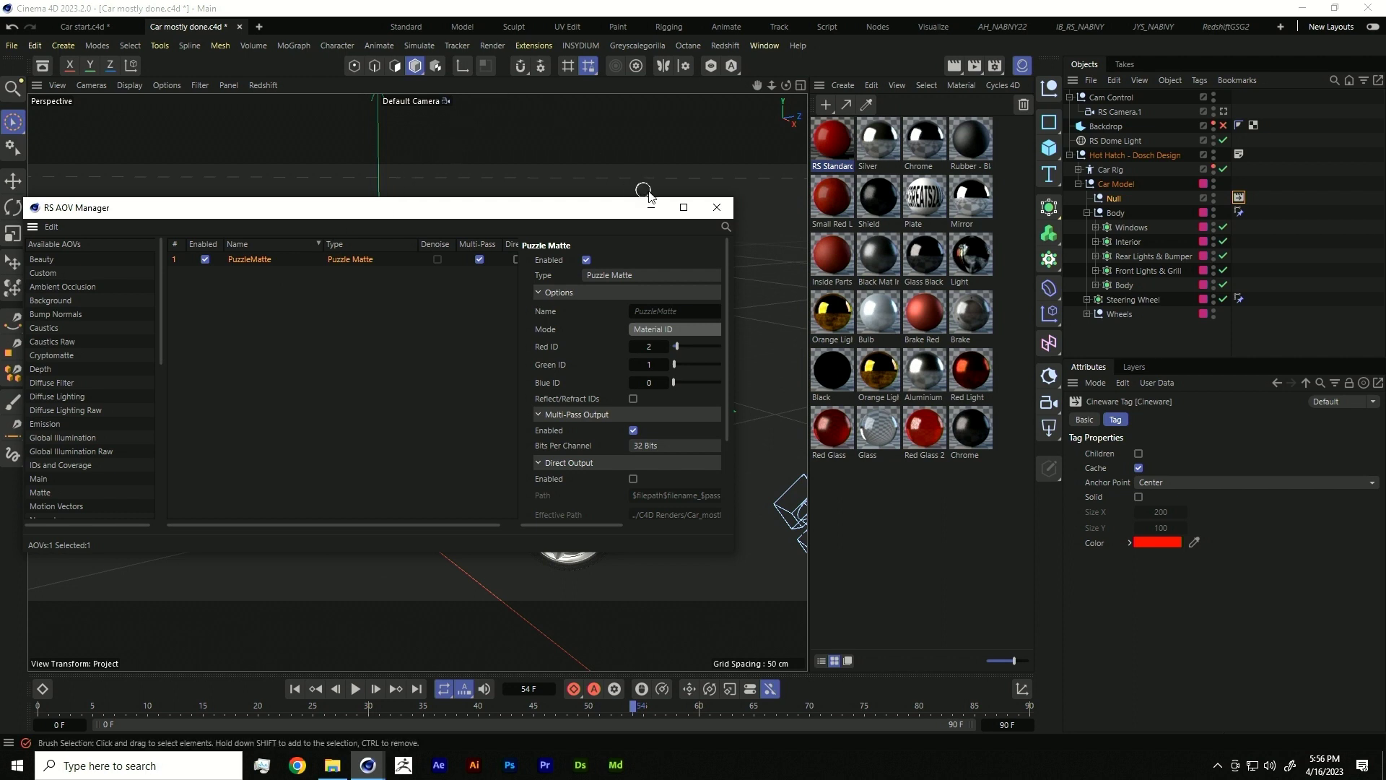
left_click(716, 208)
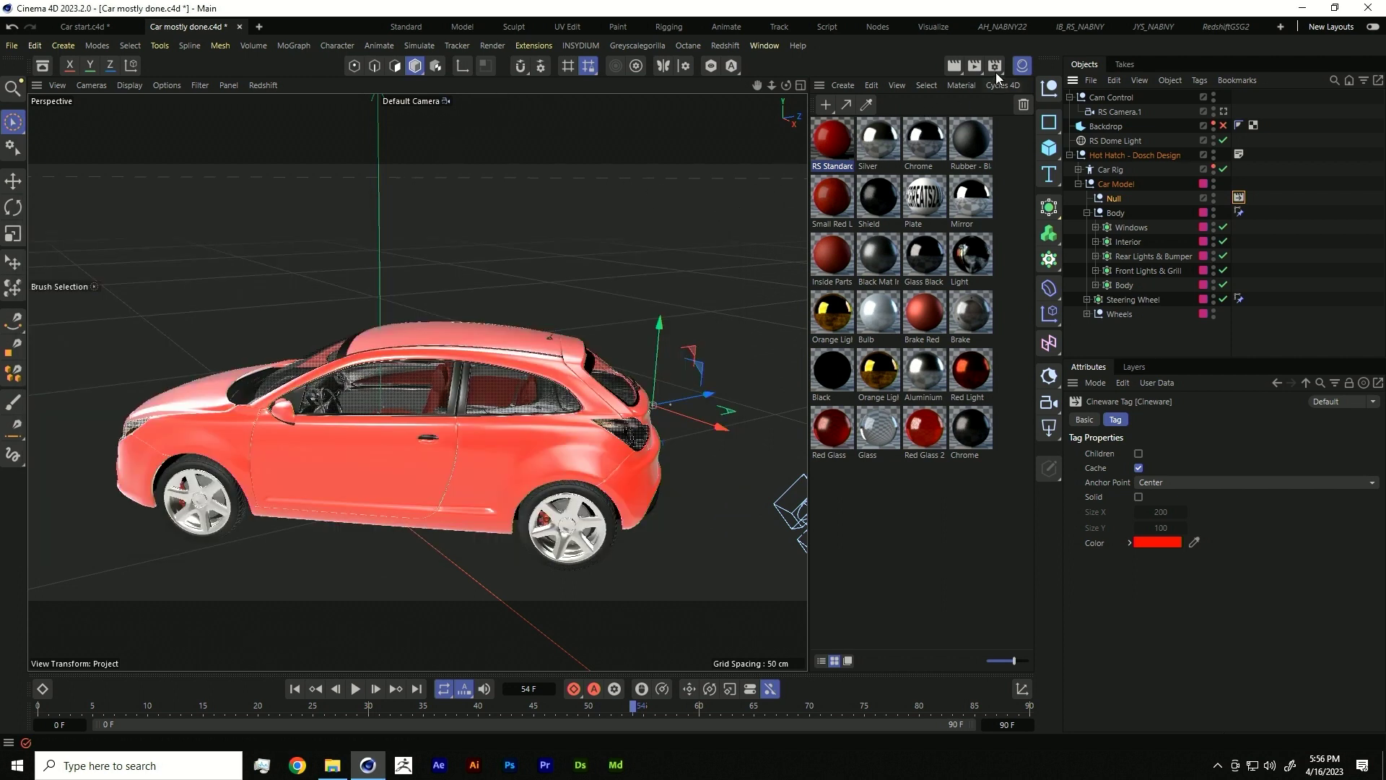
- Review the render Save settings, including the After Effects compositing project file, then quit Cinema 4D
left_click(995, 66)
left_click_drag(1033, 52, 694, 77)
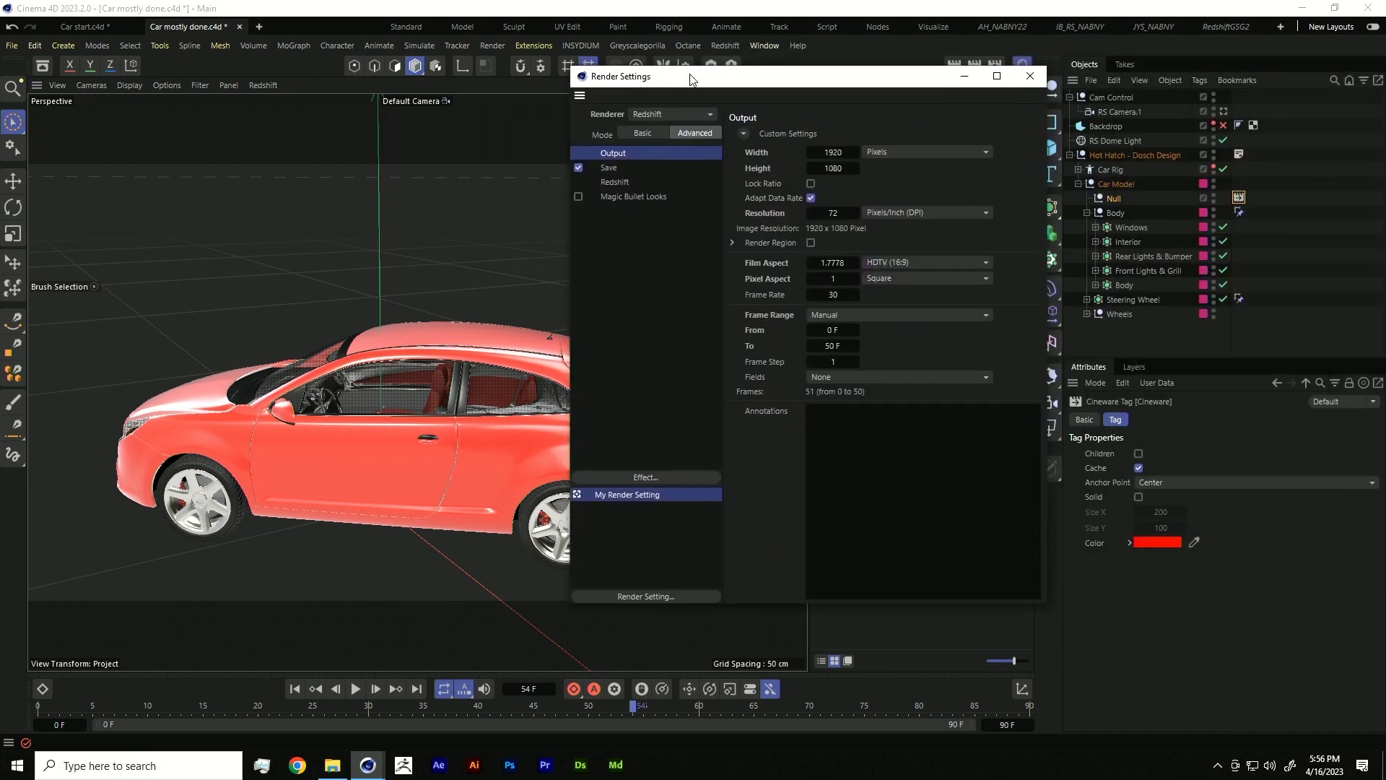
left_click(607, 167)
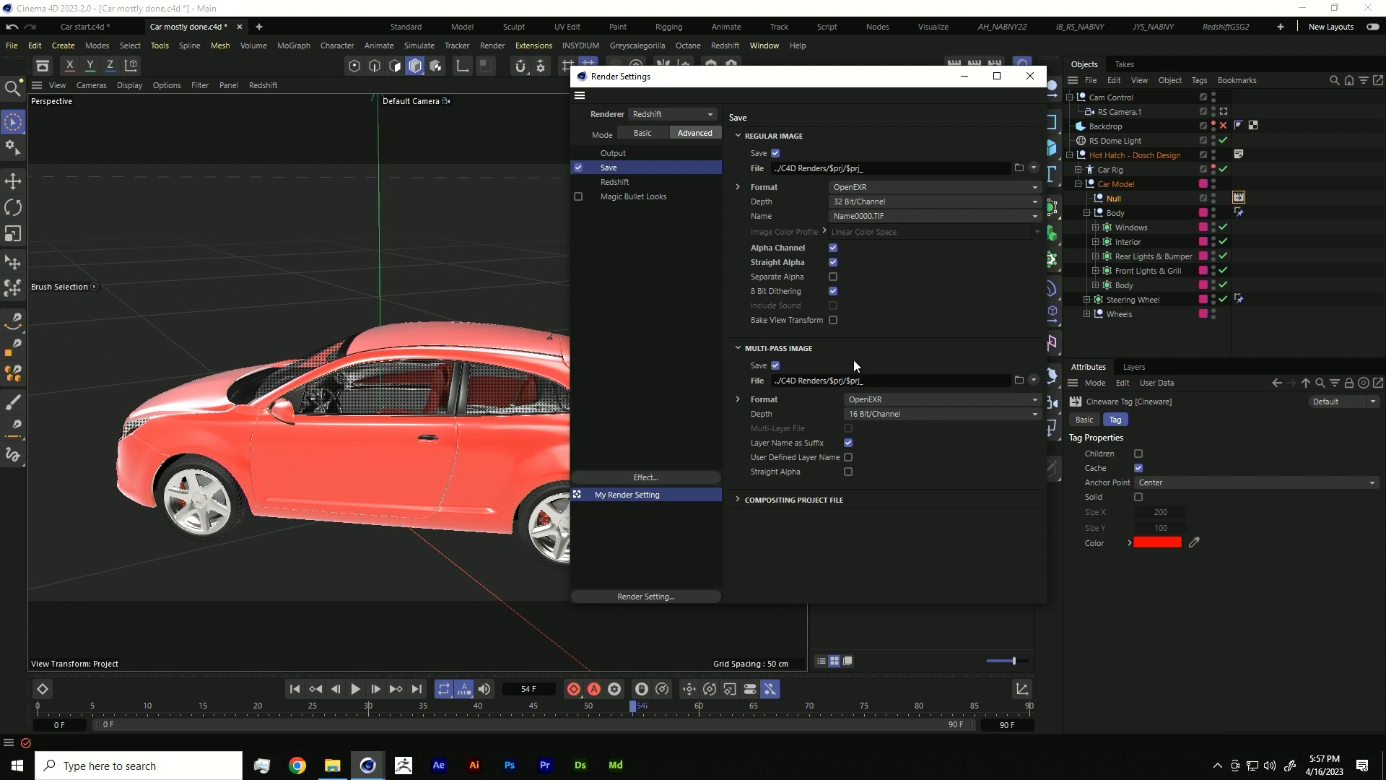
left_click(1033, 167)
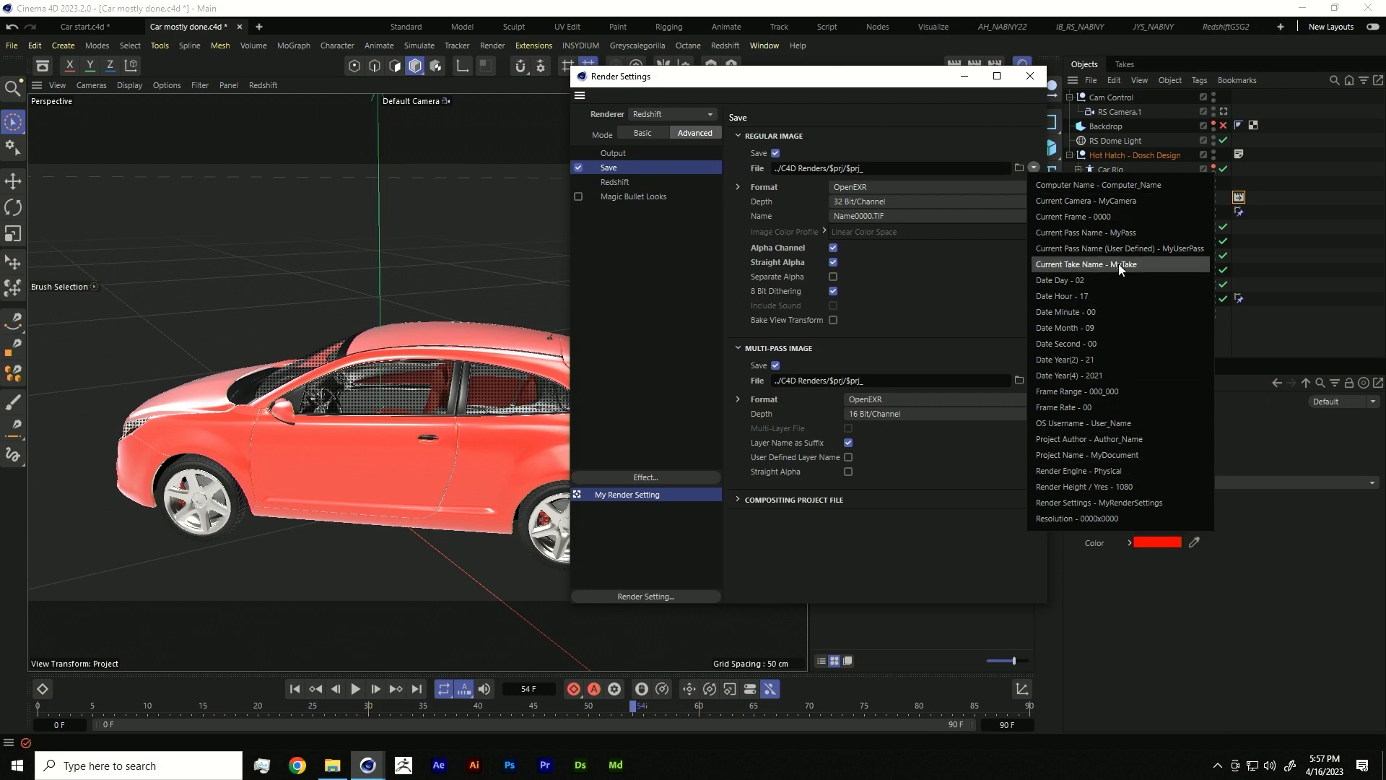
left_click(950, 280)
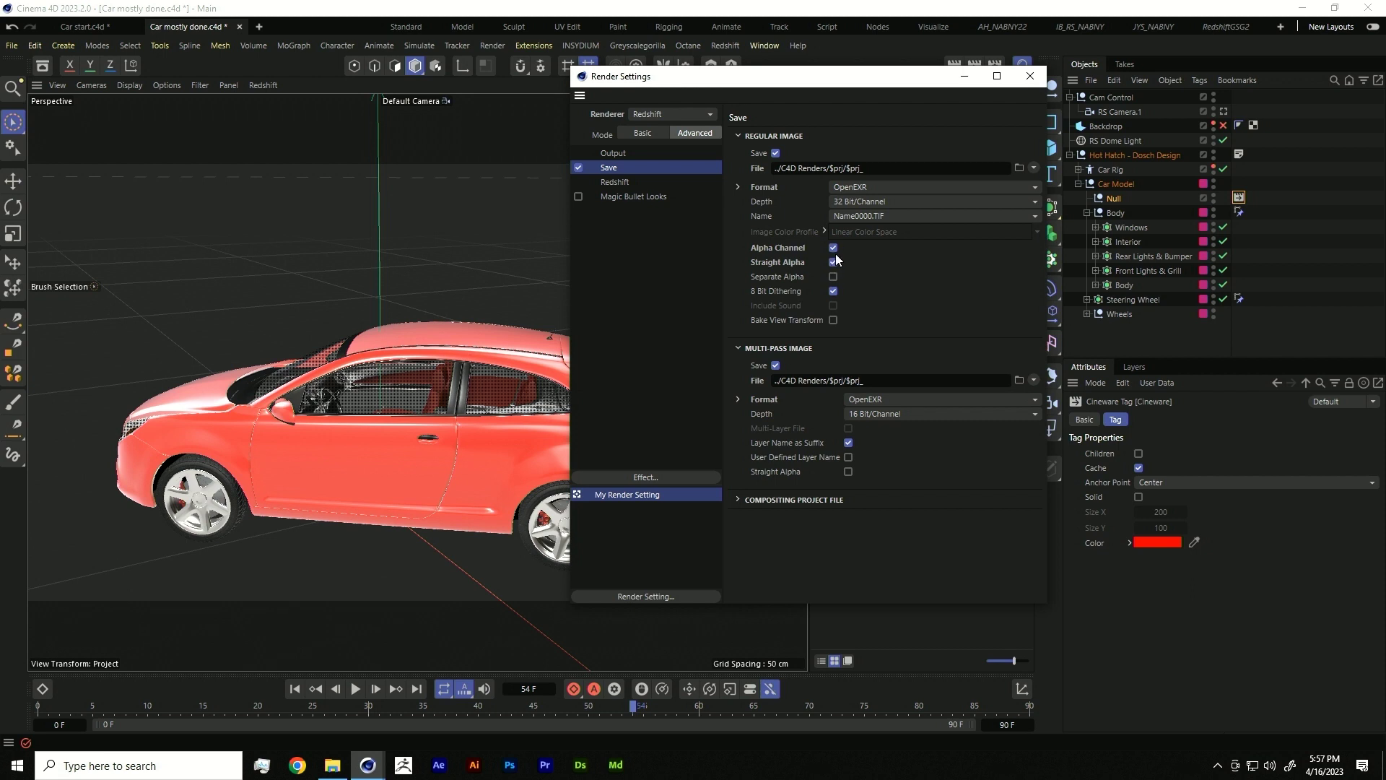
left_click(740, 500)
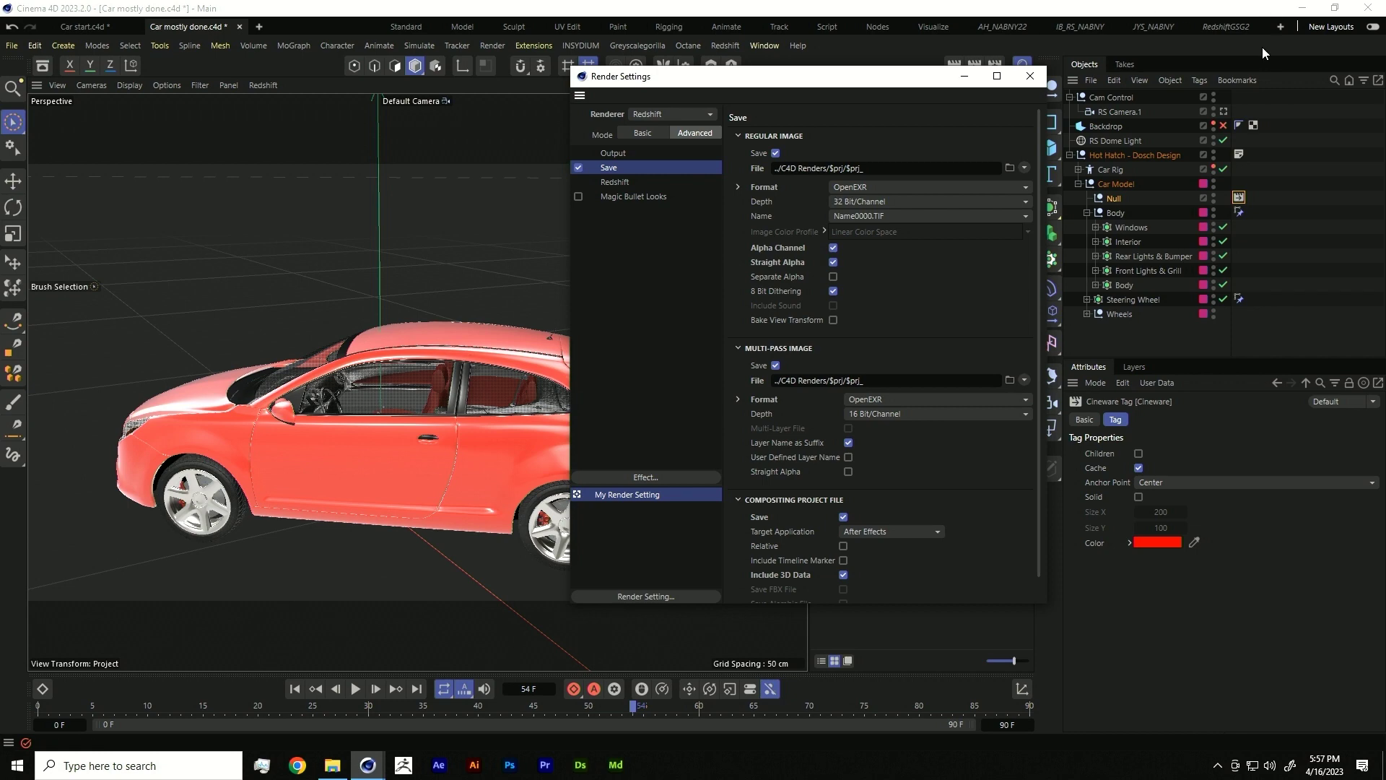
left_click(1369, 8)
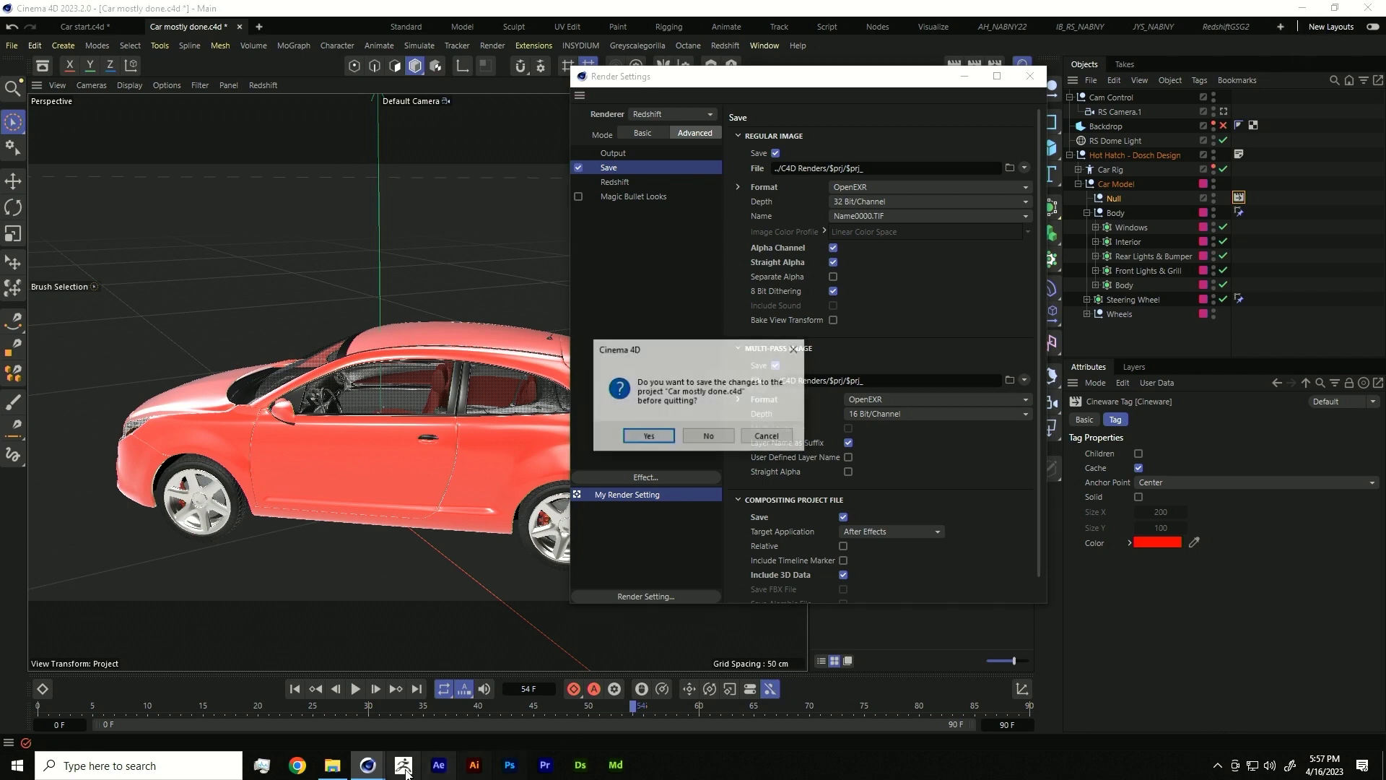
- Discard Car mostly done.c4d changes, then close Car for mogrt.aep unsaved to open another project
left_click(708, 436)
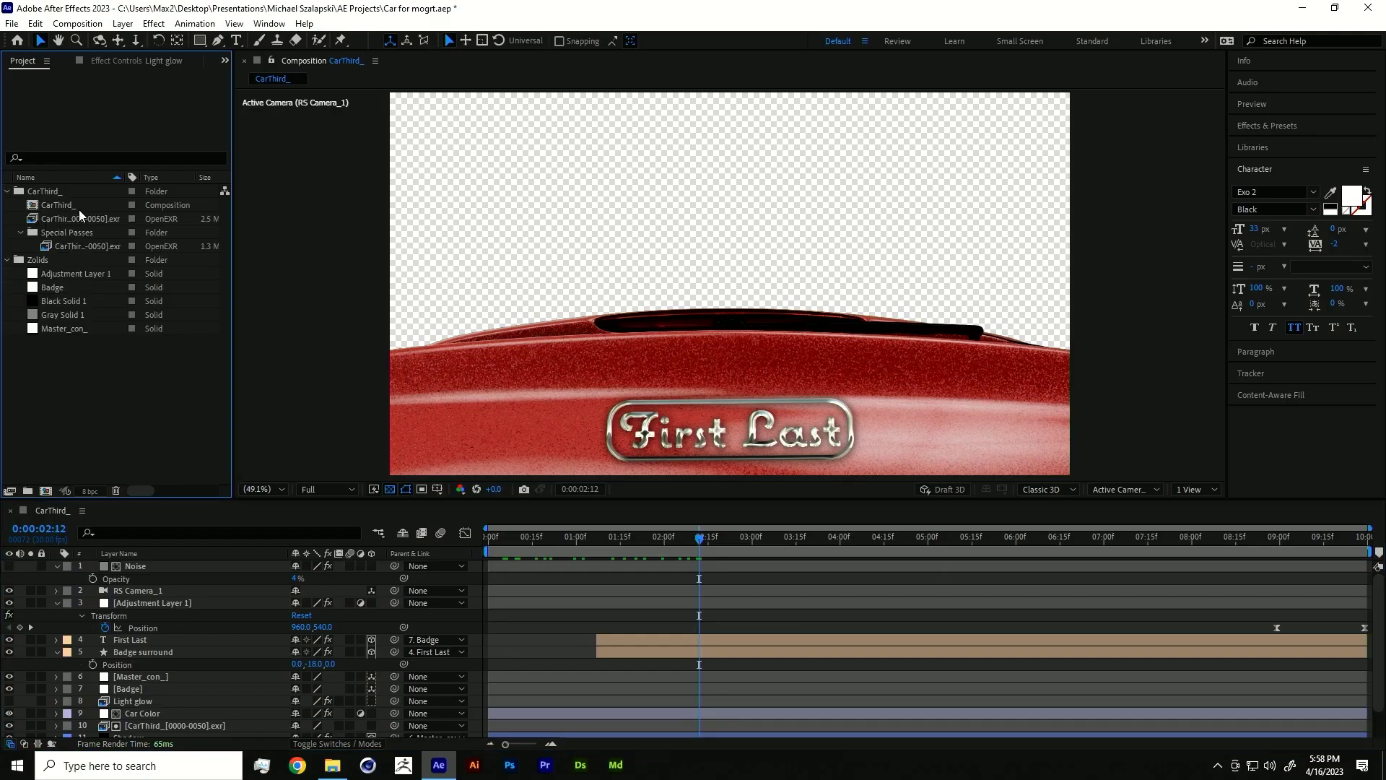
left_click(59, 206)
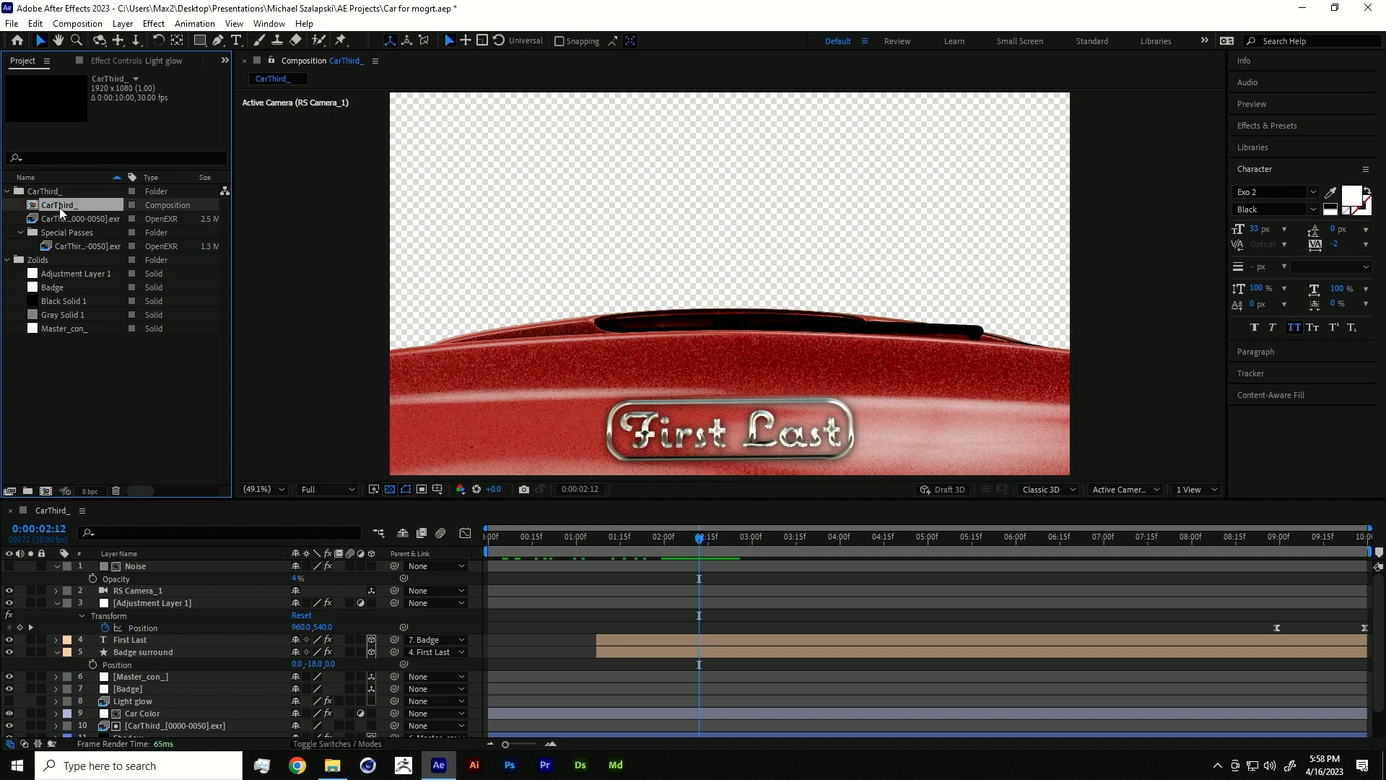
left_click(13, 24)
left_click(43, 56)
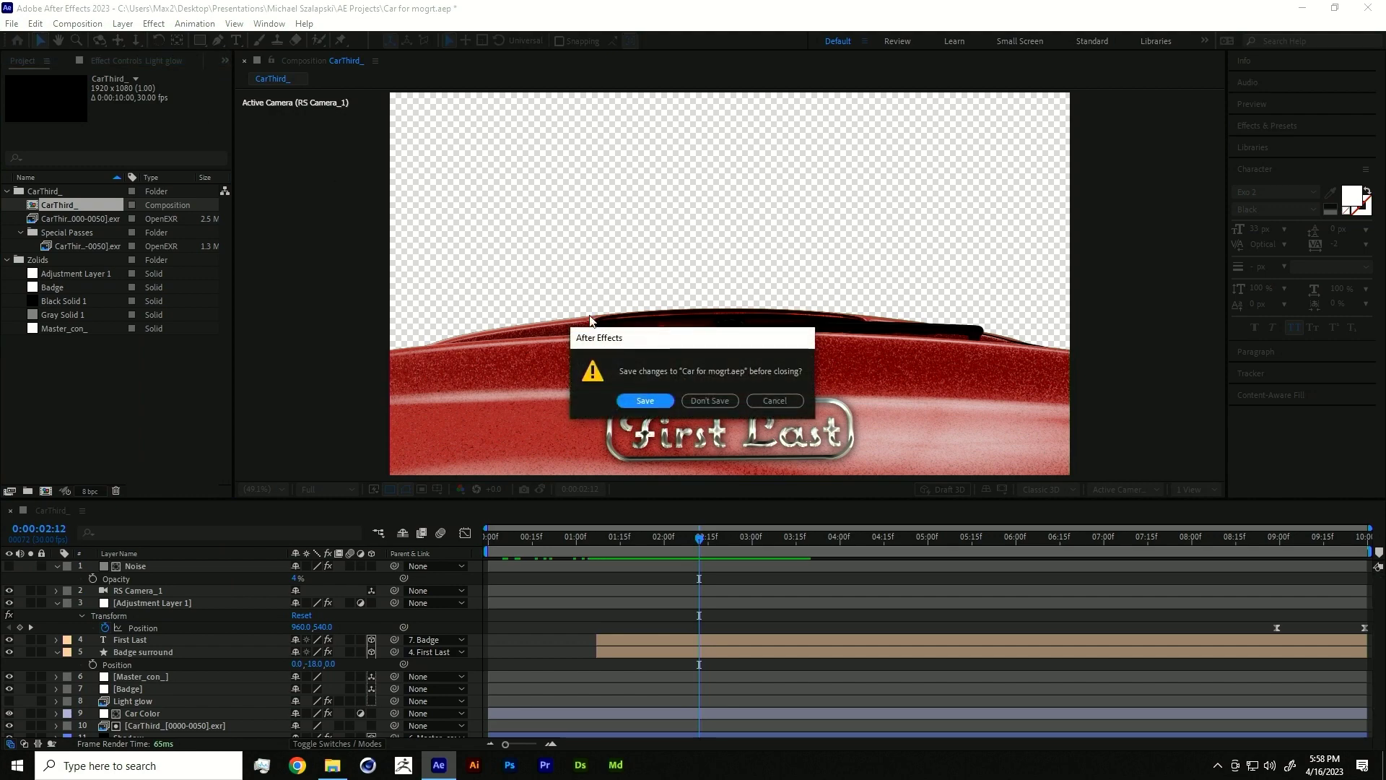
left_click(704, 399)
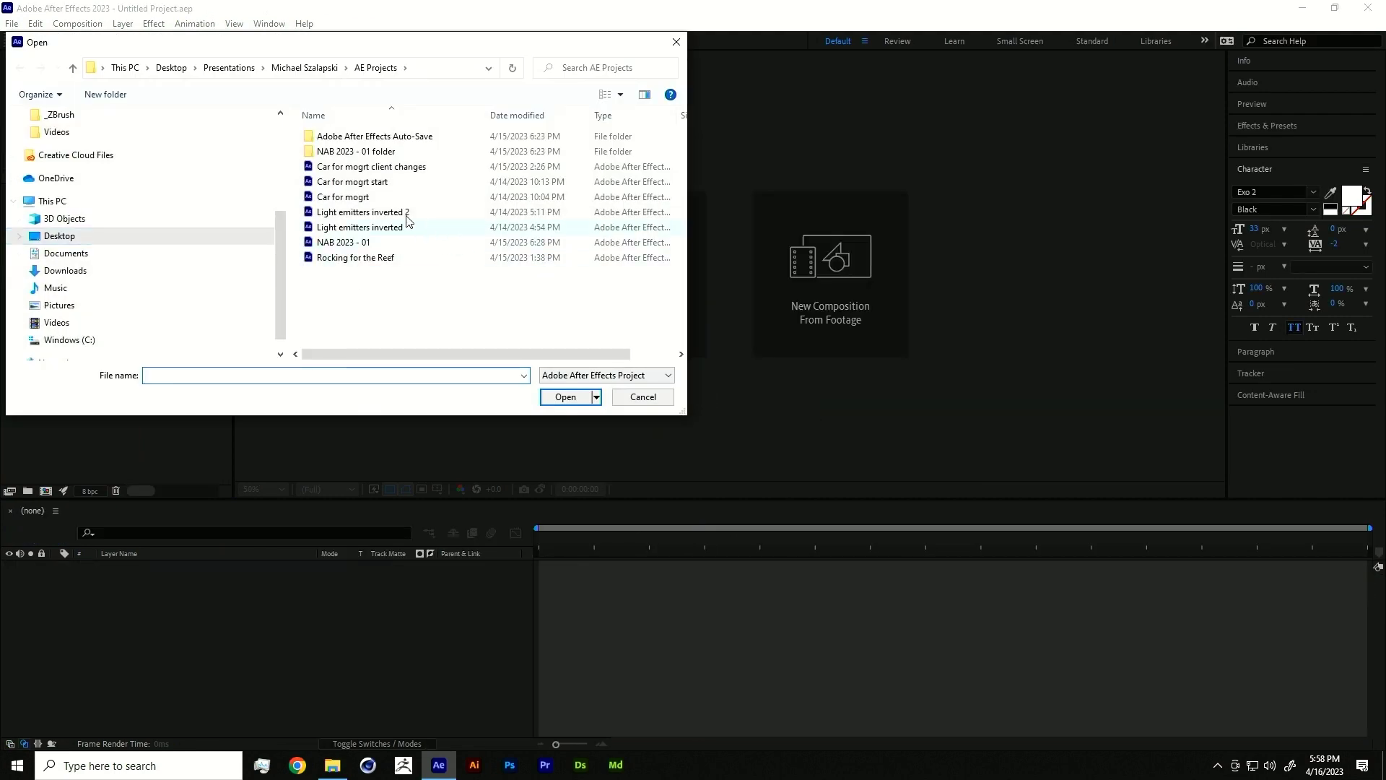
- Open the Car for mogrt start project, showing the CarThird_ composition on a black background
left_click(376, 185)
double_click(376, 189)
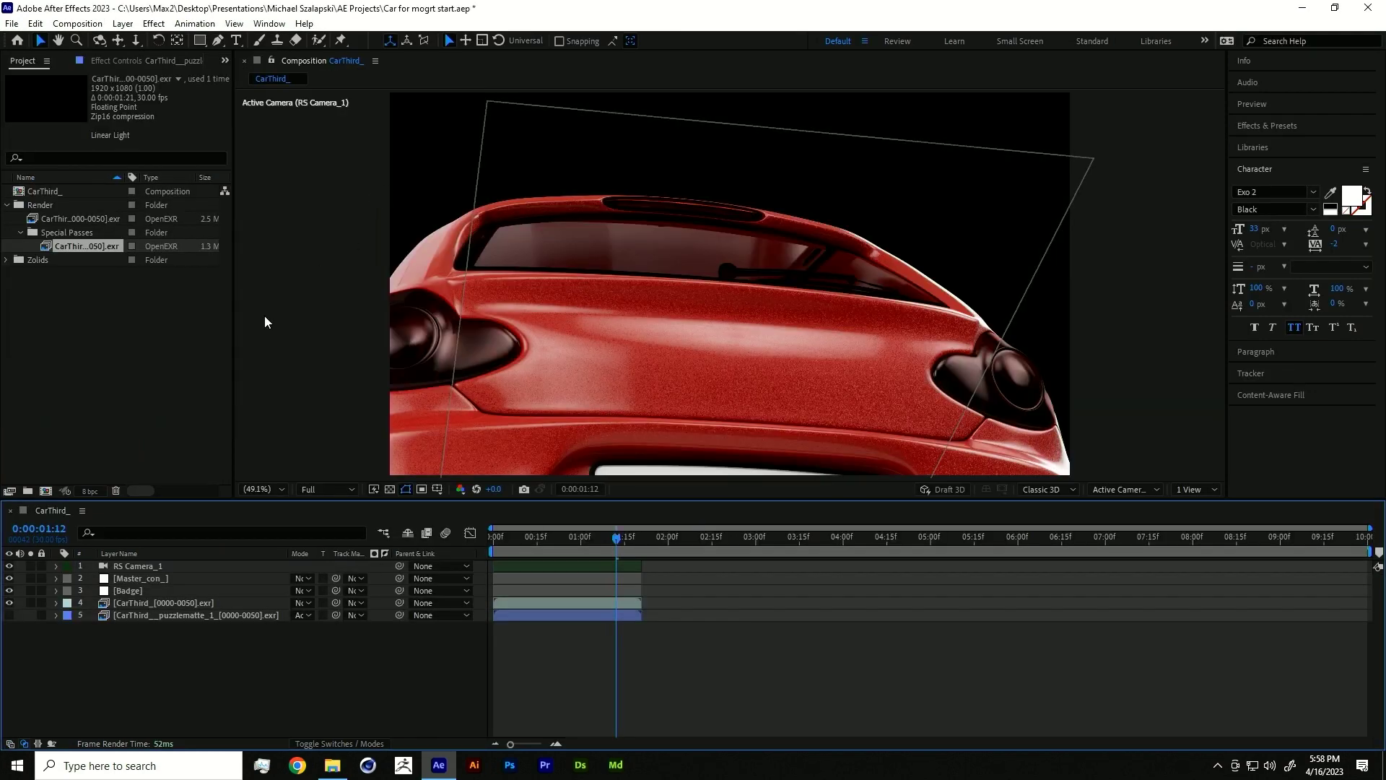
left_click(389, 489)
left_click(389, 490)
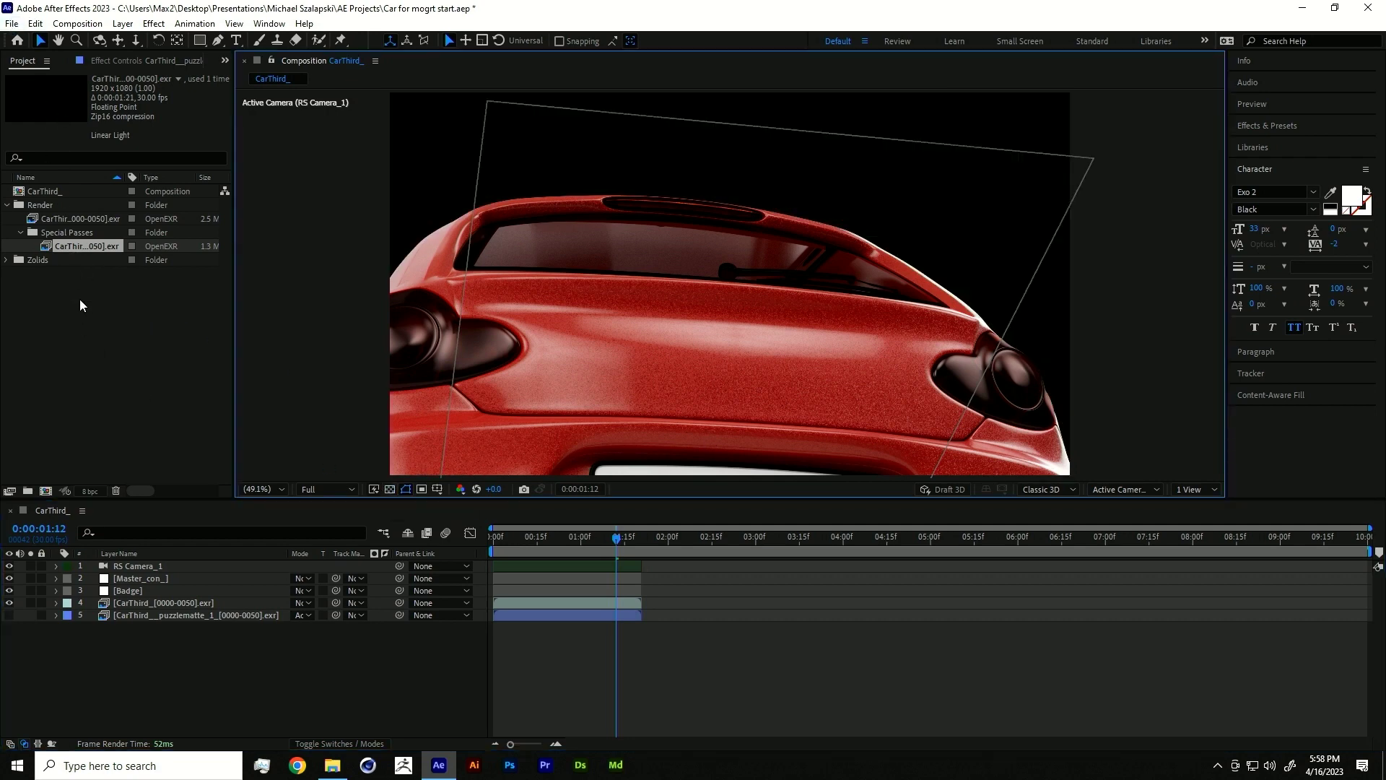
- Browse the import dialog to C4D Renders > Car for lower third 01, then cancel the import
double_click(79, 300)
left_click(326, 68)
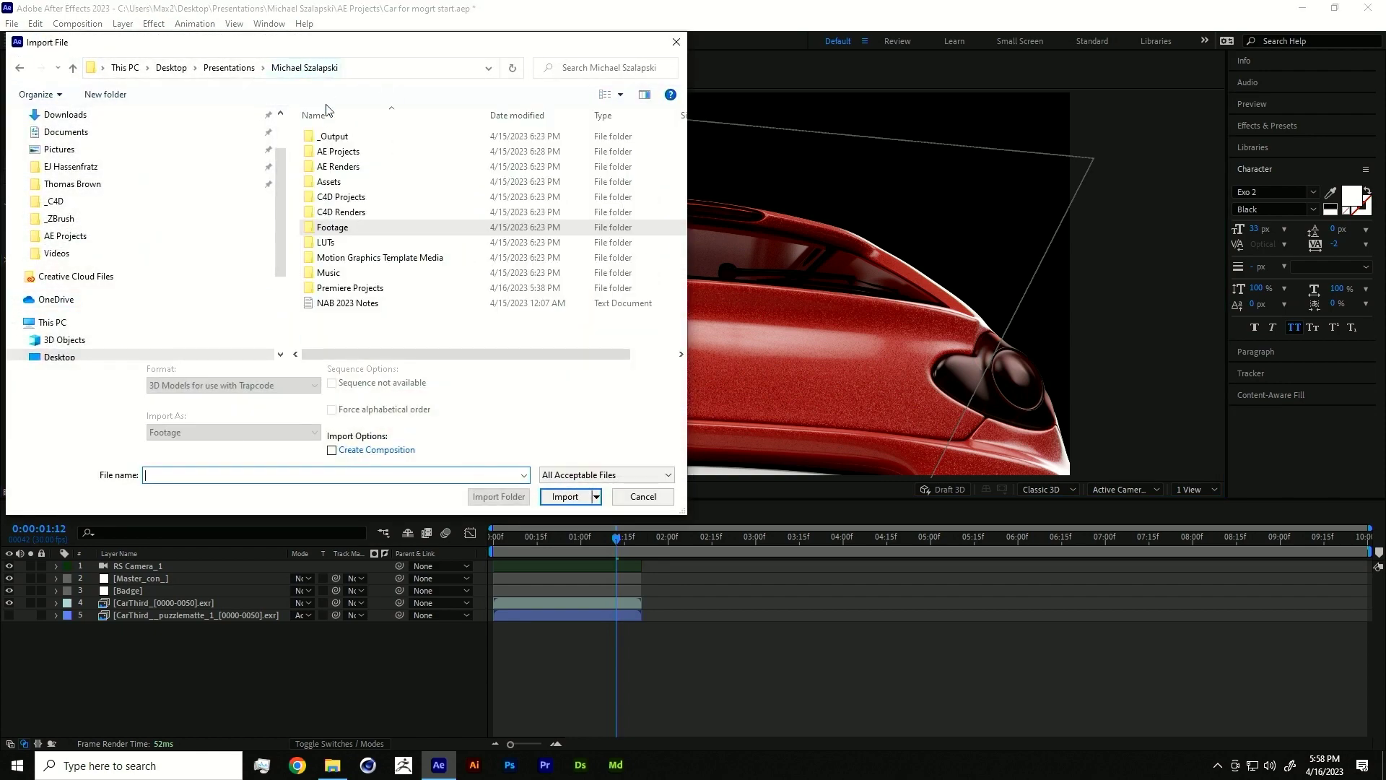
double_click(361, 210)
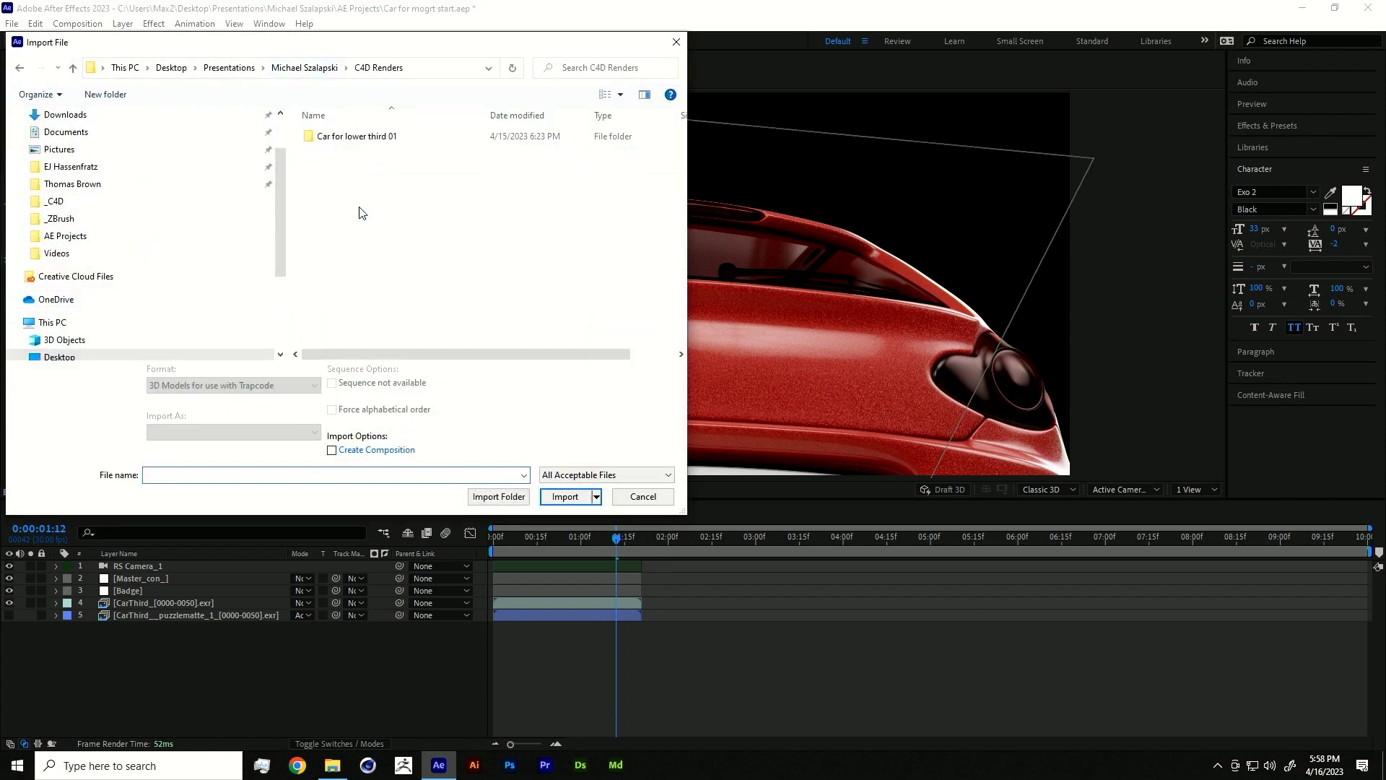
double_click(355, 144)
scroll(518, 254, "down", 15)
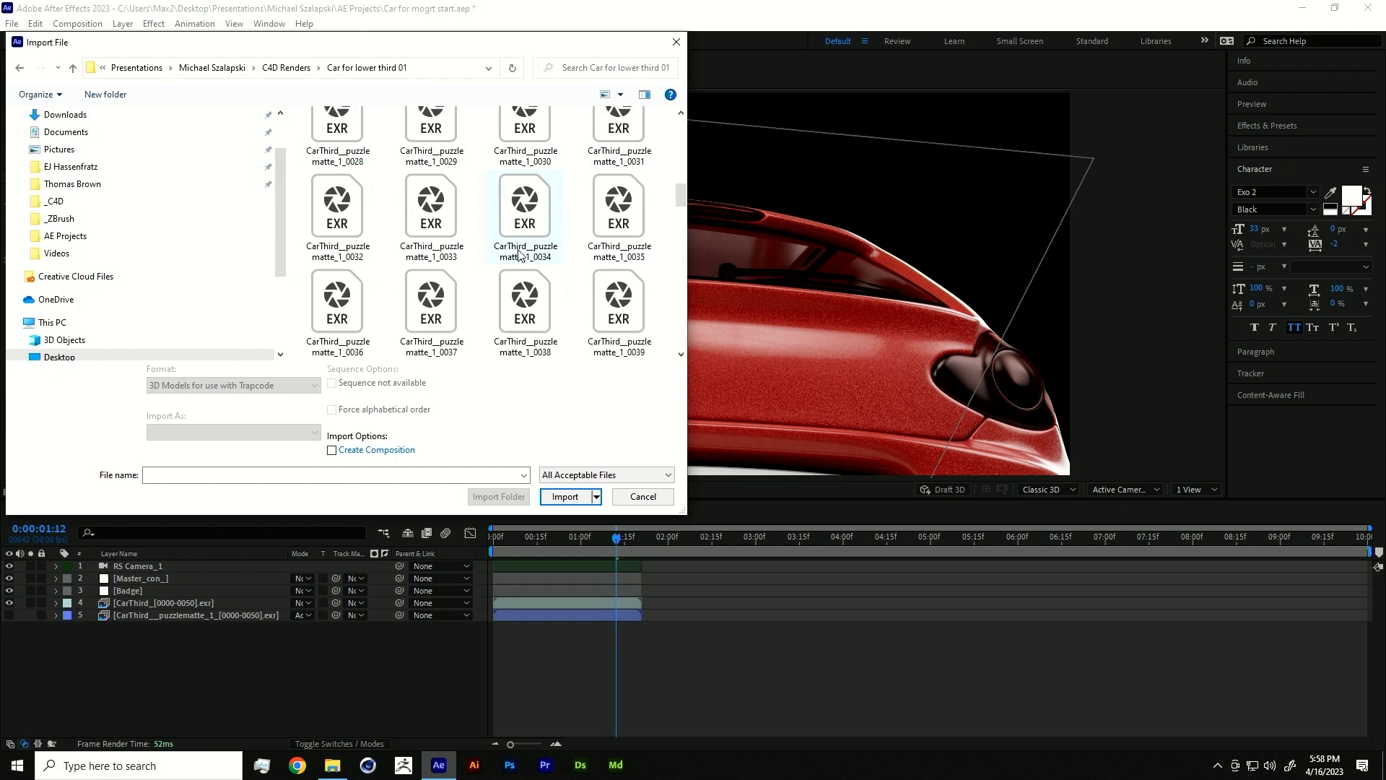
scroll(511, 274, "up", 15)
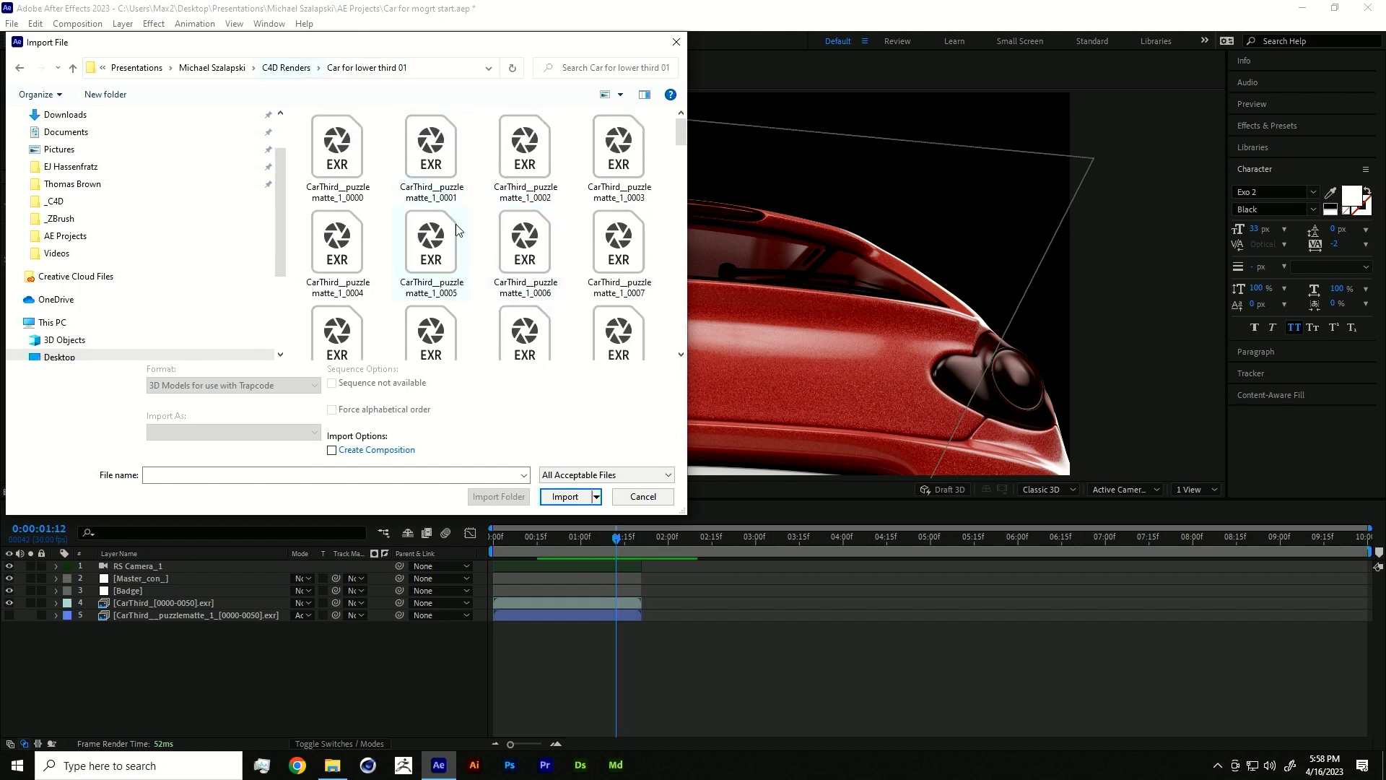
scroll(456, 224, "down", 12)
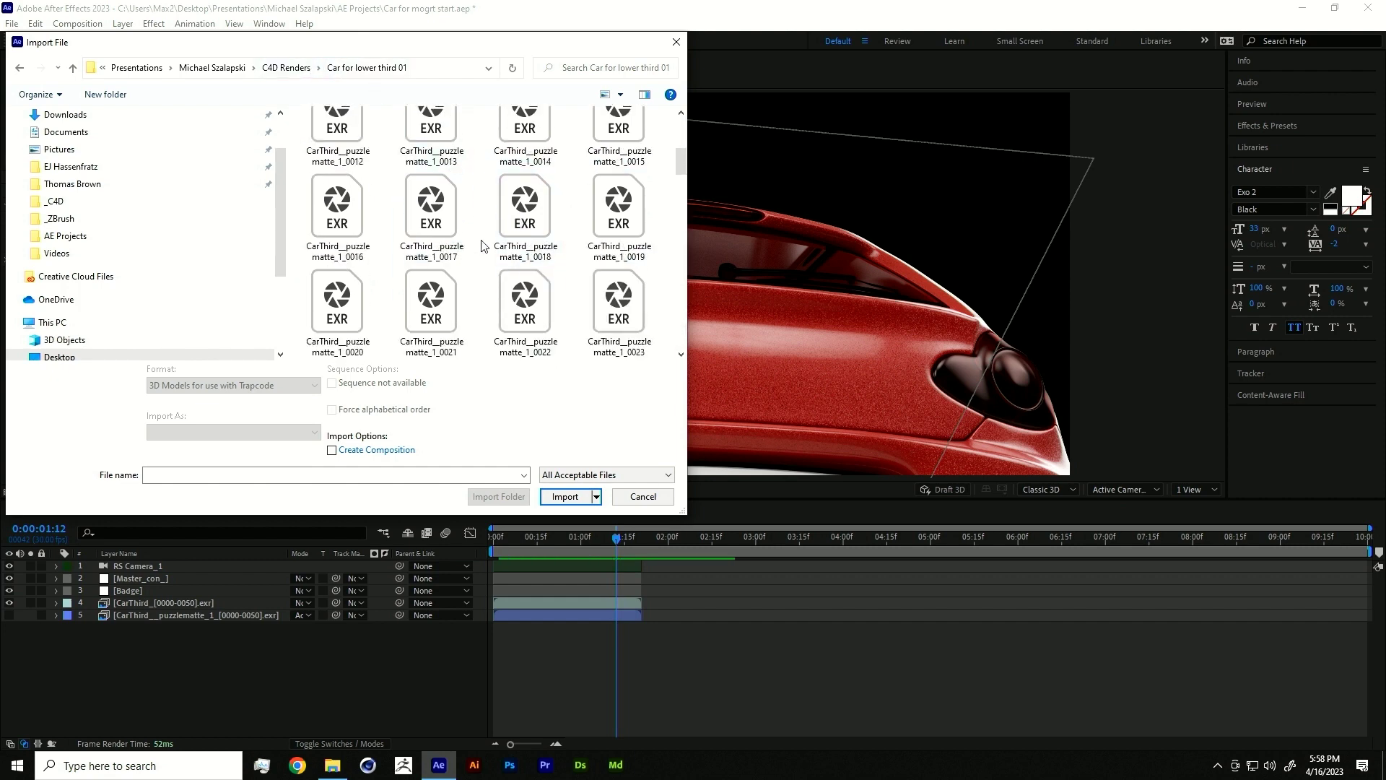
left_click(625, 498)
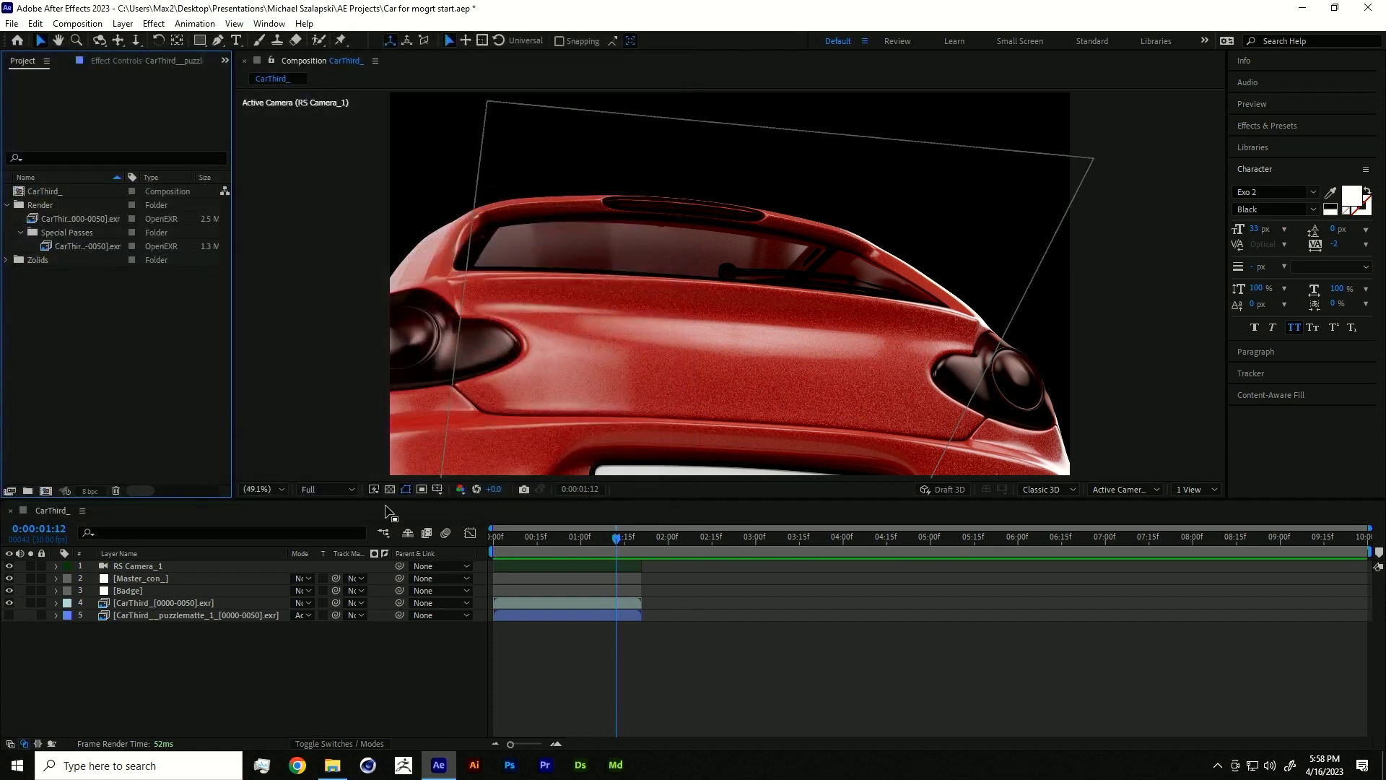
- Select the Master_con_ and Badge layers and scrub the camera move back to 0:00:00:13
left_click(136, 579)
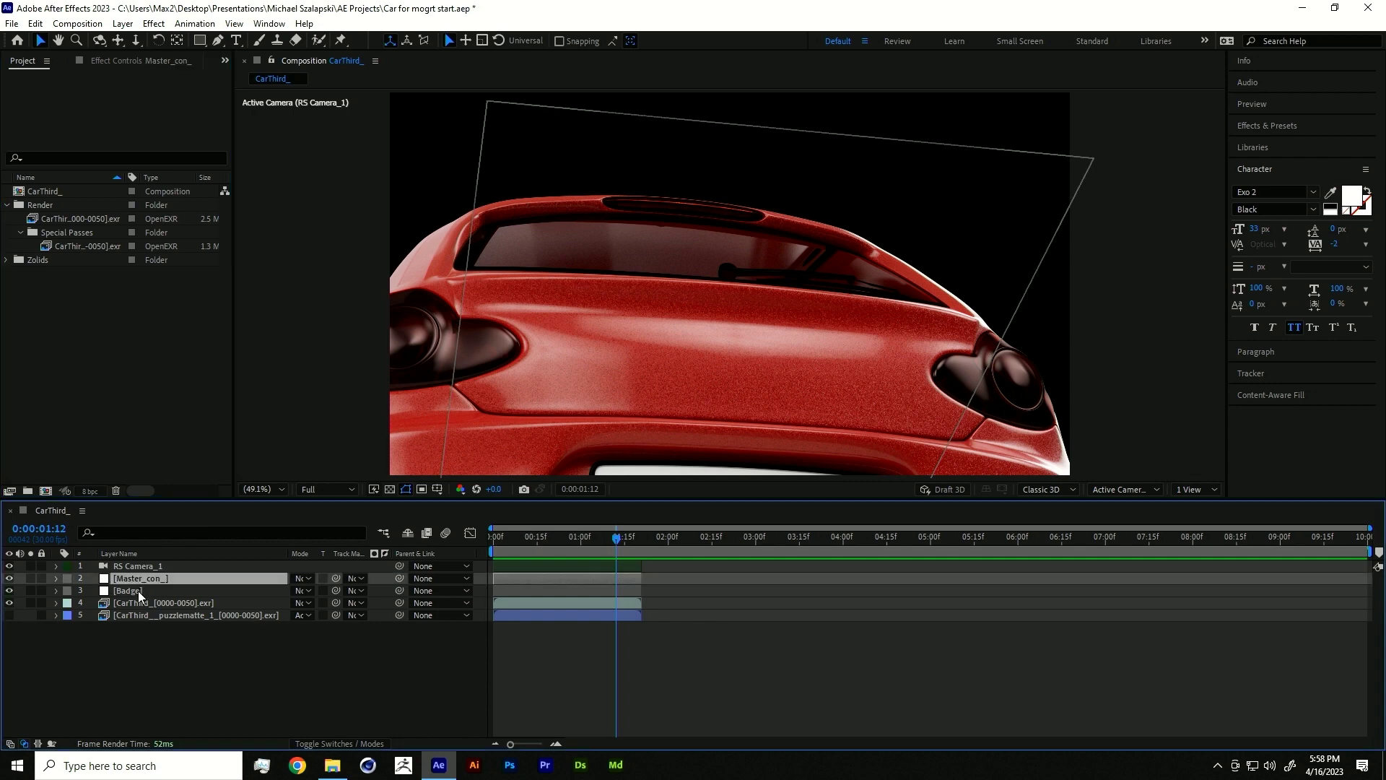
left_click(151, 589)
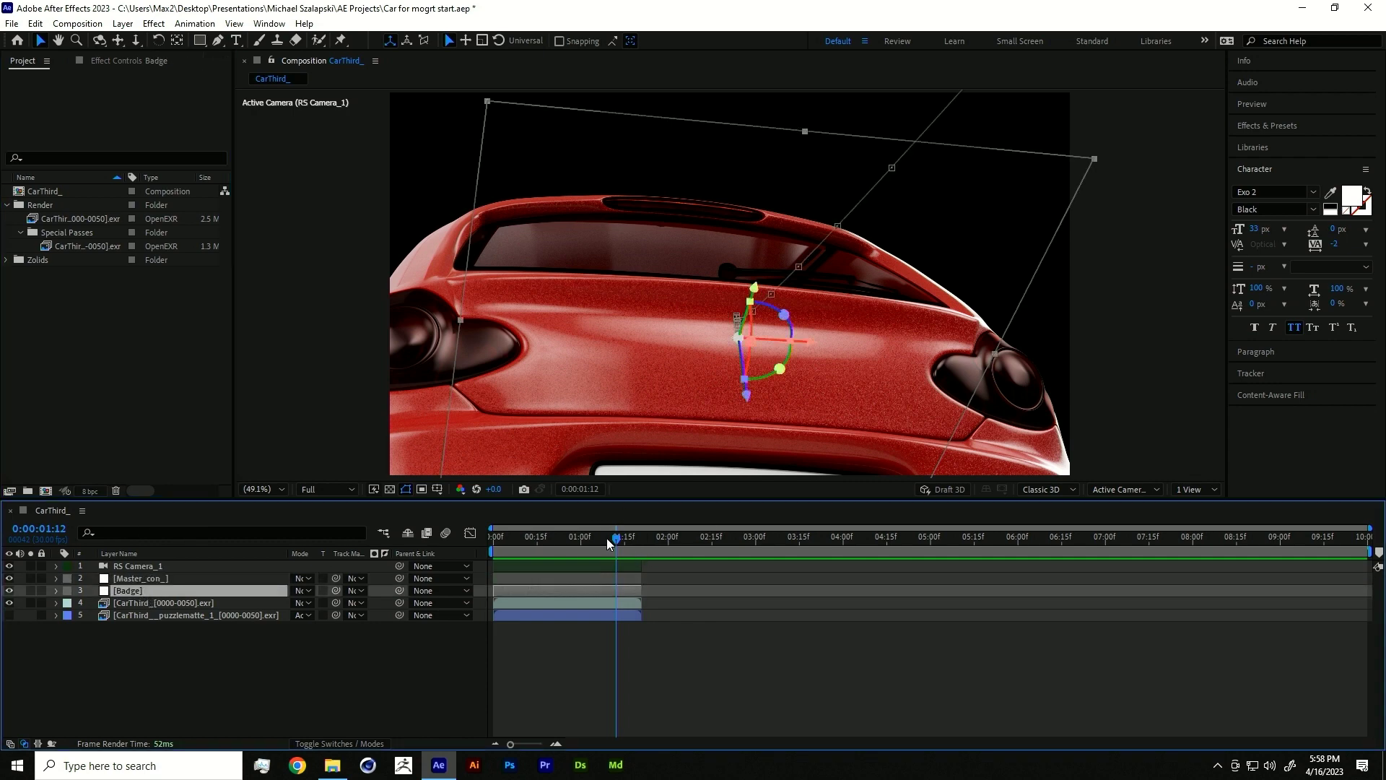
mouse_move(607, 539)
left_mouse_down()
mouse_move(552, 537)
mouse_move(611, 534)
left_mouse_up()
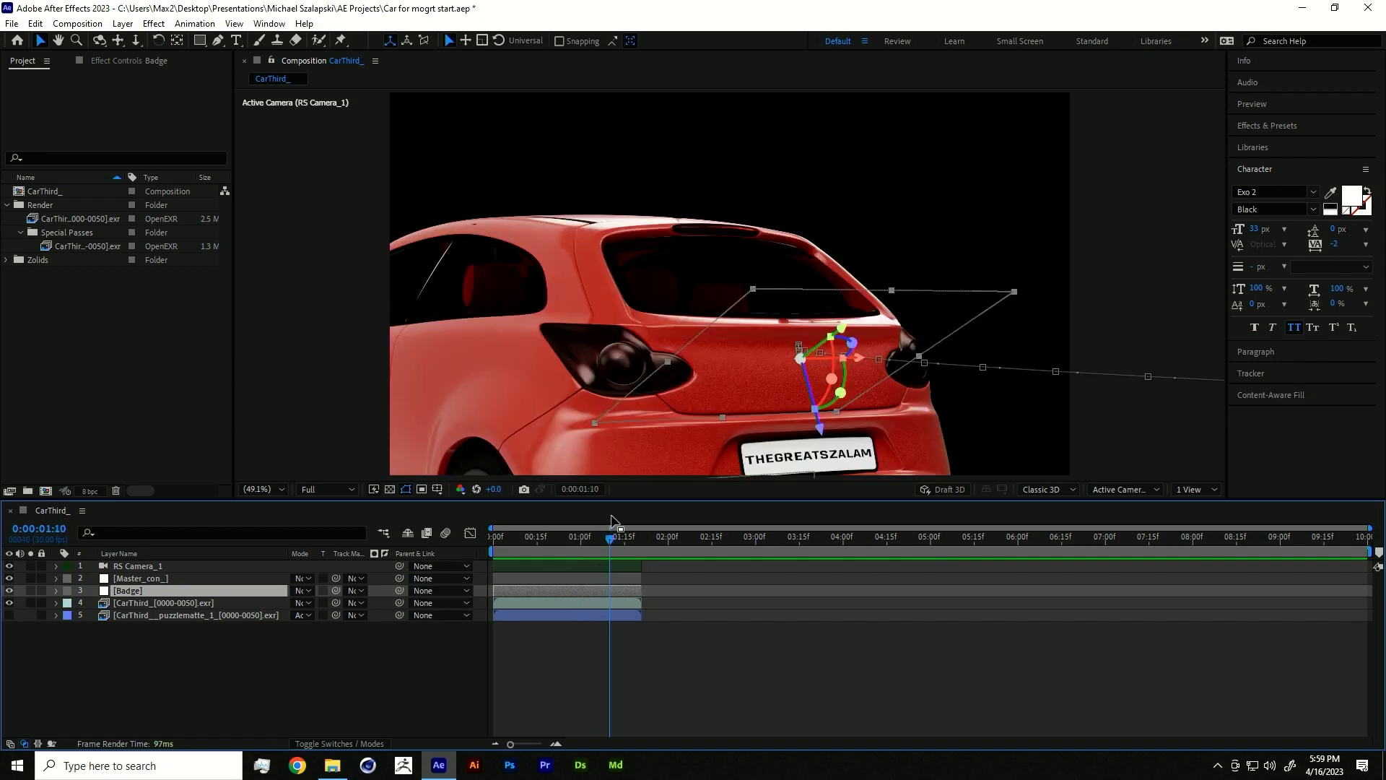
left_click_drag(613, 541, 531, 537)
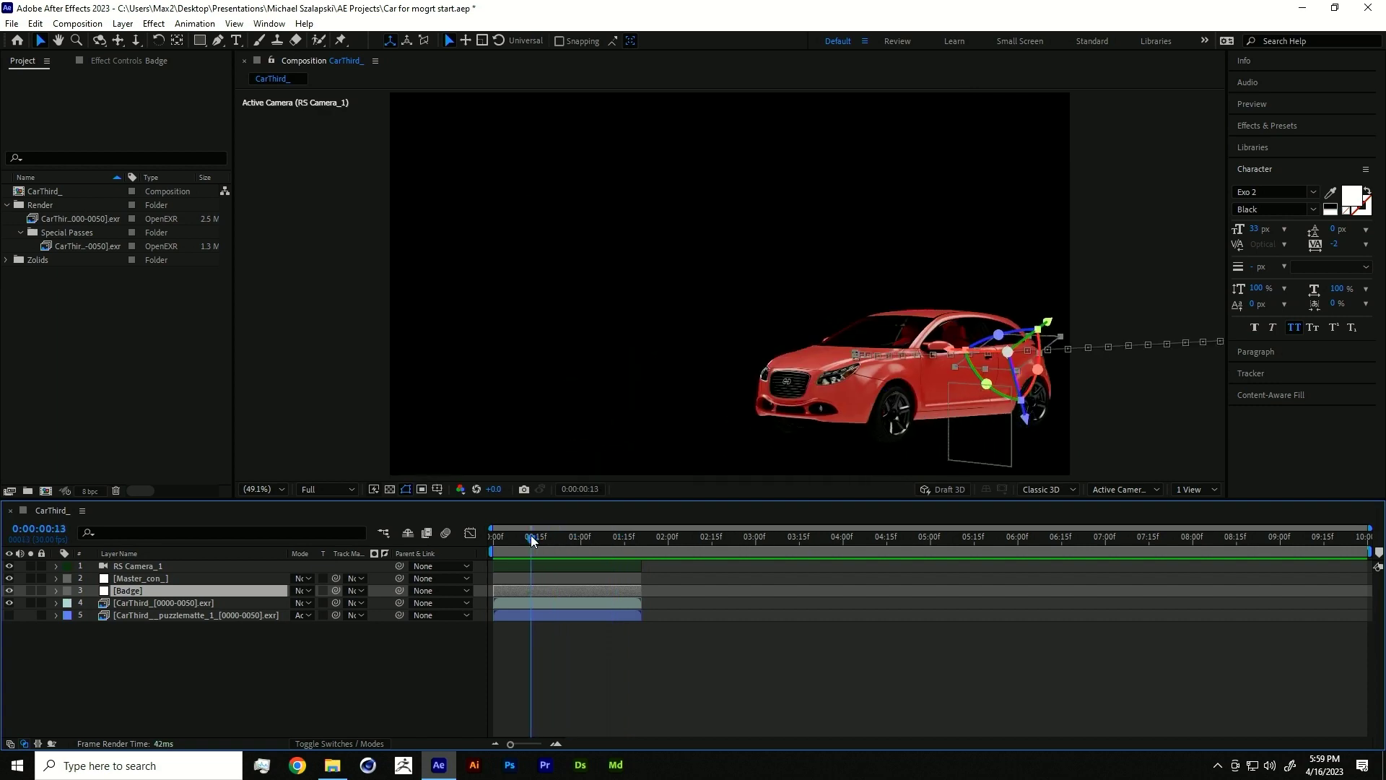
- Show, solo and select the puzzle matte layer to see the green car silhouette
left_click(8, 615)
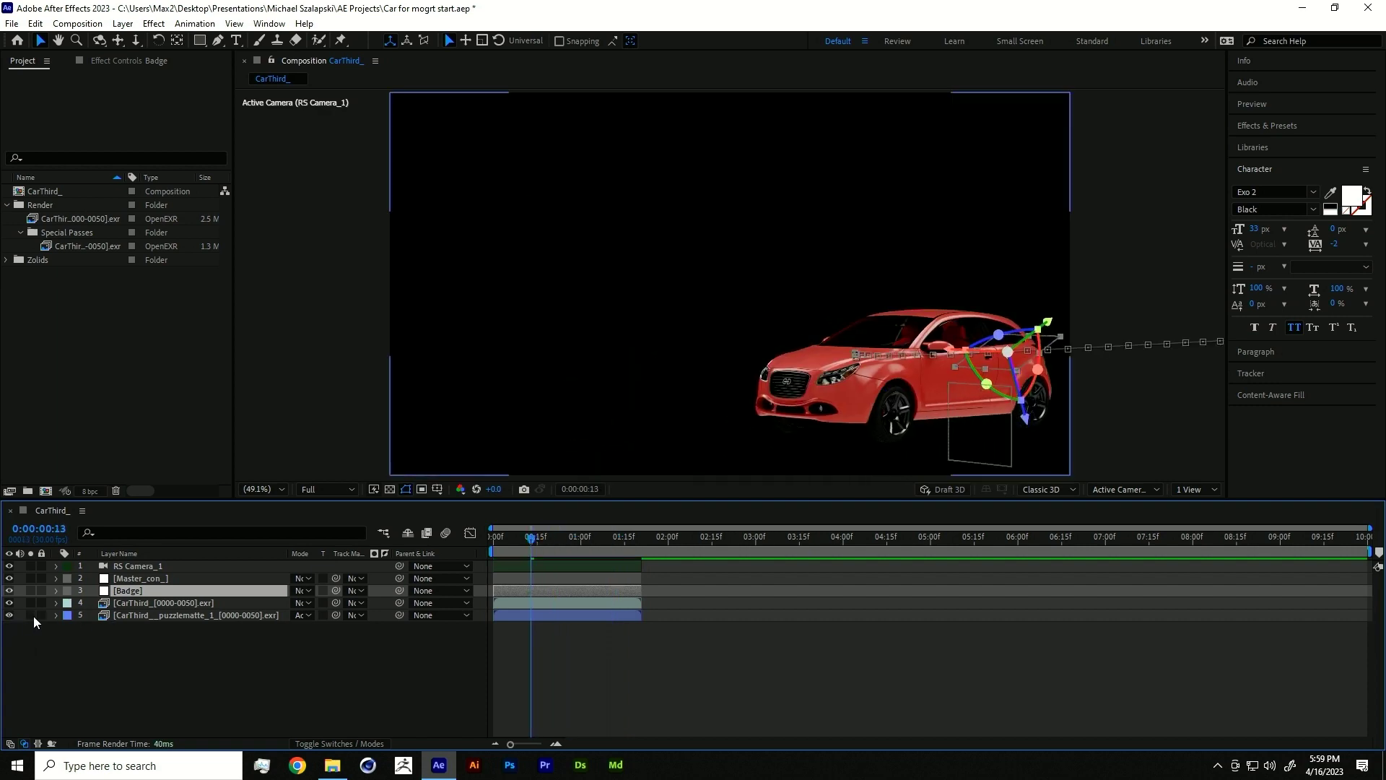
left_click(30, 615)
left_click(144, 618)
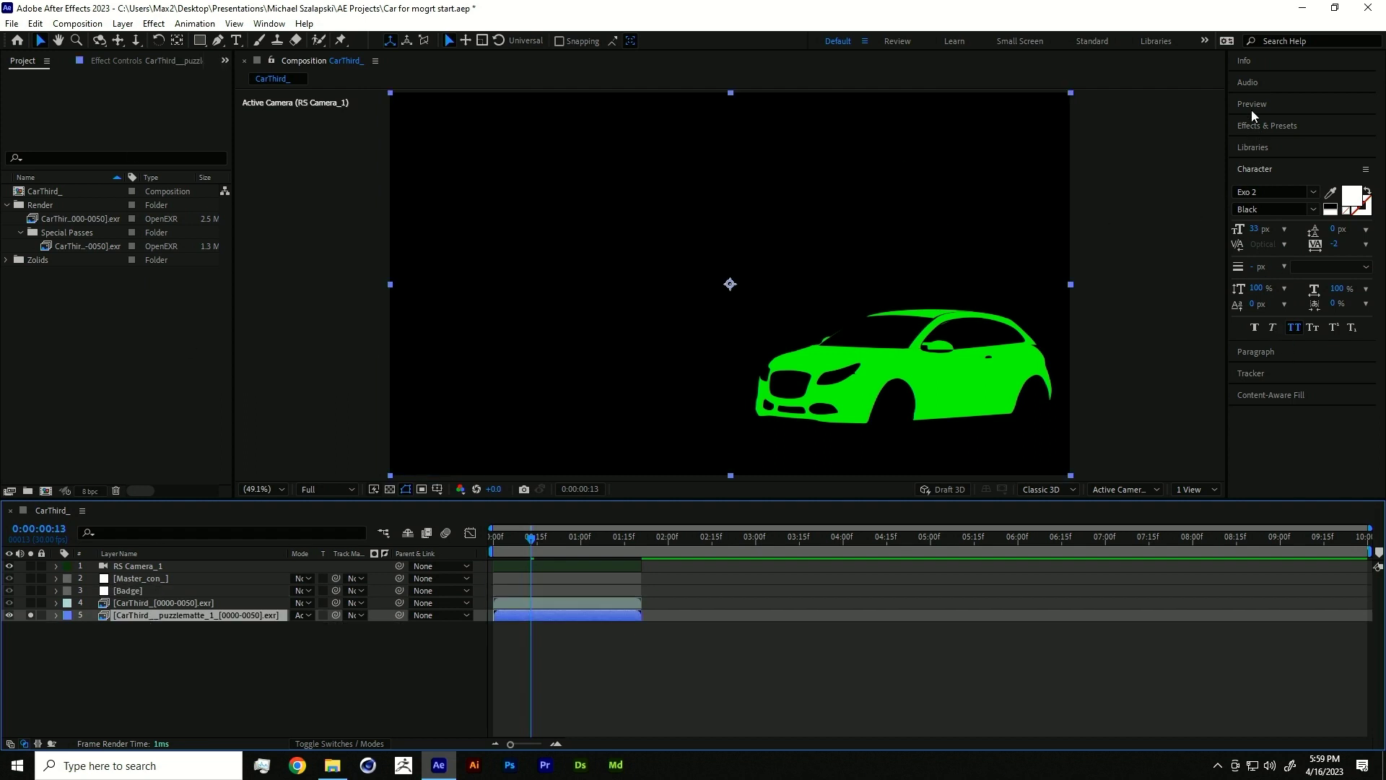
- Search Effects & Presets for "set" to list Set Channels and Set Matte
left_click(1258, 127)
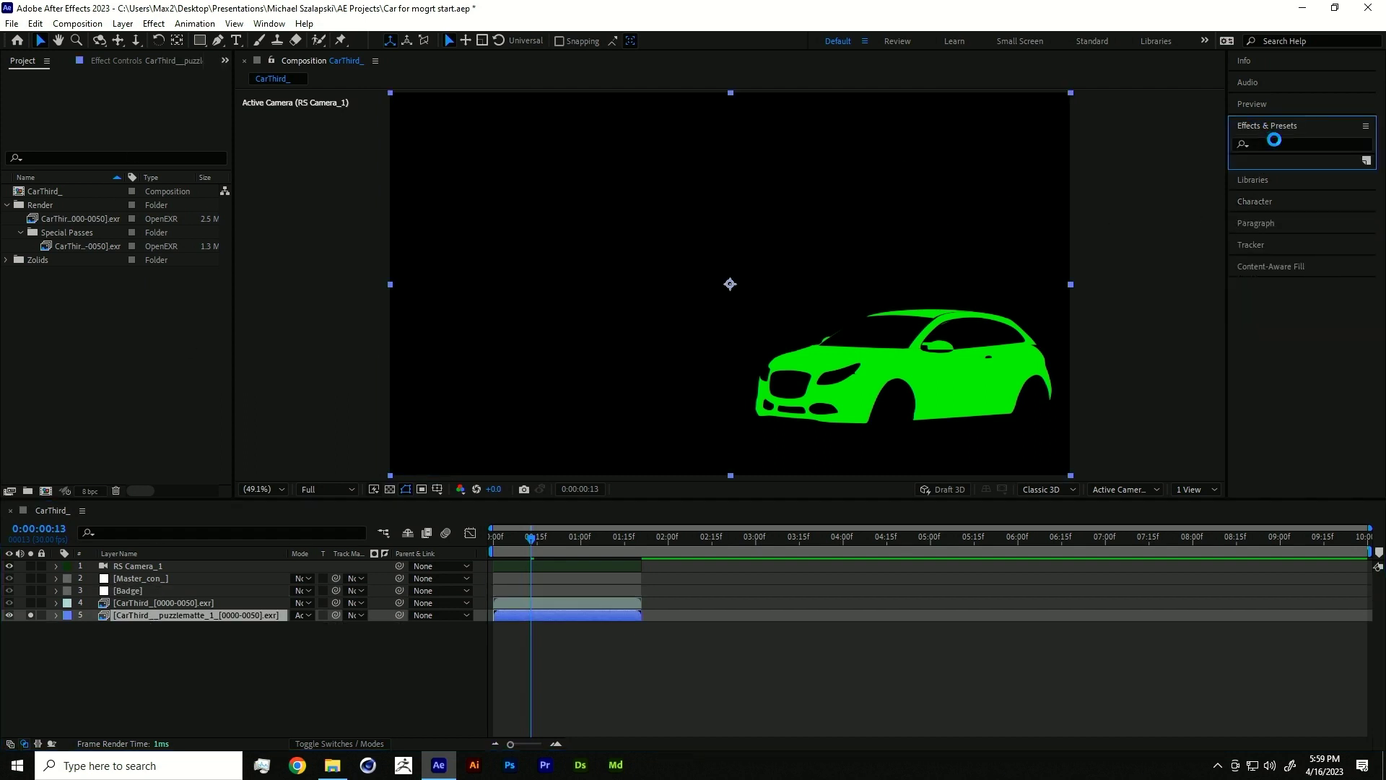
left_click(1313, 143)
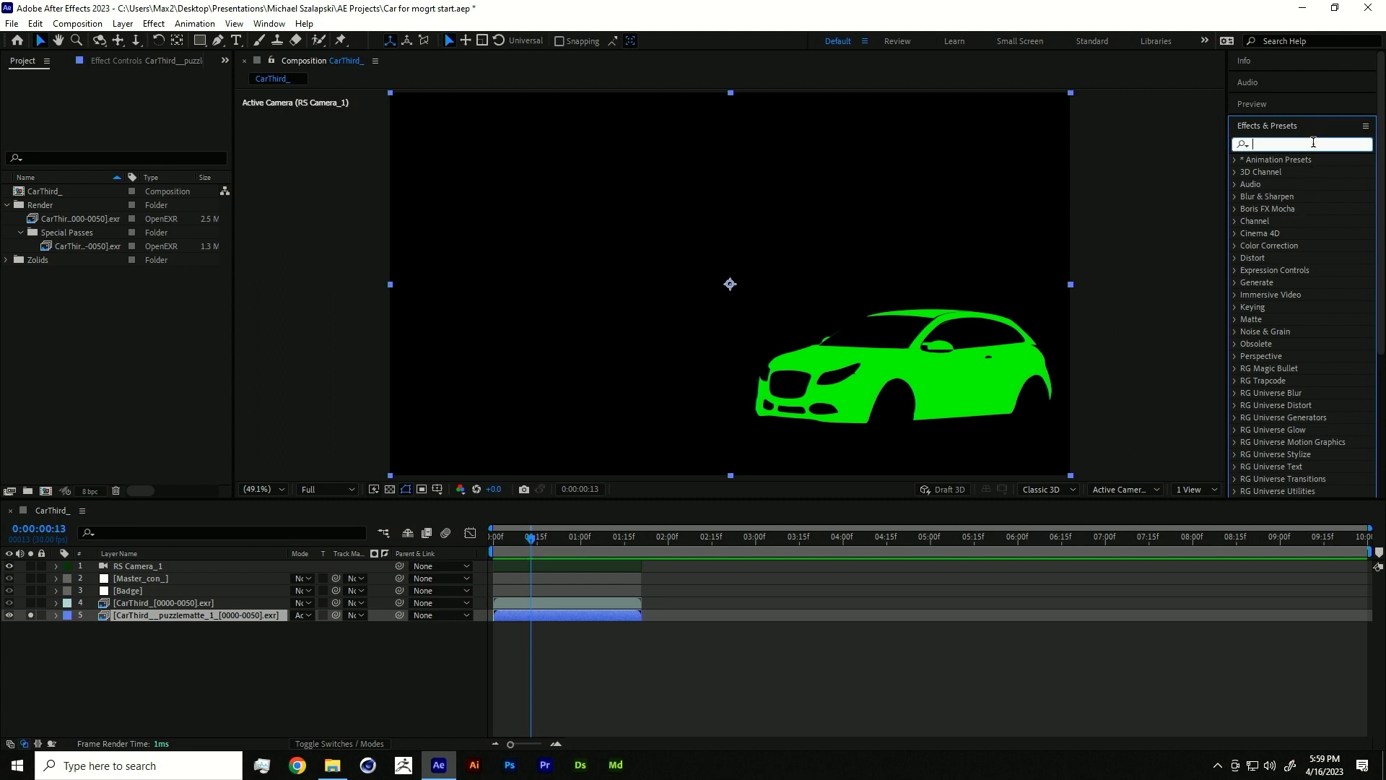
type("ch")
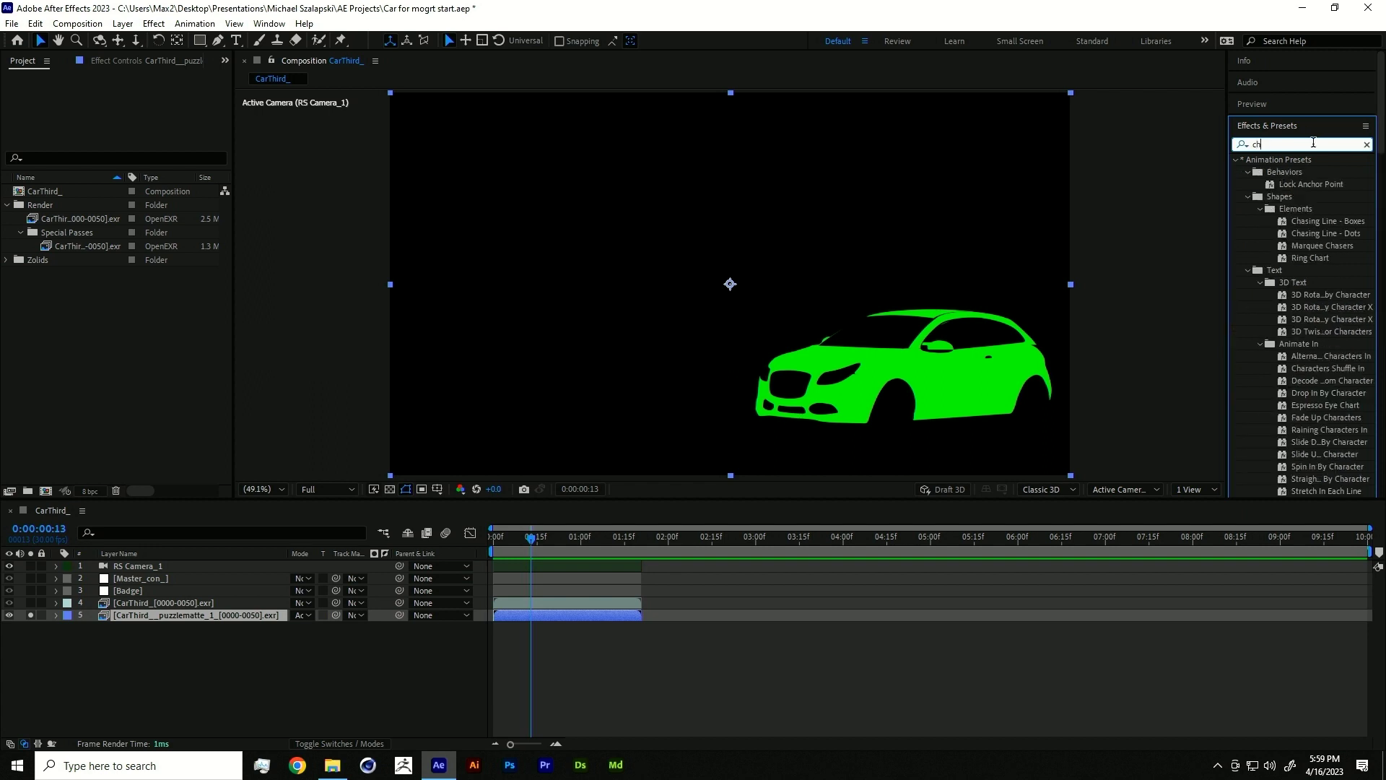
key("BackSpace")
key("BackSpace")
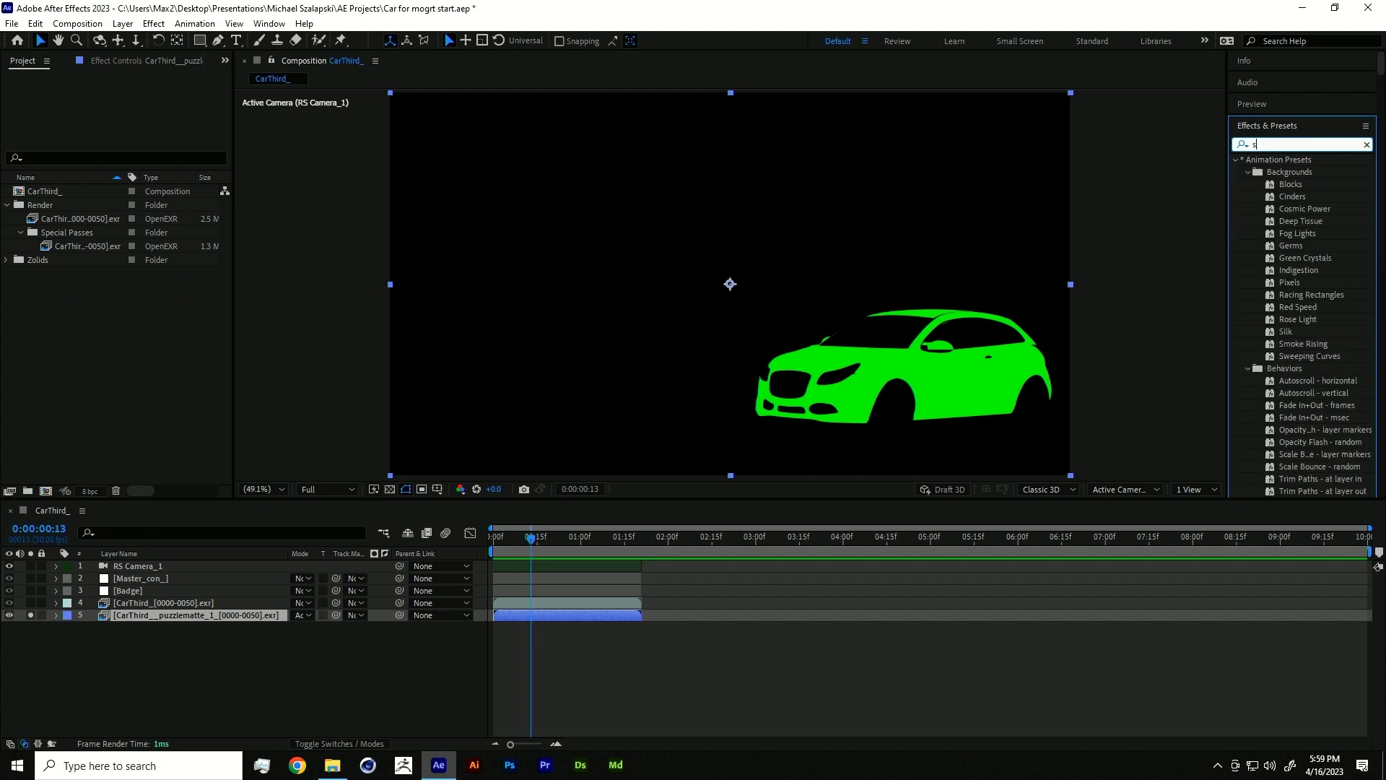
type("set")
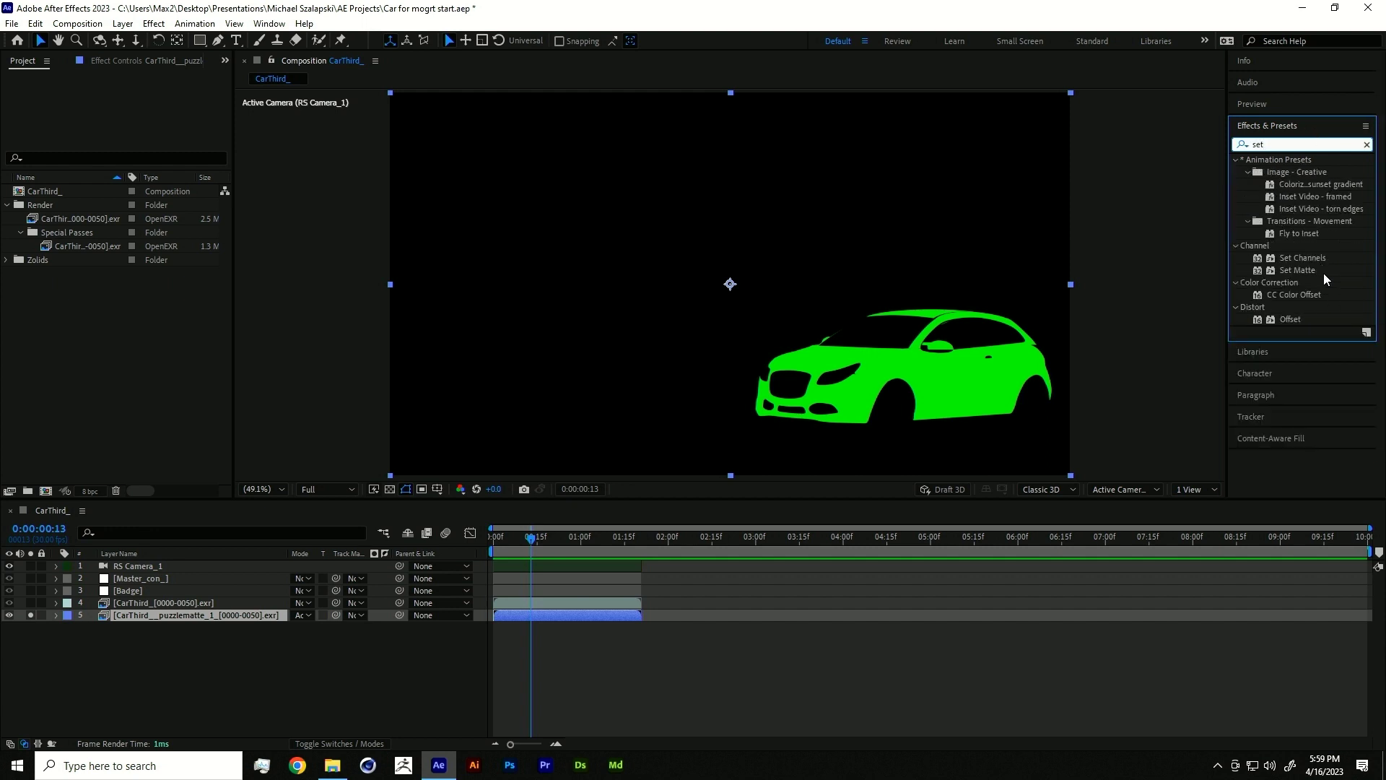
- Apply Set Channels to the puzzle matte layer with Set Alpha To Source 4's Green
double_click(1317, 258)
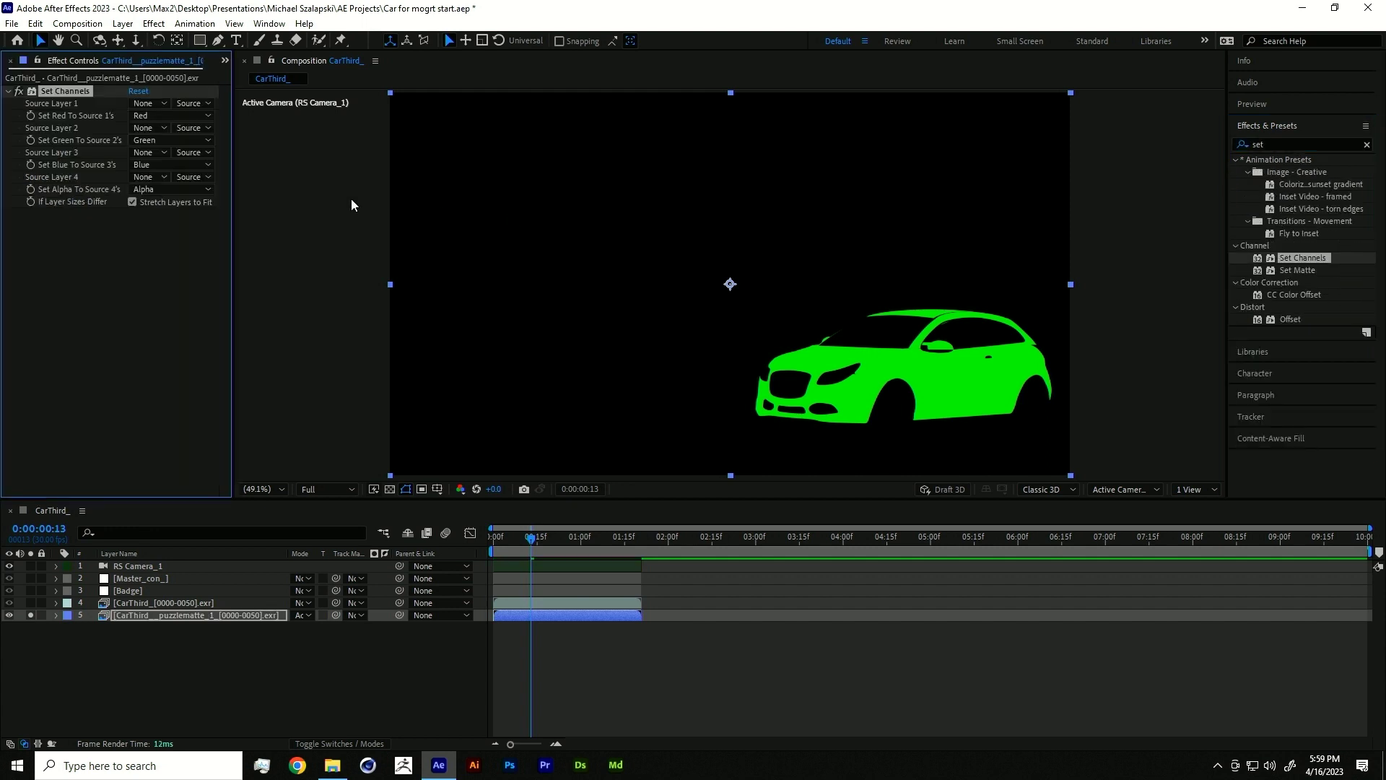
left_click(156, 179)
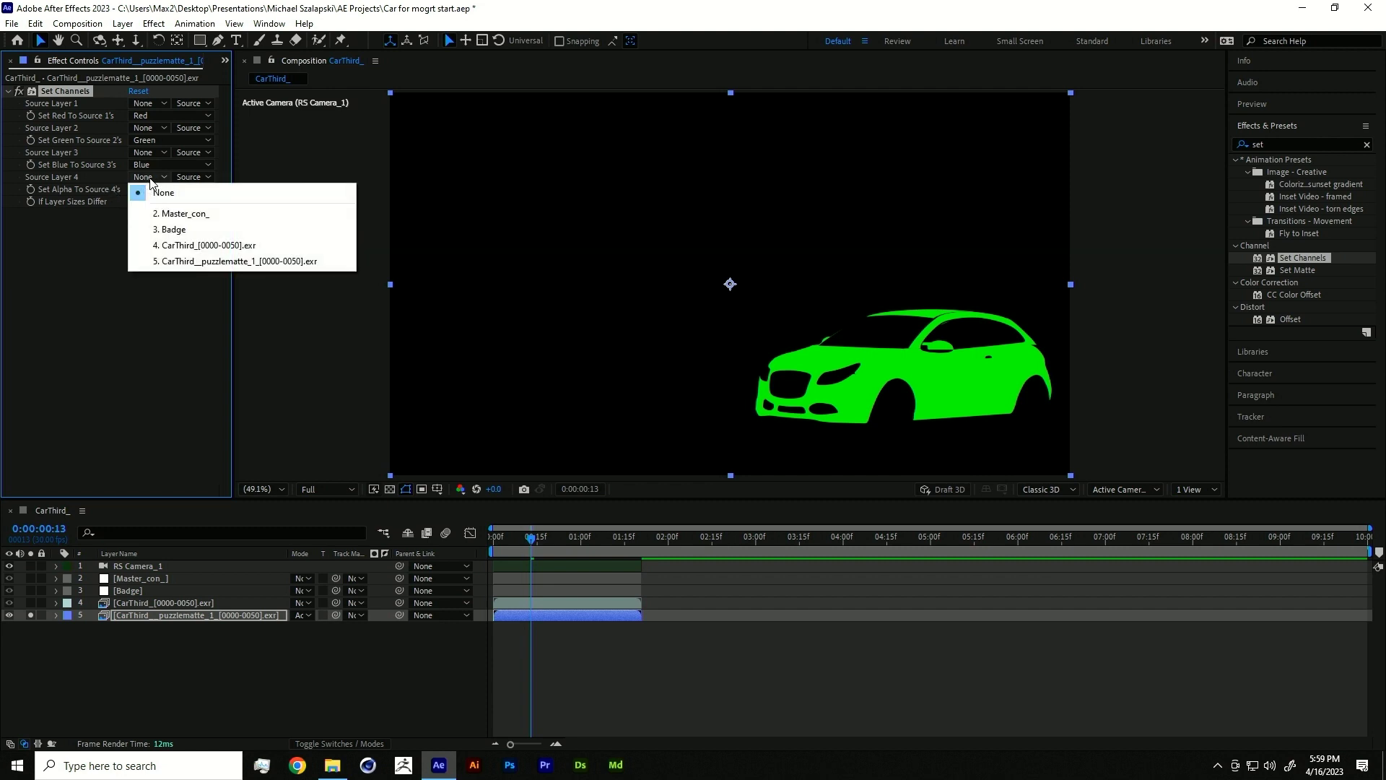
left_click(101, 236)
left_click(173, 189)
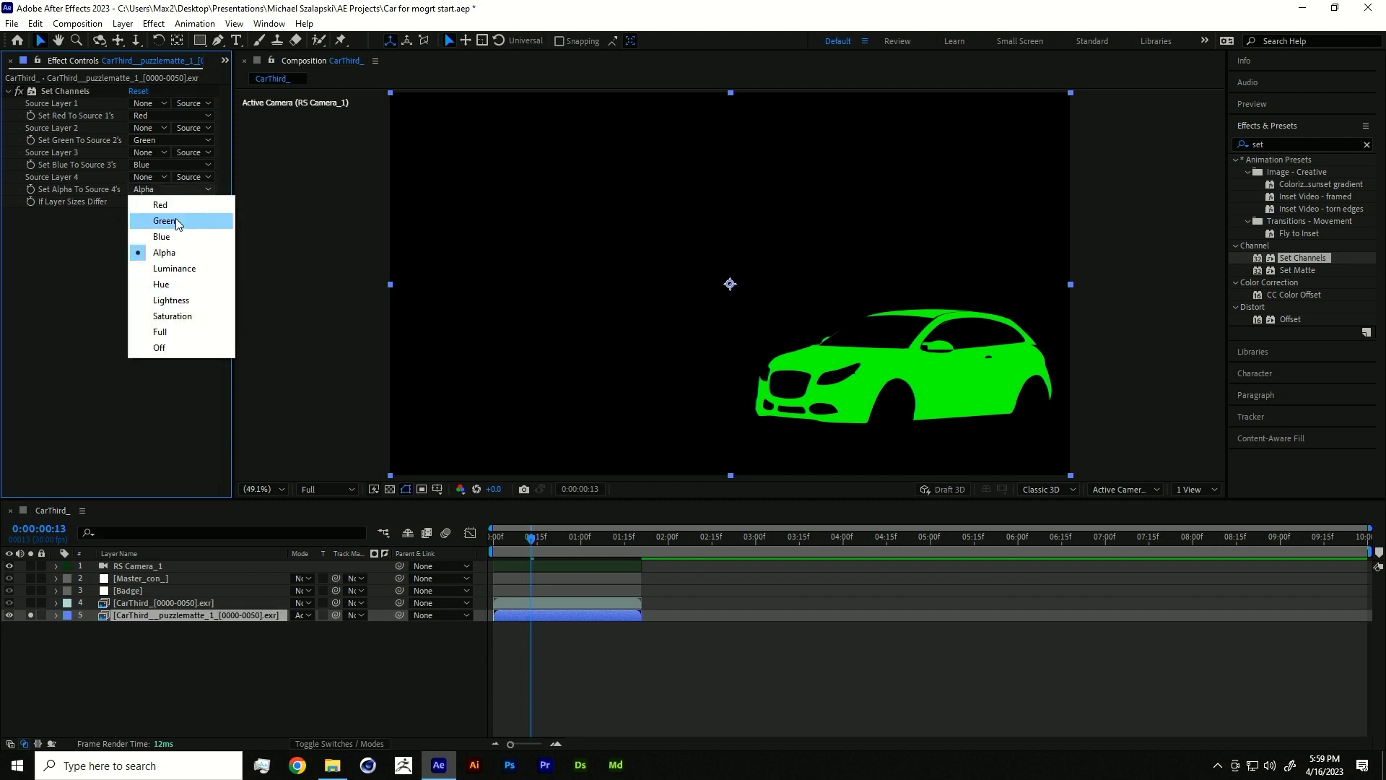
left_click(175, 219)
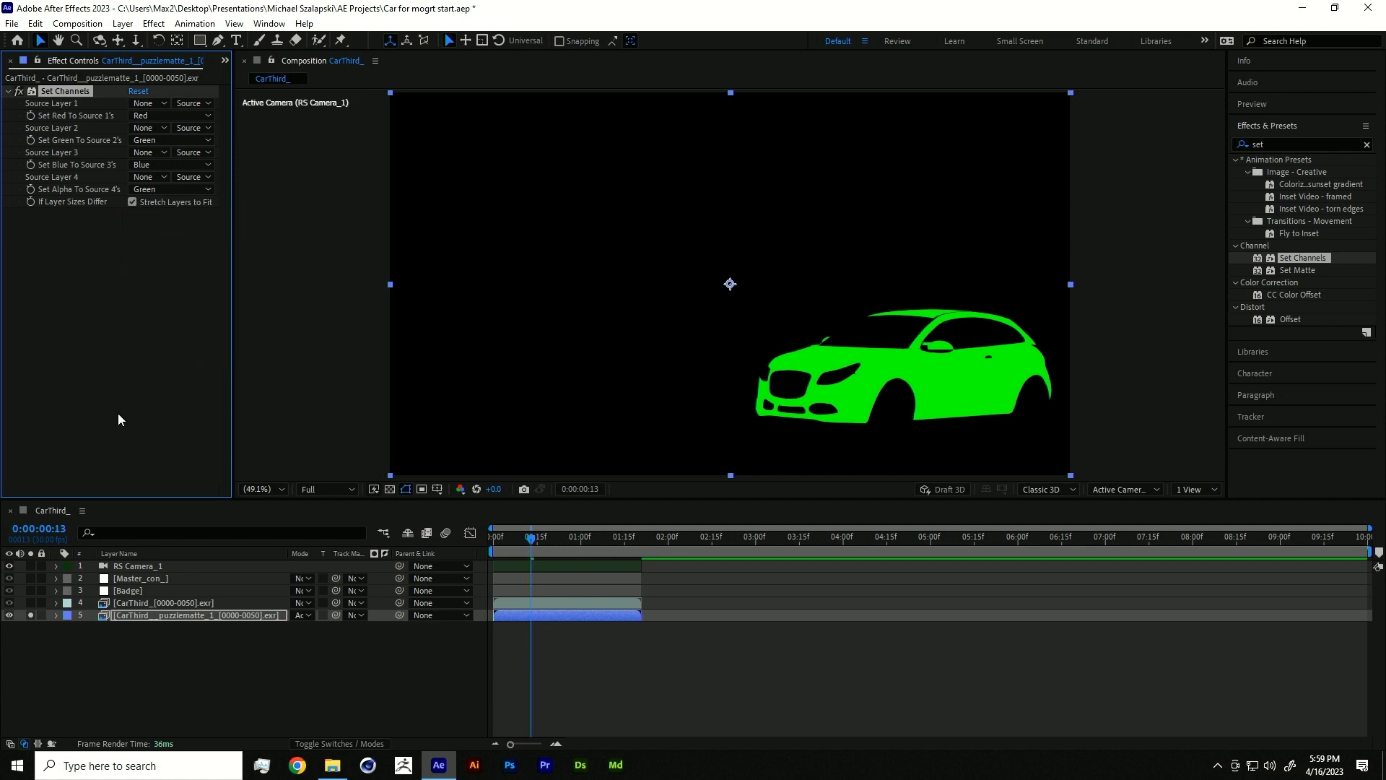
- Inspect the green matte with solo, then hide the matte layer and select the red car render layer
left_click(30, 614)
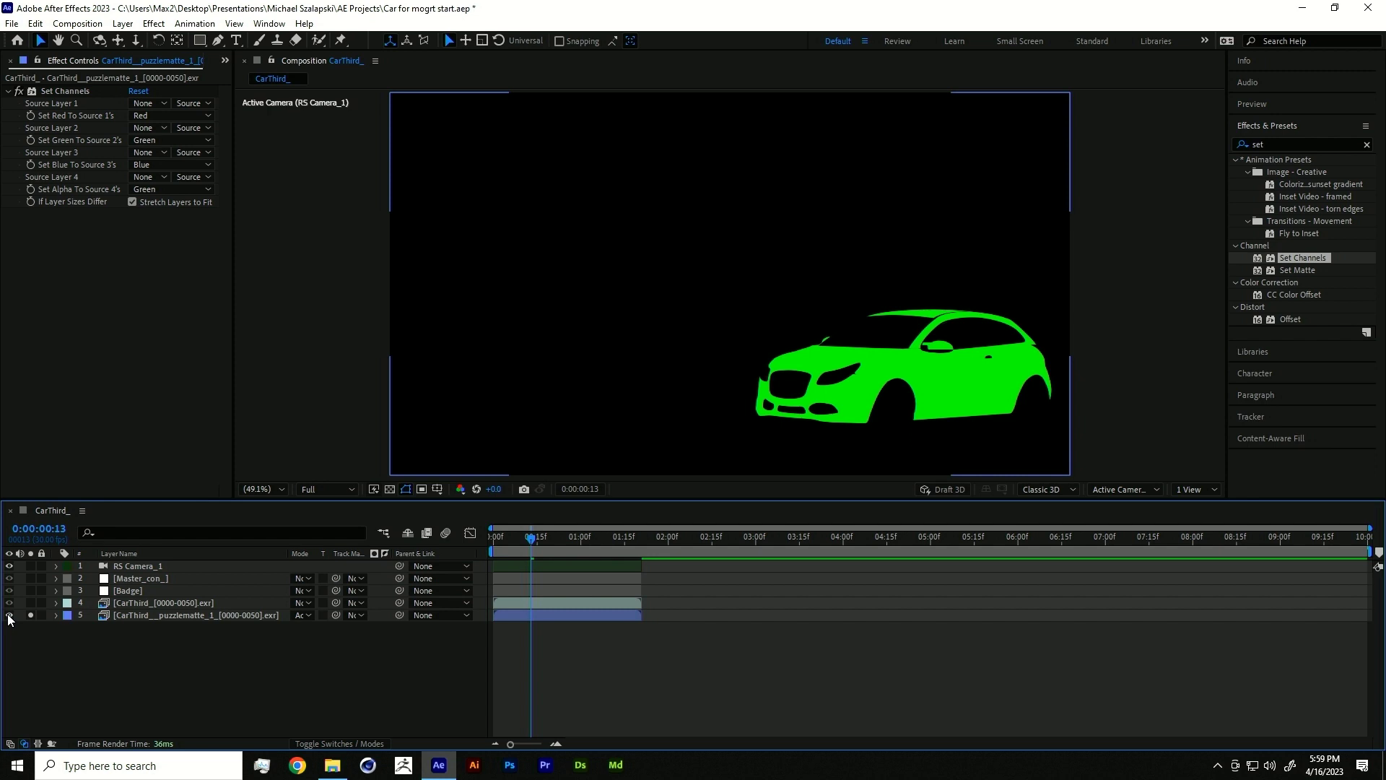
left_click(9, 615)
left_click(30, 615)
left_click(145, 603)
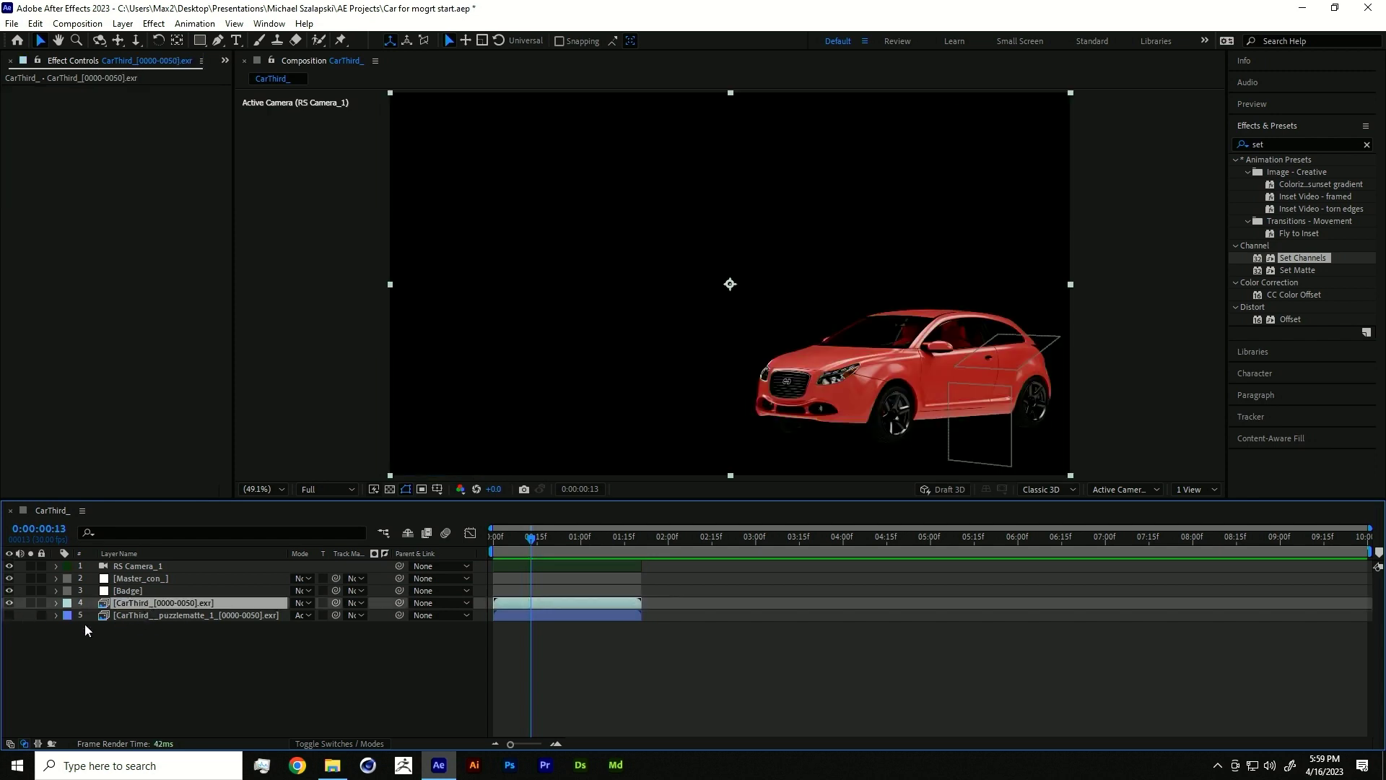
left_click(9, 615)
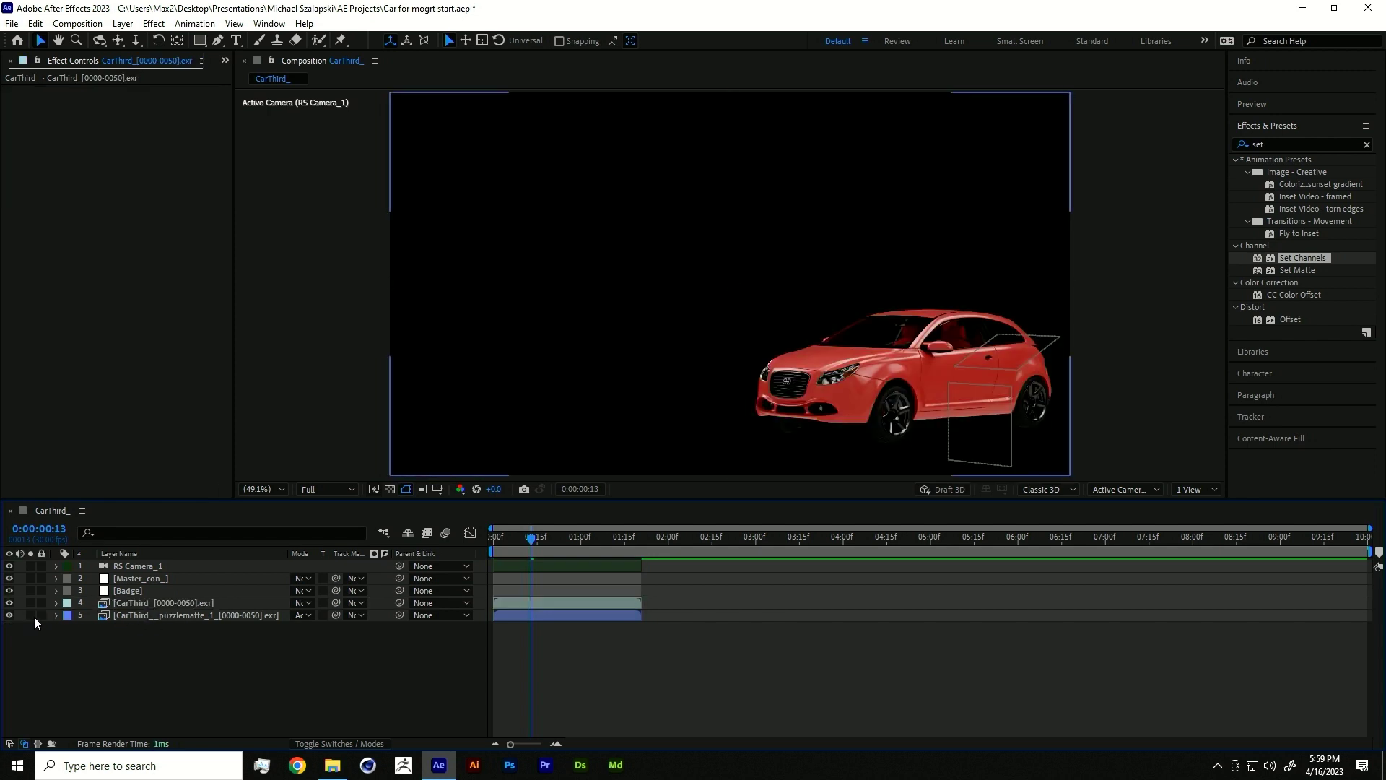
left_click(31, 614)
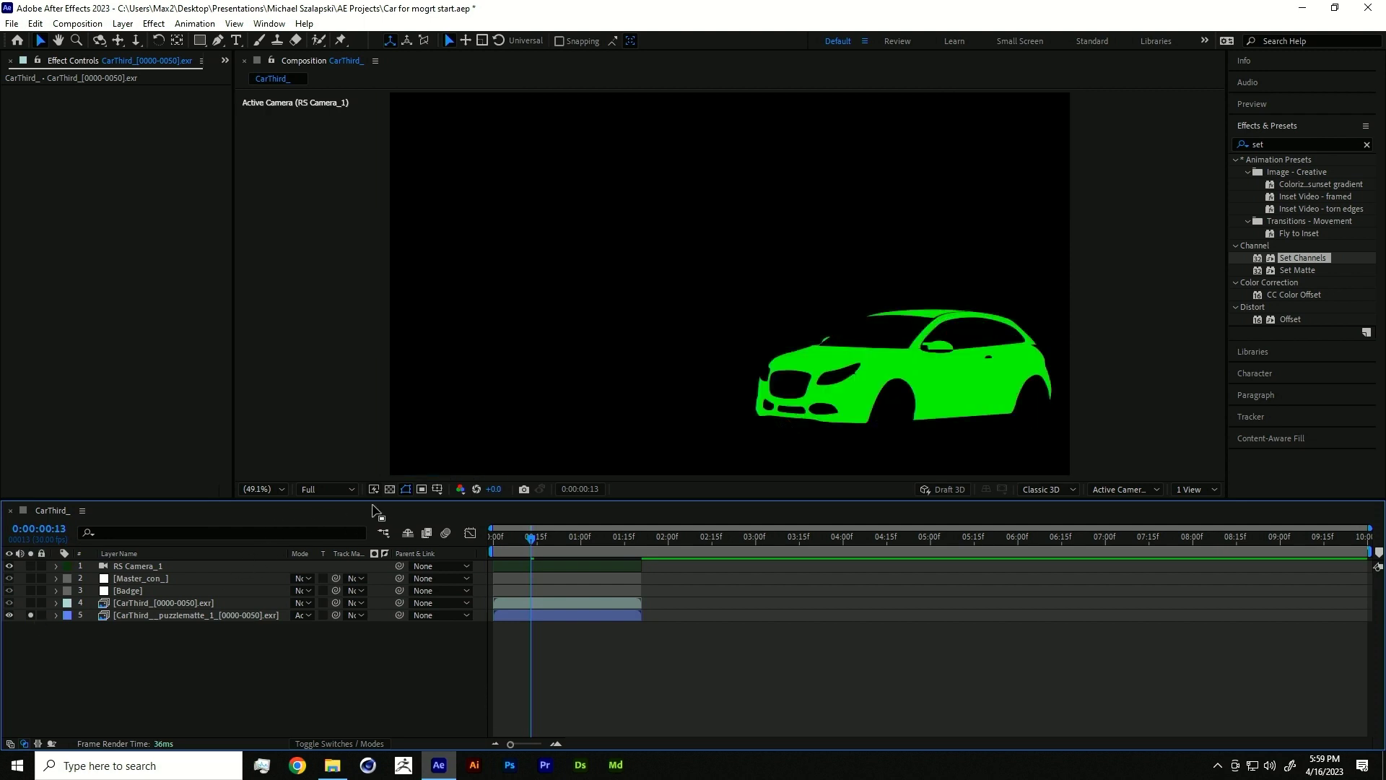
left_click(390, 488)
left_click(390, 488)
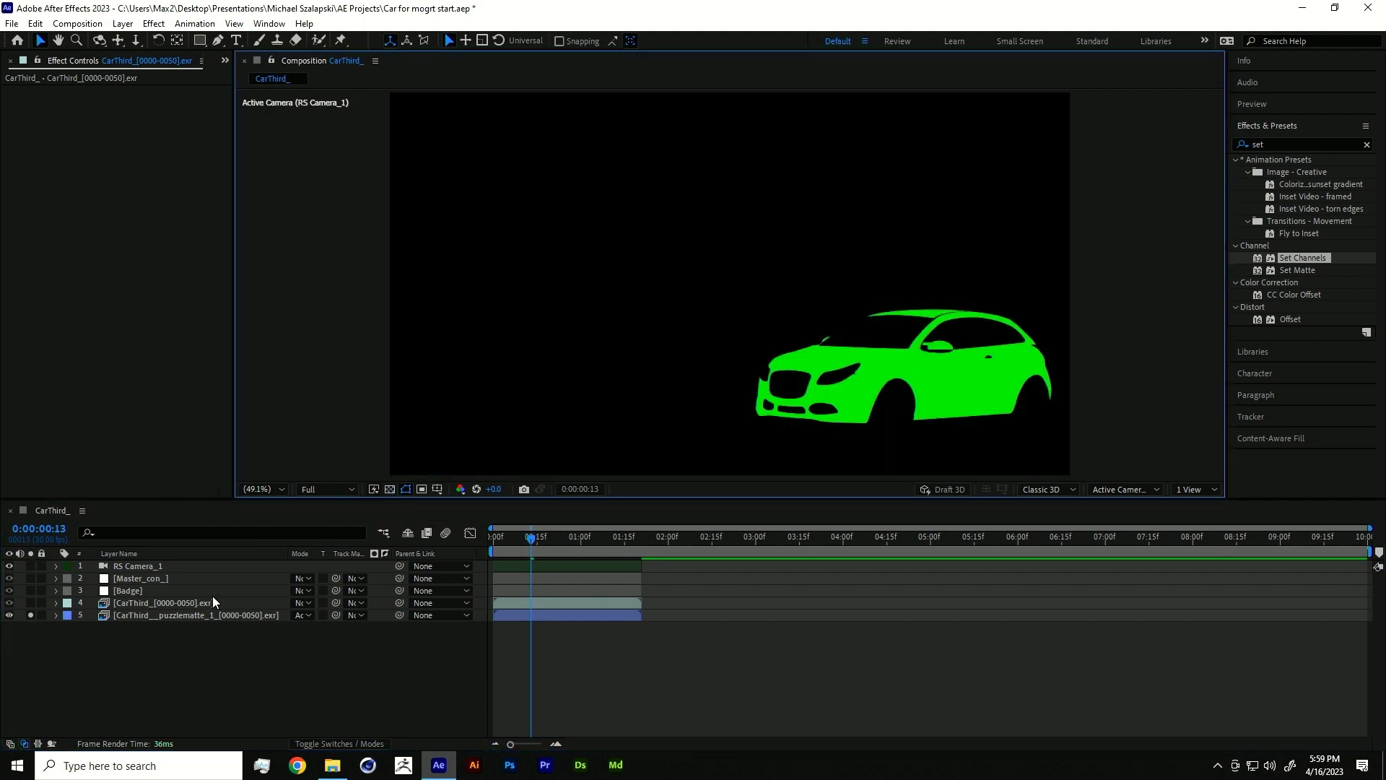
left_click(30, 614)
left_click(10, 615)
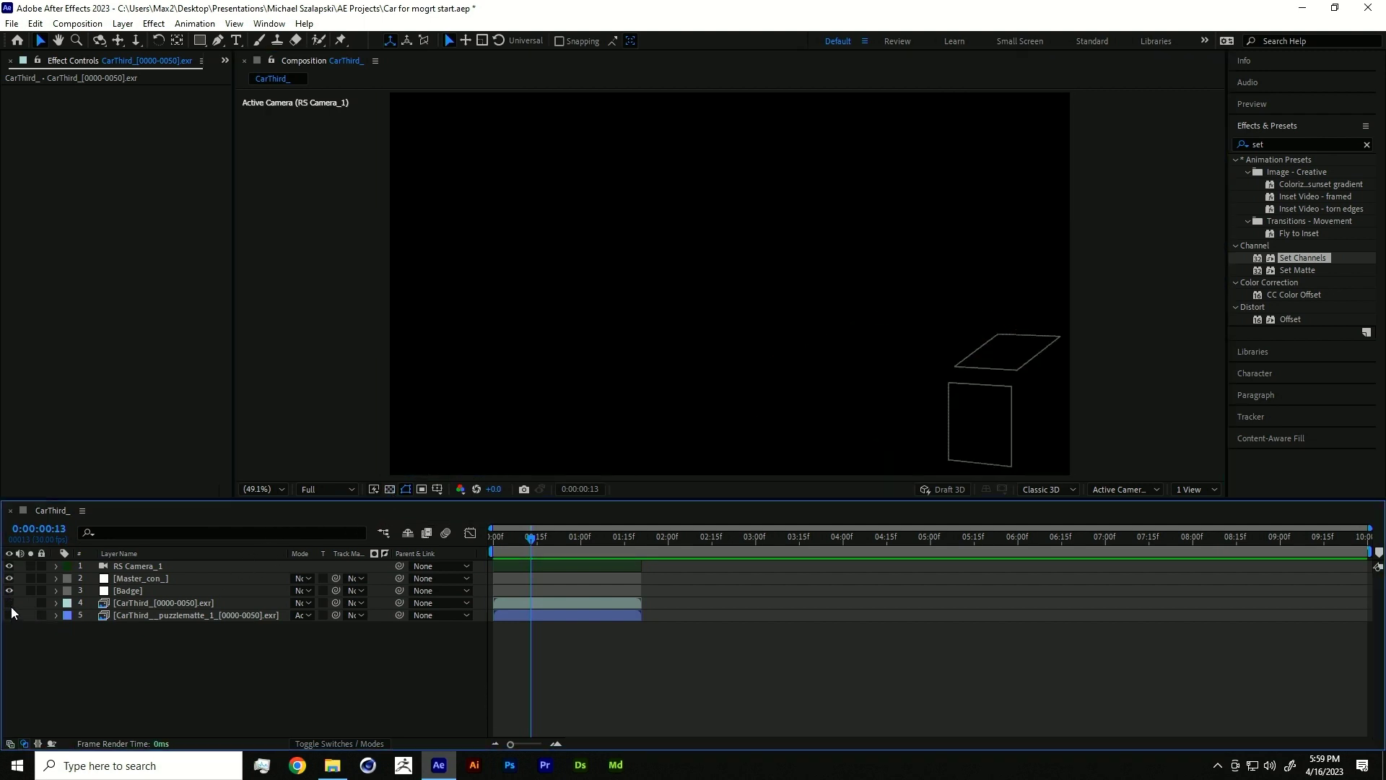
left_click(145, 605)
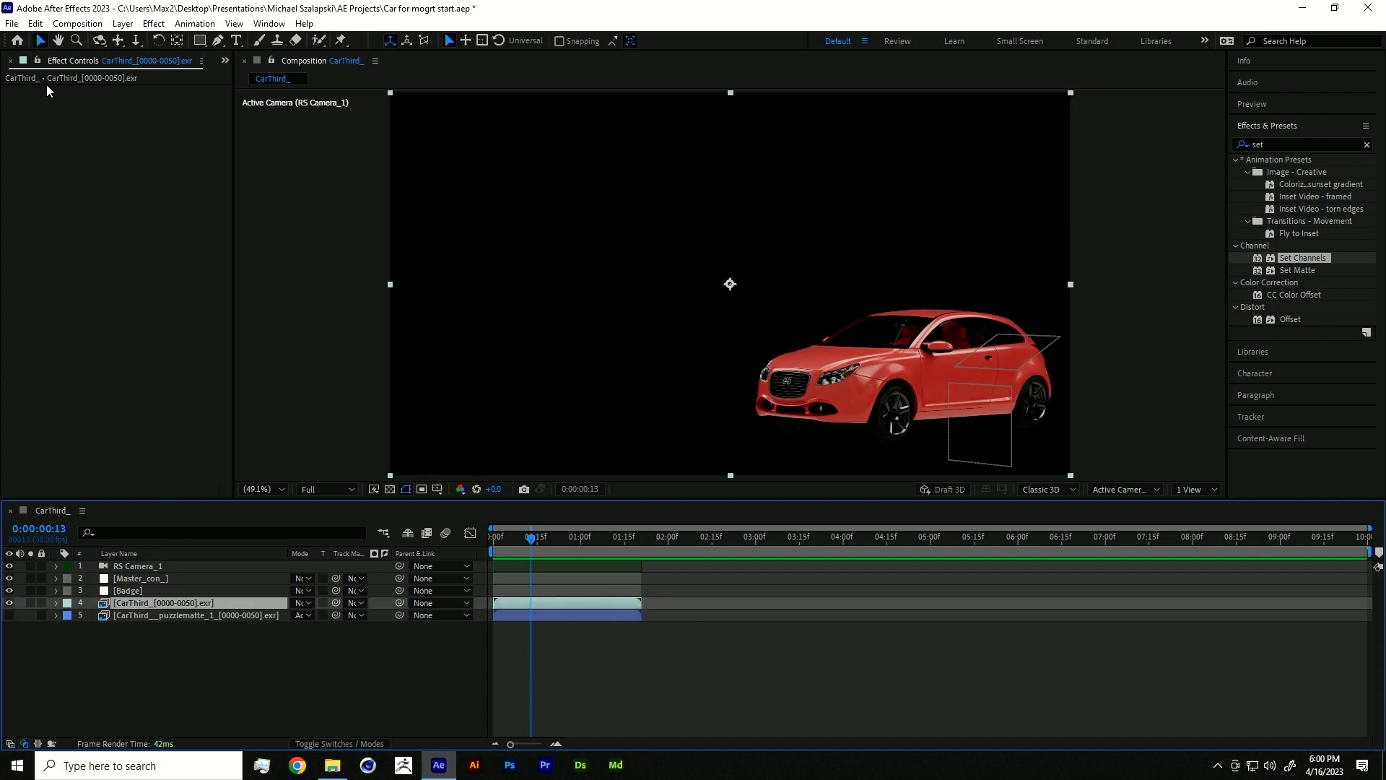
- Apply Colorista V to the car render layer with Saturation -15% and Exposure raised to 3.28
left_click(1289, 144)
type("c")
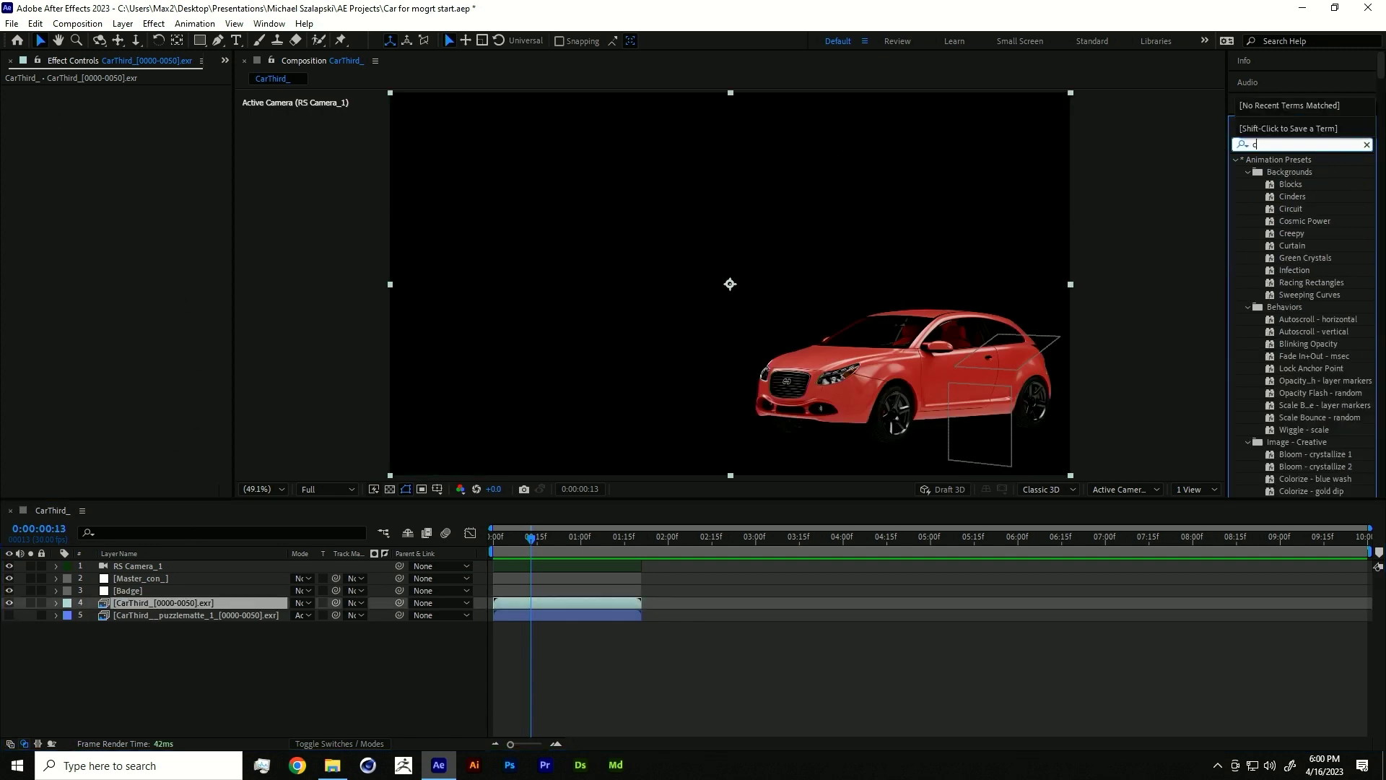
type("oloris")
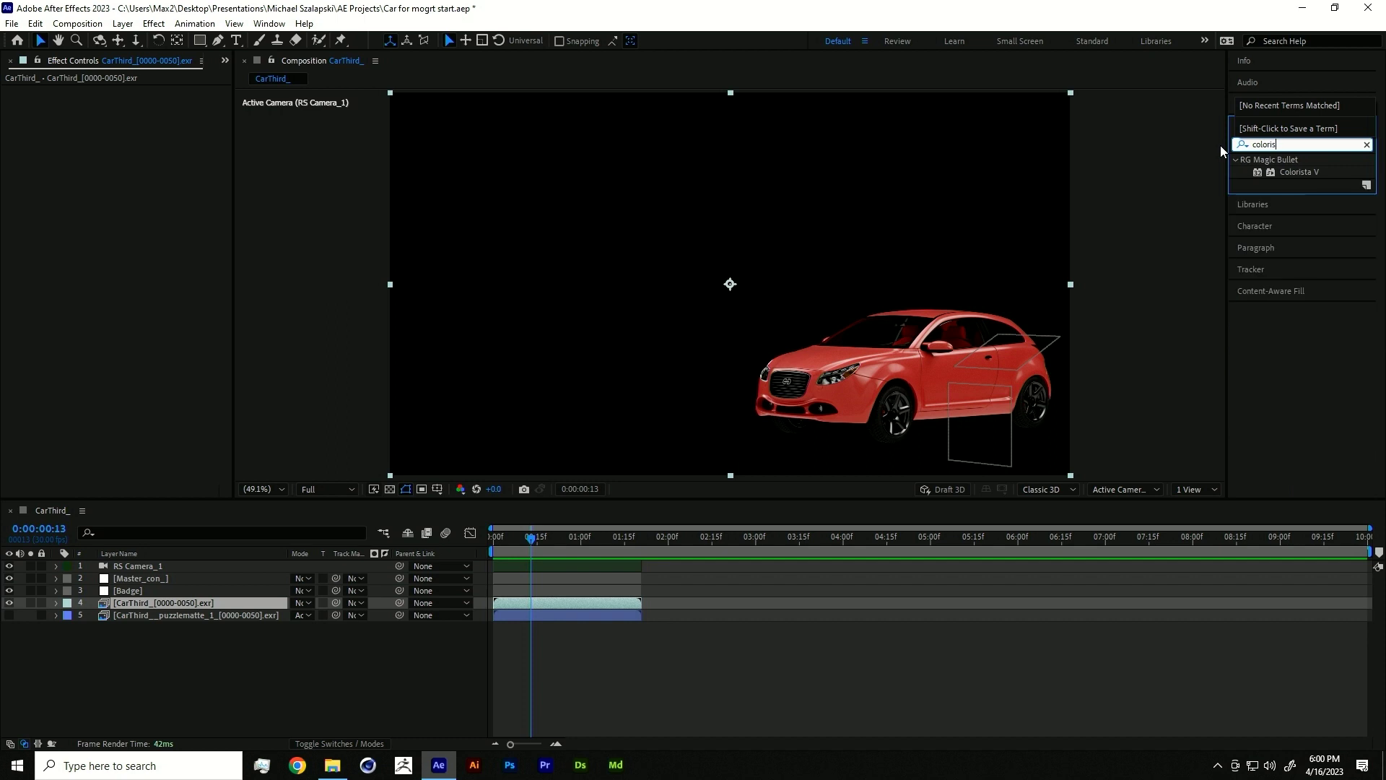
double_click(1301, 171)
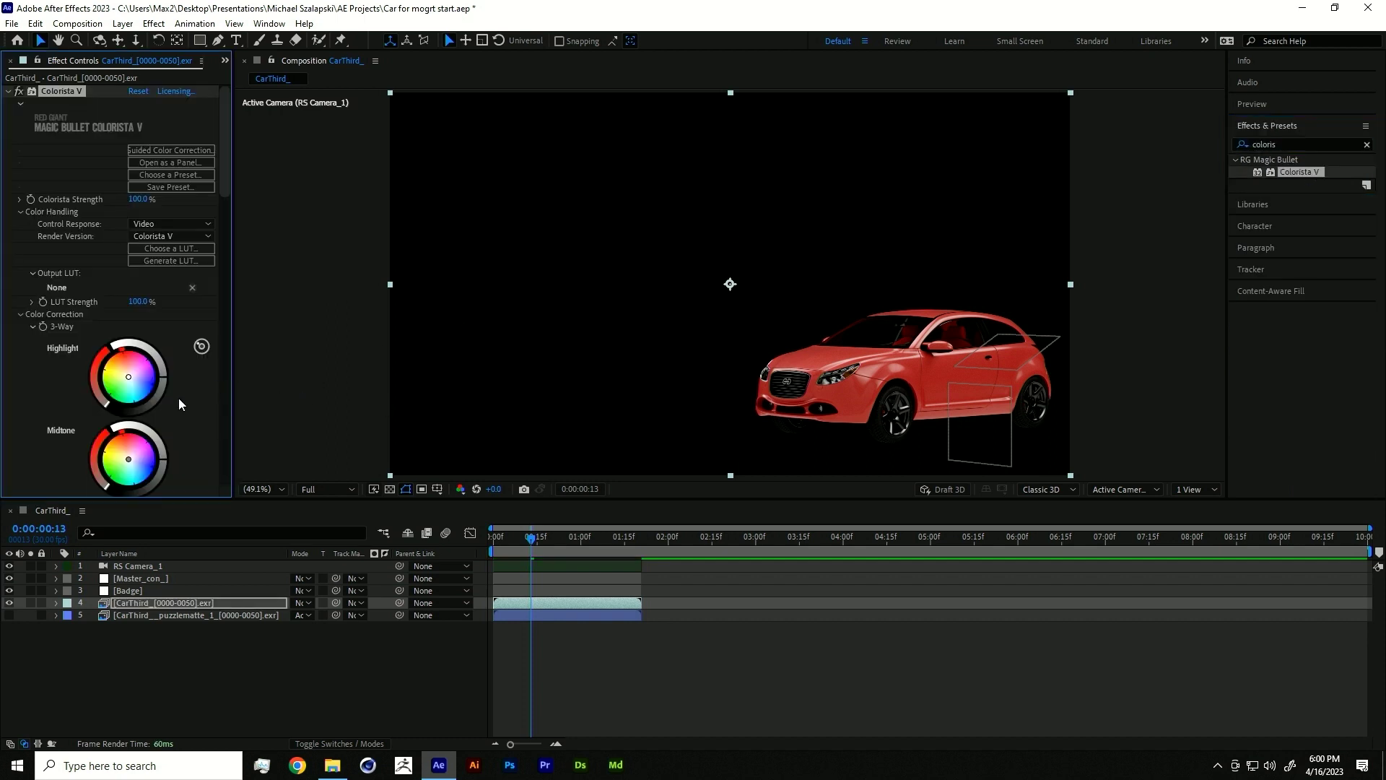
scroll(201, 400, "down", 1)
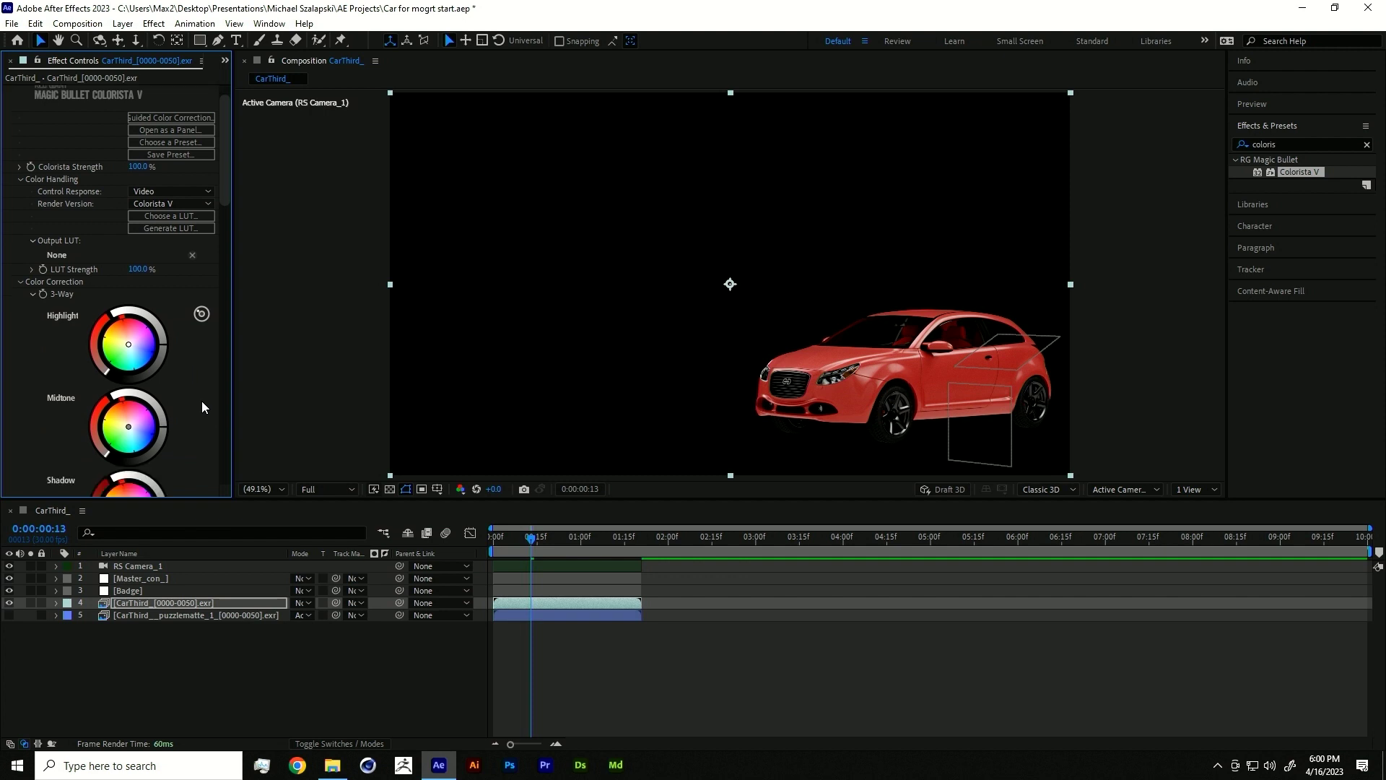
scroll(202, 400, "down", 8)
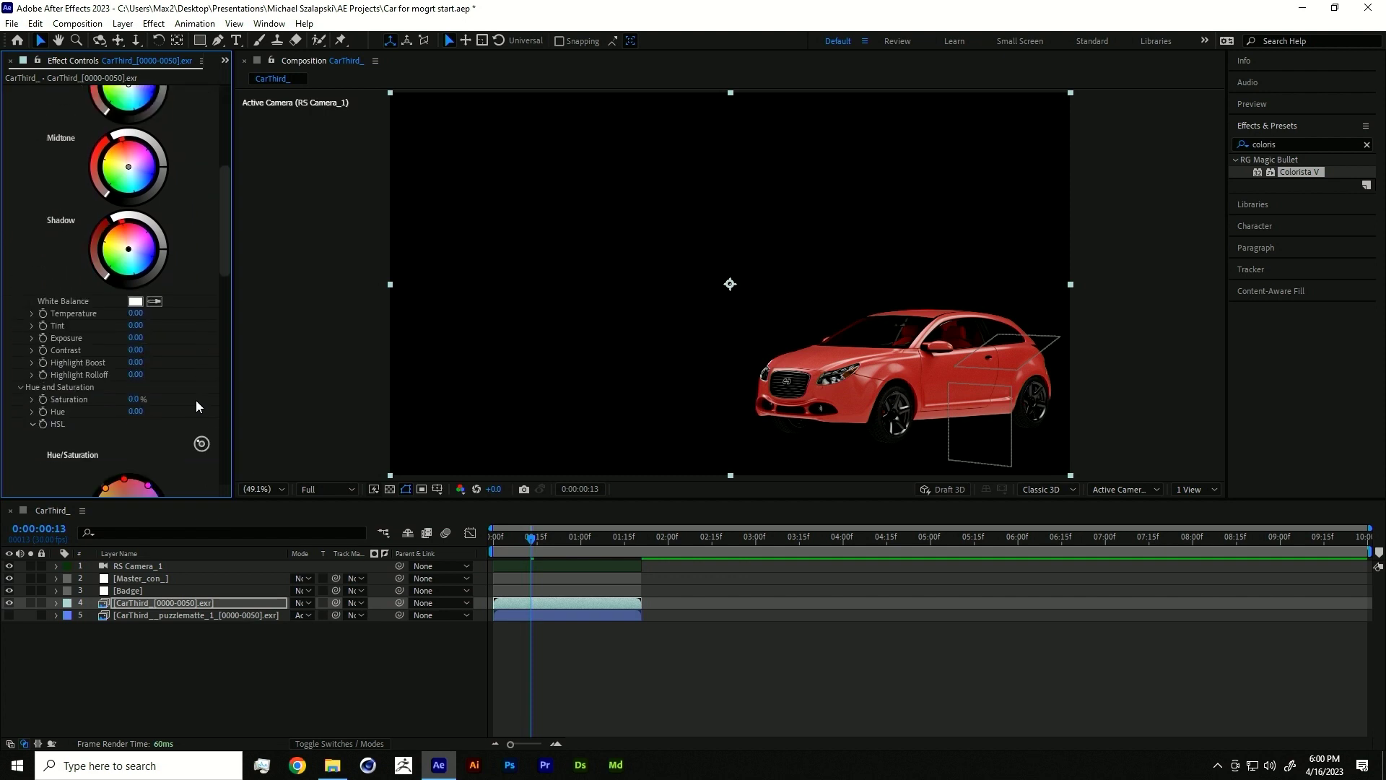
left_click_drag(134, 398, 124, 400)
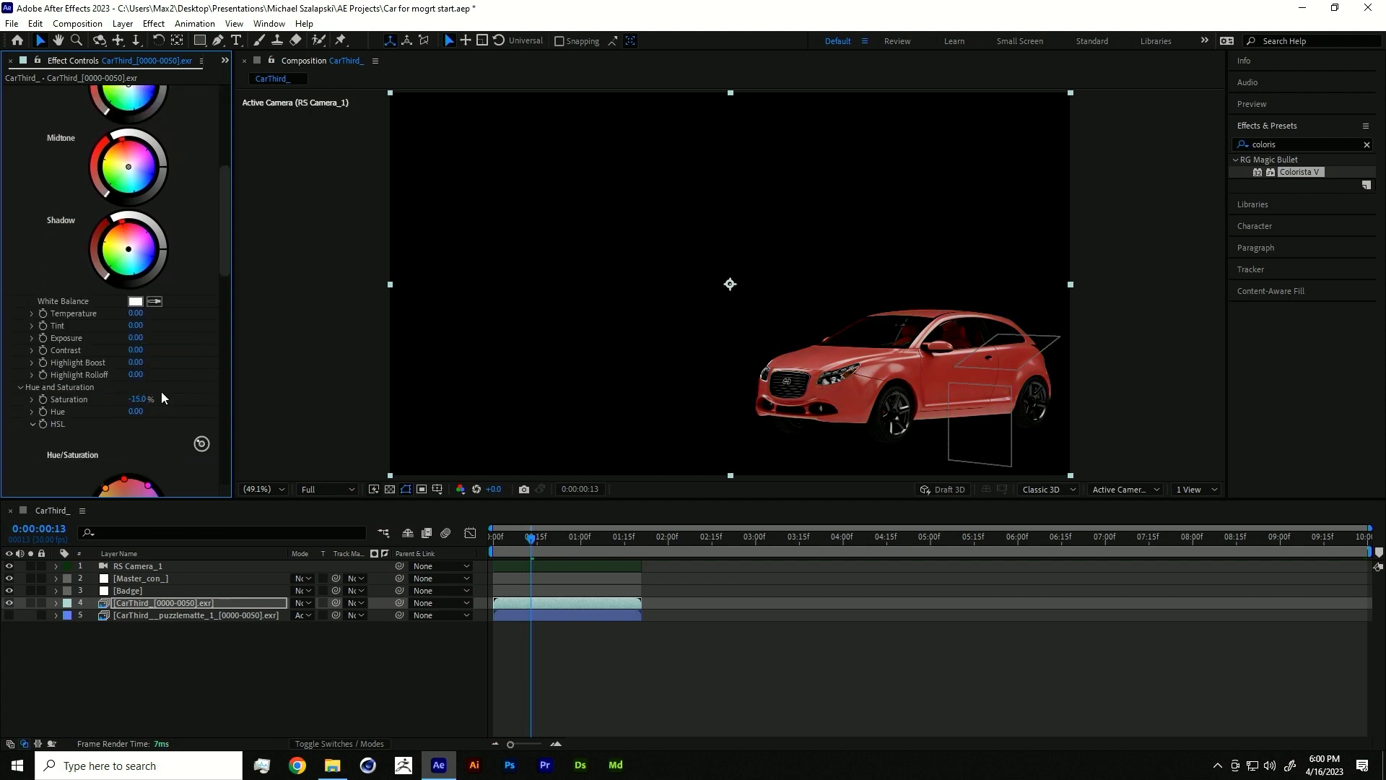
left_click_drag(135, 338, 384, 319)
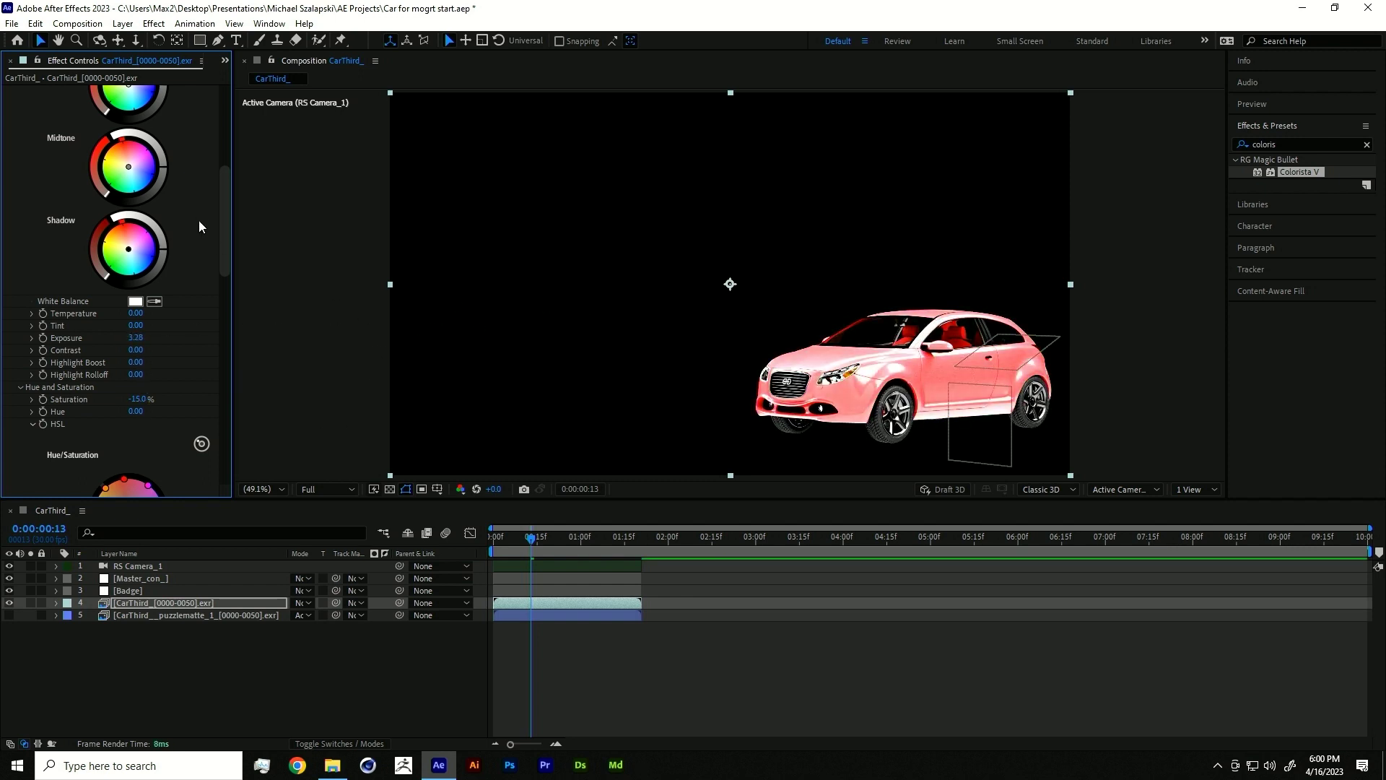
scroll(198, 220, "up", 6)
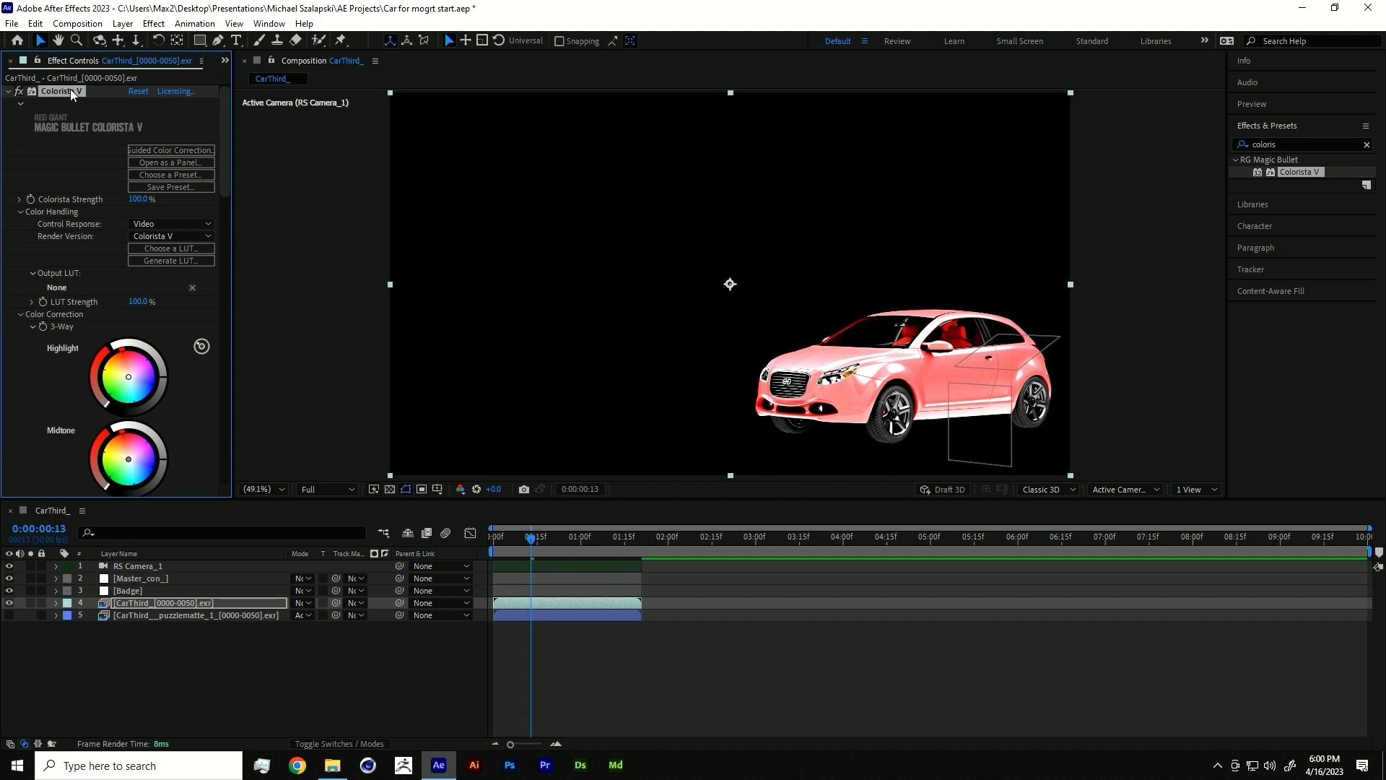
- Move Colorista V from the car layer onto a new adjustment layer matted by the puzzle matte
key("Delete")
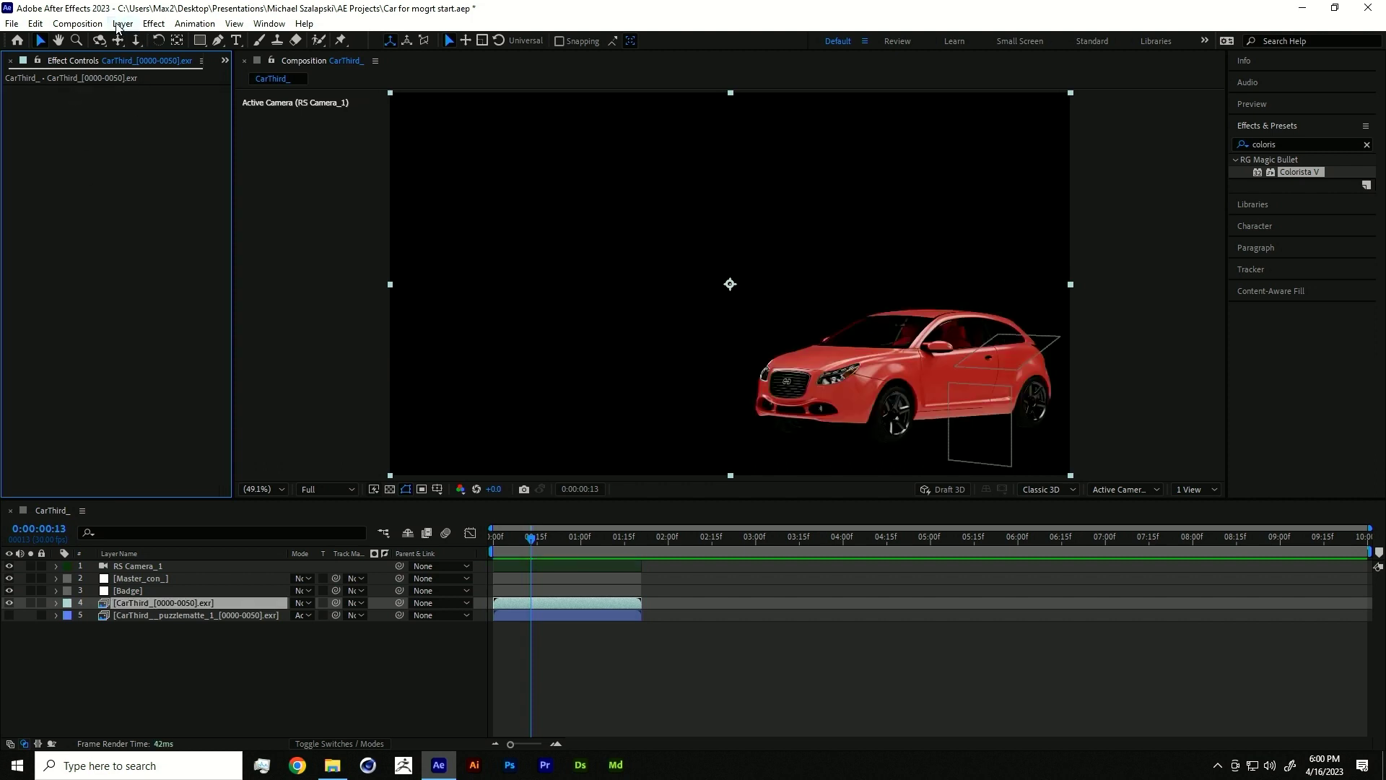
left_click(118, 24)
mouse_move(155, 40)
left_click(427, 136)
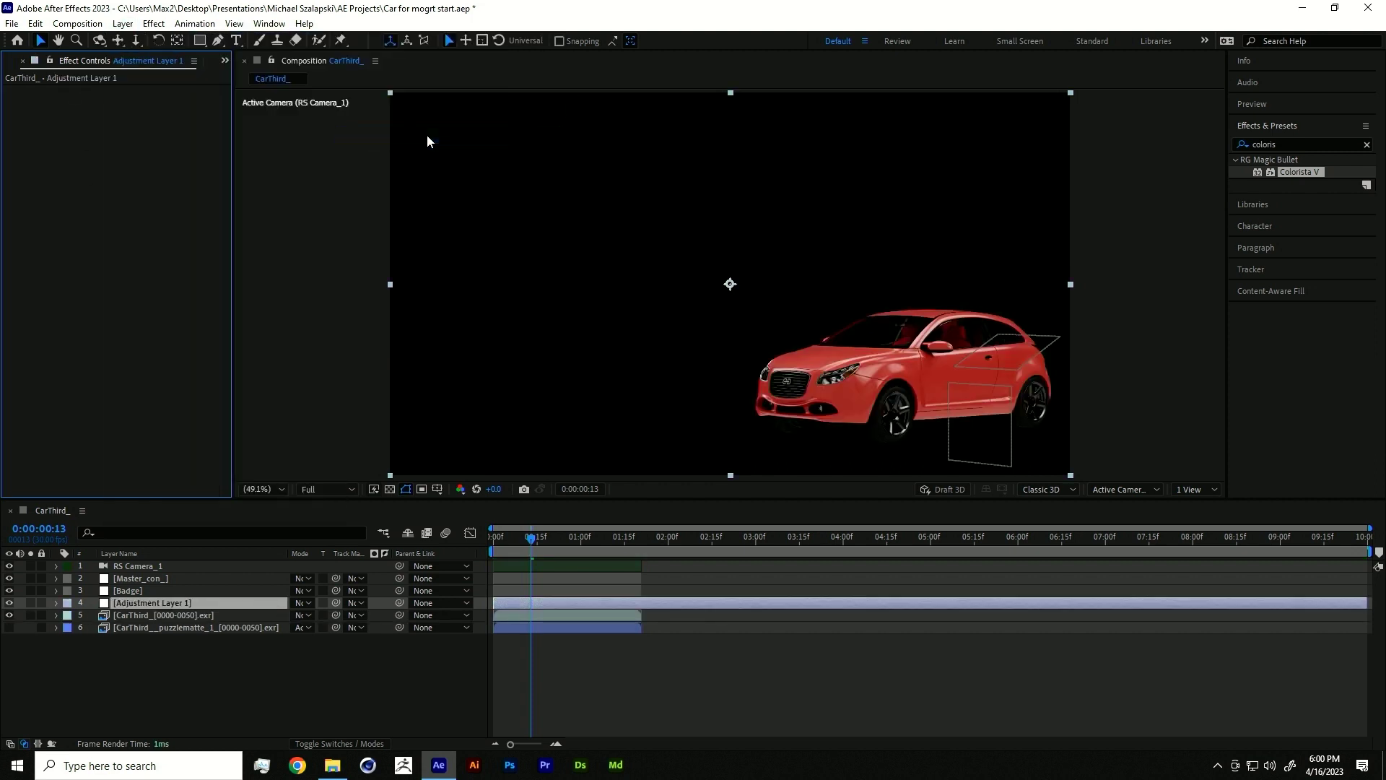
left_click_drag(223, 149, 222, 149)
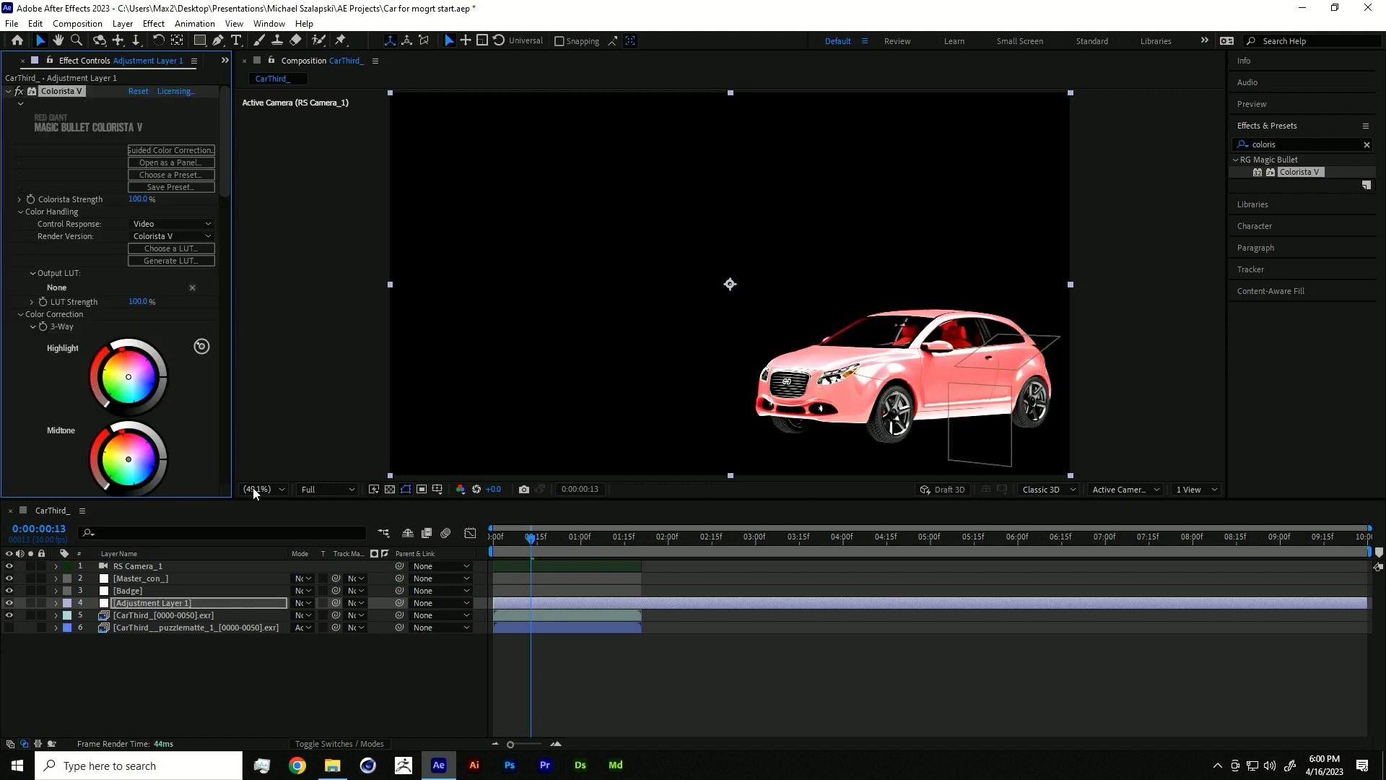
left_click_drag(337, 602, 153, 626)
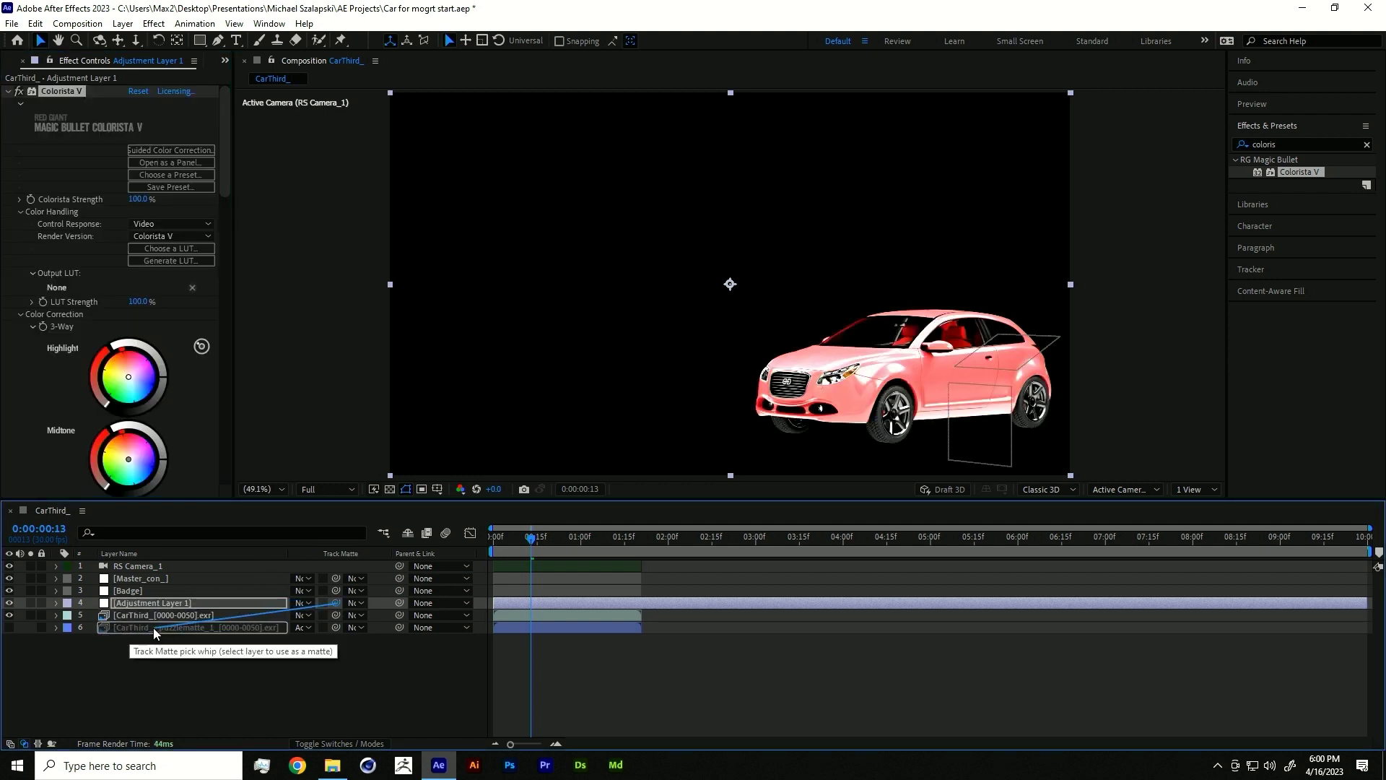
- Regrade the car with Colorista V, ending at Saturation 100% and Hue 62
scroll(195, 396, "down", 10)
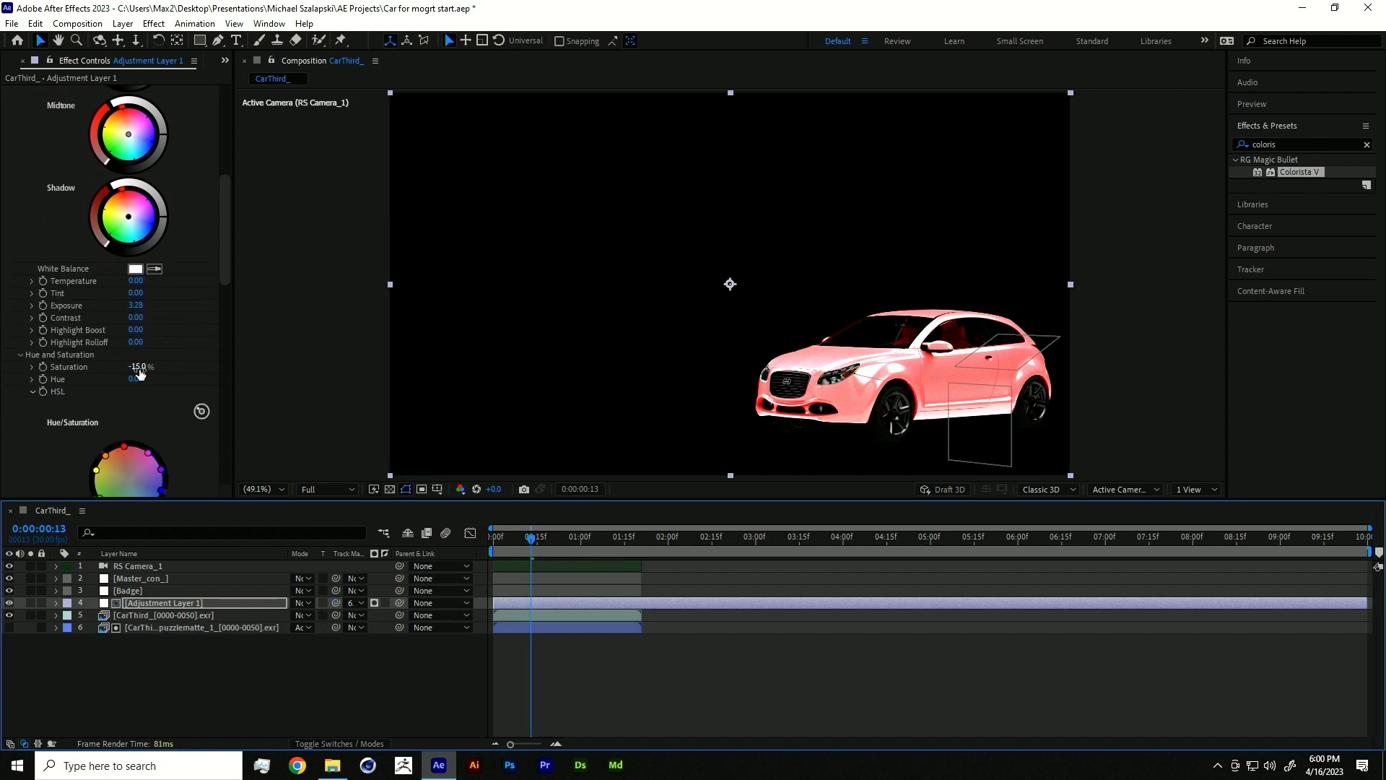
left_click_drag(137, 366, 3, 359)
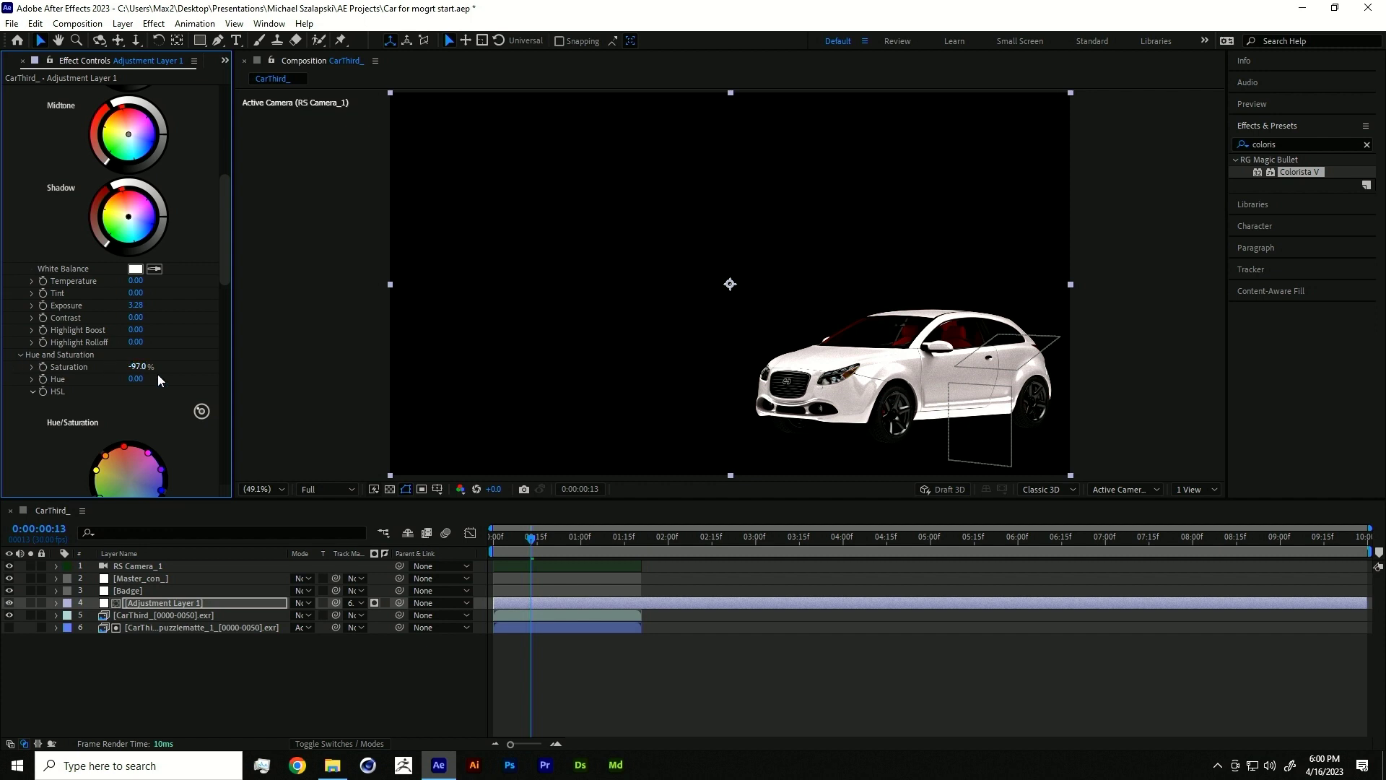
left_click_drag(135, 304, 188, 288)
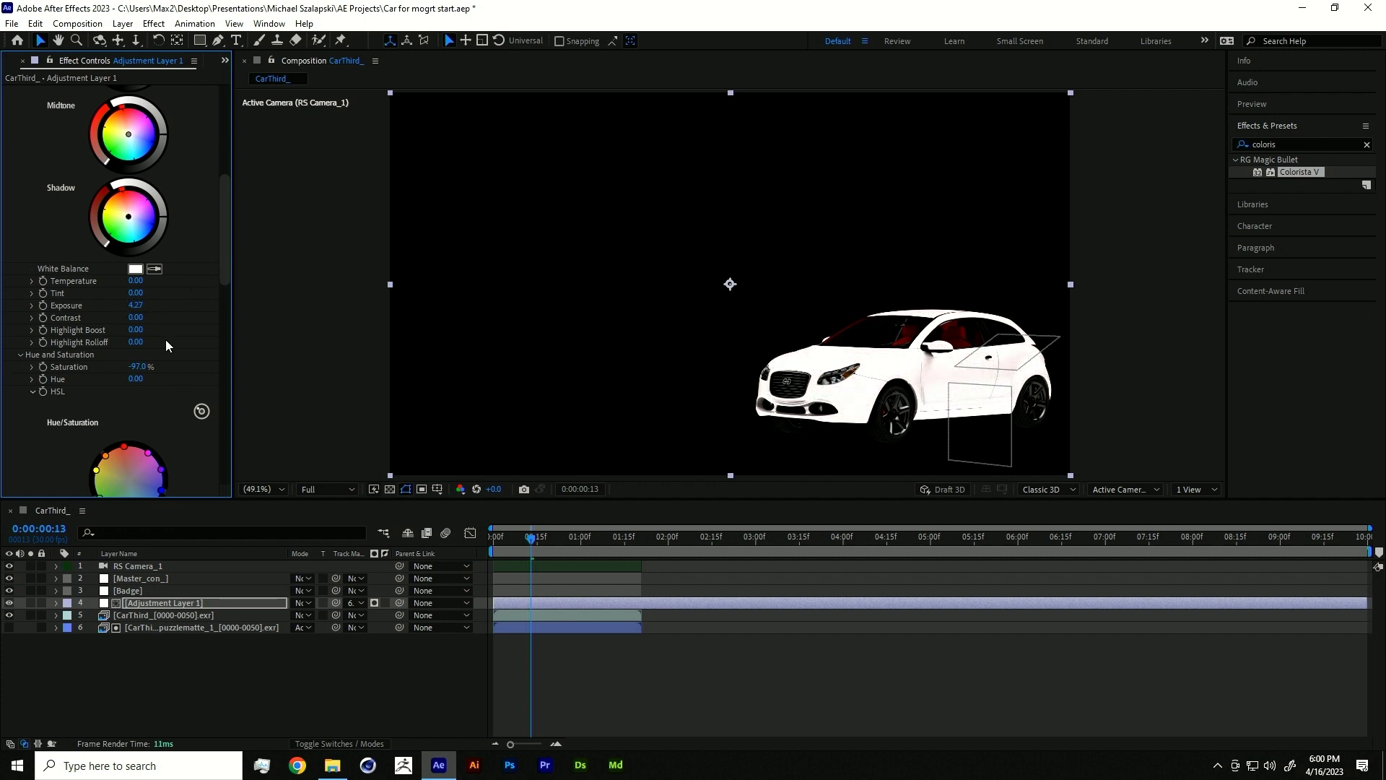
left_click_drag(135, 341, 285, 319)
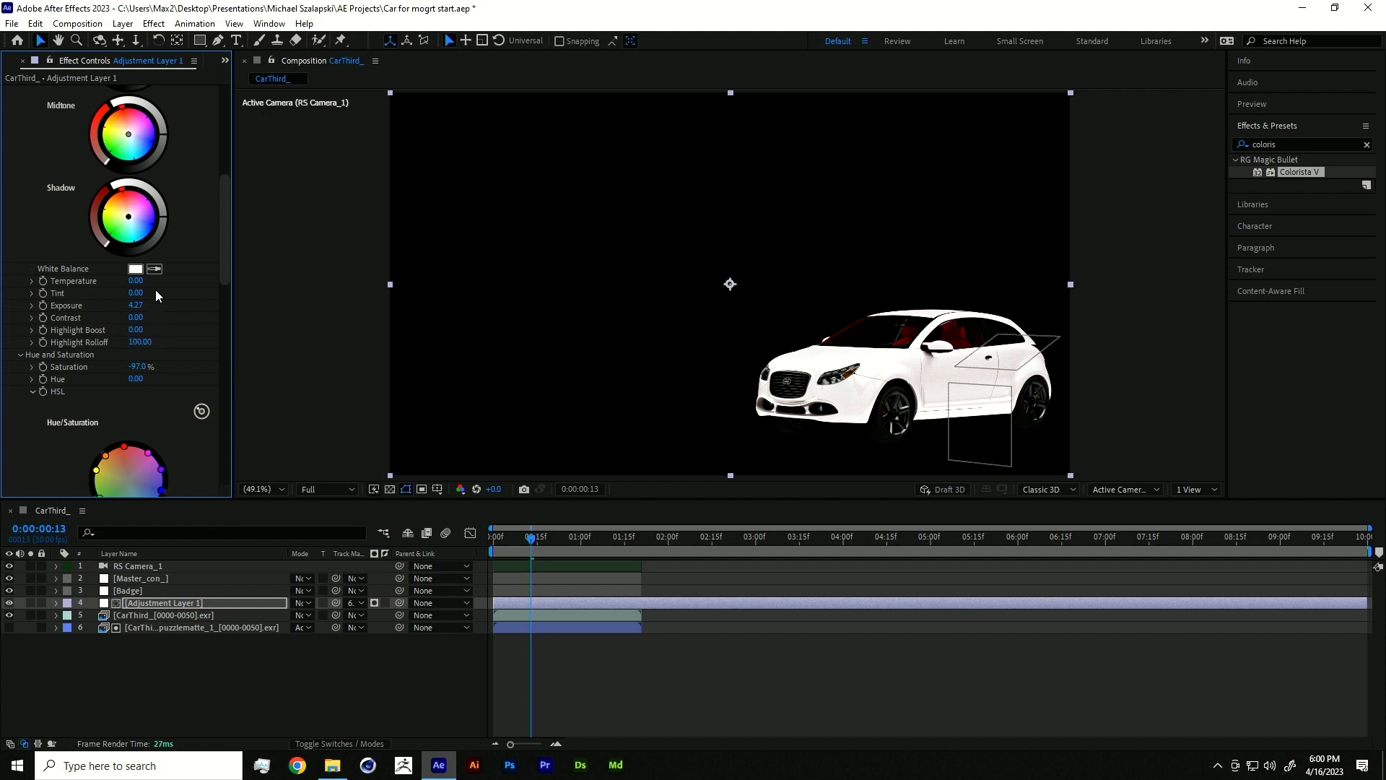
left_click_drag(133, 304, 131, 304)
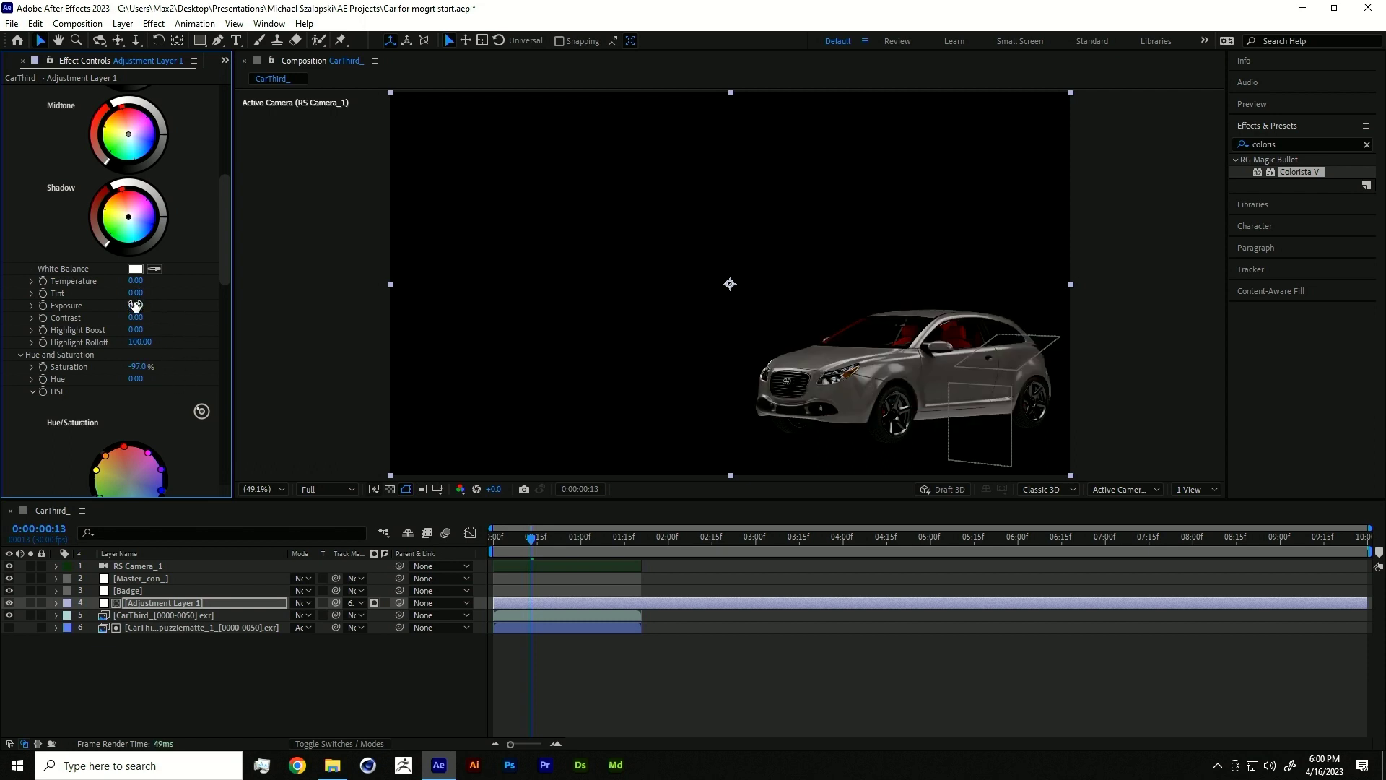
scroll(185, 322, "down", 3)
left_click_drag(138, 274, 337, 249)
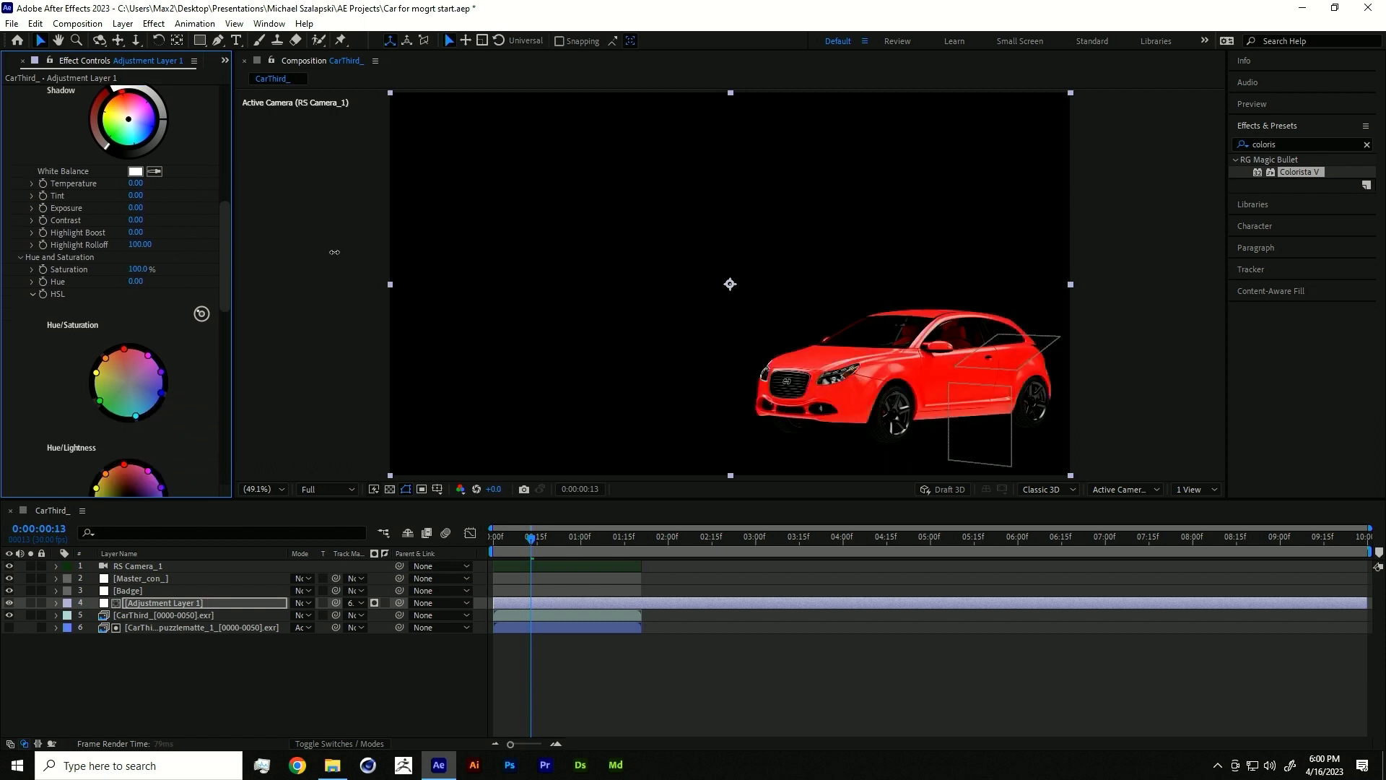
left_click_drag(135, 281, 197, 293)
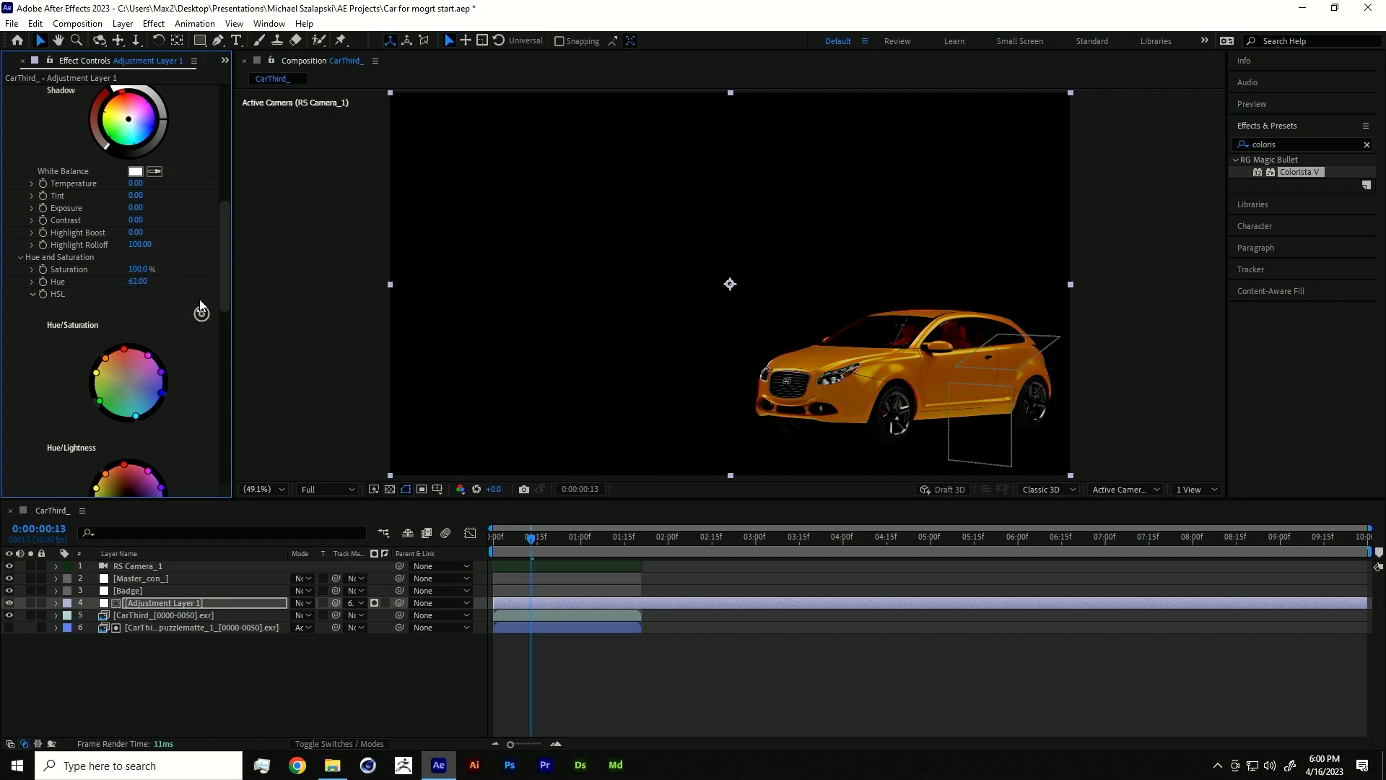
left_click(270, 24)
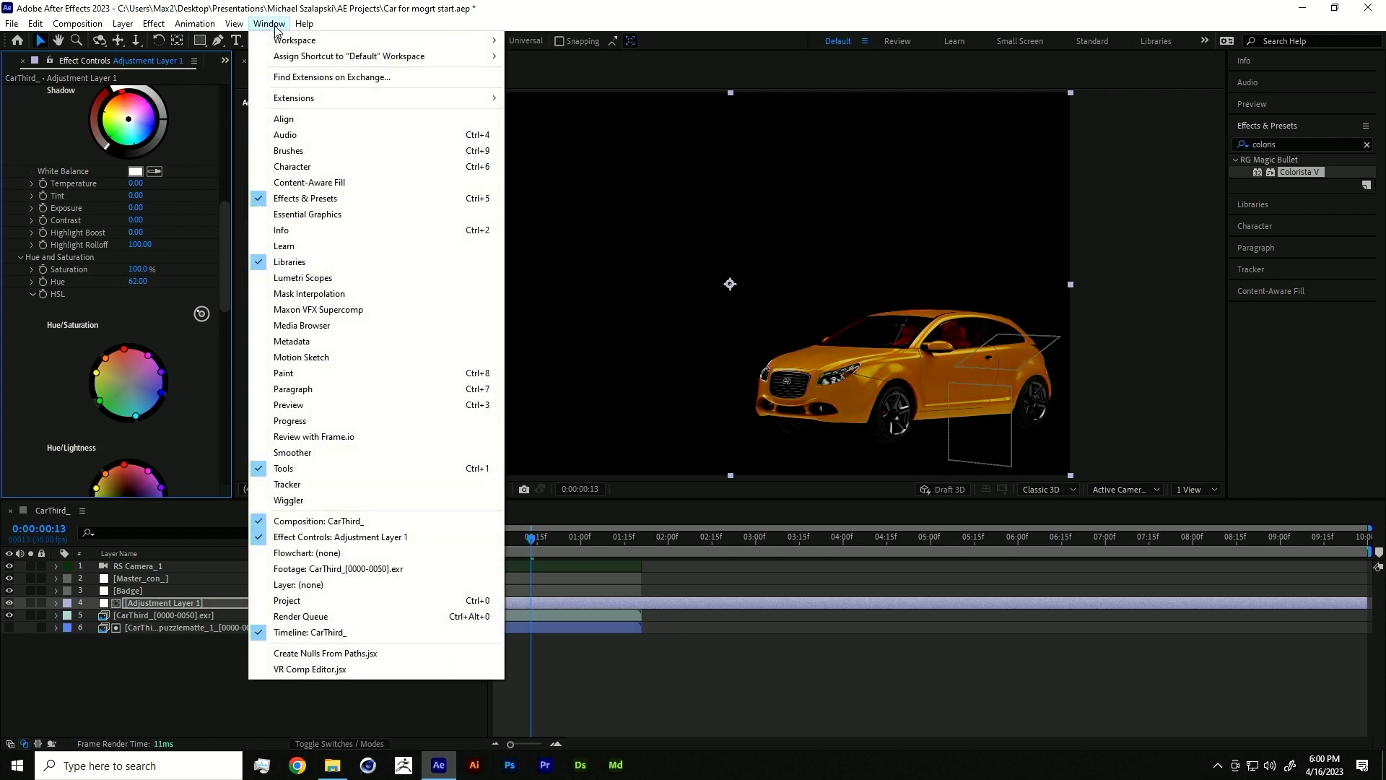
- In Essential Graphics, add Colorista V Saturation as a control named 'Car Saturation'
left_click(307, 215)
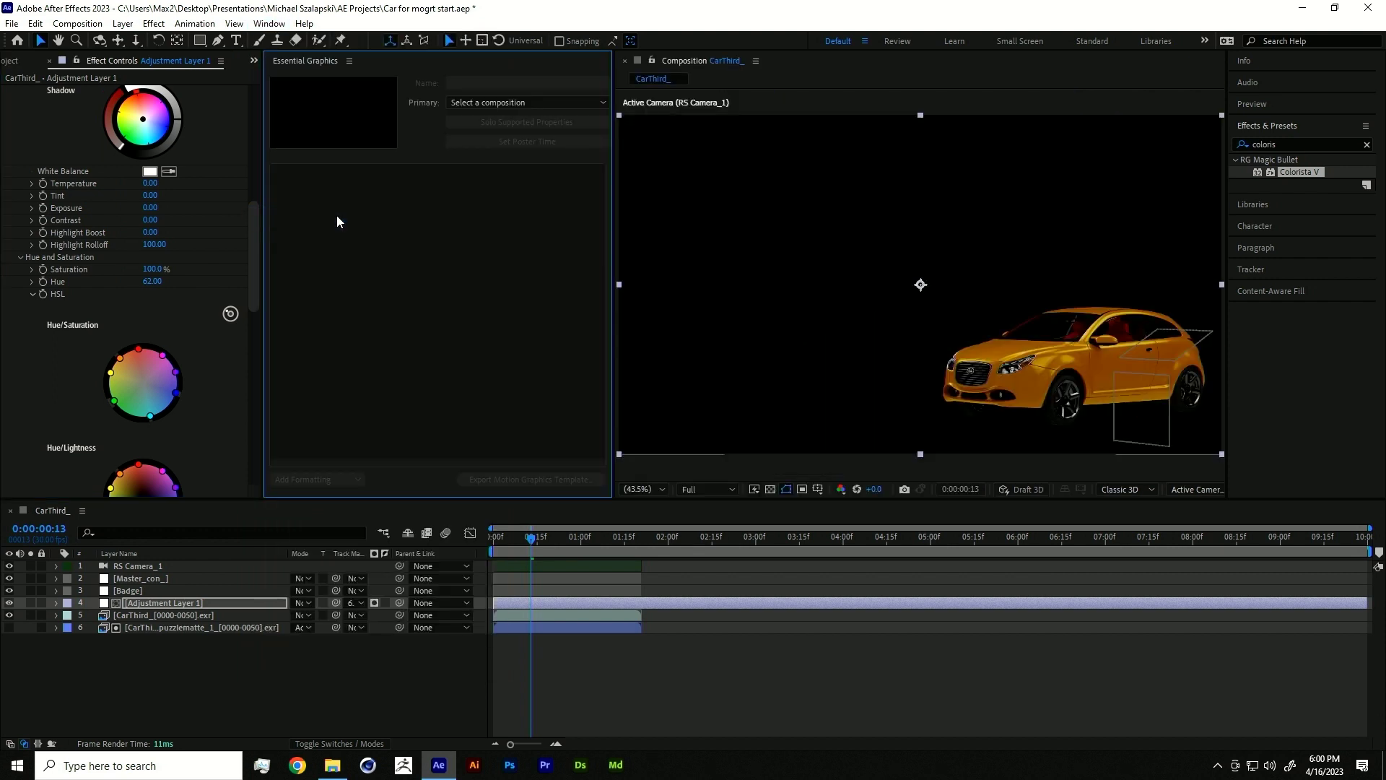
left_click(67, 270)
key("s")
key("s")
scroll(216, 649, "down", 5)
left_click(158, 595)
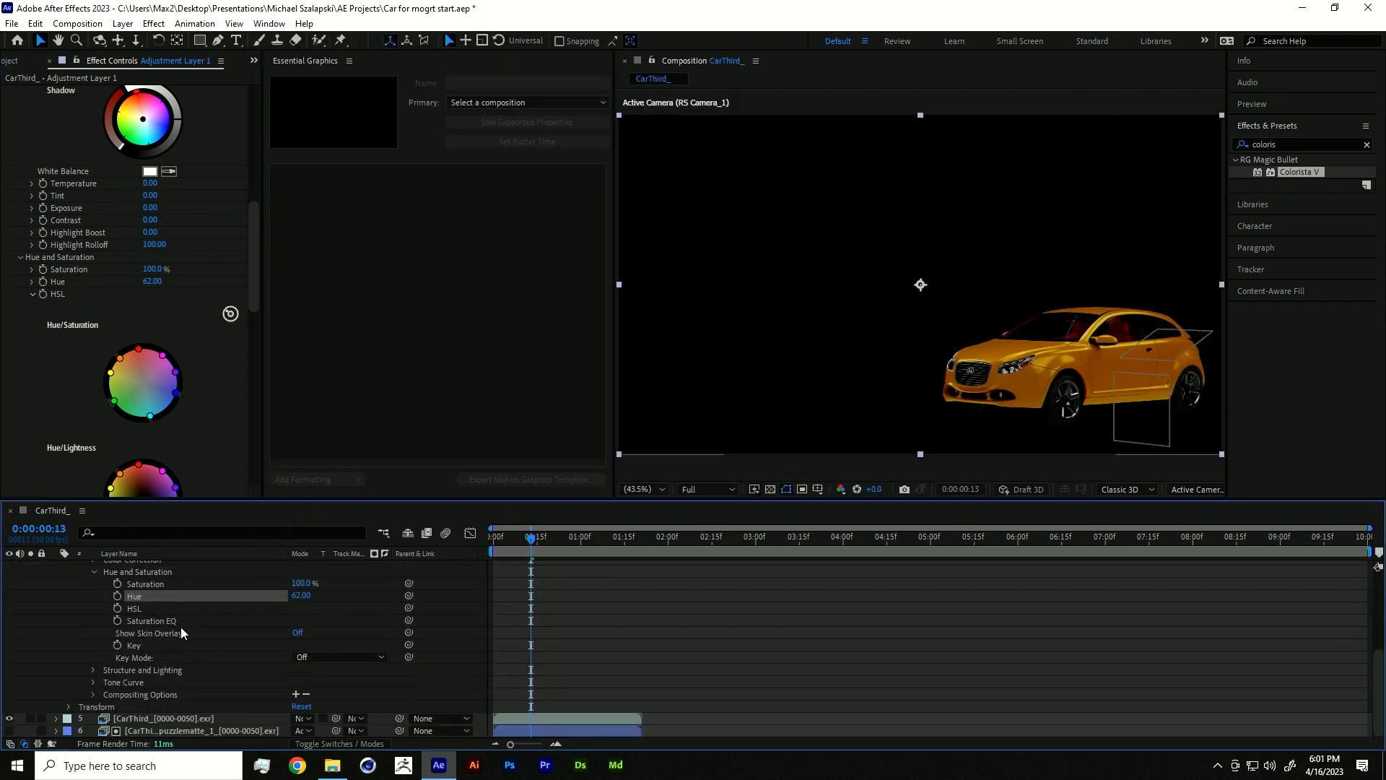
left_click(140, 583)
left_click_drag(140, 584, 327, 168)
left_click(326, 176)
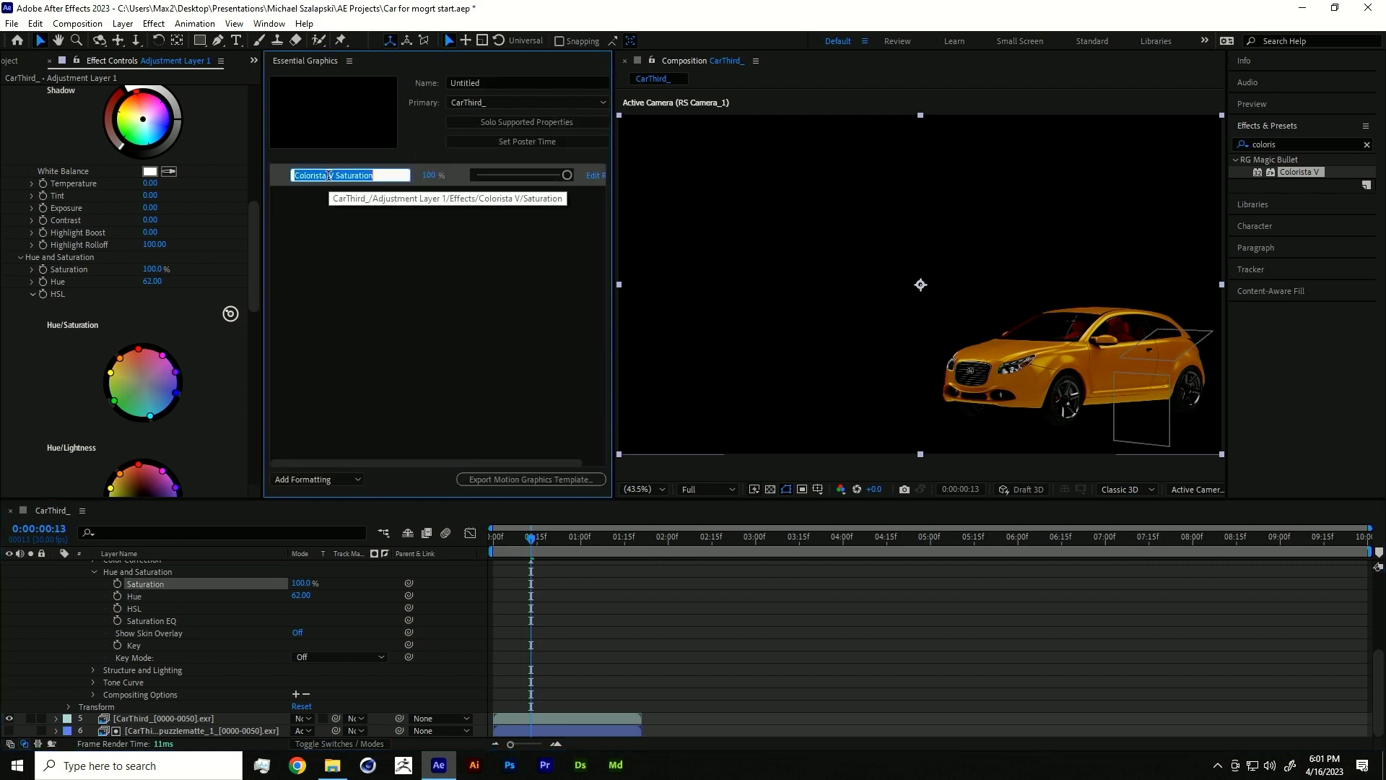
key("BackSpace")
type("Car Saturation")
key("Return")
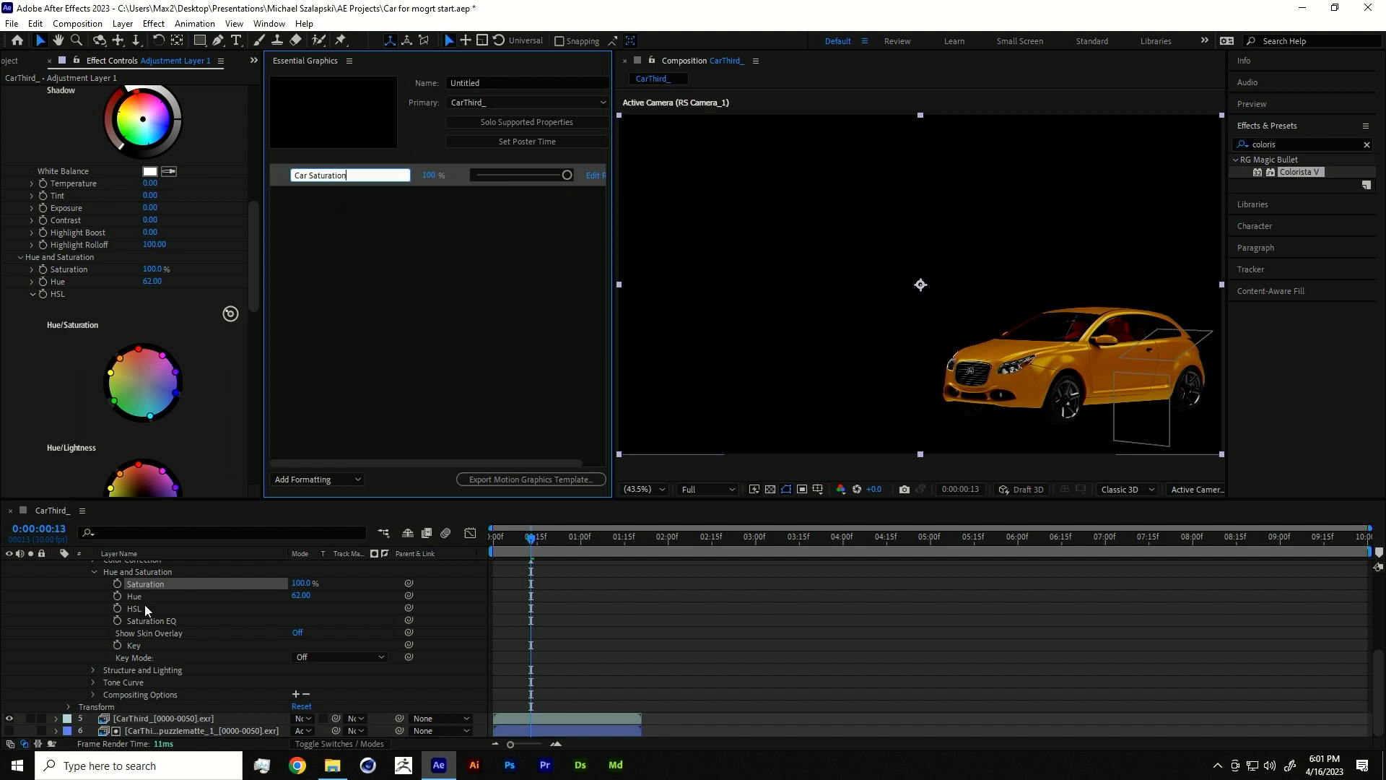
- Add Hue as an Essential Graphics control named 'Car Hue'
left_click_drag(141, 596, 364, 419)
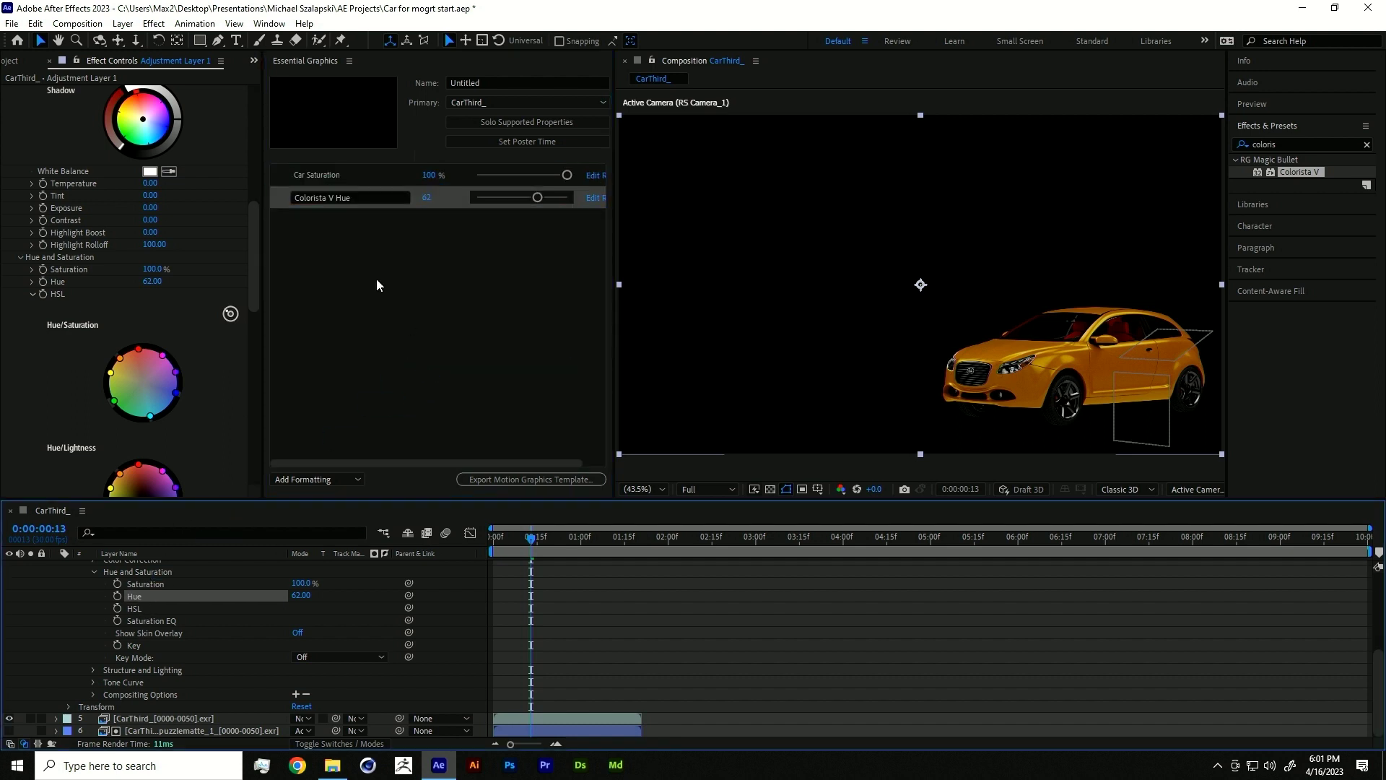
left_click(381, 193)
type("Car Hue")
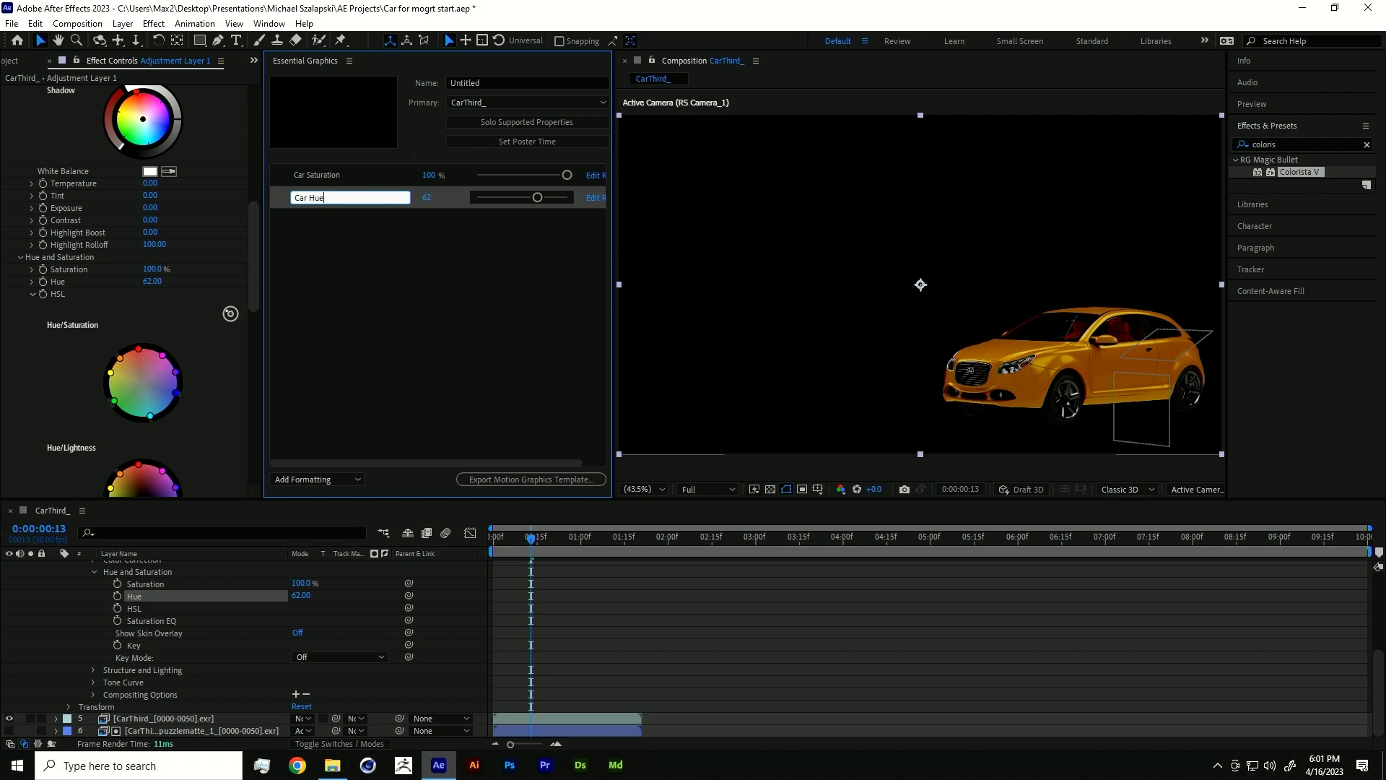
scroll(164, 615, "up", 4)
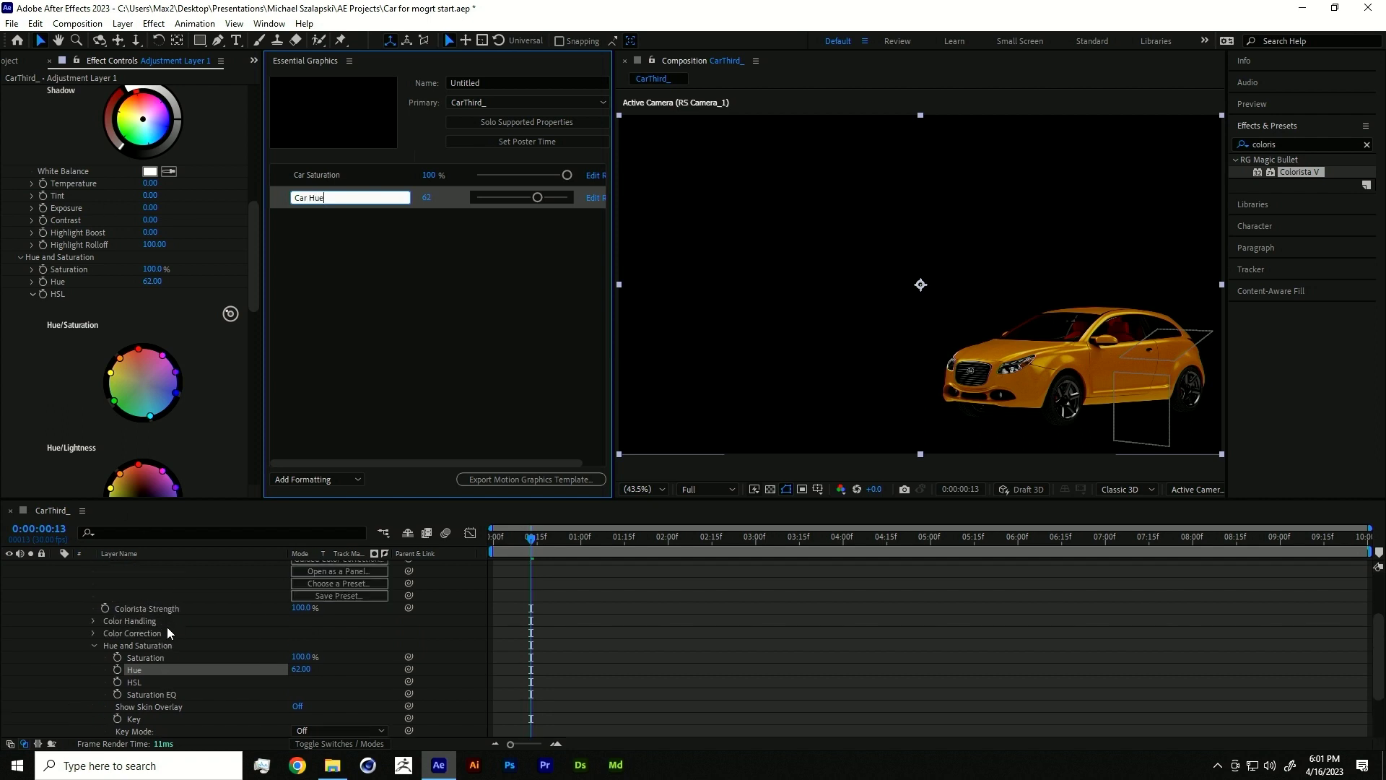
scroll(168, 628, "down", 4)
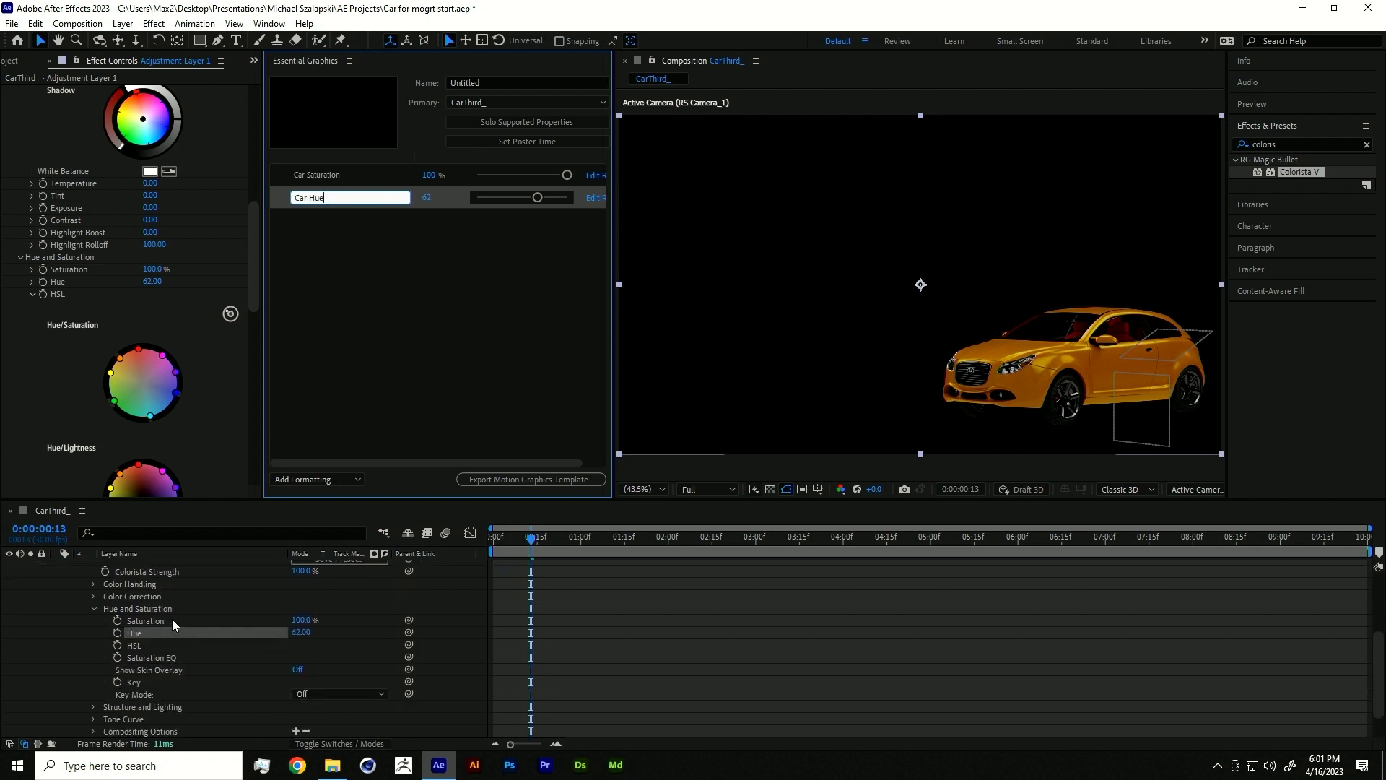
left_click(68, 207)
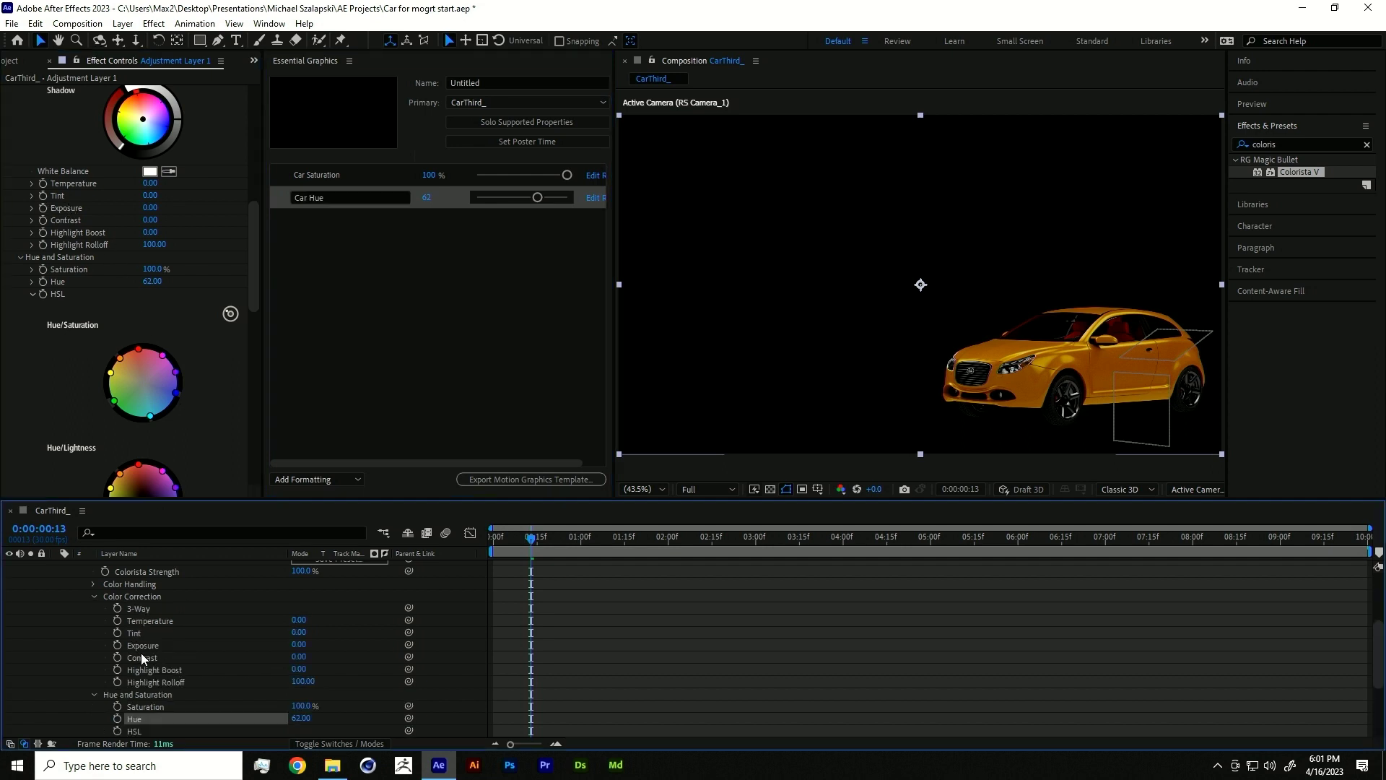
- Add Exposure as an Essential Graphics control named 'Car Lightness'
left_click_drag(139, 642, 237, 223)
left_click(365, 227)
type("Car Exposure")
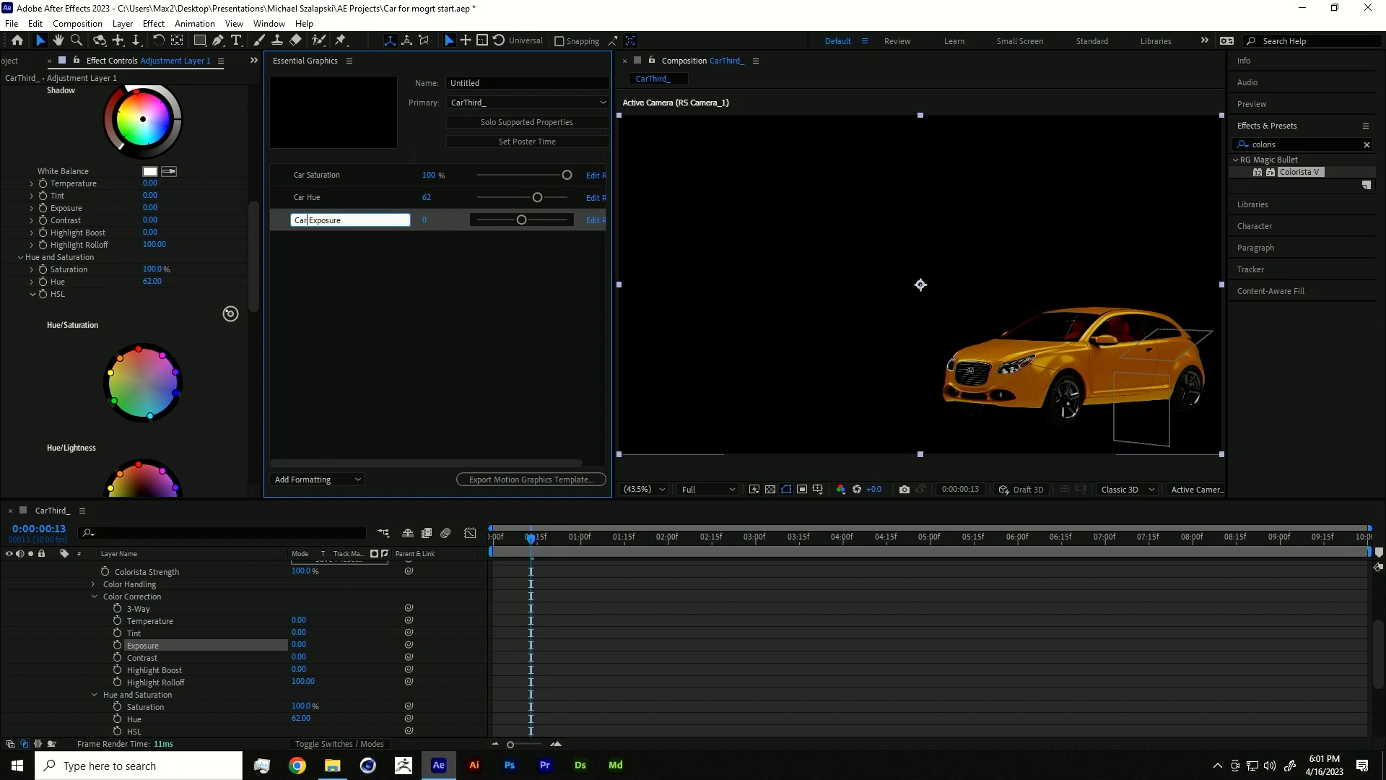
key("shift+End")
type("Bri")
key("BackSpace")
key("BackSpace")
type("Lighne")
key("BackSpace")
key("BackSpace")
type("teess")
left_click(350, 296)
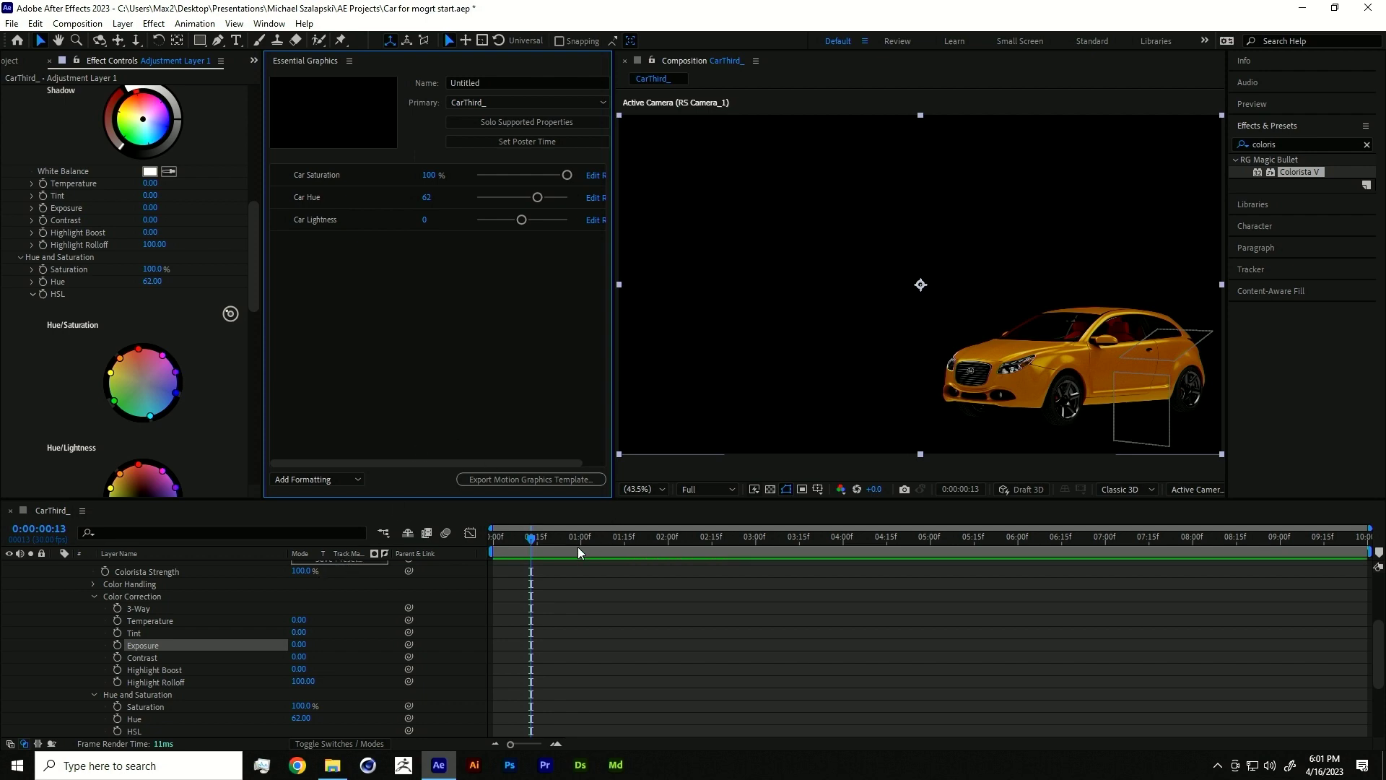
- At 1:12, create a text layer on the car set in Coquette Bold
left_click_drag(578, 537, 619, 538)
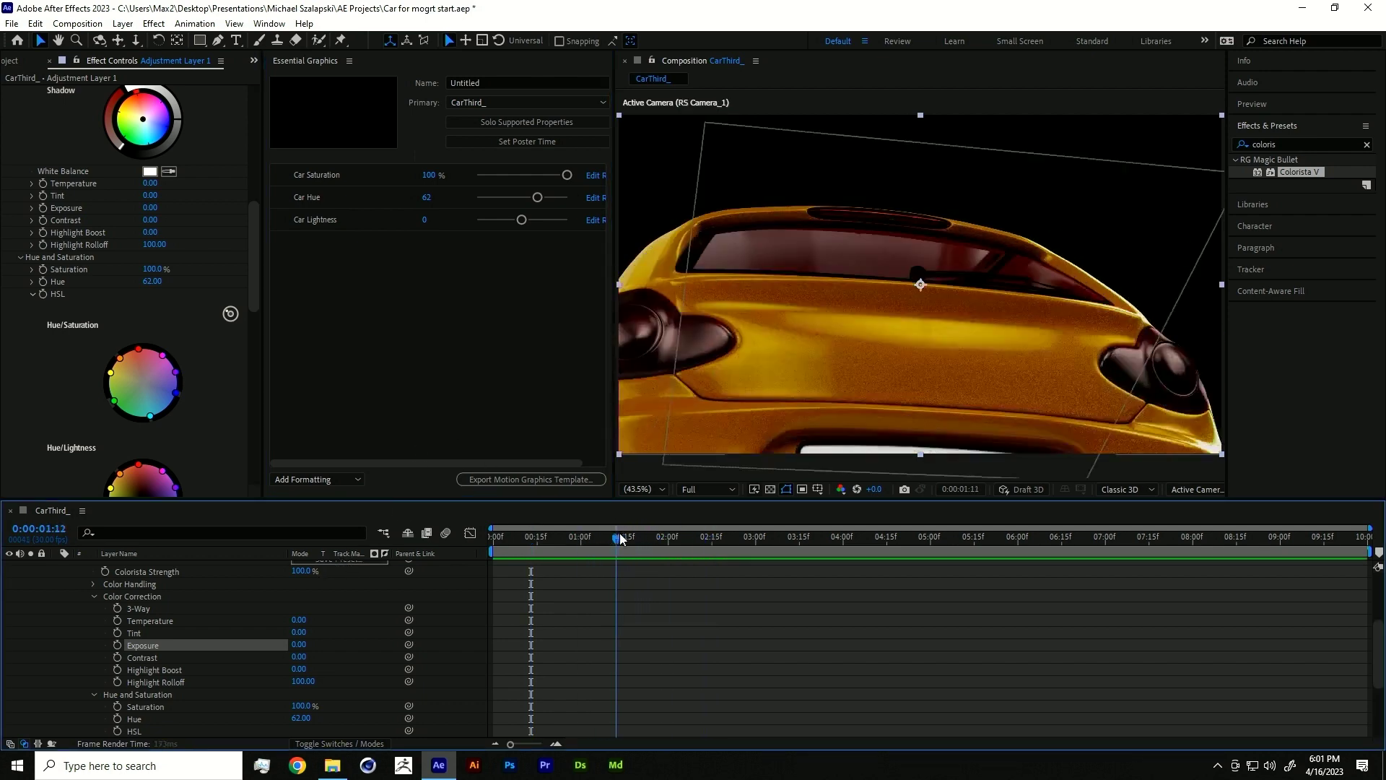
scroll(209, 627, "up", 3)
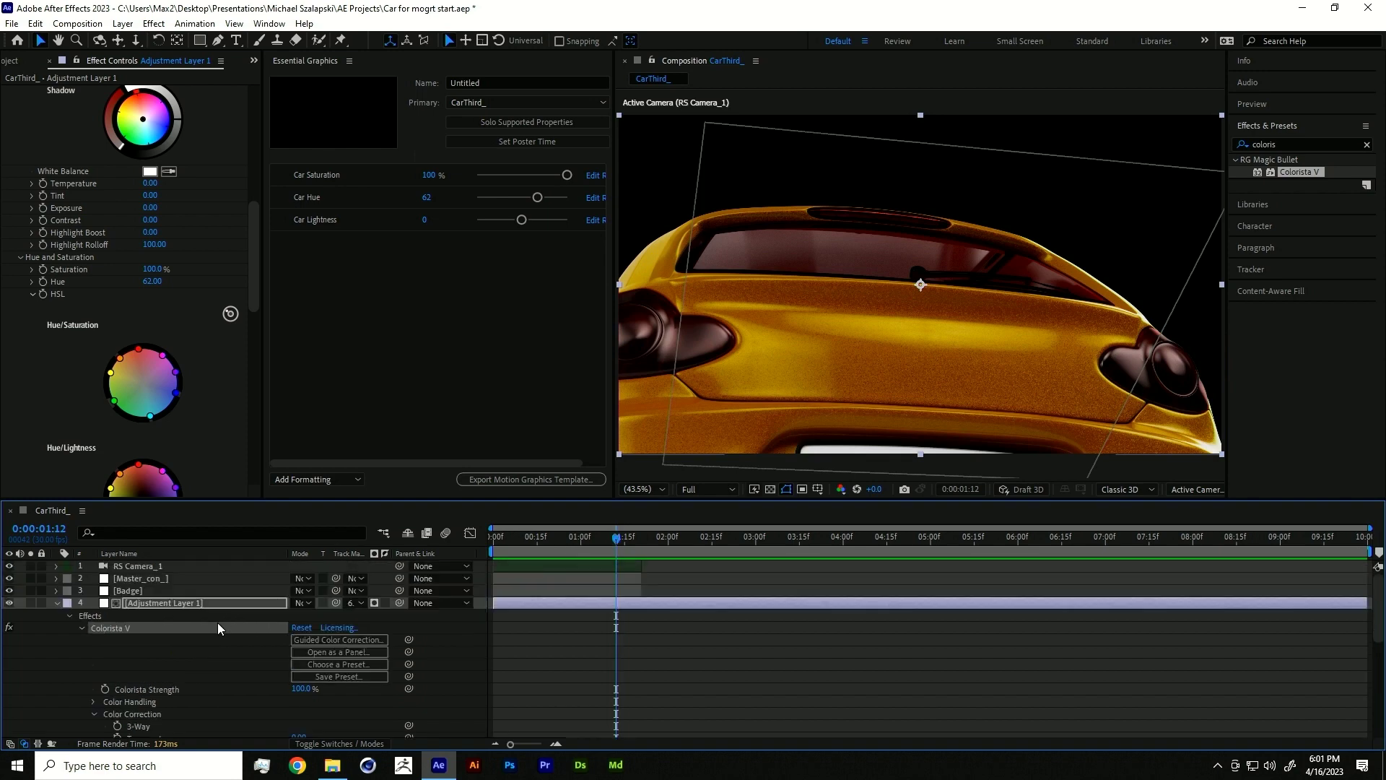
left_click(236, 40)
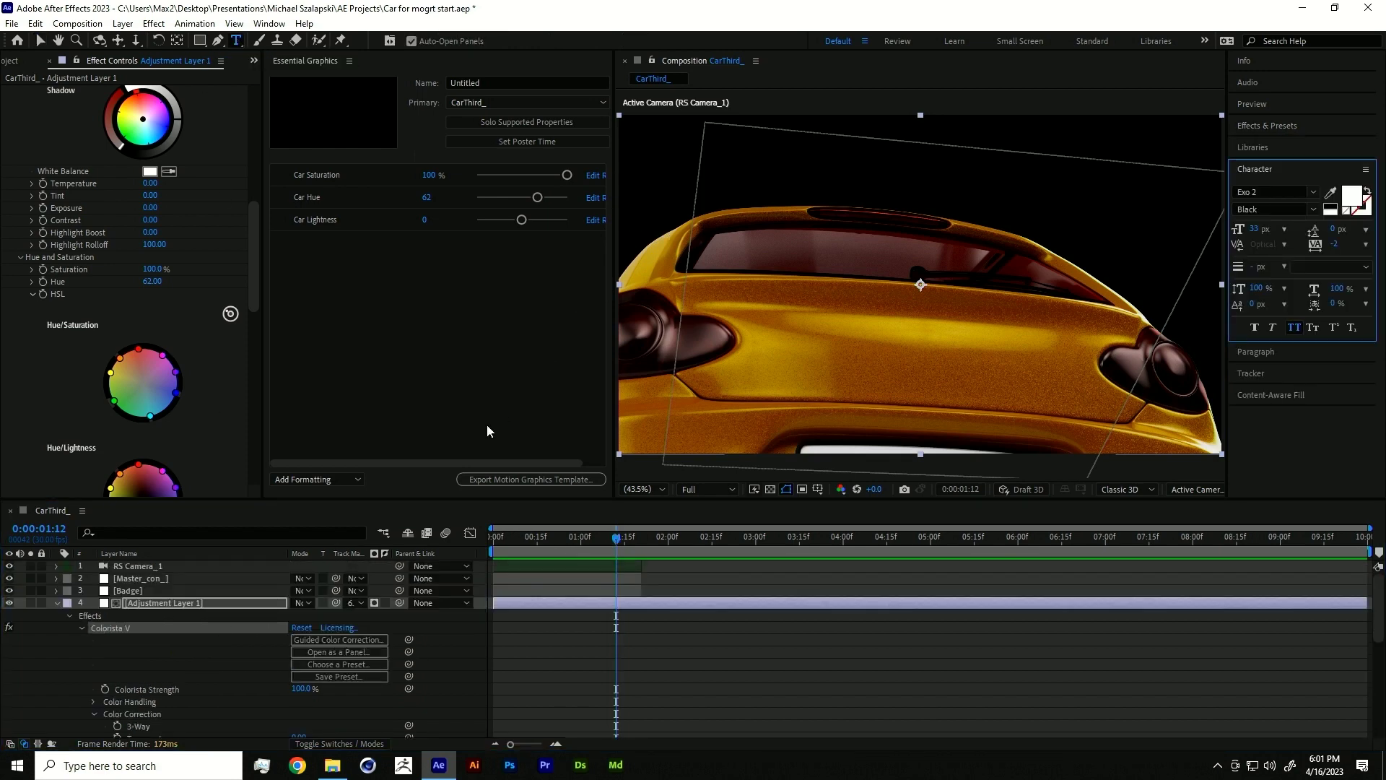
scroll(123, 617, "down", 1)
scroll(131, 622, "up", 1)
left_click(801, 331)
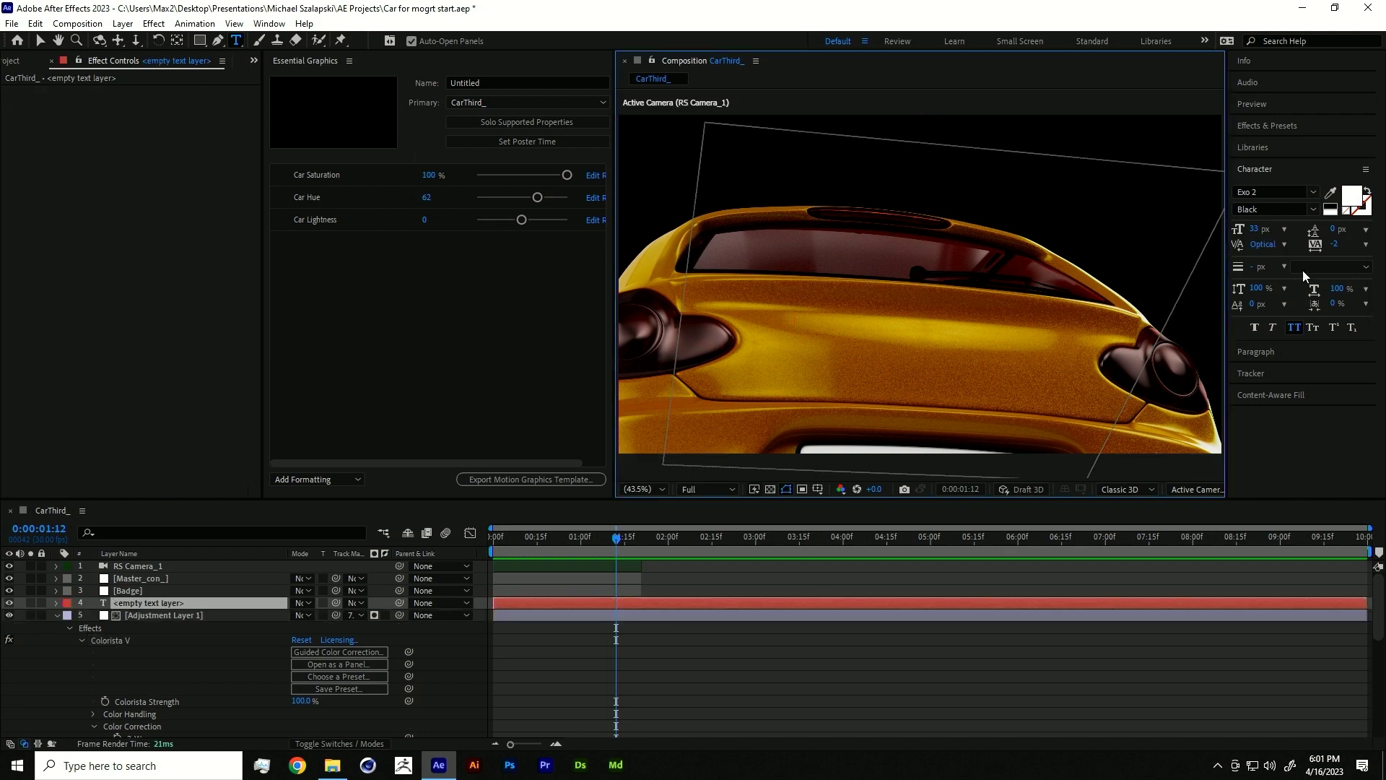
left_click(1276, 192)
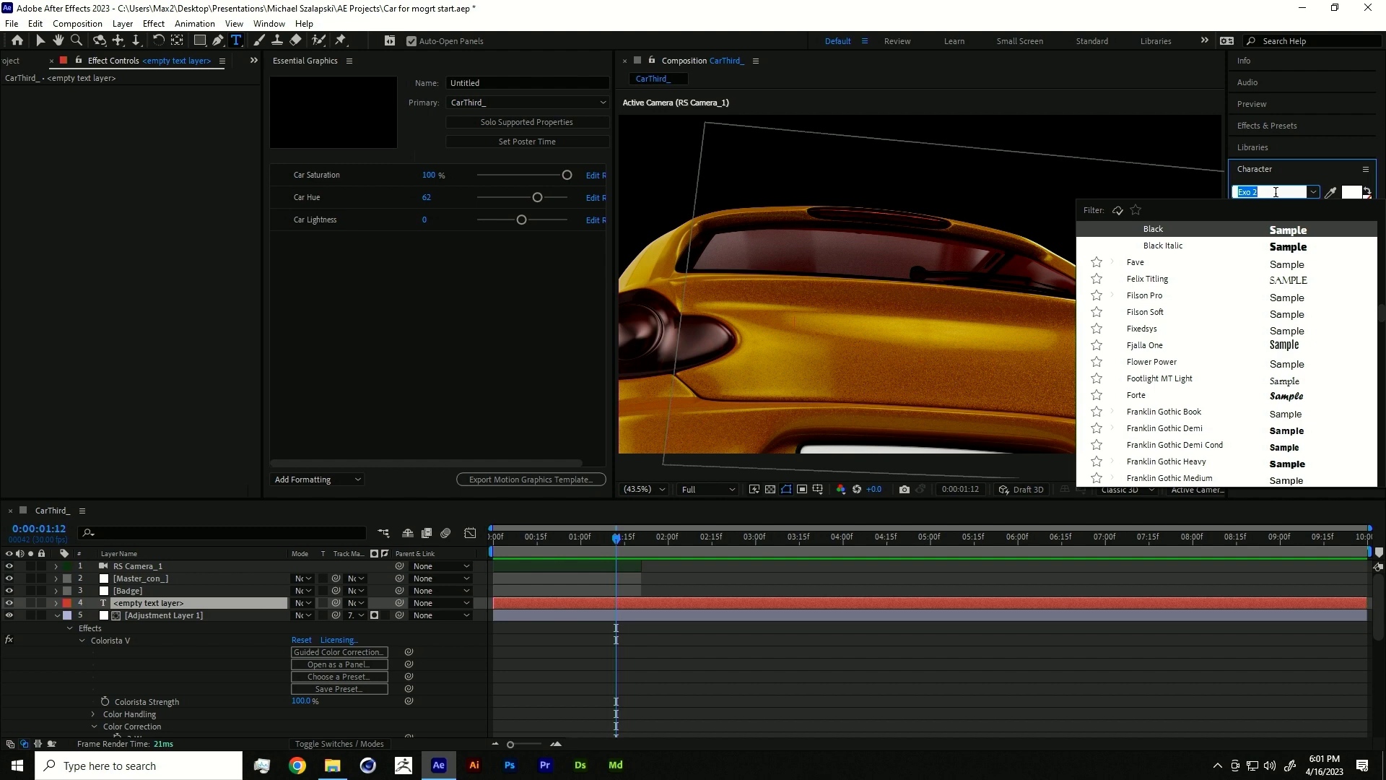
type("coqu")
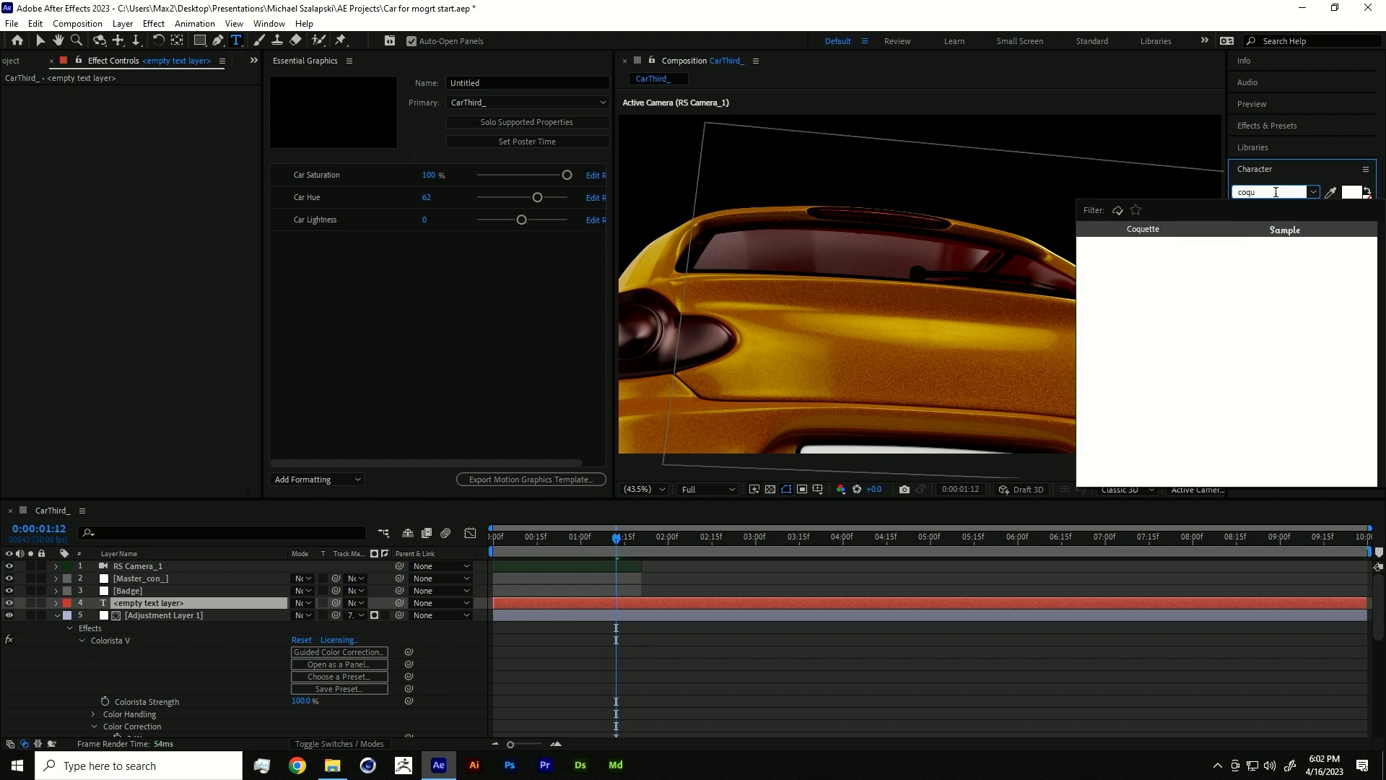
key("Return")
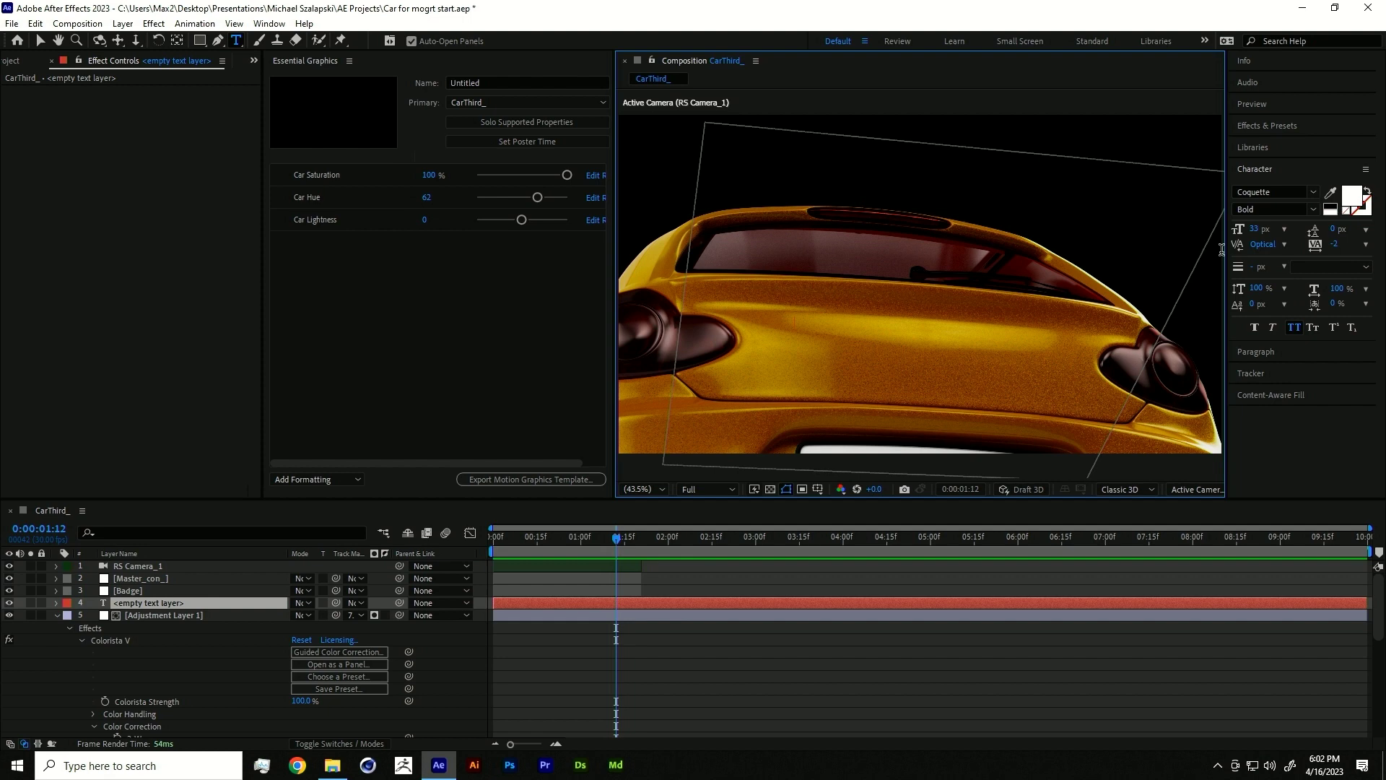
- Type 'Vern' in mixed case with All Caps off and make the layer 3D
type("Vern")
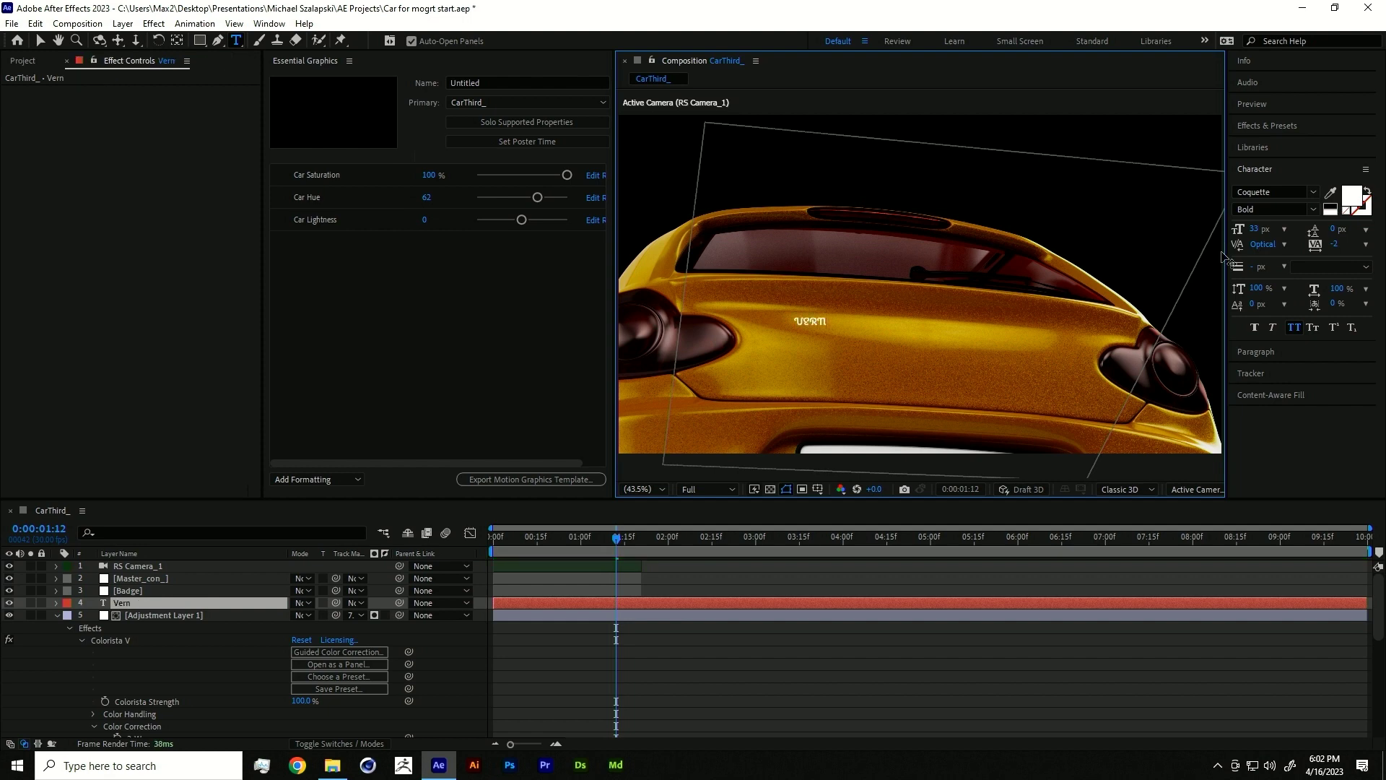
key("BackSpace")
key("BackSpace")
key("BackSpace")
left_click(1294, 327)
type("ern")
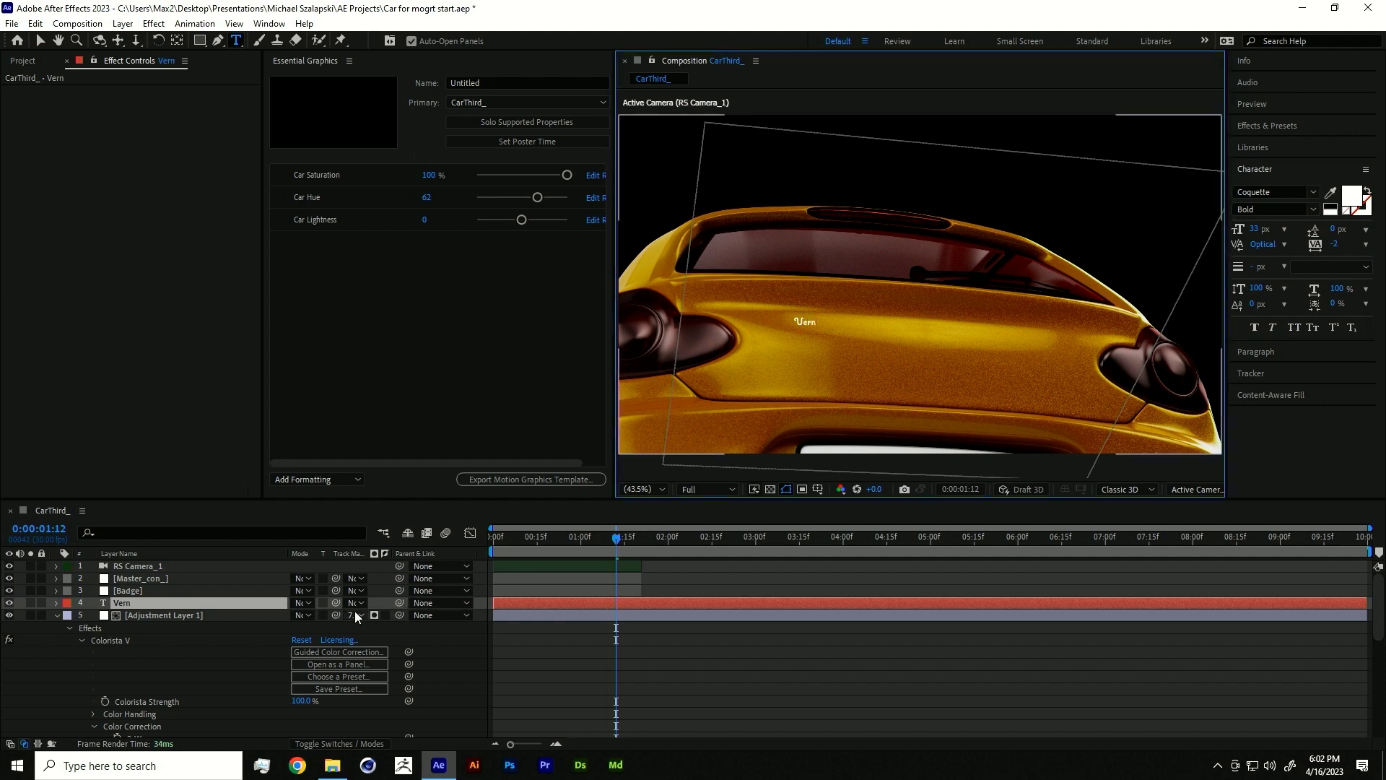
left_click(383, 596)
left_click(226, 602)
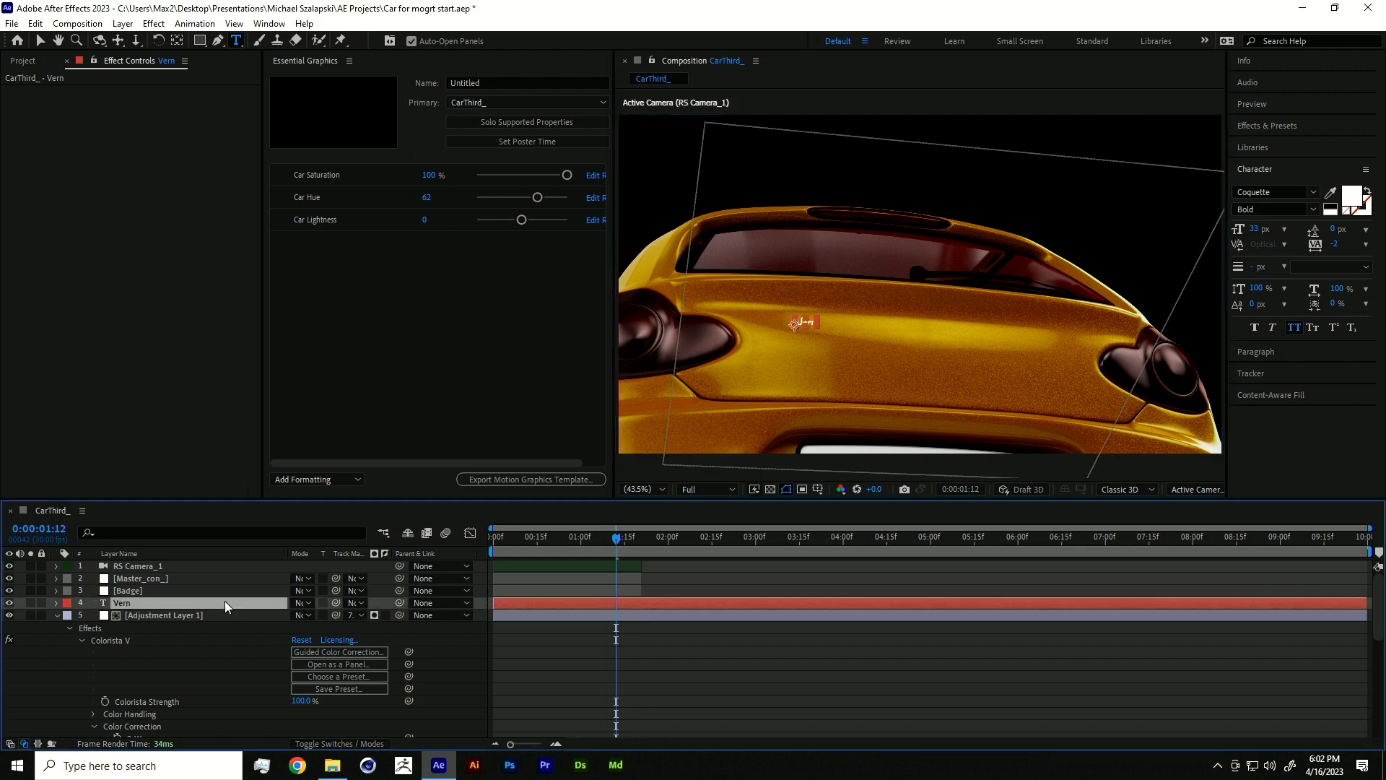
key("F4")
left_click(371, 601)
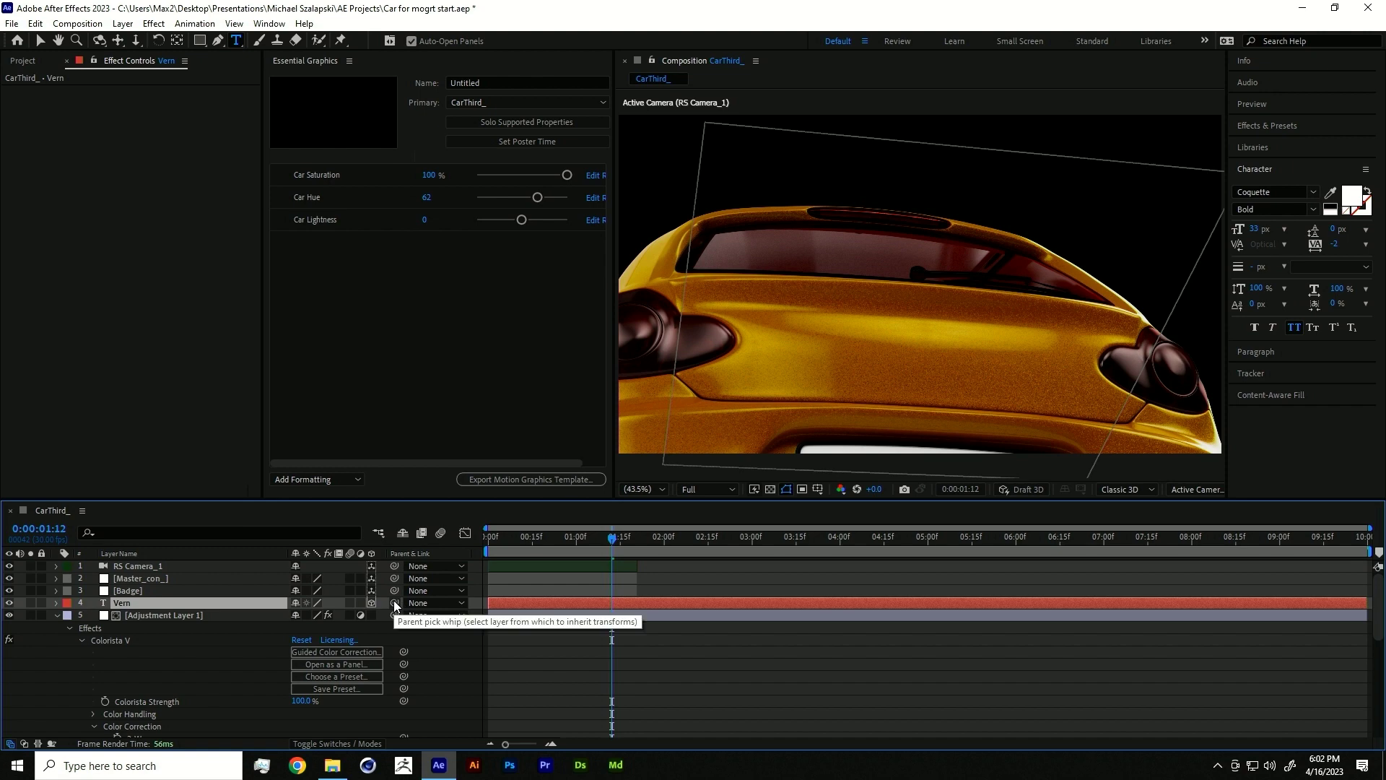
- Parent Vern to the Badge layer, center-align it, and set its X rotation to -90°
left_click_drag(394, 605, 189, 594)
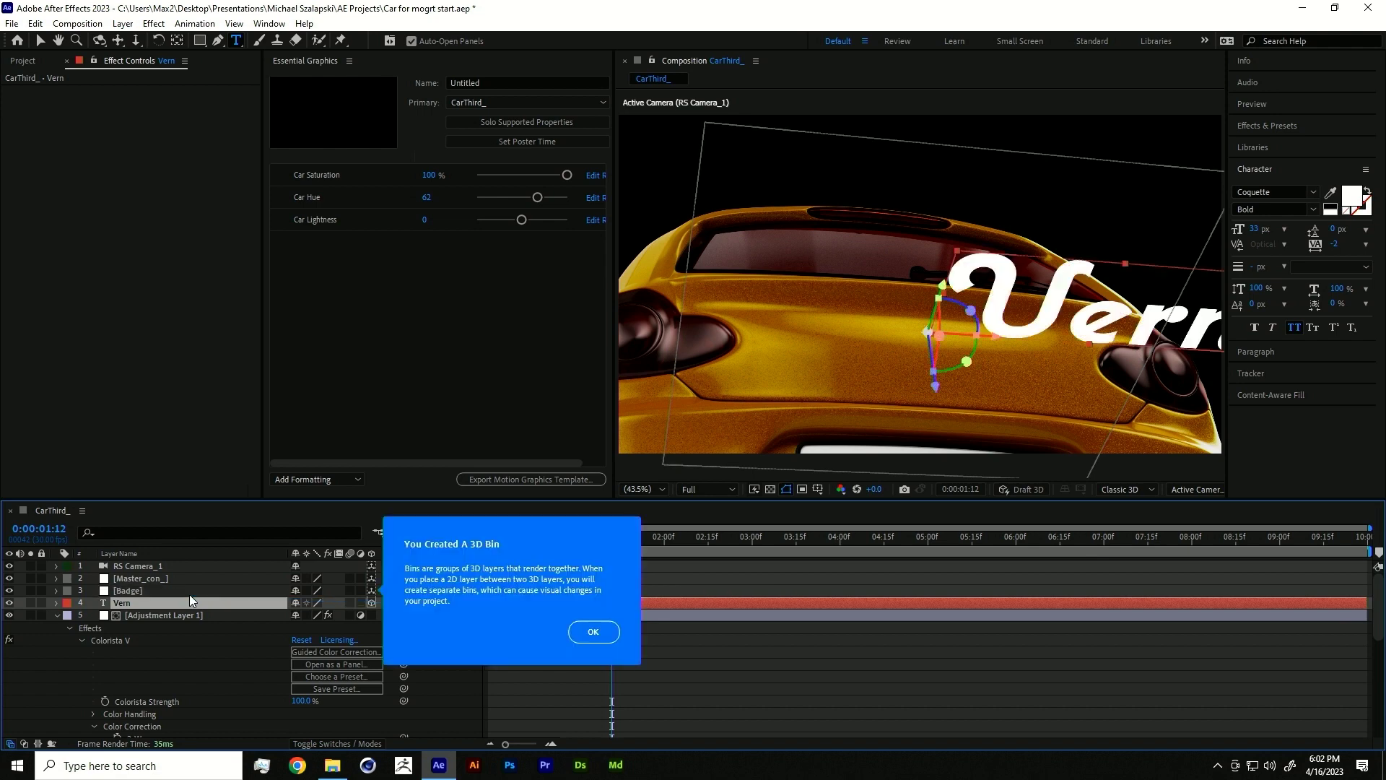
left_click(597, 633)
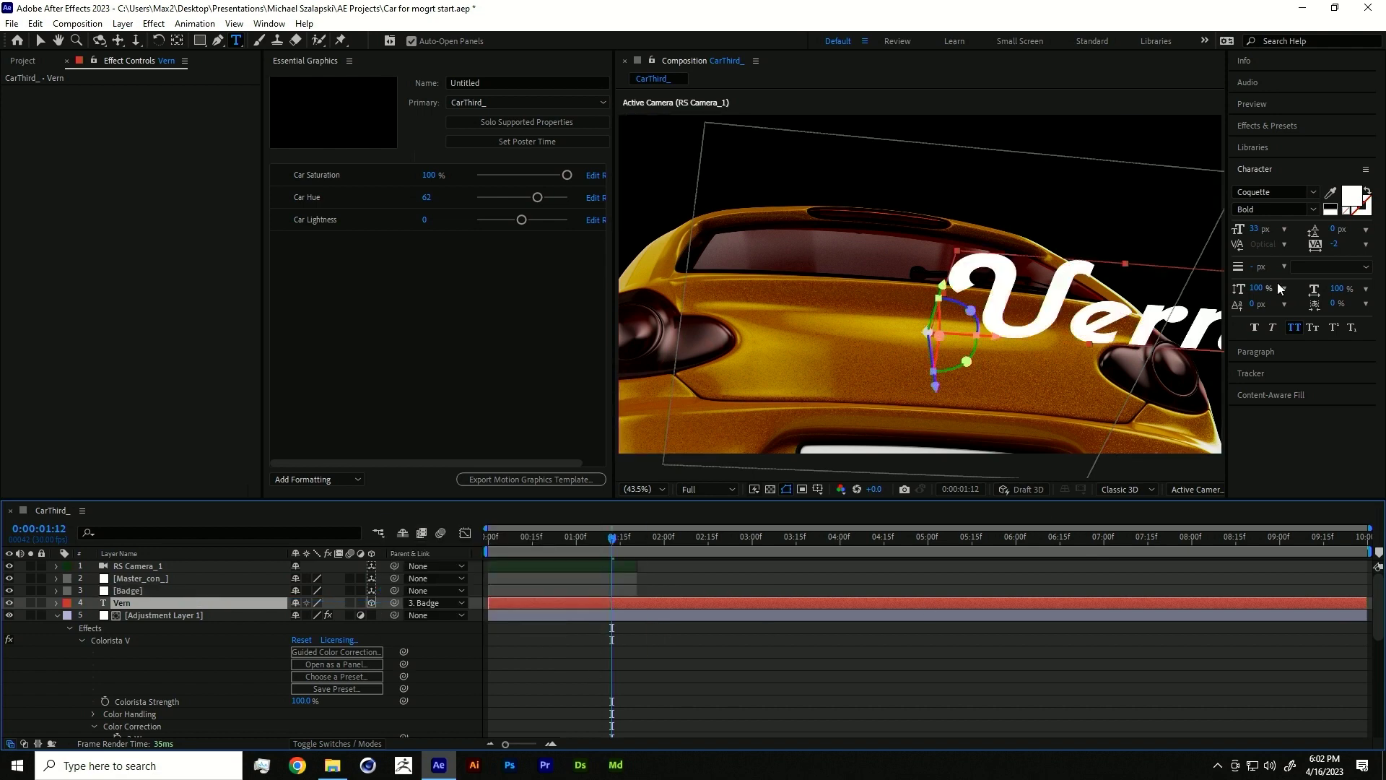
left_click(1274, 355)
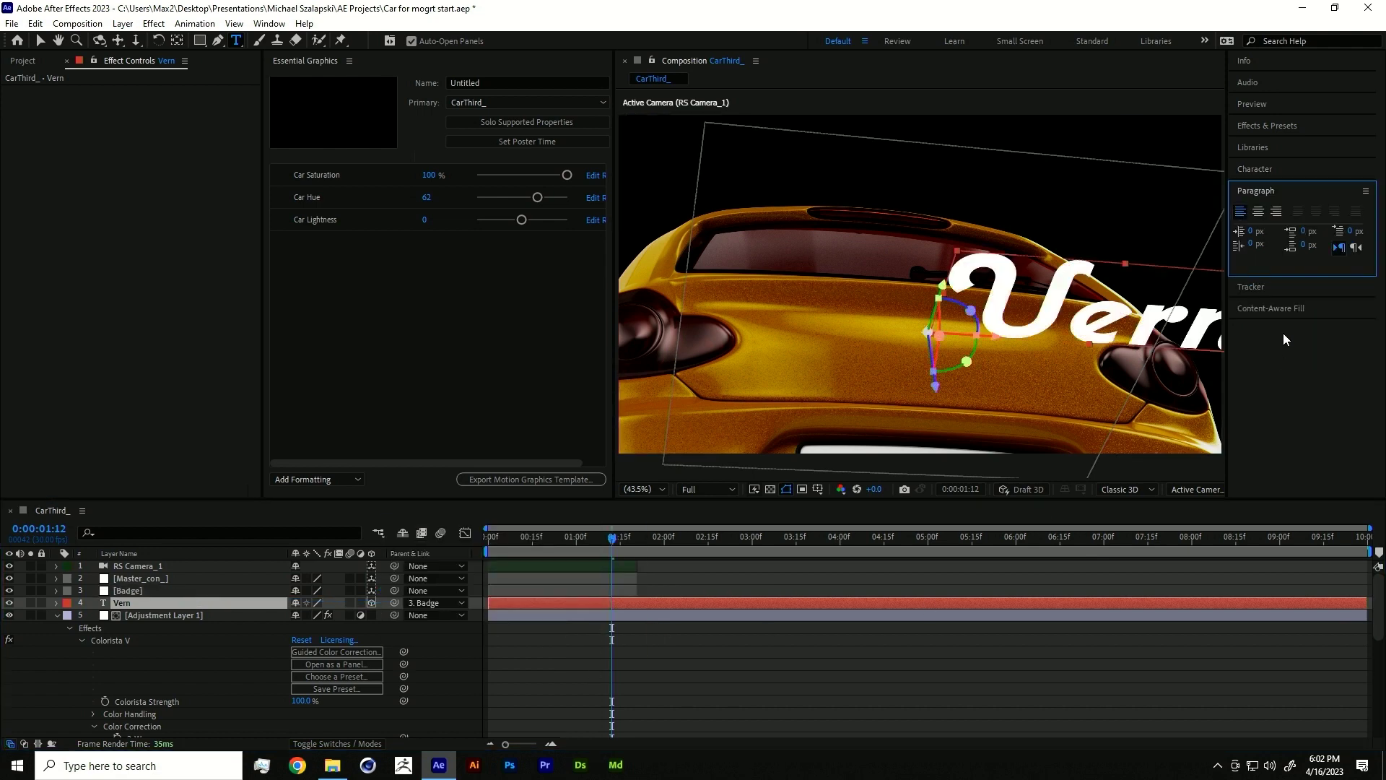
left_click(1260, 211)
key("r")
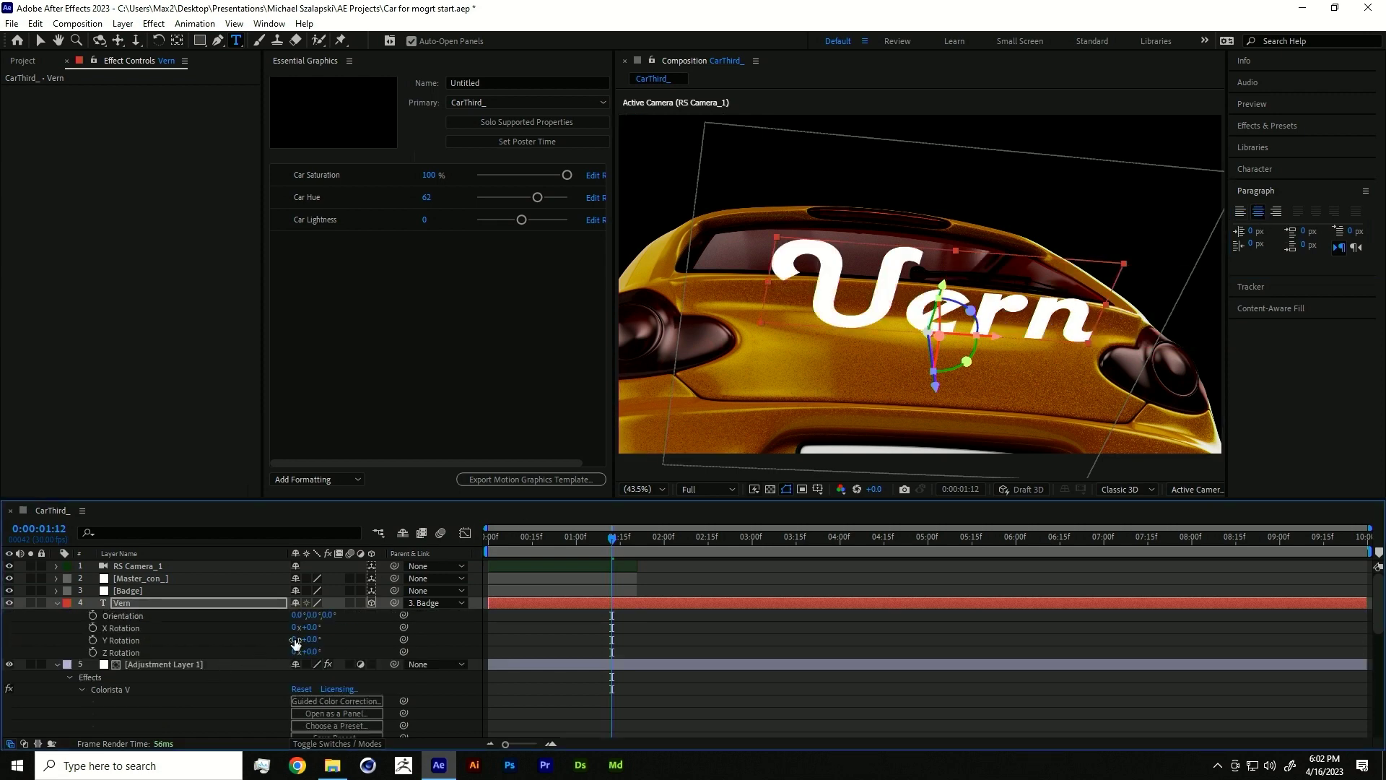
mouse_move(312, 627)
left_mouse_down()
mouse_move(293, 614)
mouse_move(306, 625)
left_mouse_up()
left_click(312, 627)
type("-90")
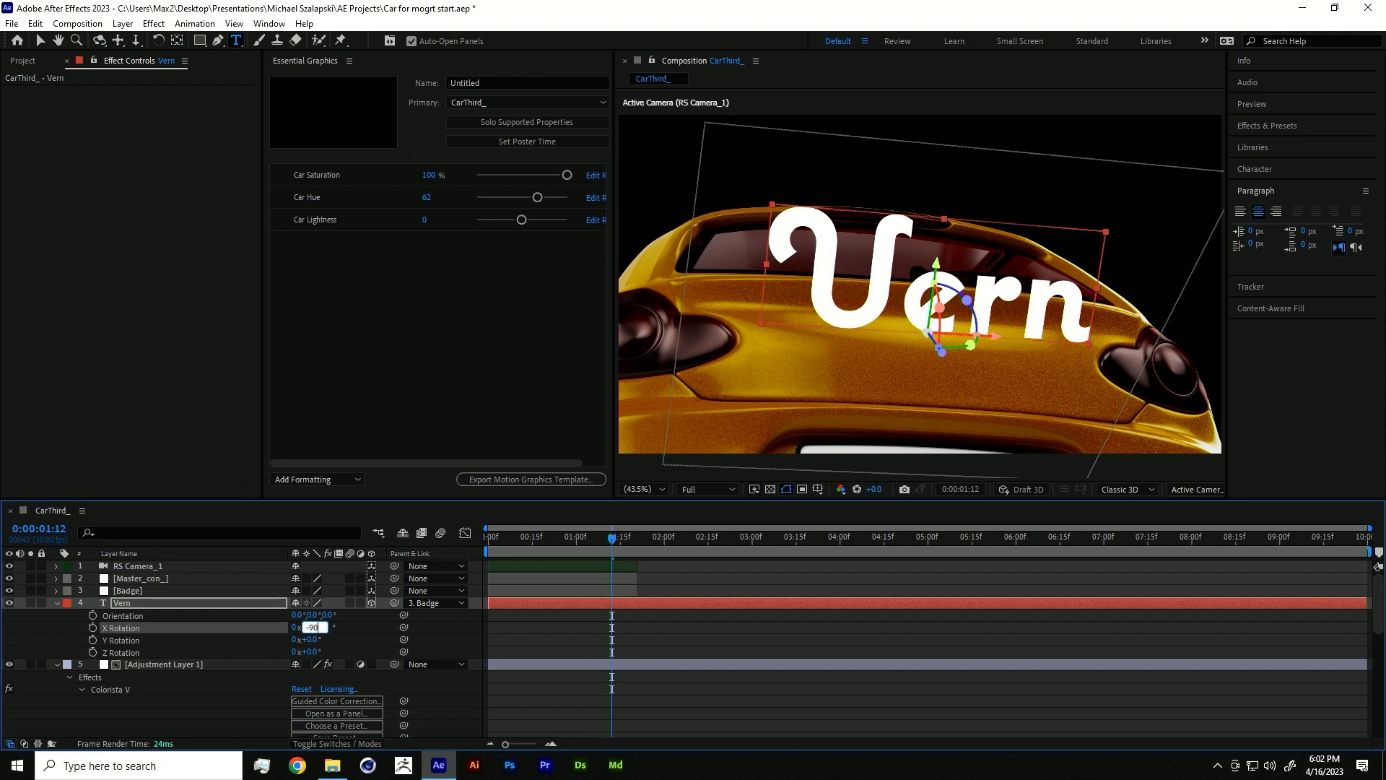
key("Return")
- Scale Vern to 27% and trim its in point to 0:00:01:06
key("s")
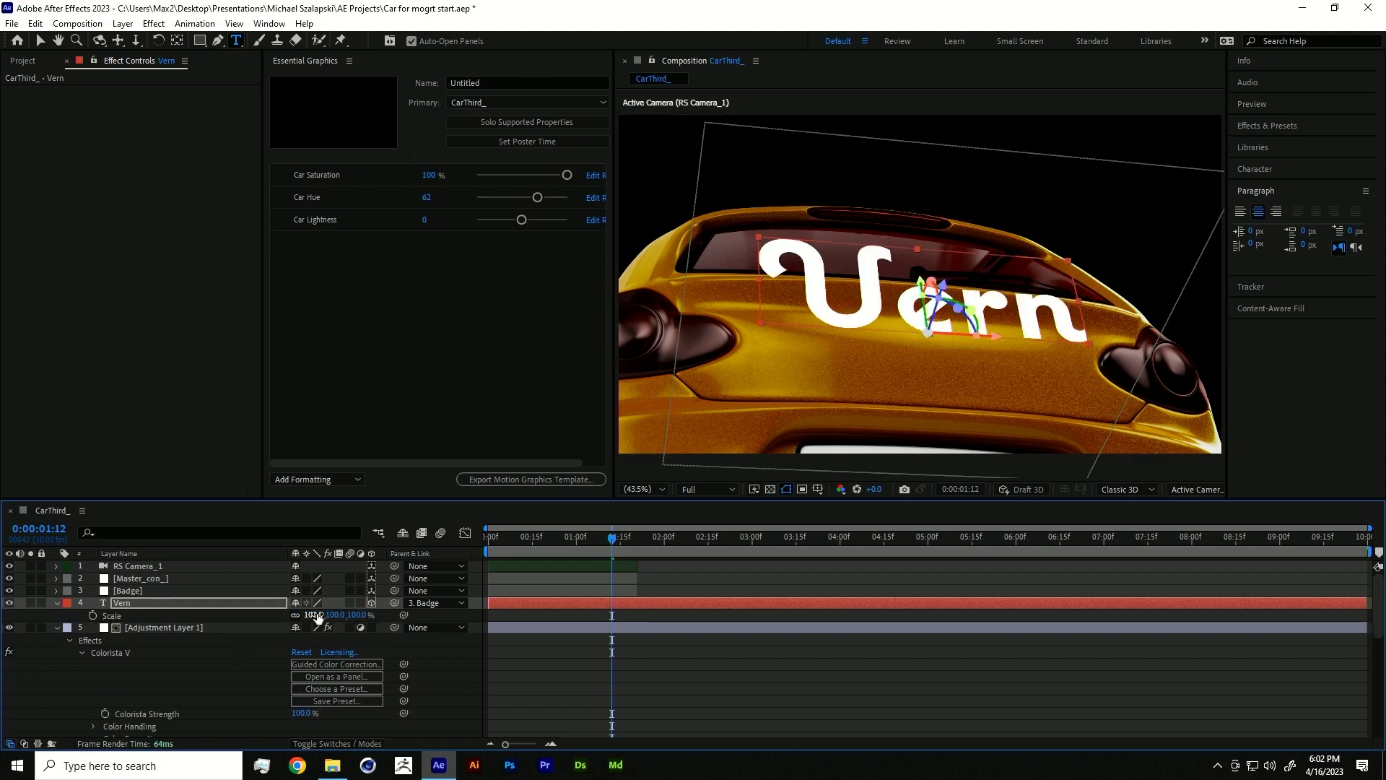
left_click_drag(310, 615, 272, 621)
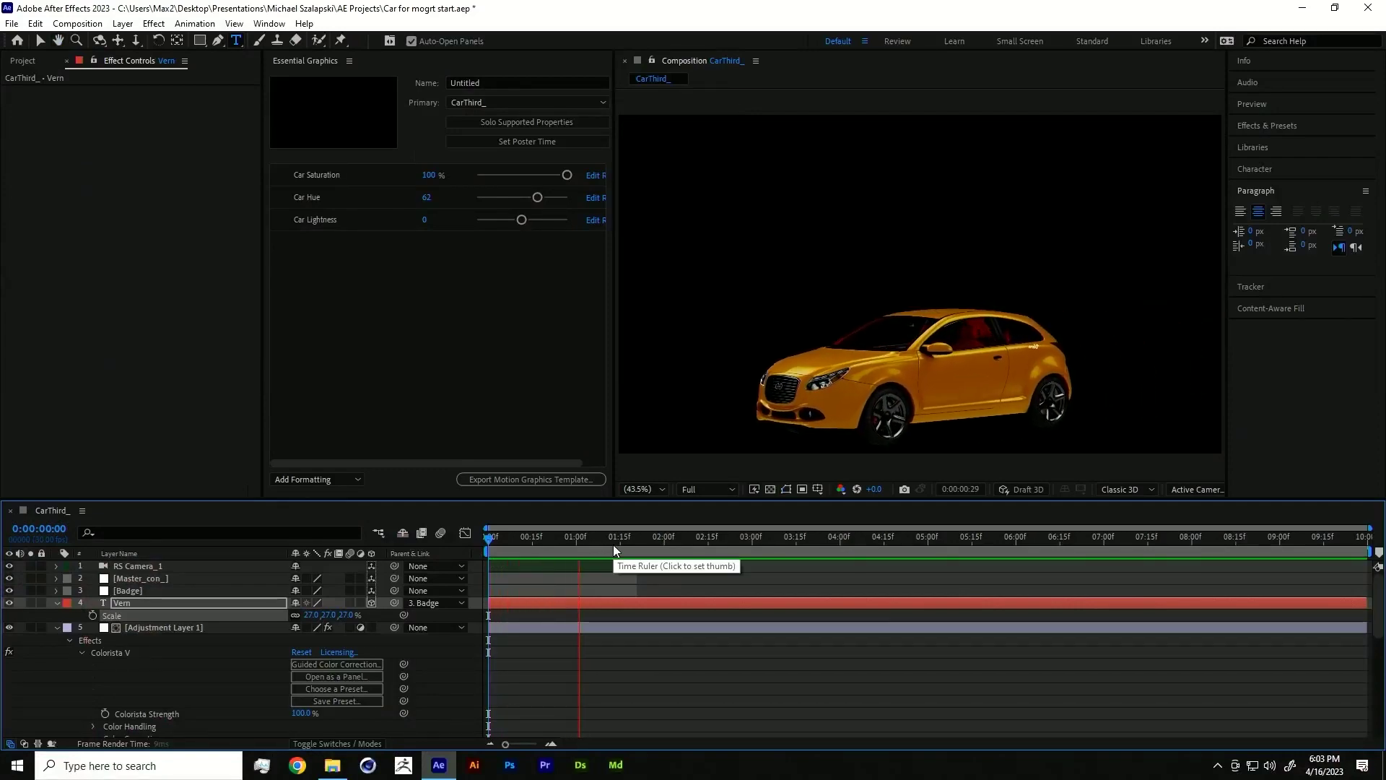
mouse_move(589, 535)
left_mouse_down()
mouse_move(549, 549)
mouse_move(597, 534)
left_mouse_up()
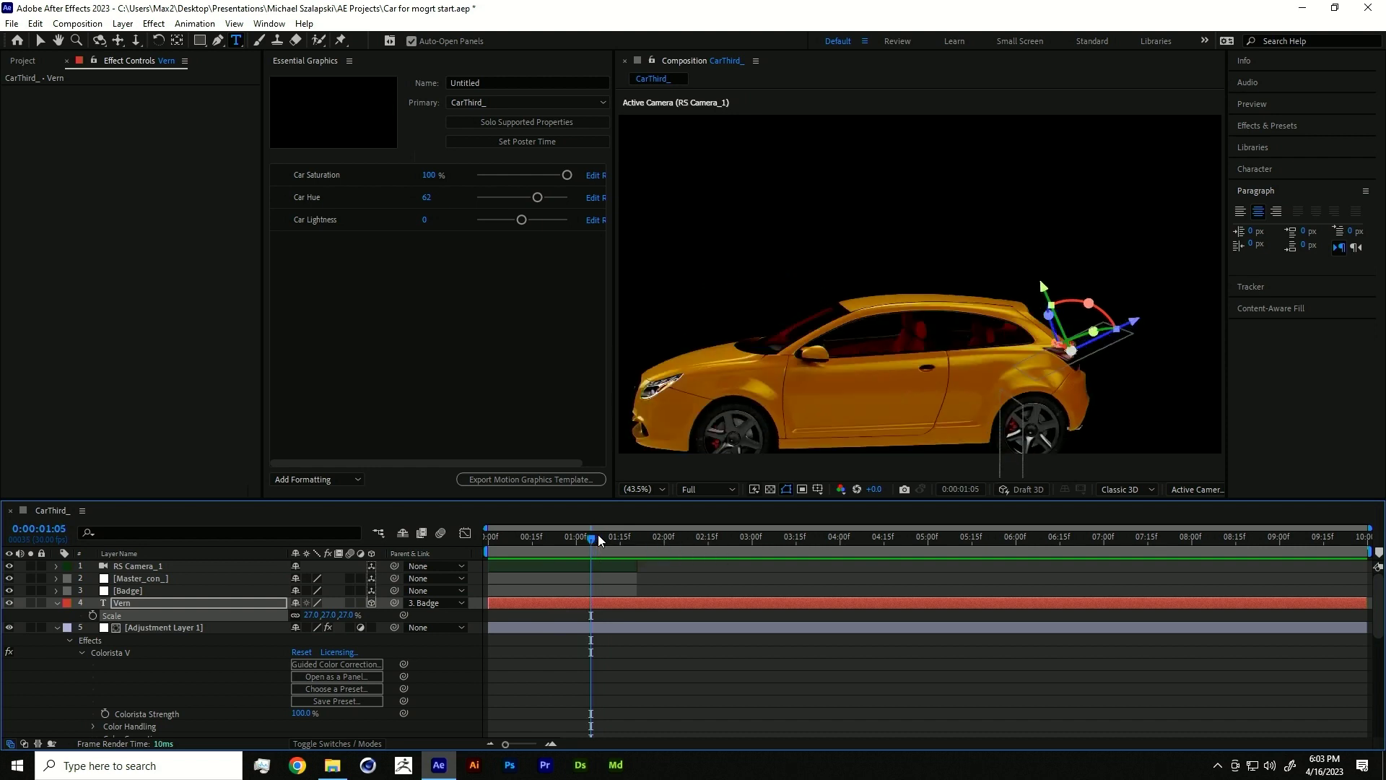
key("Page_Down")
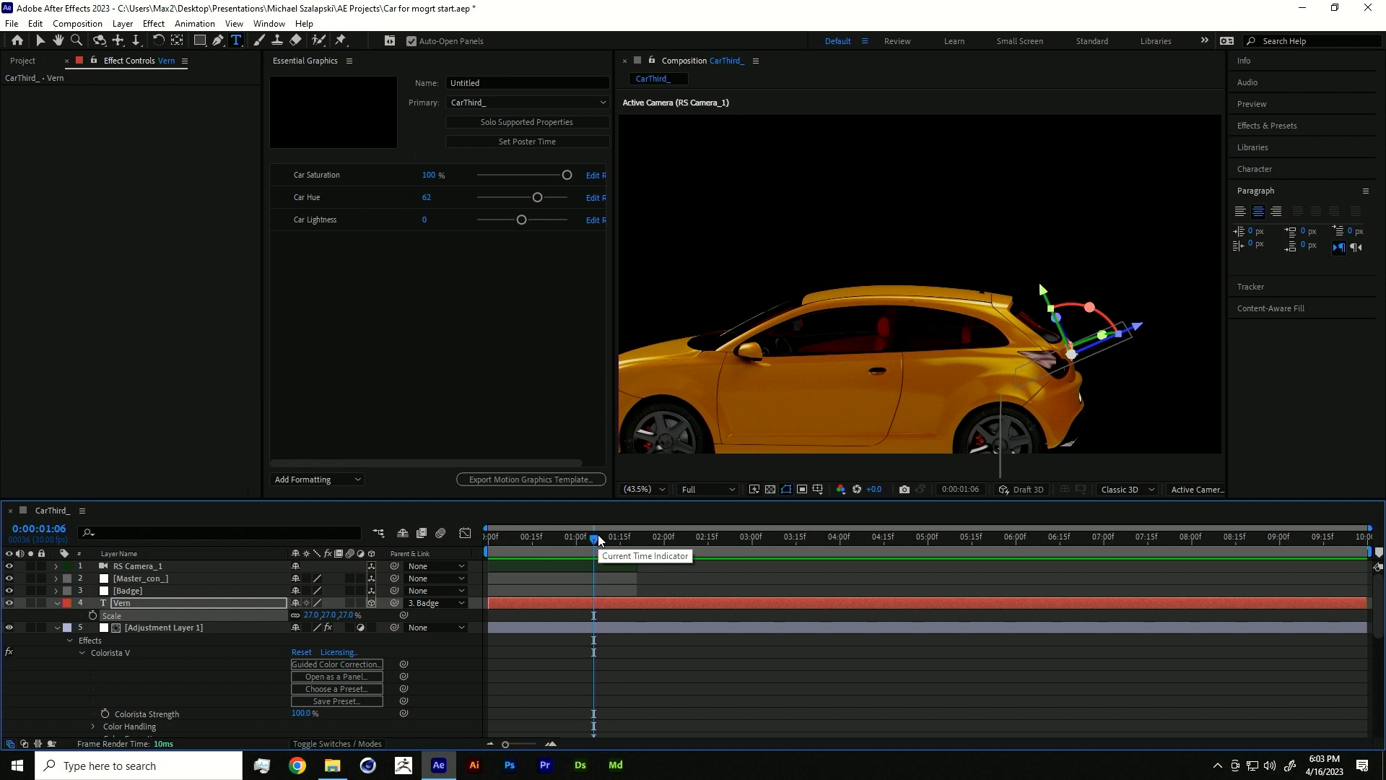
key("alt+bracketleft")
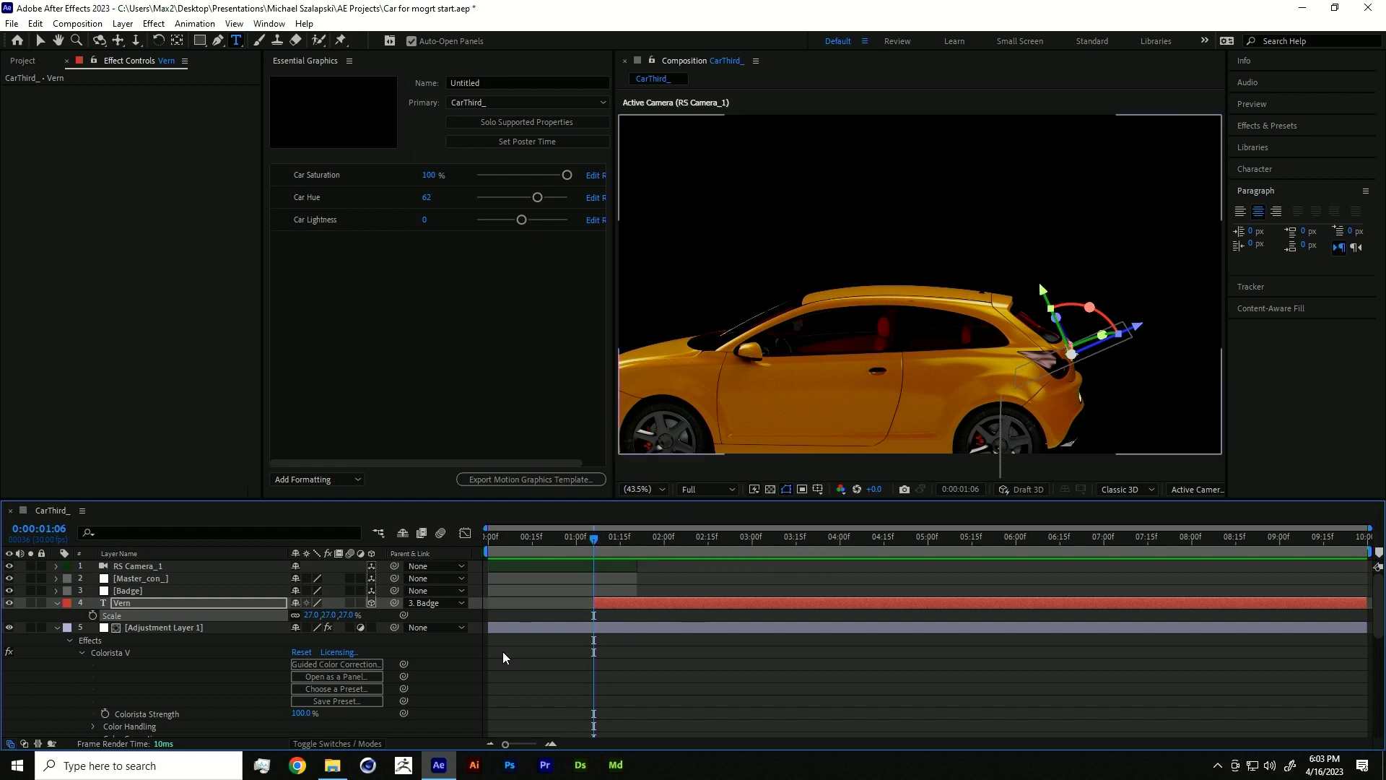
- Freeze the puzzle matte and CarThird_ render layers on their last frame
mouse_move(591, 534)
left_mouse_down()
mouse_move(649, 528)
mouse_move(619, 531)
left_mouse_up()
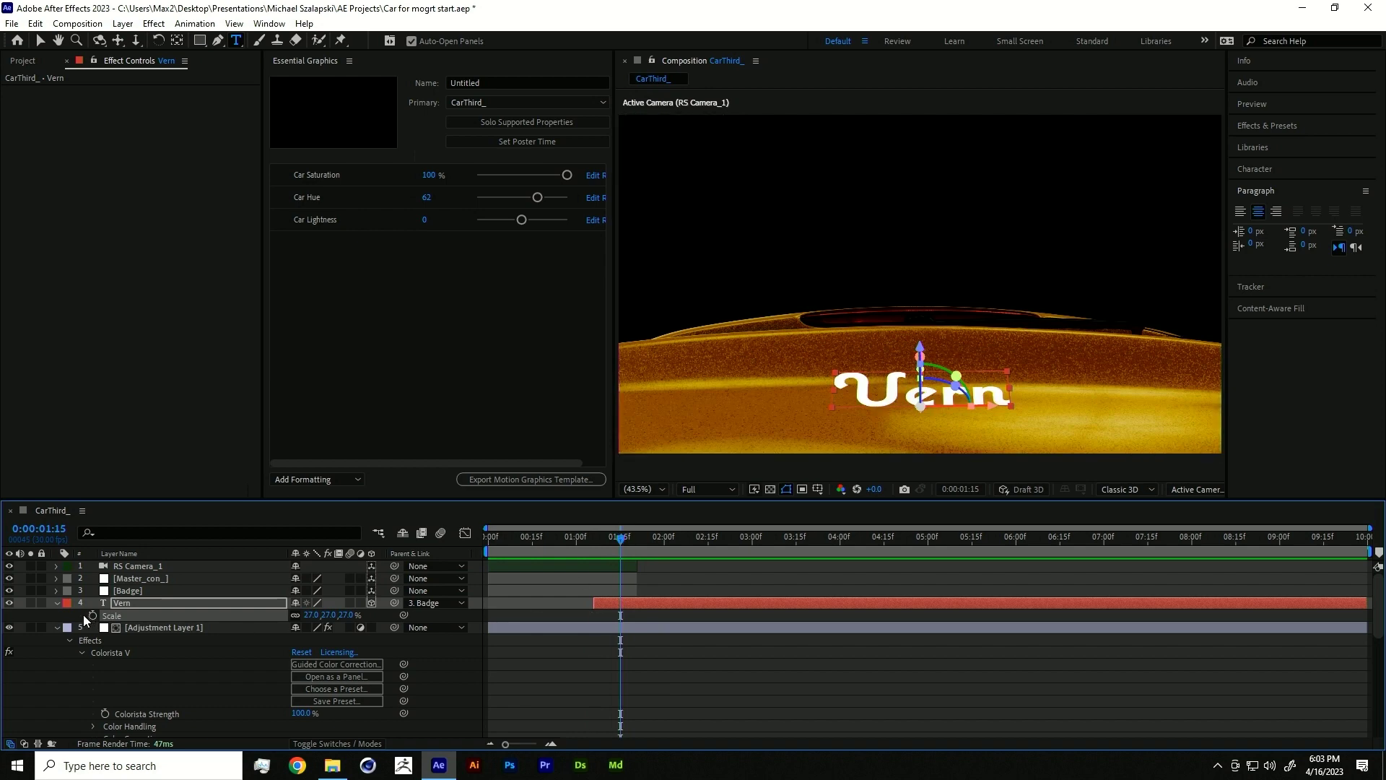
left_click(58, 604)
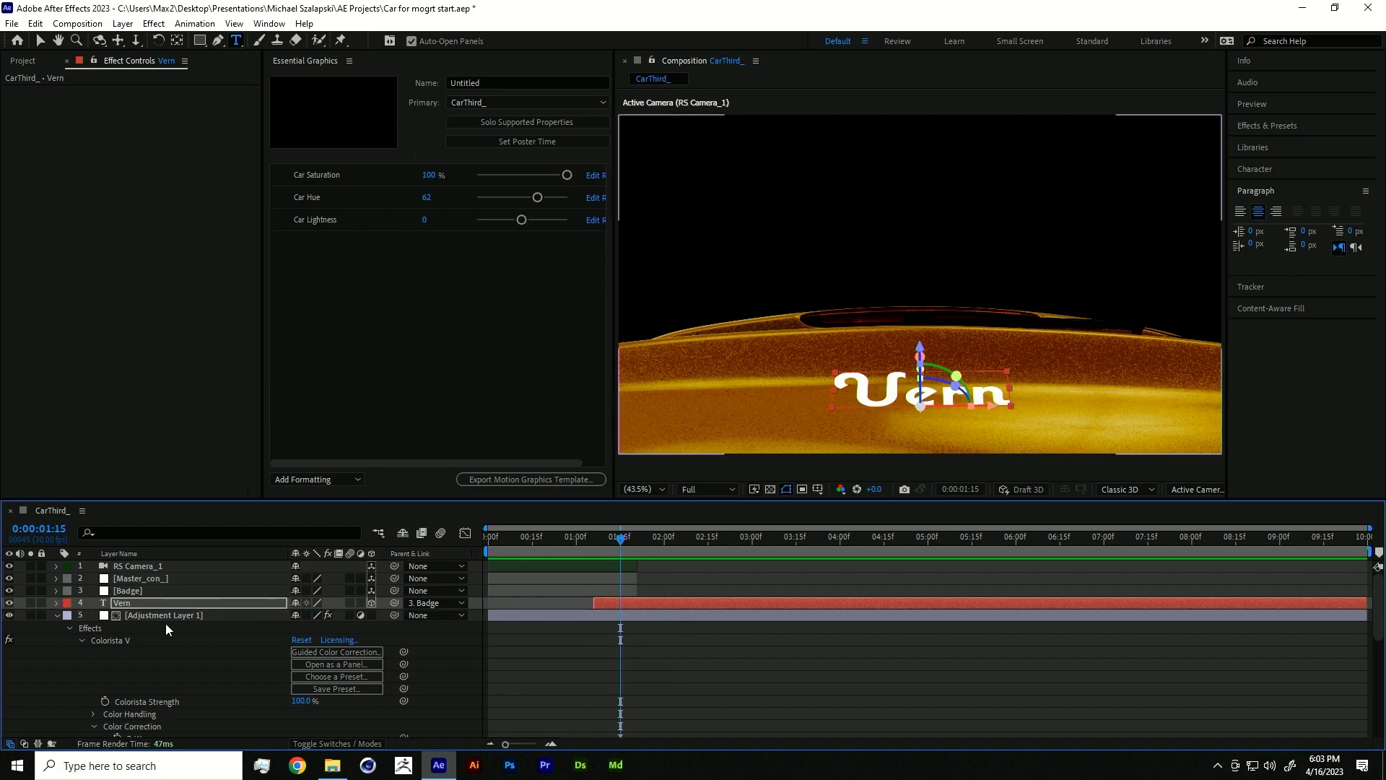
left_click(53, 615)
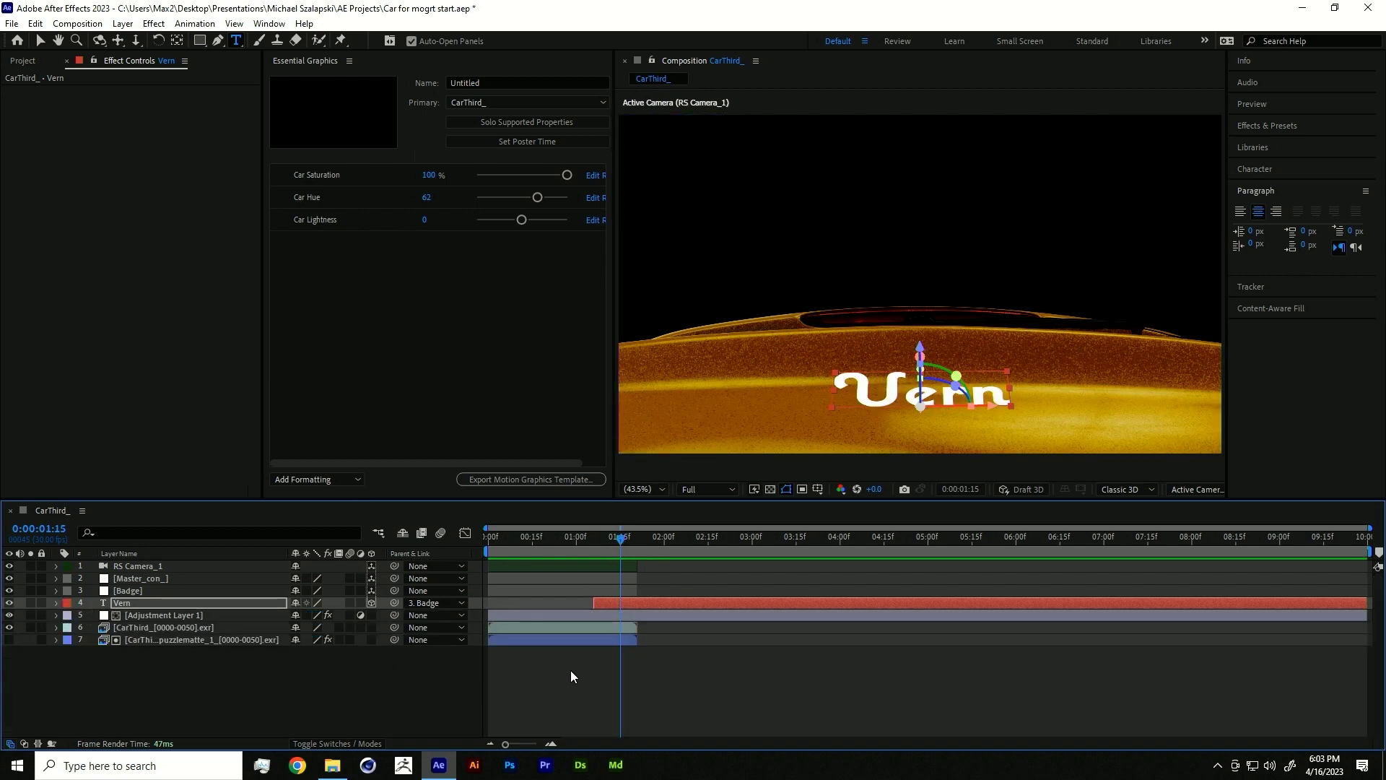
left_click(182, 640)
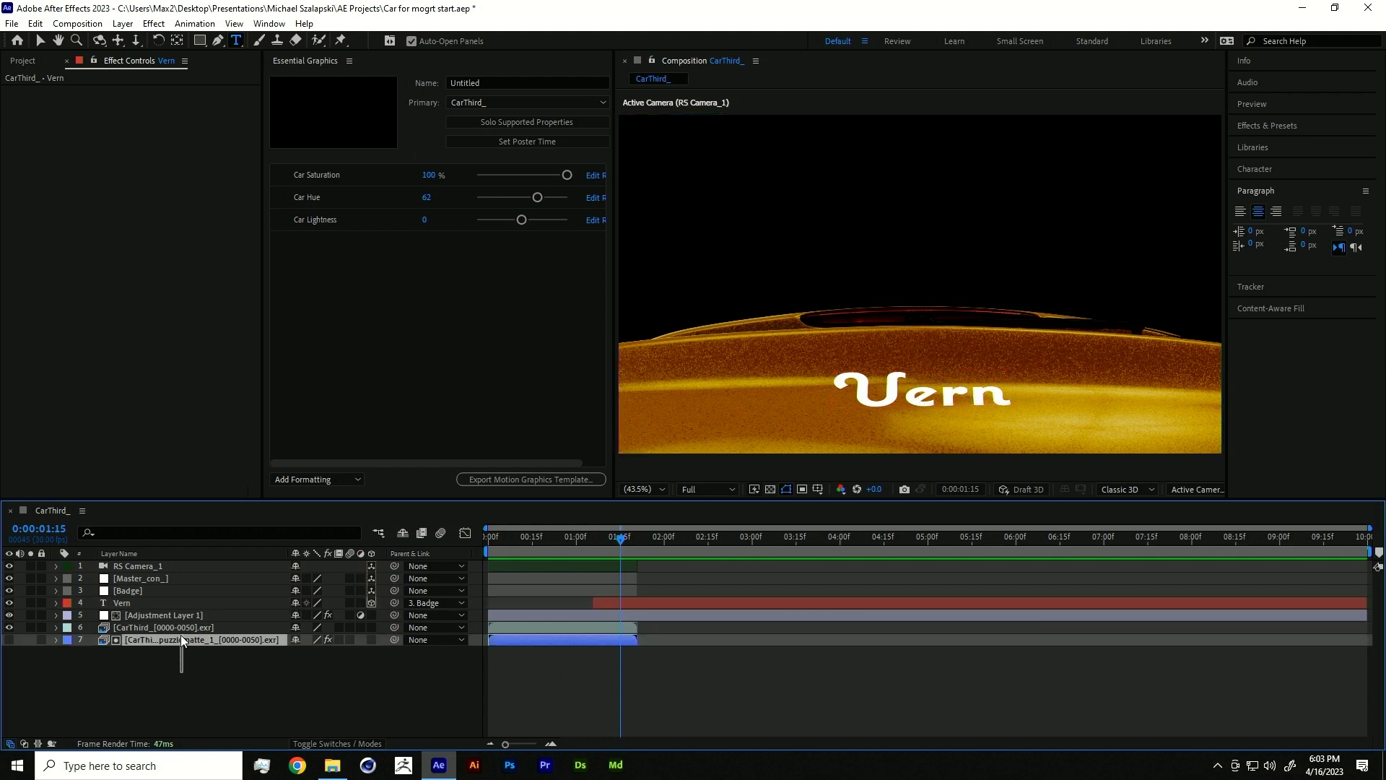
left_click(177, 628, "shift")
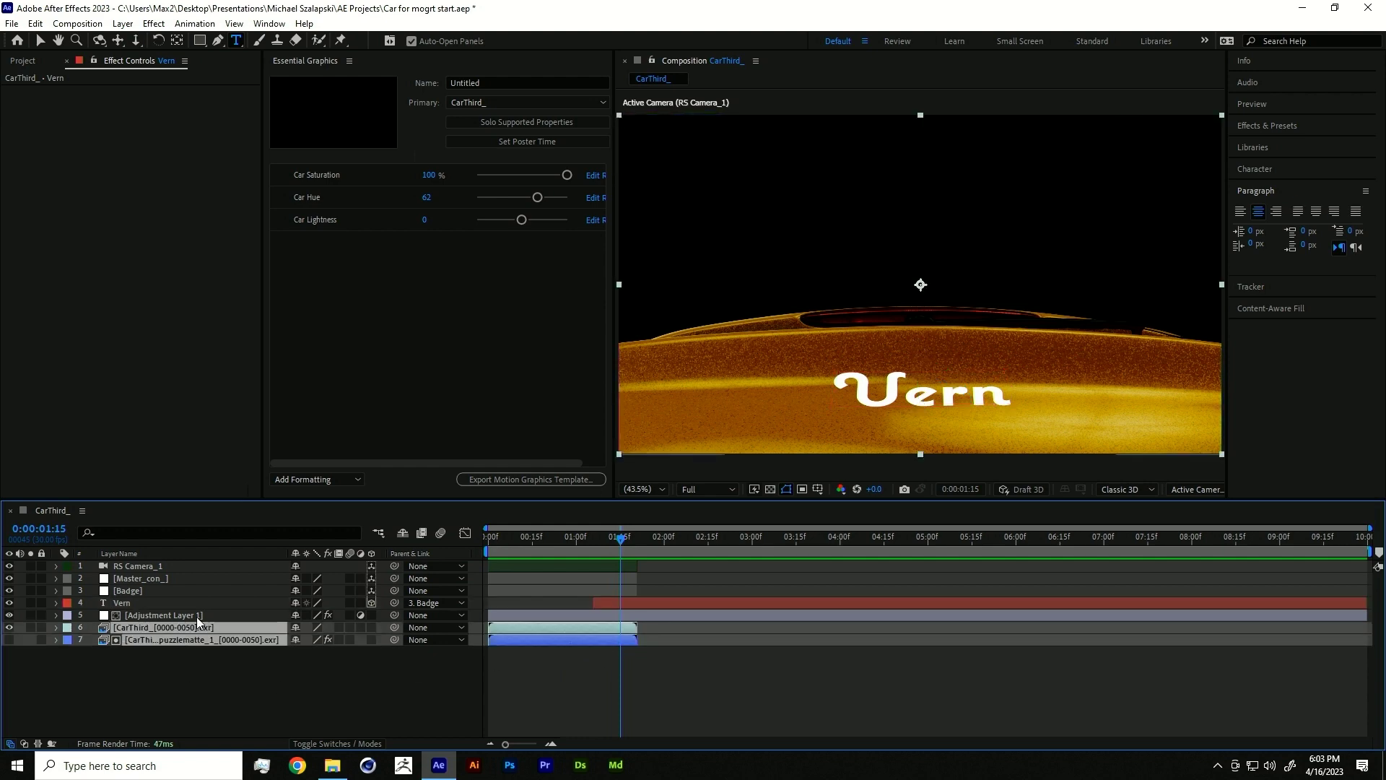
right_click(186, 635)
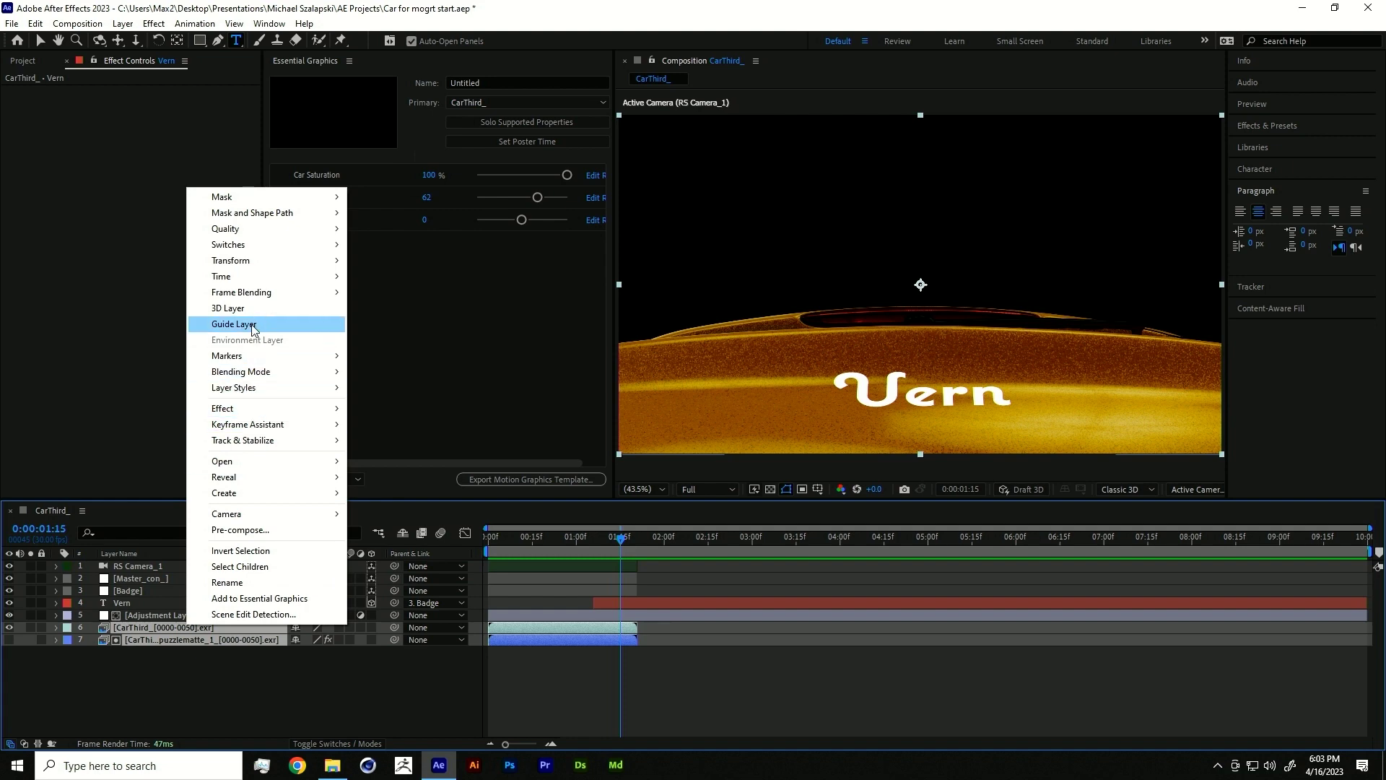
mouse_move(243, 279)
left_click(390, 340)
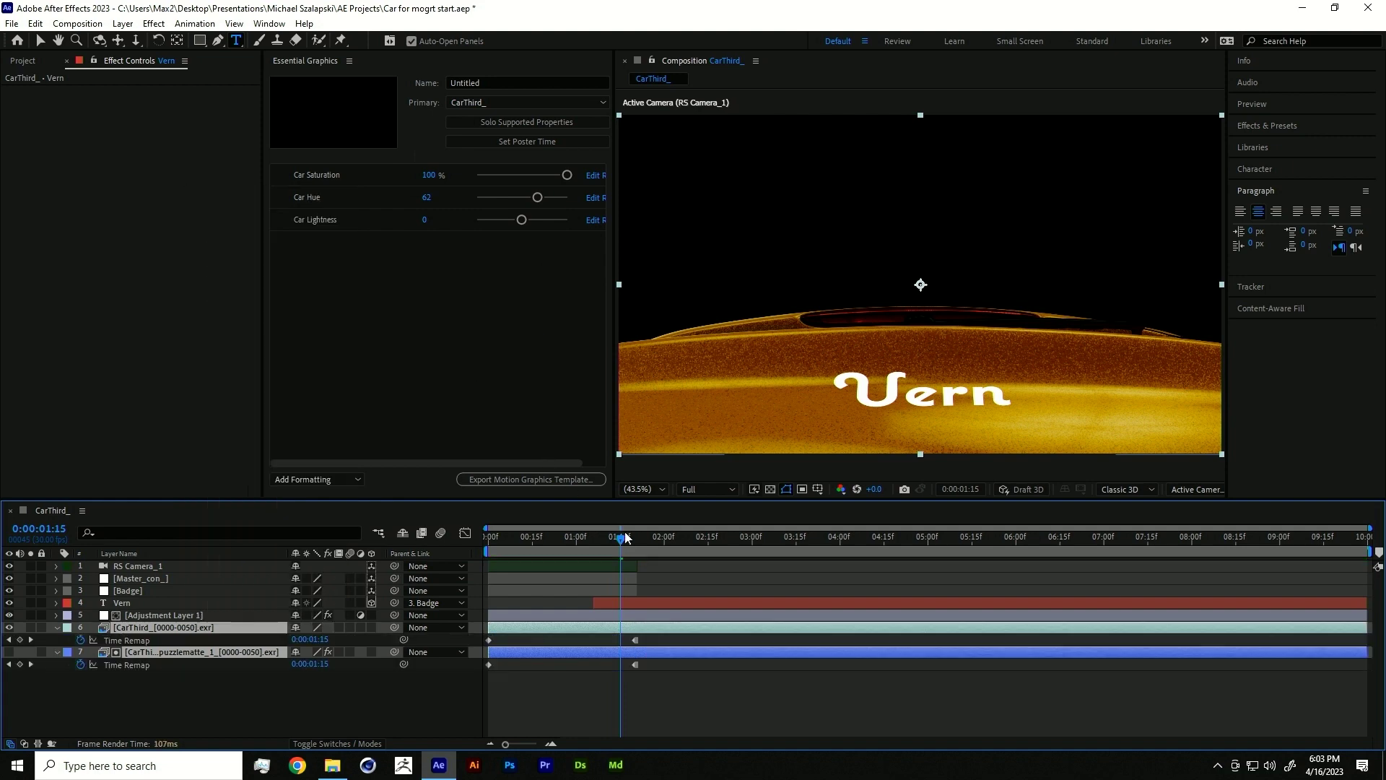
- Extend all selected layers' out points to the composition end
left_click(630, 574, "shift")
left_click_drag(640, 563, 1367, 561)
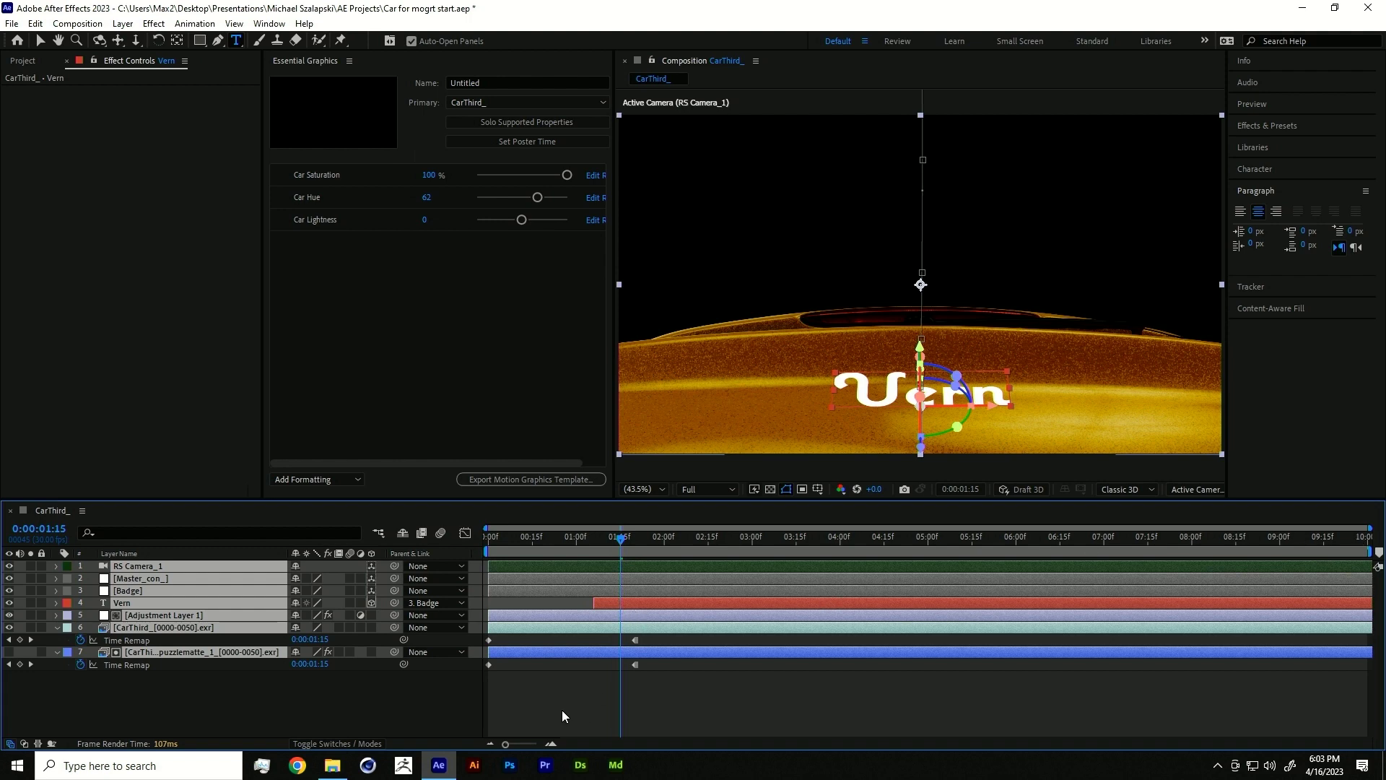
mouse_move(625, 541)
left_mouse_down()
mouse_move(672, 542)
mouse_move(638, 543)
left_mouse_up()
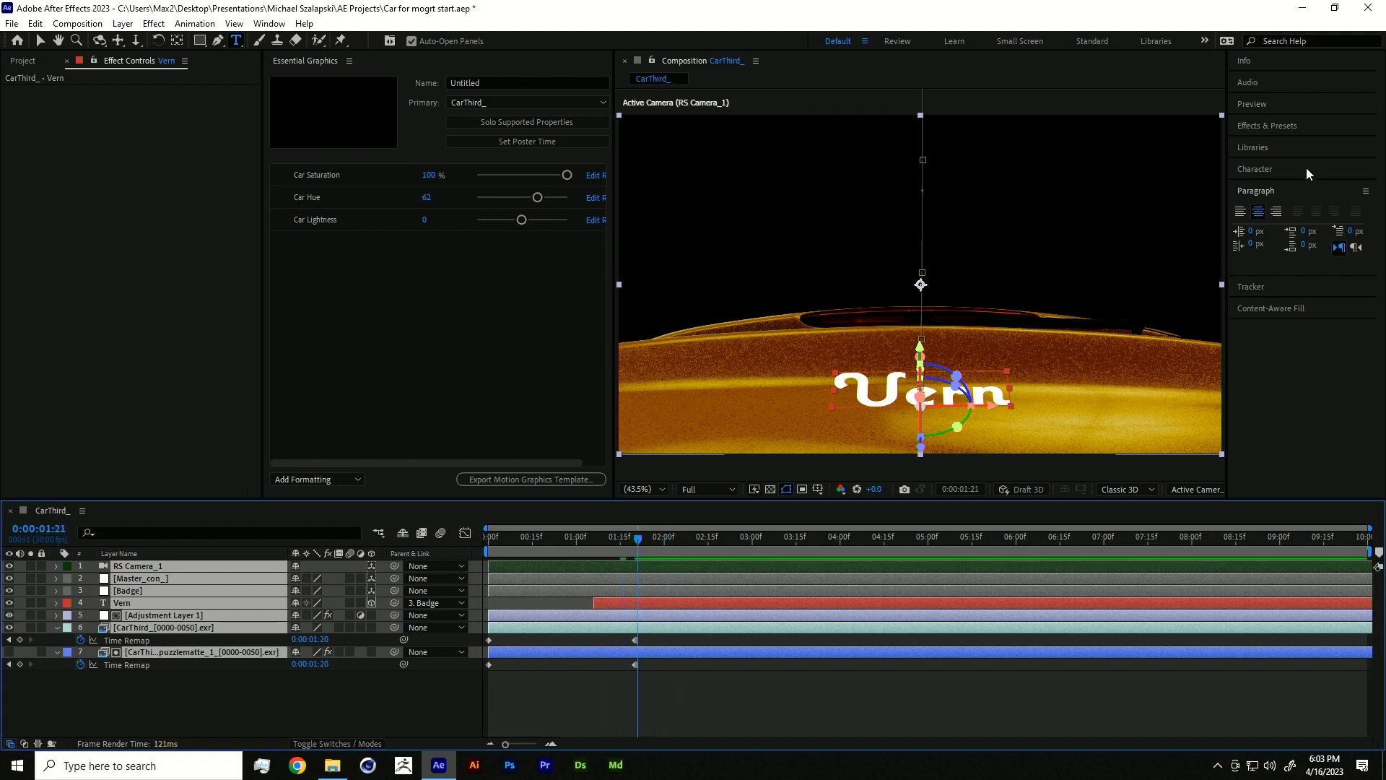
- Search the effects for 'lust' and remove the uni.Luster effect applied to the wrong layer
left_click(1292, 127)
left_click(1284, 144)
type("coloris")
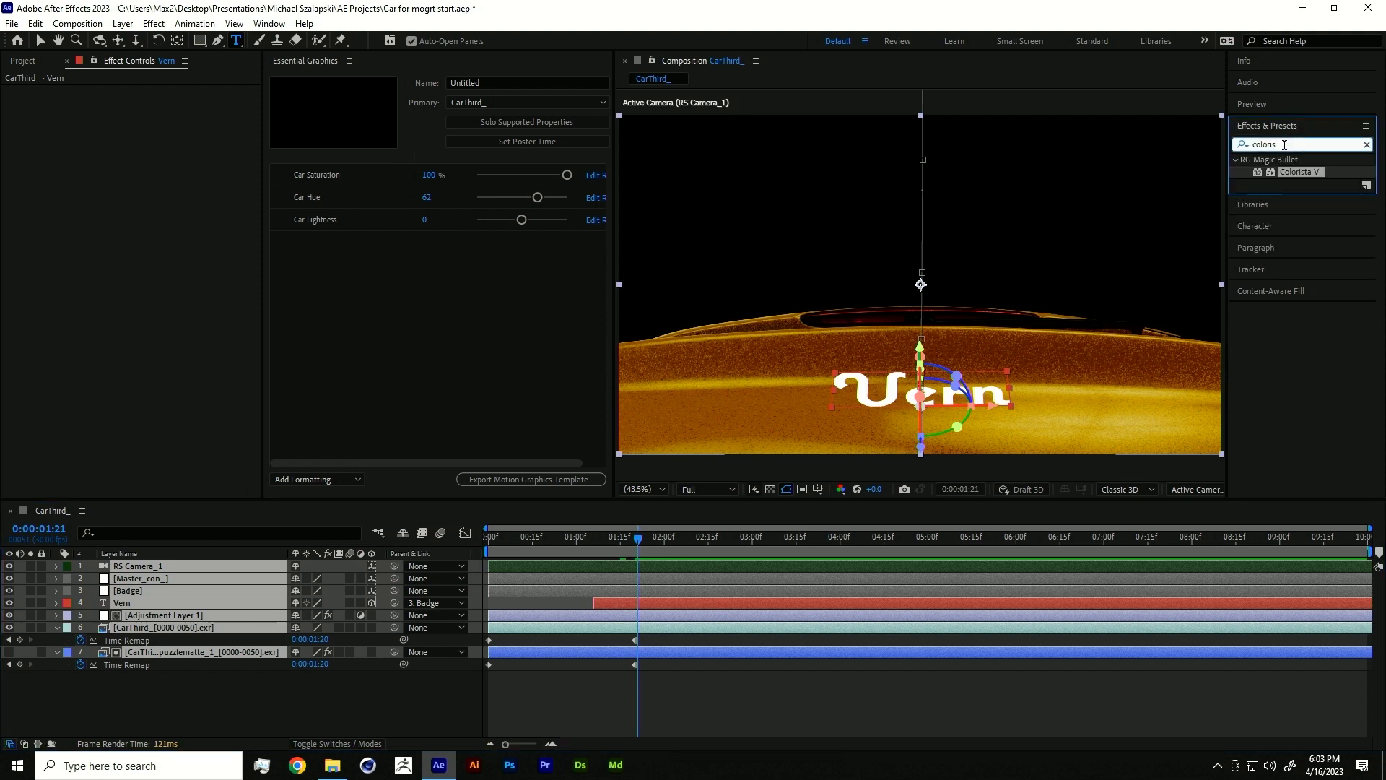
double_click(1284, 144)
type("lust")
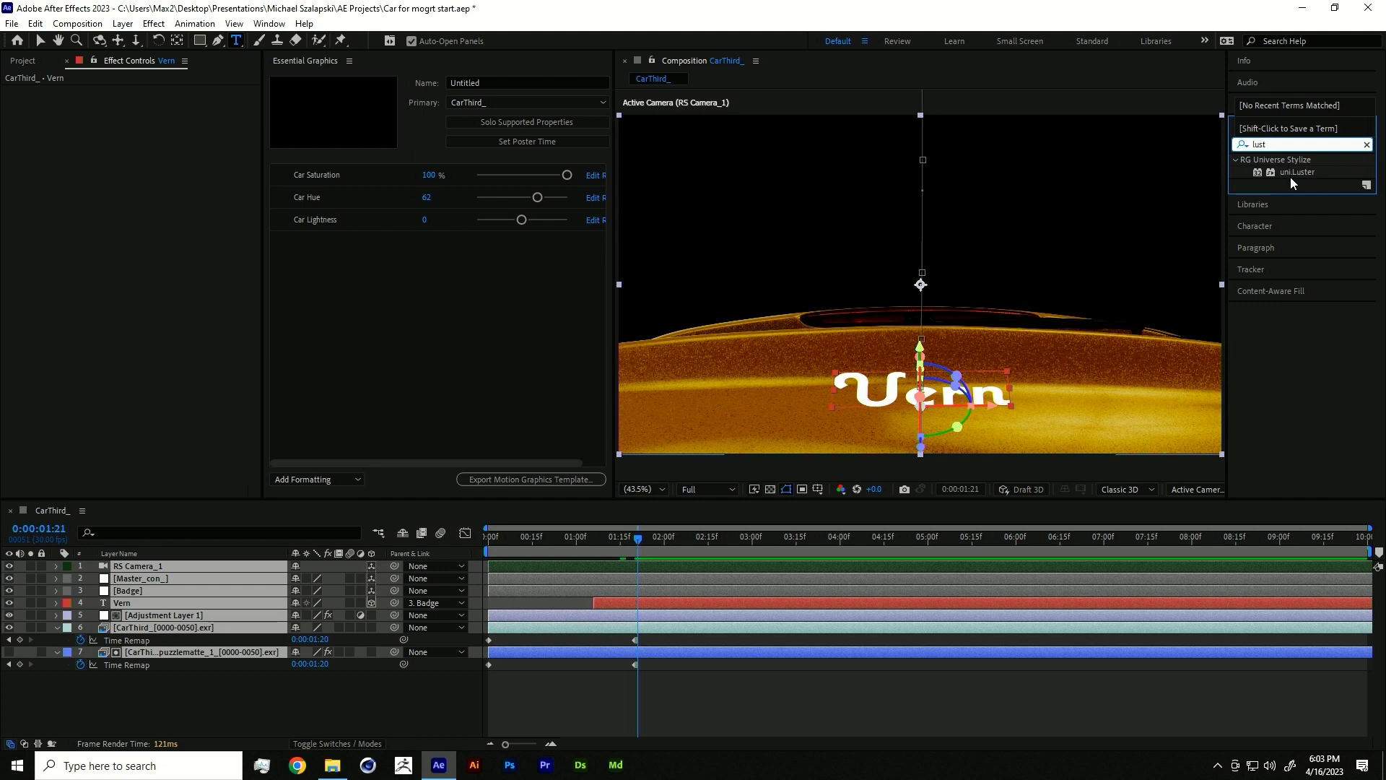
double_click(1292, 171)
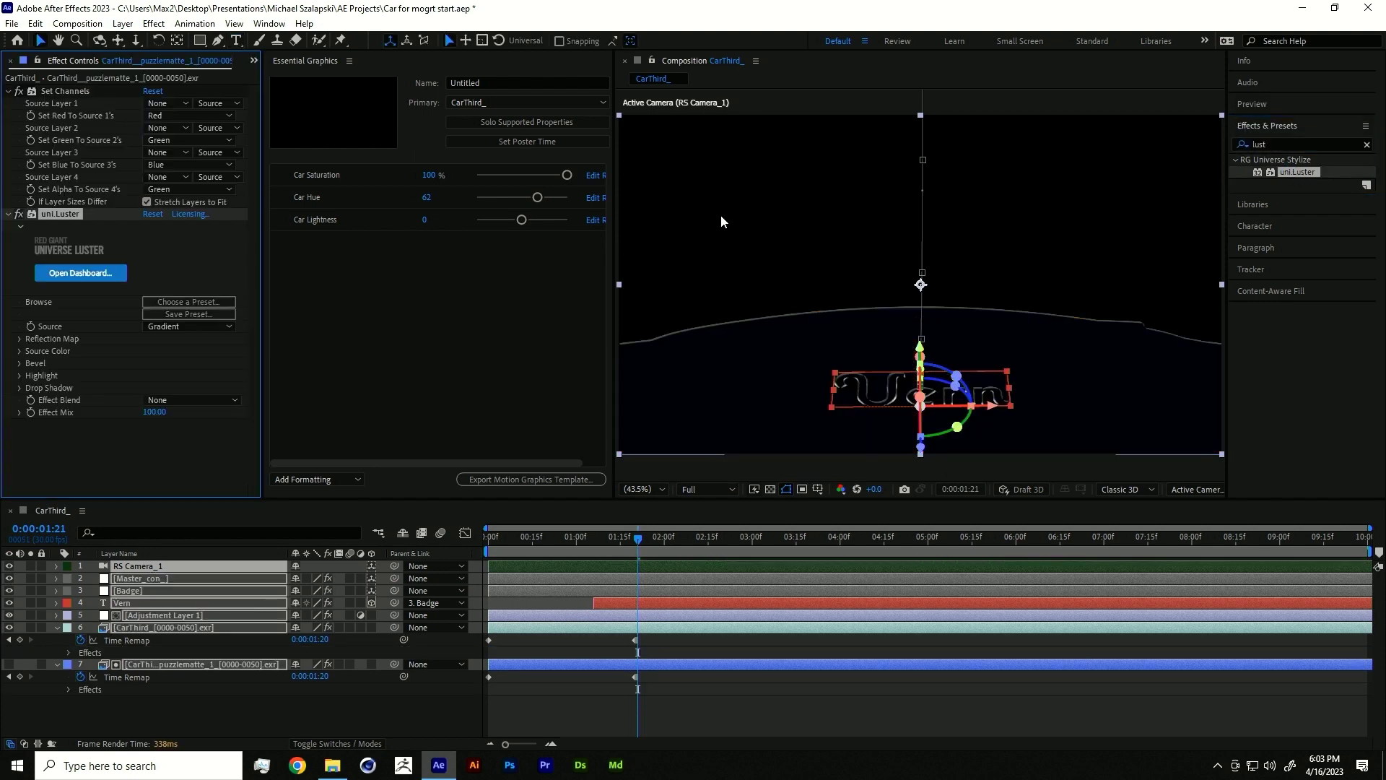
left_click(57, 215)
key("Delete")
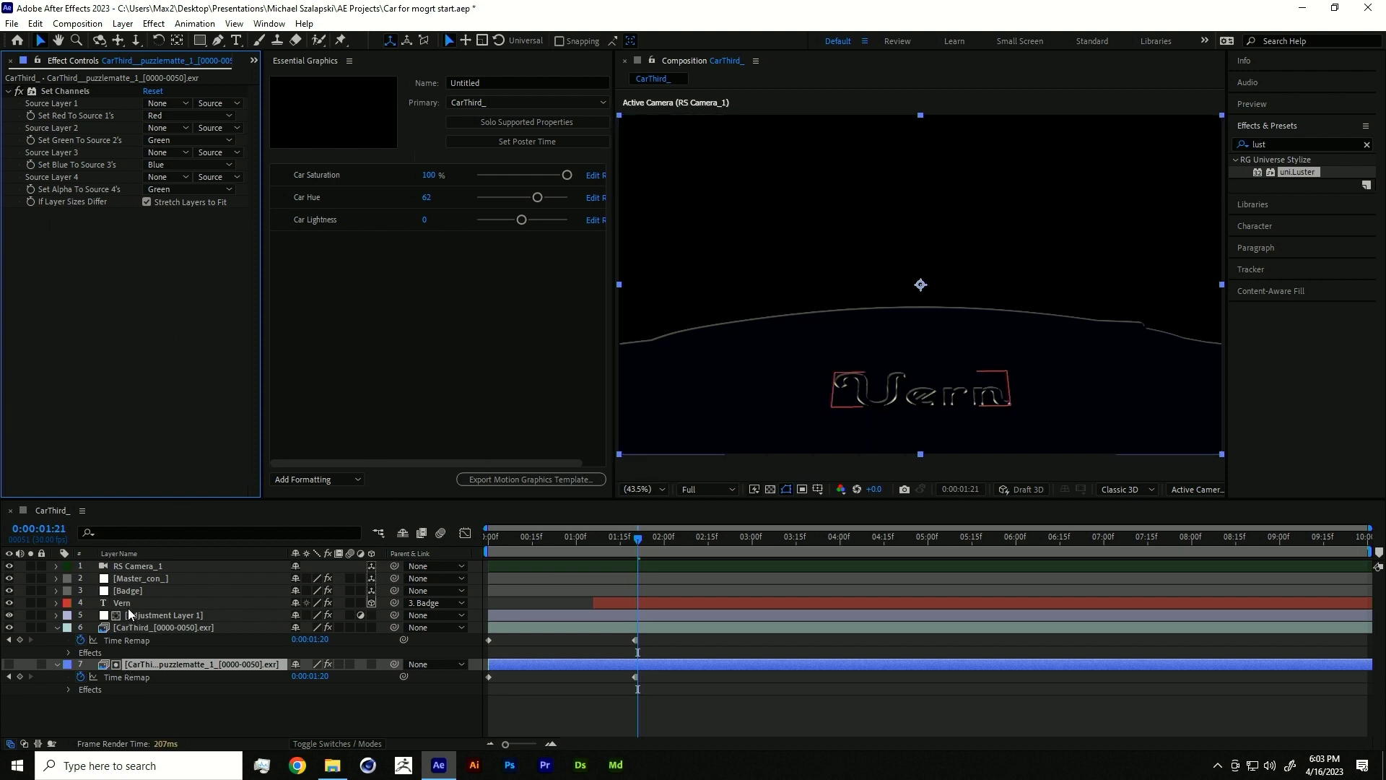
- Undo the mistaken changes and apply uni.Luster to the Vern text layer
left_click(131, 662)
key("ctrl+z")
key("ctrl+z")
key("ctrl+z")
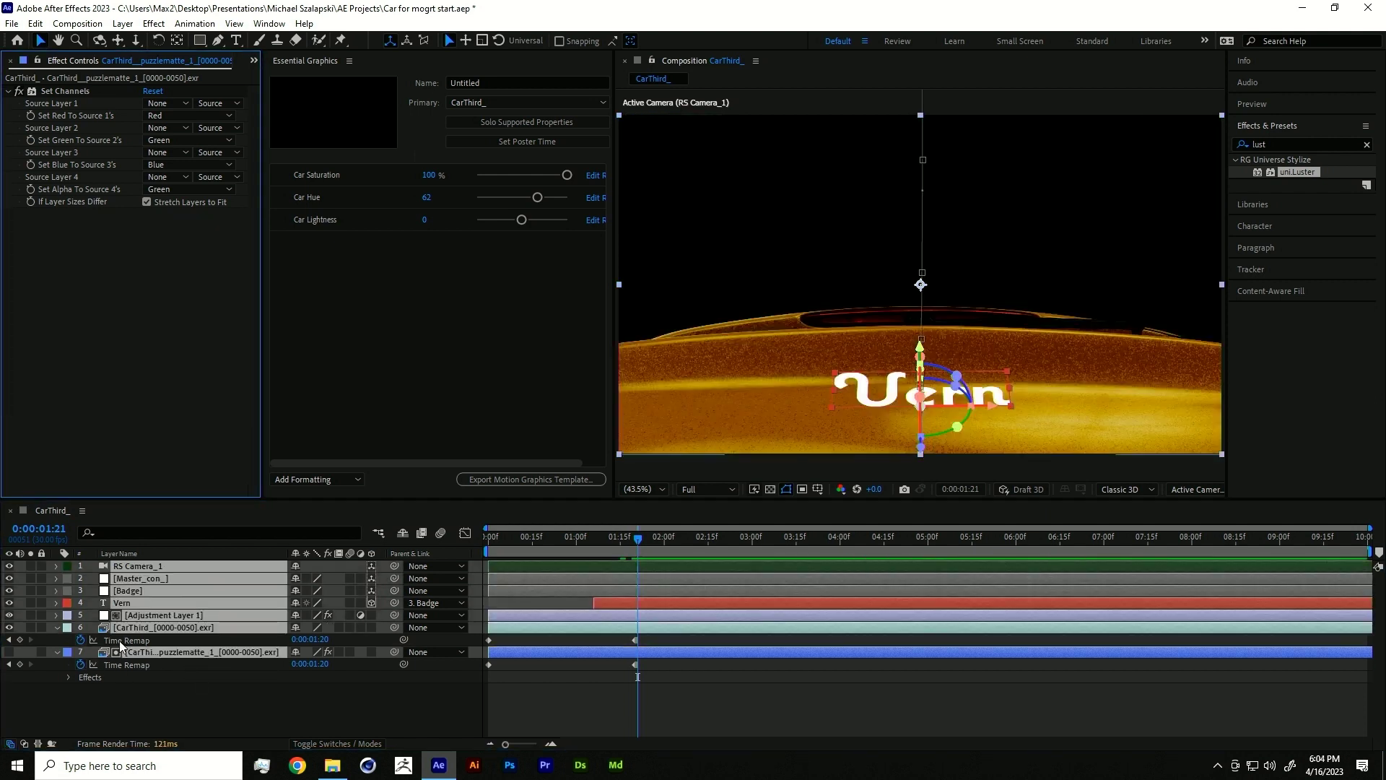
left_click(129, 696)
left_click(131, 604)
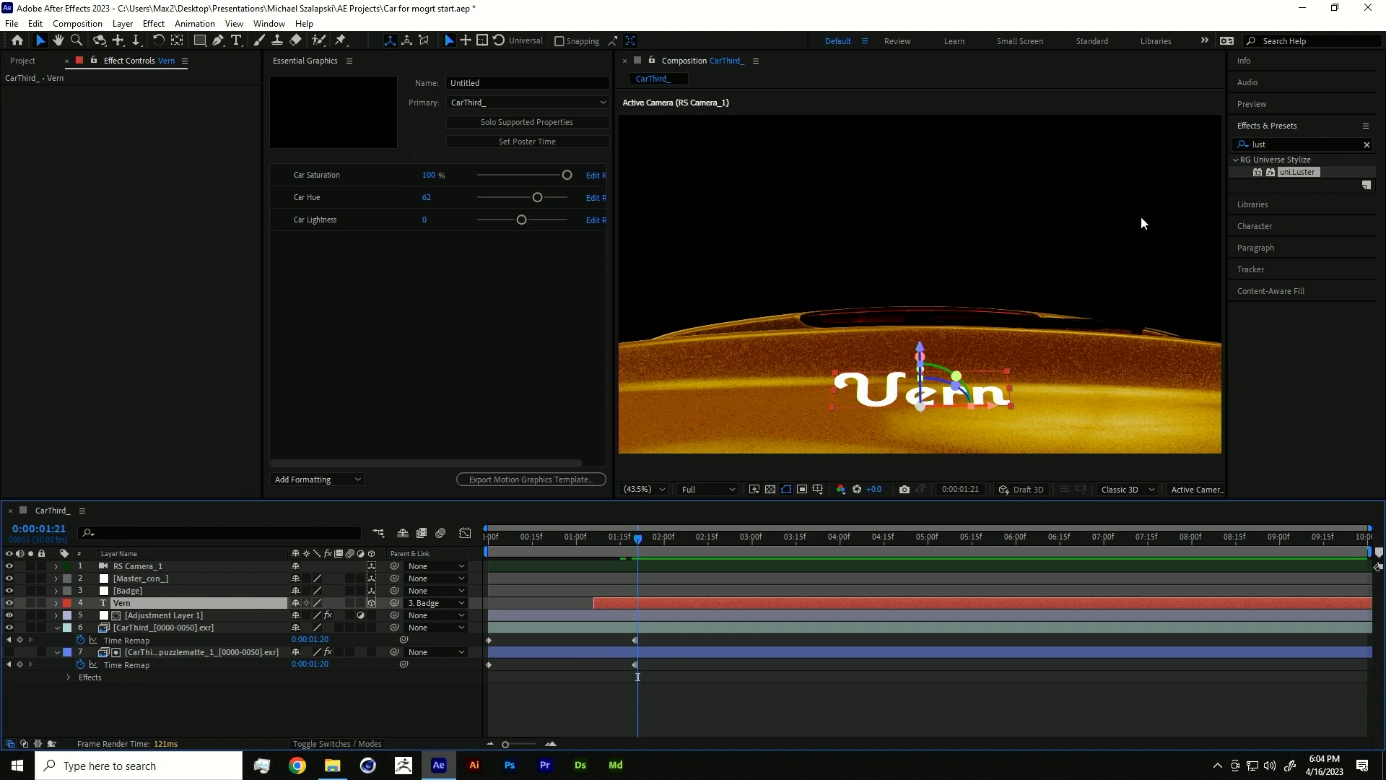
double_click(1295, 172)
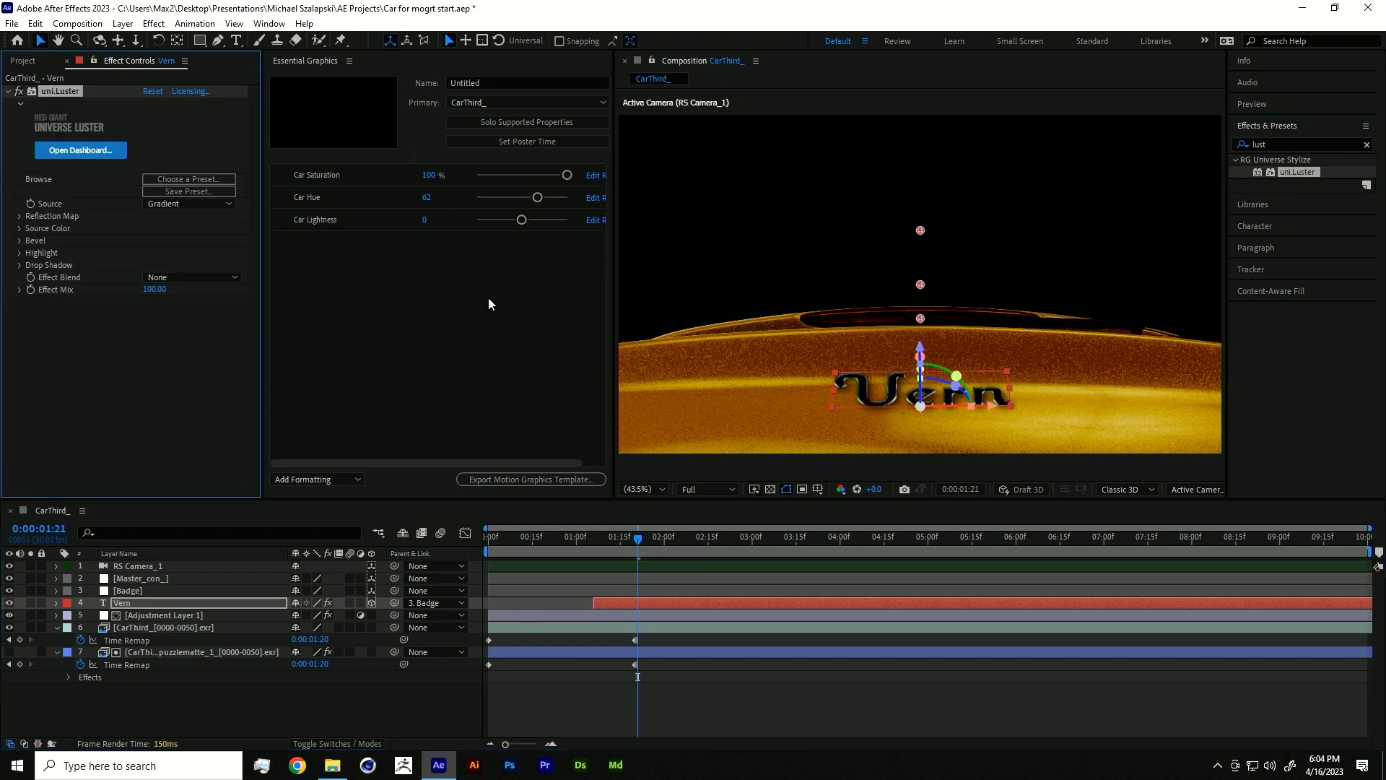
- Apply the Emblem preset from the Universe dashboard to Vern's Luster effect, then close the dashboard
left_click(206, 179)
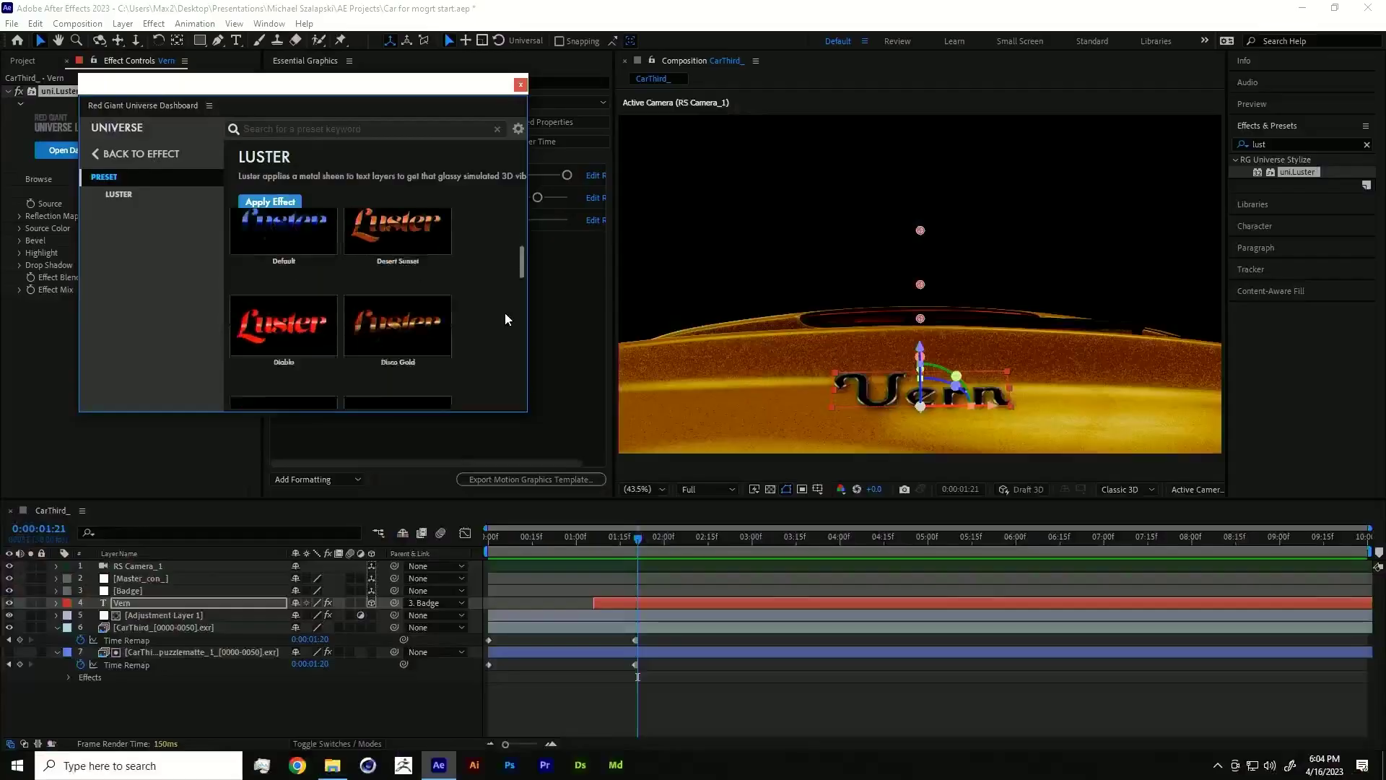
scroll(505, 313, "down", 2)
mouse_move(284, 282)
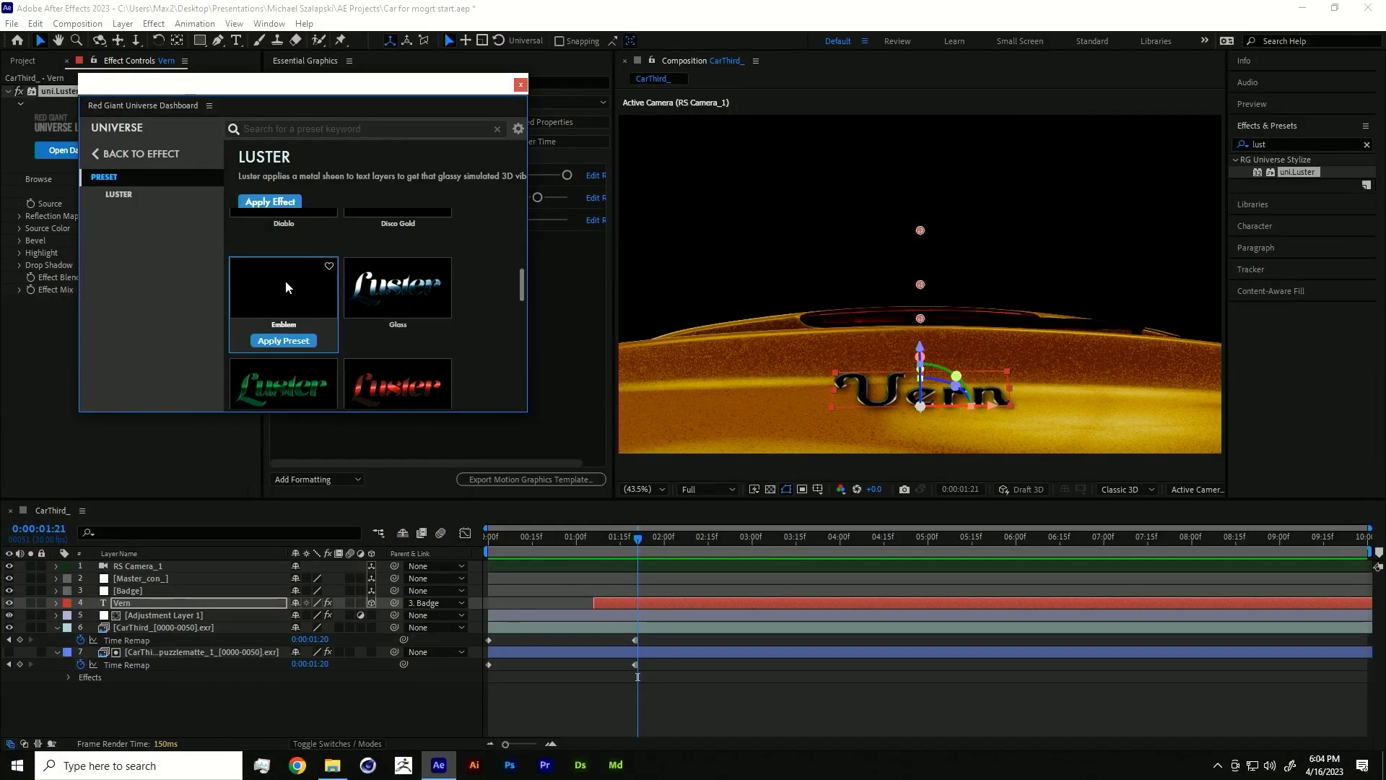
left_click(285, 341)
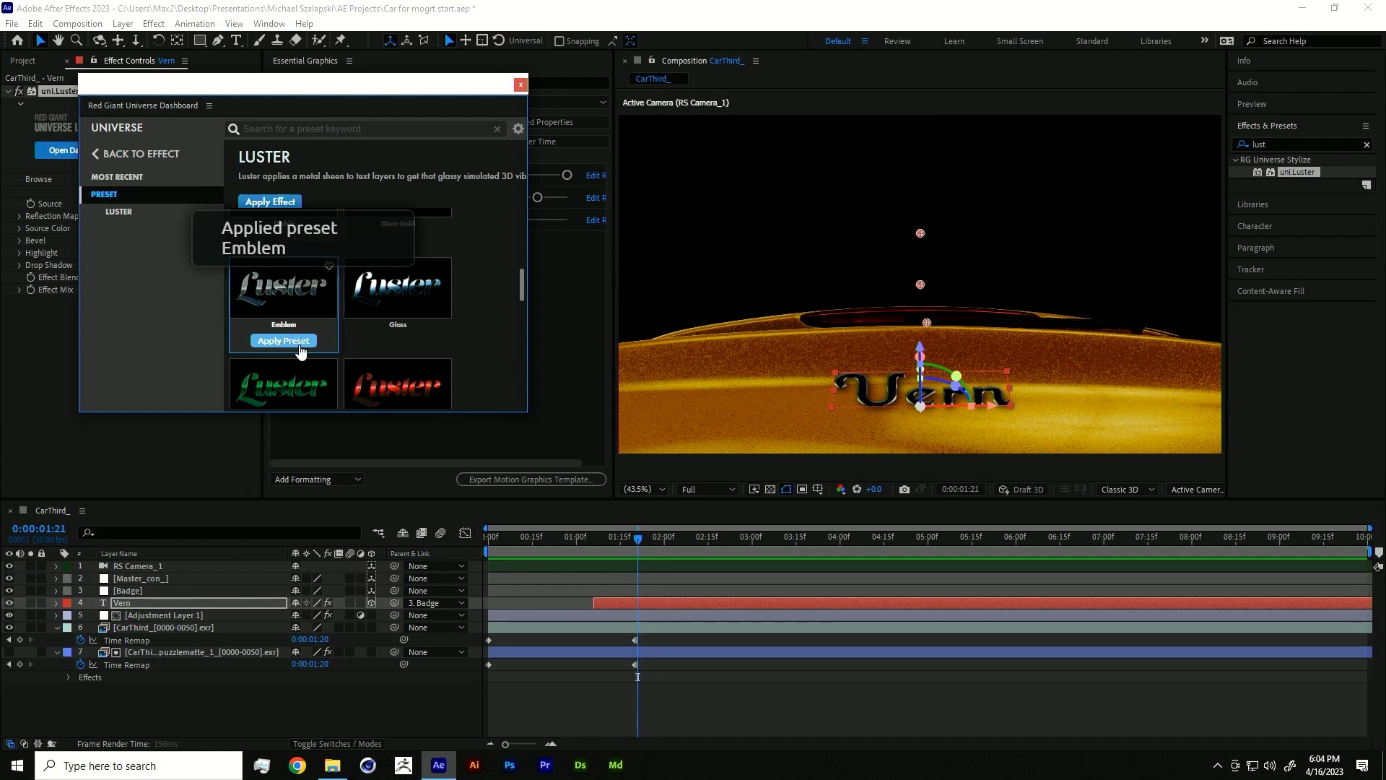
left_click(519, 85)
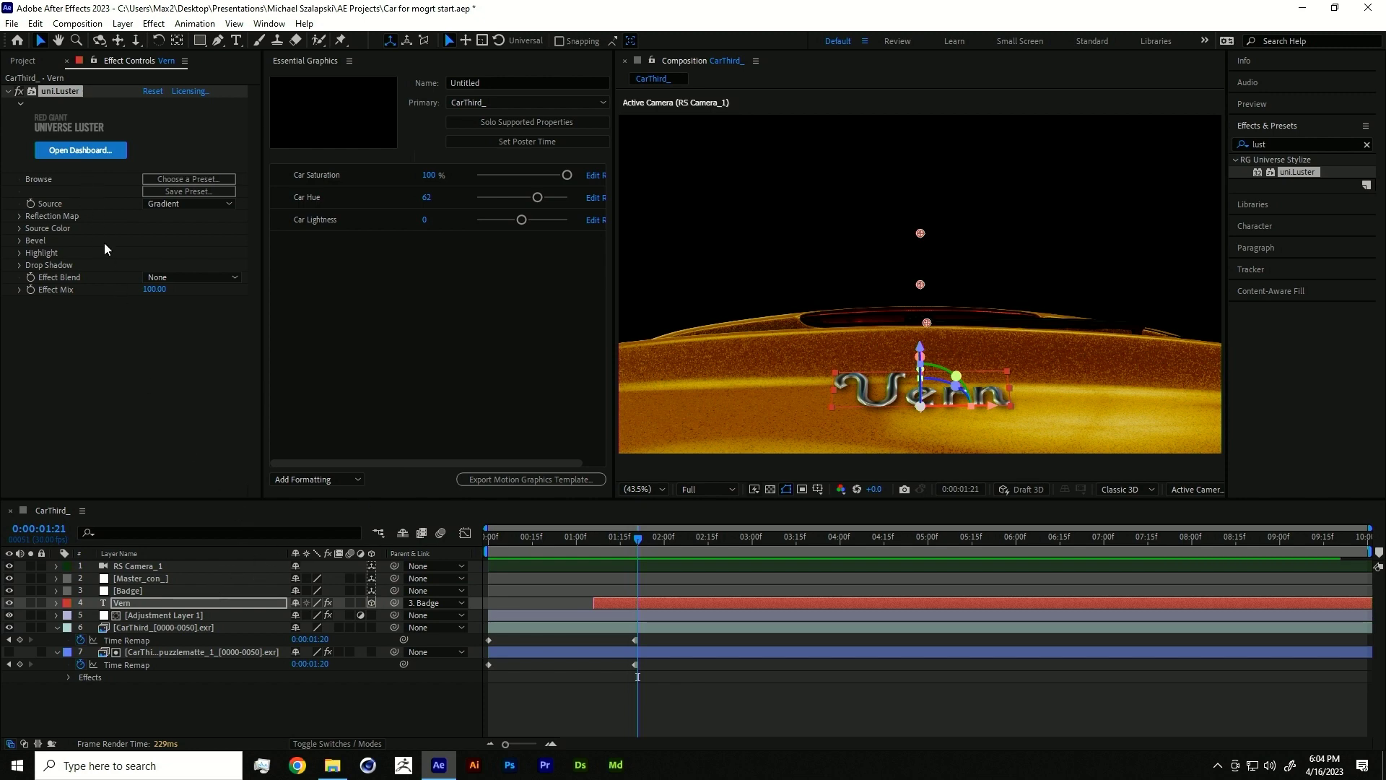
- Adjust Luster's Reflection Map and Source Color gradient positions on the Vern lettering
left_click(18, 216)
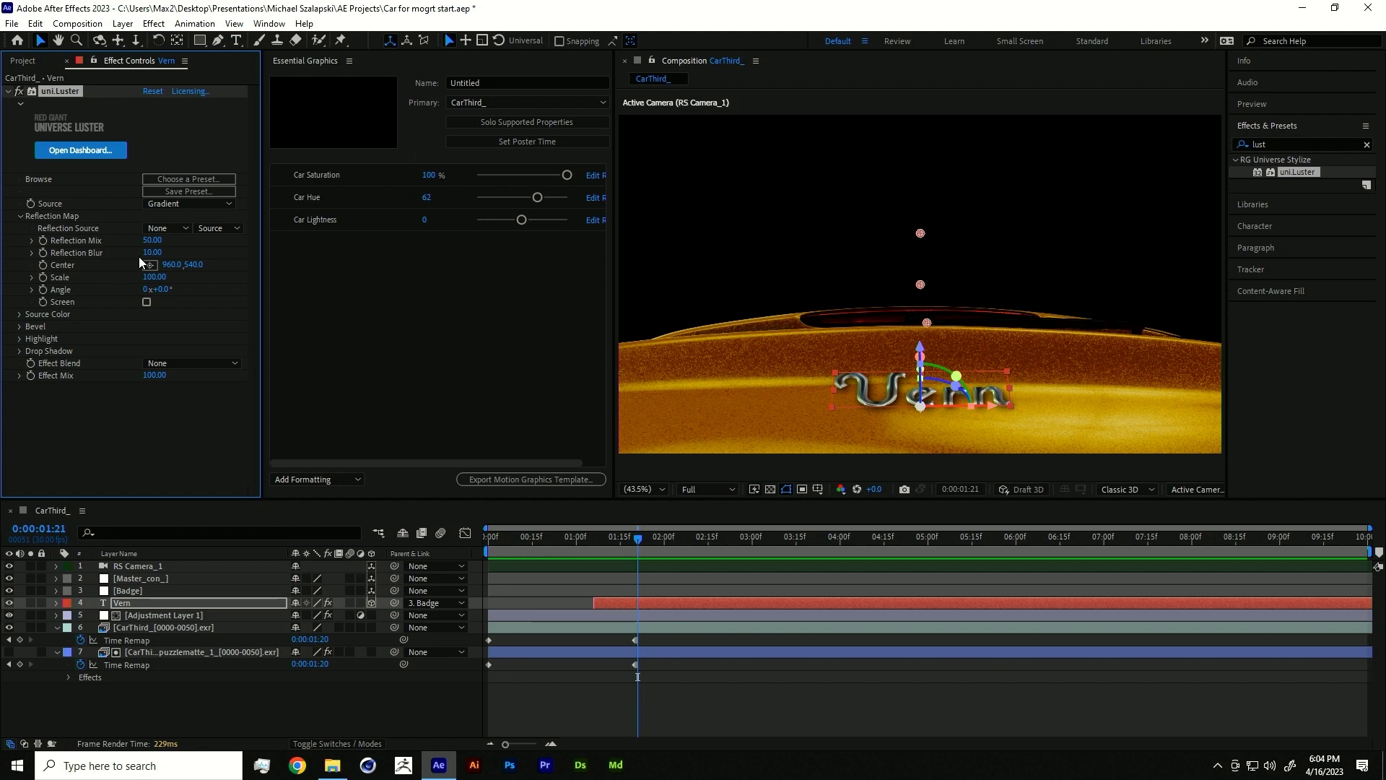
left_click(20, 315)
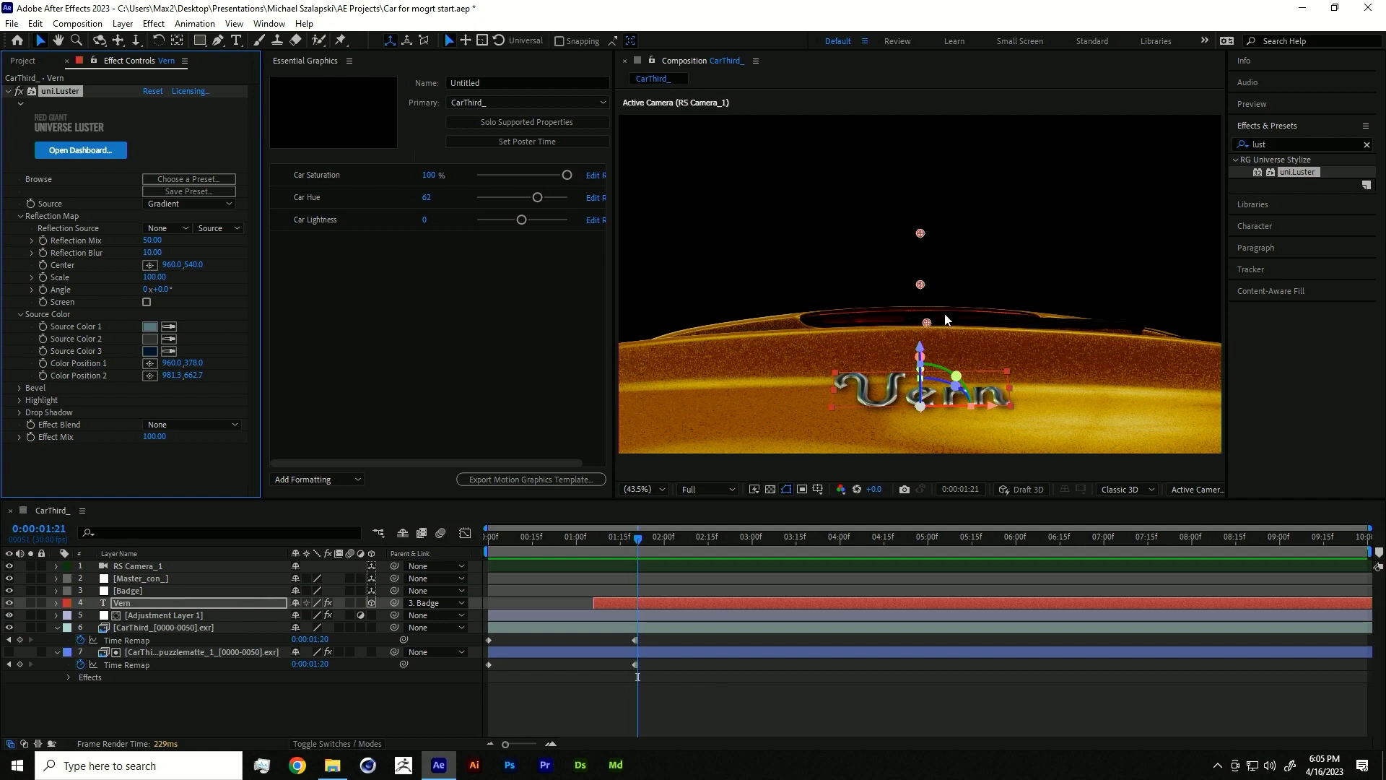
left_click_drag(927, 325, 926, 424)
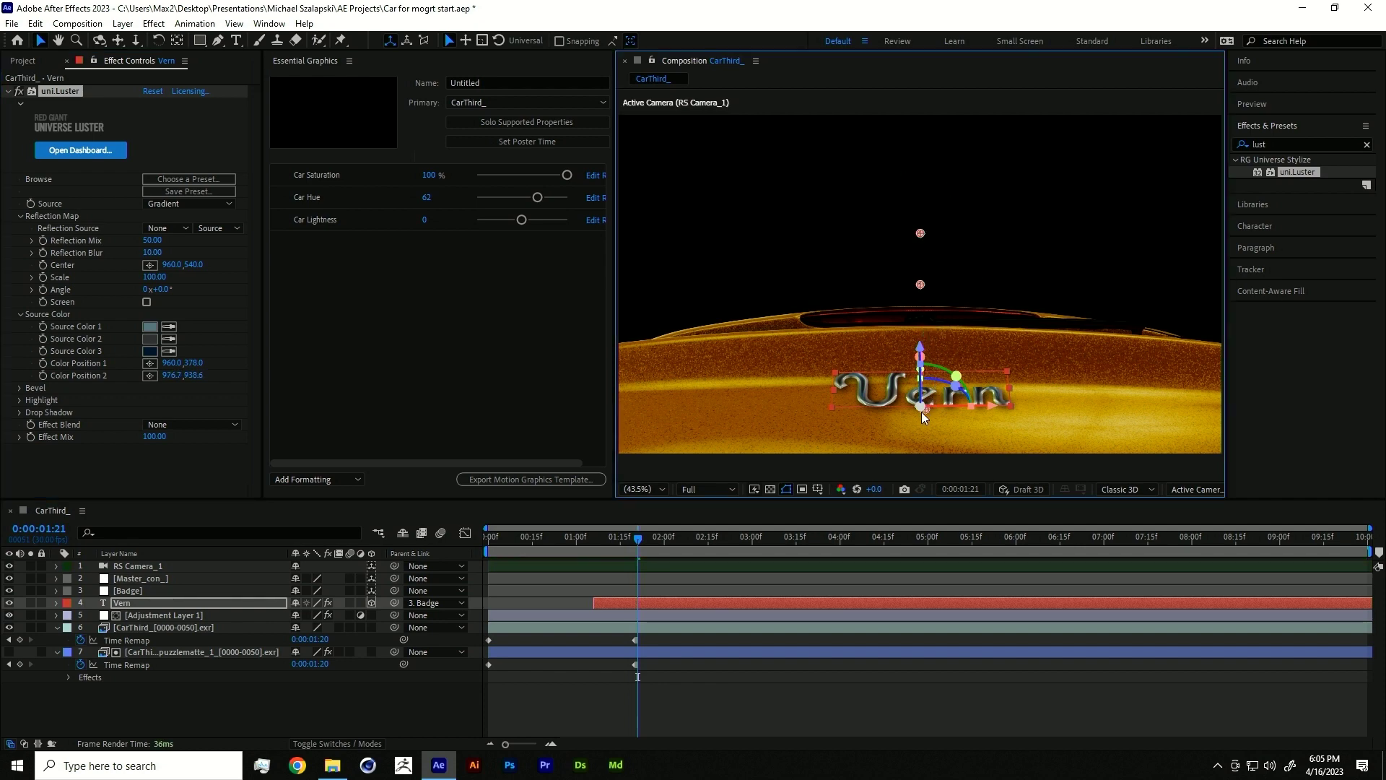
left_click_drag(921, 234, 922, 372)
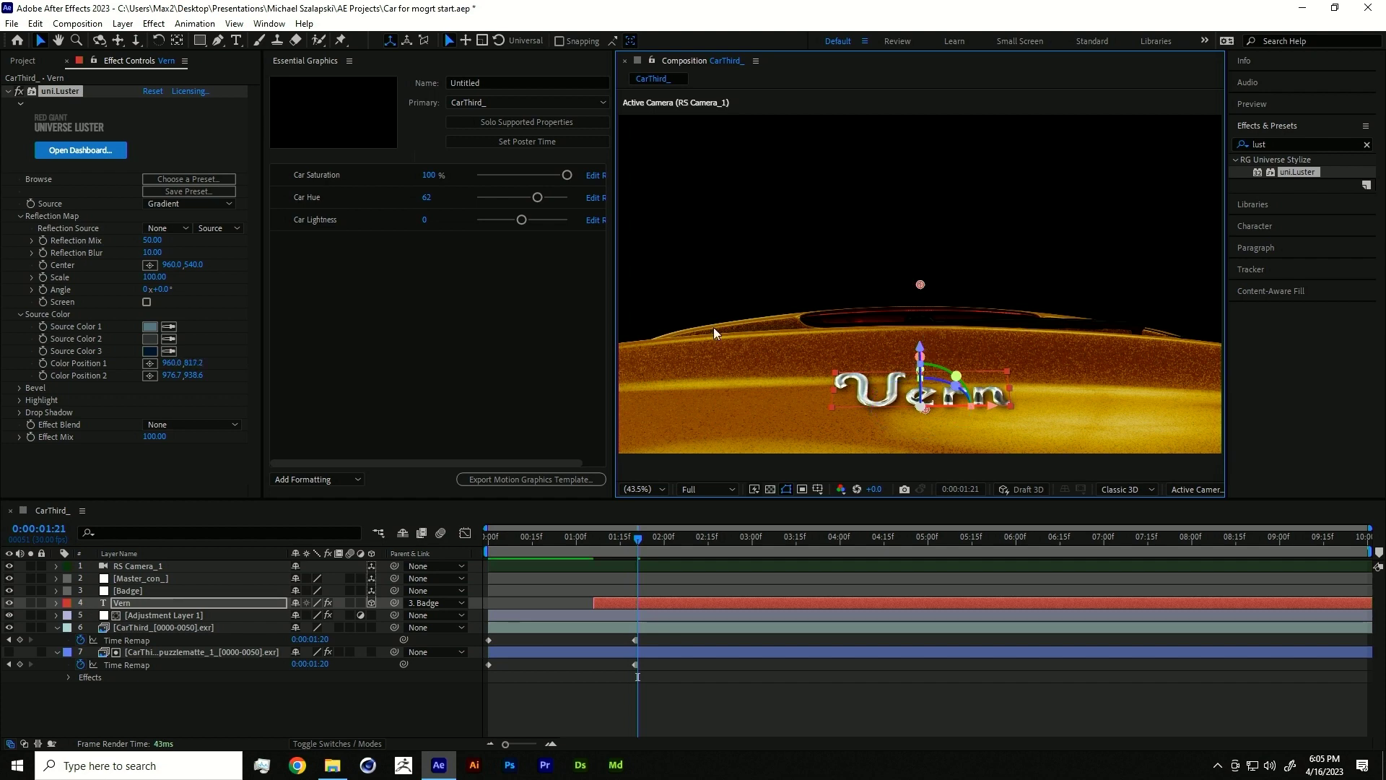
left_click_drag(189, 363, 103, 367)
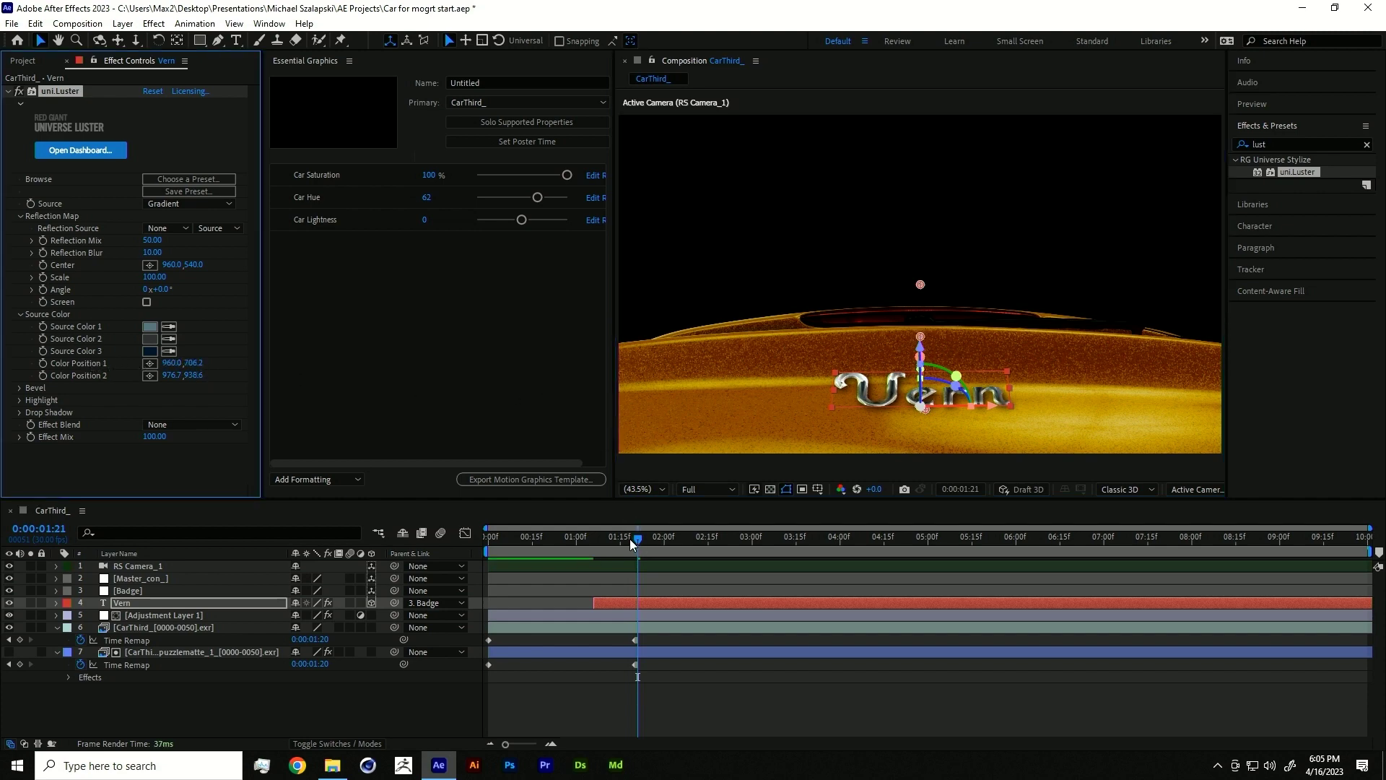
mouse_move(628, 538)
left_mouse_down()
mouse_move(603, 539)
mouse_move(734, 505)
mouse_move(603, 526)
left_mouse_up()
left_click_drag(586, 528, 644, 510)
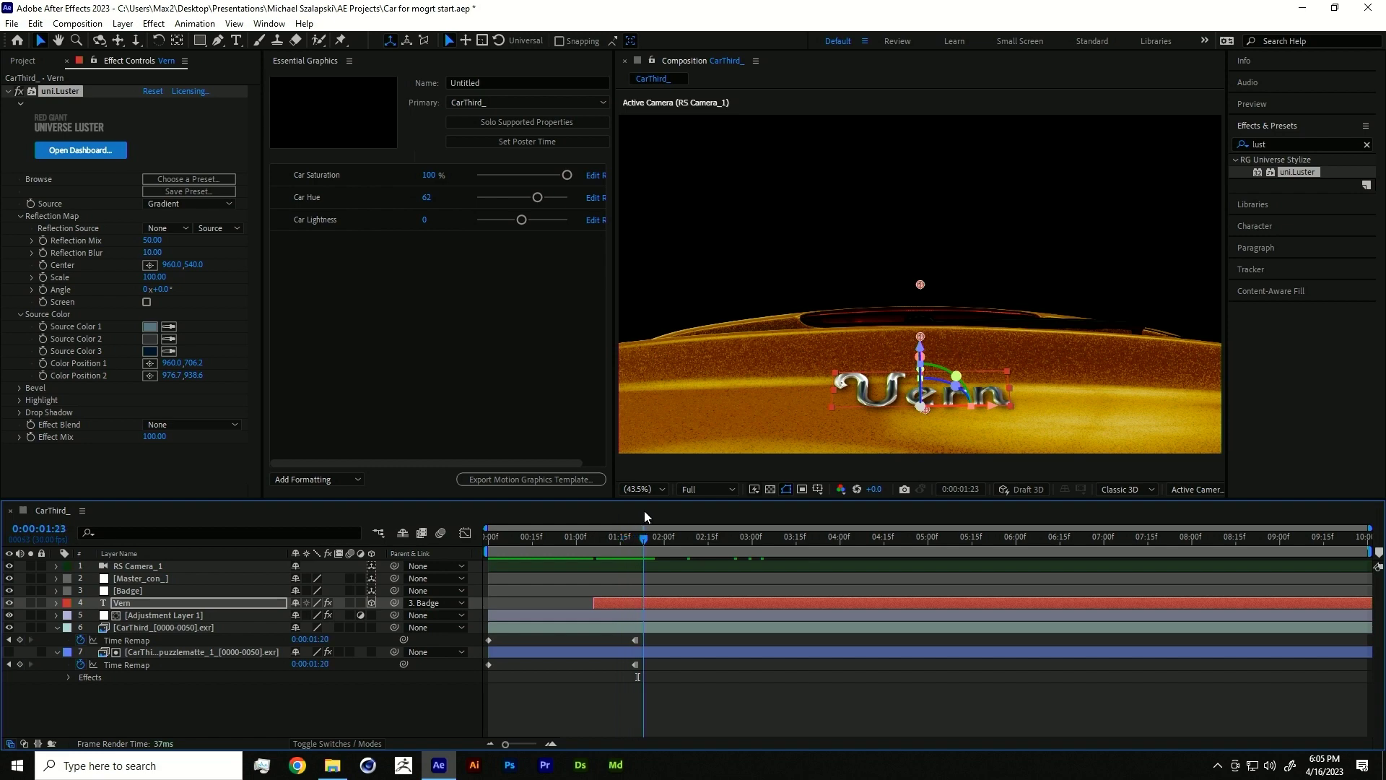
- Open the recent project Car for mogrt.aep without saving the current project
left_click(12, 23)
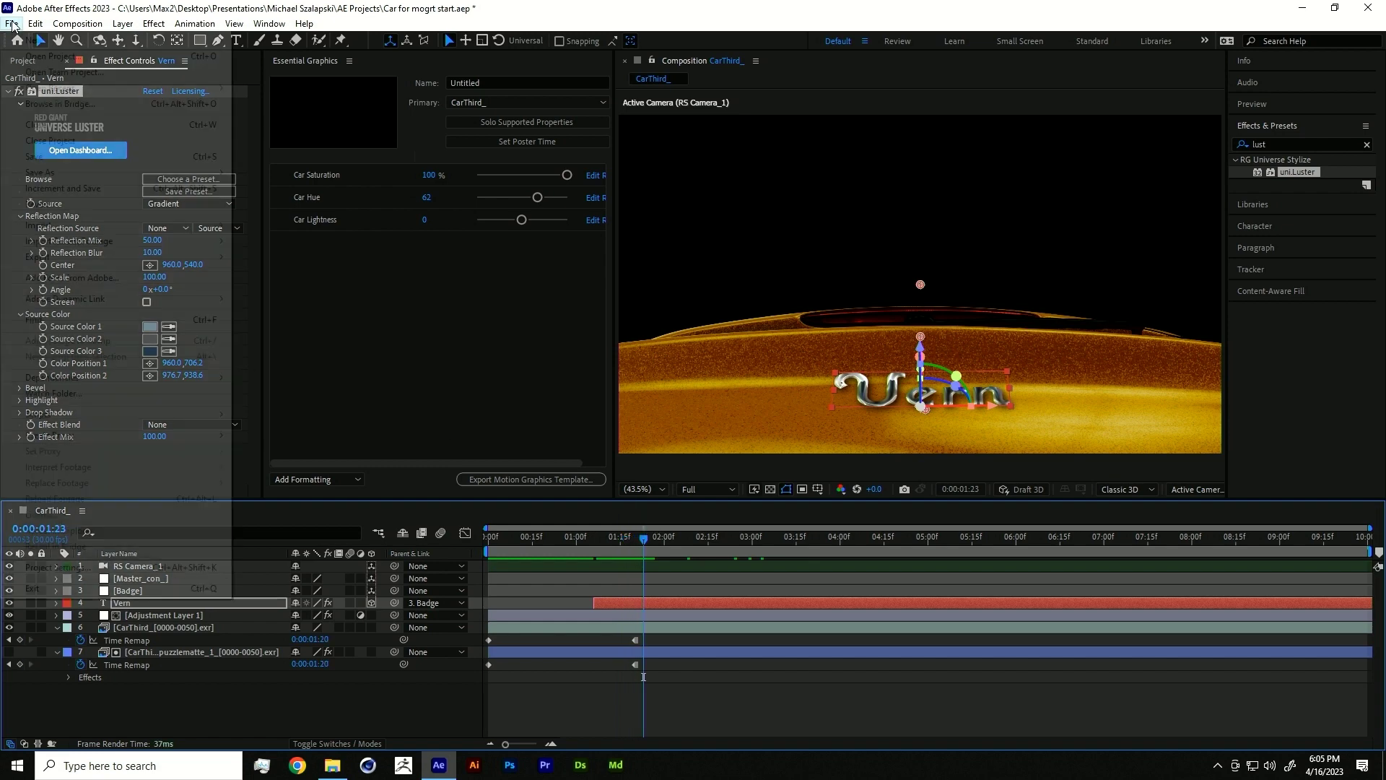
mouse_move(82, 90)
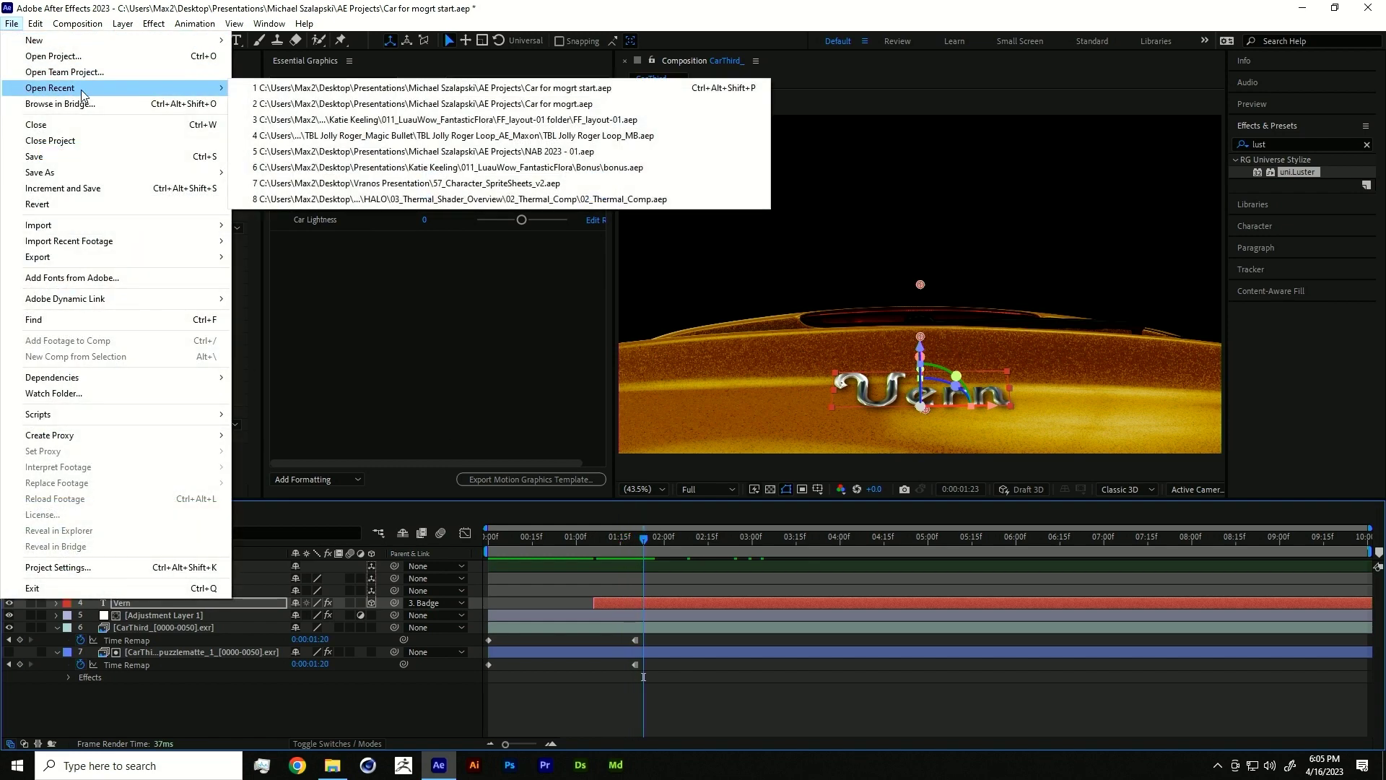
left_click(356, 104)
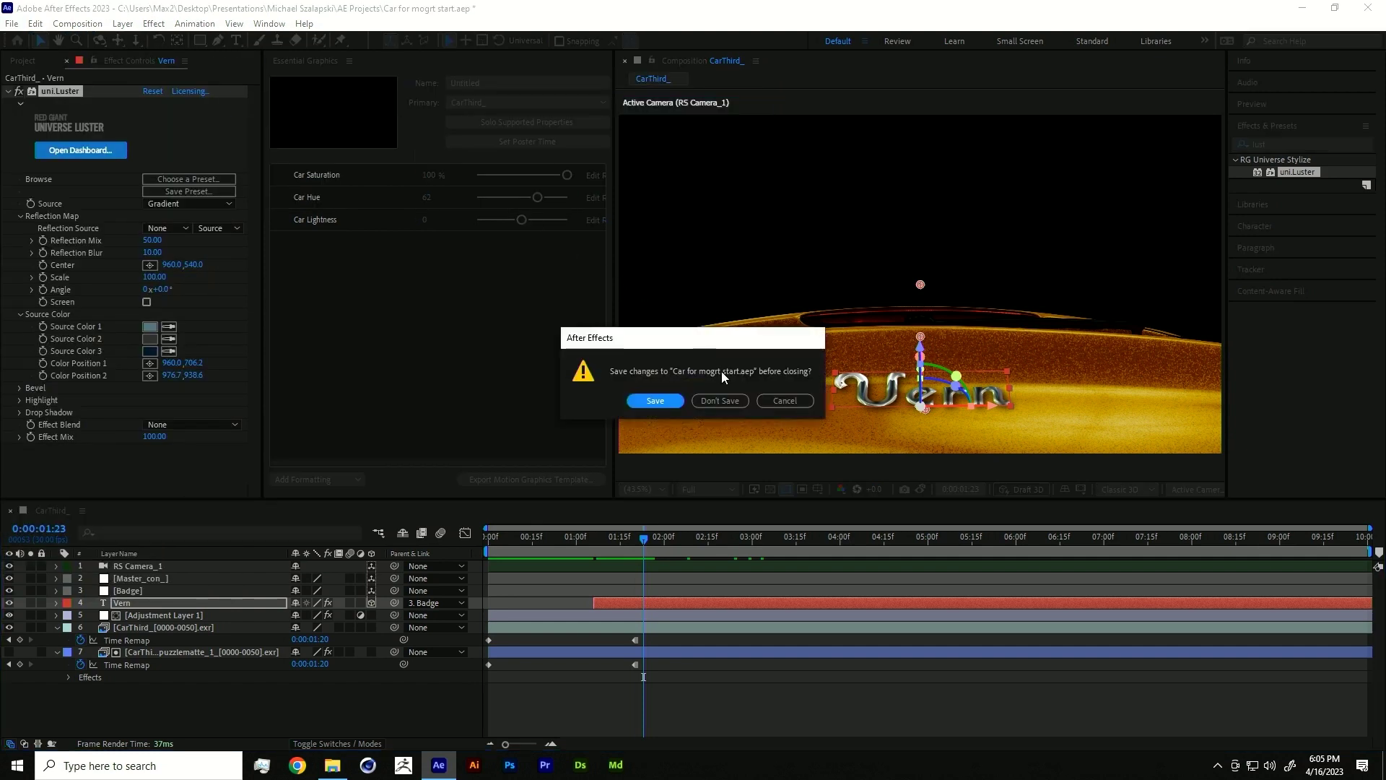
left_click(726, 398)
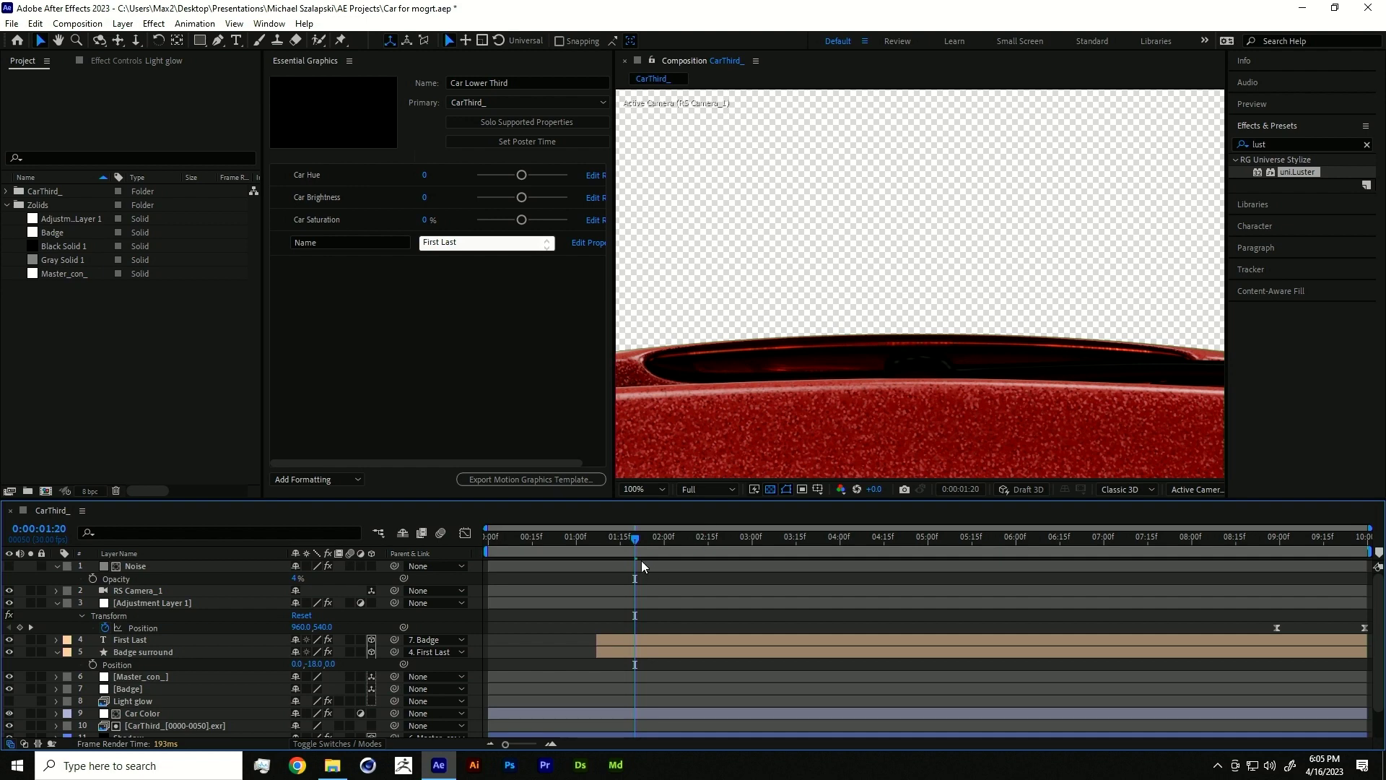
- Fit the viewer and preview the badge between 0:00:00:26 and 0:00:01:28
mouse_move(634, 538)
left_mouse_down()
mouse_move(726, 538)
mouse_move(485, 538)
mouse_move(640, 538)
left_mouse_up()
left_click(643, 489)
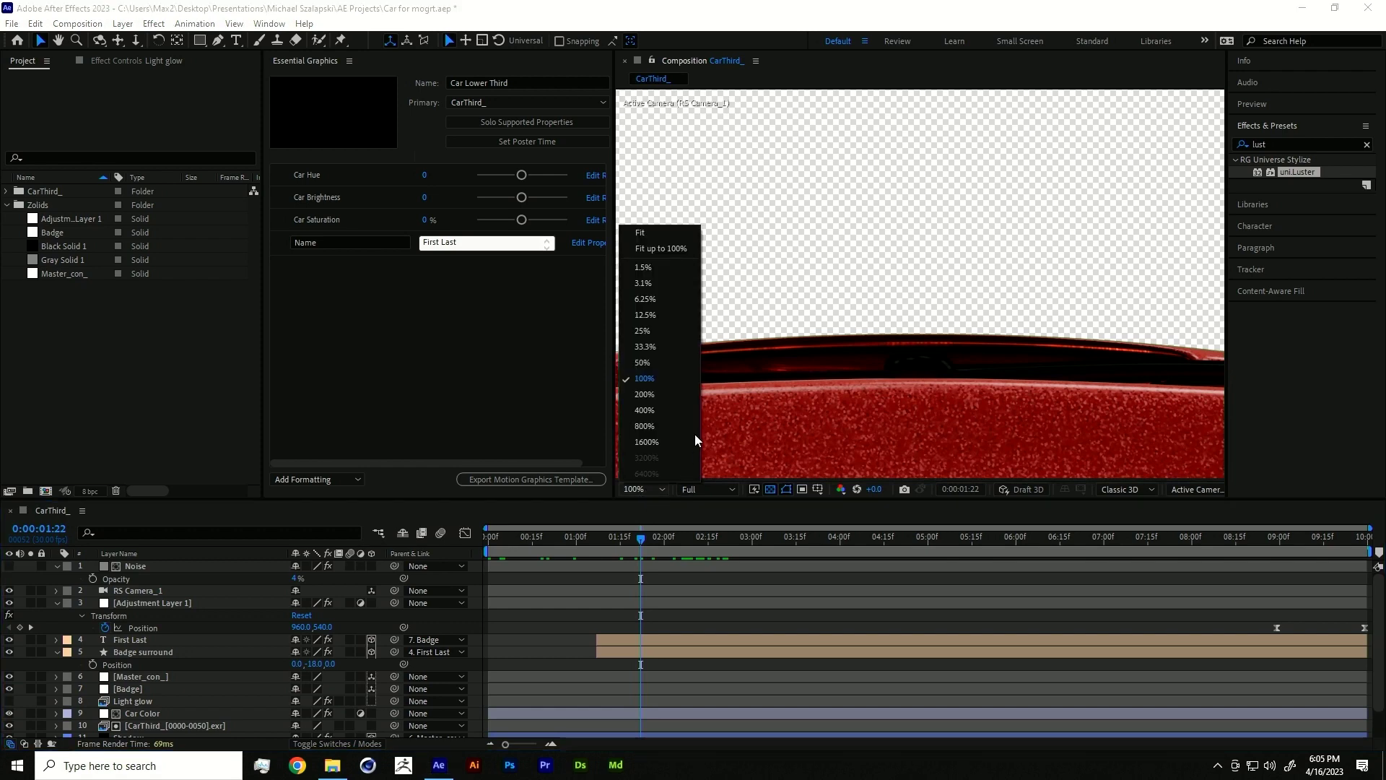
left_click(655, 249)
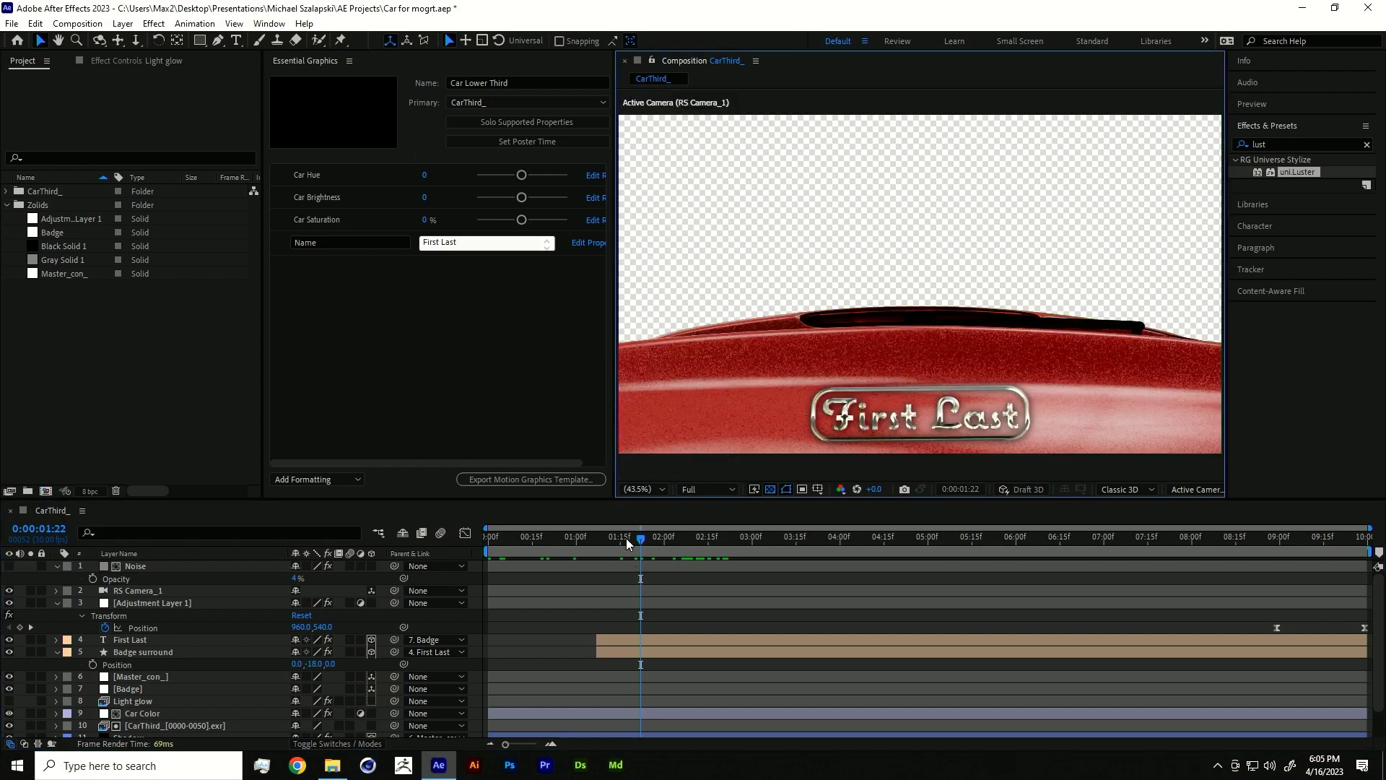
left_click_drag(639, 534, 657, 534)
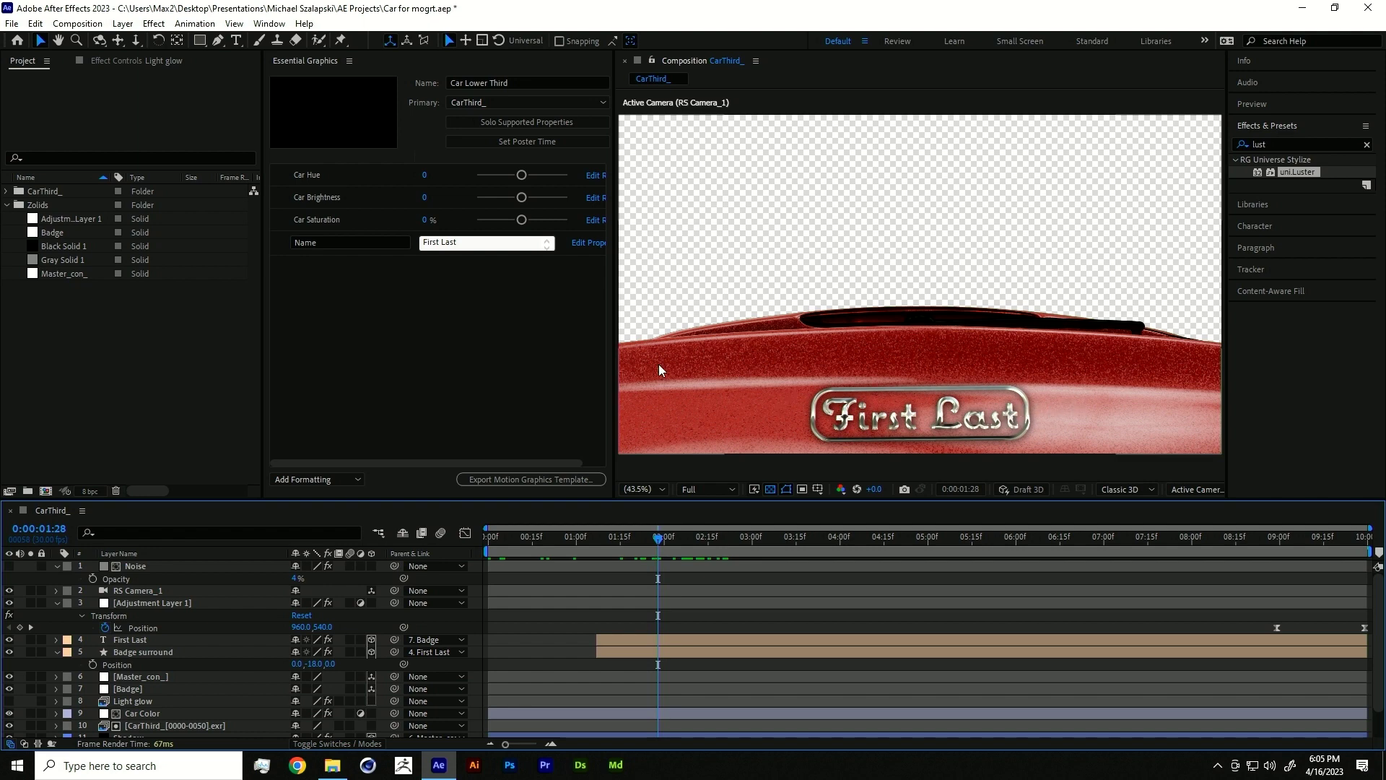
left_click_drag(651, 534, 564, 537)
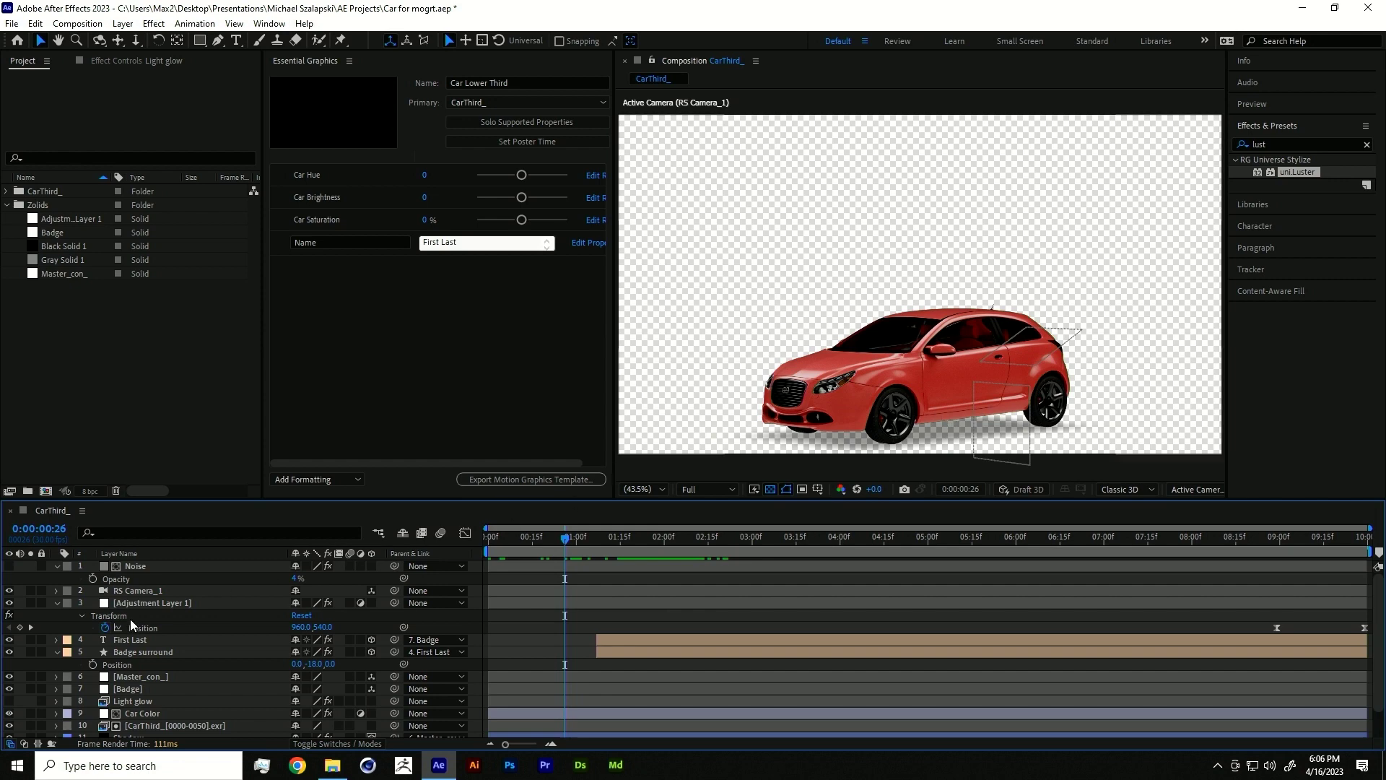
- Select the Shadow layer, preview the badge reveal, and cancel the motion graphics template export
scroll(133, 582, "down", 2)
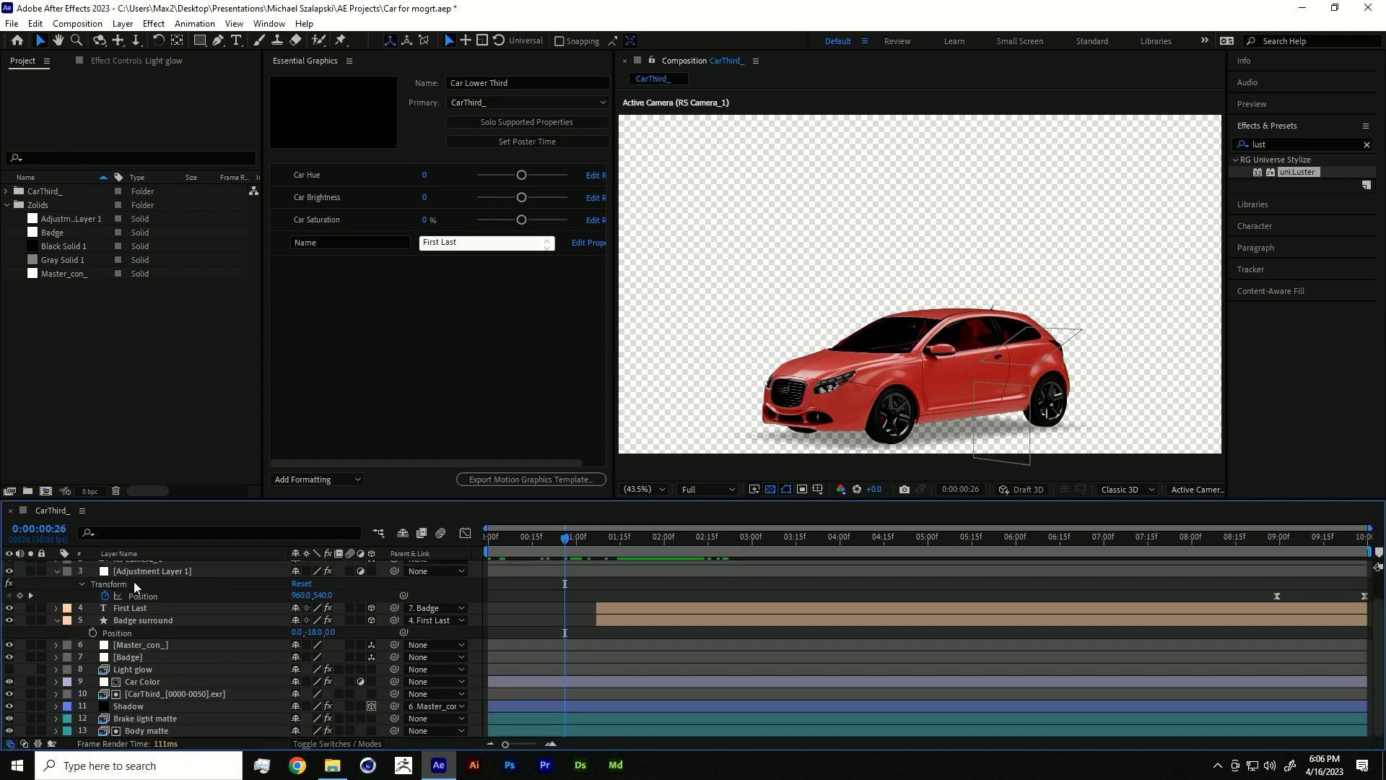
left_click(130, 707)
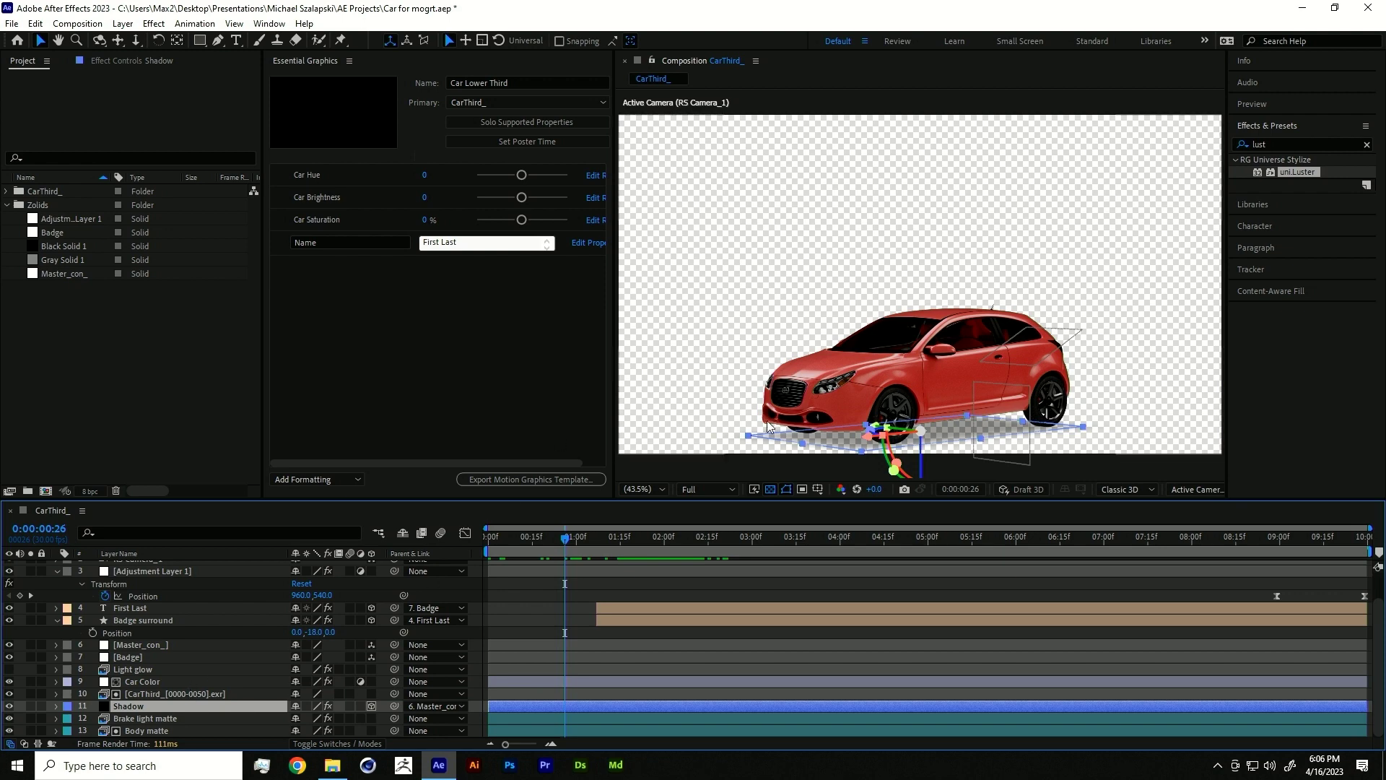
left_click_drag(563, 537, 665, 513)
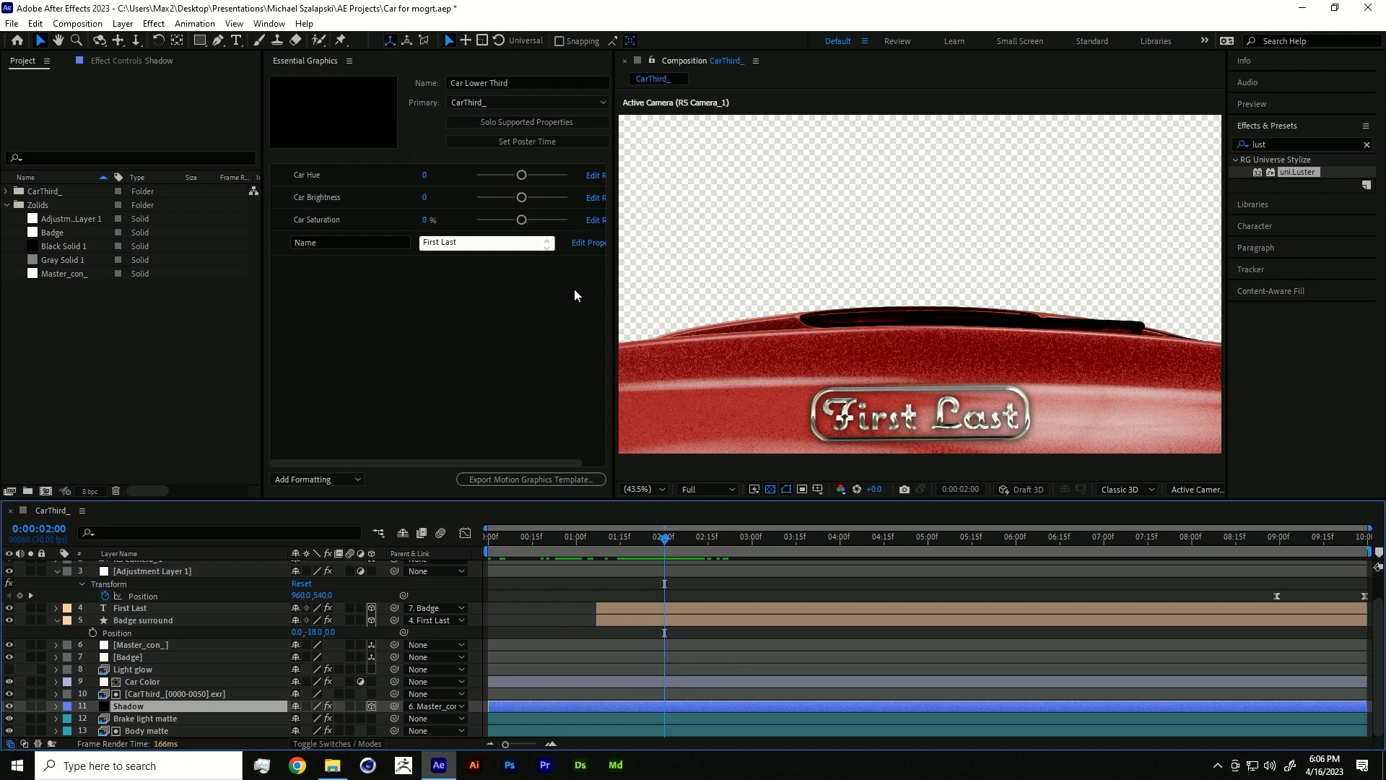
left_click(517, 480)
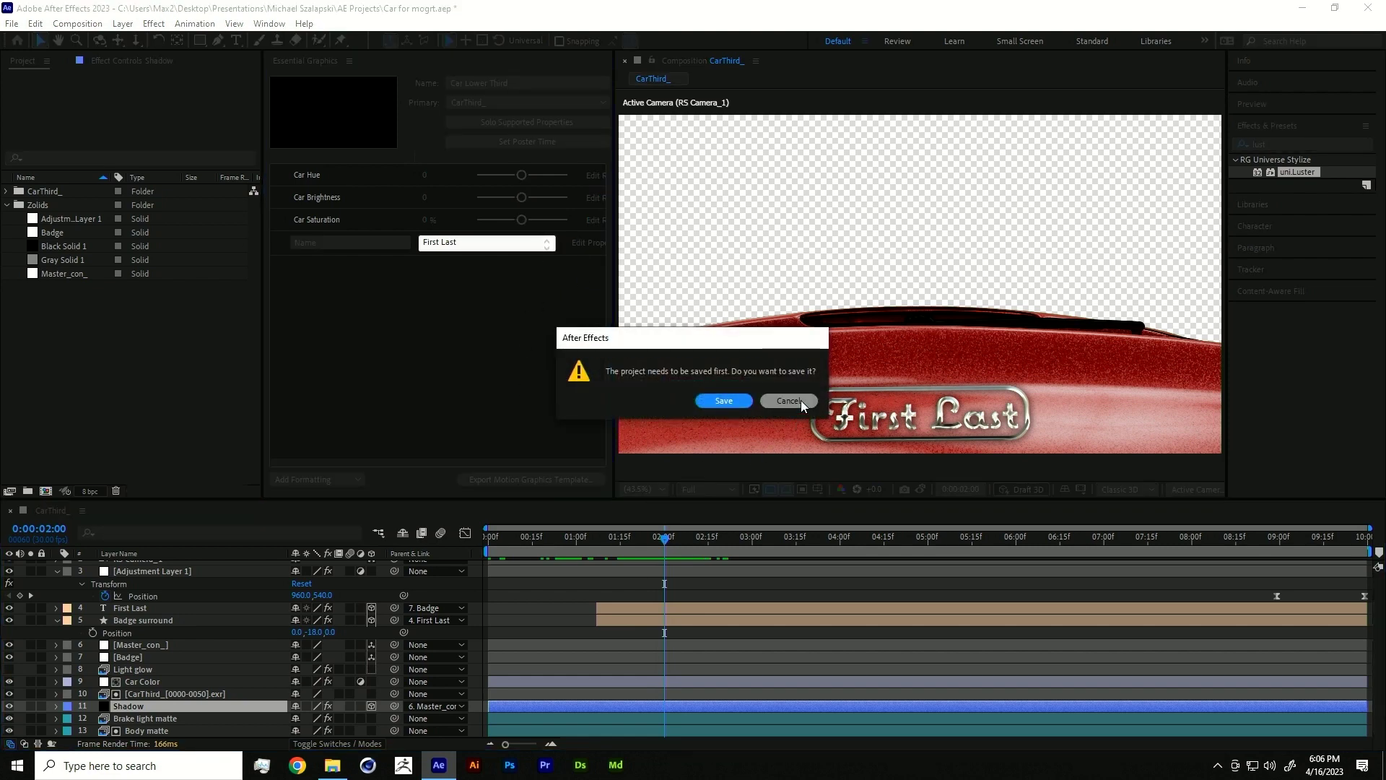
left_click(800, 400)
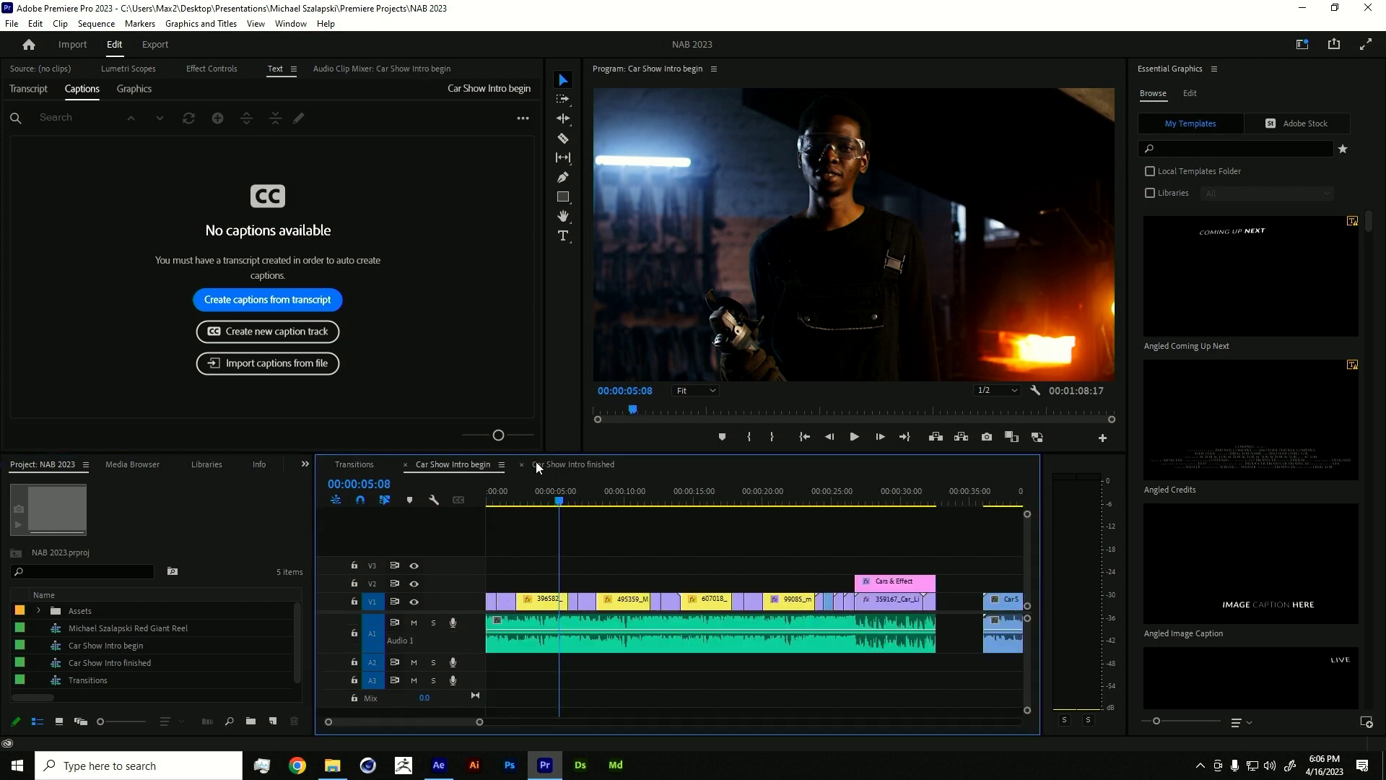
- Scrub the intro sequence's opening shots and mute audio track A1
left_click_drag(565, 501, 512, 502)
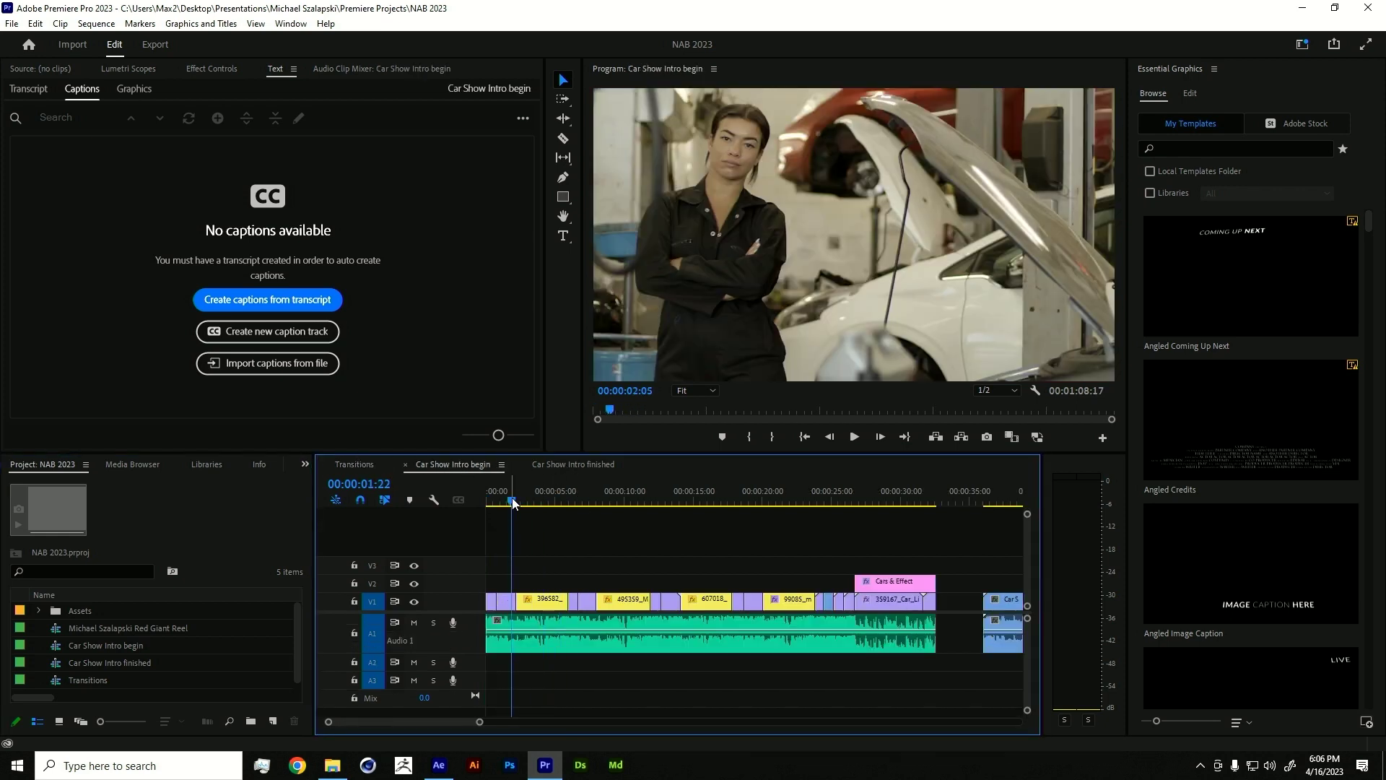
left_click(413, 622)
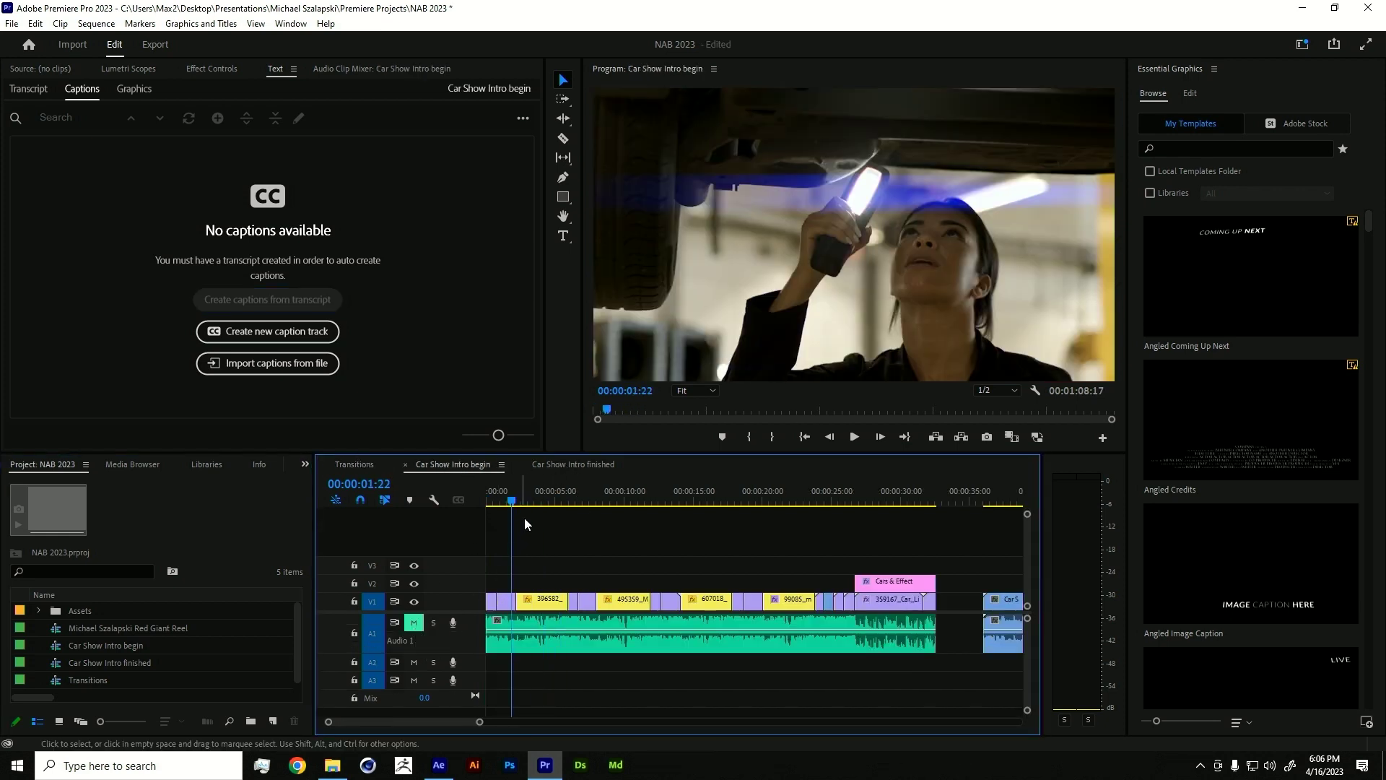
mouse_move(555, 494)
left_mouse_down()
mouse_move(581, 471)
mouse_move(556, 473)
left_mouse_up()
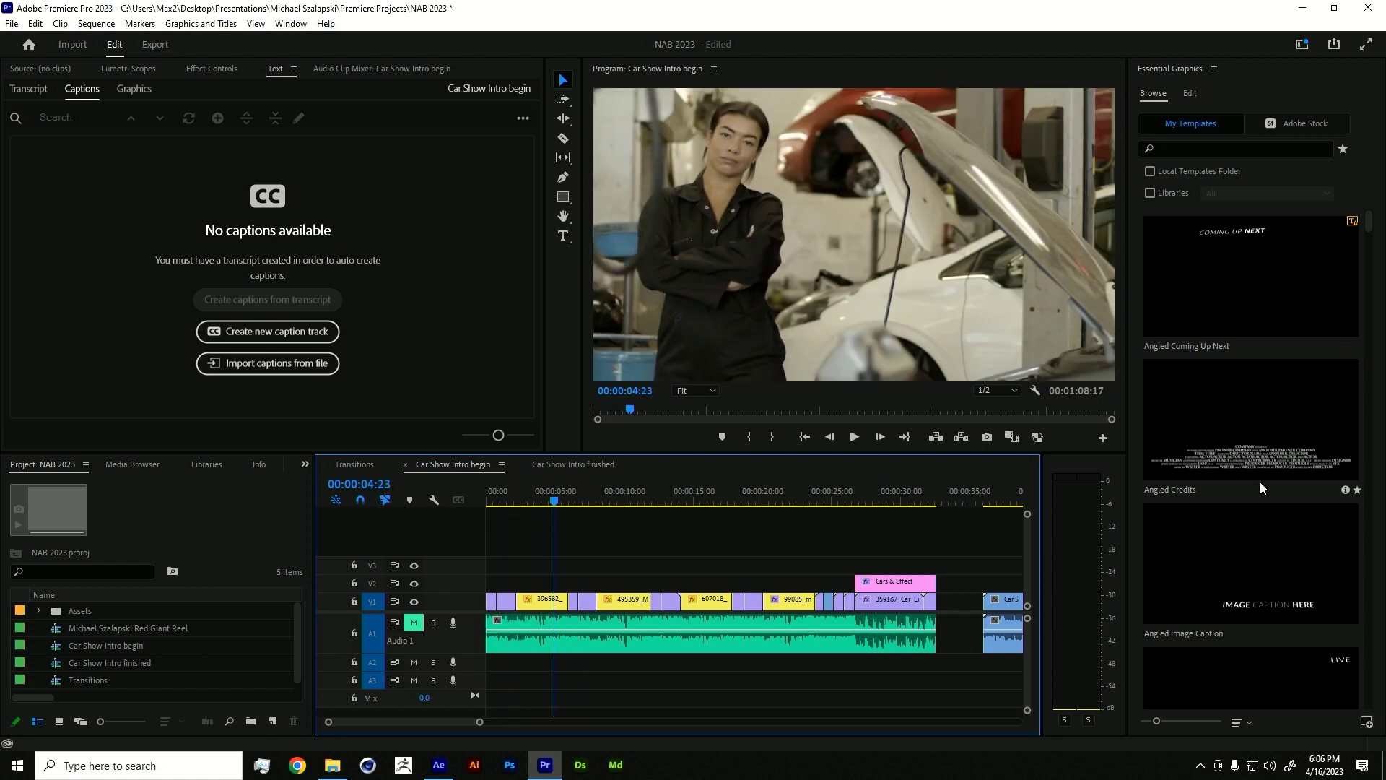
left_click(1375, 737)
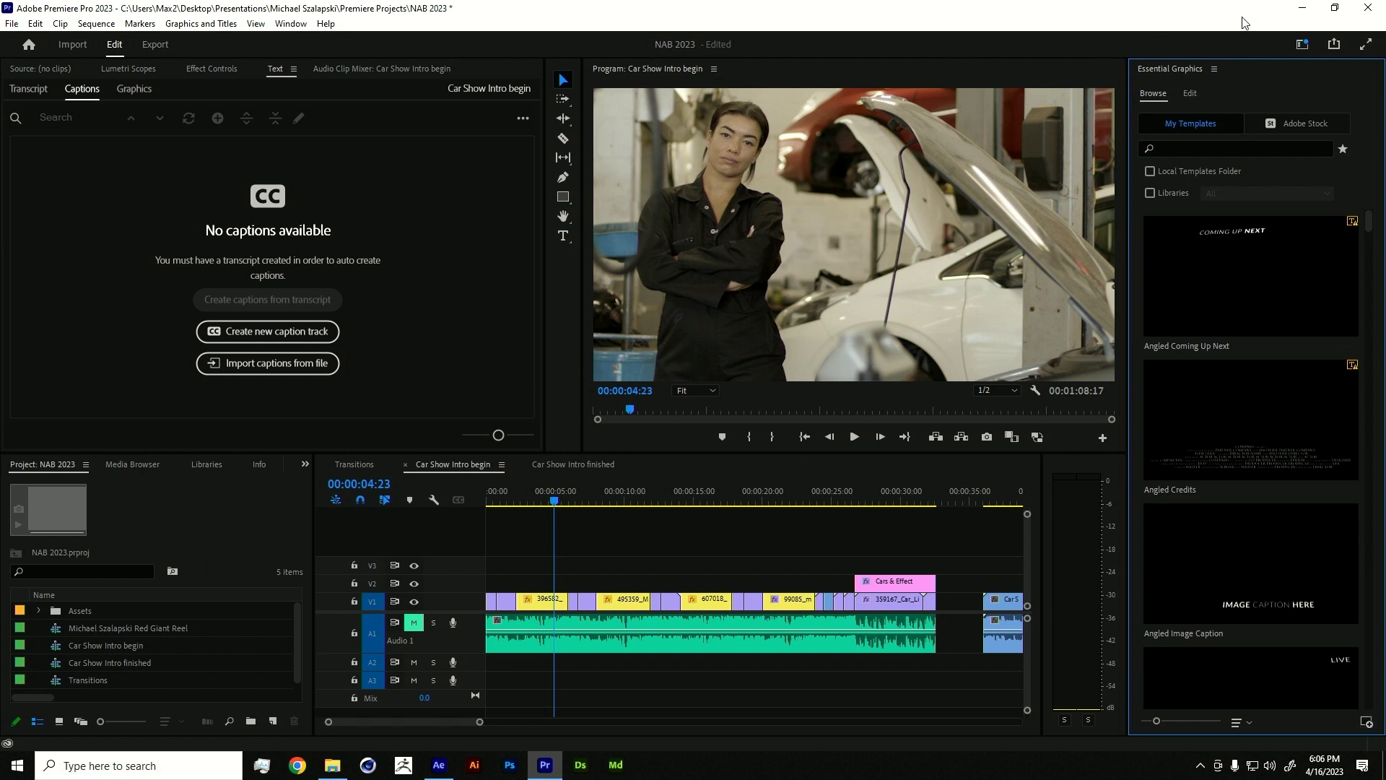
- Install Car Lower Third 01.mogrt from AE Renders into the Essential Graphics template list
left_click(1302, 44)
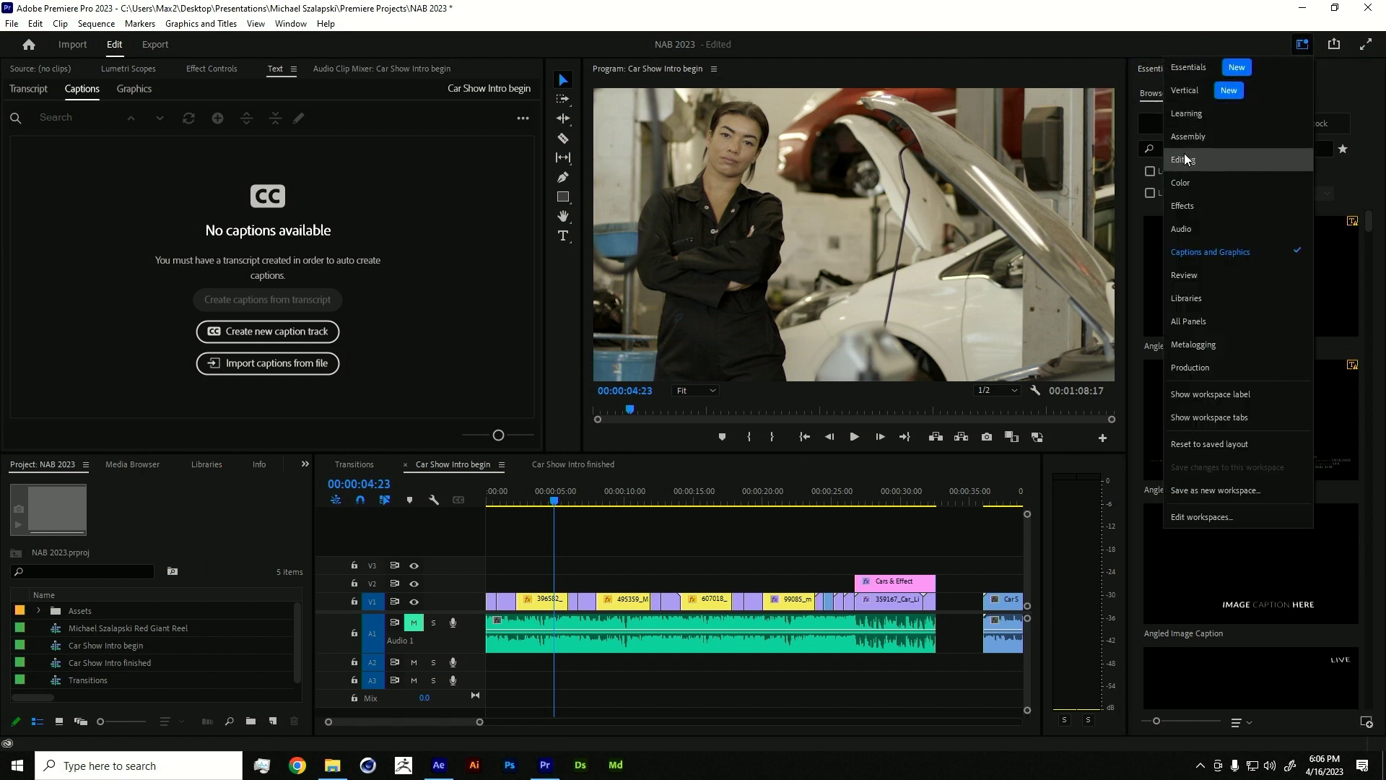
left_click(1207, 252)
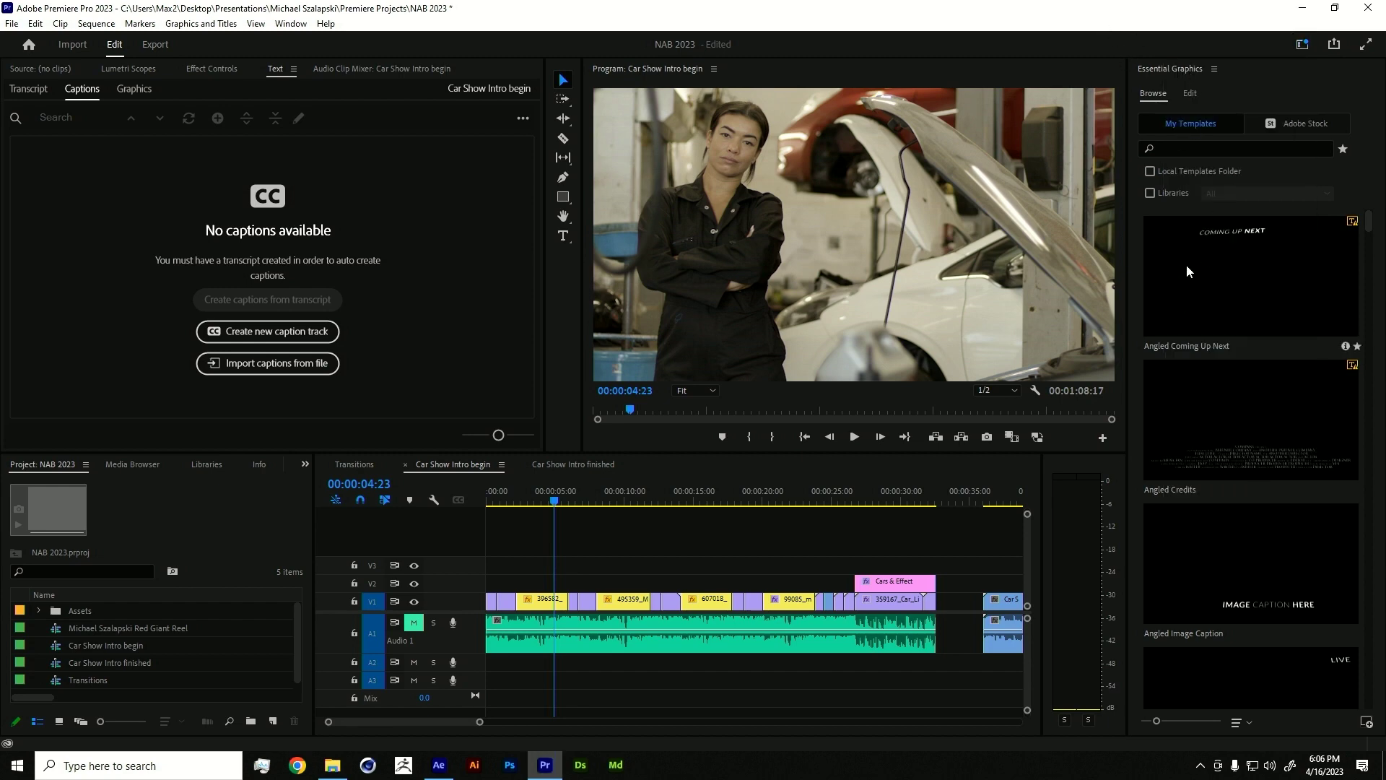
scroll(1240, 289, "down", 10)
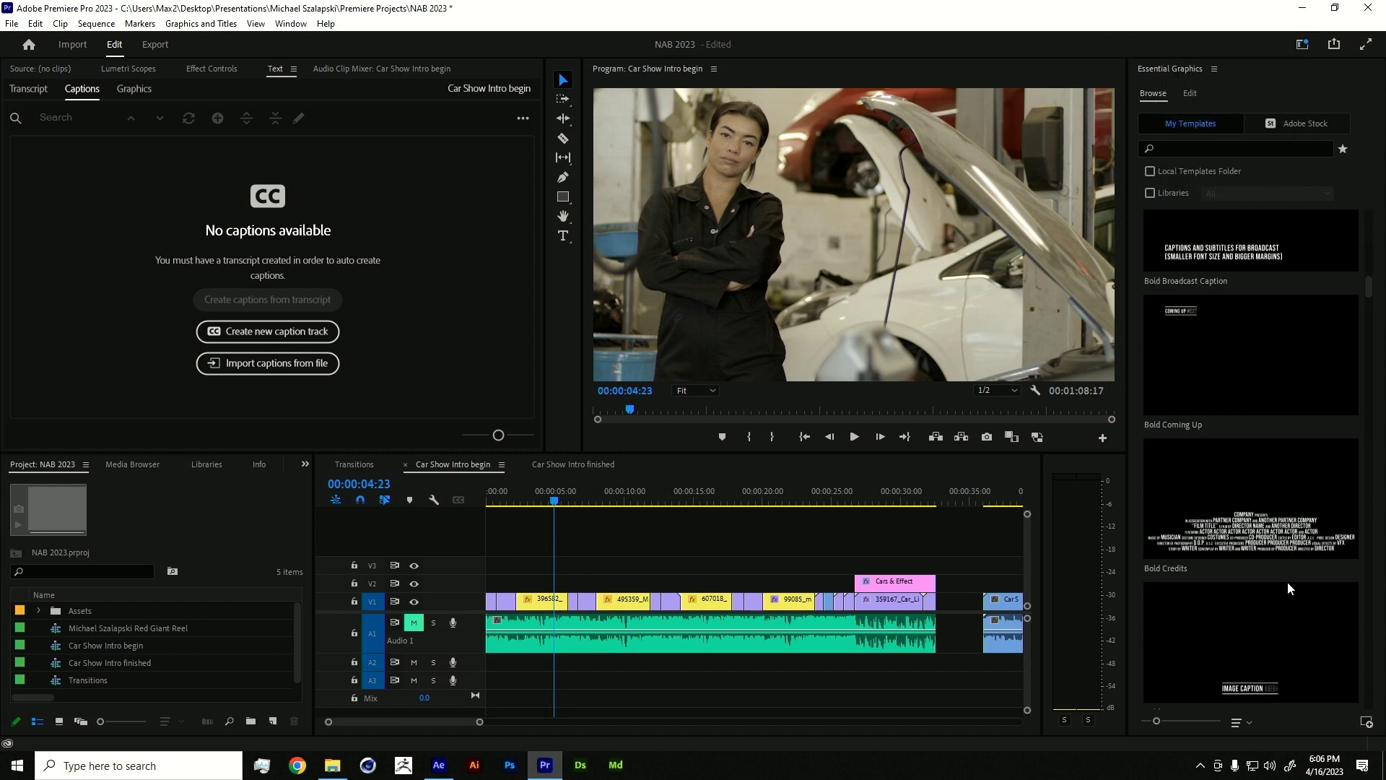
left_click(1371, 735)
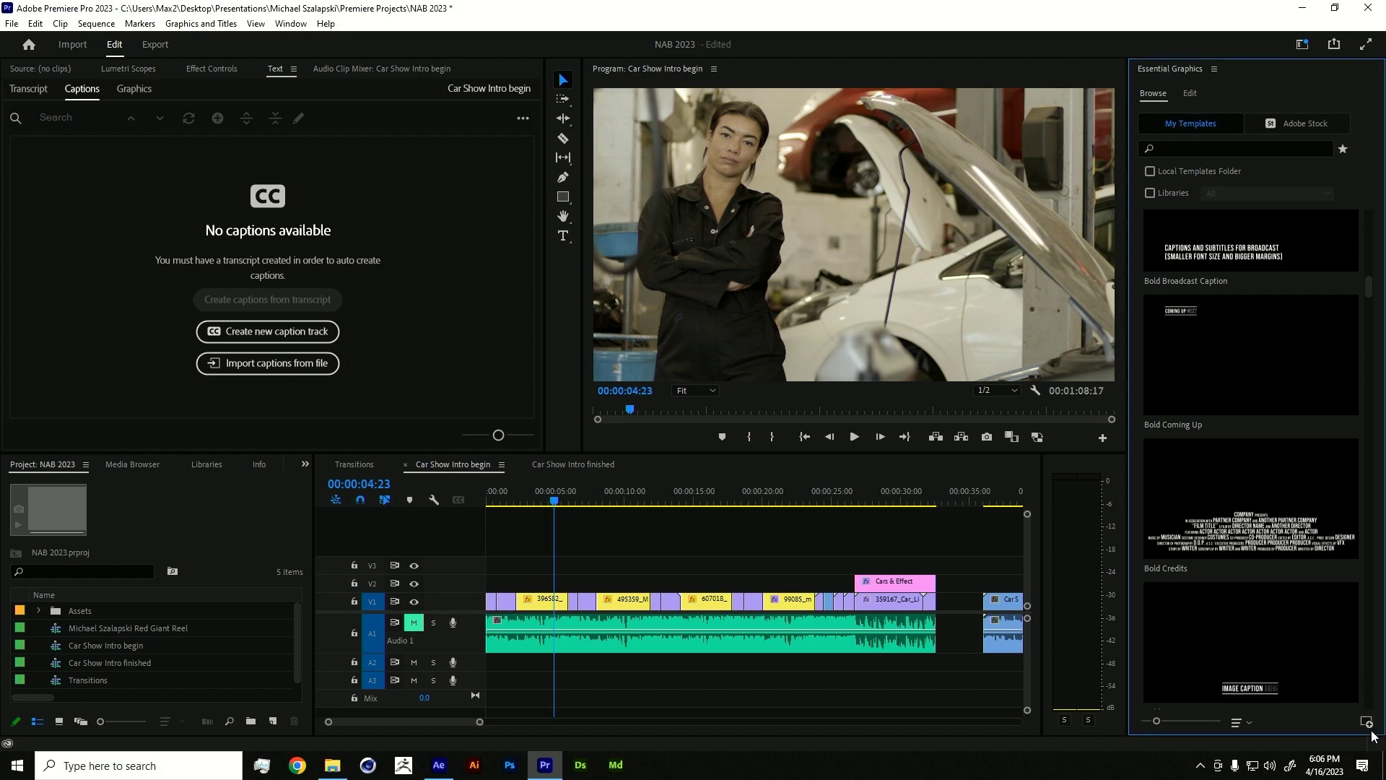
left_click(1367, 722)
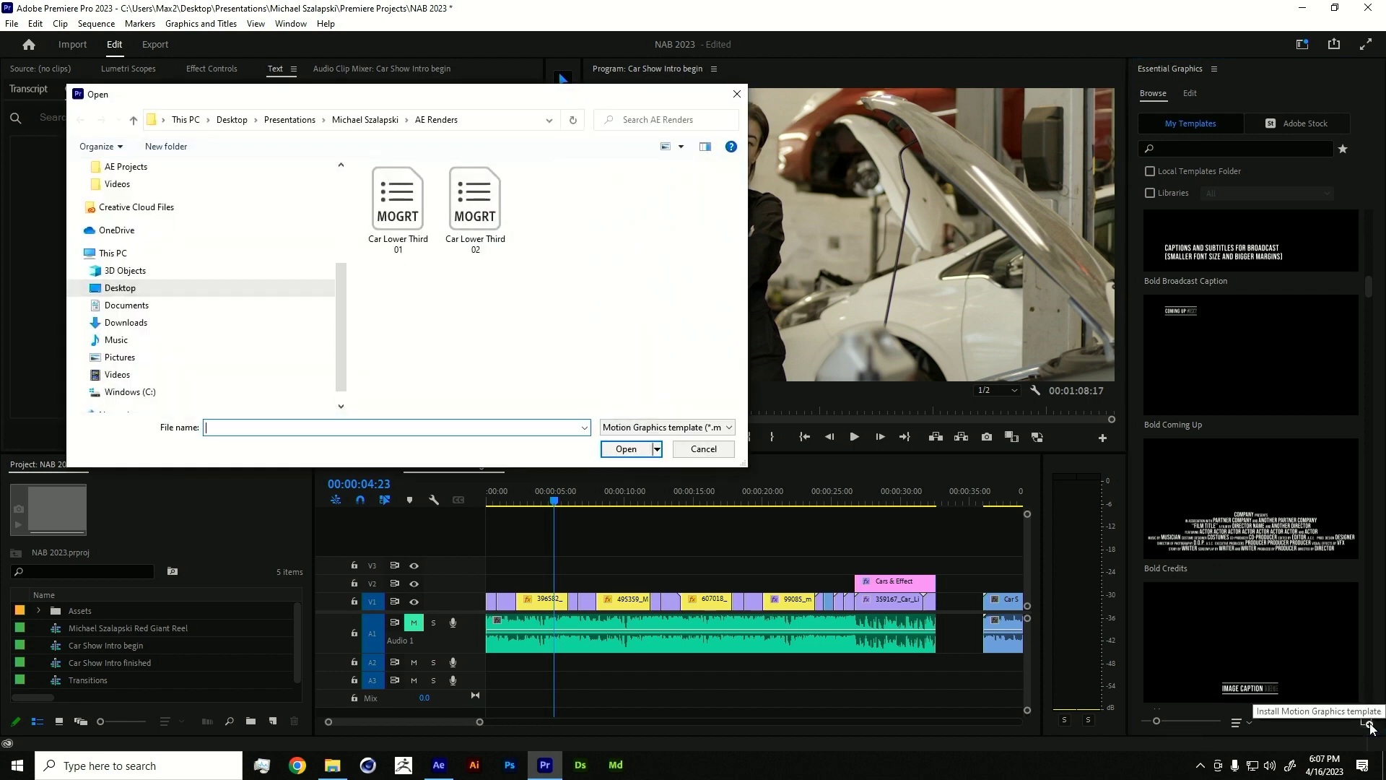
double_click(381, 228)
scroll(1155, 507, "down", 5)
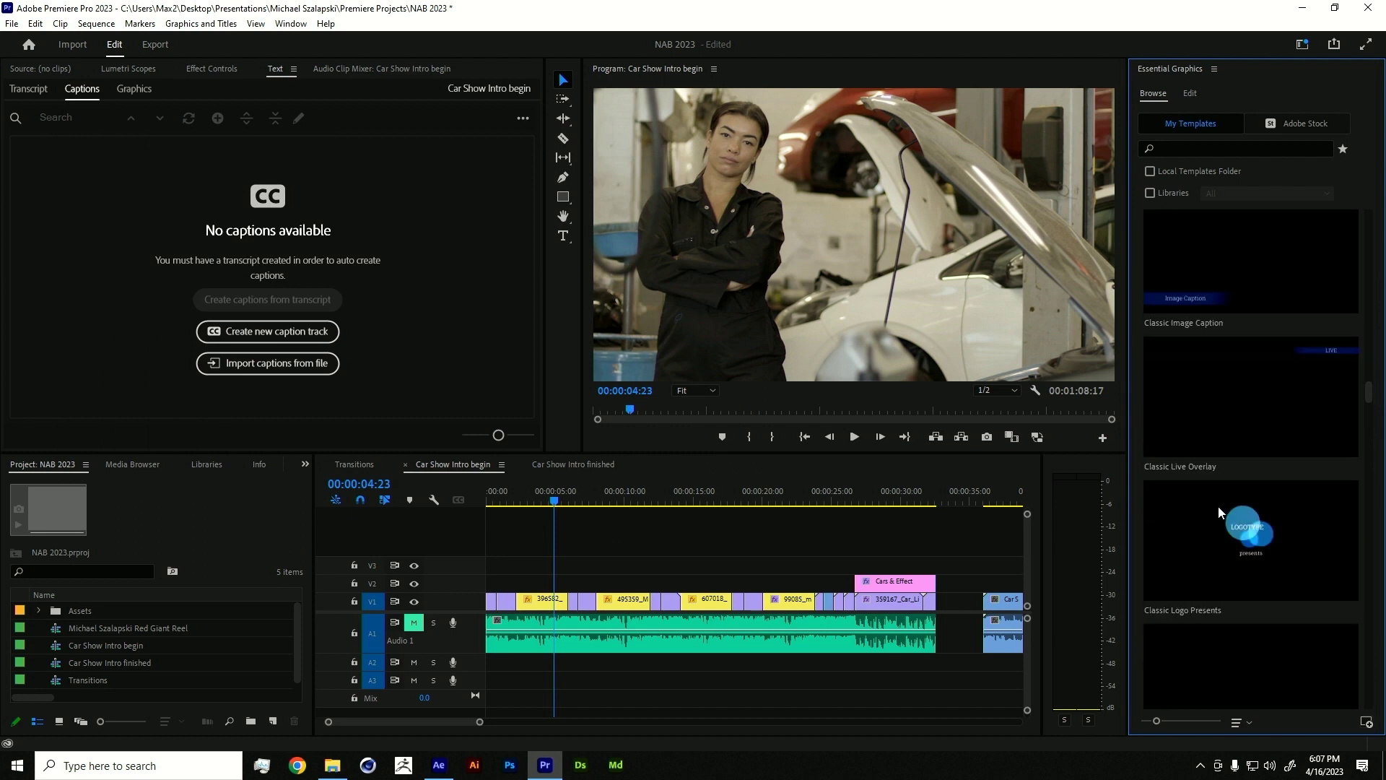
scroll(1211, 501, "up", 5)
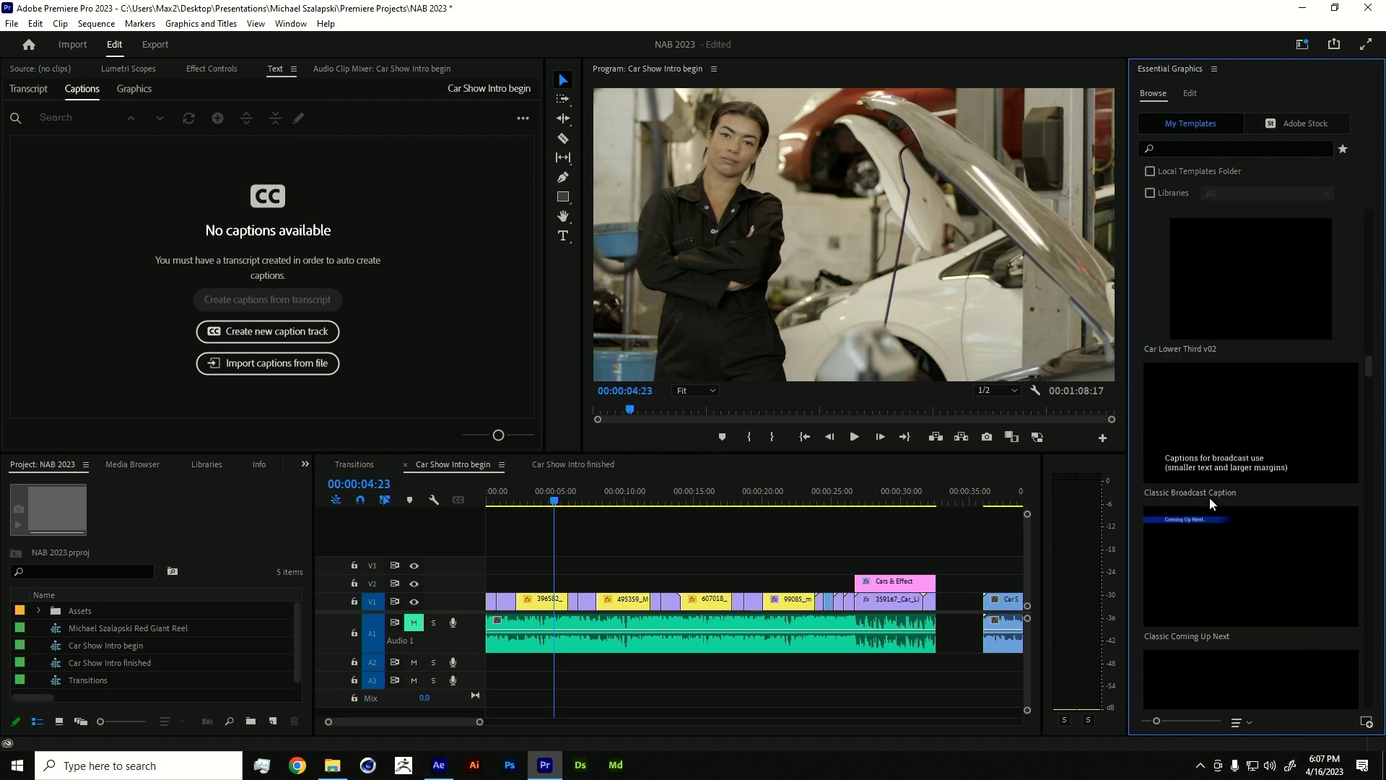
scroll(1210, 496, "up", 2)
scroll(1221, 458, "up", 2)
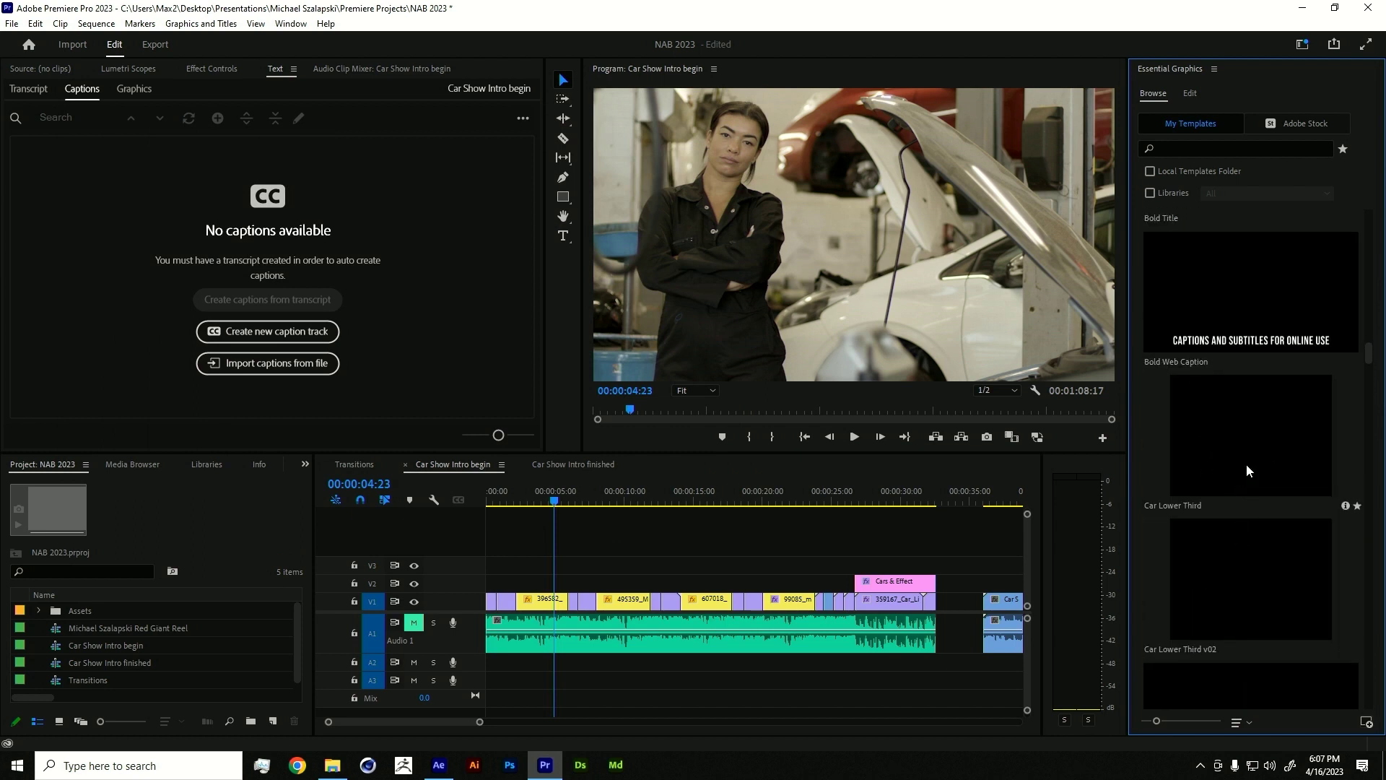
- Place Car Lower Third on V2 at the sequence start and trim its right edge shorter
left_click_drag(1256, 442, 521, 583)
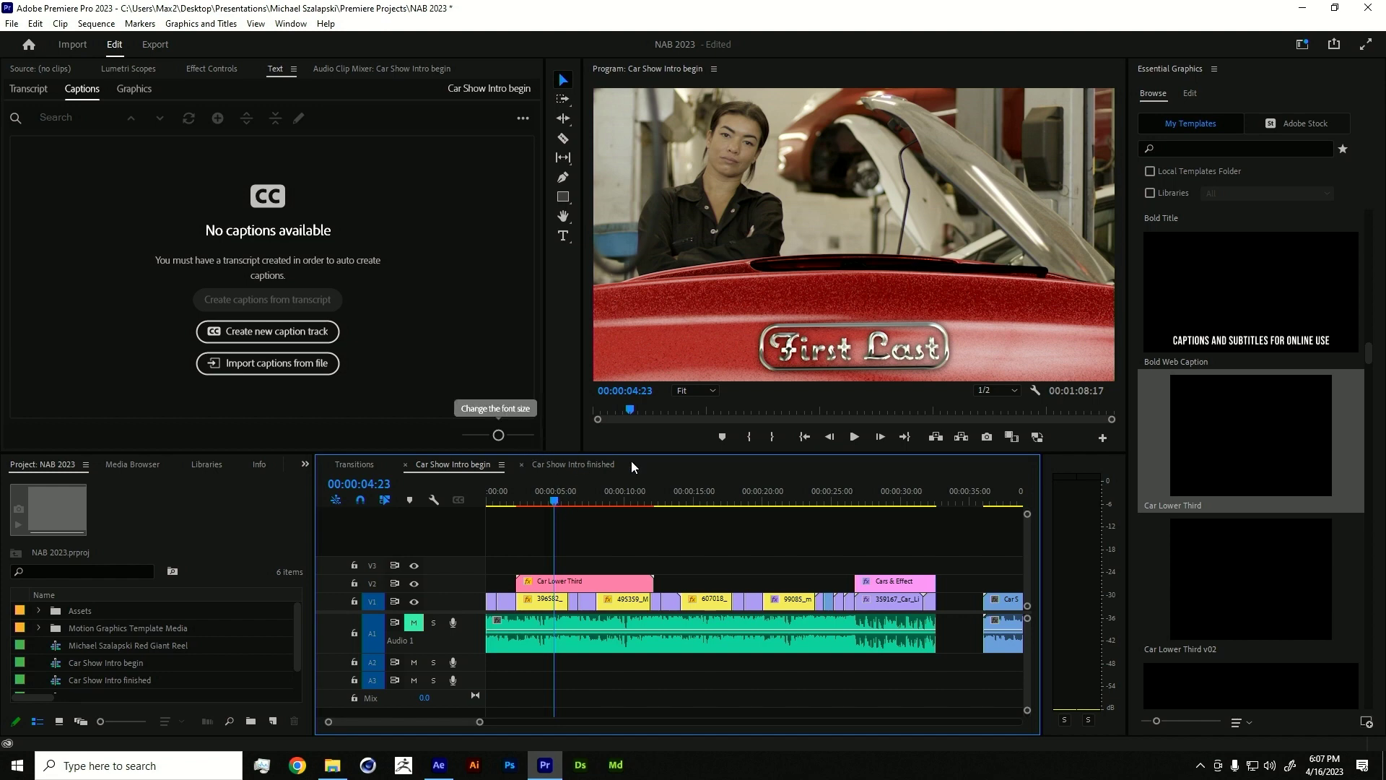
left_click(1193, 92)
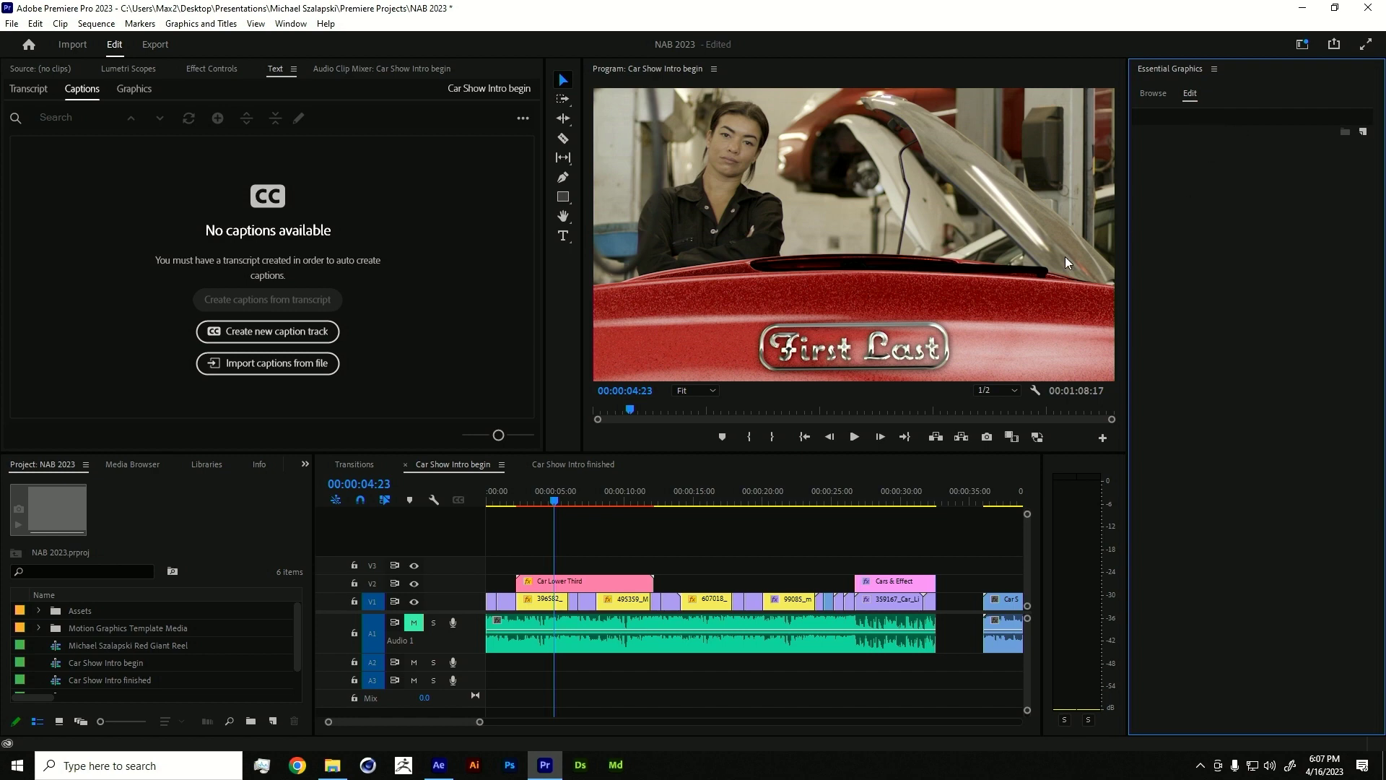
left_click(581, 579)
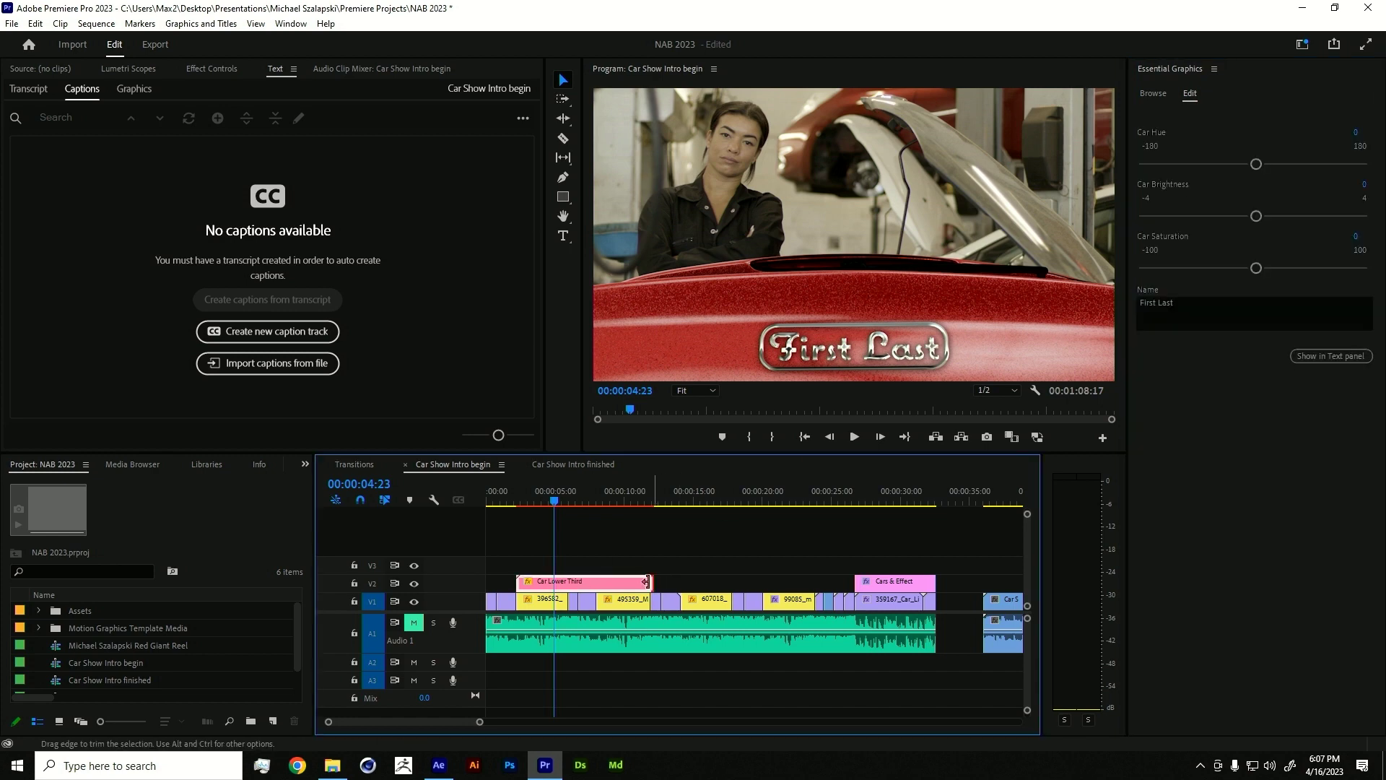
left_click_drag(647, 580, 567, 580)
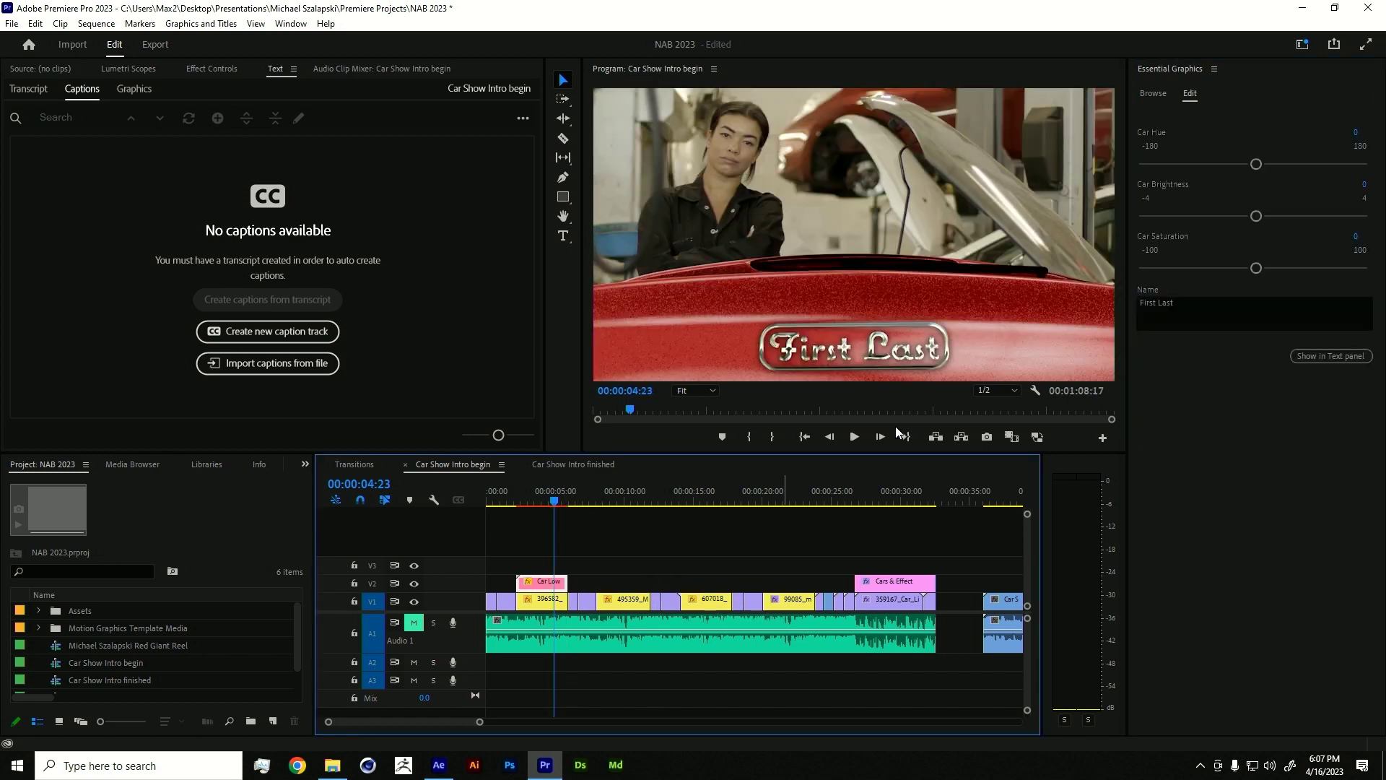
- Replace the badge's First Last text with the car owner's name
left_click(1202, 302)
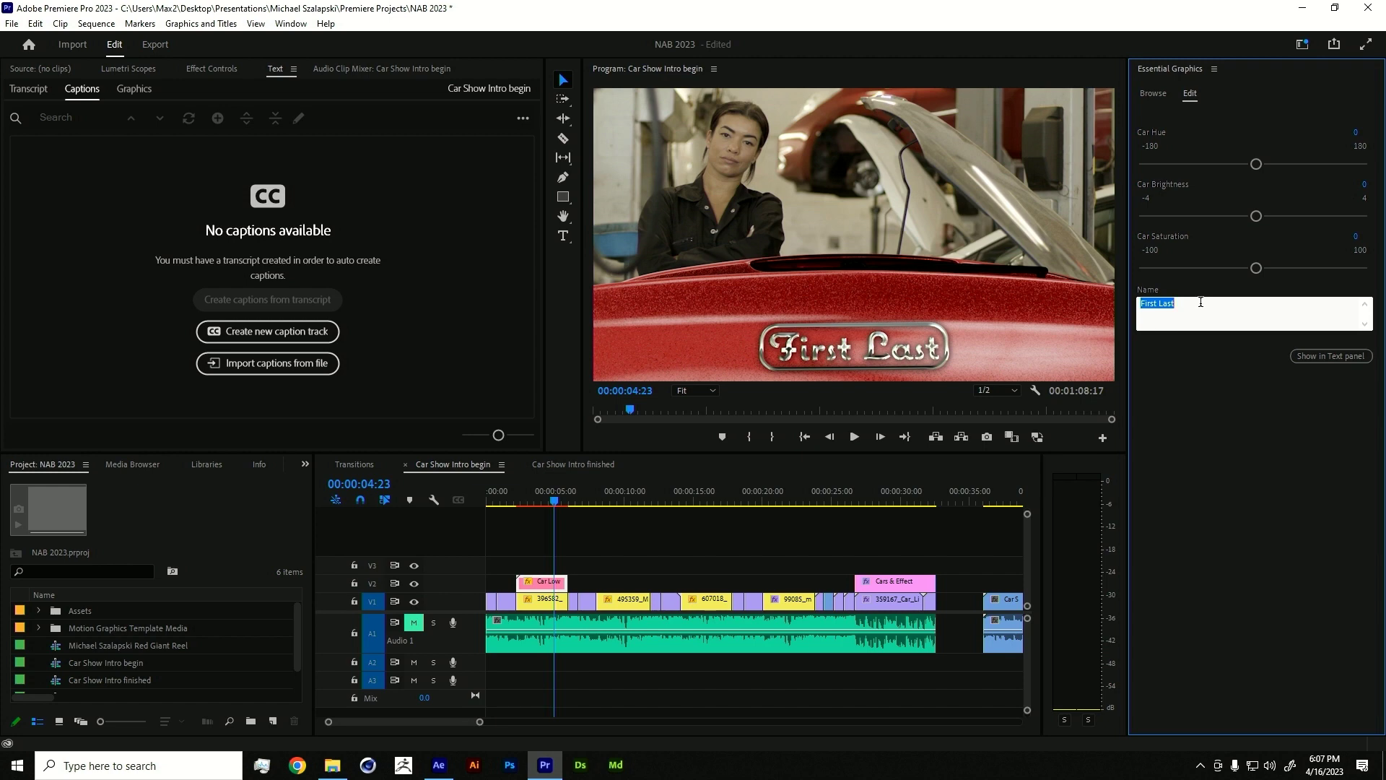
type("David Goliath")
left_click(1318, 494)
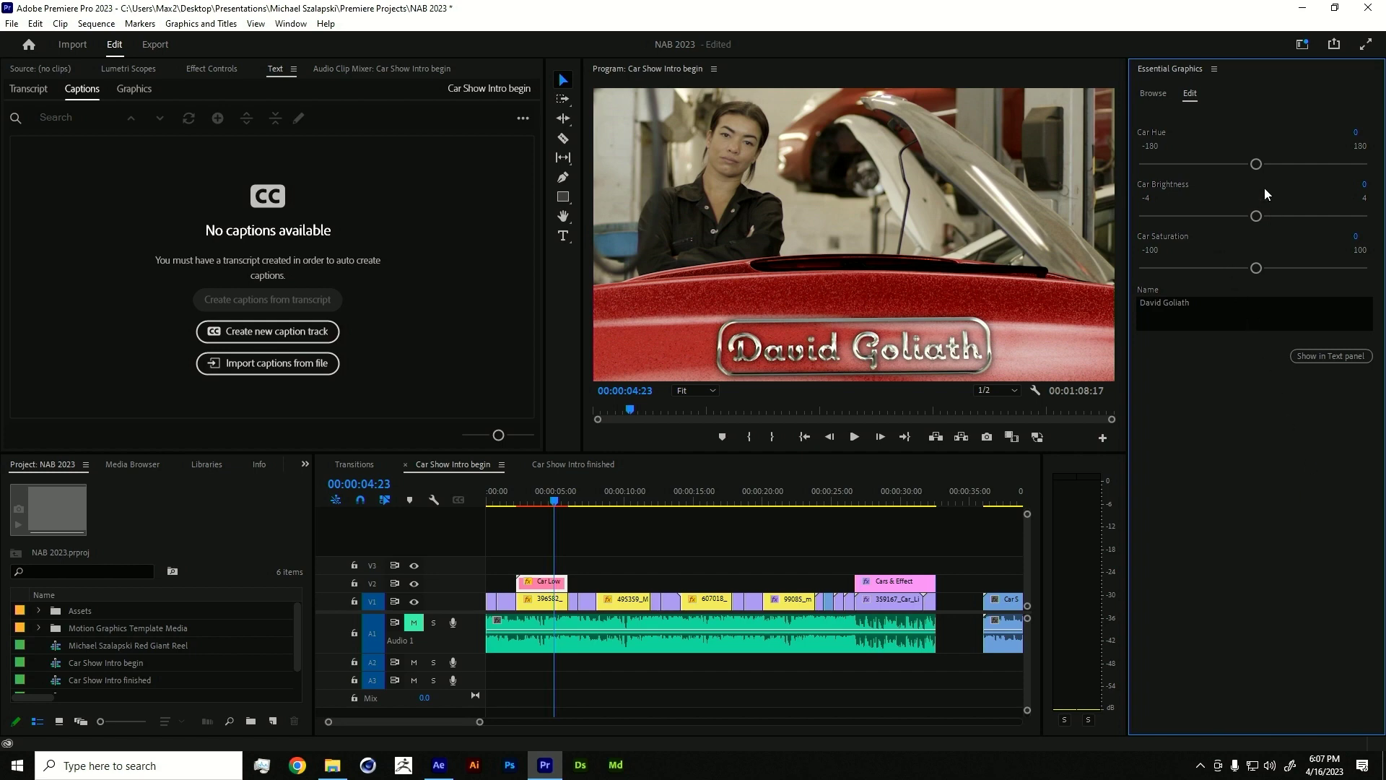
- Turn the car gold with Car Hue 58, Brightness 1 and Saturation 28
left_click_drag(1256, 164, 1293, 166)
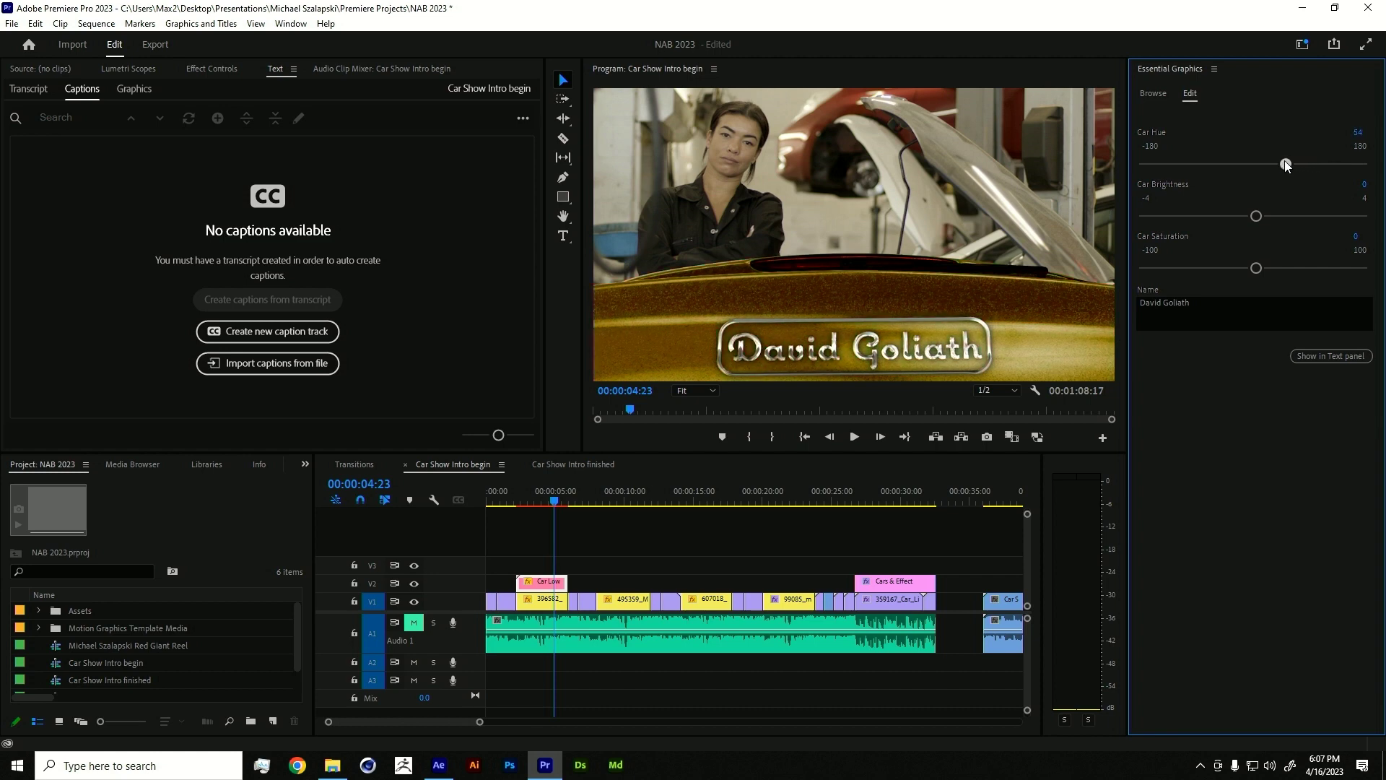
left_click_drag(1264, 217, 1282, 216)
left_click_drag(1256, 268, 1282, 268)
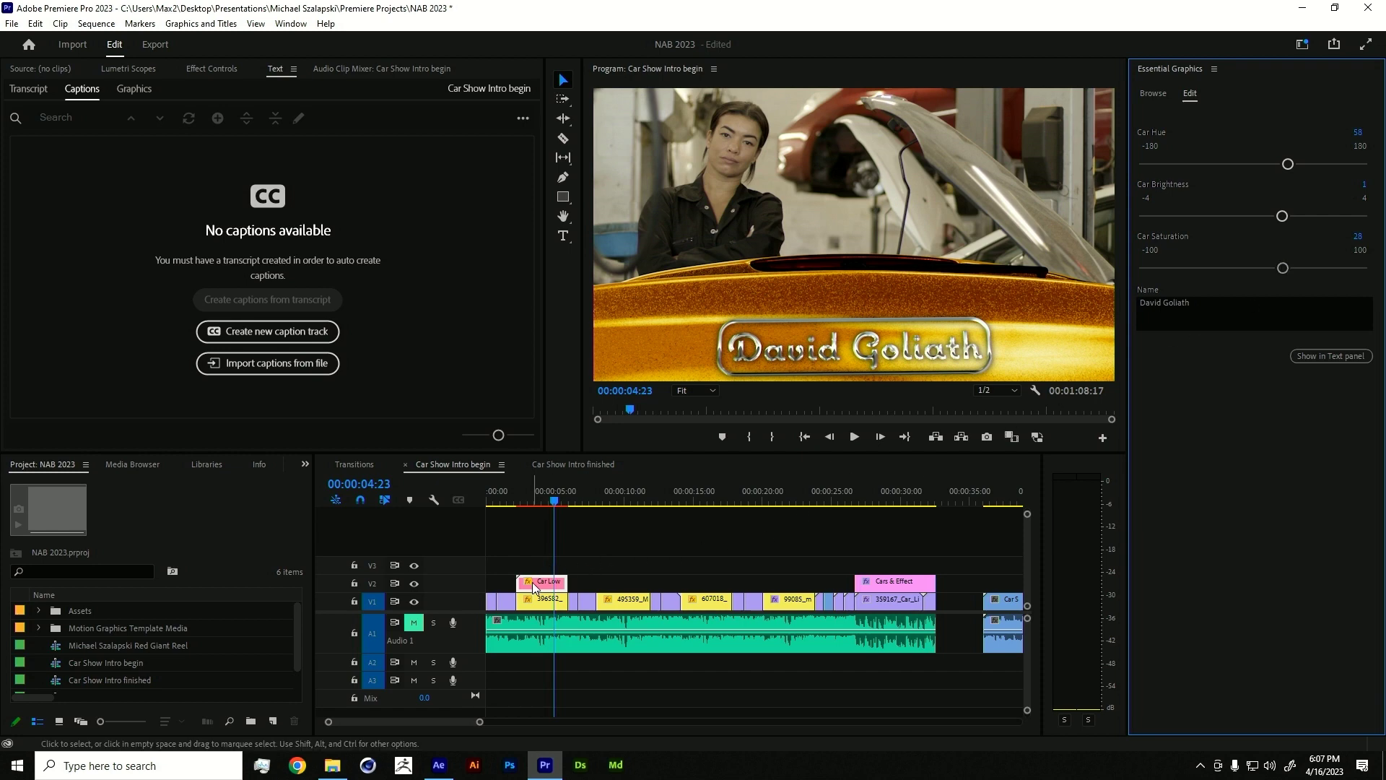
- Duplicate the Car Low badge onto V2 near 00:00:08
left_click(607, 497)
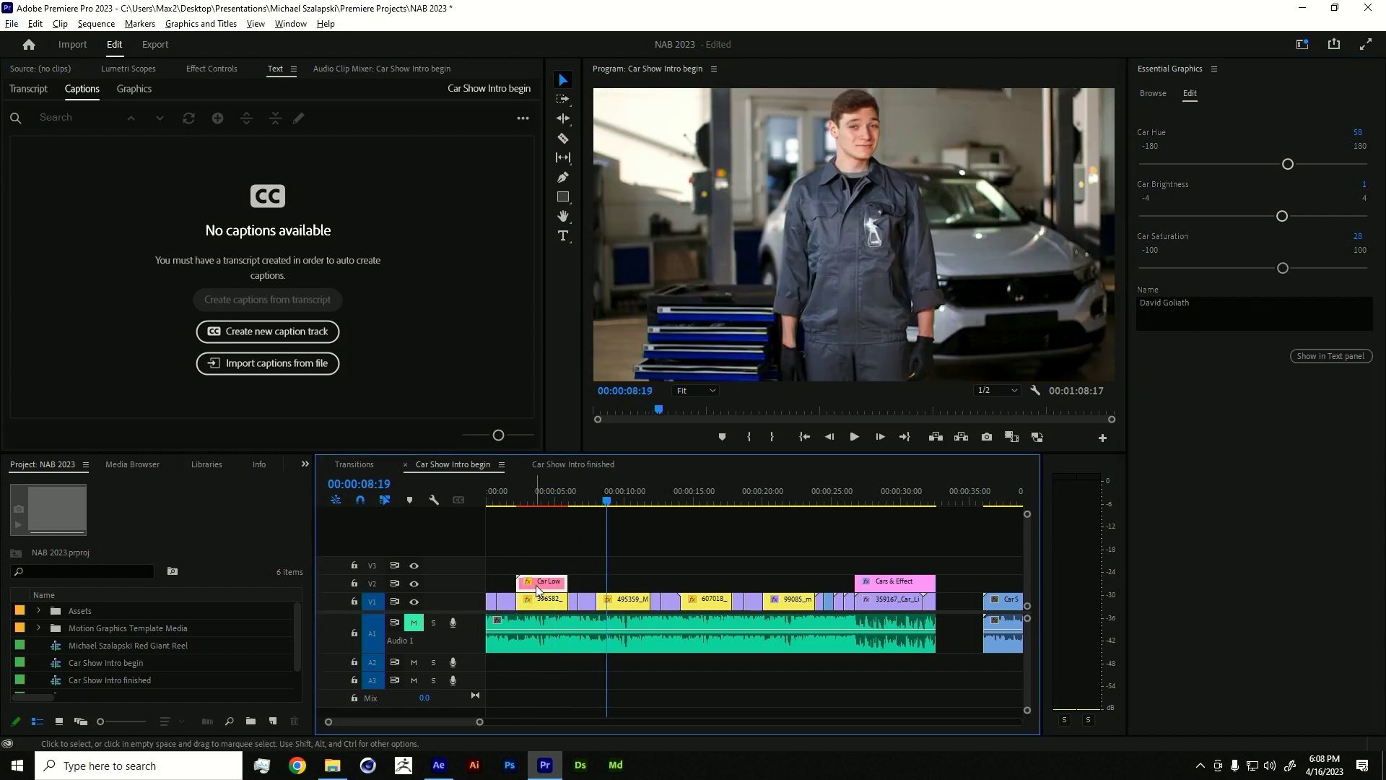
left_click_drag(538, 586, 638, 588)
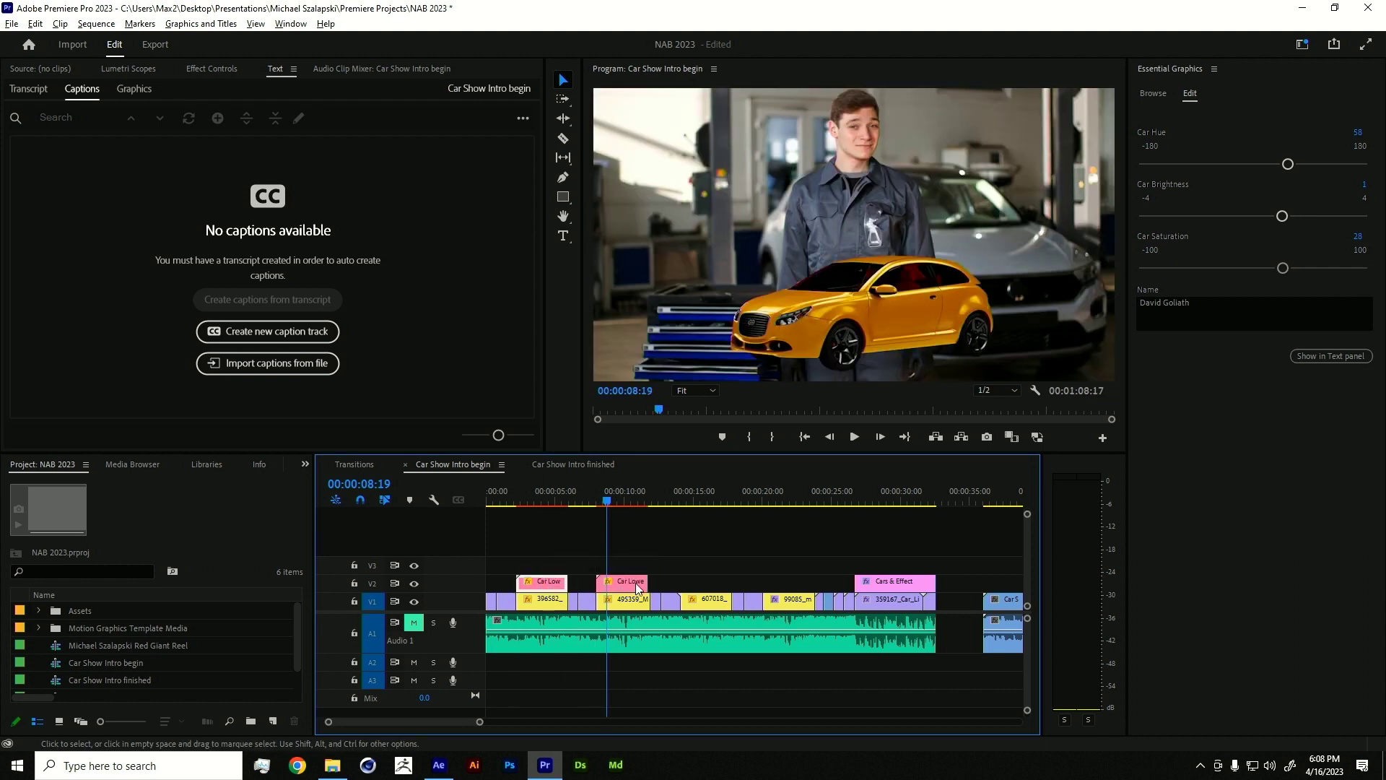
left_click(629, 505)
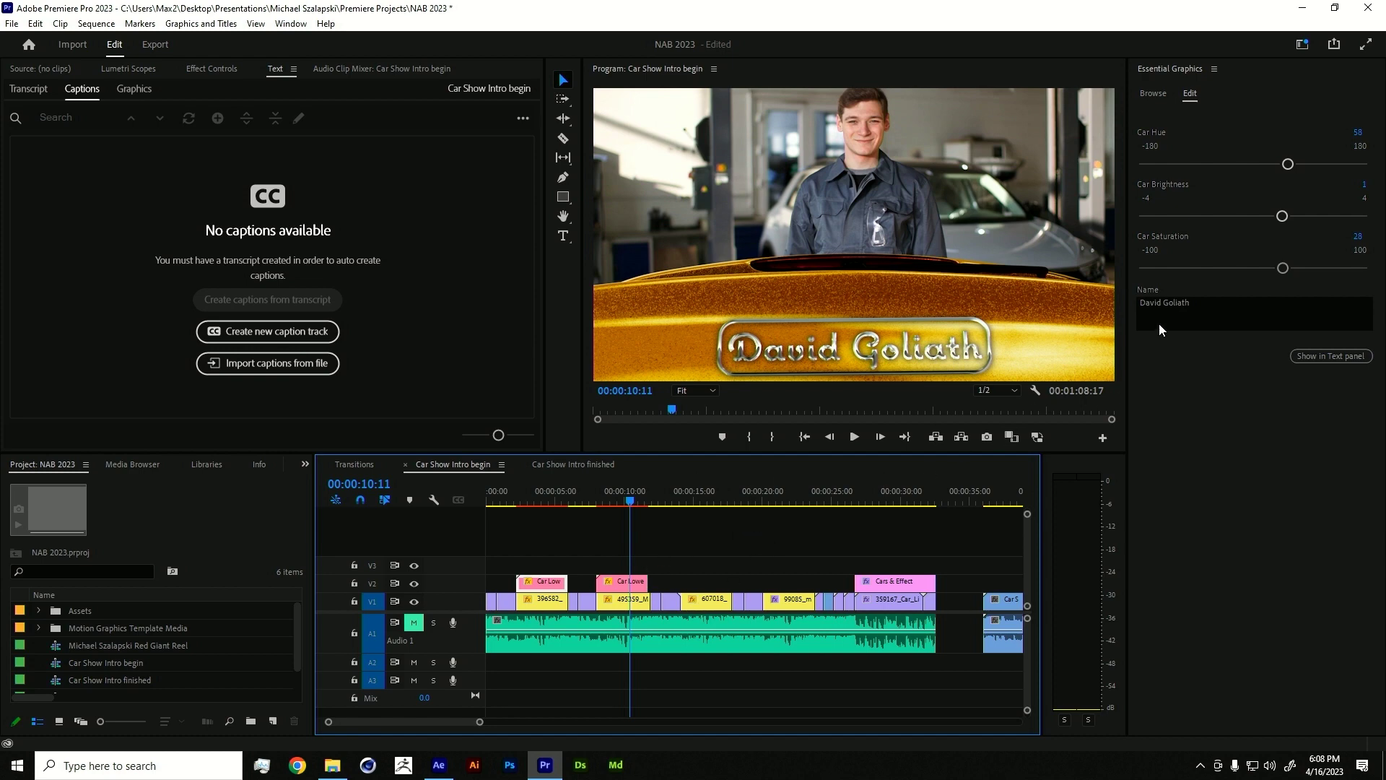
- Enter a second owner's name on the badge, correcting the mistyped surname, and nudge the hue
left_click(1178, 308)
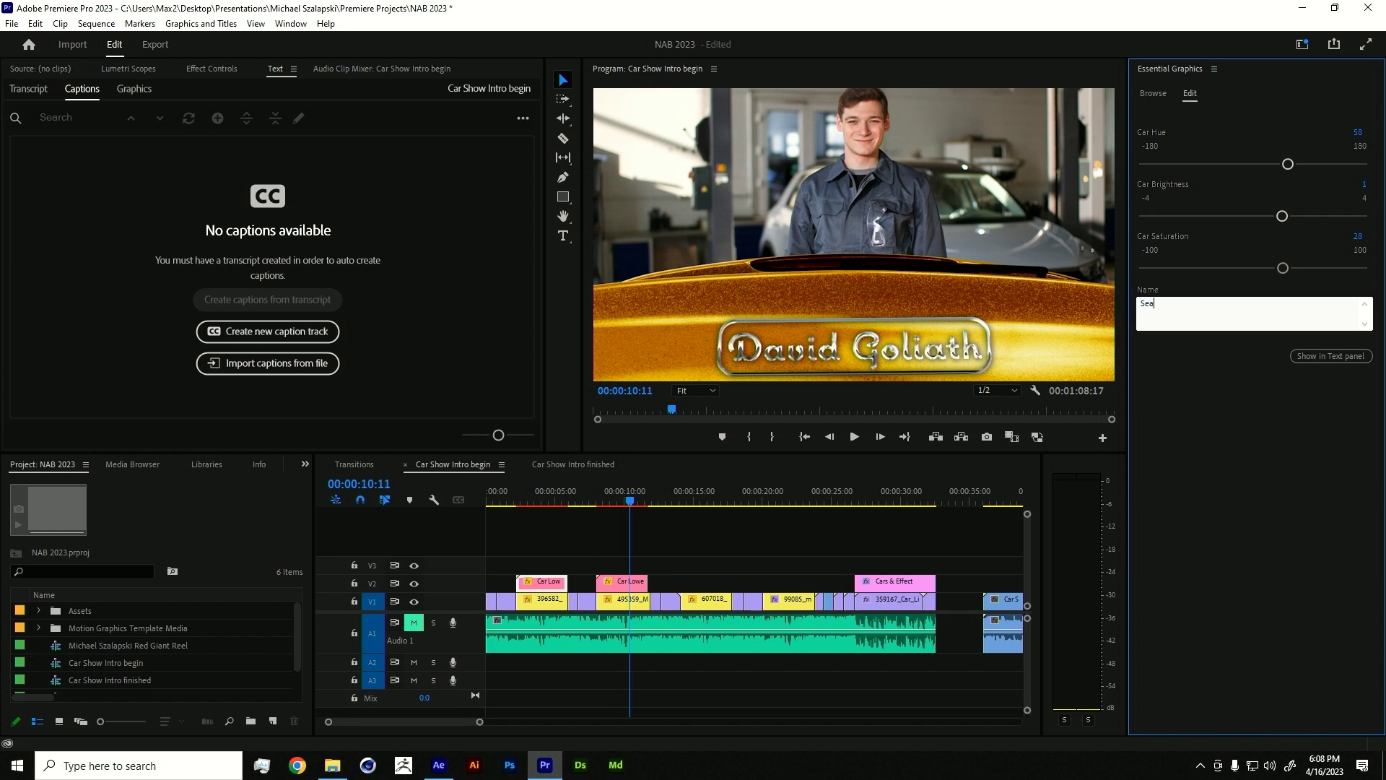
triple_click(1177, 308)
double_click(1177, 308)
type("XC")
key("BackSpace")
key("BackSpace")
type("C")
left_click_drag(1288, 165, 1168, 167)
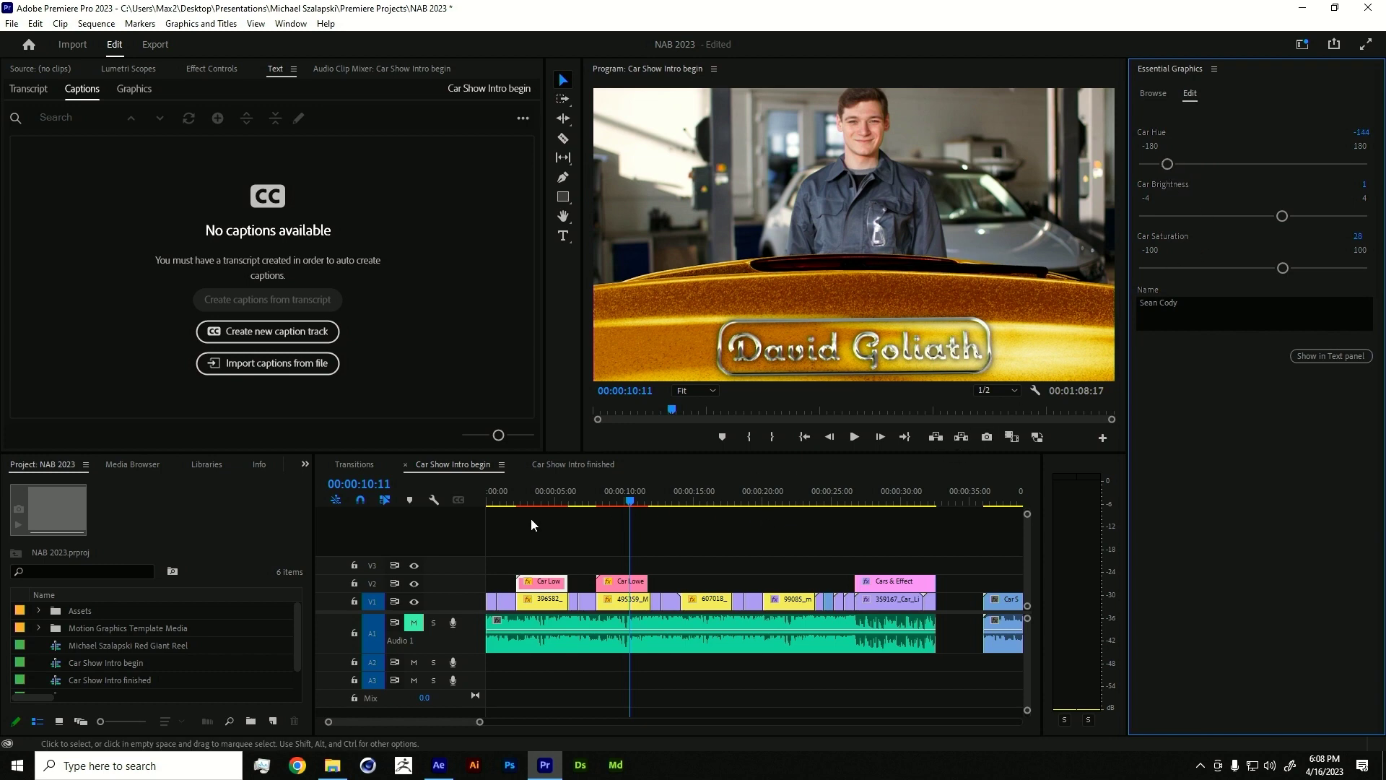
- Select the second Car Low badge clip and enter the second owner's name on it
left_click(533, 498)
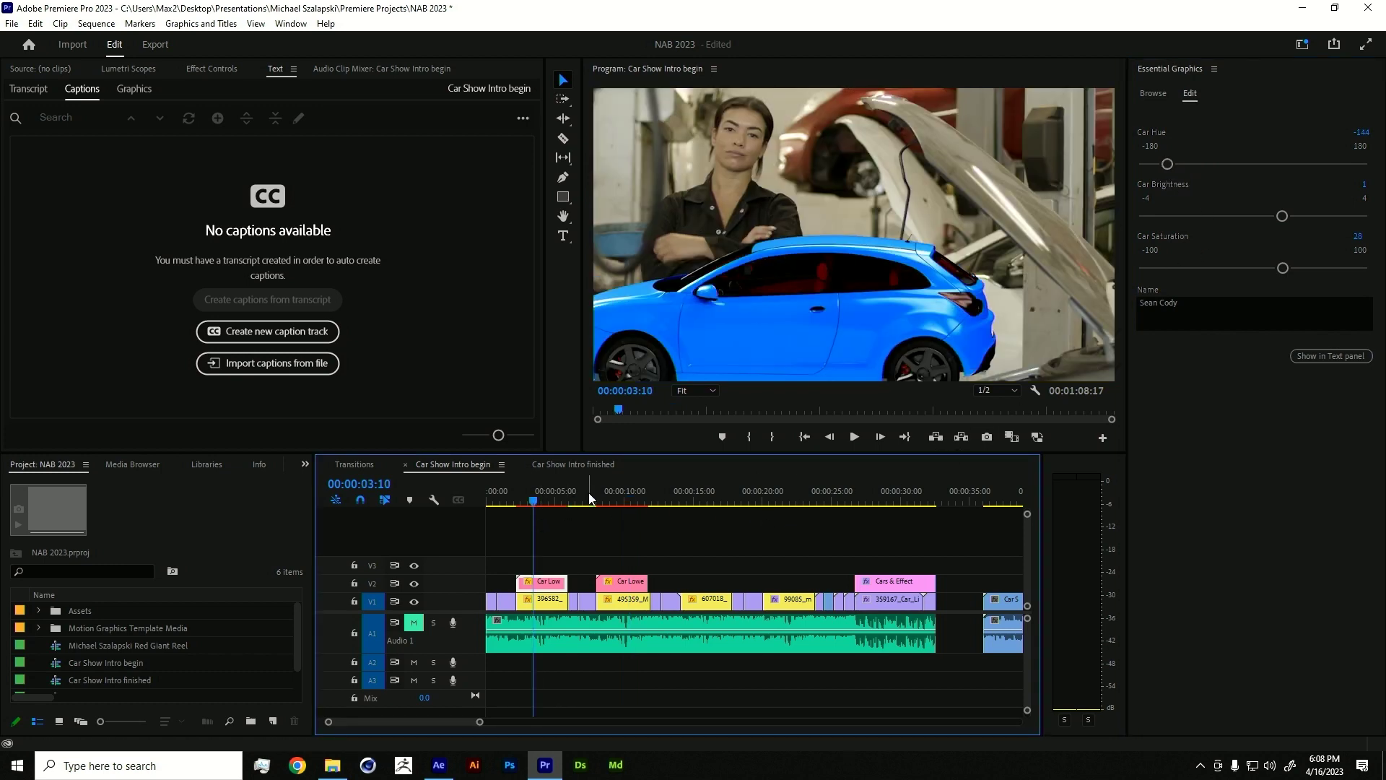
left_click_drag(588, 498, 617, 498)
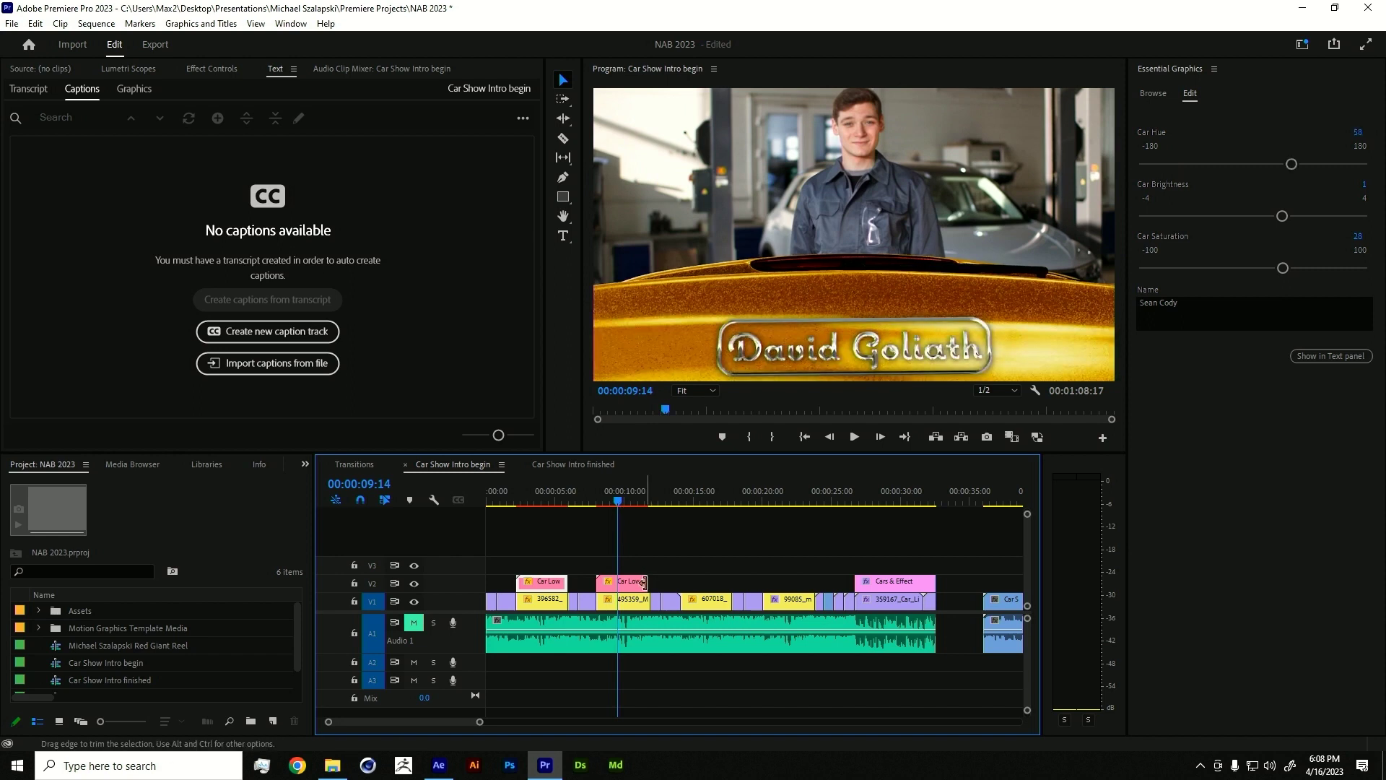
left_click(641, 582)
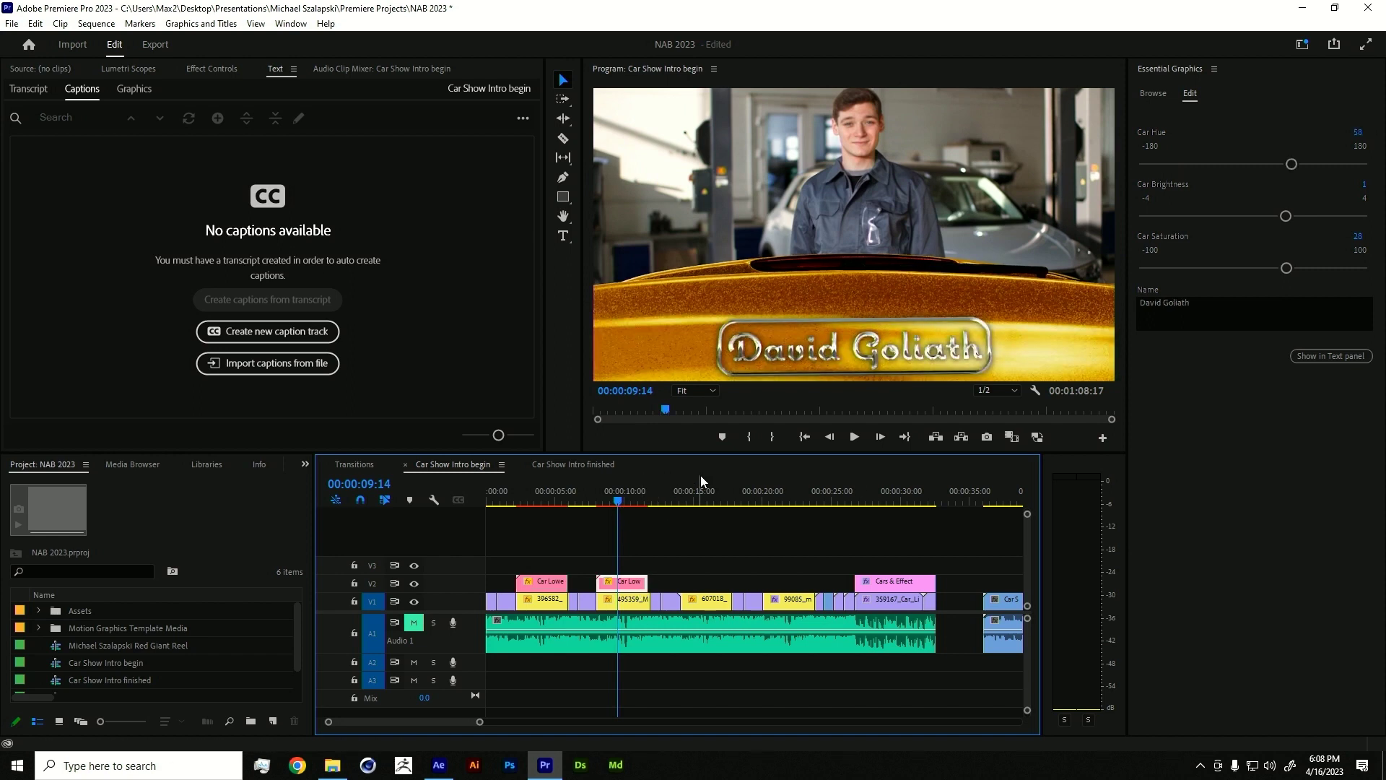
left_click(1187, 304)
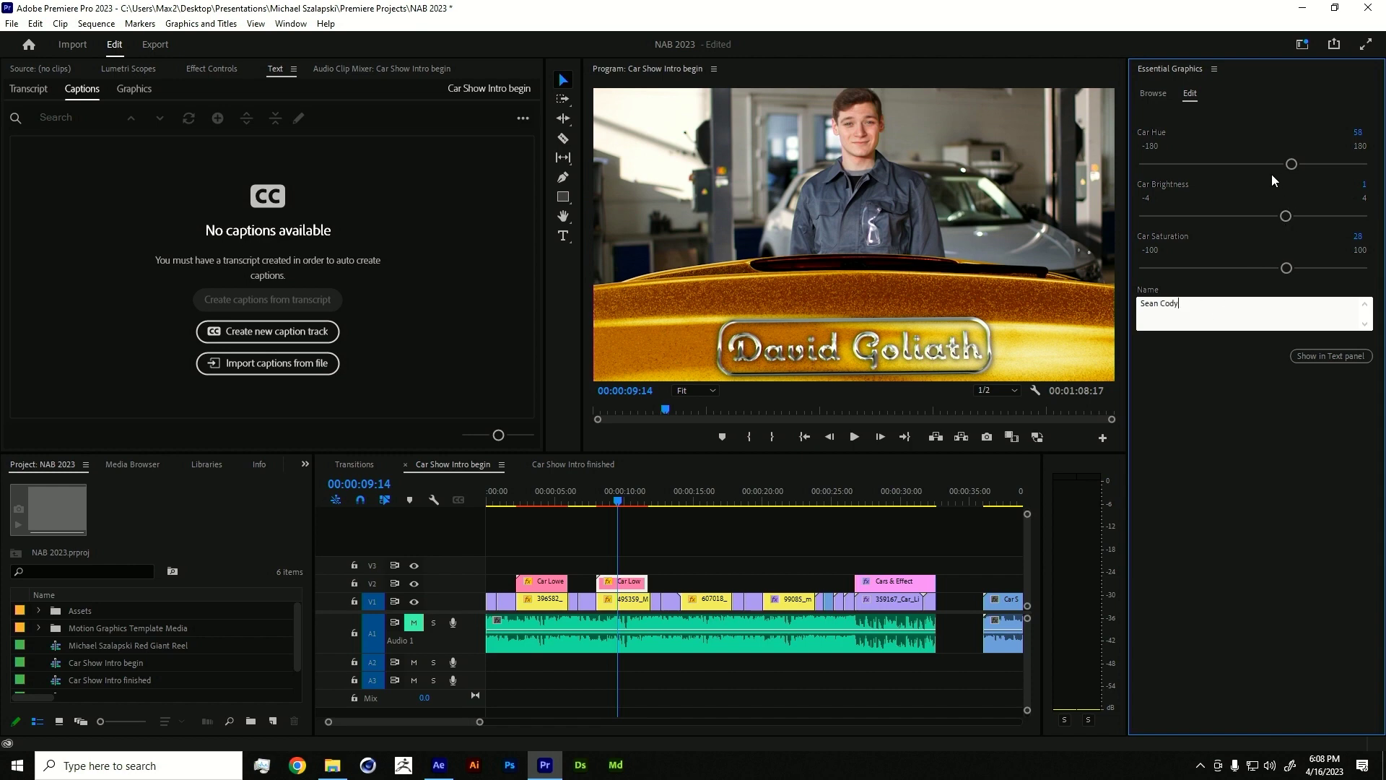
left_click(1227, 163)
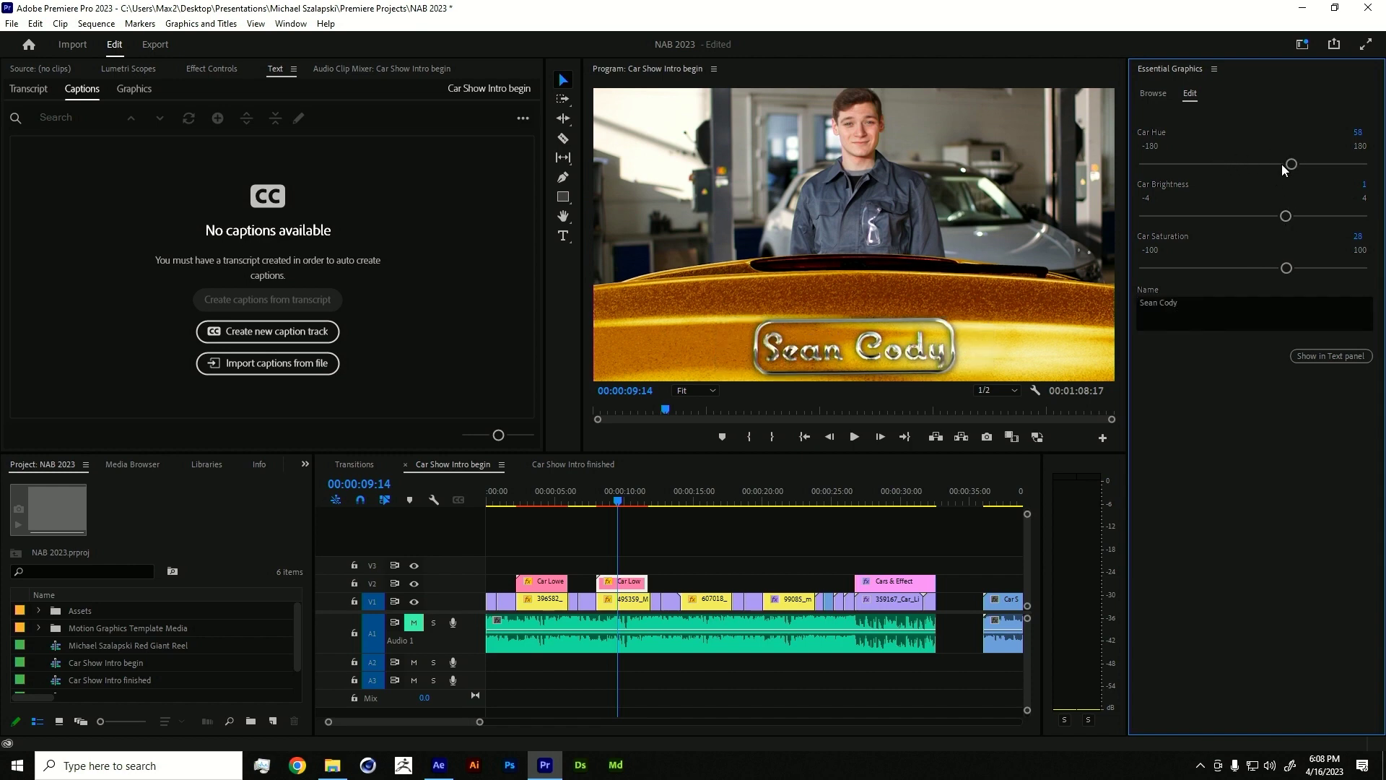
- Make the second car dark magenta with Hue -24, Brightness -2, Saturation 56
left_click_drag(1282, 165, 1232, 171)
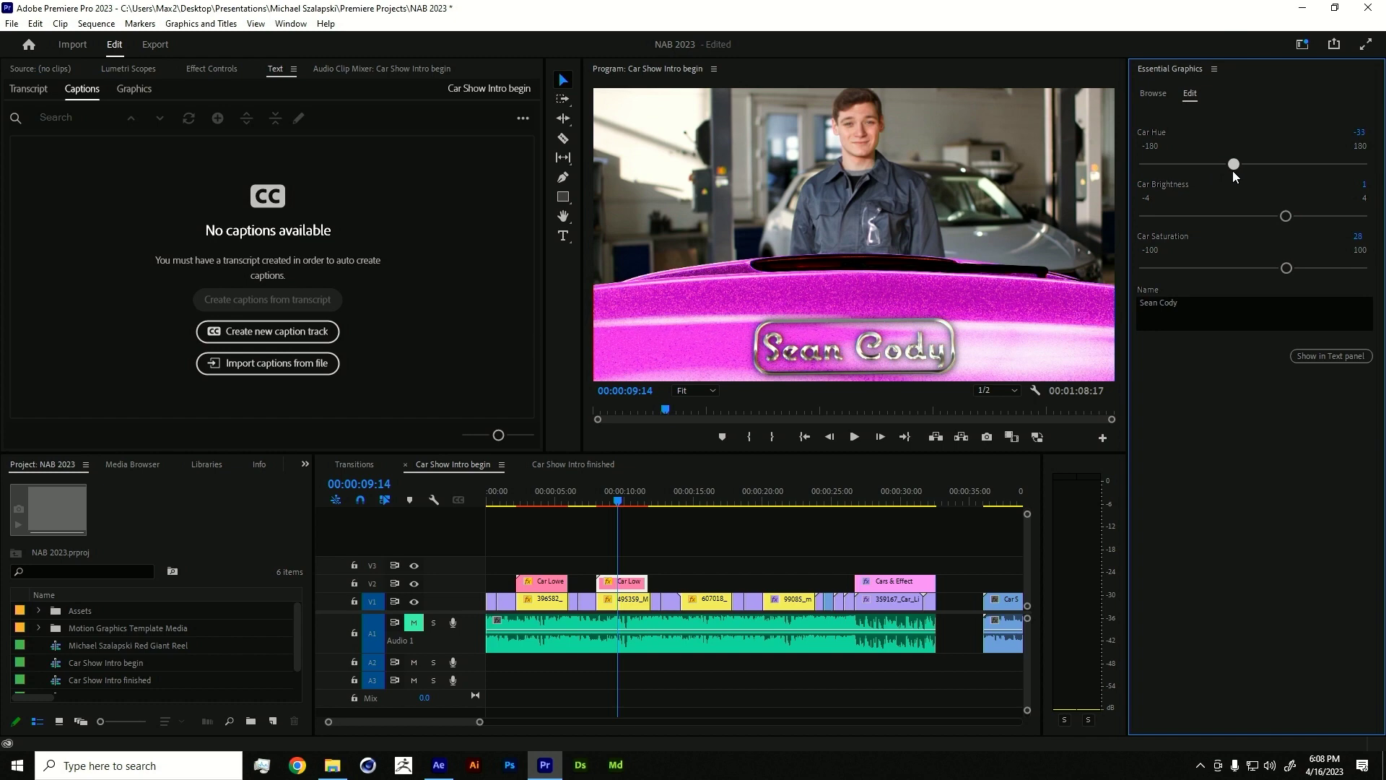
left_click_drag(1285, 216, 1209, 233)
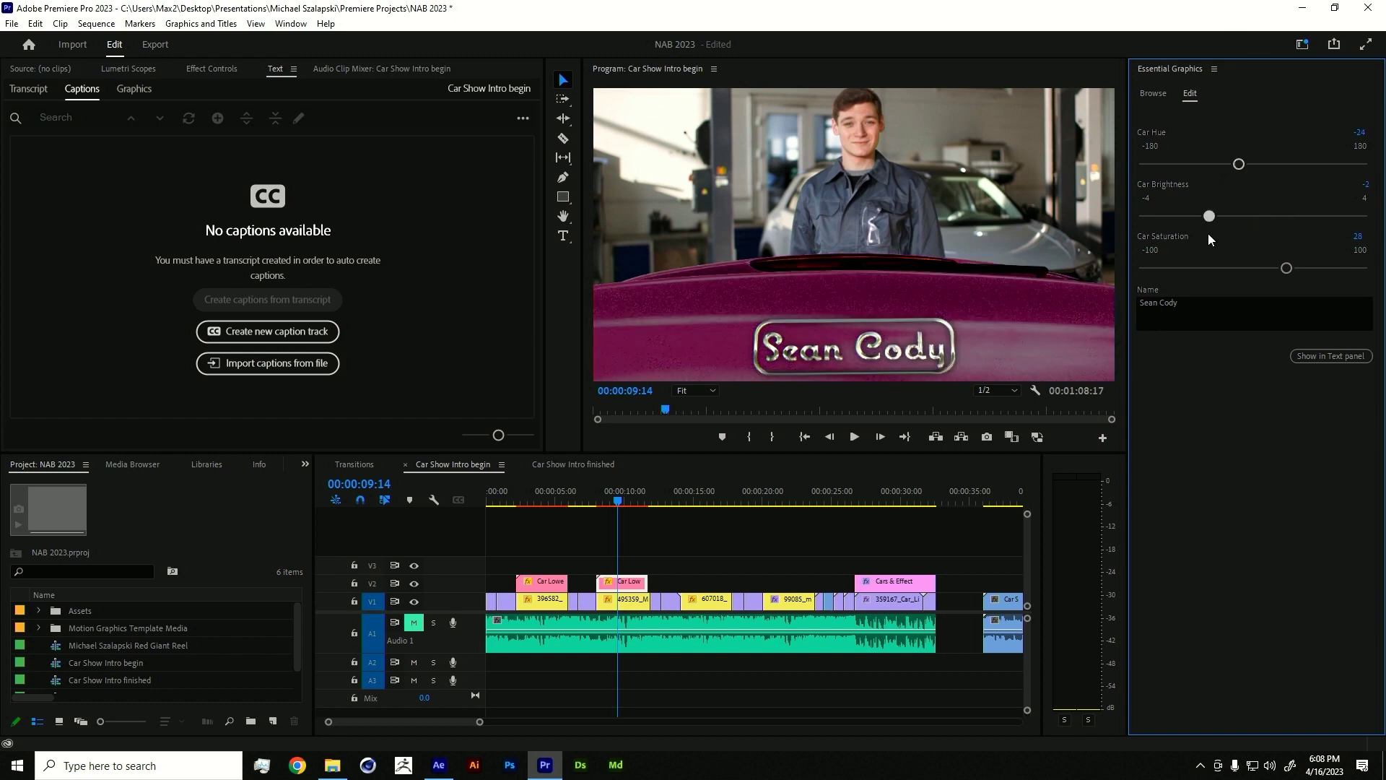
mouse_move(1285, 268)
left_mouse_down()
mouse_move(1220, 274)
mouse_move(1313, 268)
left_mouse_up()
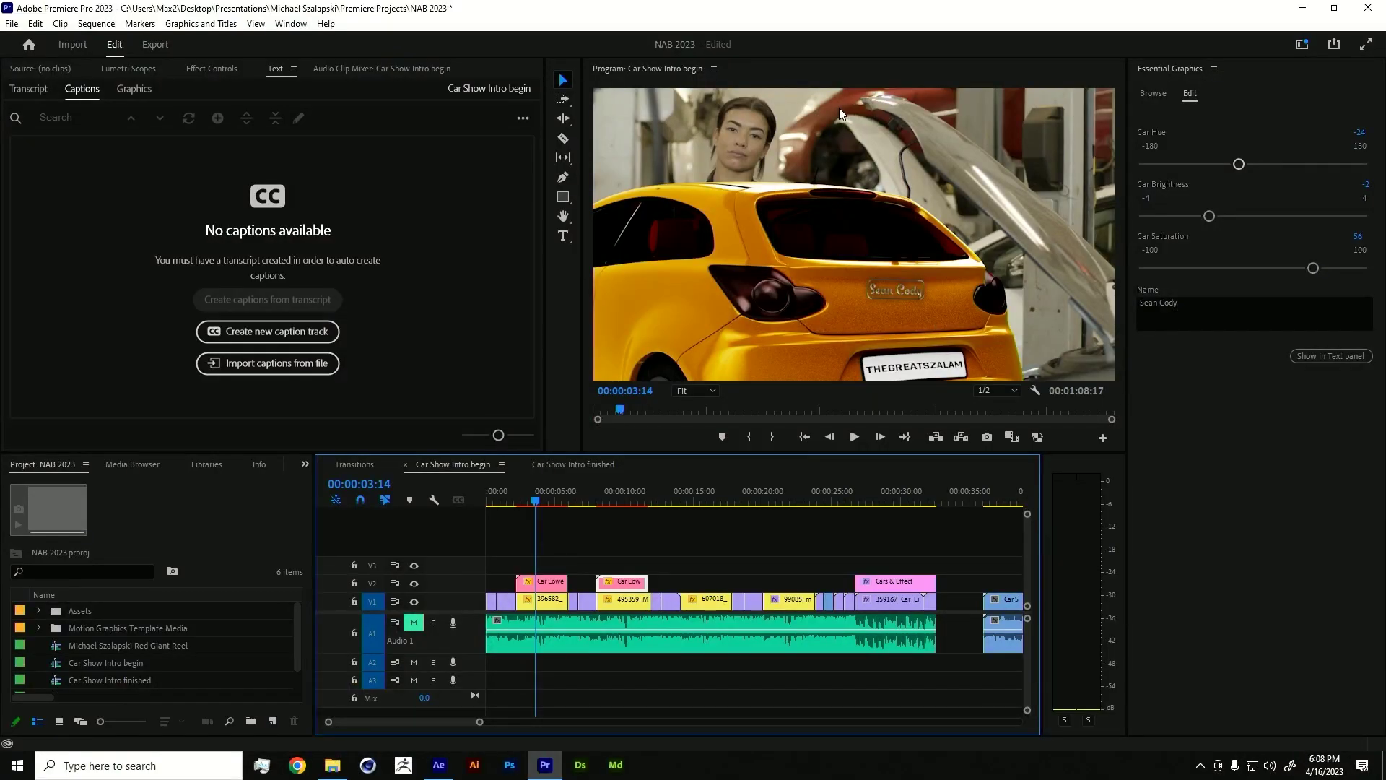
- Make the first badge's car orange-red with Car Hue 5 and Car Saturation -20
left_click(534, 583)
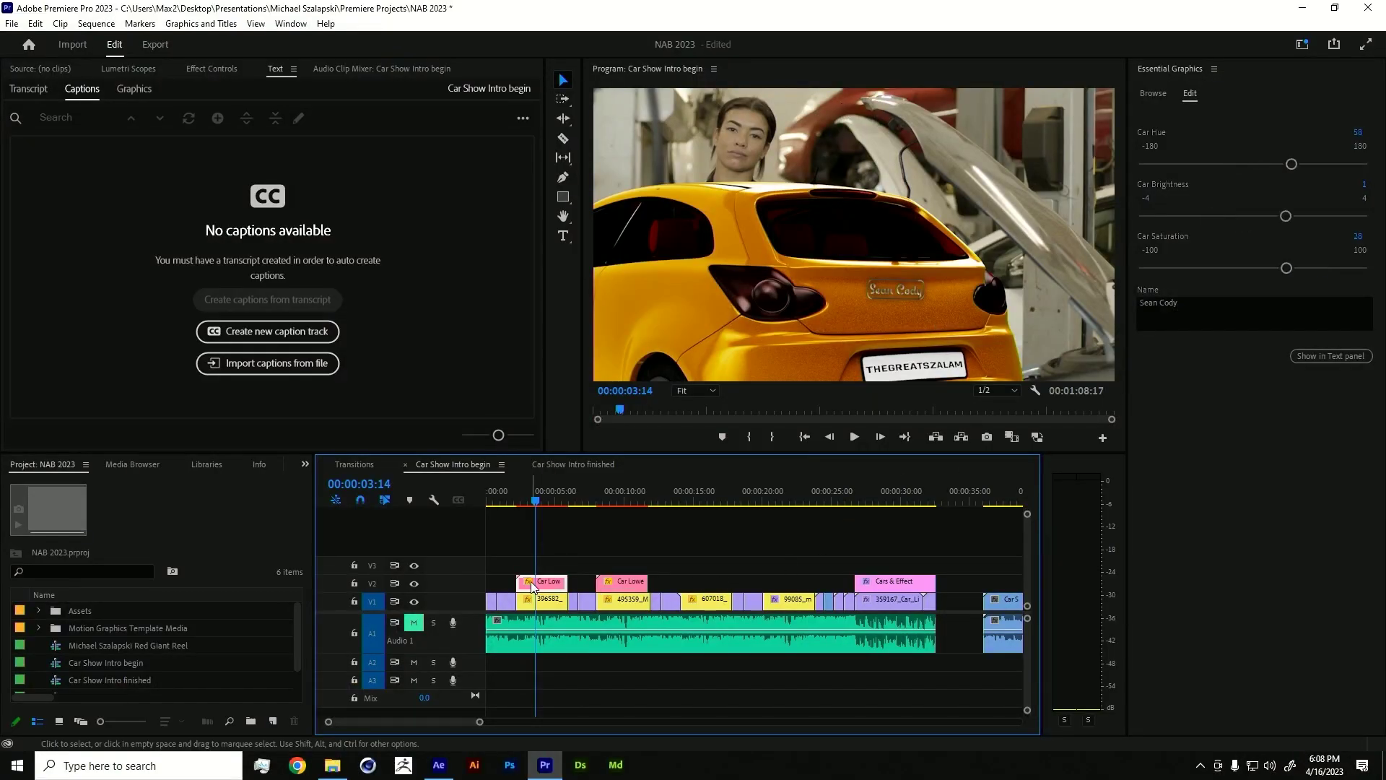
left_click_drag(1290, 164, 1256, 164)
left_click_drag(1285, 268, 1231, 270)
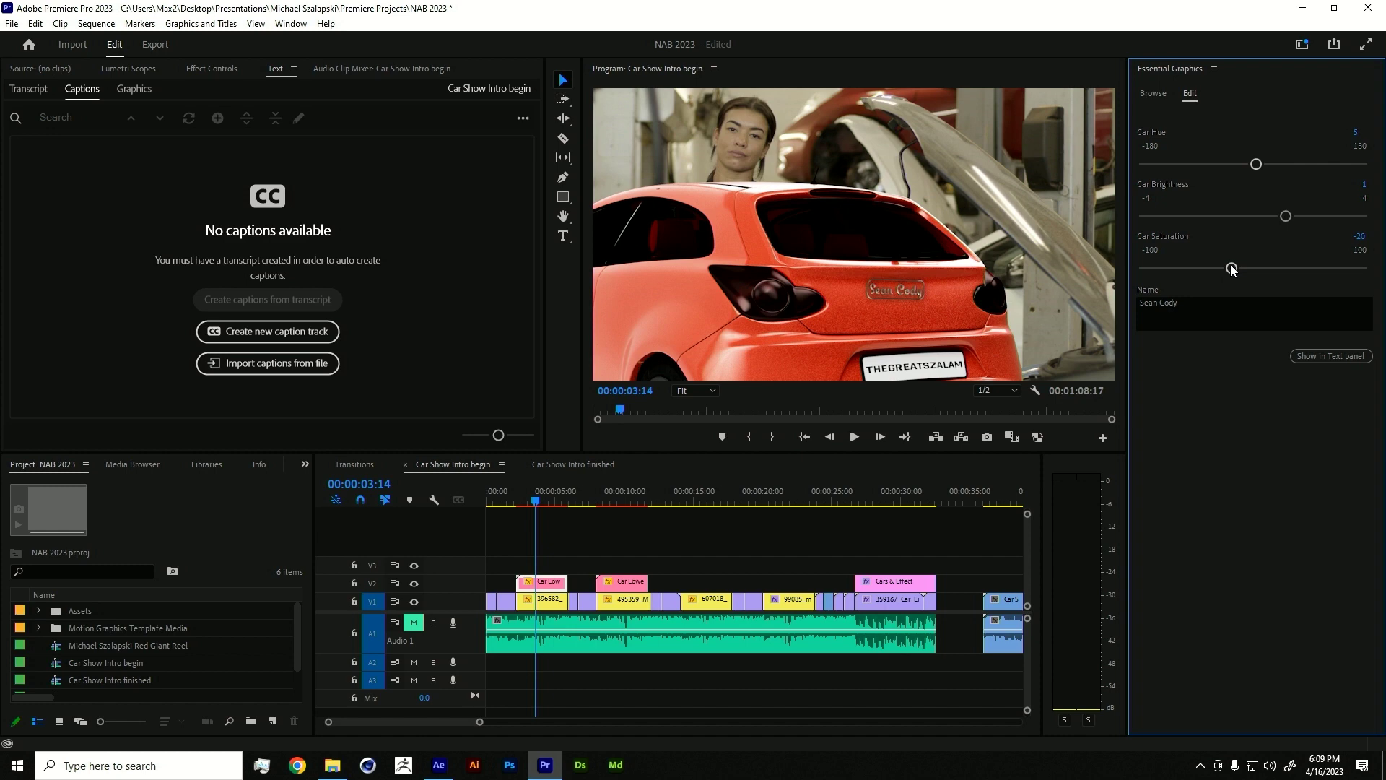
left_click(1152, 94)
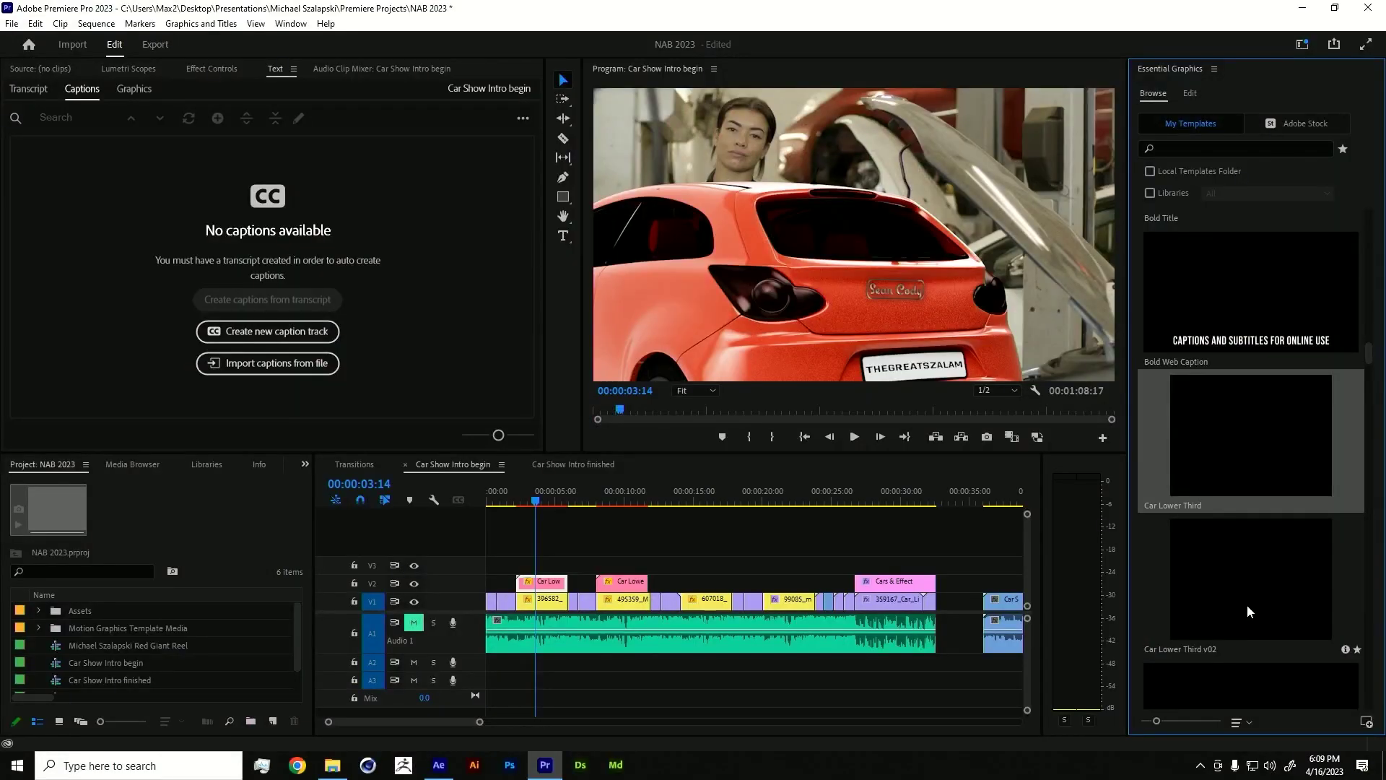
- Replace all Car Low badge instances with the Car Lower Third v02 template
left_click(1207, 586)
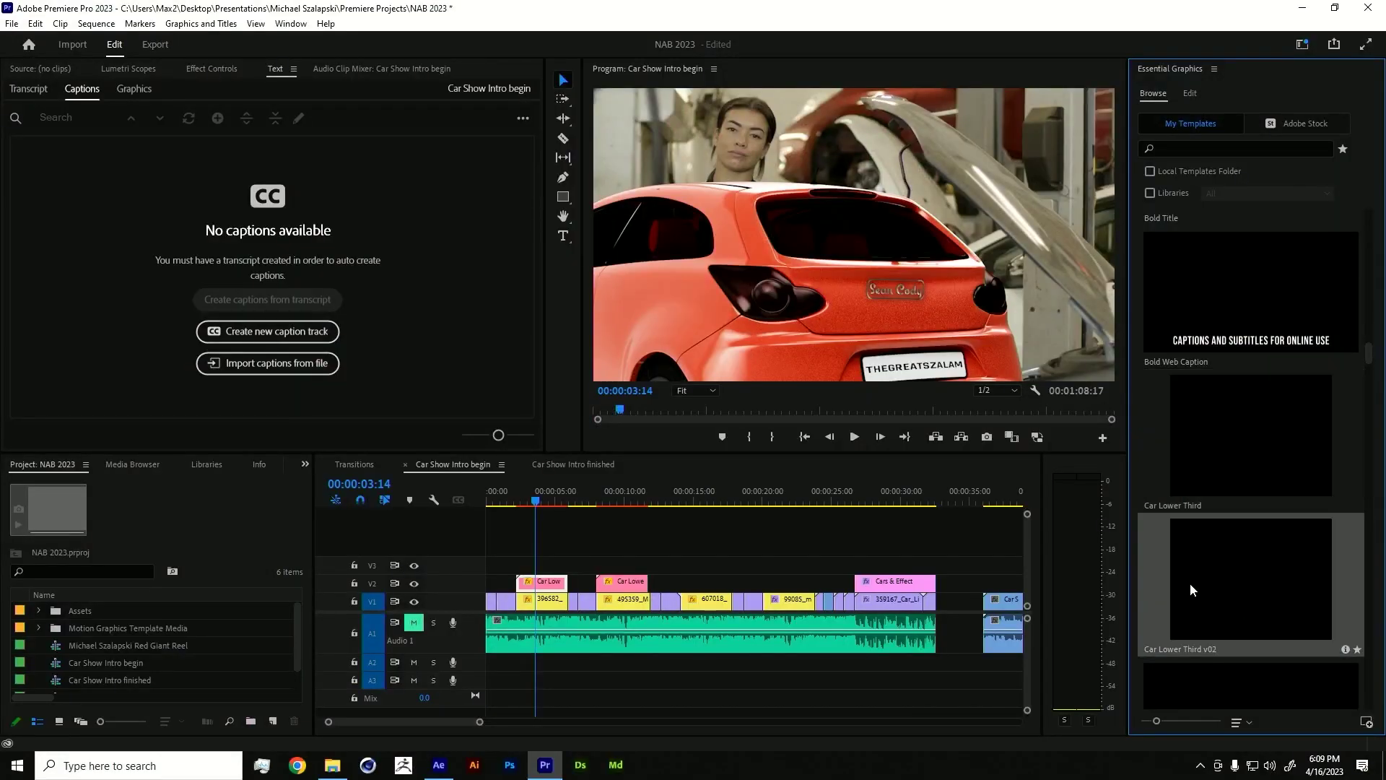
left_click_drag(1292, 596, 544, 586)
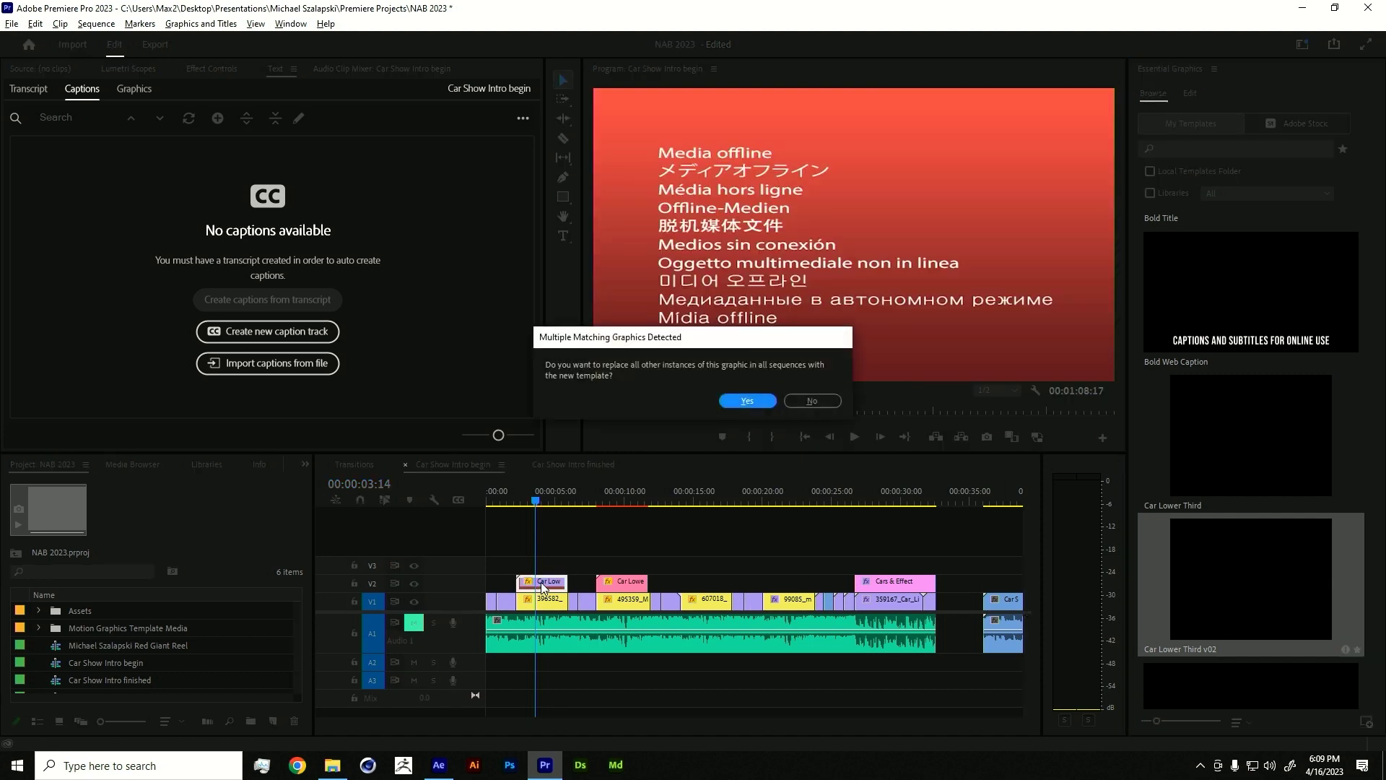
left_click(747, 400)
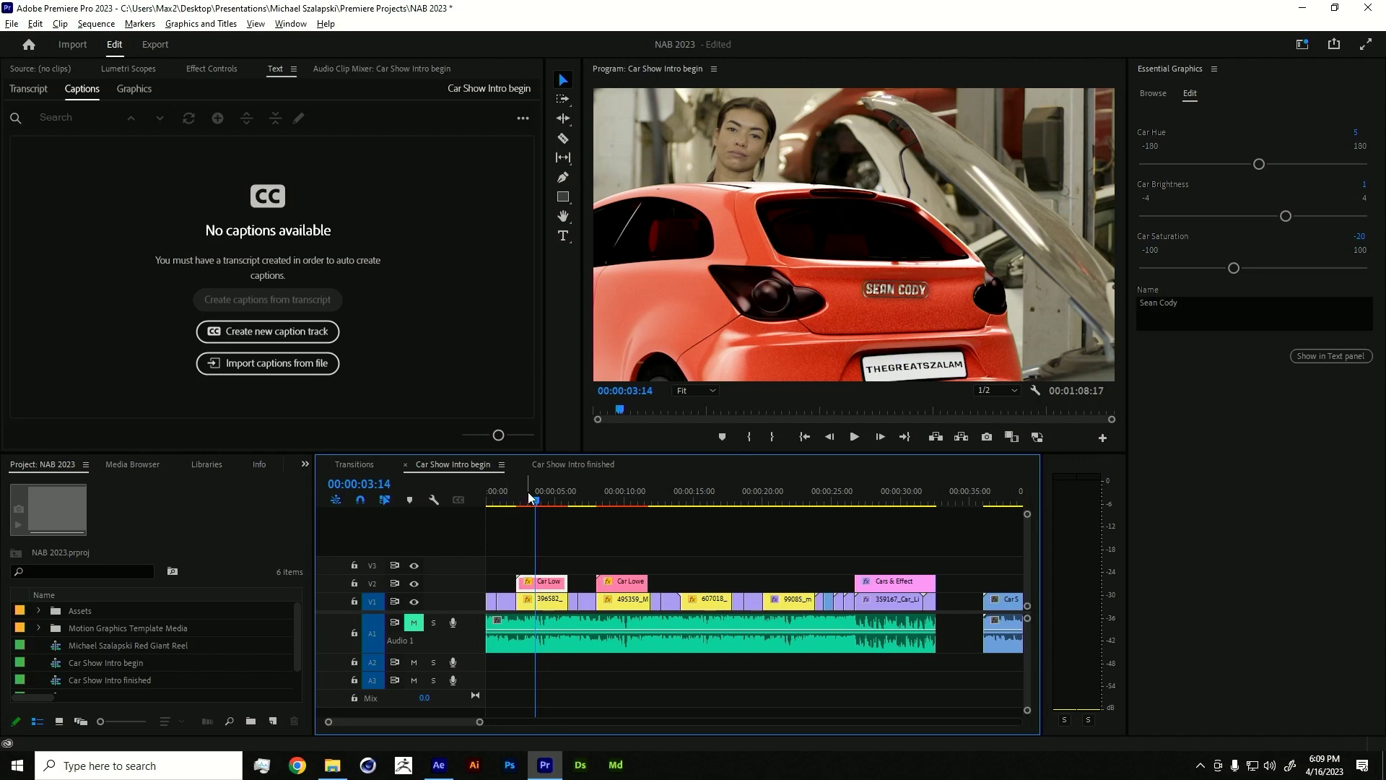
- Scrub through both badges to check the coral-red and magenta cars
left_click(551, 494)
left_click_drag(551, 494, 630, 495)
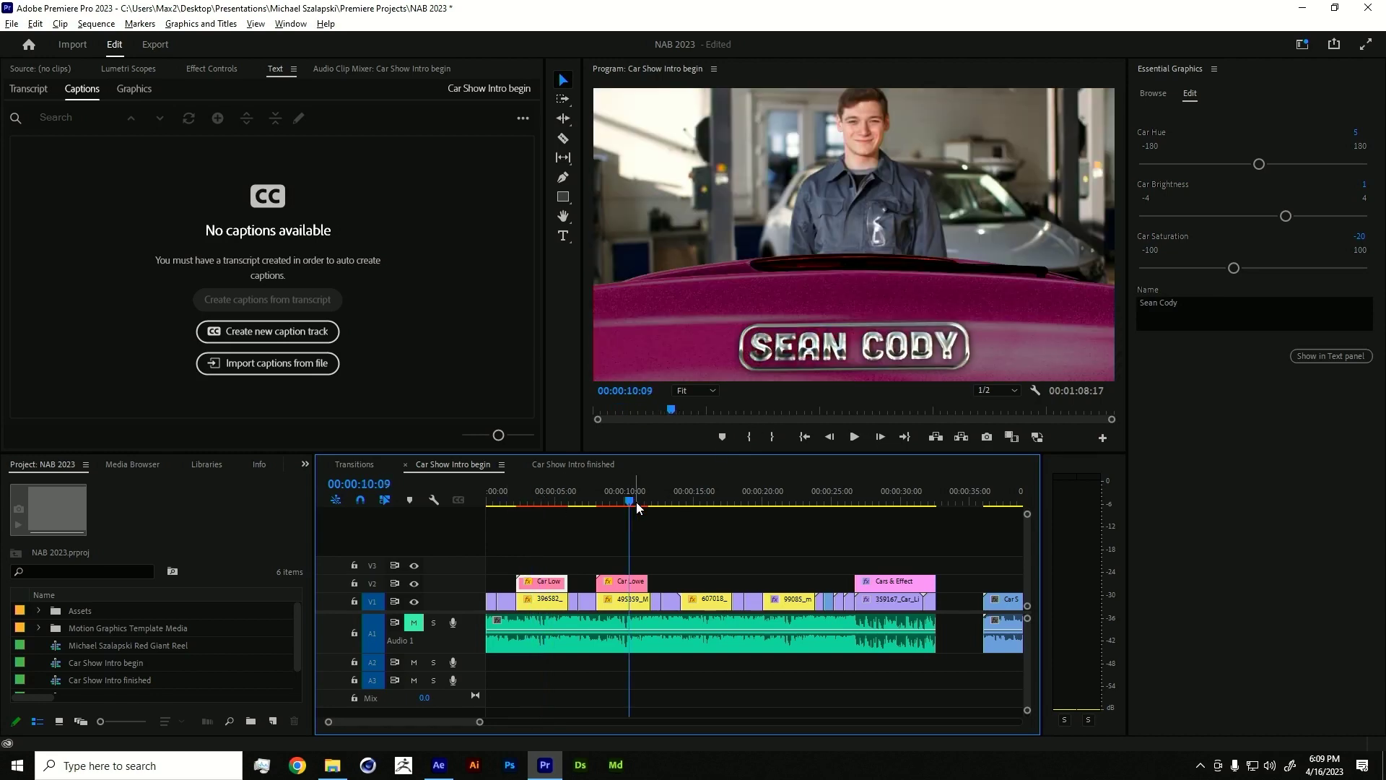
left_click(618, 497)
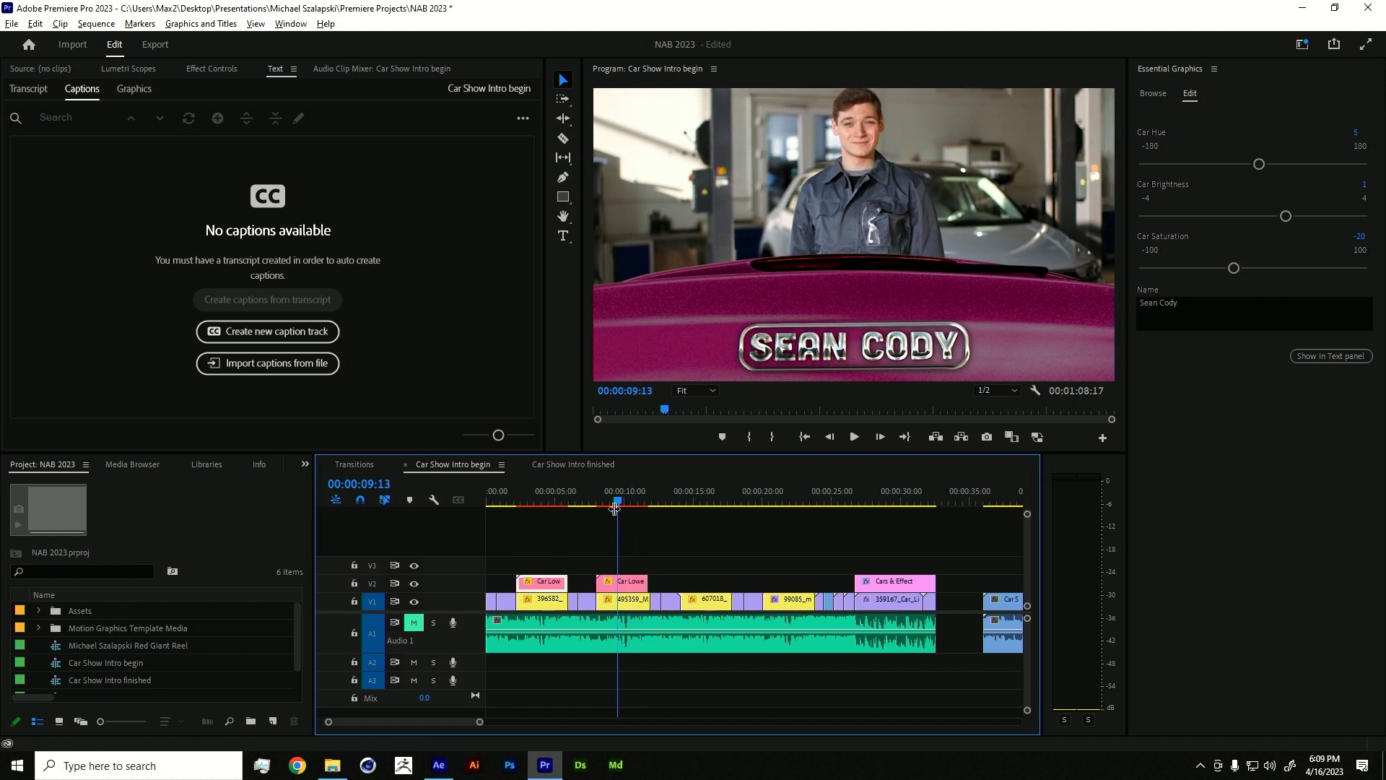
left_click_drag(588, 496, 547, 518)
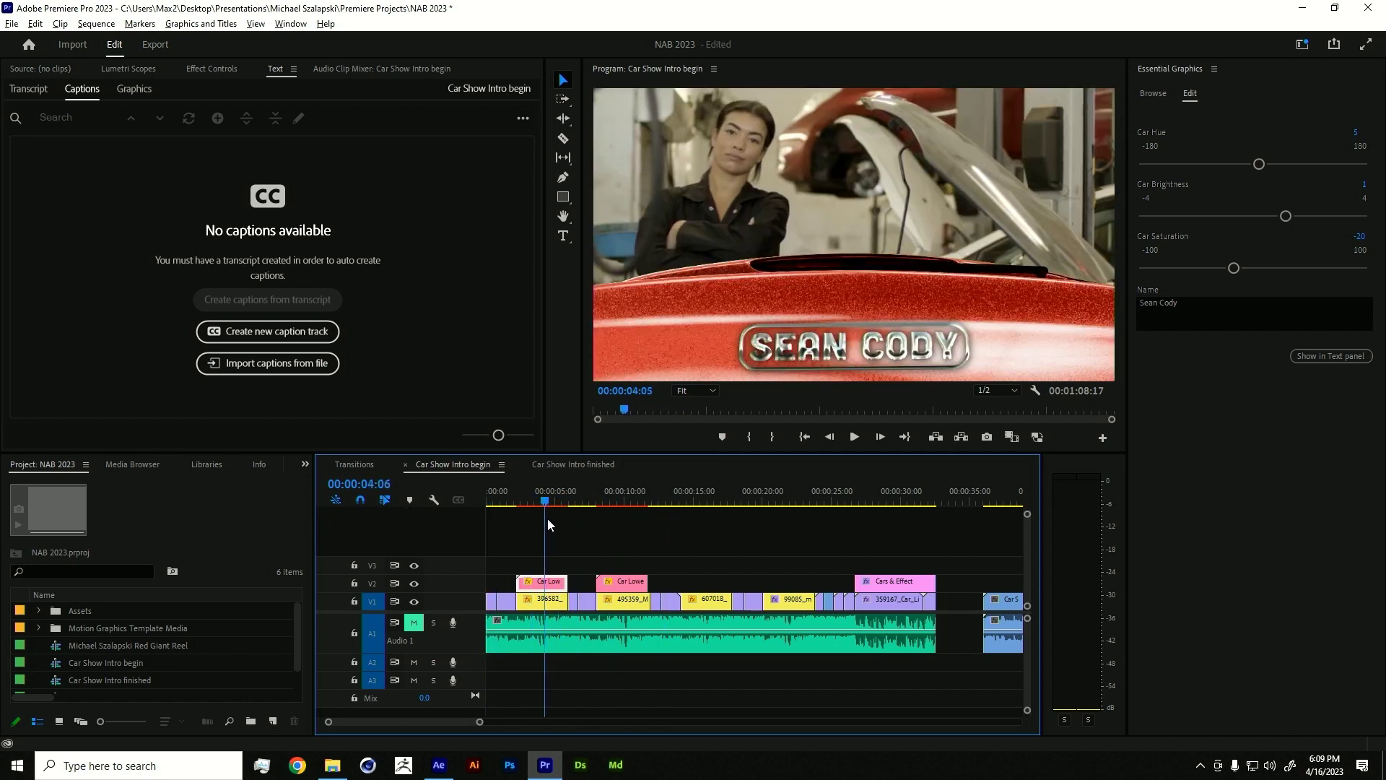
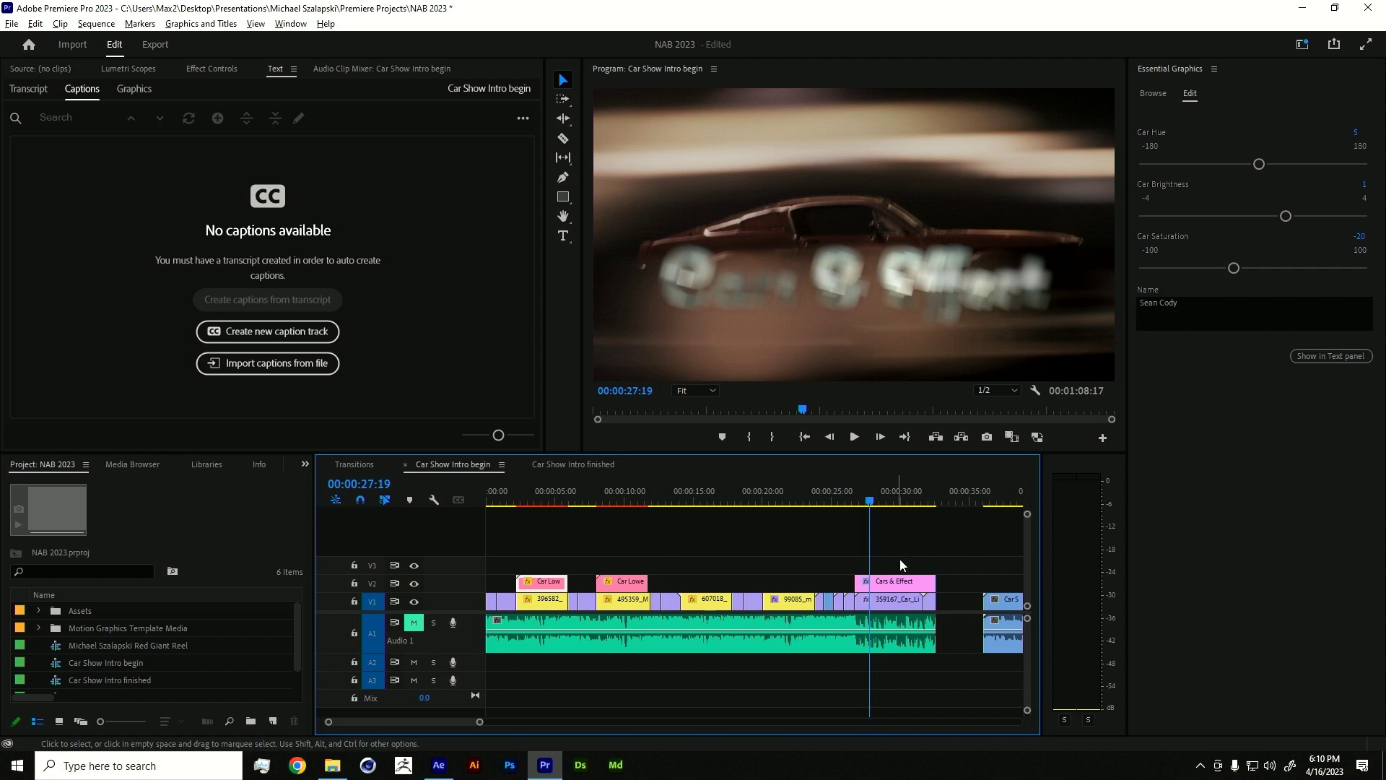
- Select the Cars & Effect title on V2 and scrub to preview it sharpening over the car
left_click(908, 589)
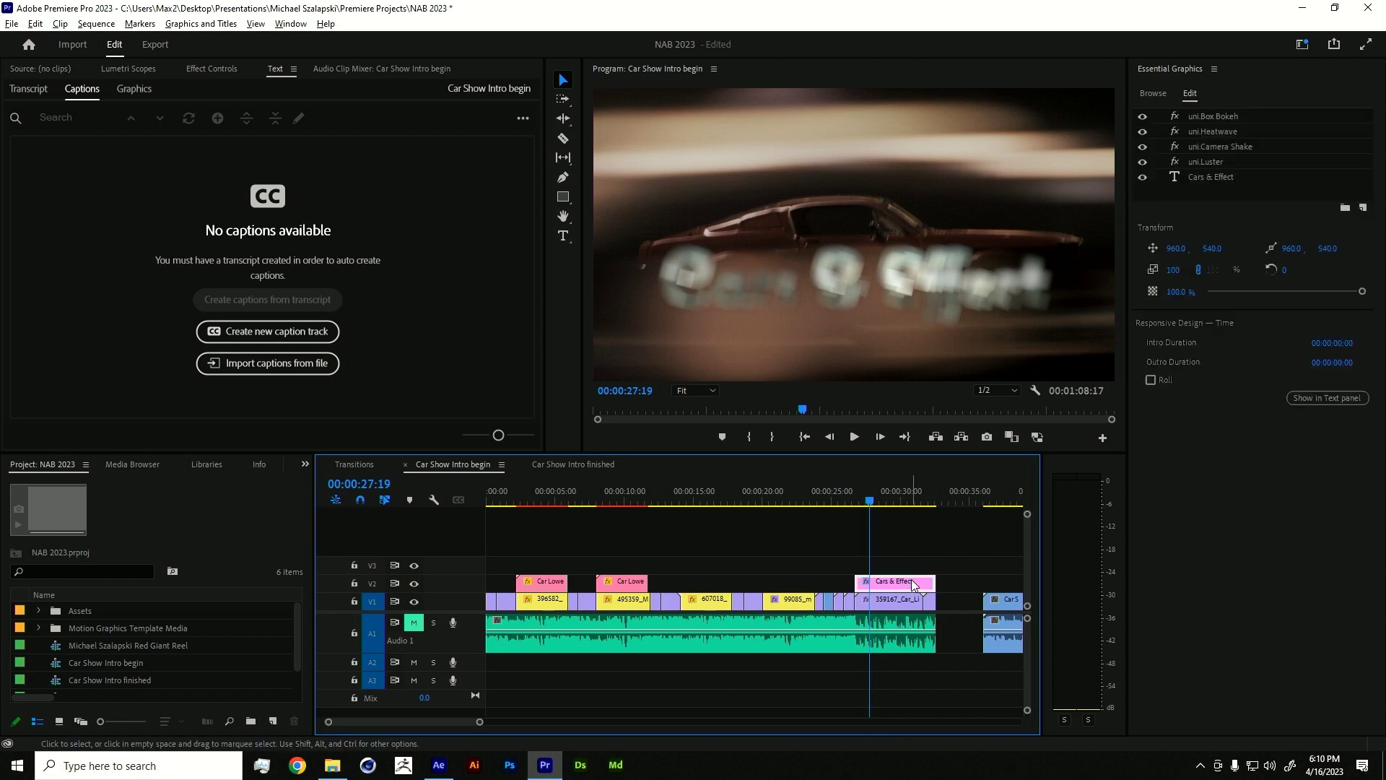
left_click(872, 500)
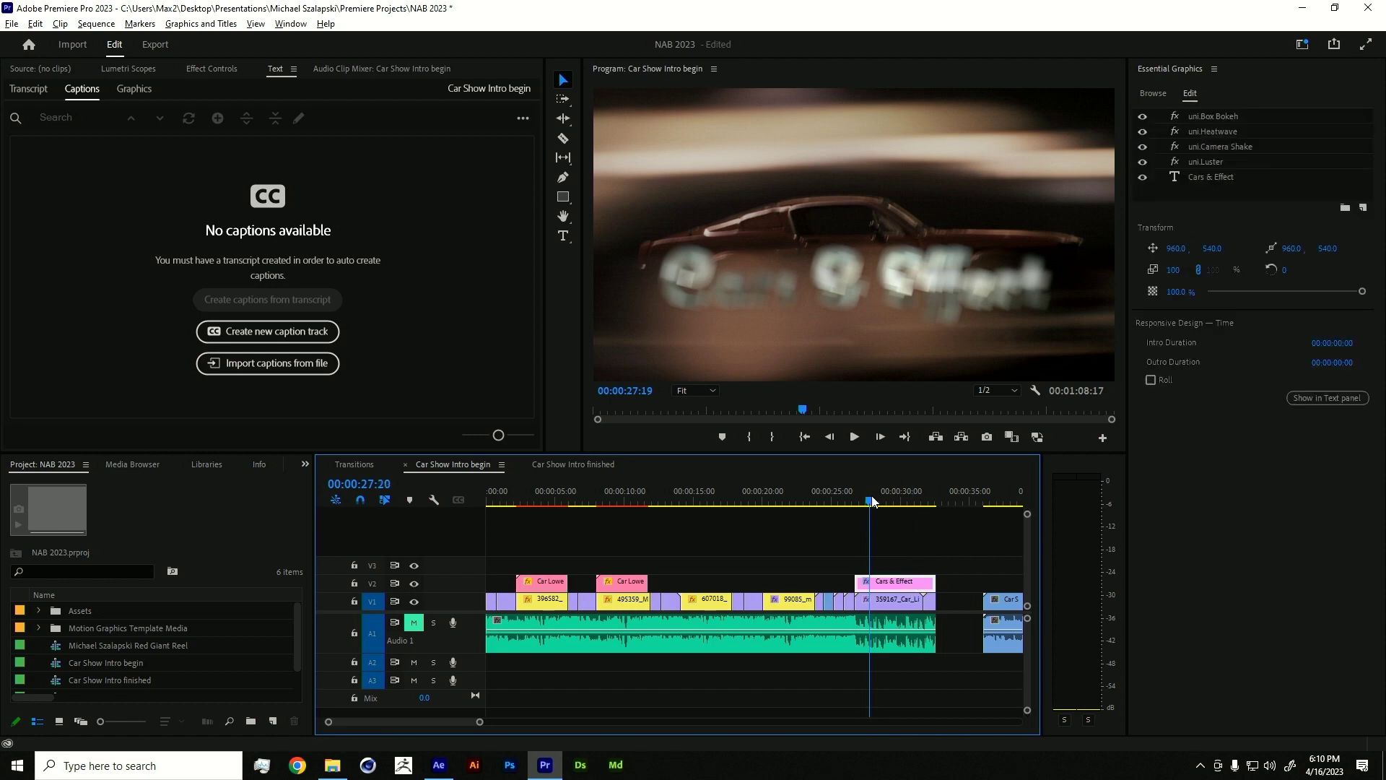
left_click_drag(872, 499, 883, 488)
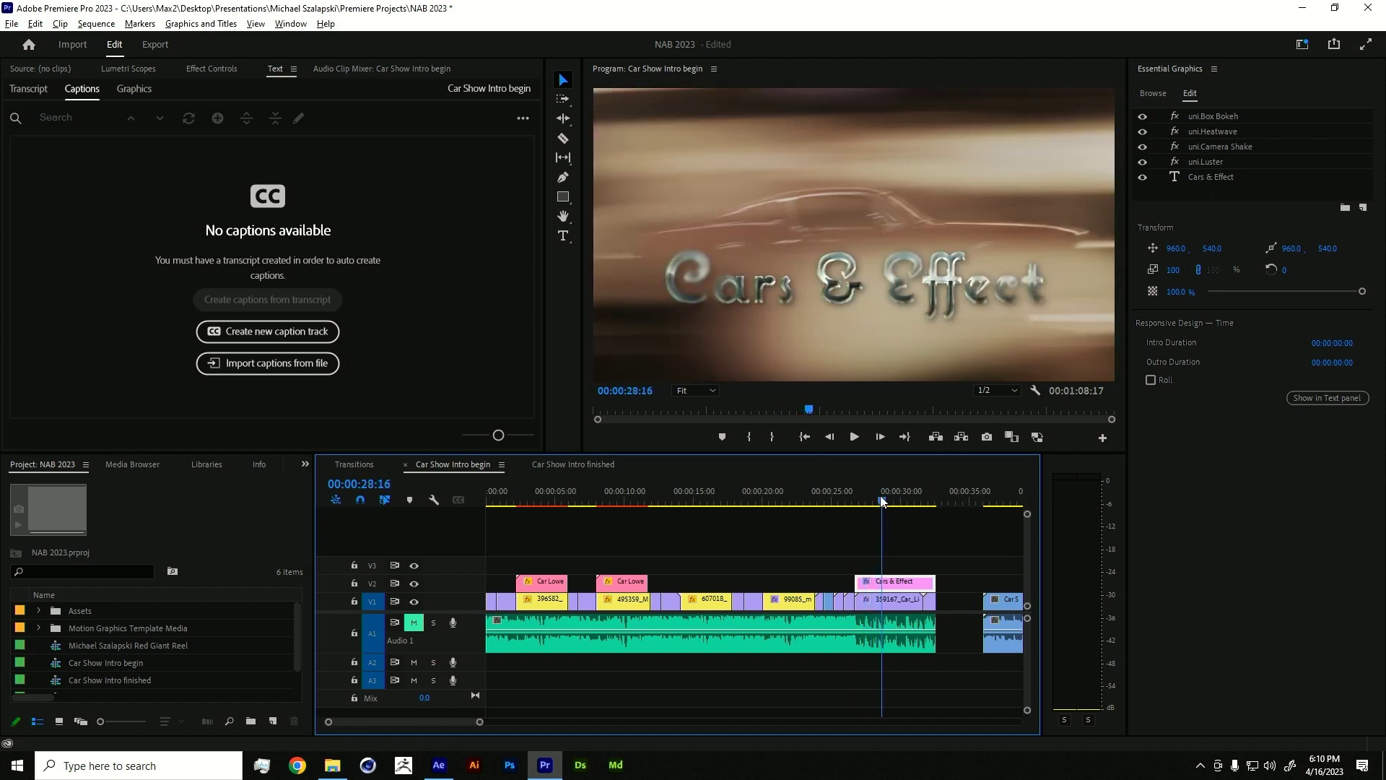
left_click_drag(882, 500, 875, 496)
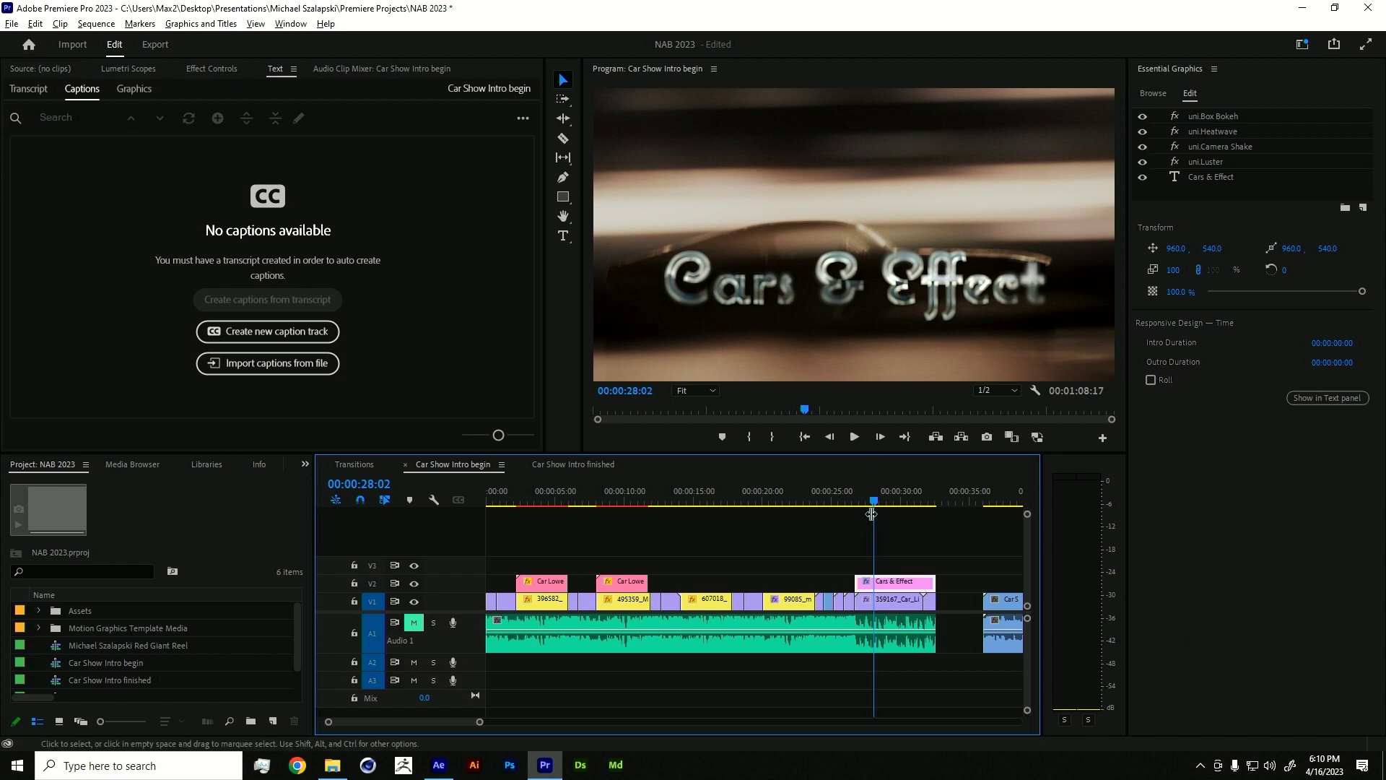
left_click(888, 499)
left_click_drag(890, 503, 893, 503)
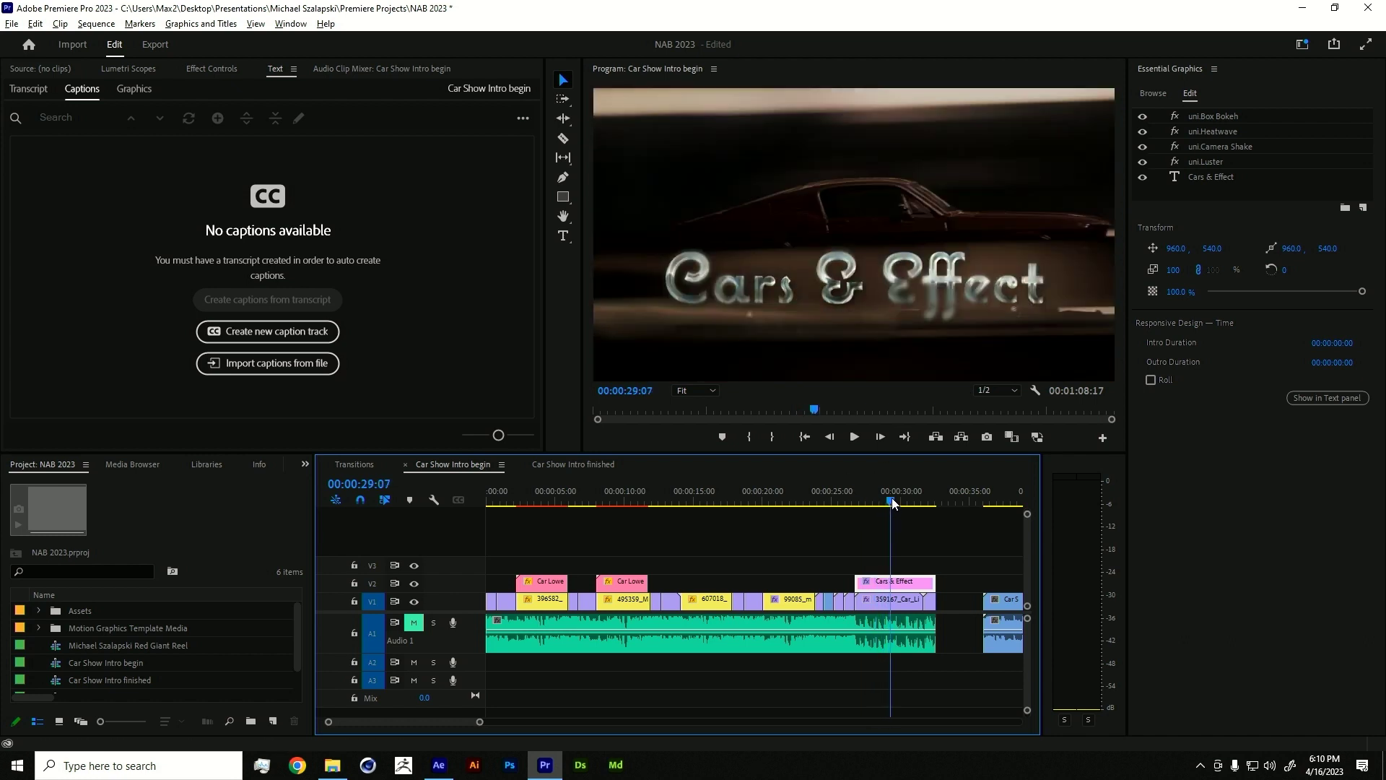
- Select the title's Camera Shake layer and step back to an earlier, brighter frame
left_click(1200, 146)
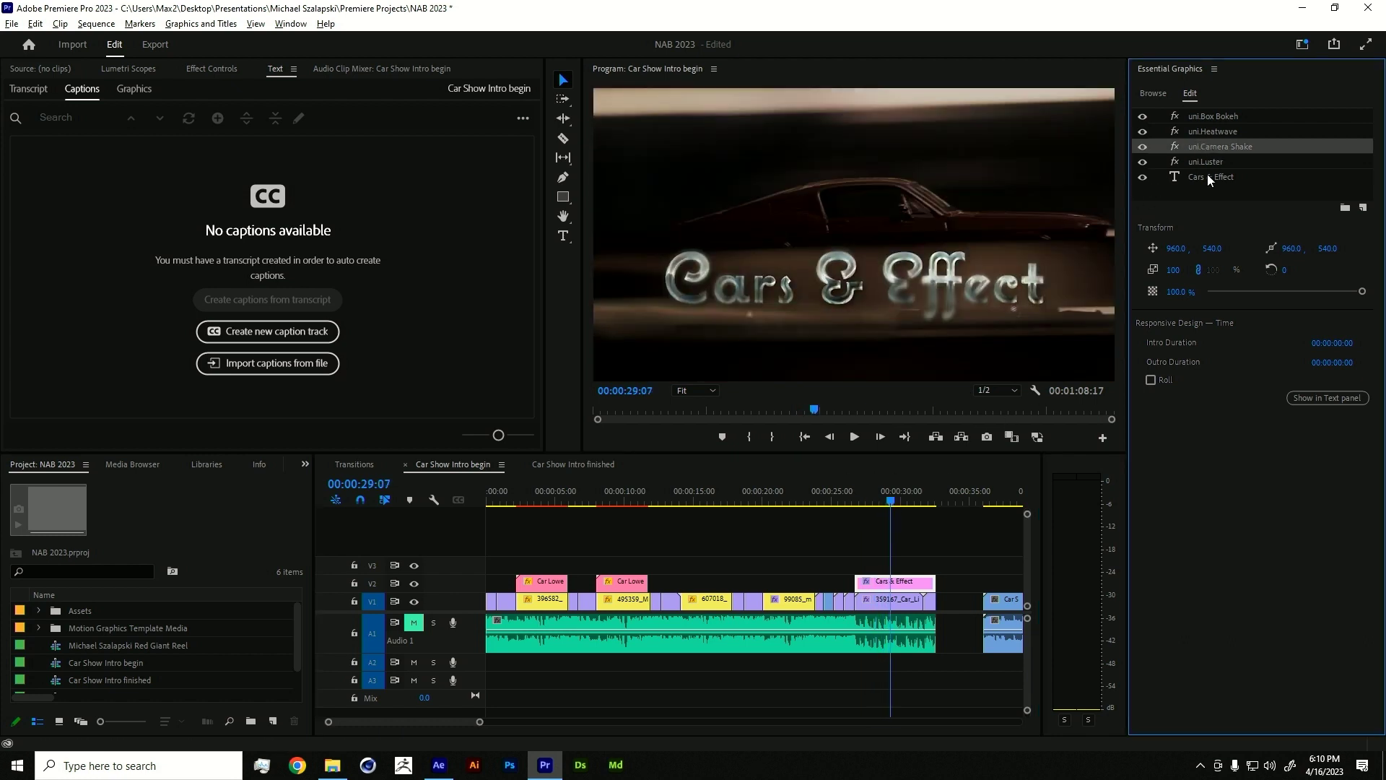
left_click(914, 484)
key("shift+Left")
key("shift+Left")
key("shift+Left")
key("shift+Left")
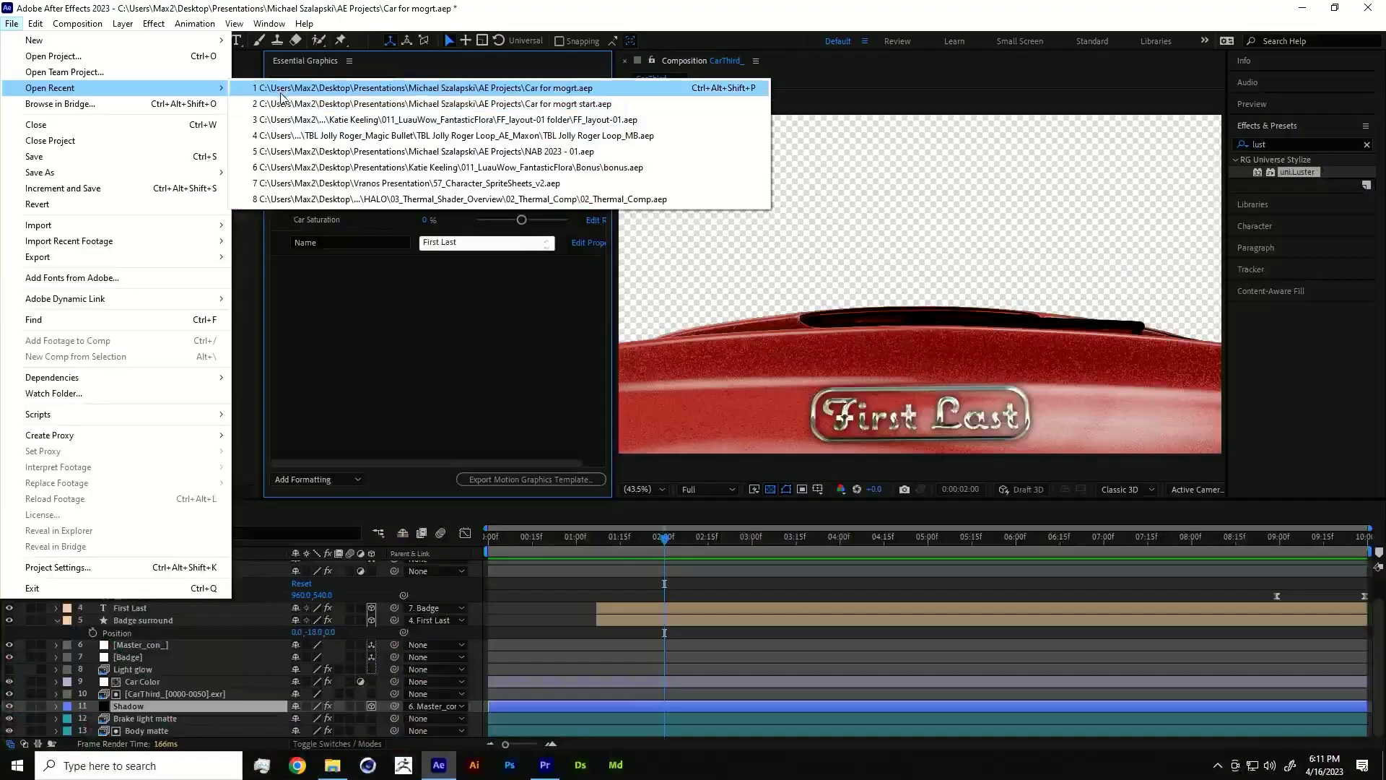
- Close the Car for mogrt project without saving and open NAB 2023 - 01
left_click(282, 90)
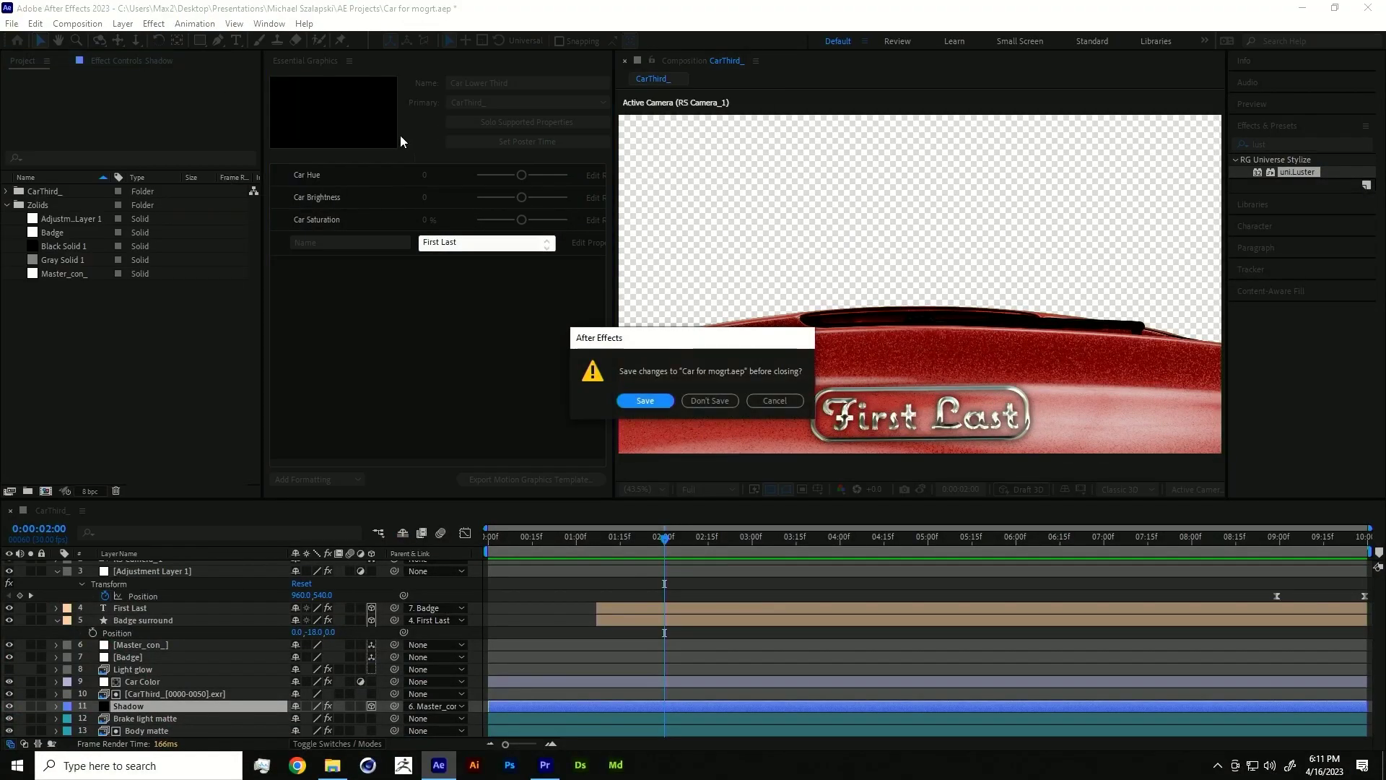
left_click(692, 398)
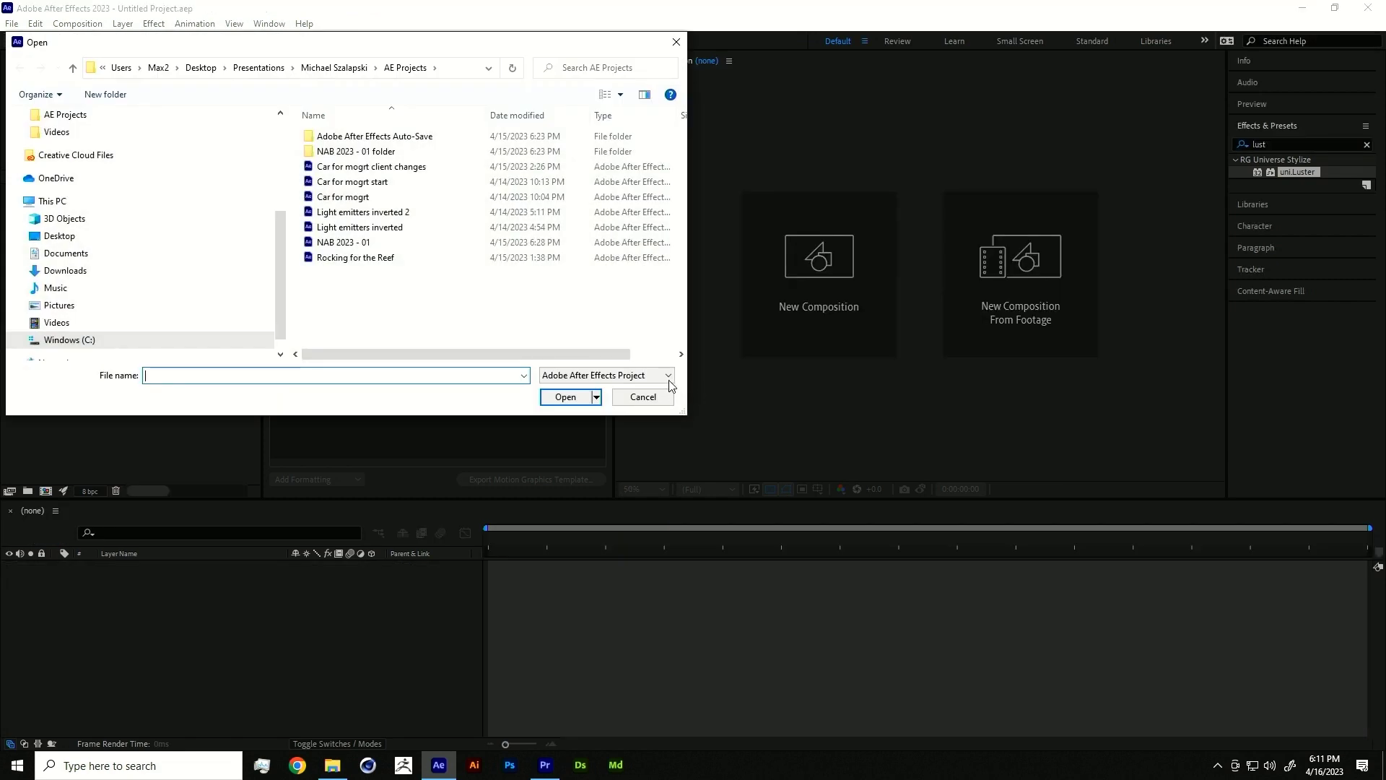
double_click(372, 242)
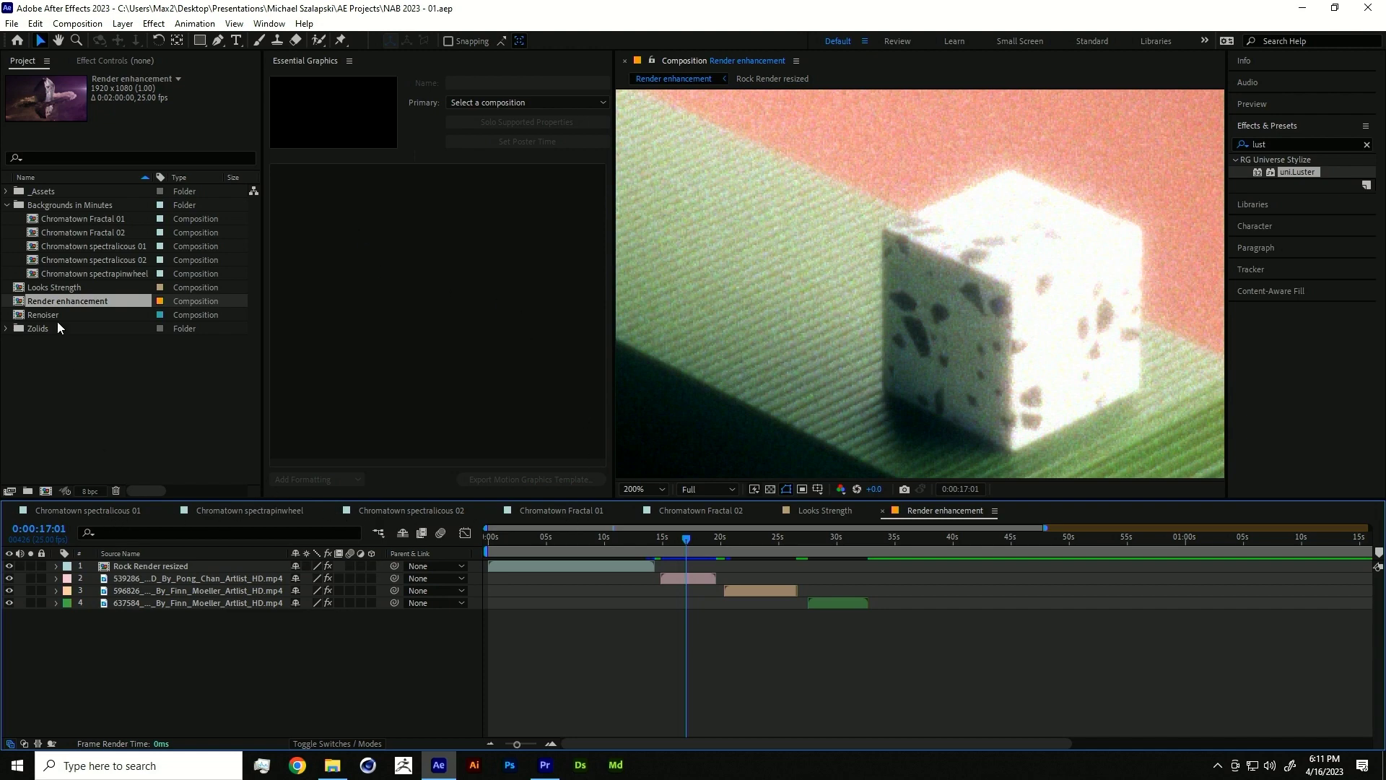
- Open Chromatown Fractal 01, disable the solid's uni.Fractal Background, and fit the composition in the viewer
double_click(61, 217)
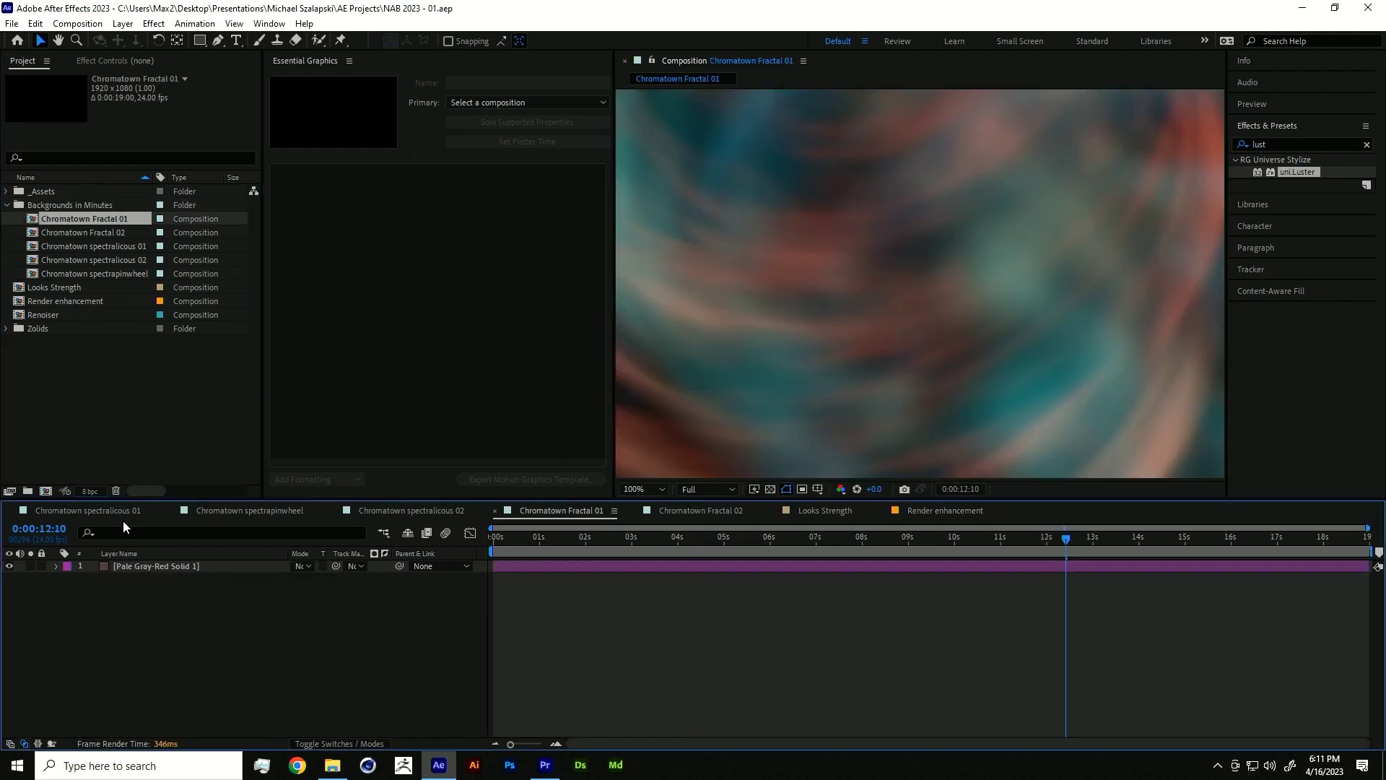
left_click(124, 566)
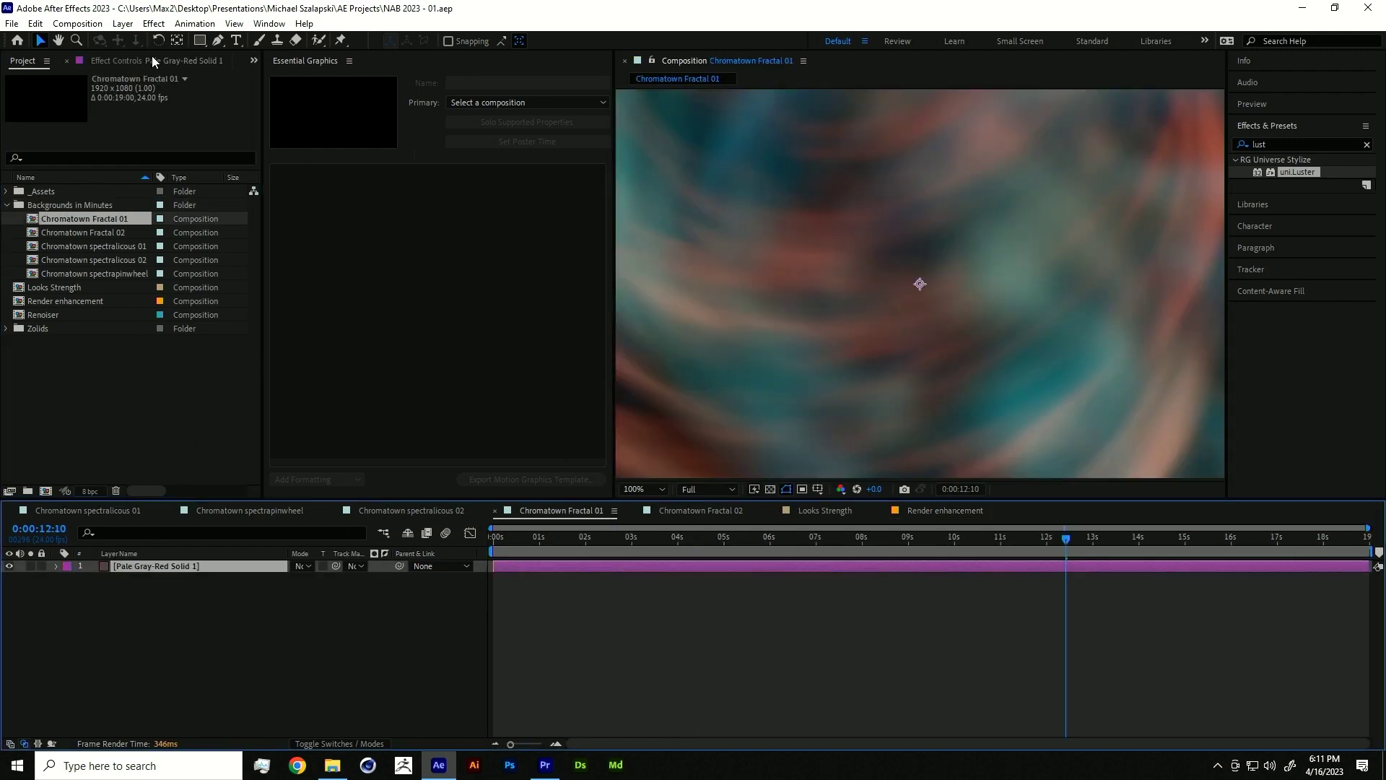
left_click_drag(152, 55, 384, 153)
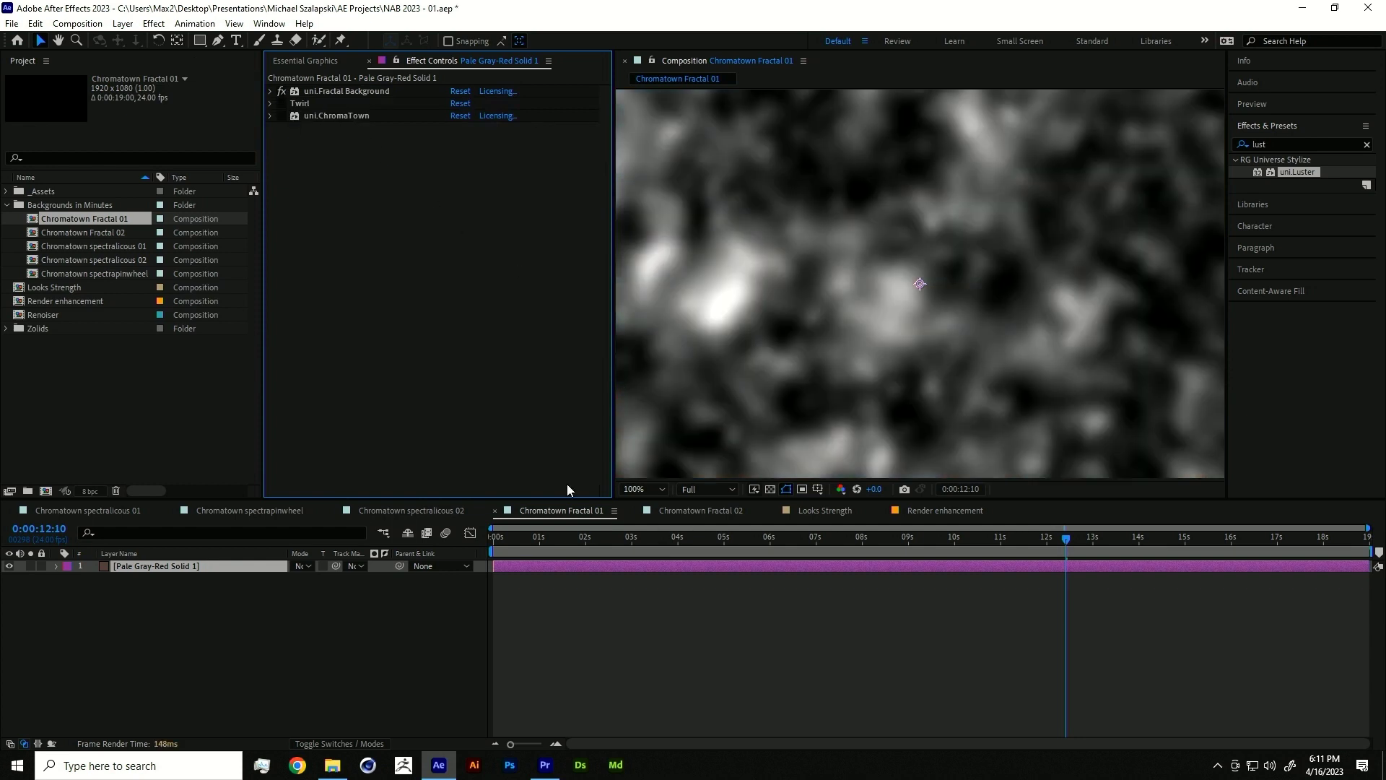
left_click(281, 91)
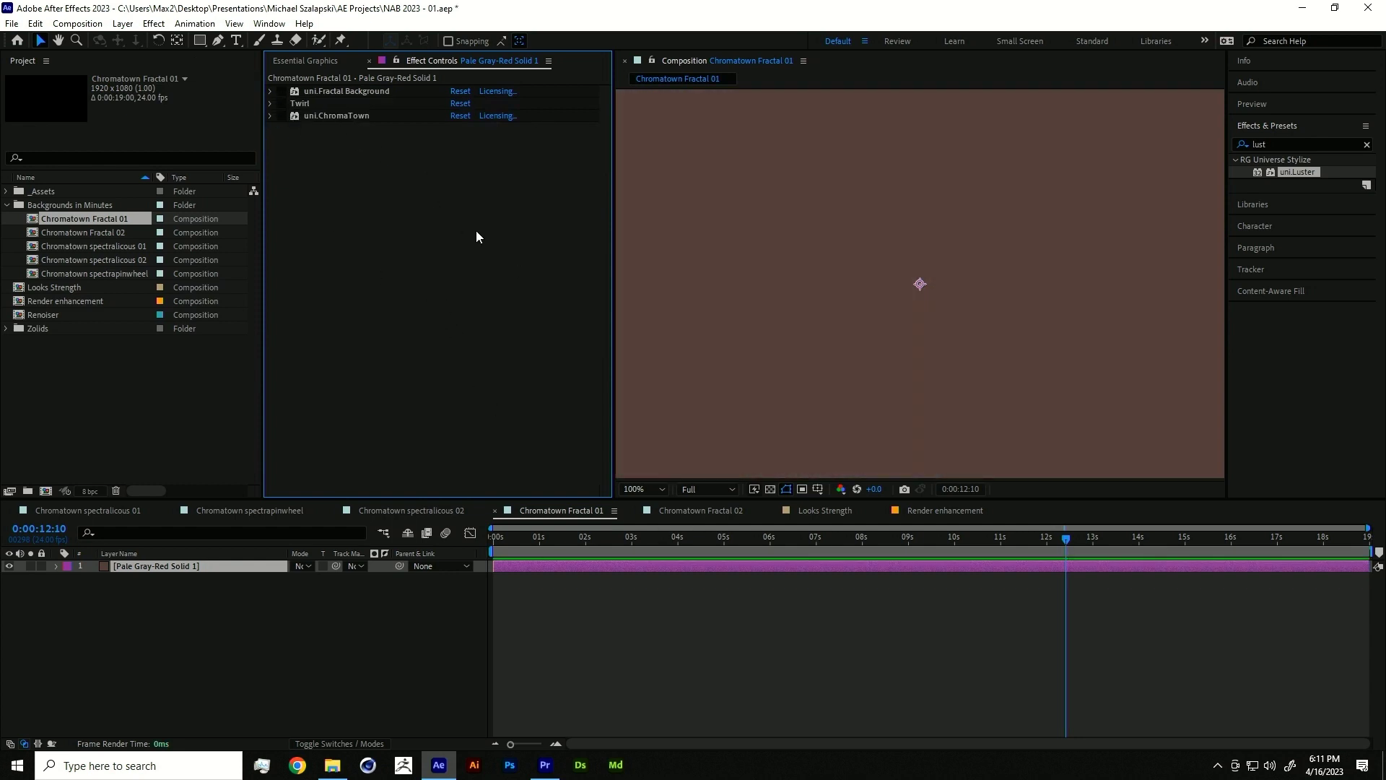
left_click(636, 489)
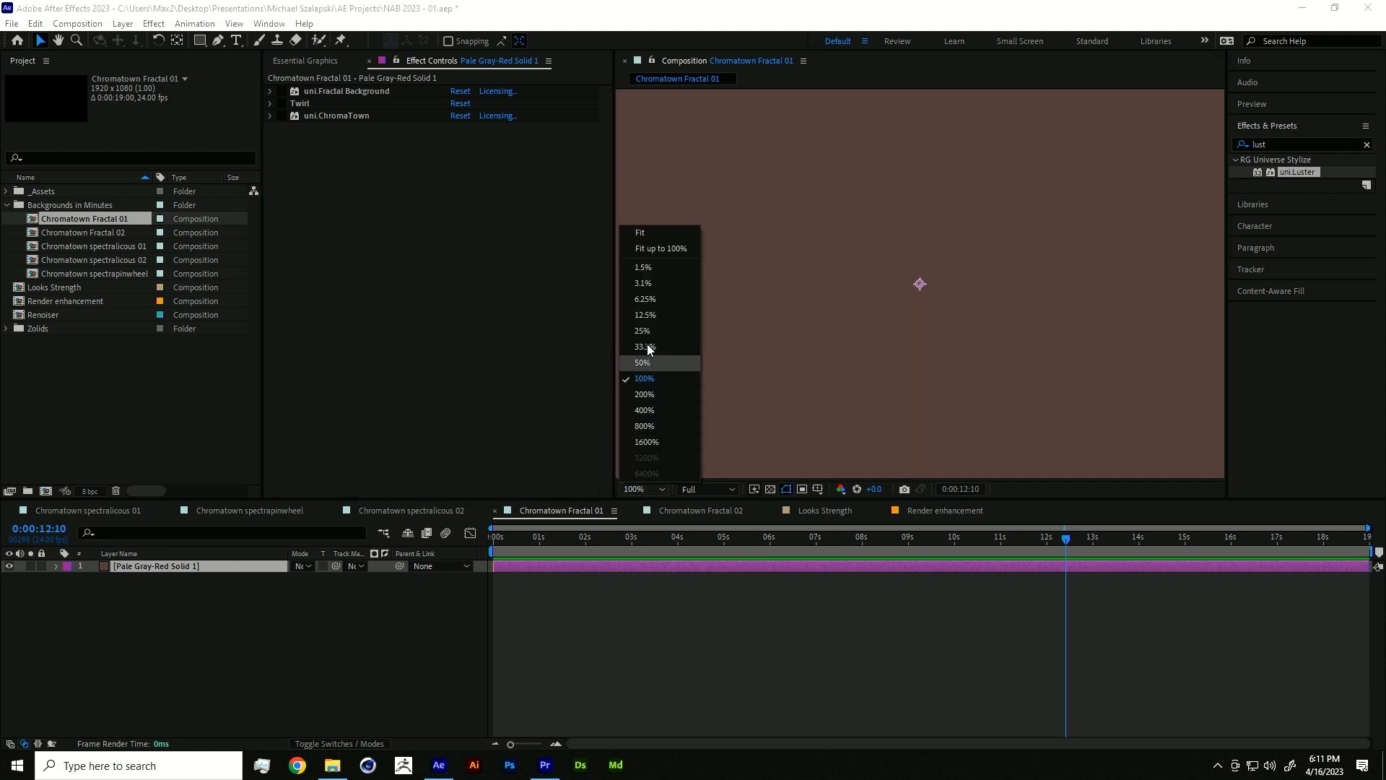
left_click(647, 249)
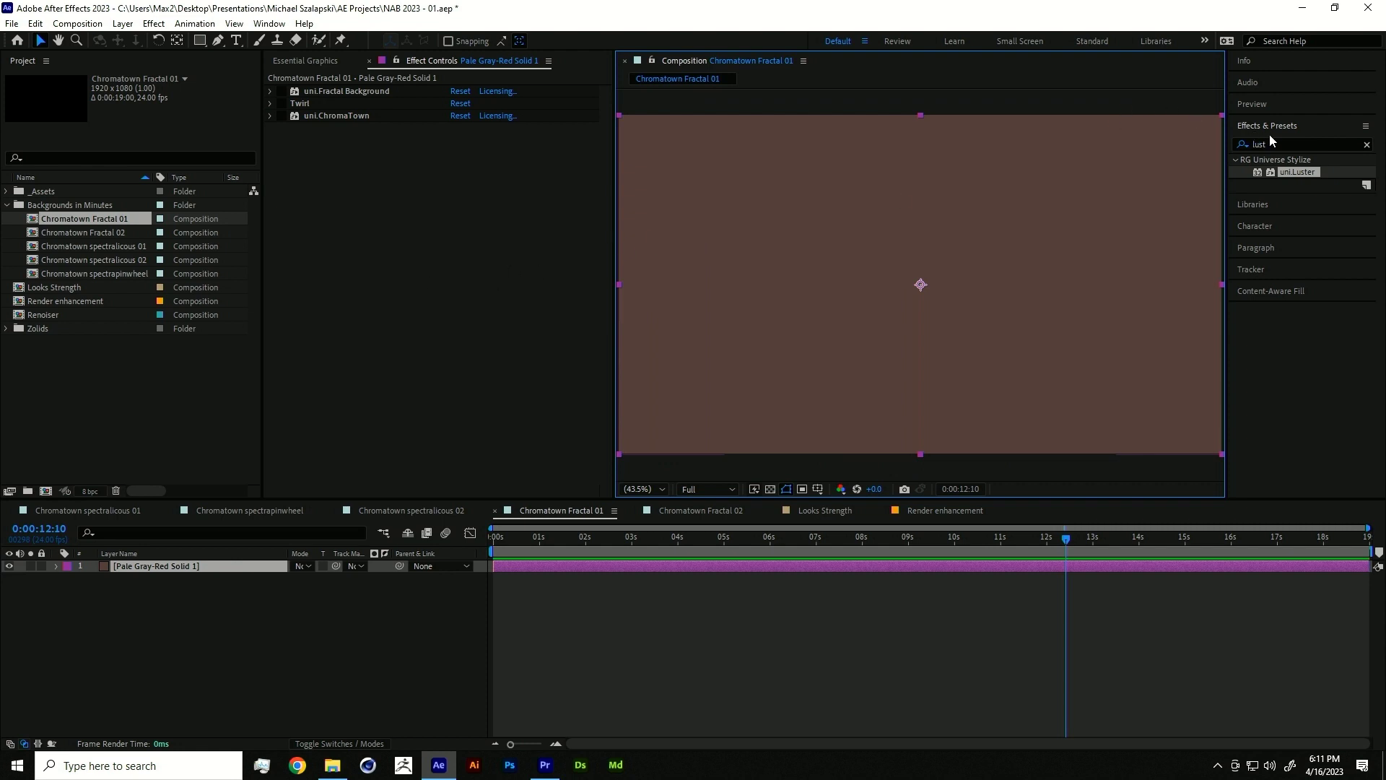
left_click(1287, 144)
- Search 'fract' and apply uni.Fractal Background to the solid again
key("BackSpace")
key("BackSpace")
key("BackSpace")
key("BackSpace")
type("fract")
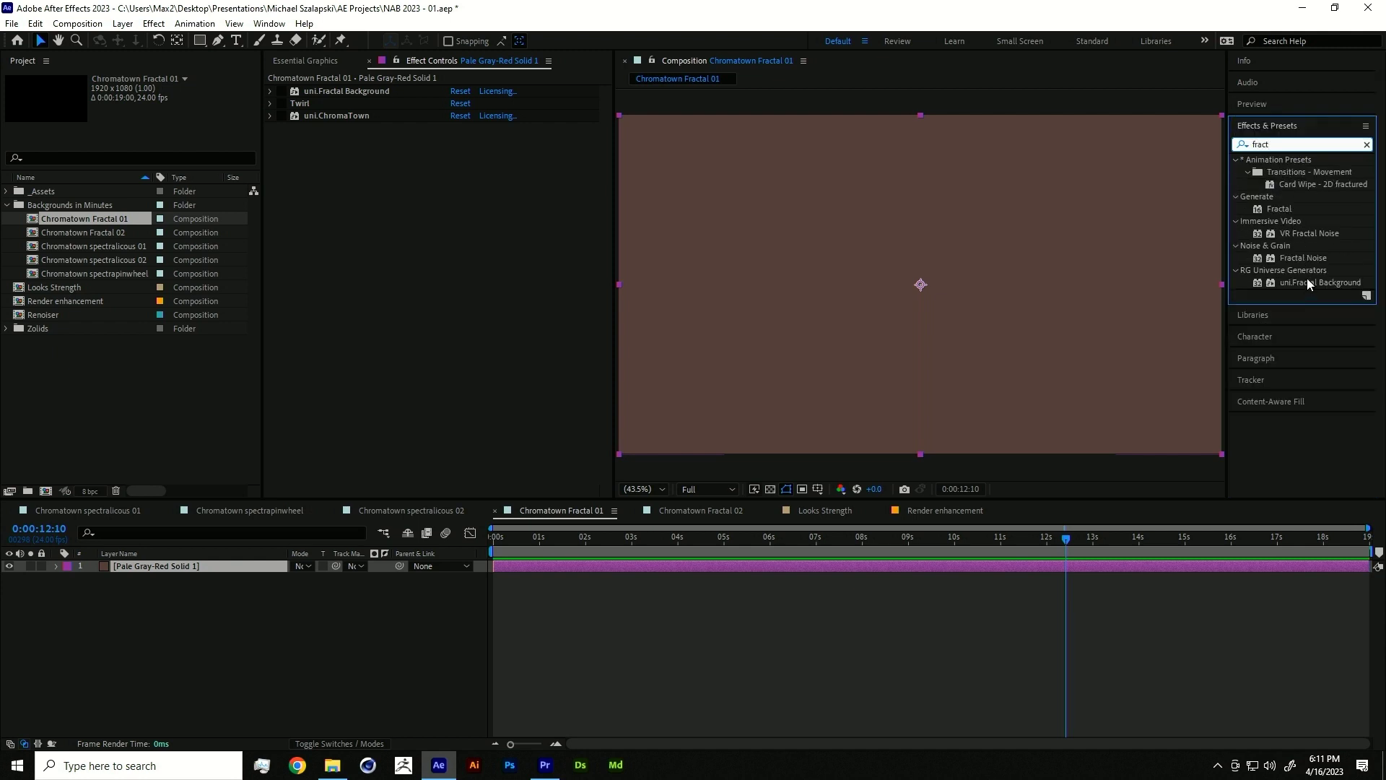
double_click(1307, 281)
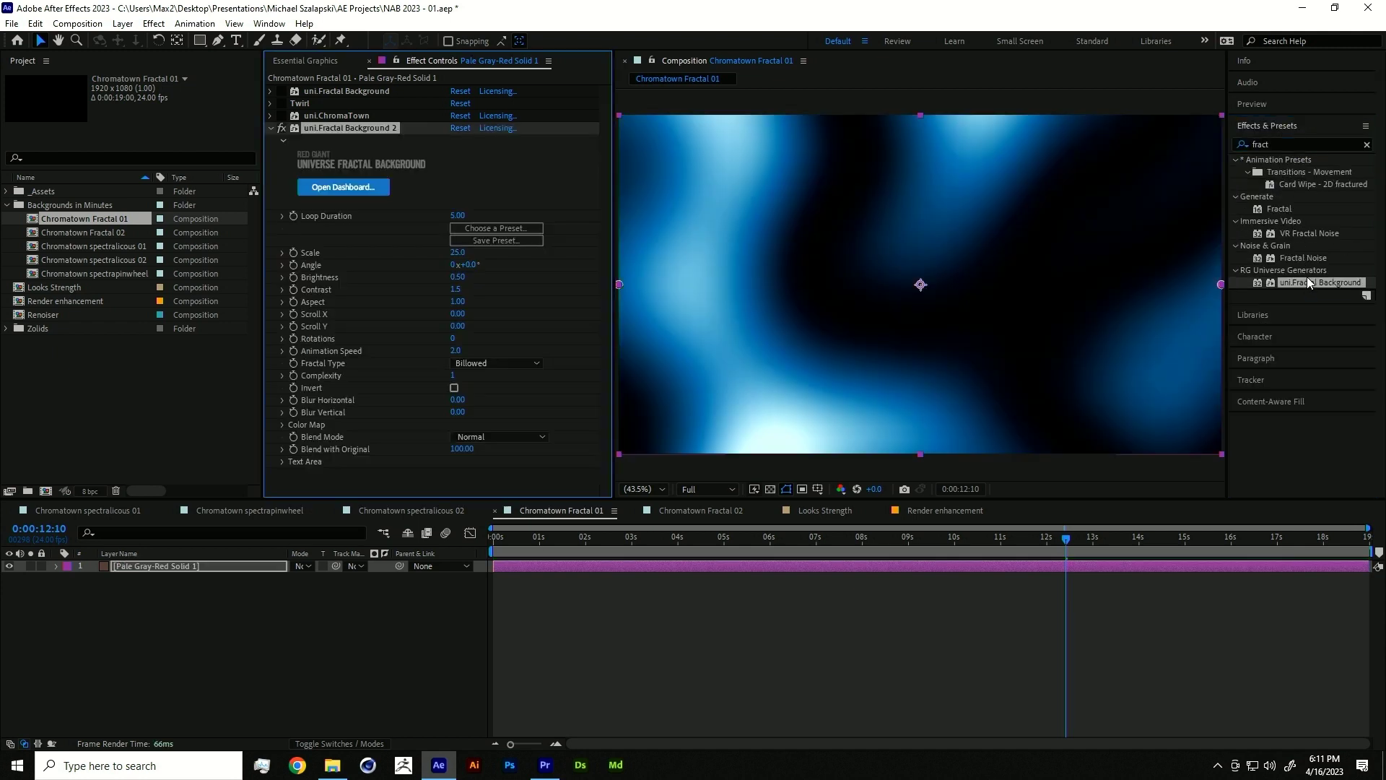
- Browse the Fractal Background preset library, then delete the added Fractal Background 2 copy
left_click(488, 230)
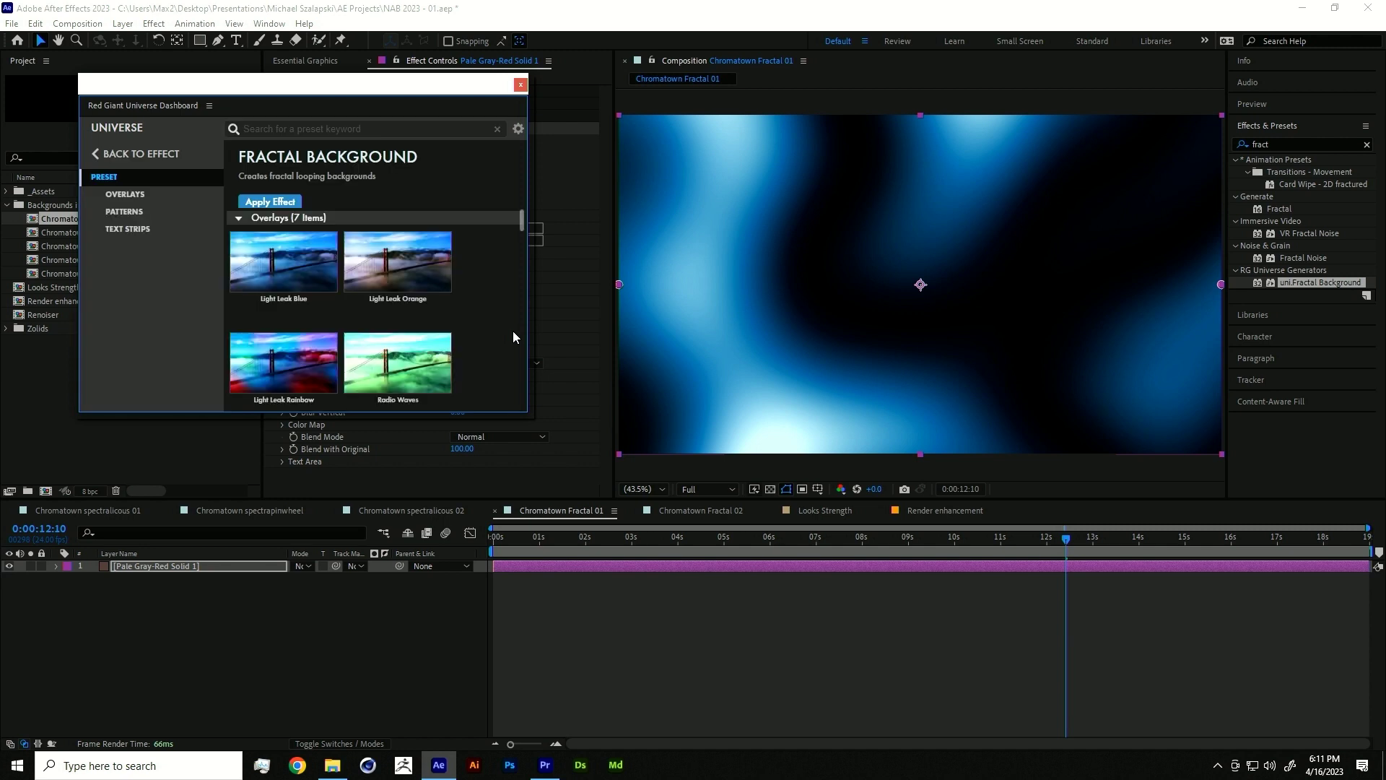
scroll(480, 328, "down", 10)
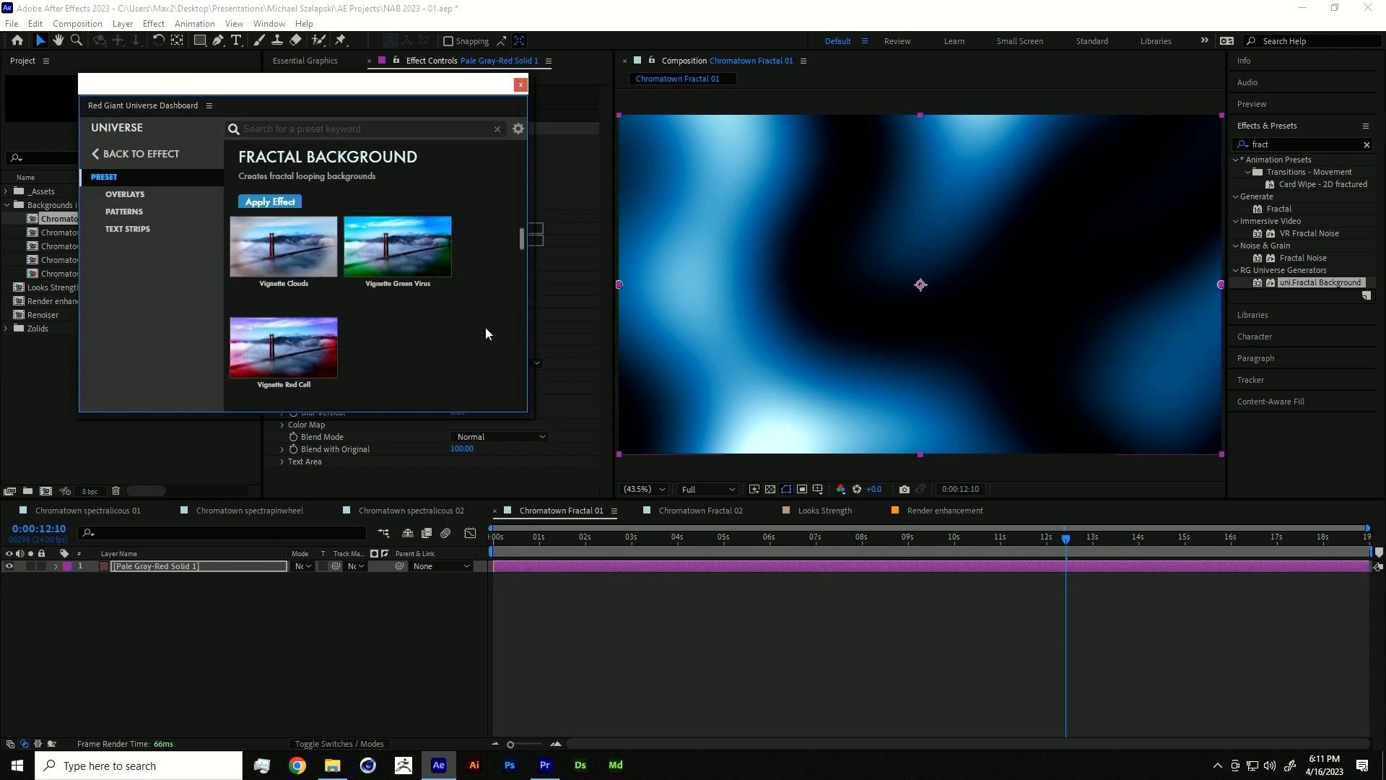
scroll(508, 314, "down", 5)
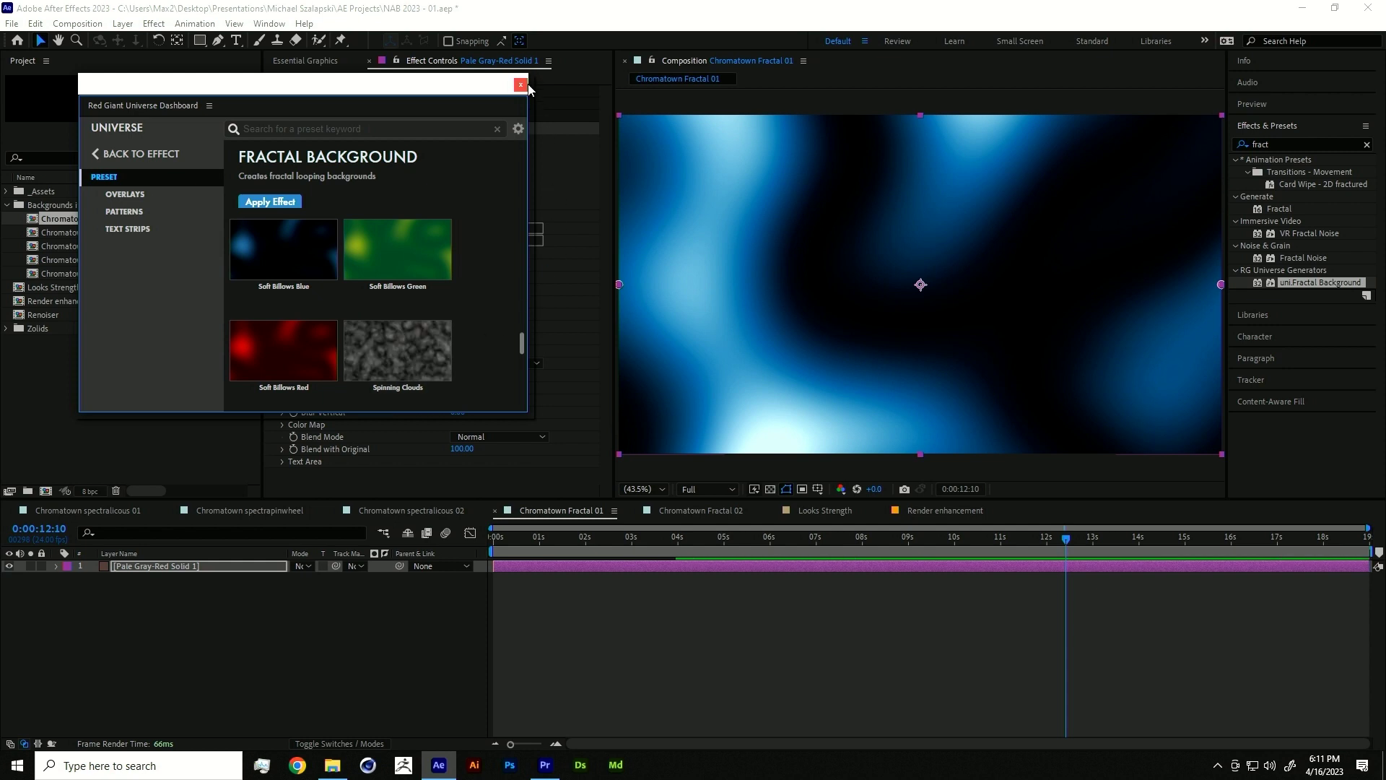
scroll(497, 238, "down", 2)
scroll(482, 271, "down", 3)
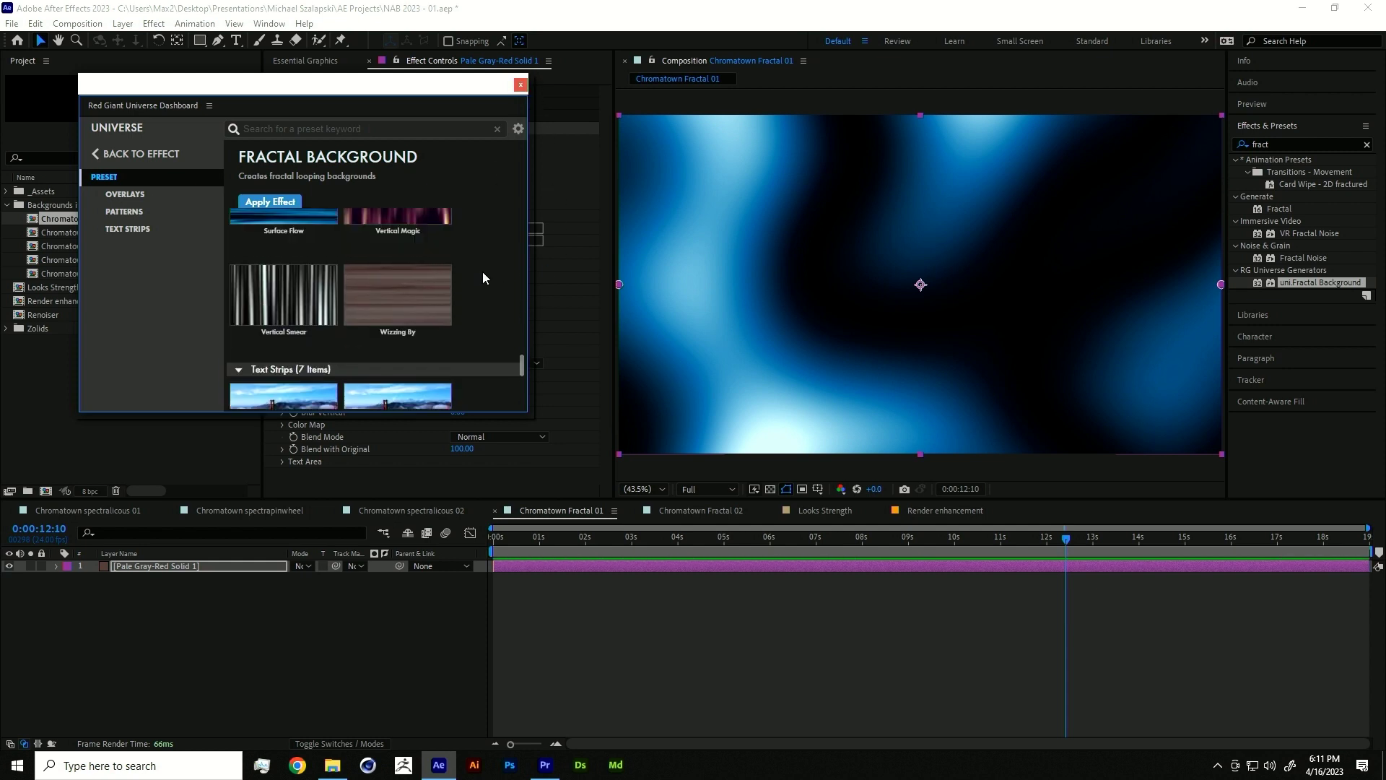
scroll(482, 272, "up", 5)
left_click(519, 85)
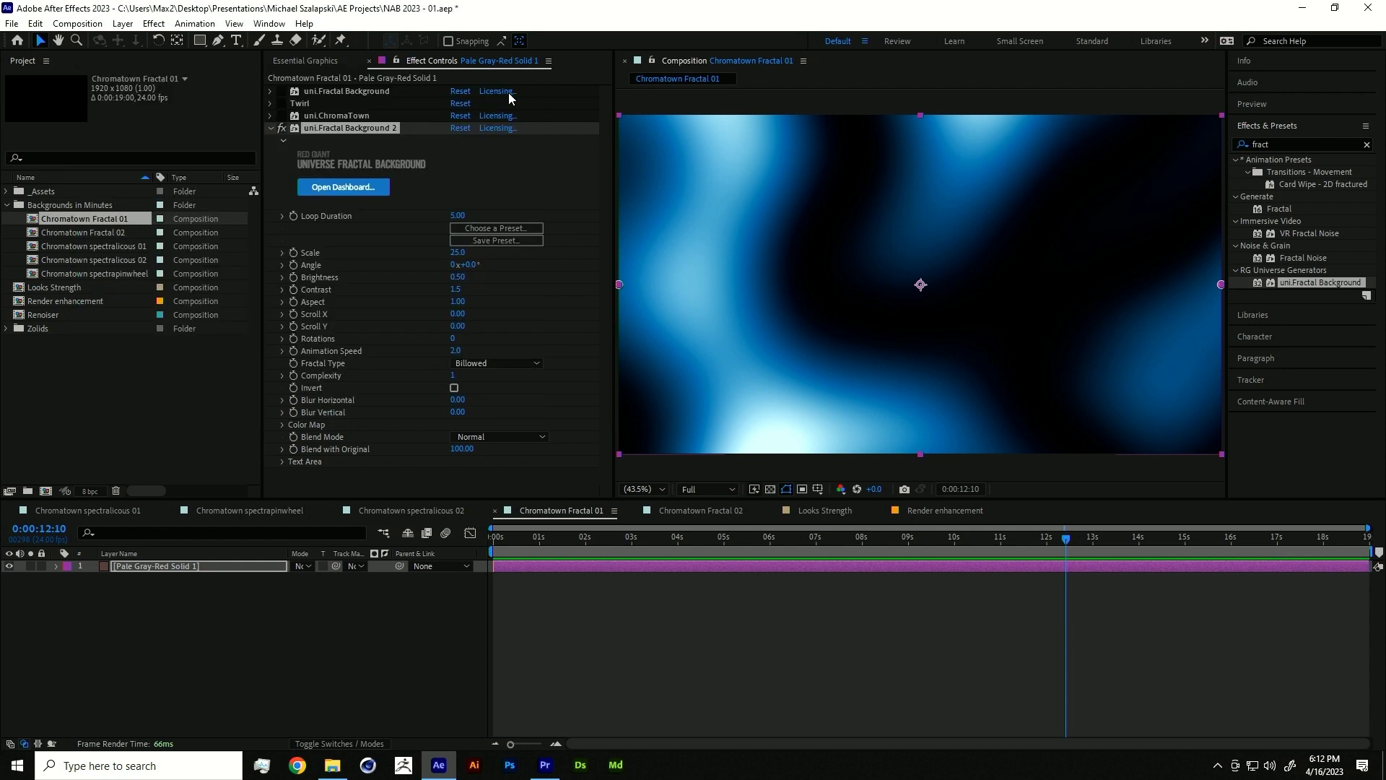
left_click(319, 127)
key("Delete")
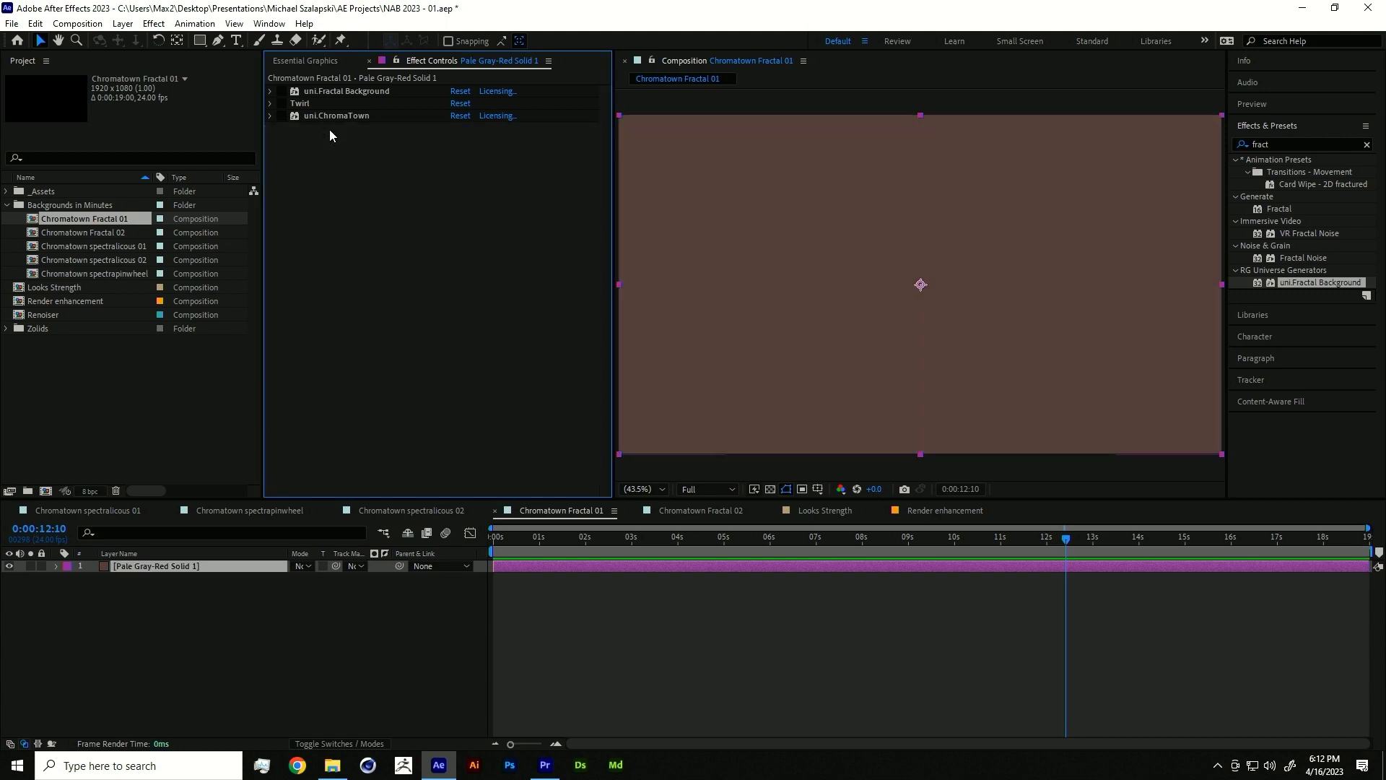
- Enable uni.Fractal Background, Twirl and uni.ChromaTown to form the red-and-teal swirl
left_click(280, 91)
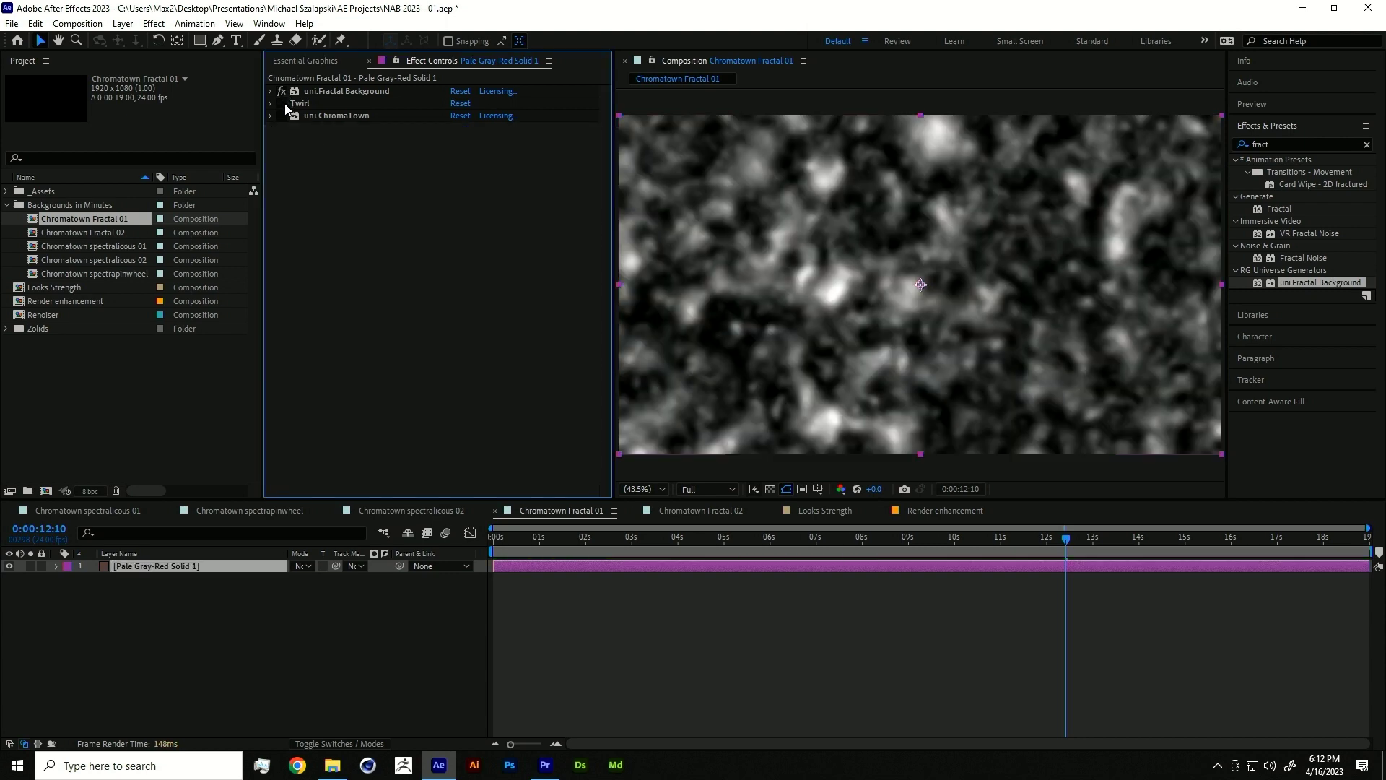
left_click(604, 537)
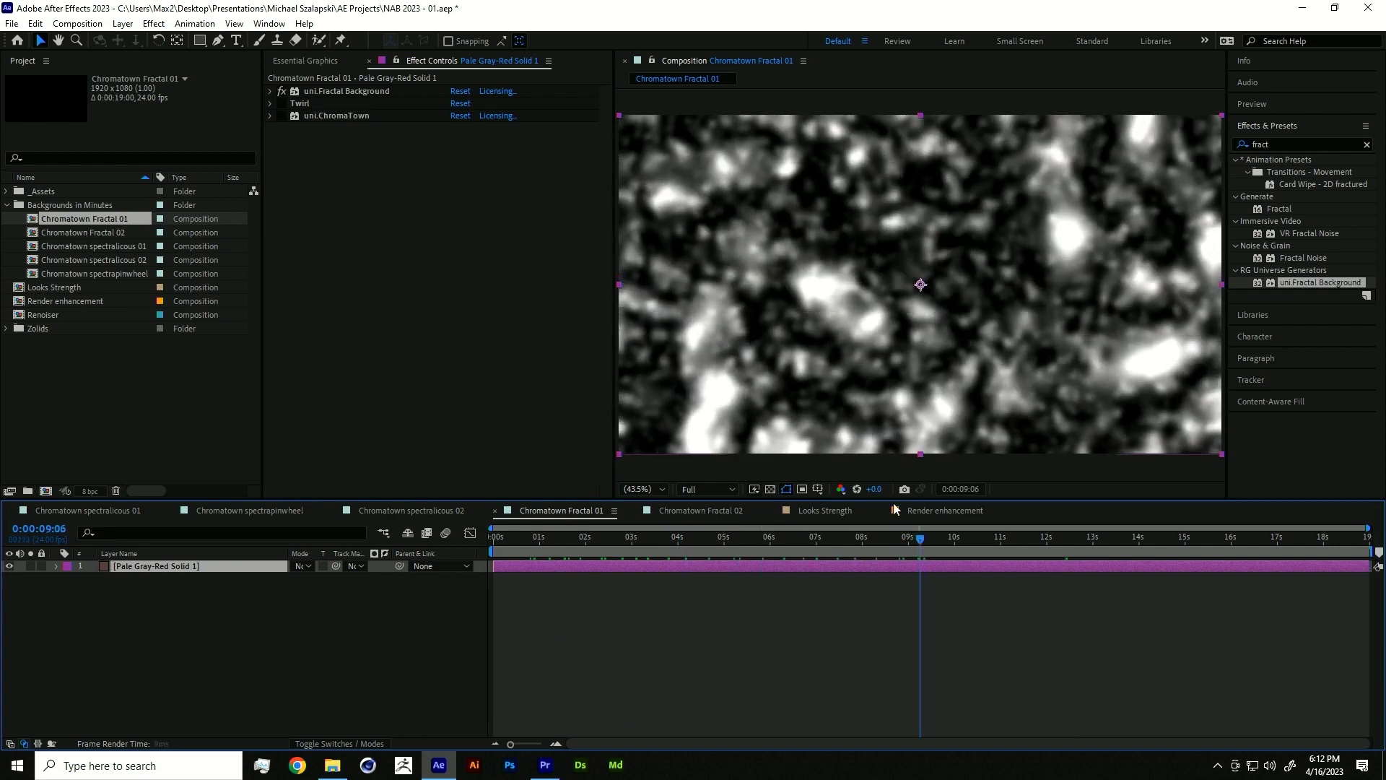
left_click(282, 104)
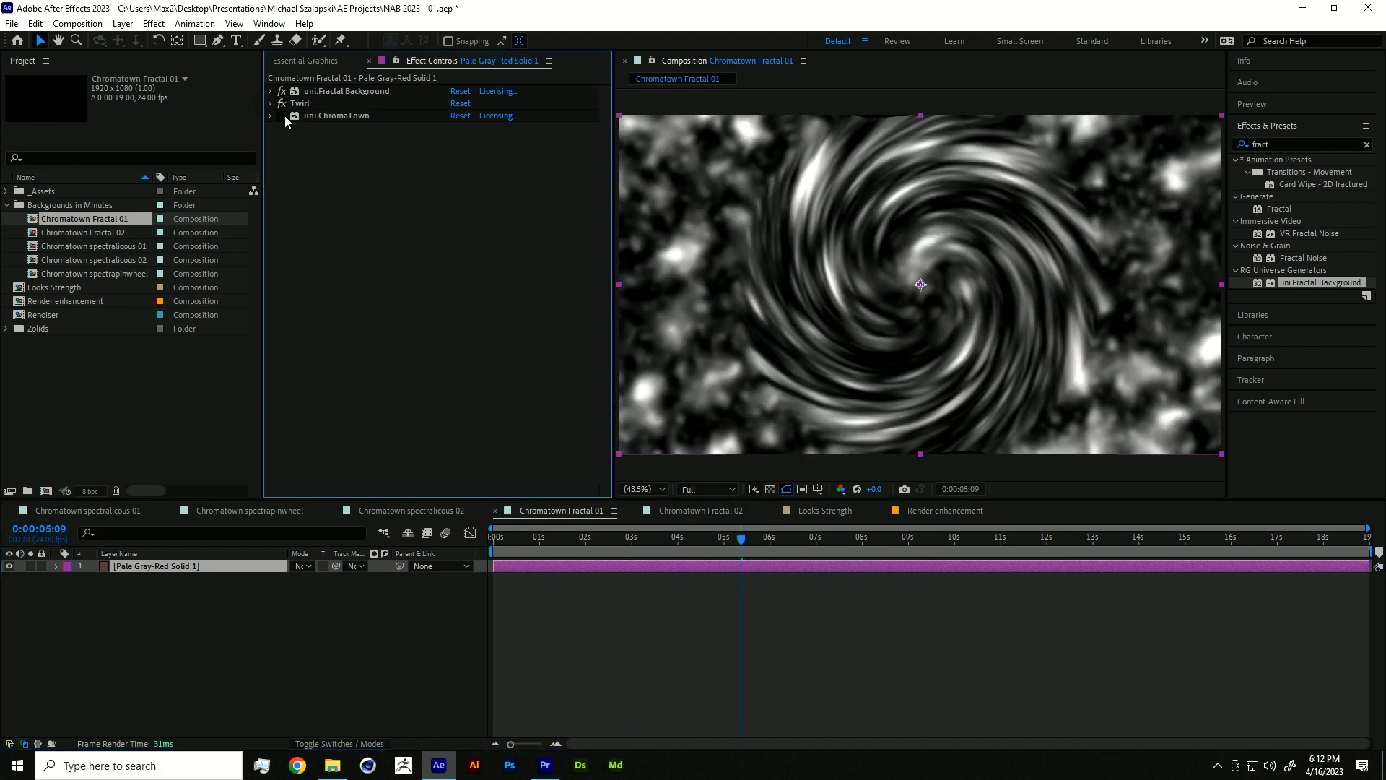
left_click(287, 117)
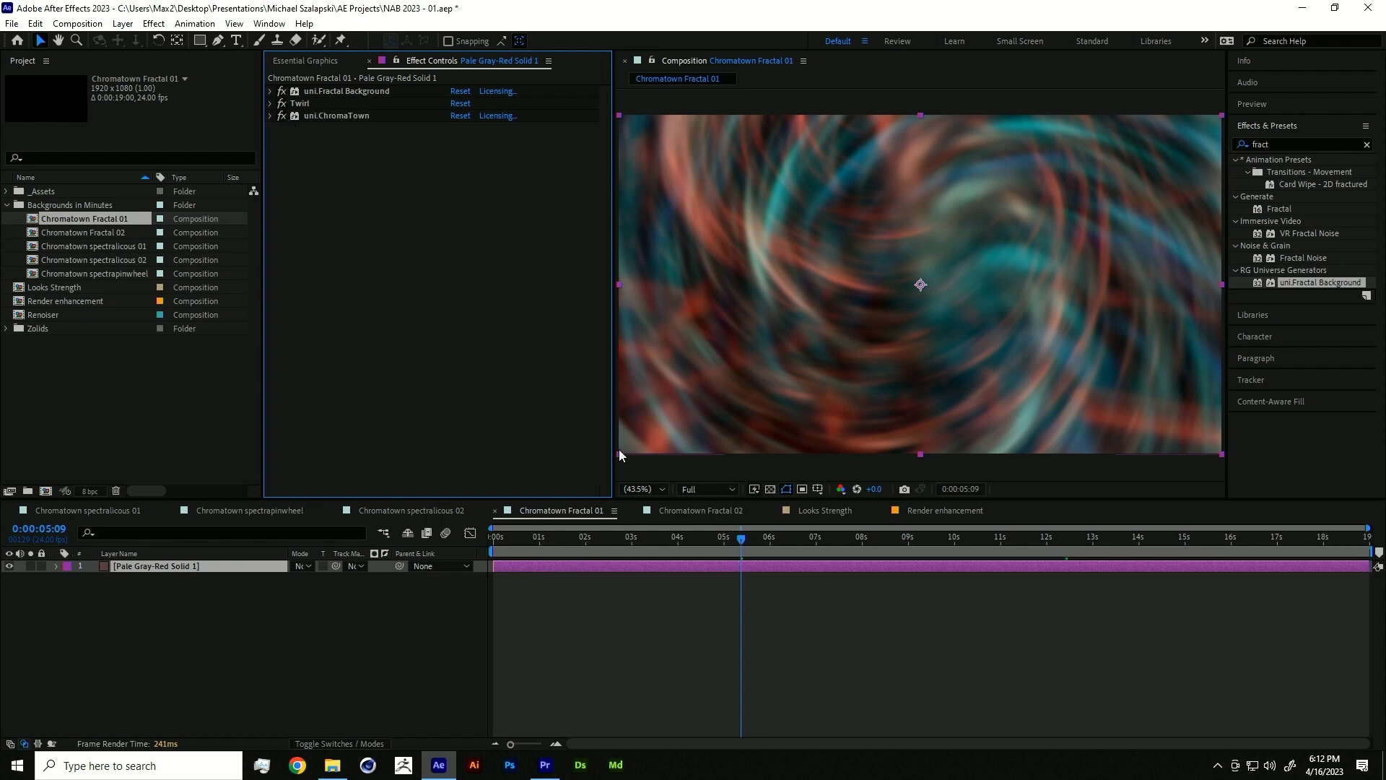
mouse_move(651, 538)
left_mouse_down()
mouse_move(617, 534)
mouse_move(659, 517)
left_mouse_up()
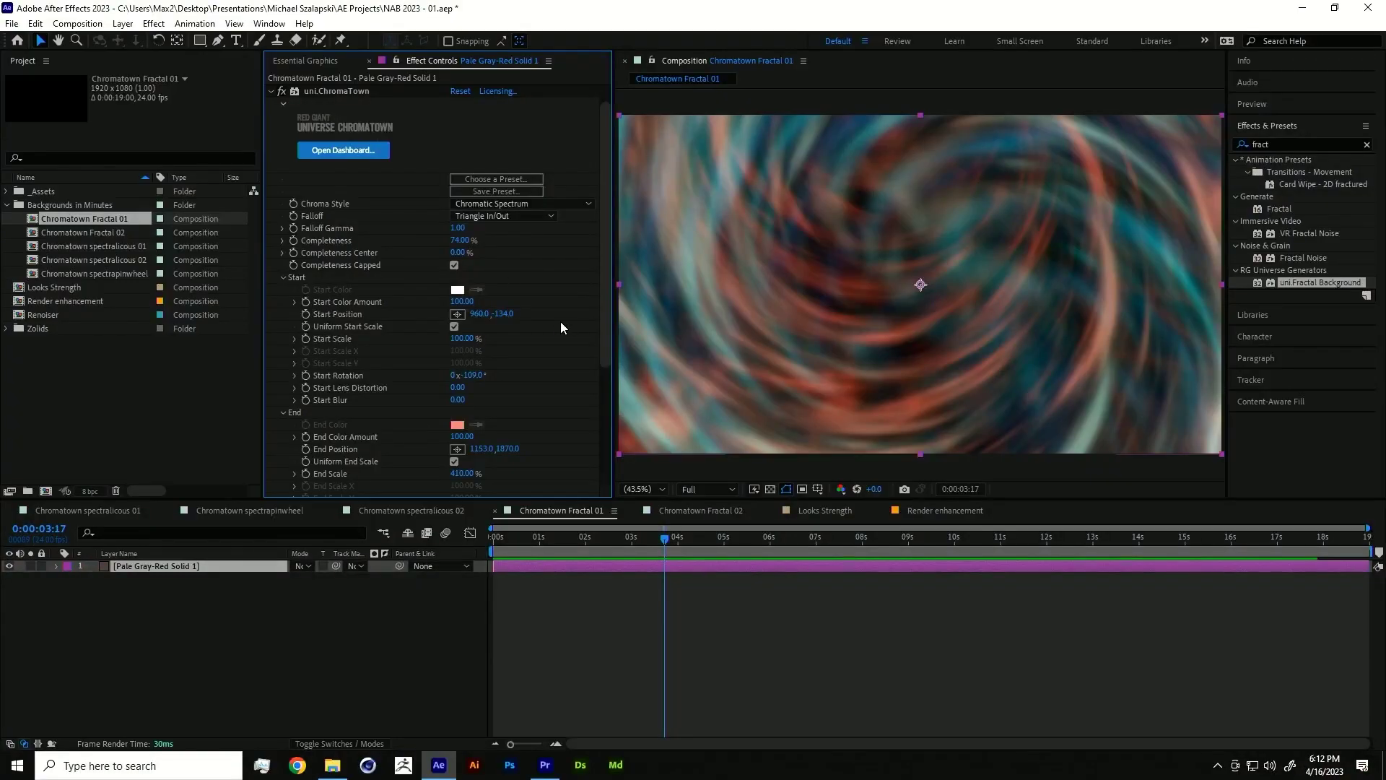
- Scrub through the swirl and open the Chromatown Fractal 02 composition
scroll(604, 374, "down", 1)
left_click_drag(664, 536, 478, 551)
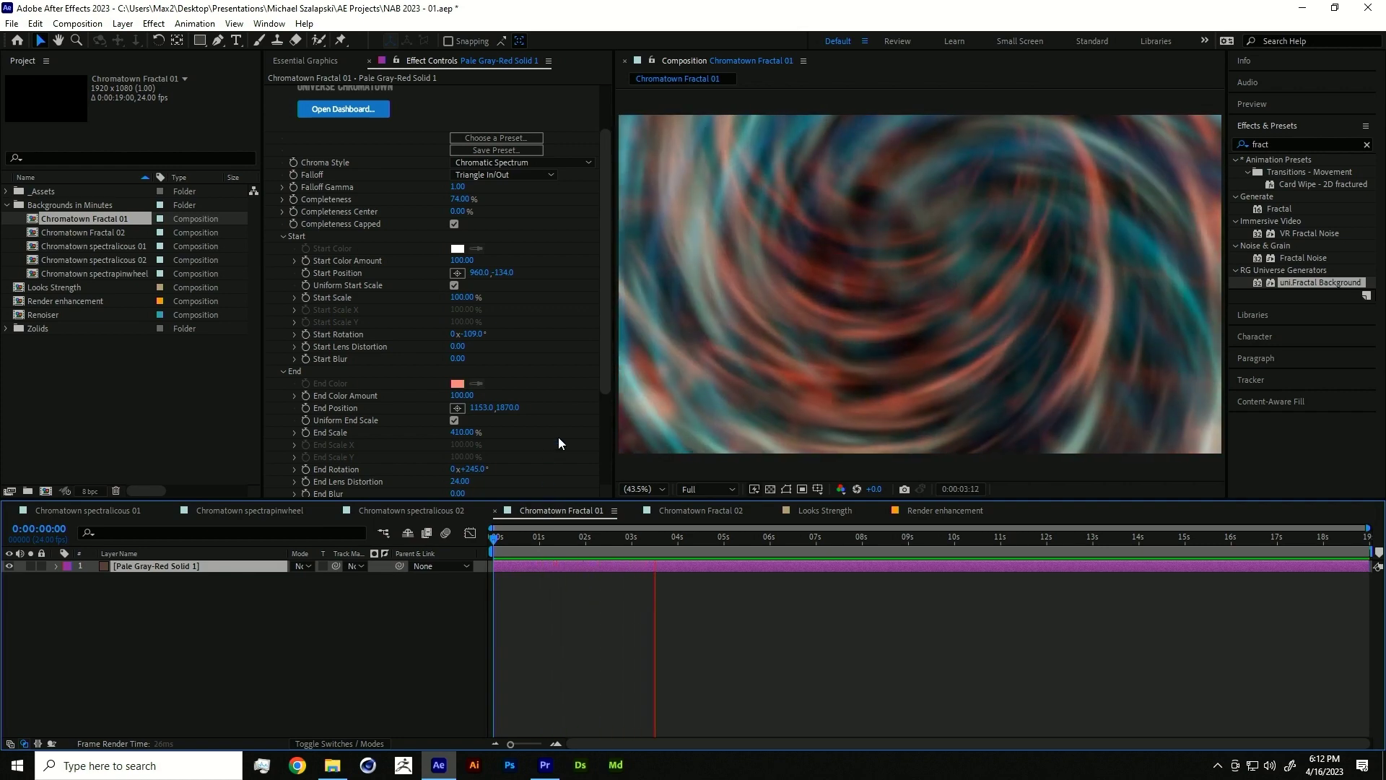
double_click(66, 231)
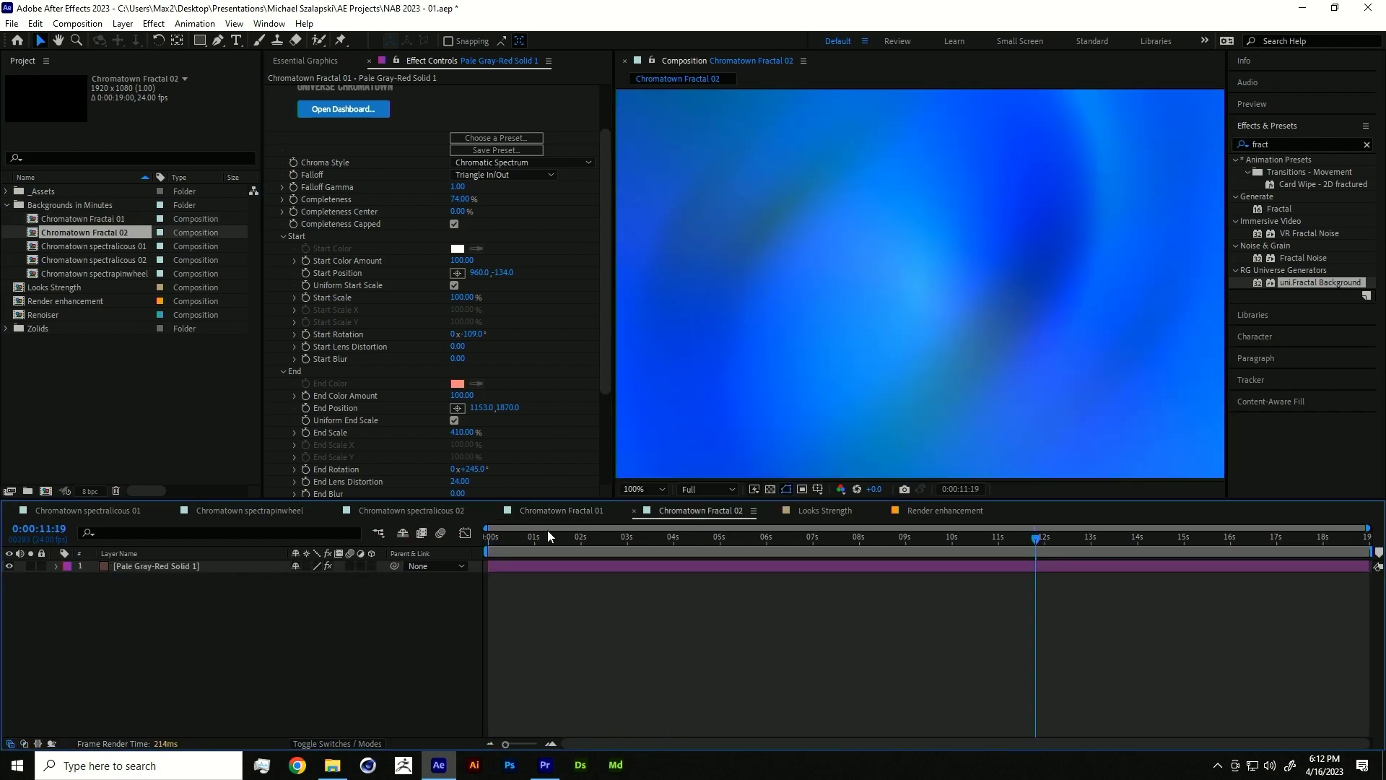
- Preview Chromatown Fractal 02, then open Chromatown spectralicous 01 to show its solid's Universe effects
key("space")
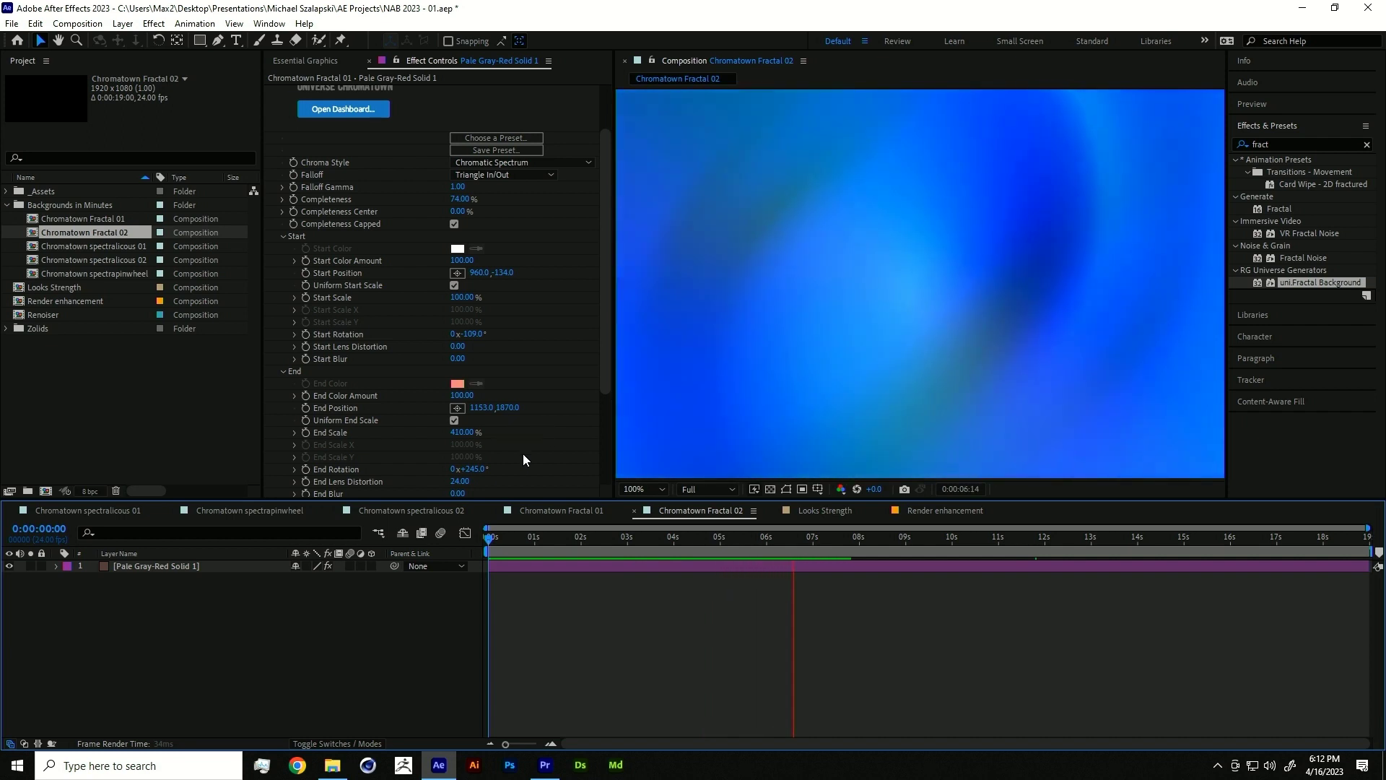
key("space")
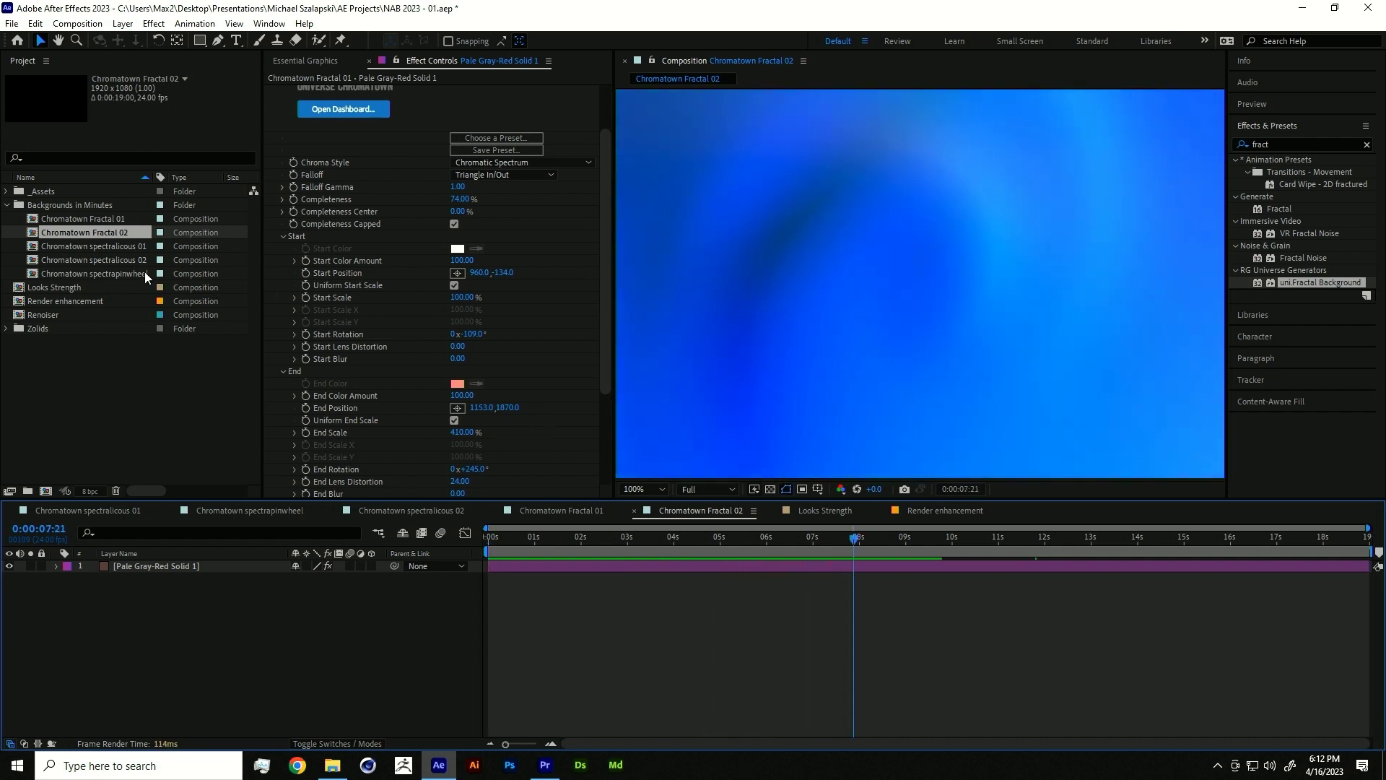
double_click(101, 250)
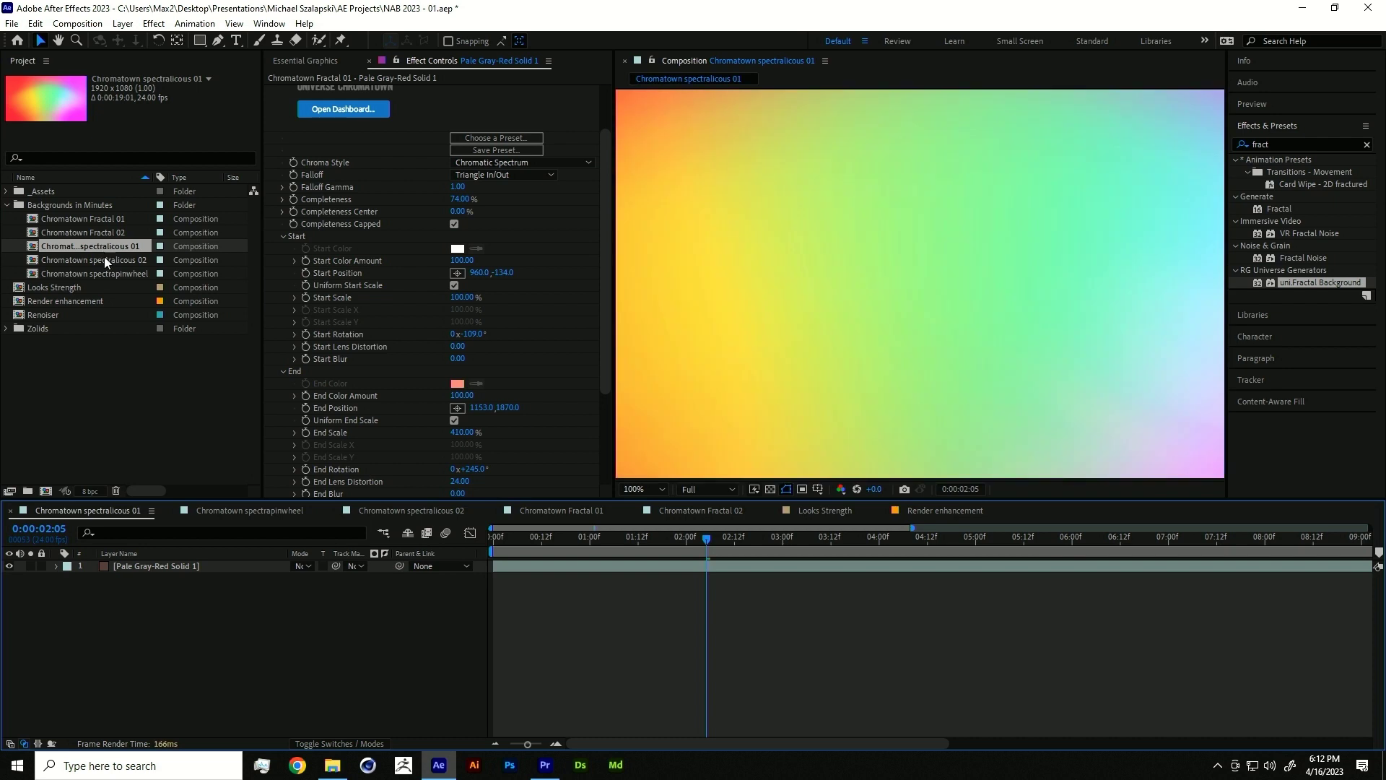
scroll(387, 272, "up", 2)
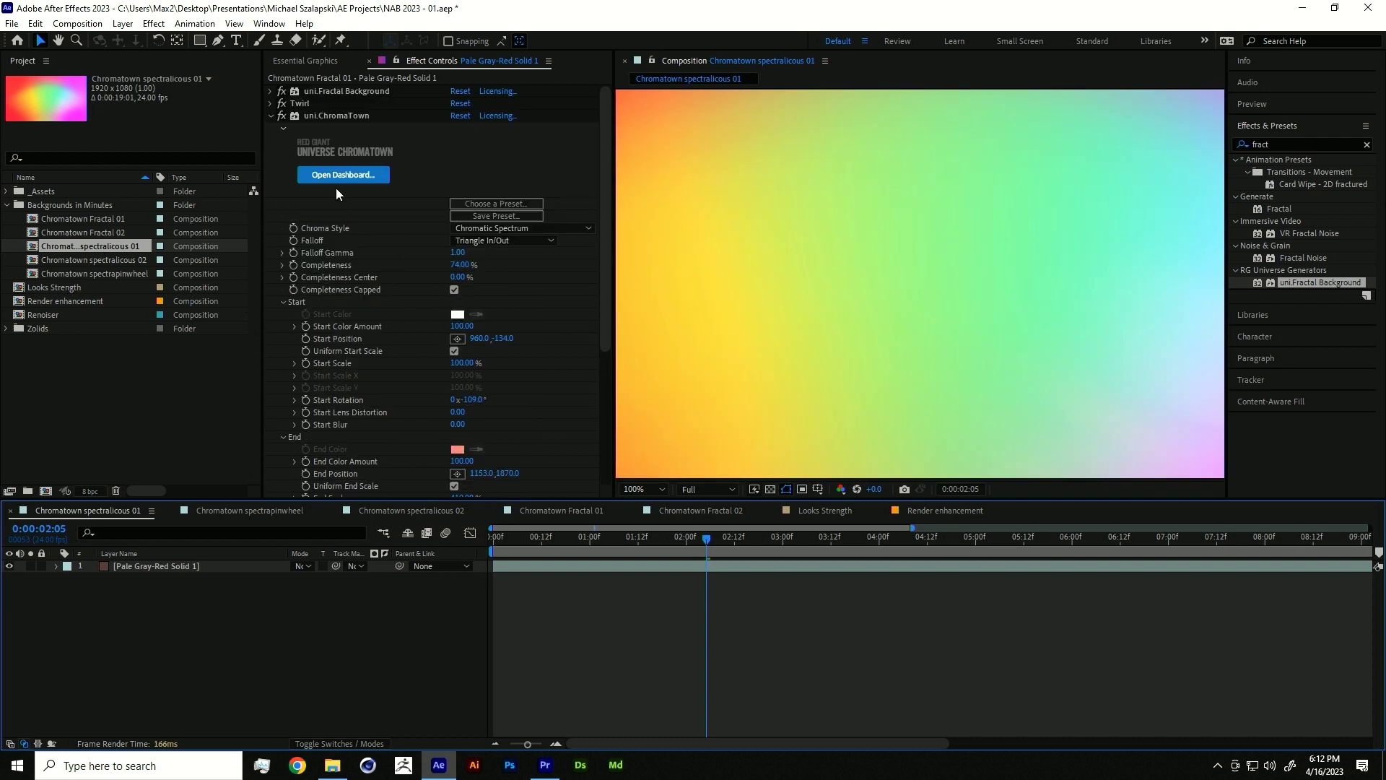
left_click(281, 115)
left_click(282, 103)
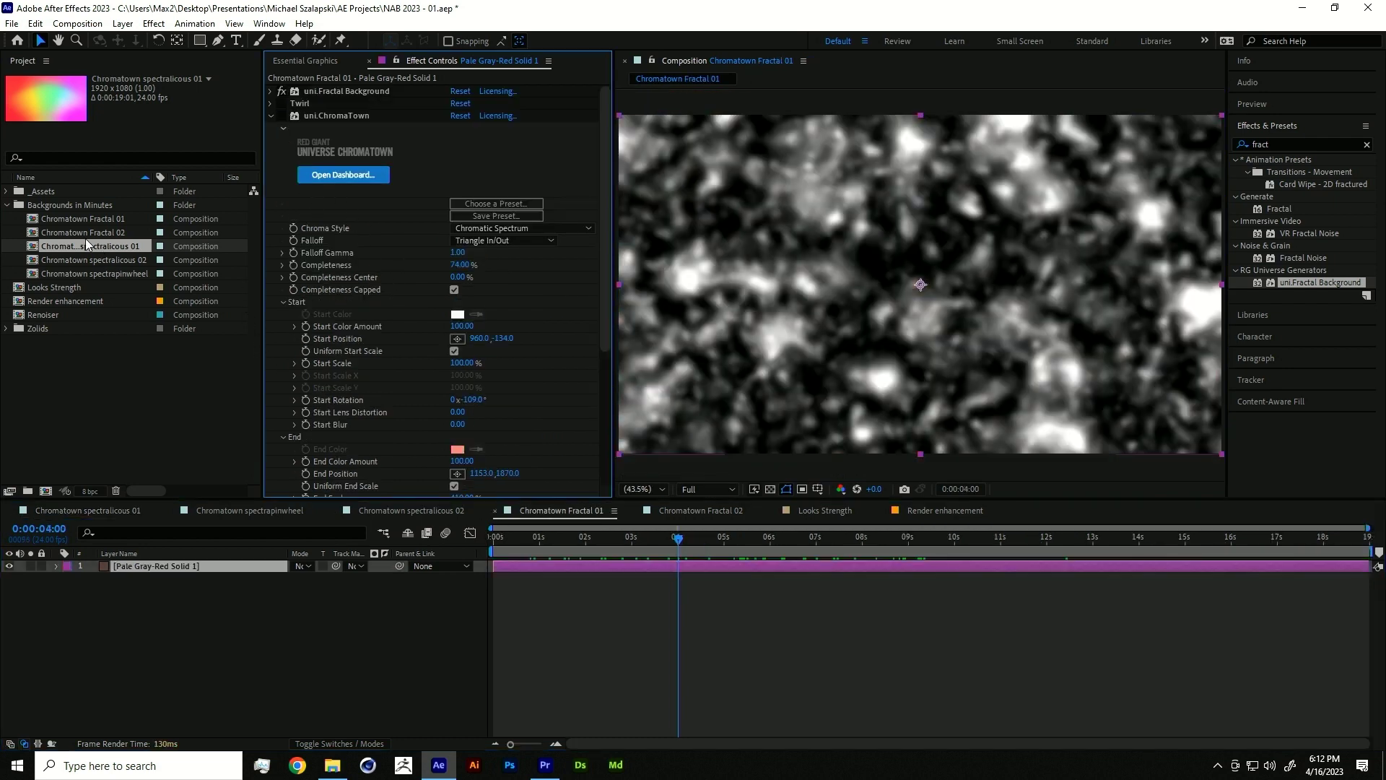
double_click(86, 246)
- Expand uni.Spectralicious, fit the viewer, and drag the red Point 01 inward on the gradient
left_click(149, 565)
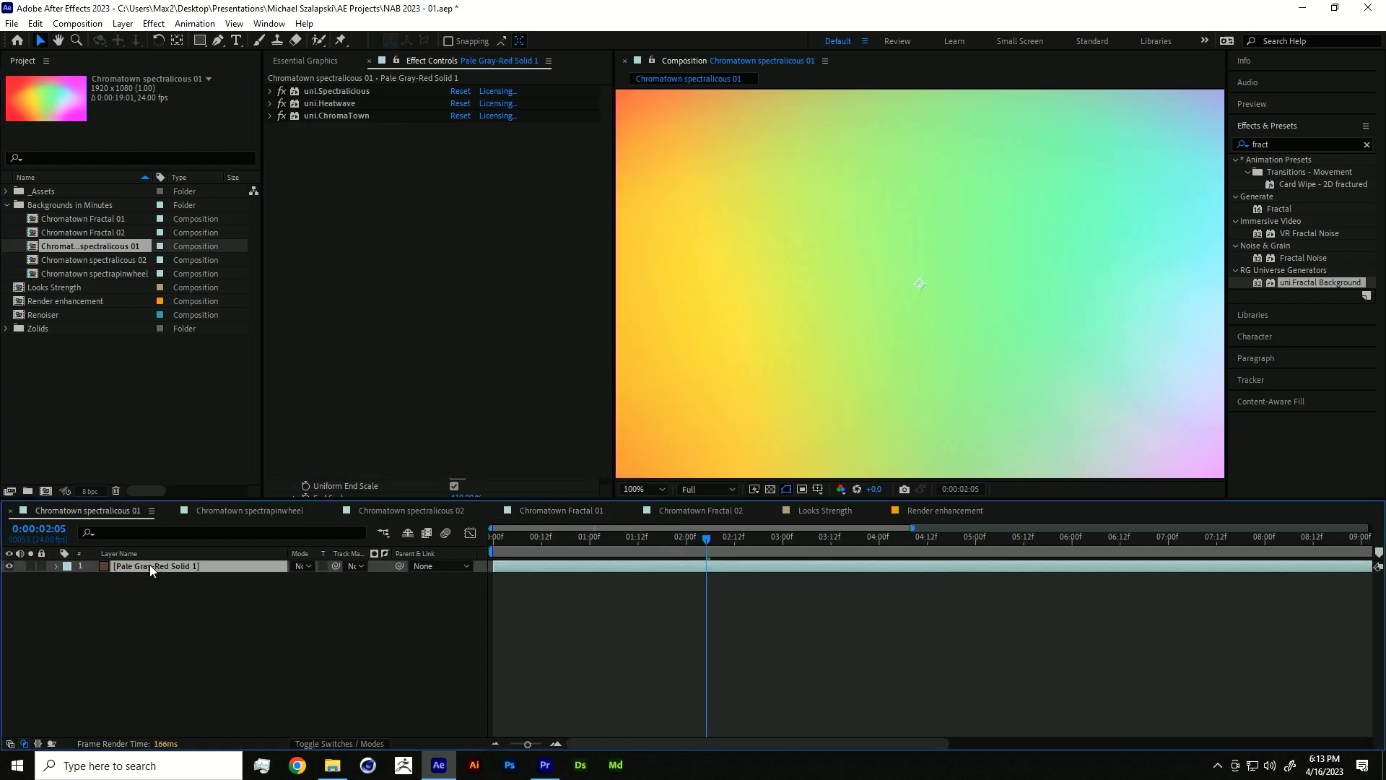
left_click(281, 116)
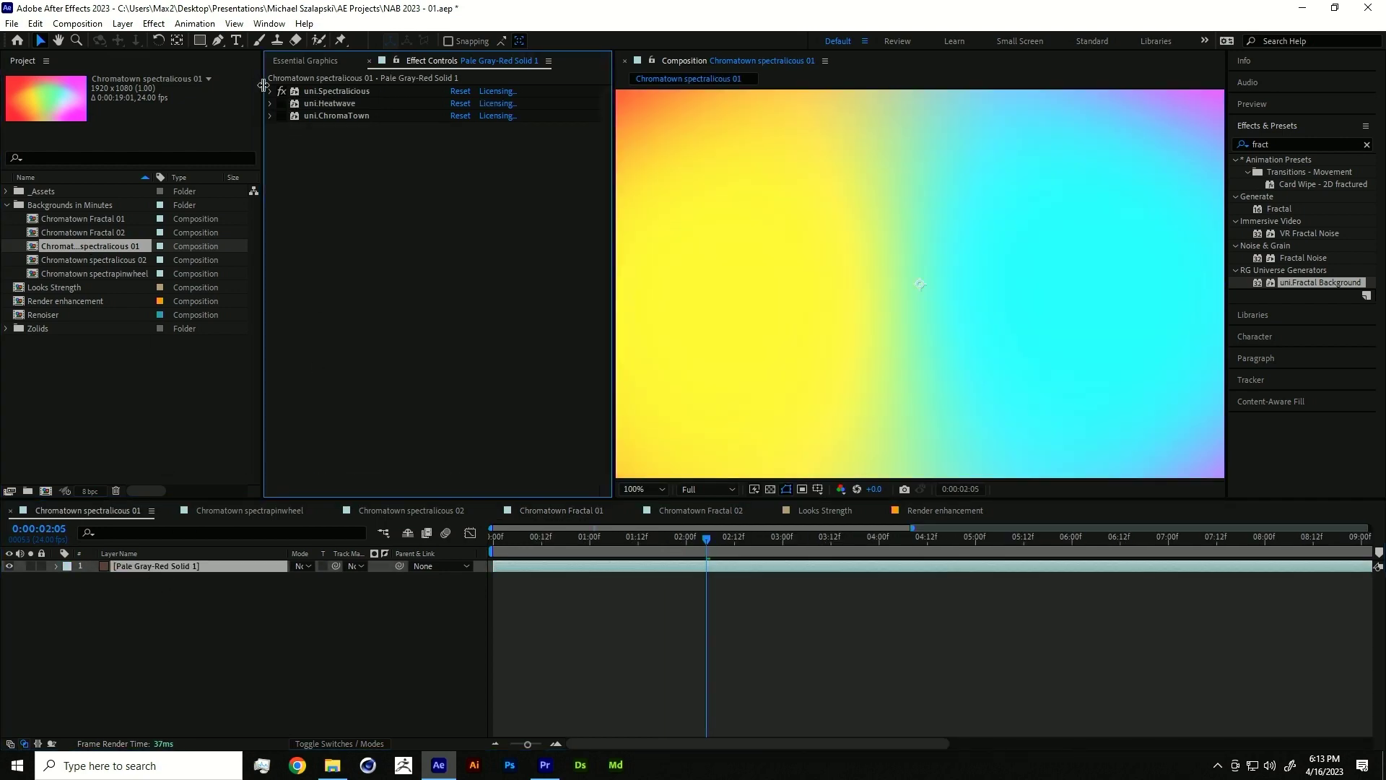
left_click(270, 91)
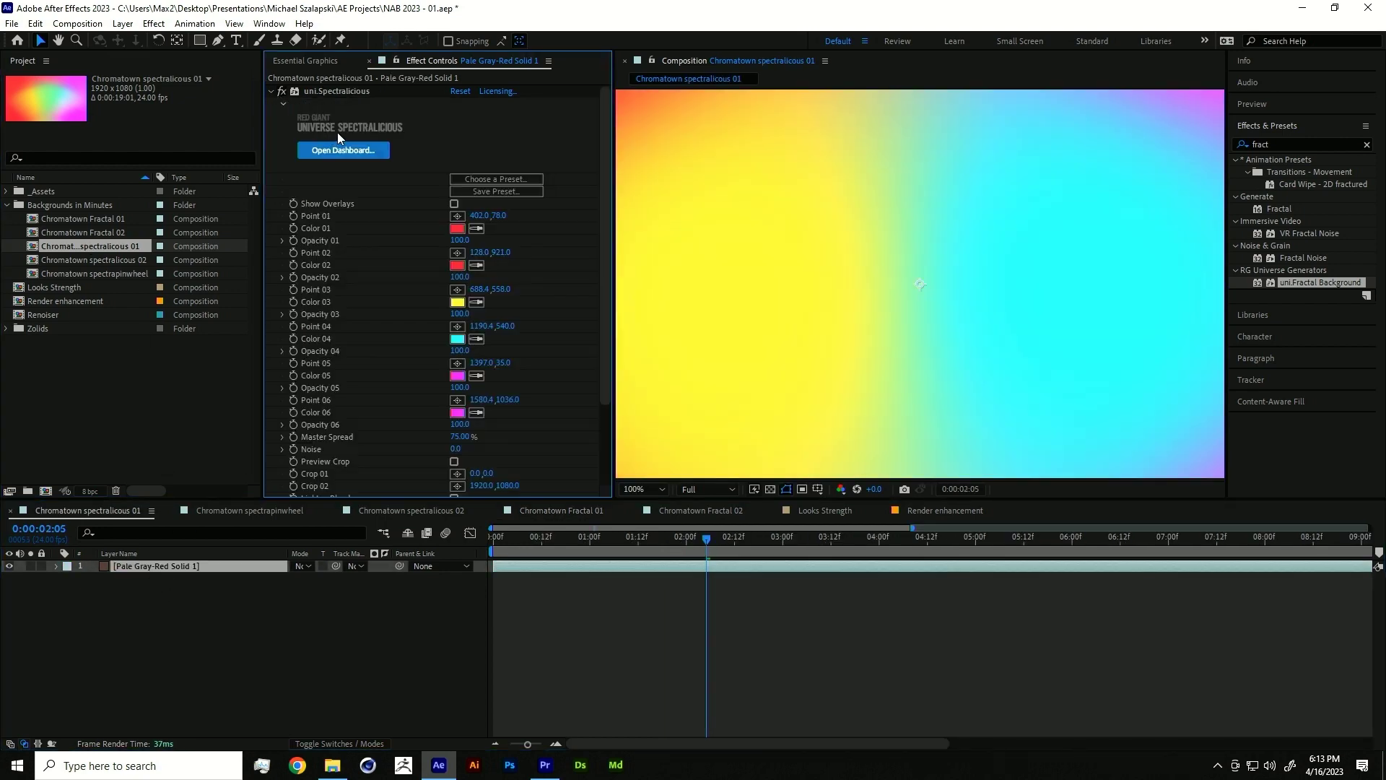
left_click(357, 92)
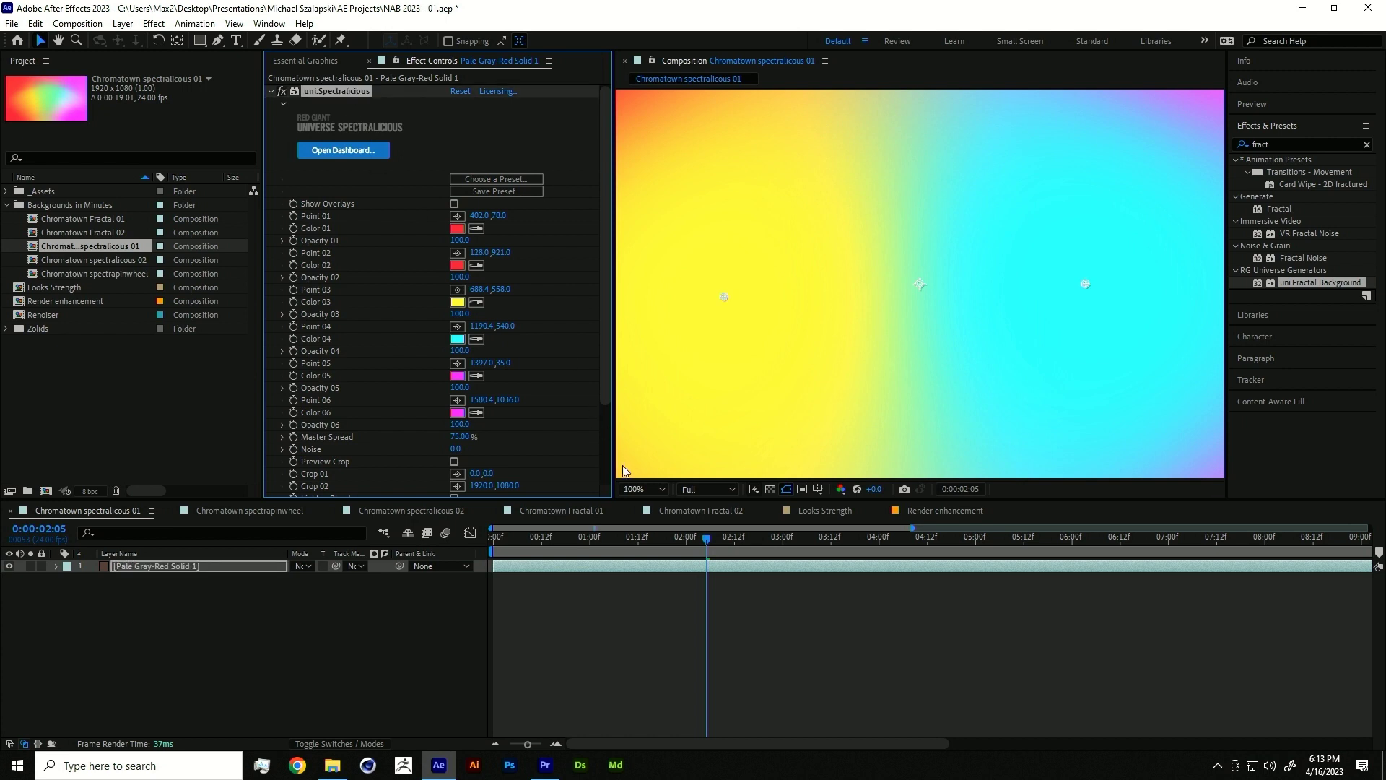
left_click(640, 489)
left_click(638, 245)
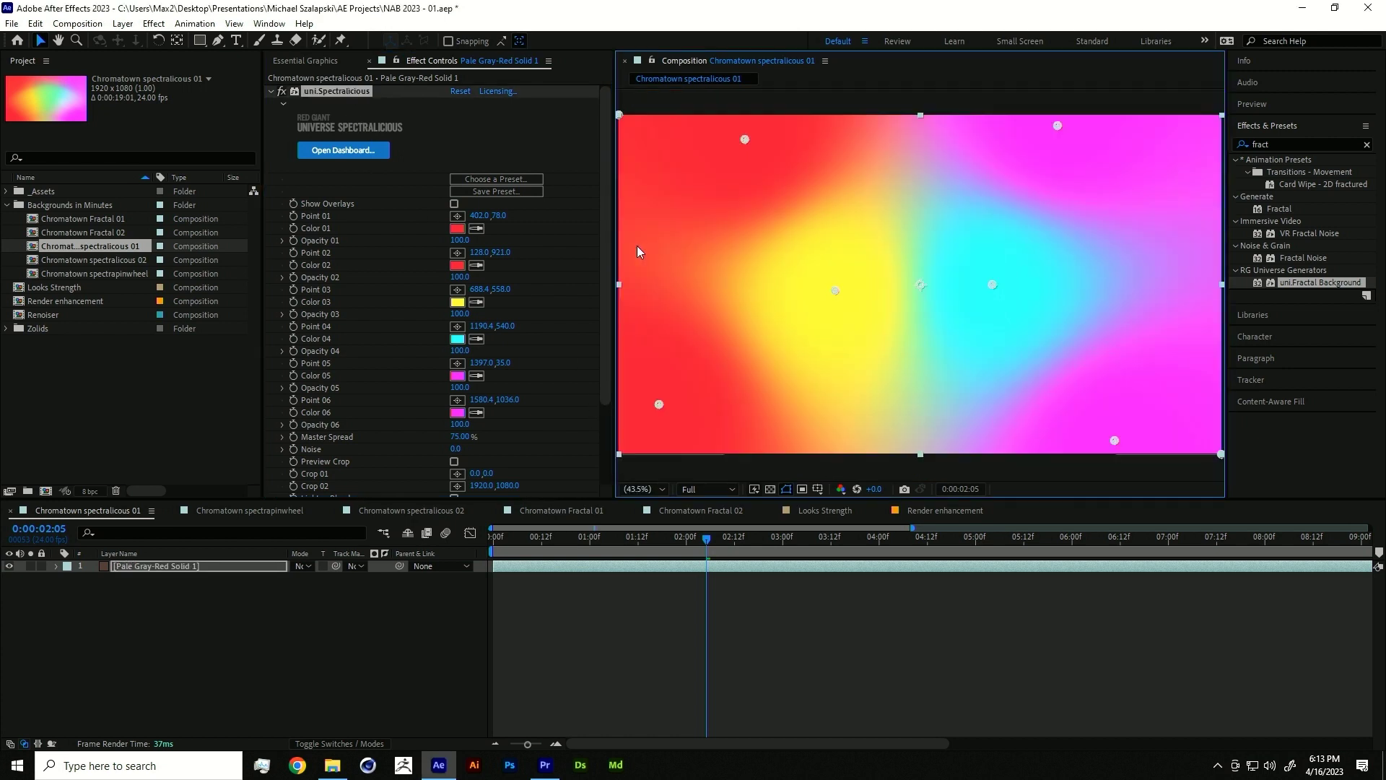
left_click_drag(745, 139, 811, 225)
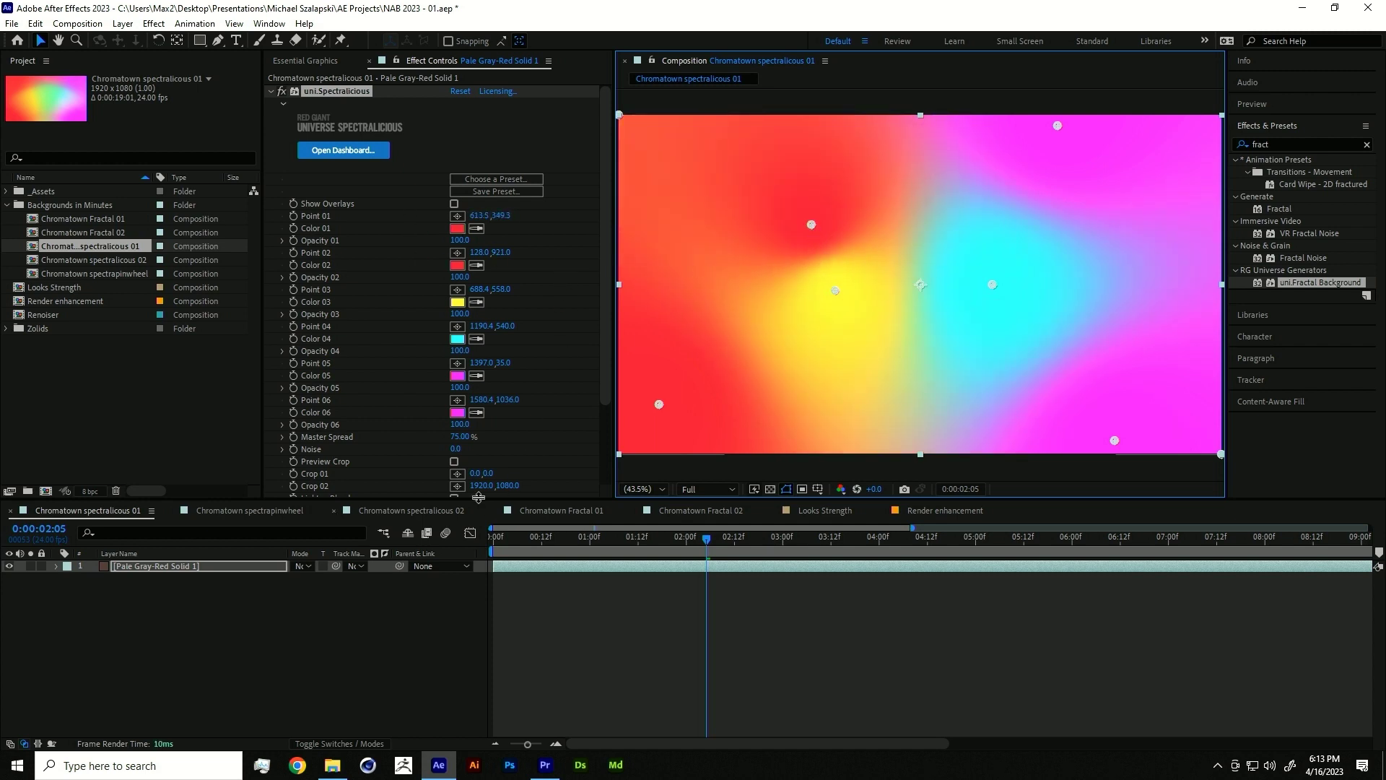
left_click(433, 439)
- Try widening Master Spread, undo back to 75%, collapse the effect and preview
left_click_drag(450, 440, 494, 466)
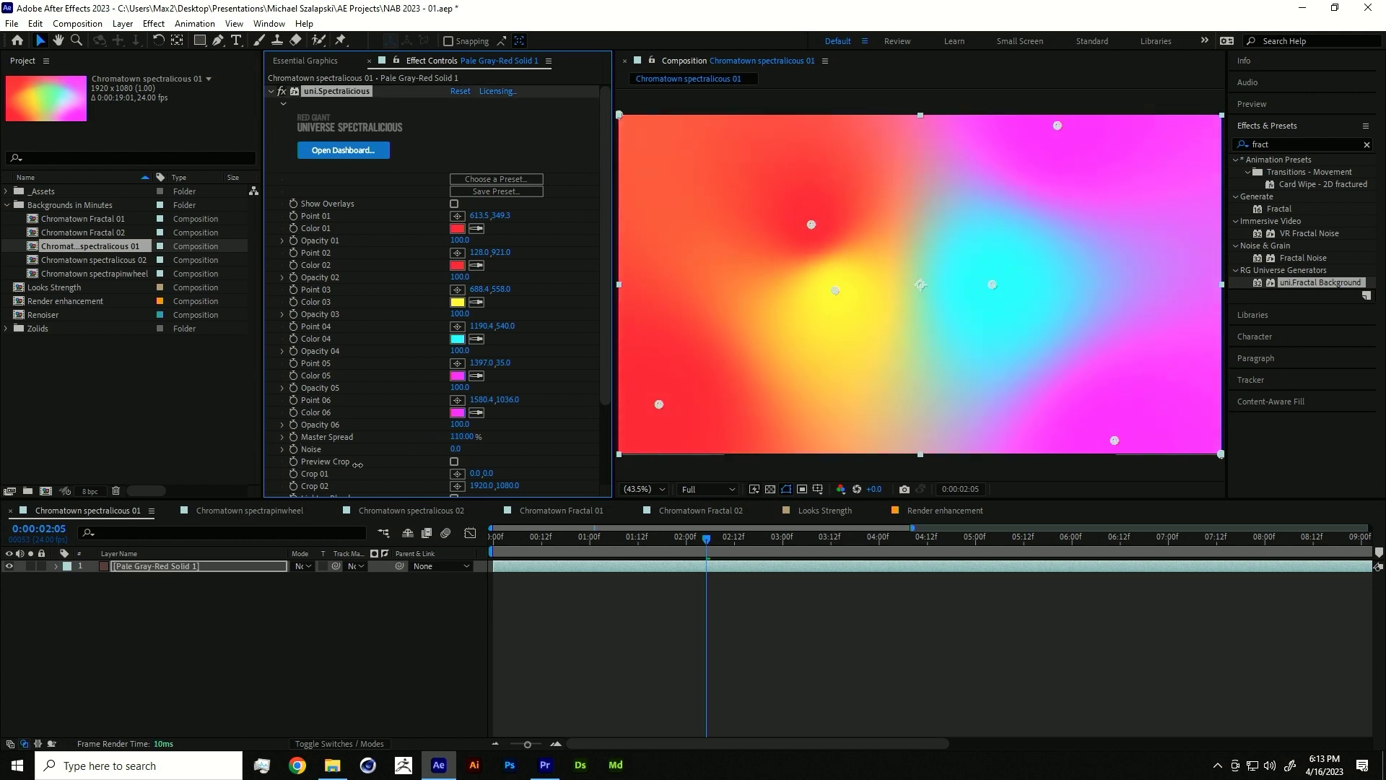
key("ctrl+z")
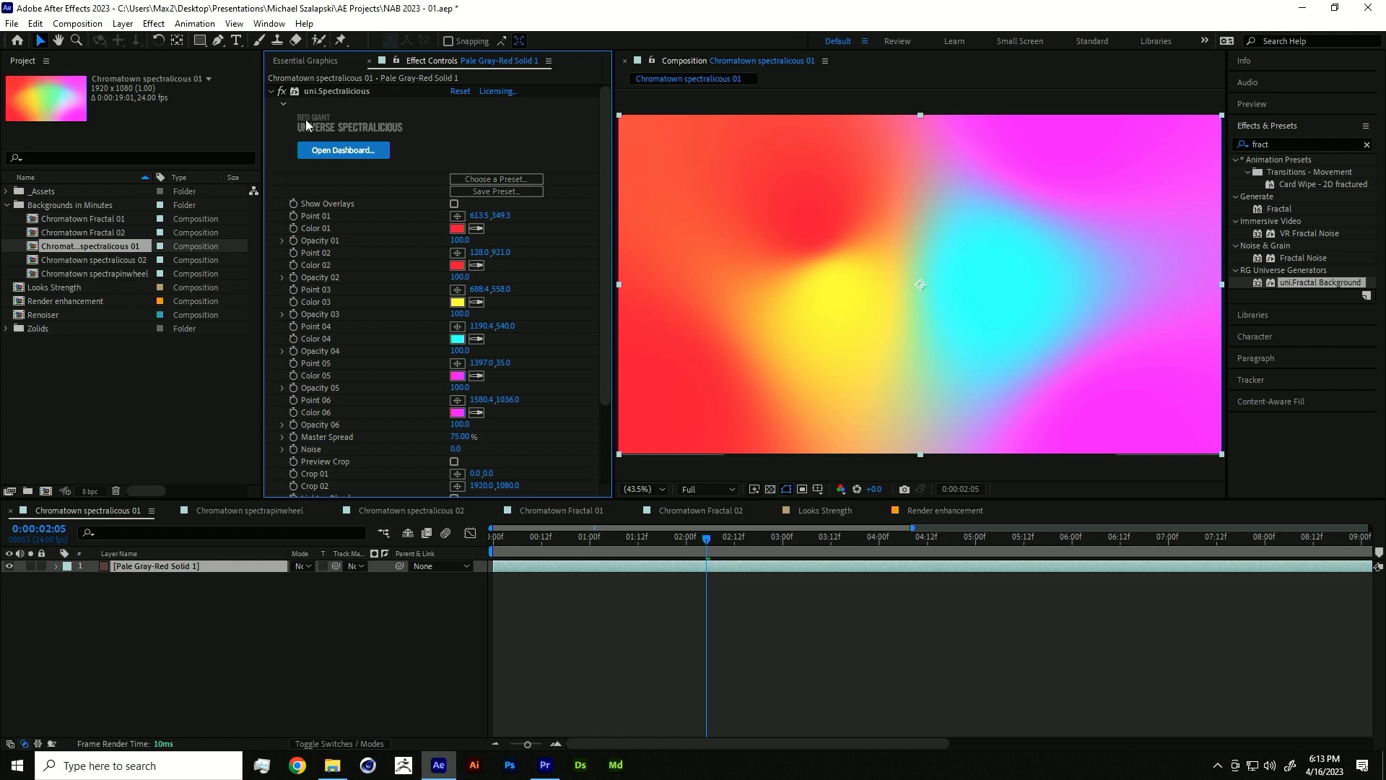
left_click(271, 91)
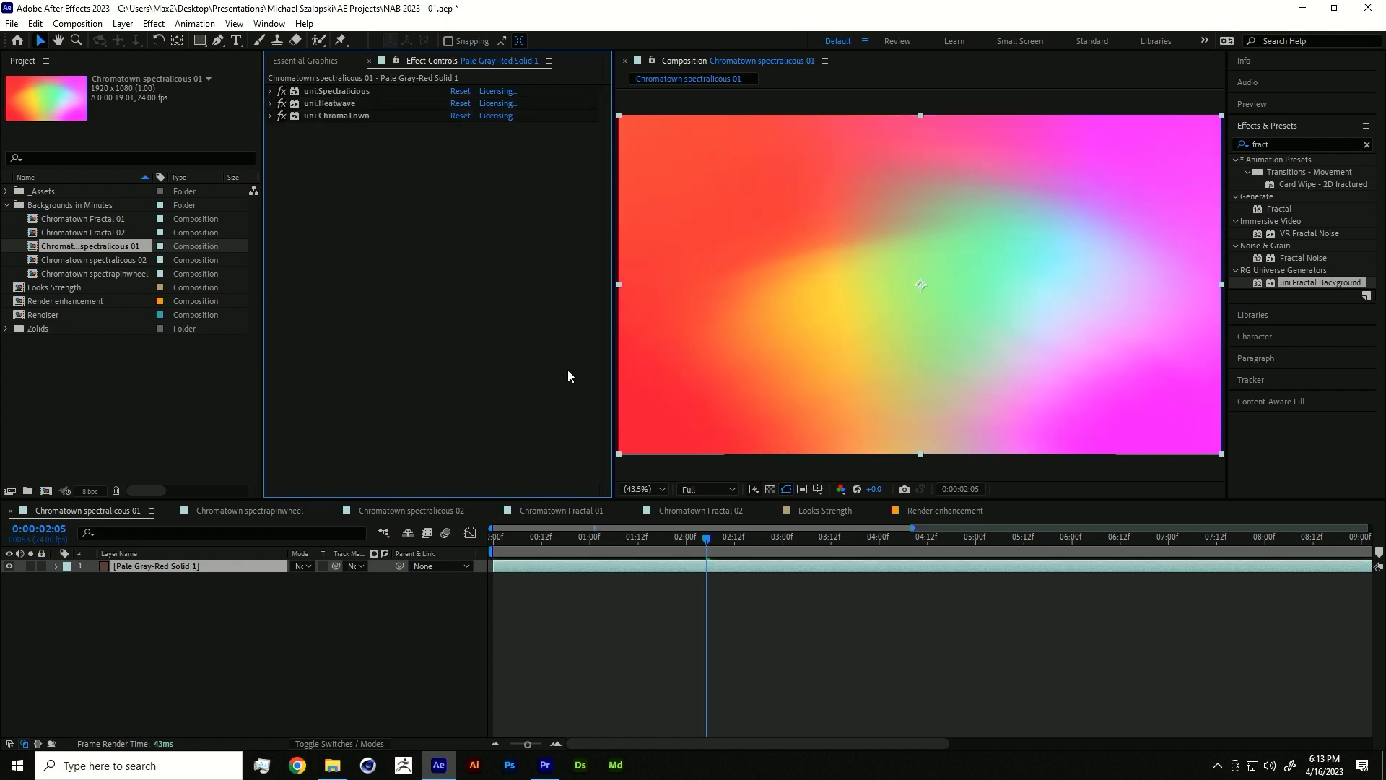
left_click(425, 573)
key("space")
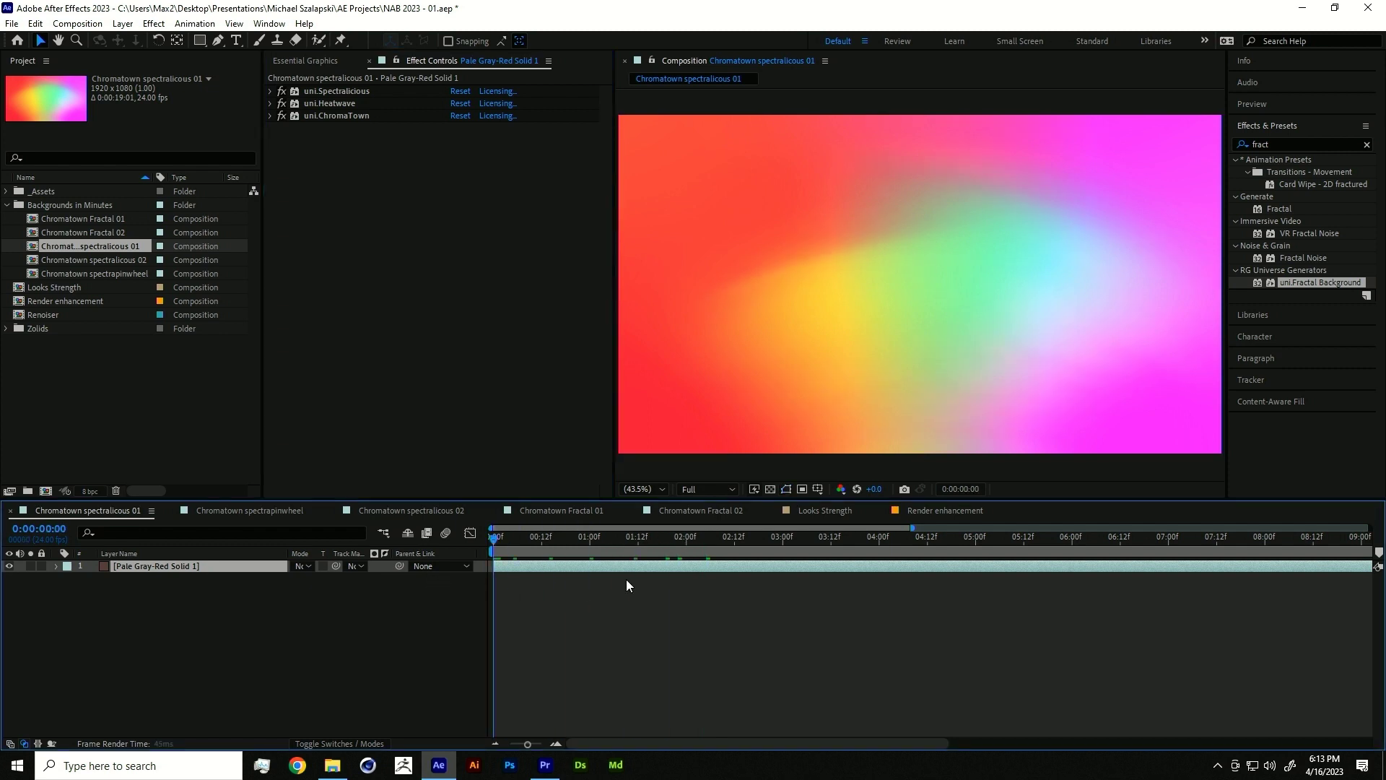
- Open Chromatown spectralicous 02 and preview it from the start
double_click(79, 259)
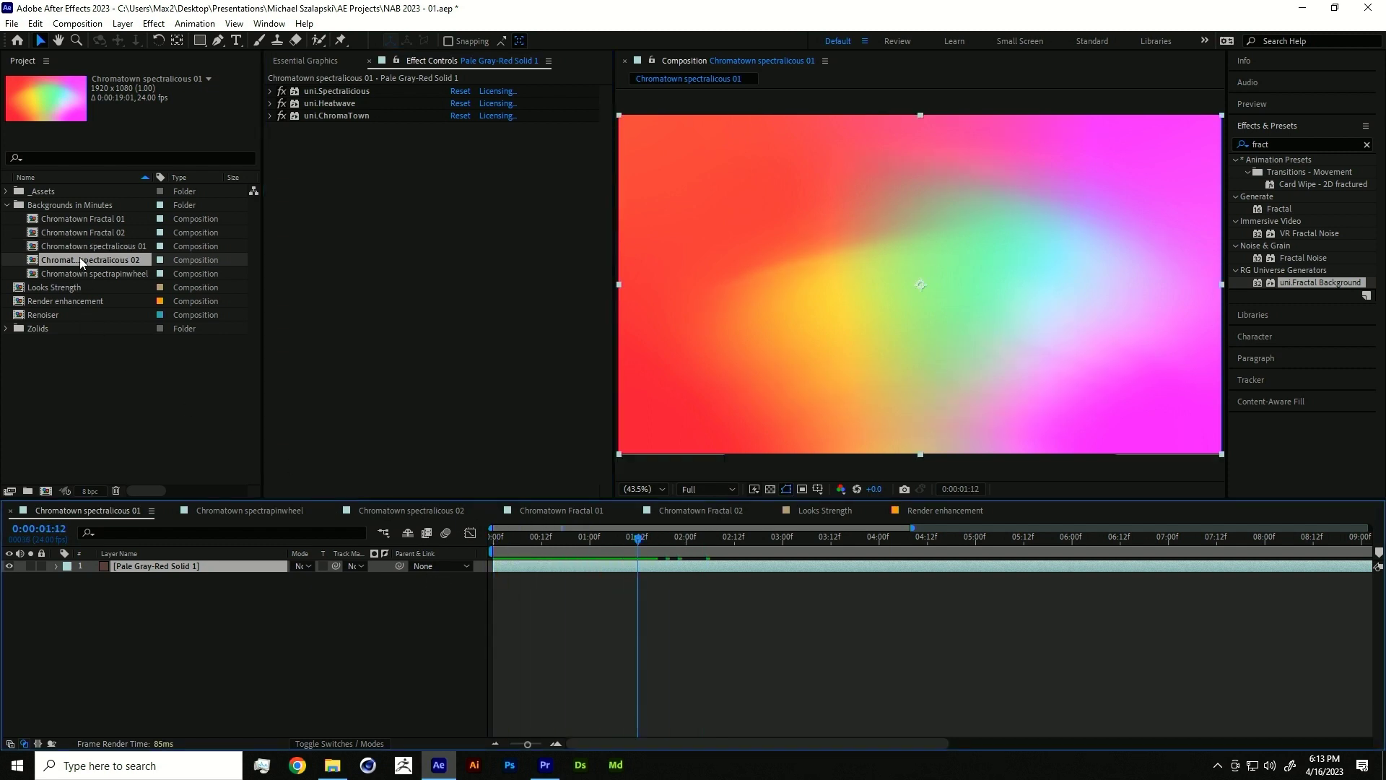
left_click_drag(584, 540, 493, 541)
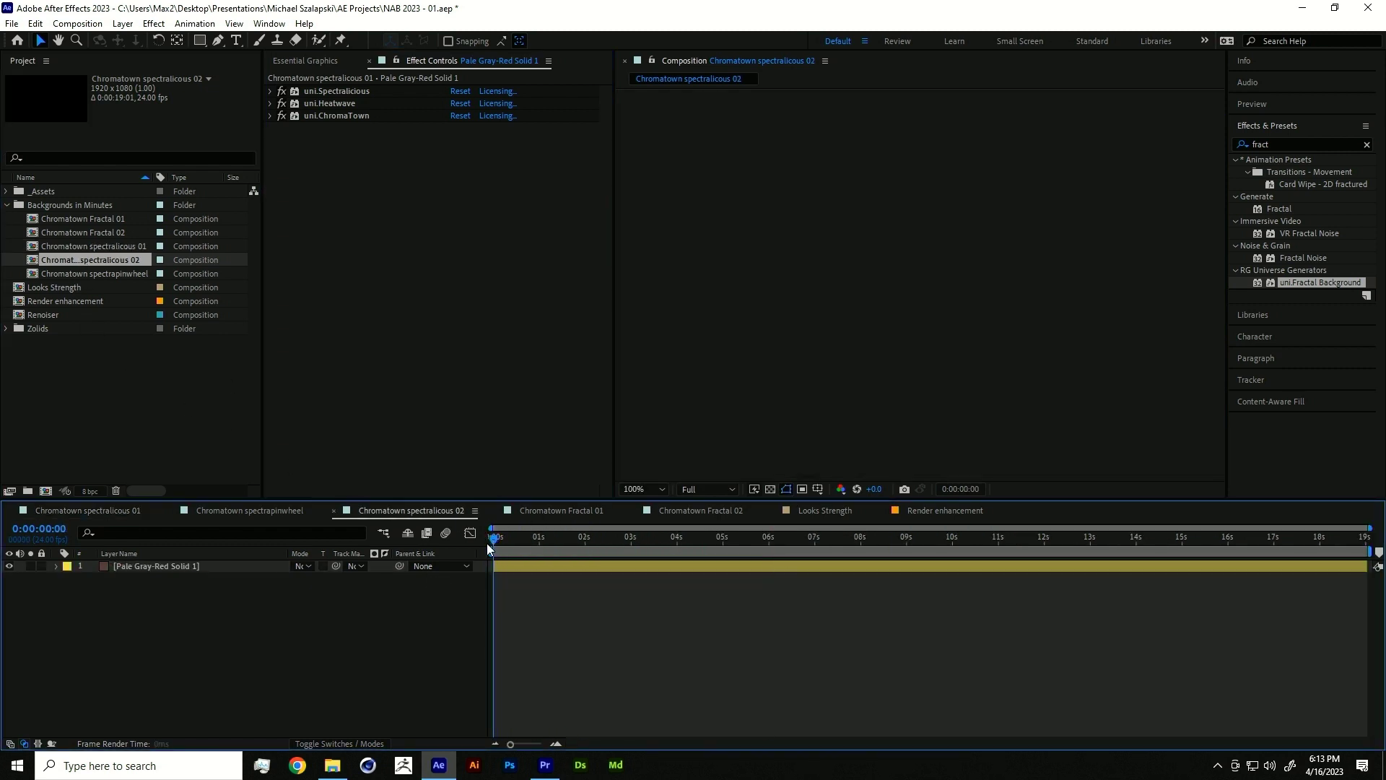
key("space")
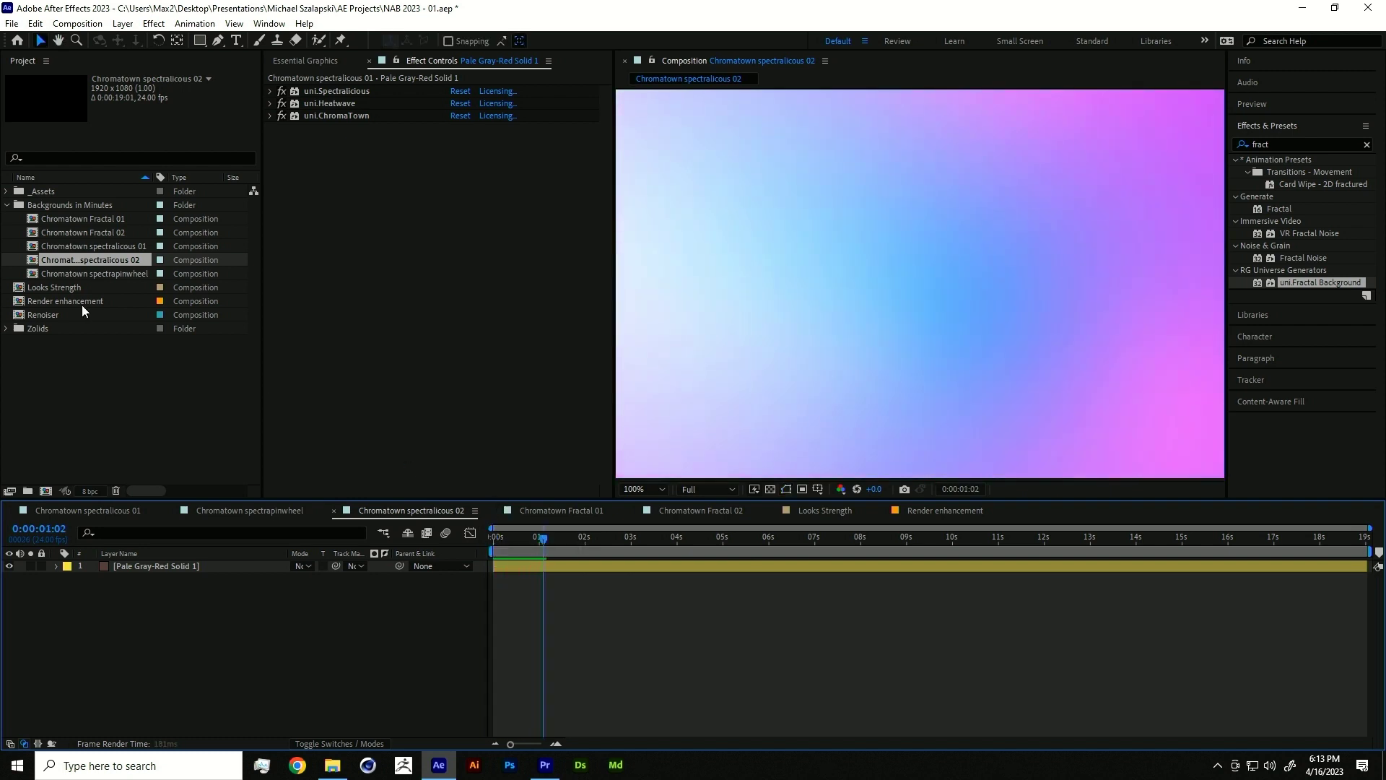
key("space")
- Create Comp 1 (1920x1080, 29.97 fps, 30 s) with a black solid, fitted in the viewer
left_click(62, 24)
left_click(85, 35)
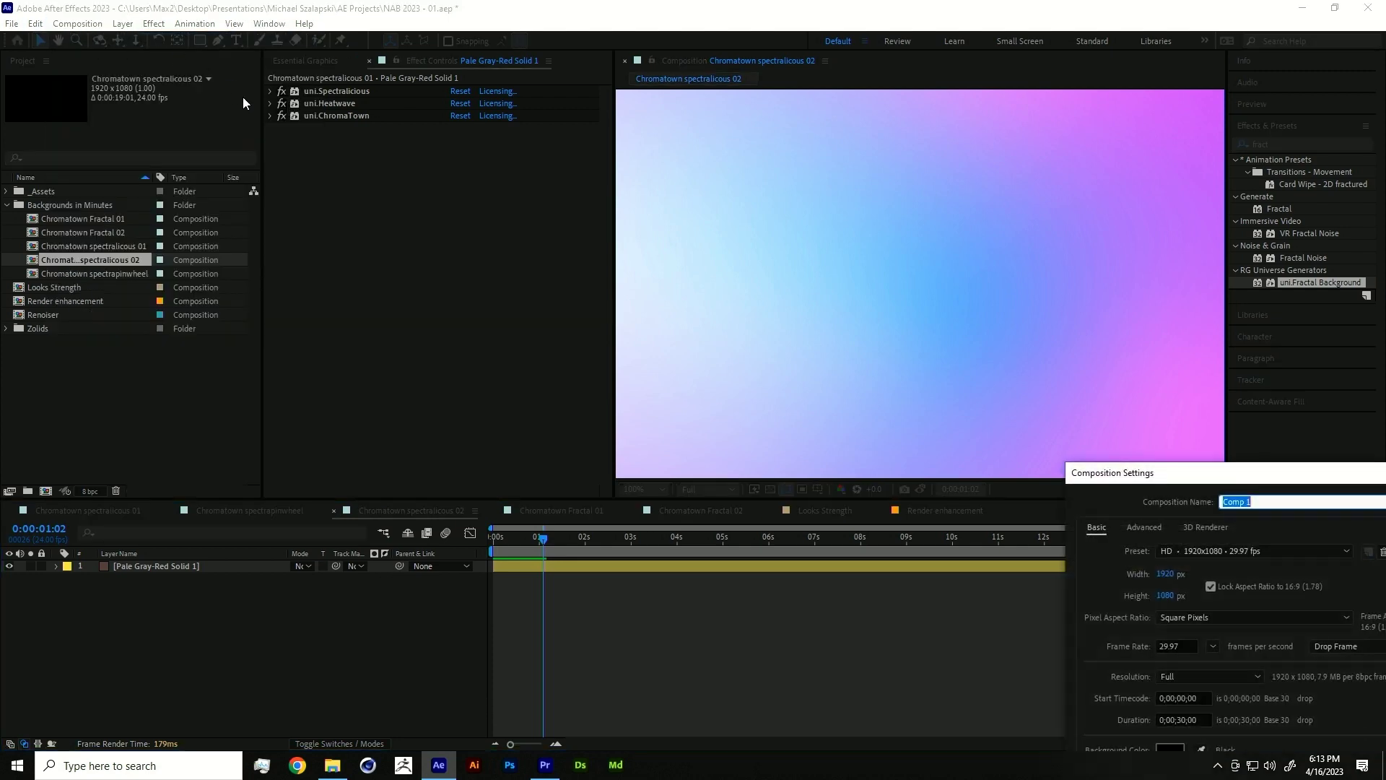
left_click_drag(1161, 476, 344, 235)
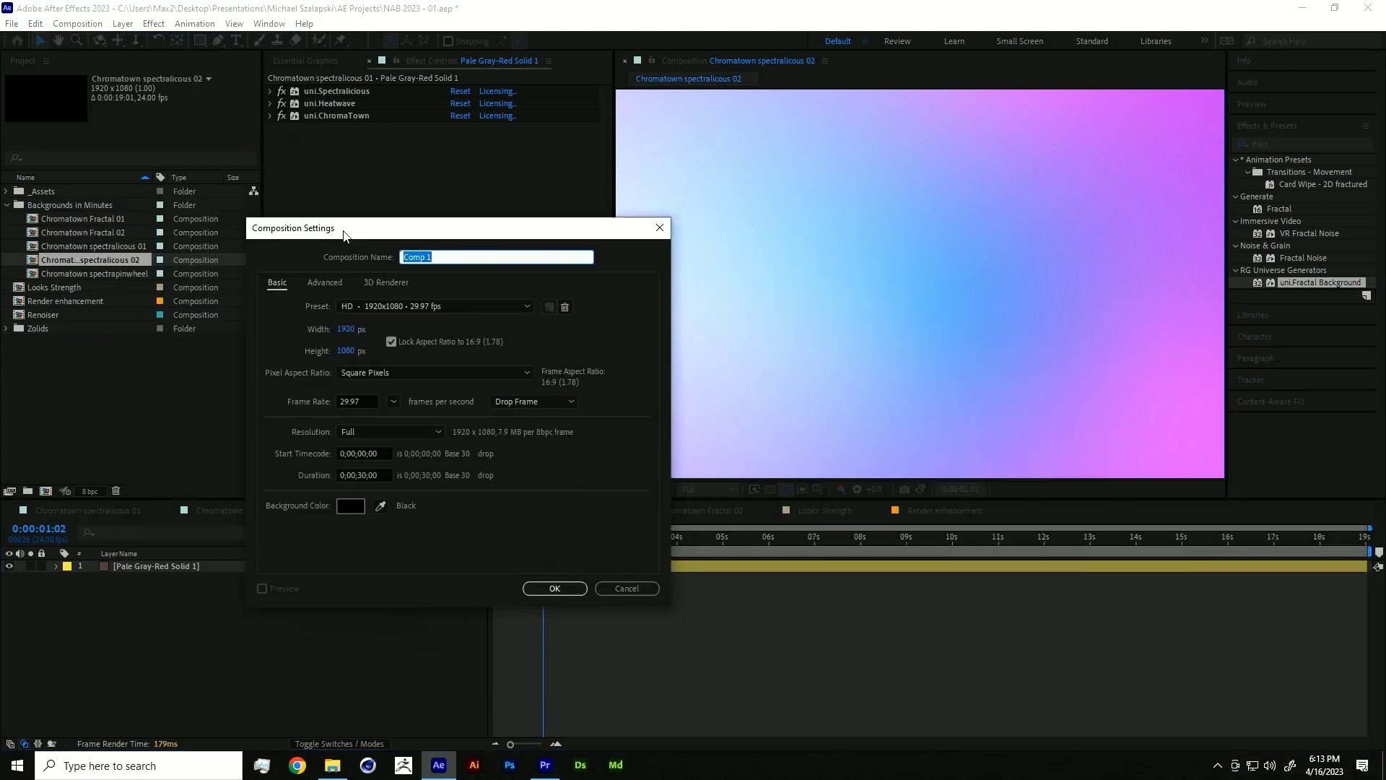
left_click(557, 587)
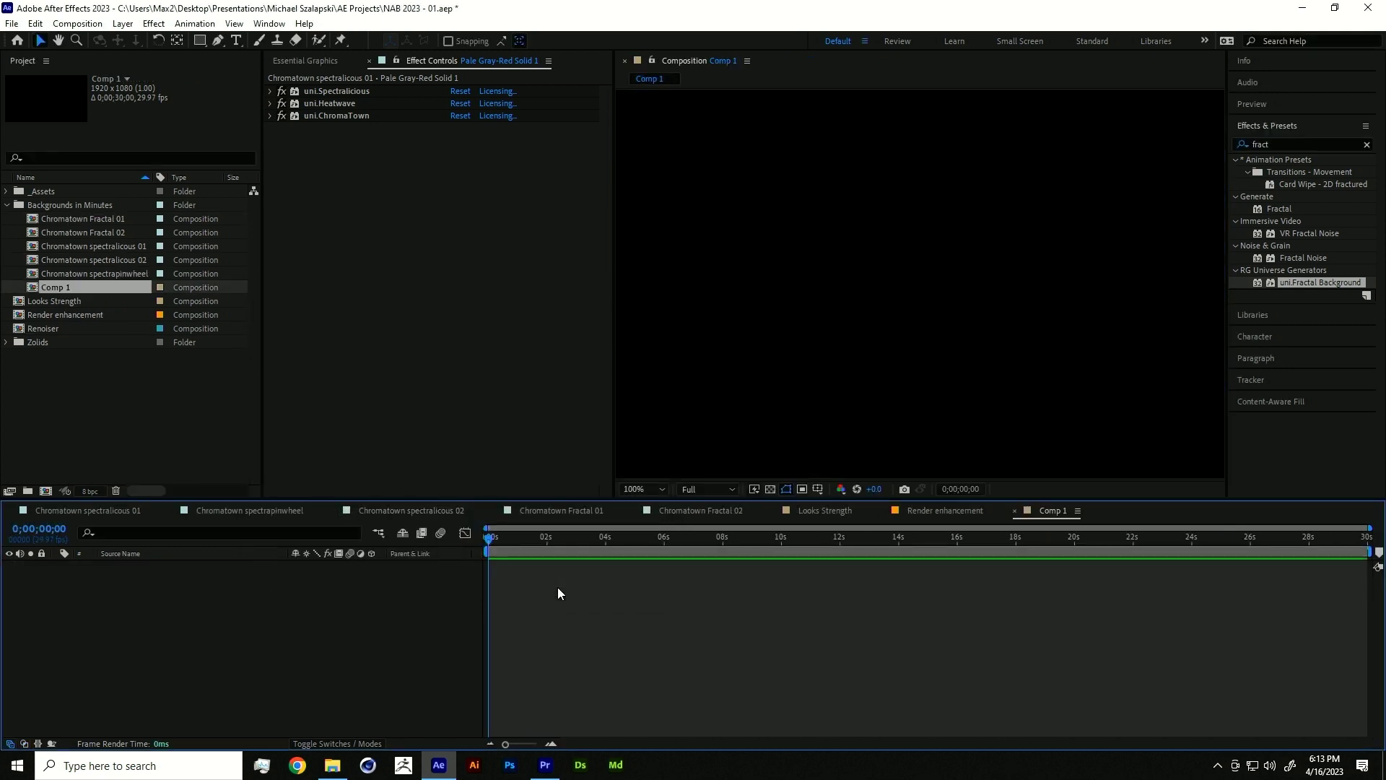
key("ctrl+y")
key("Return")
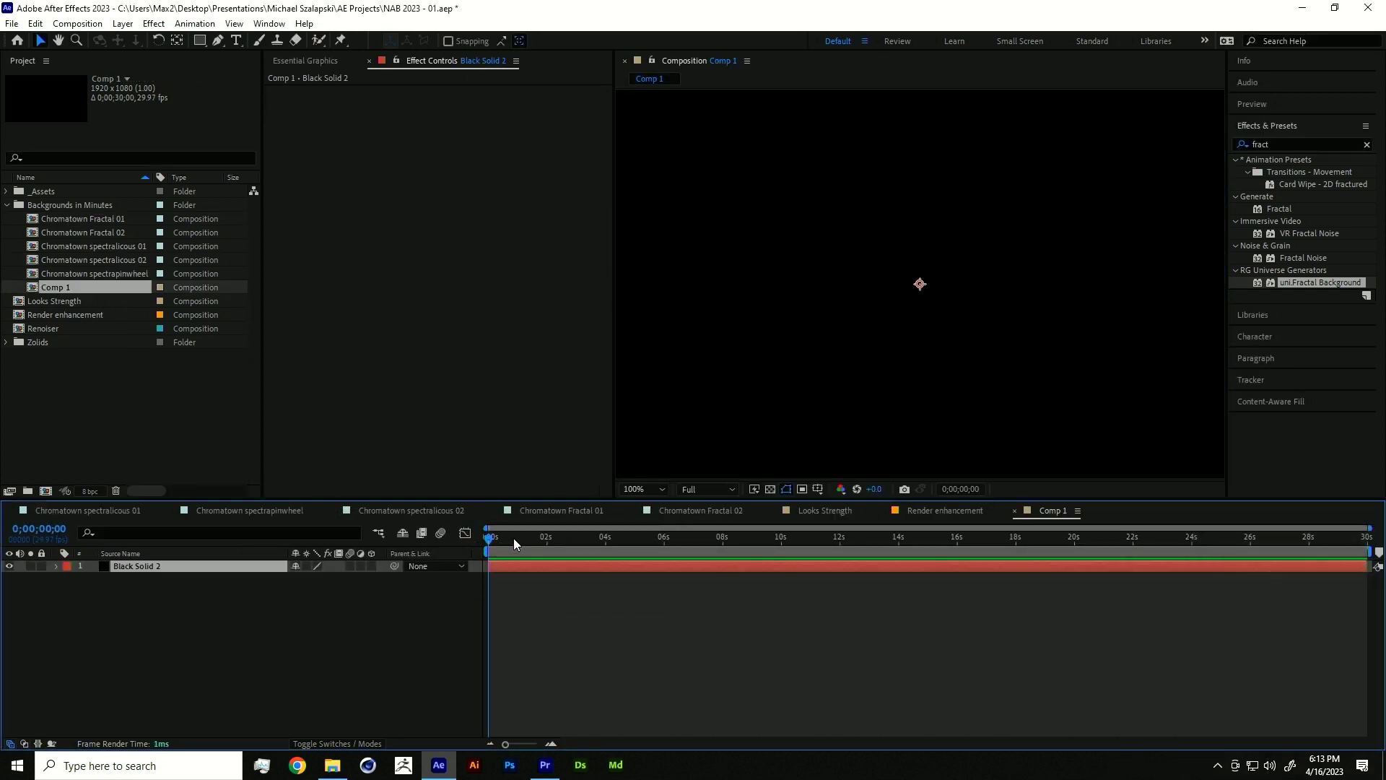
left_click(641, 489)
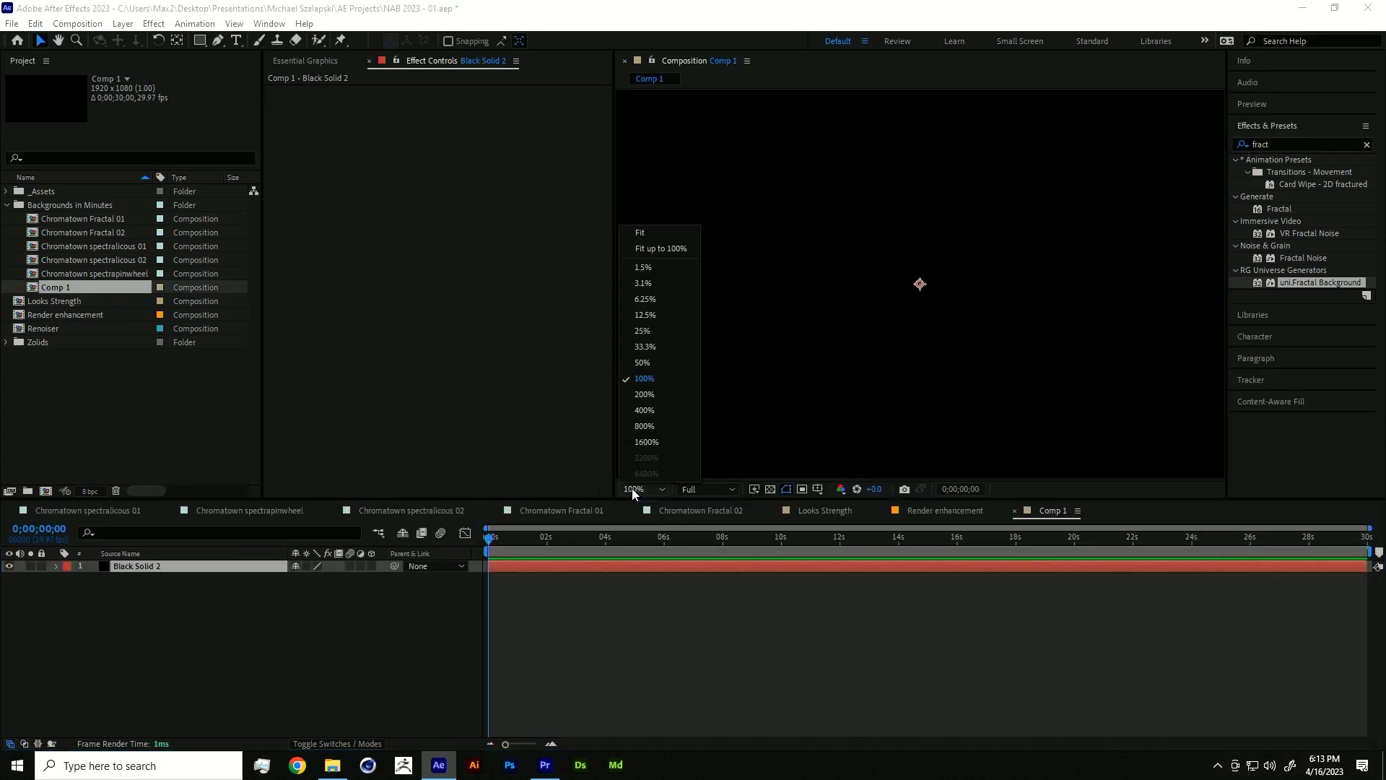
left_click(668, 245)
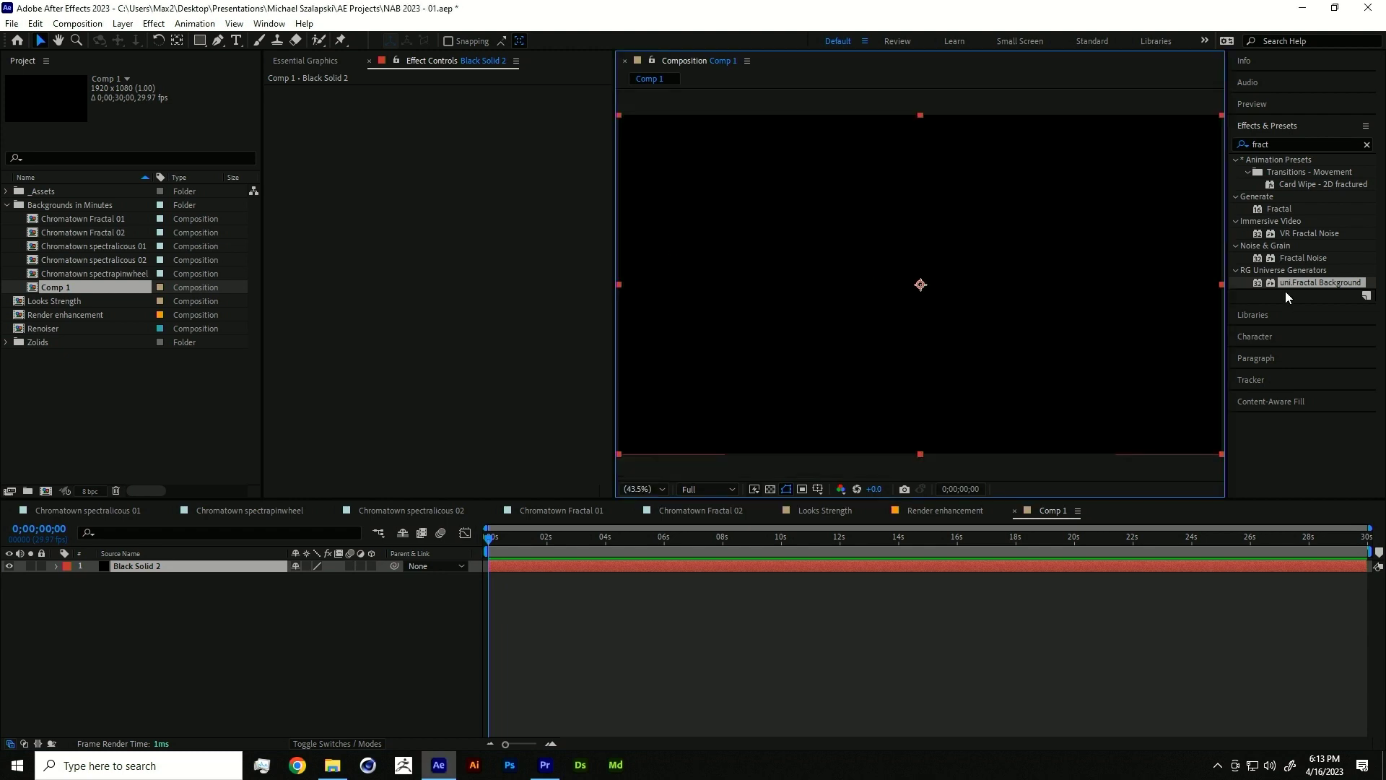
- Apply uni.Spectralicious with the Lights In The Fog preset to Black Solid 2, moving green Point 02
left_click(1287, 144)
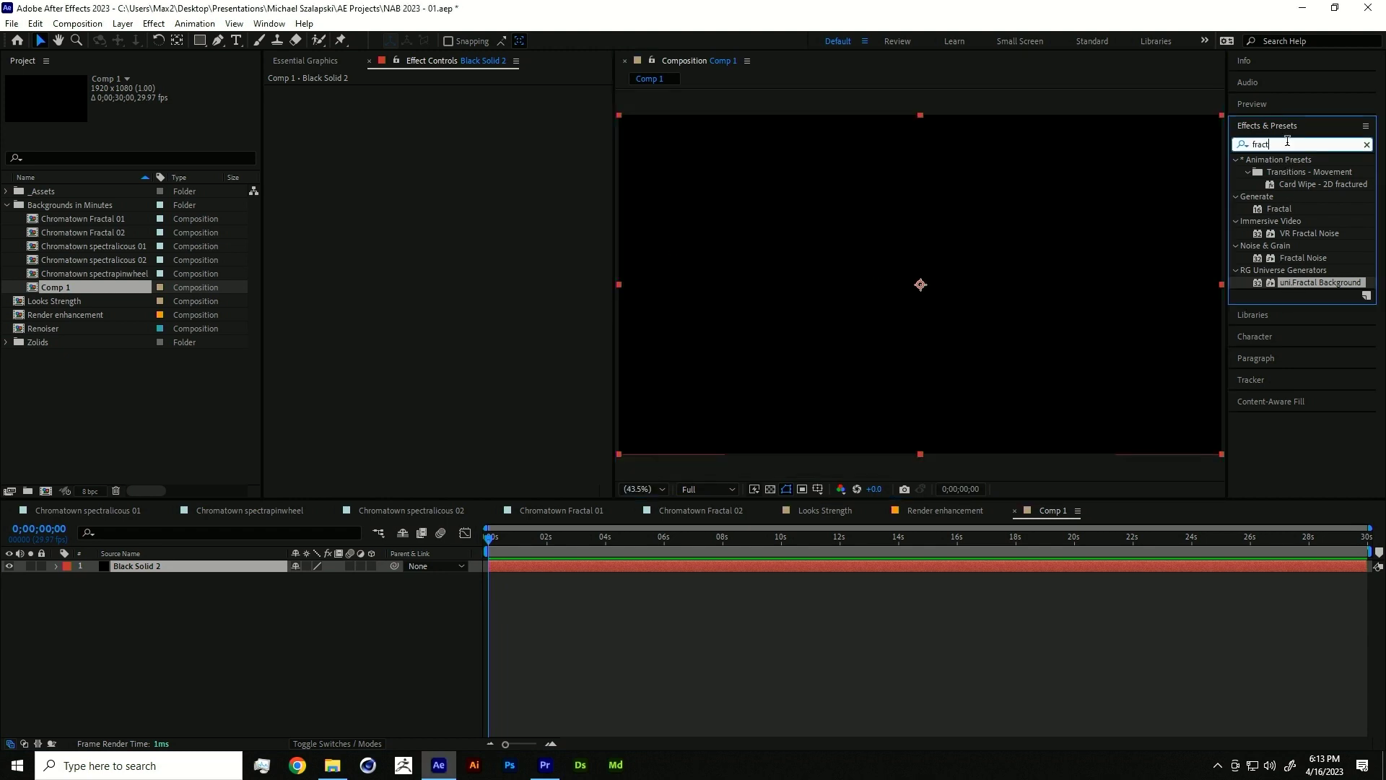
type("spect")
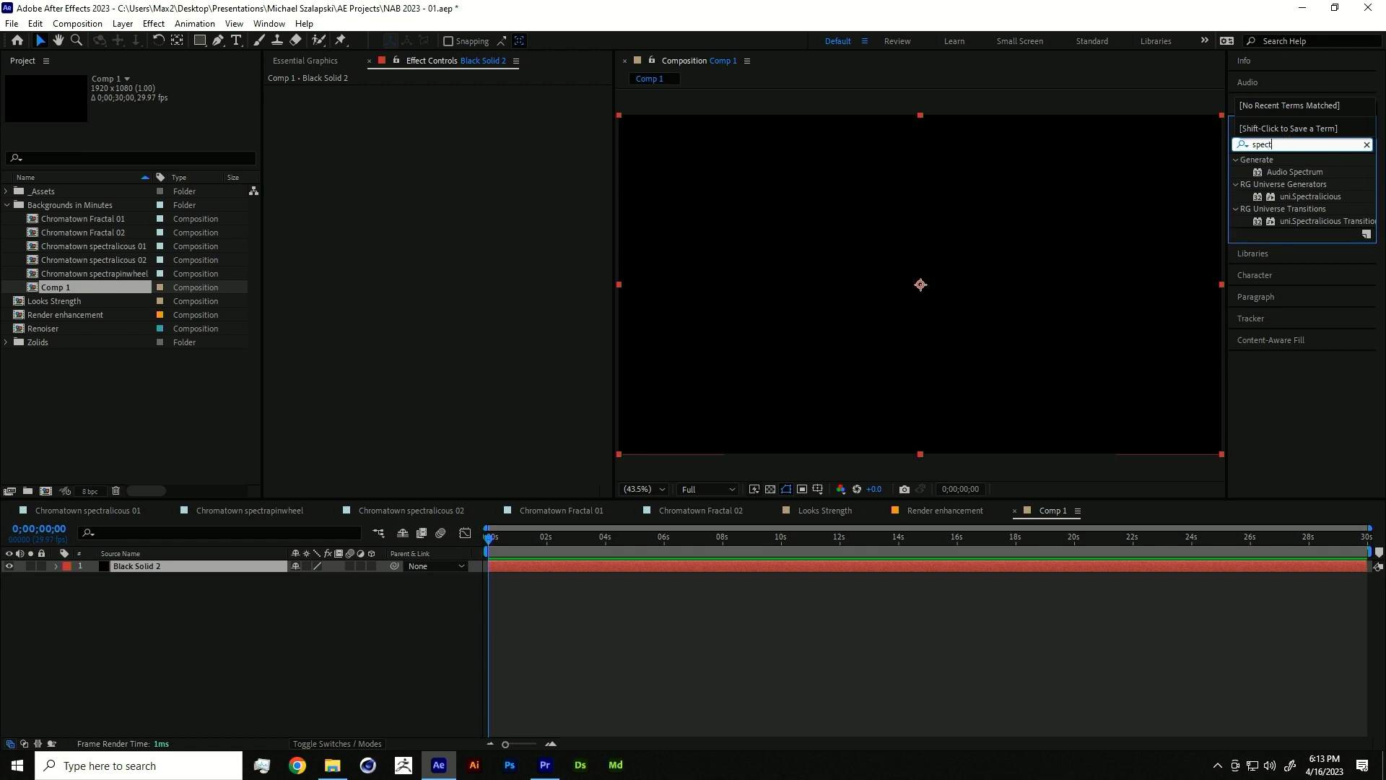
type("r")
double_click(1323, 198)
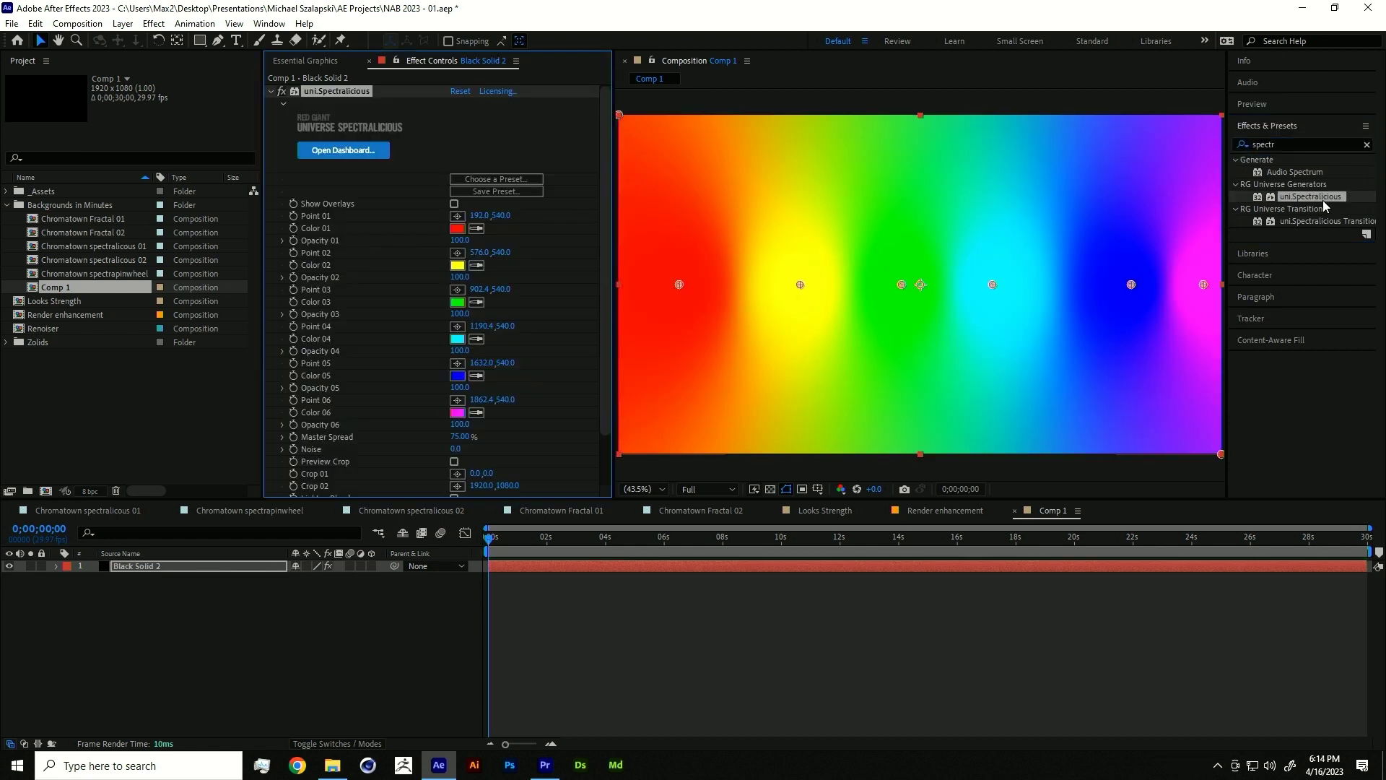
left_click(514, 179)
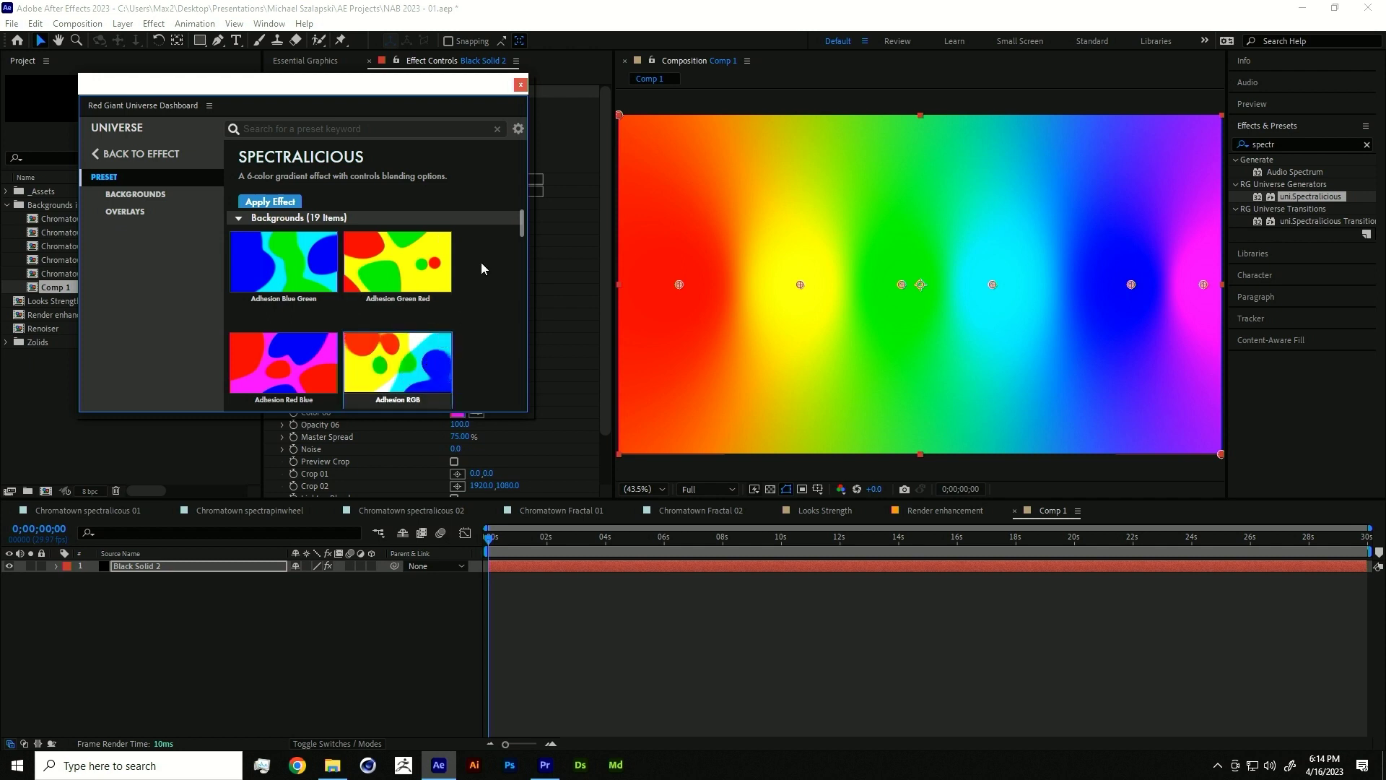
scroll(452, 275, "down", 5)
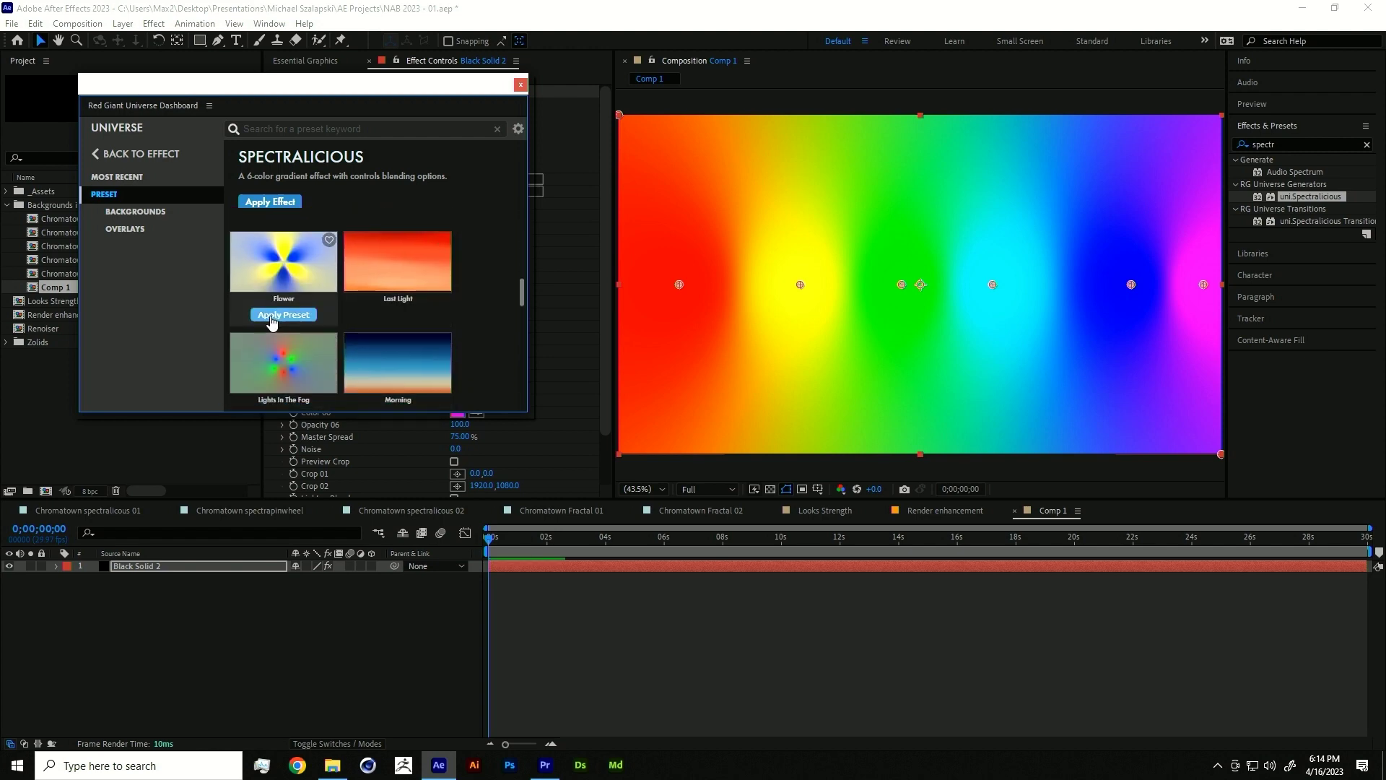
scroll(282, 325, "down", 2)
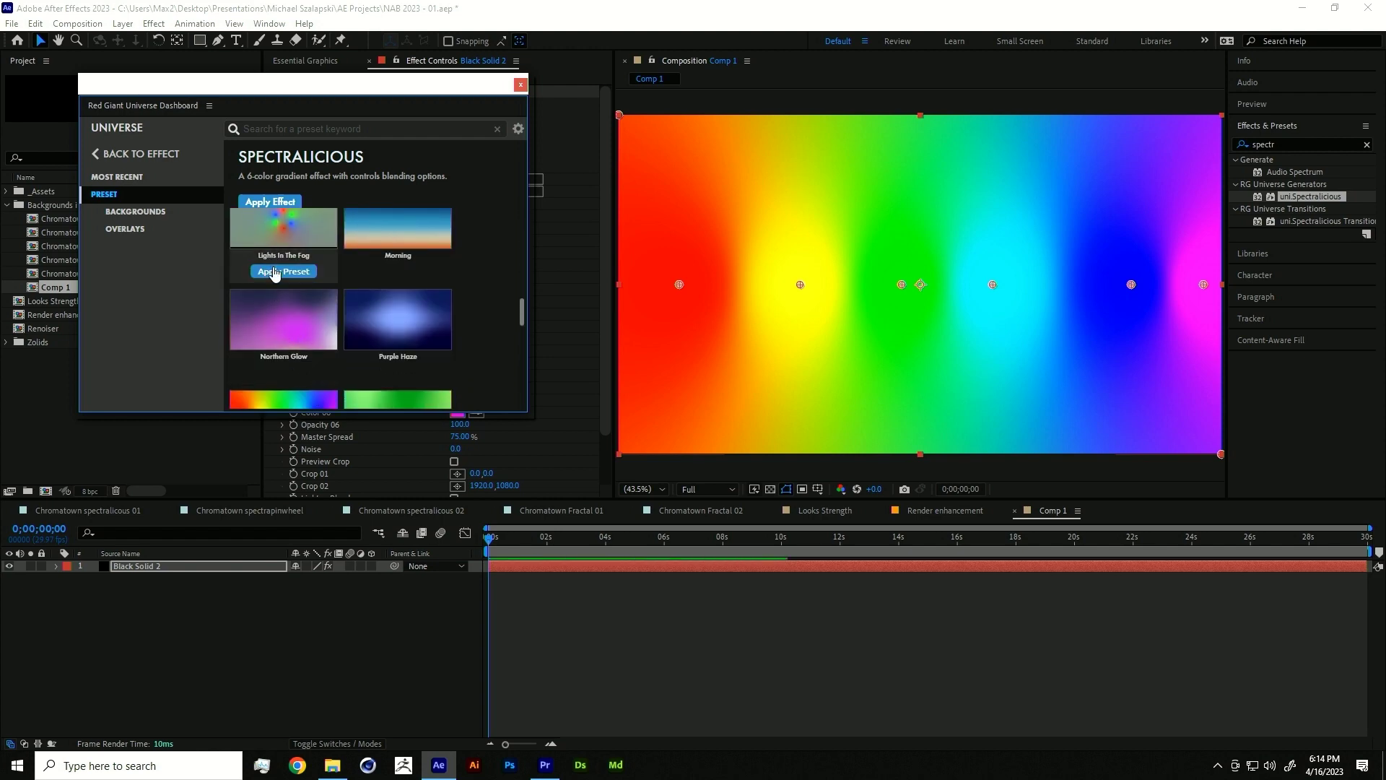
left_click(283, 271)
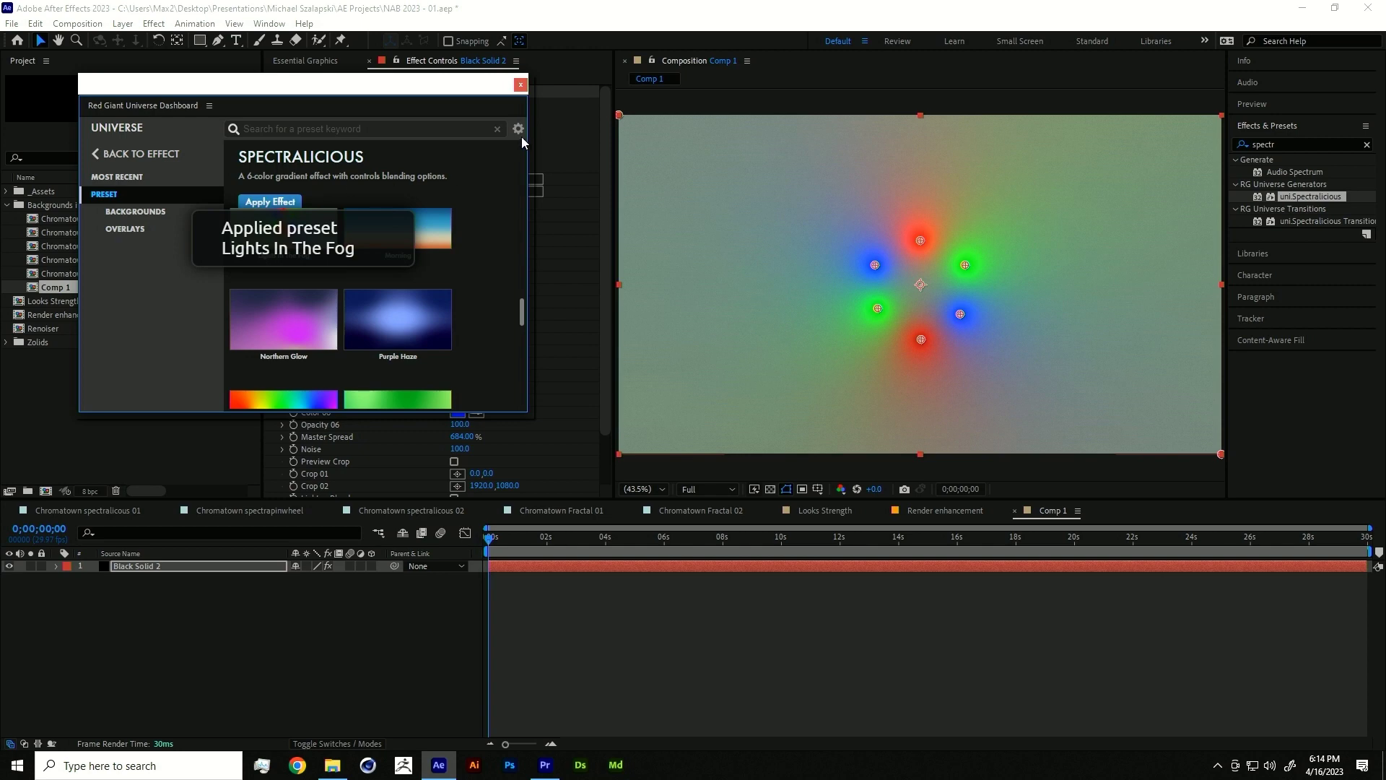
left_click(519, 84)
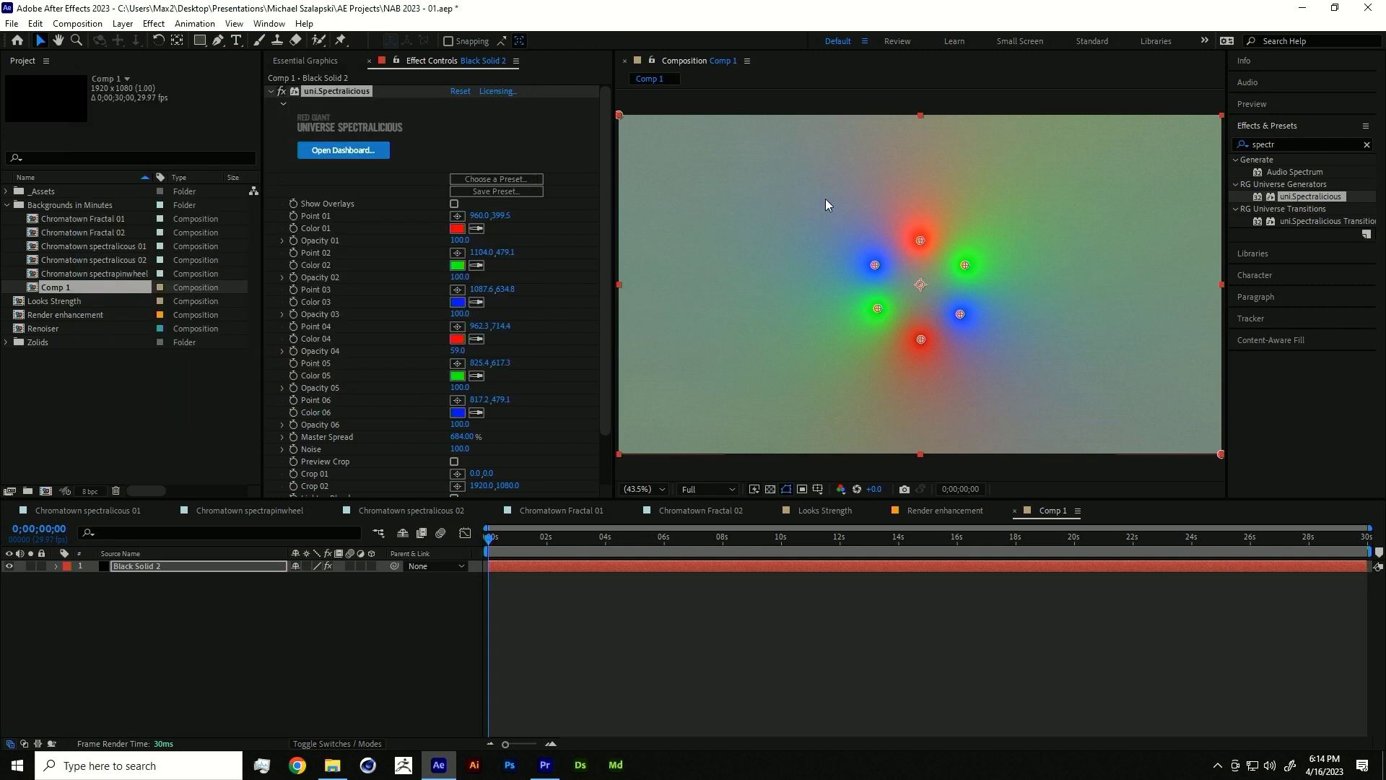
mouse_move(966, 265)
left_mouse_down()
mouse_move(1055, 214)
mouse_move(975, 263)
mouse_move(1024, 247)
mouse_move(991, 260)
left_mouse_up()
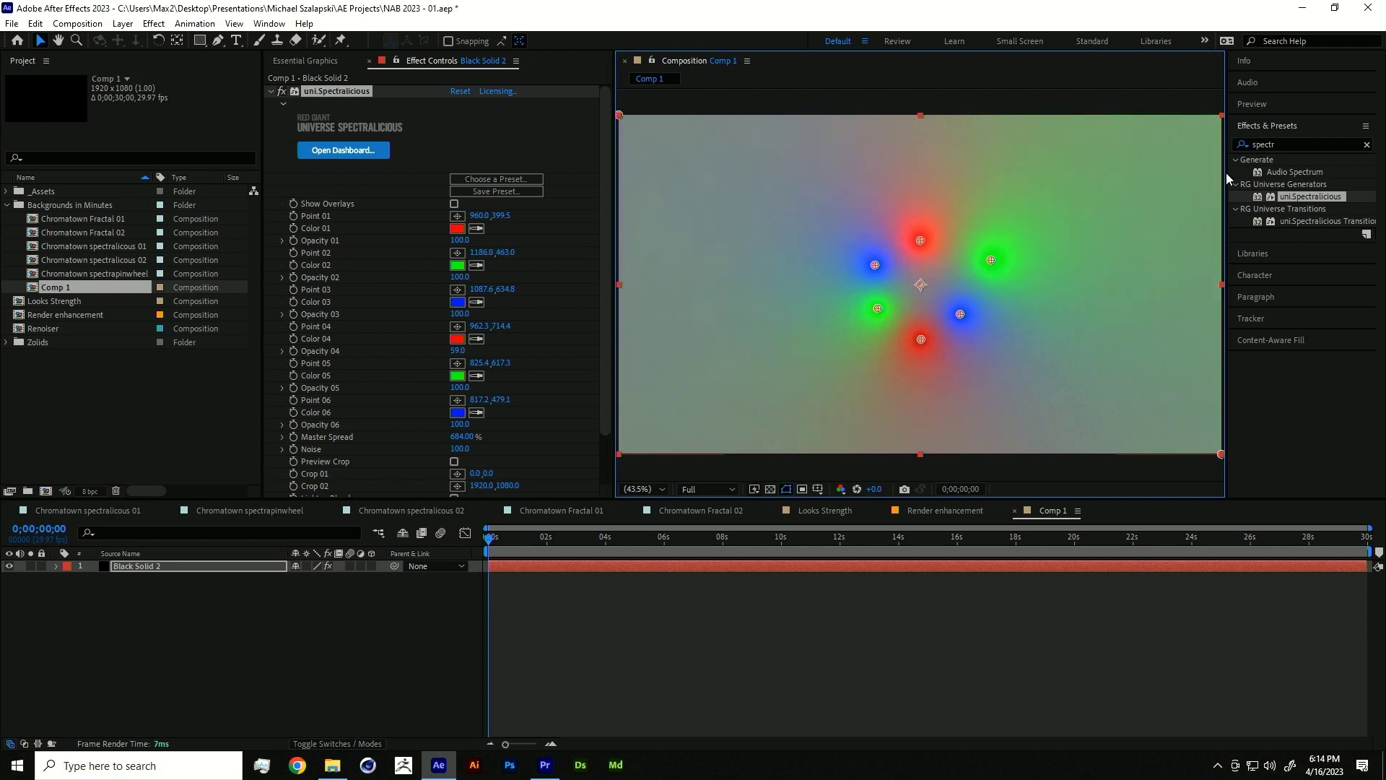
left_click(1296, 144)
- Apply uni.ChromaTown to Black Solid 2 with the Chroma Explosion preset
type("chr")
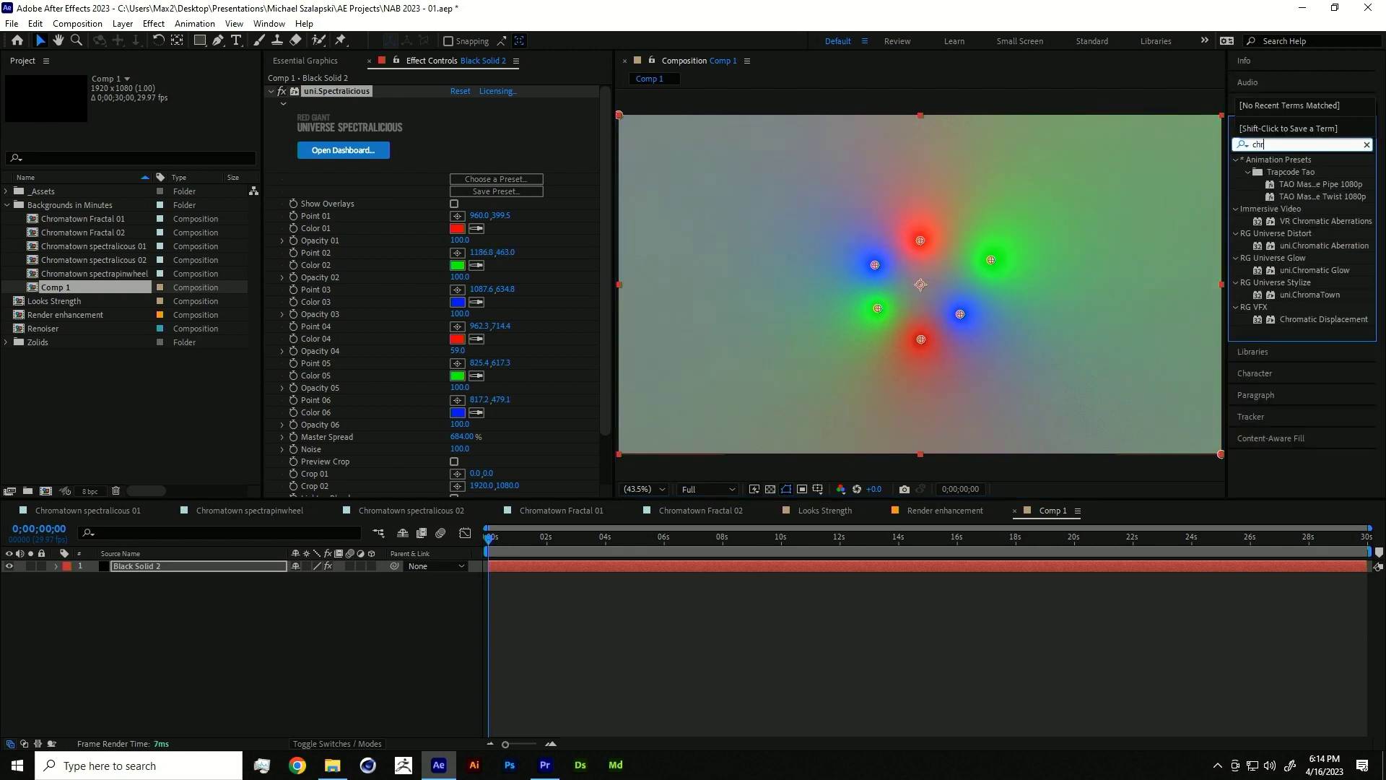
type("oma")
double_click(1322, 246)
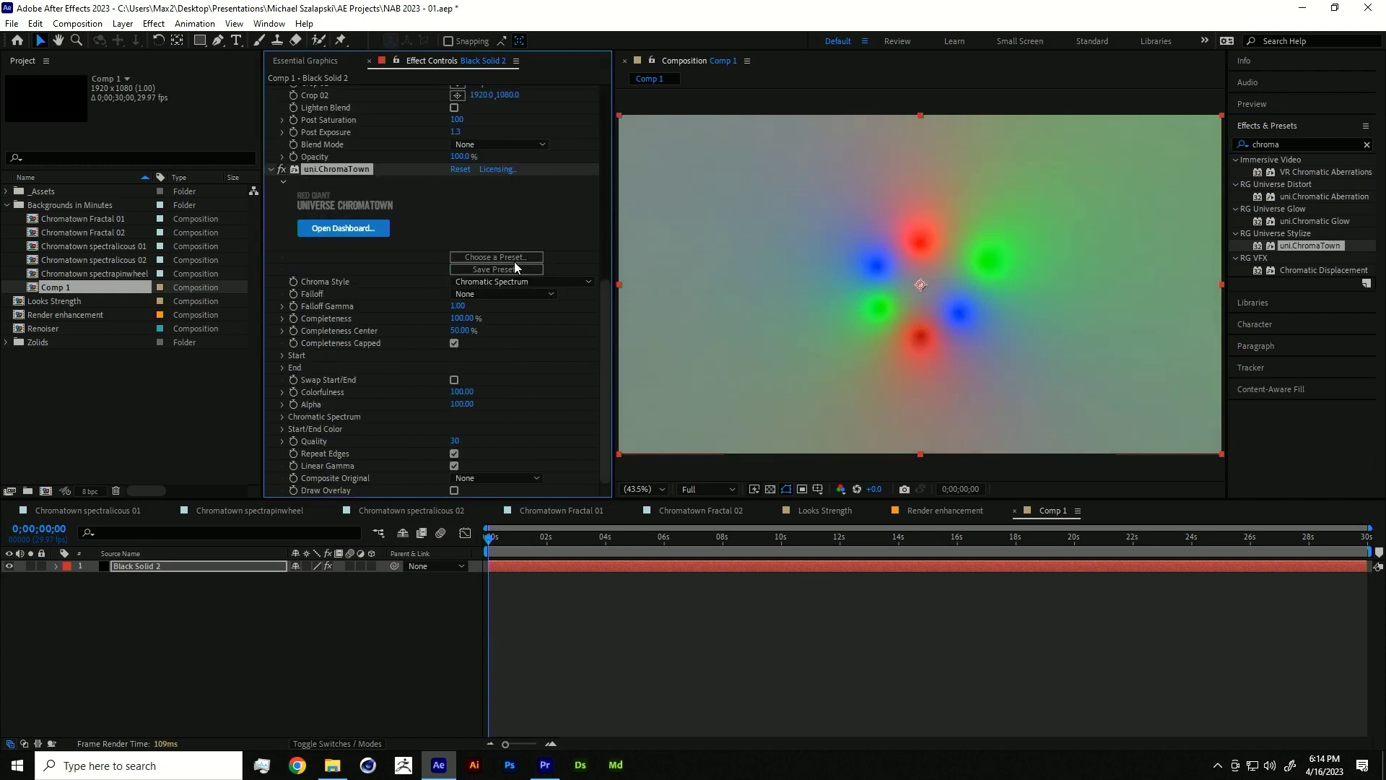
left_click(514, 259)
scroll(498, 280, "down", 1)
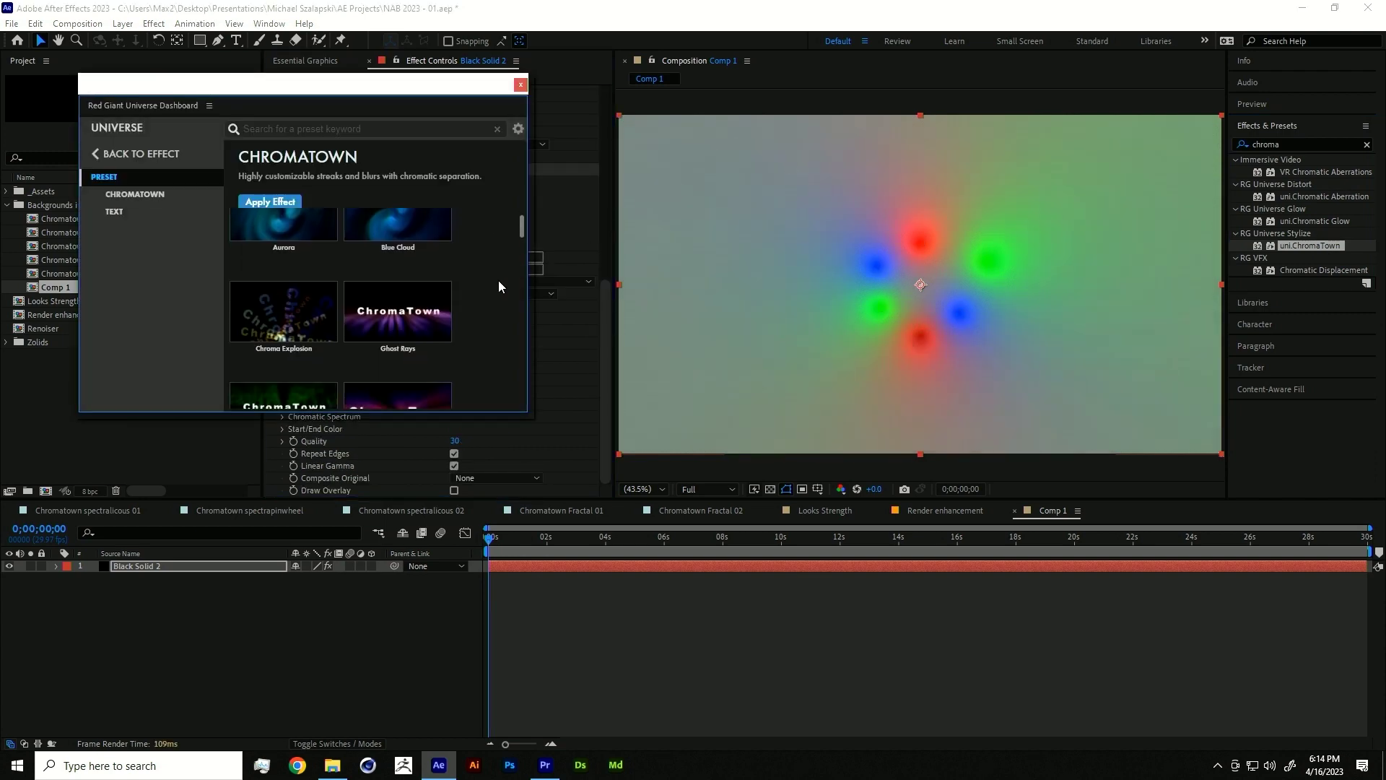
left_click(283, 344)
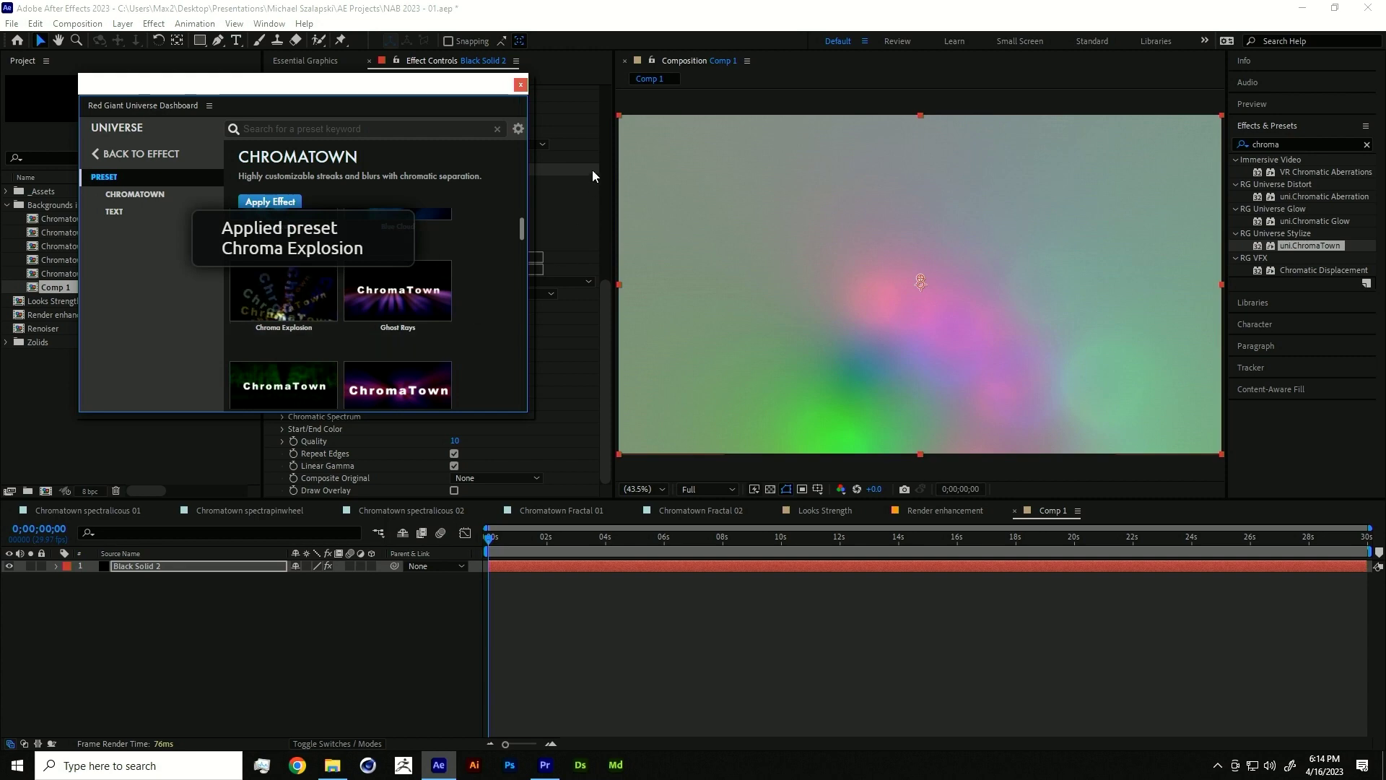
left_click(520, 85)
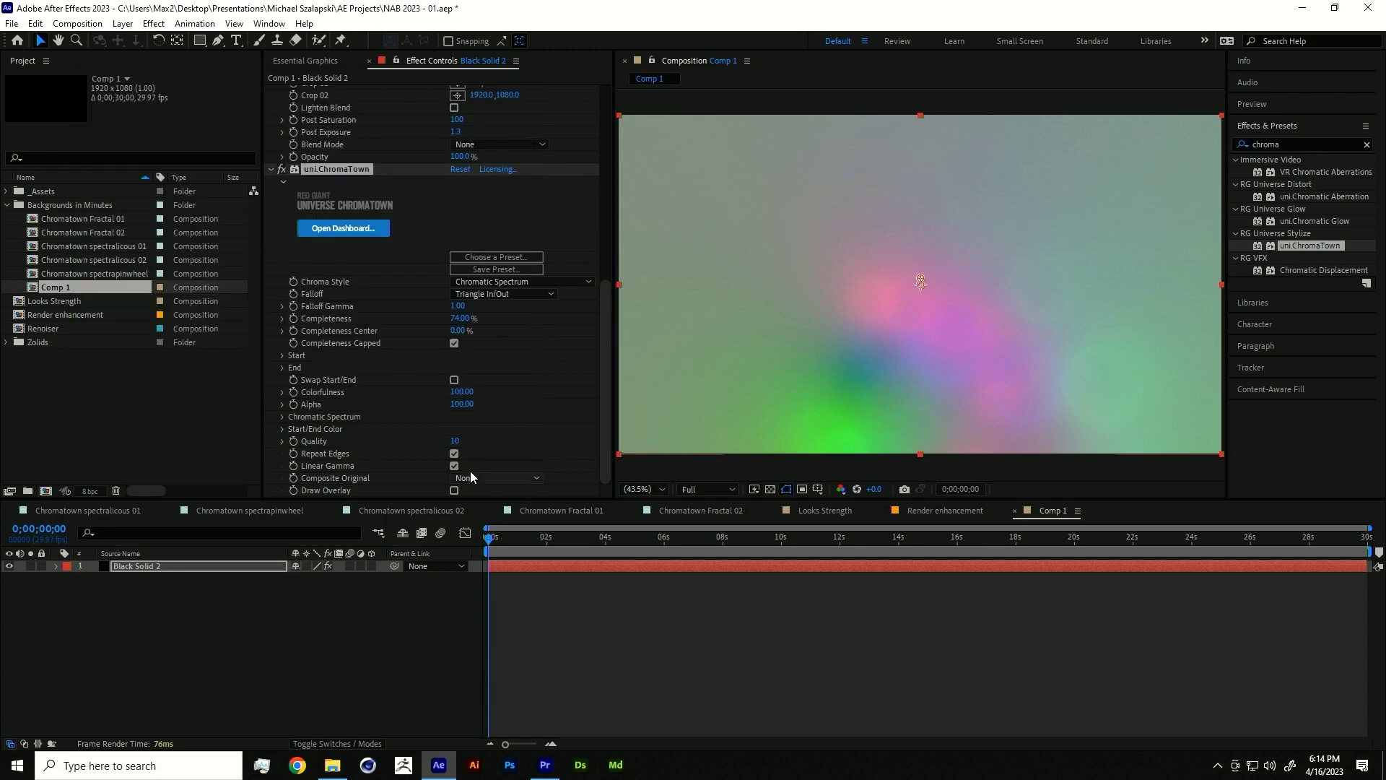
- Adjust ChromaTown's Quality and set its End Position to 1153.0,955.0
left_click_drag(453, 441, 442, 415)
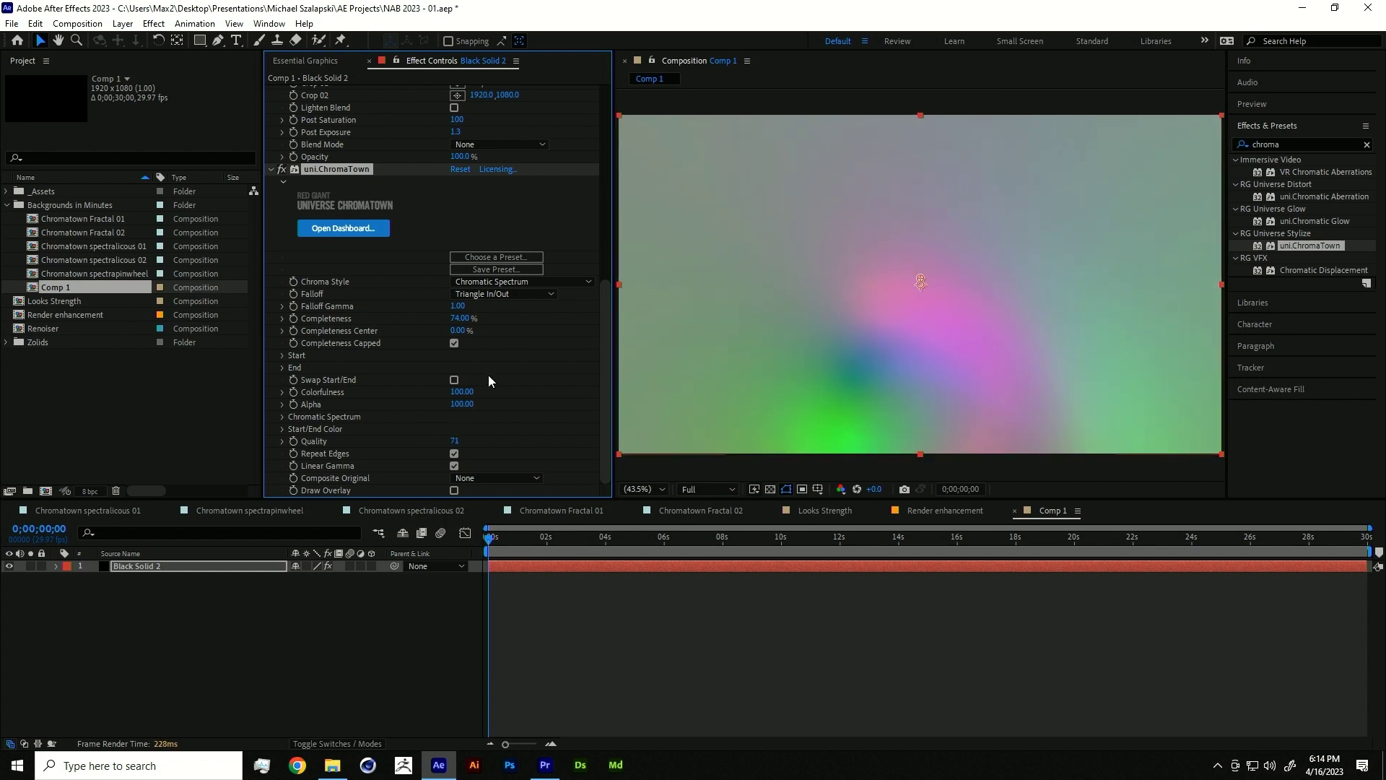
left_click(287, 368)
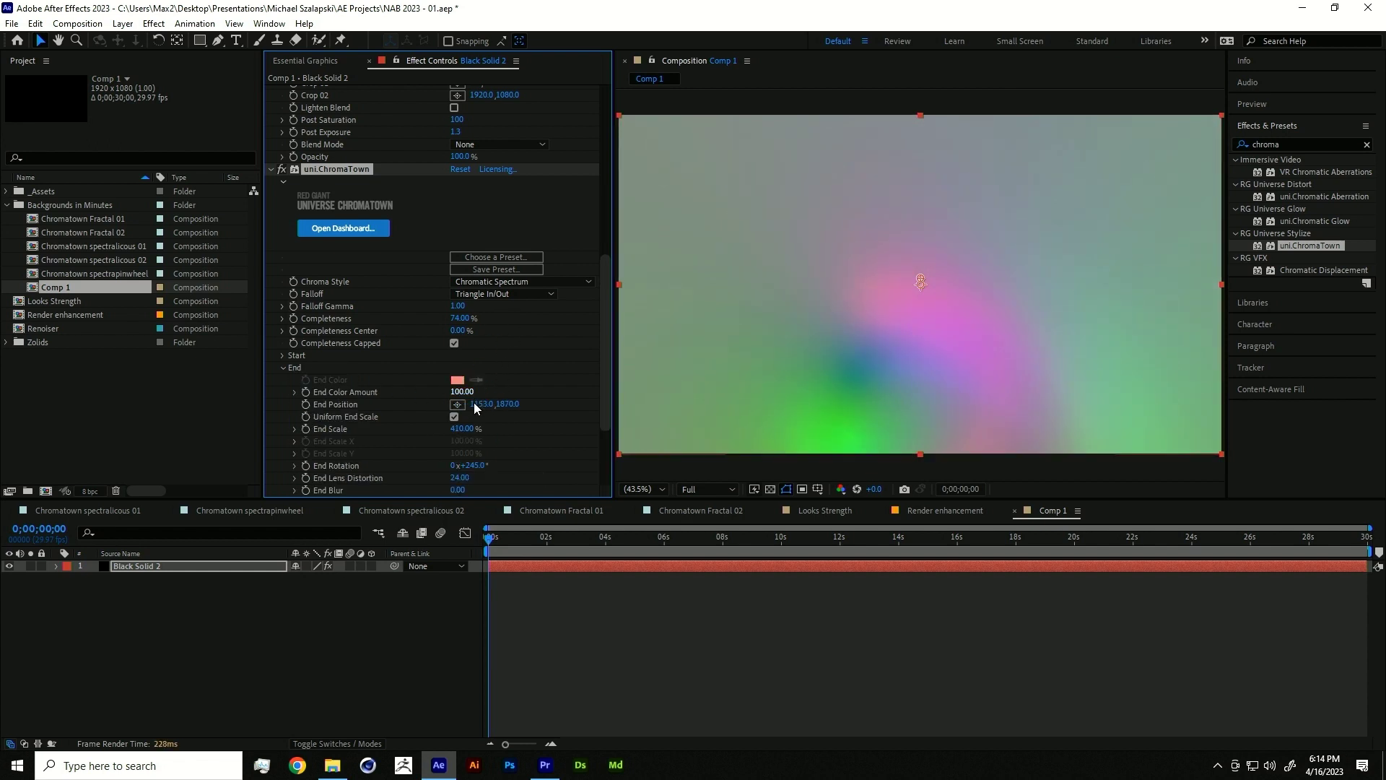
left_click_drag(515, 410, 397, 411)
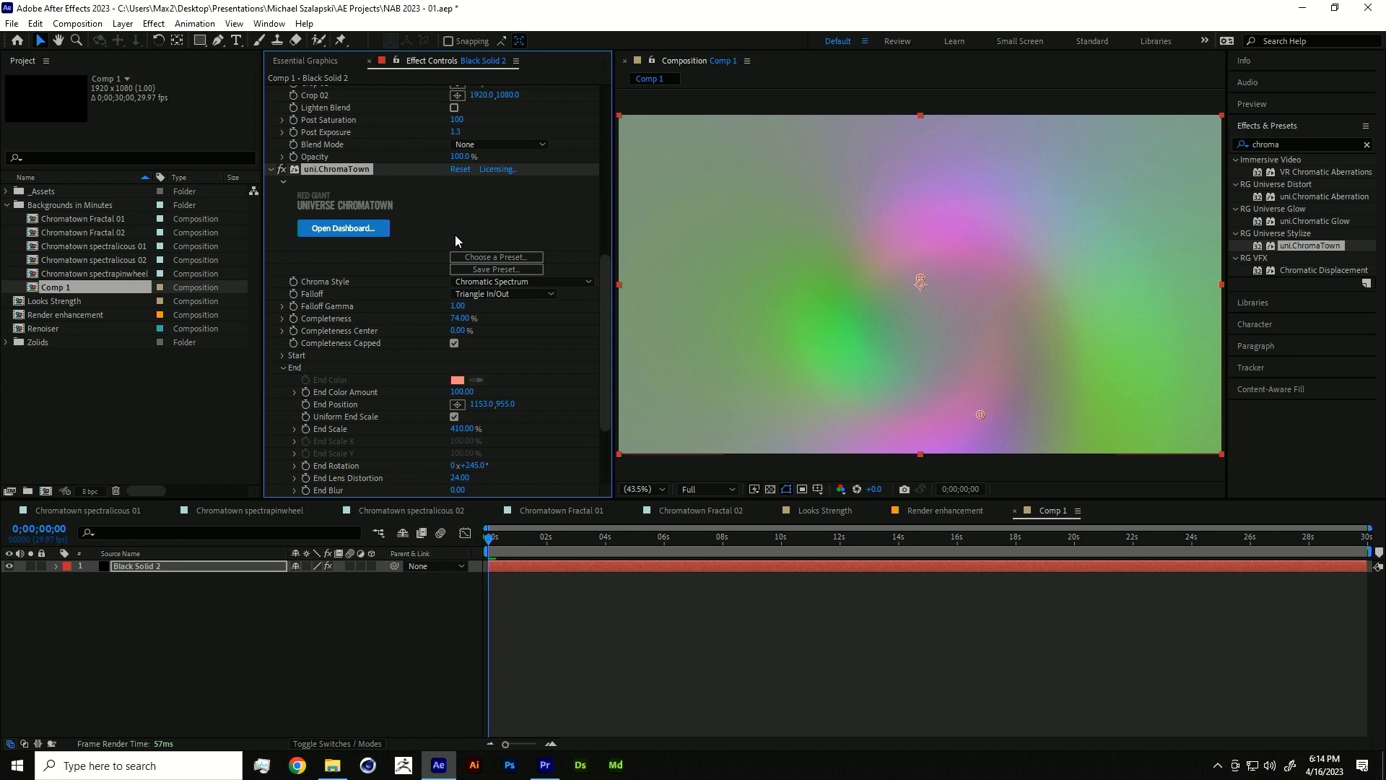
- Switch to Premiere Pro and open the Transitions sequence with the playhead near 3 seconds
left_click(545, 765)
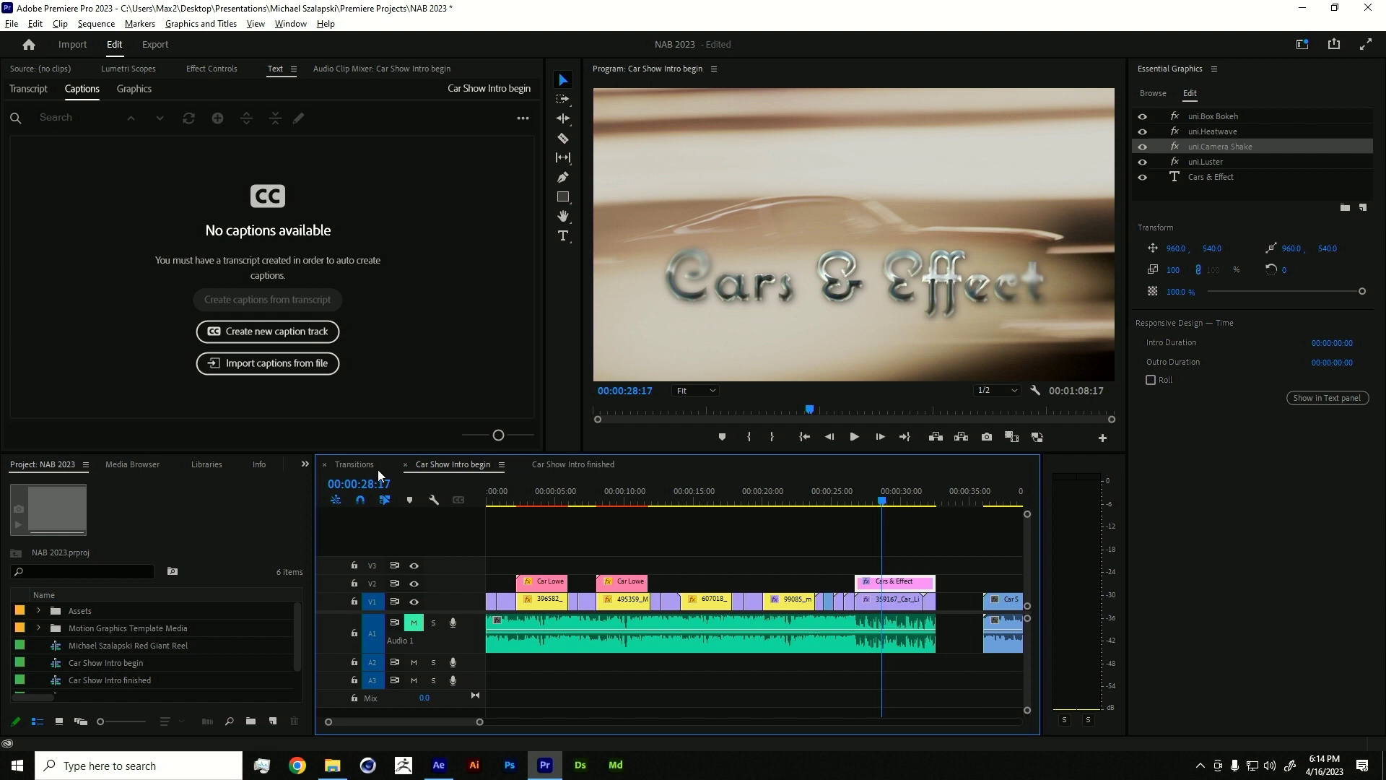
left_click(355, 466)
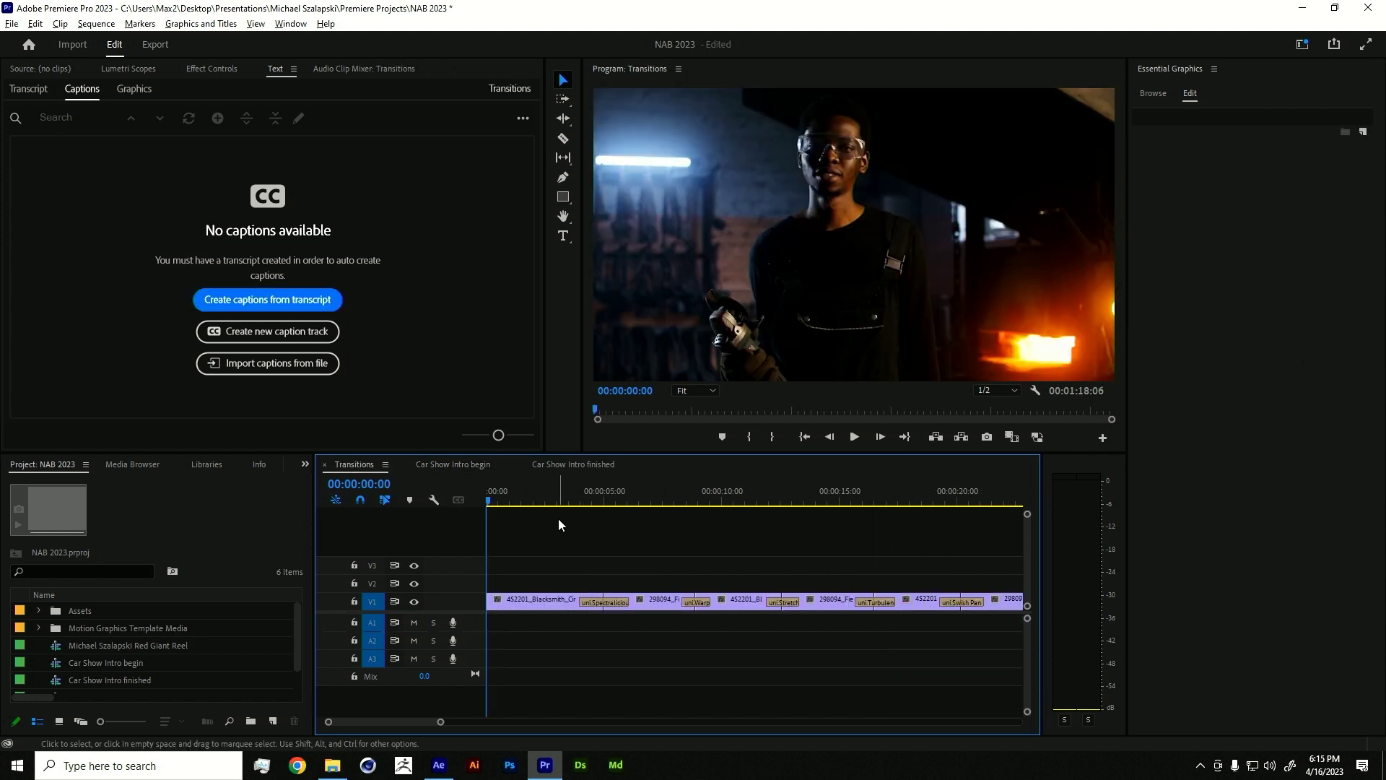
left_click(568, 494)
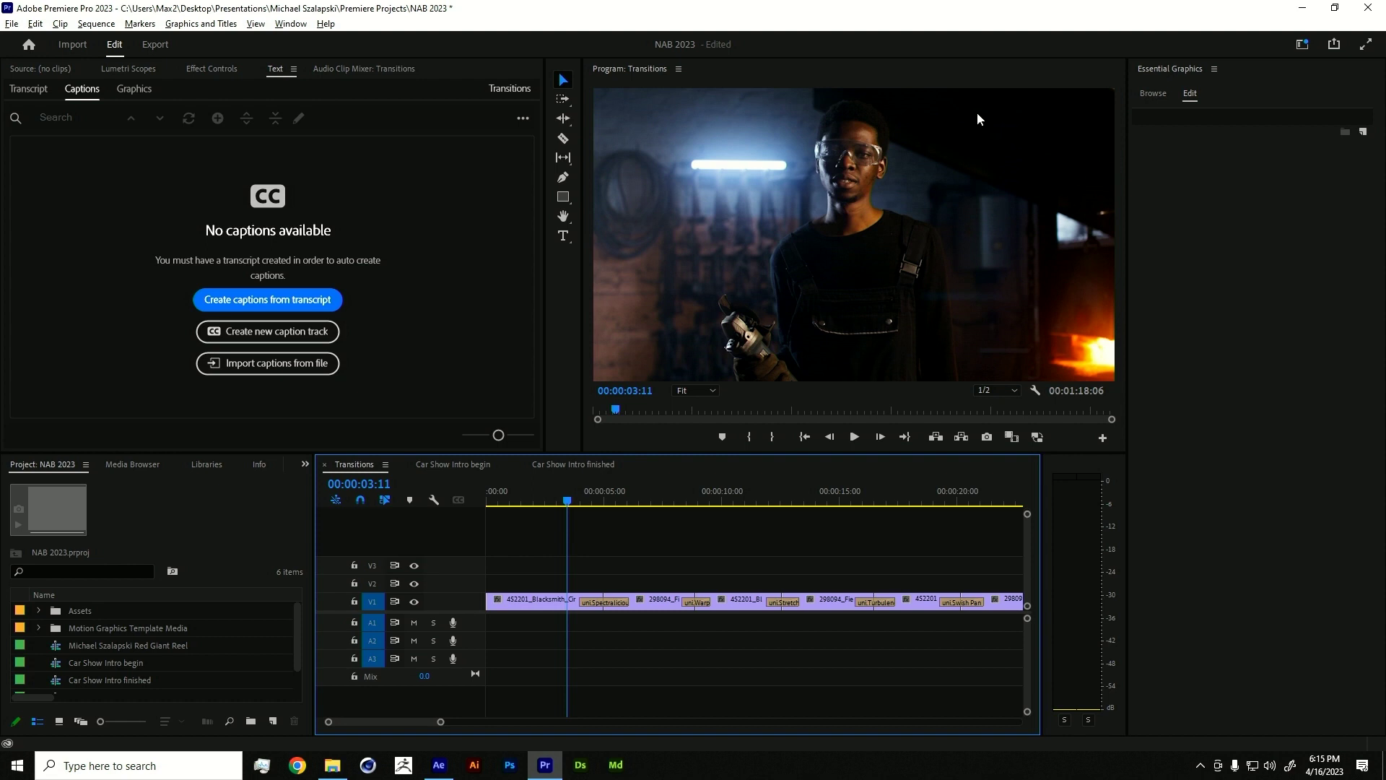
- Switch to the Effects workspace layout and select the uni.Spectralicious transition
left_click(1303, 44)
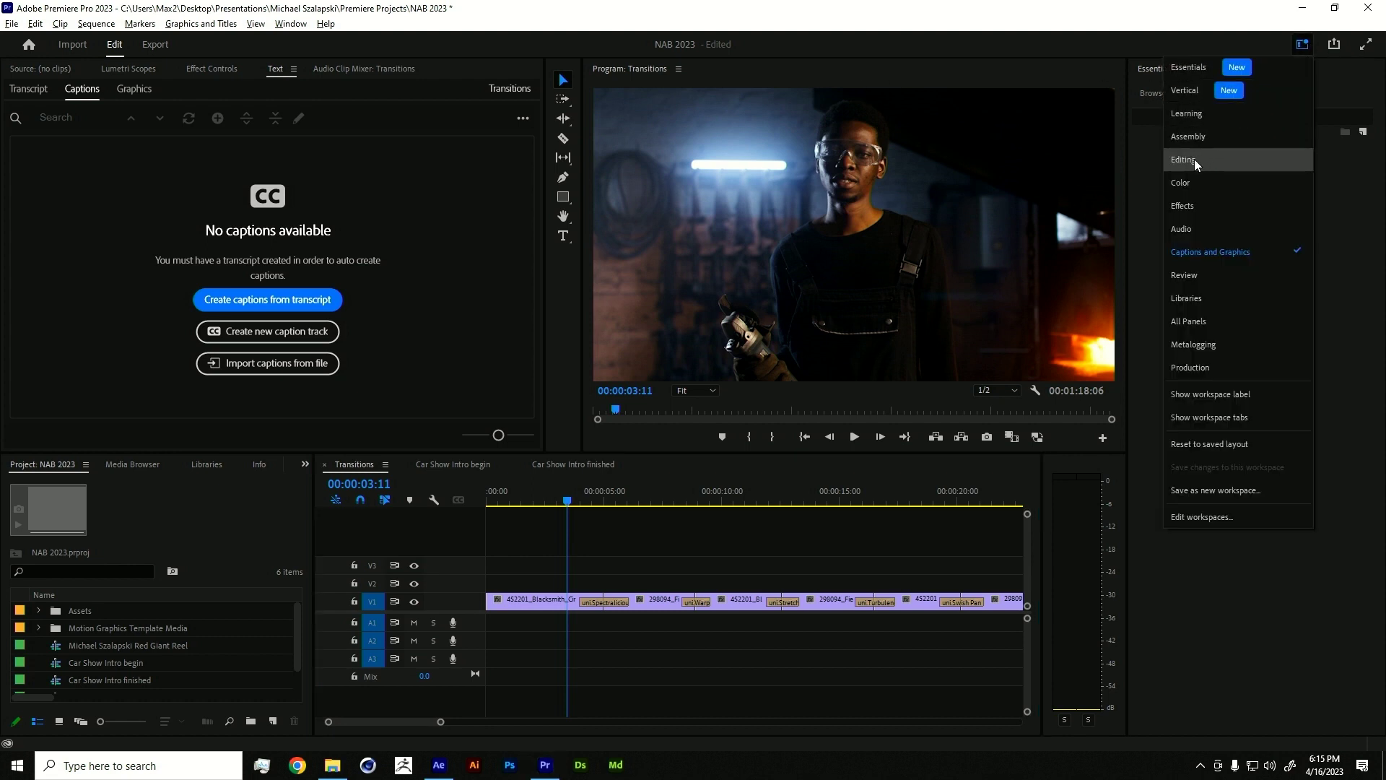
left_click(1192, 205)
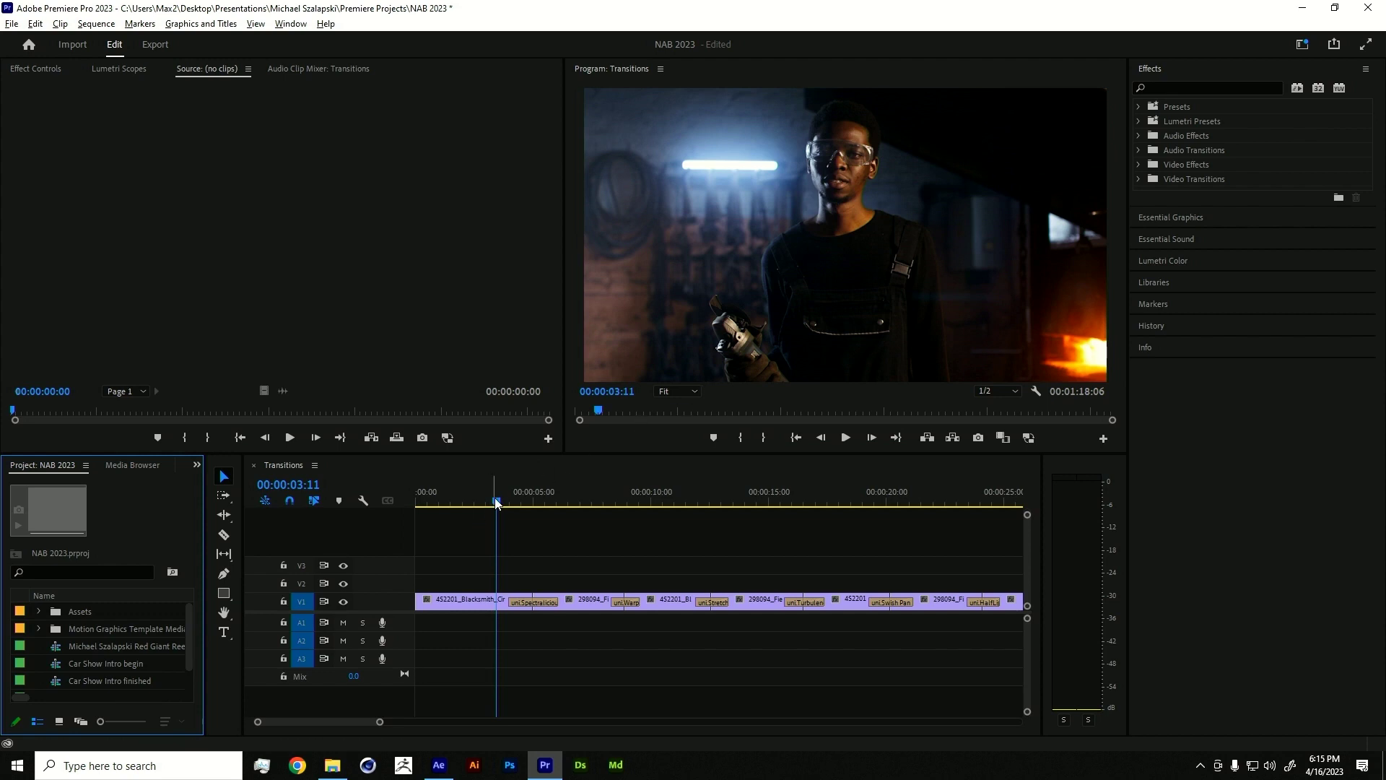
left_click(525, 604)
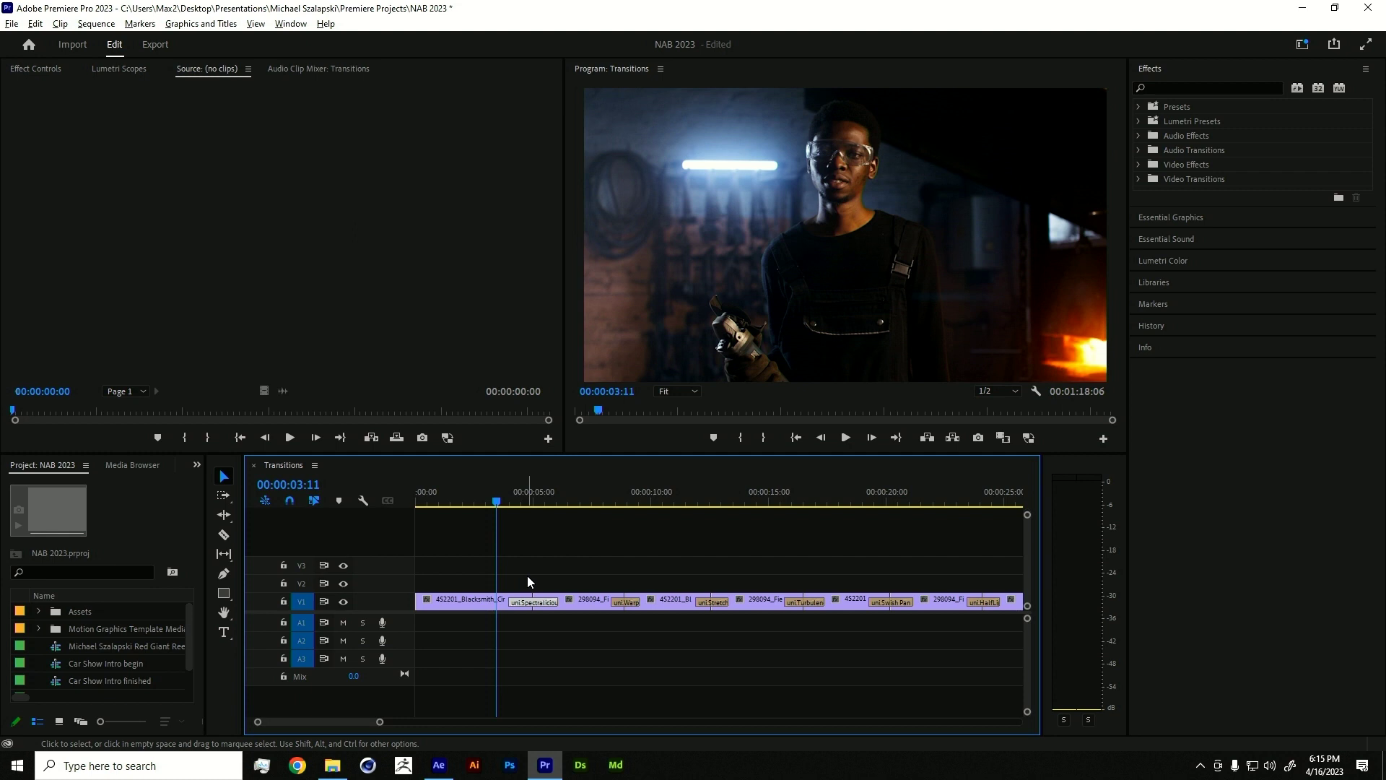
left_click(501, 503)
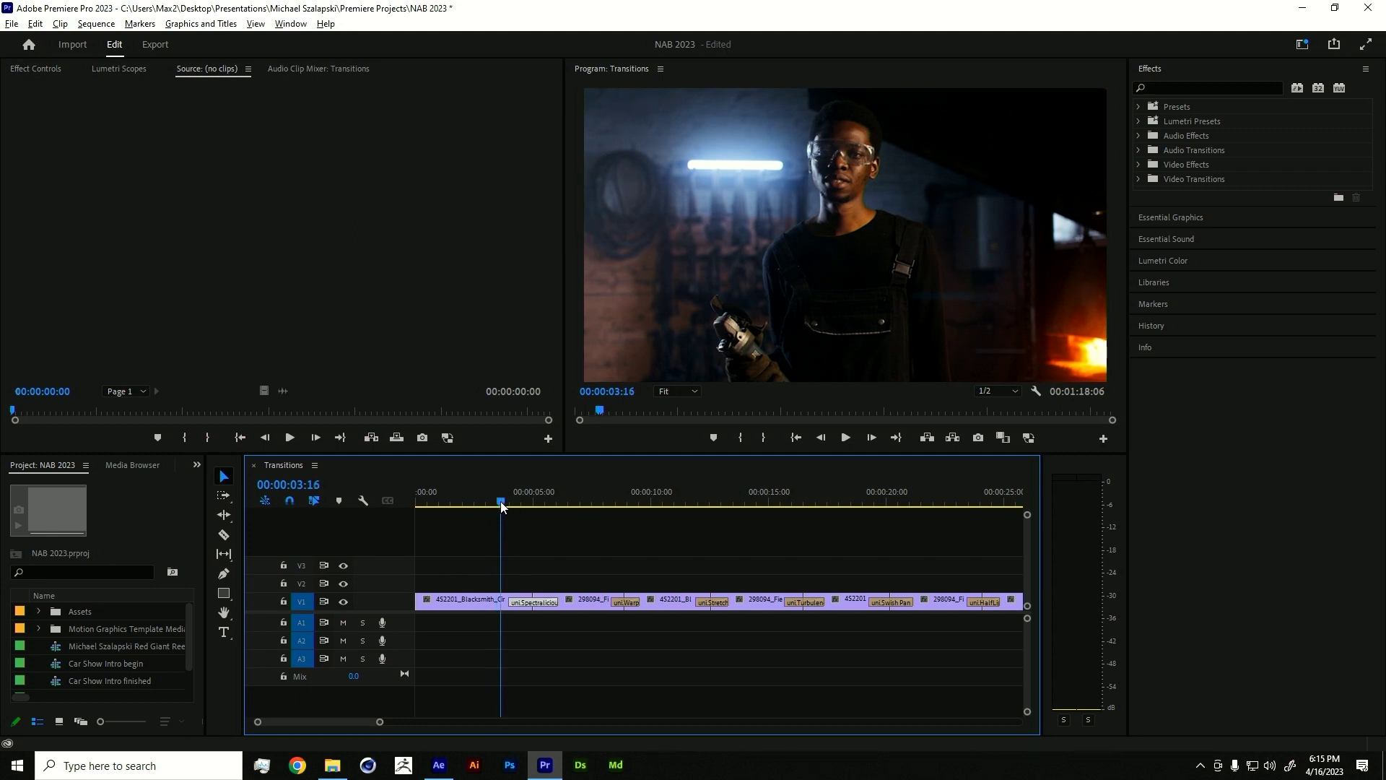
key("space")
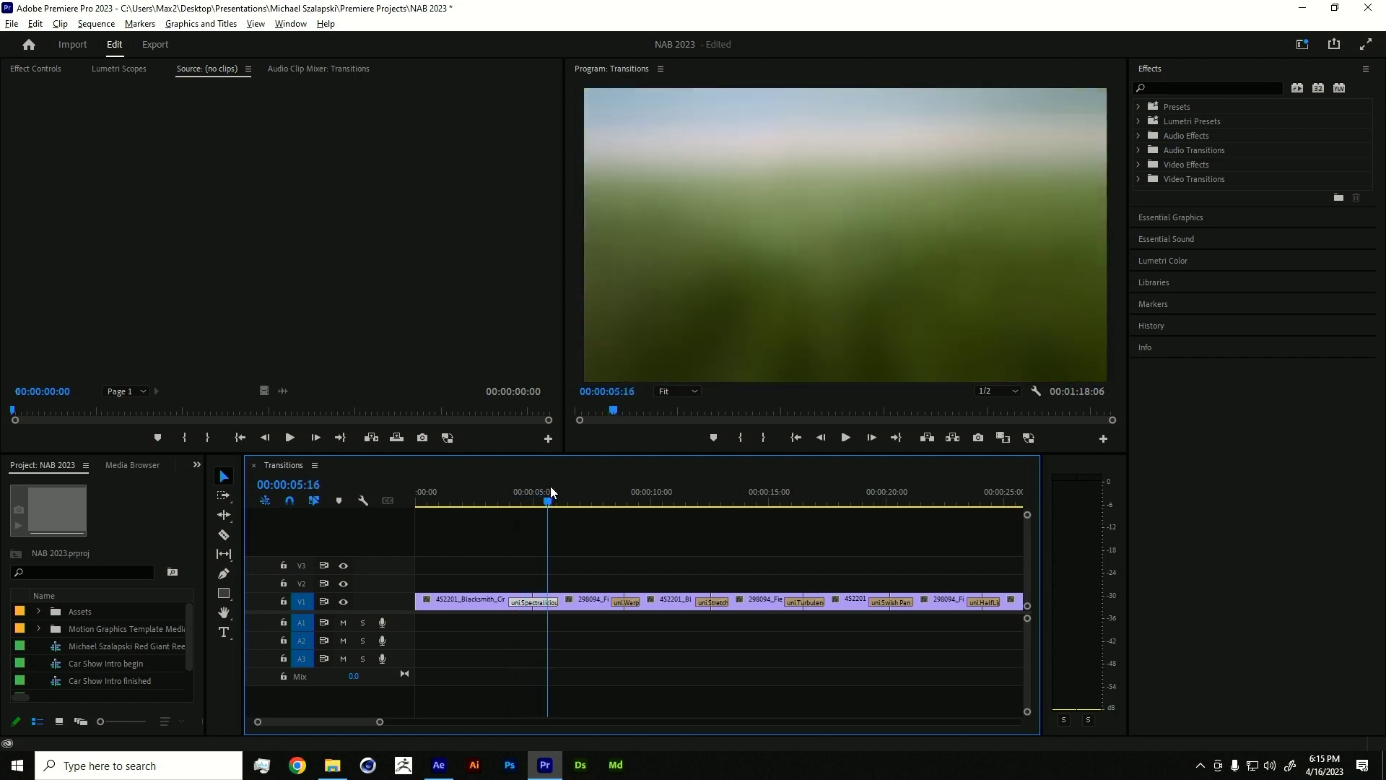
left_click_drag(531, 494, 497, 505)
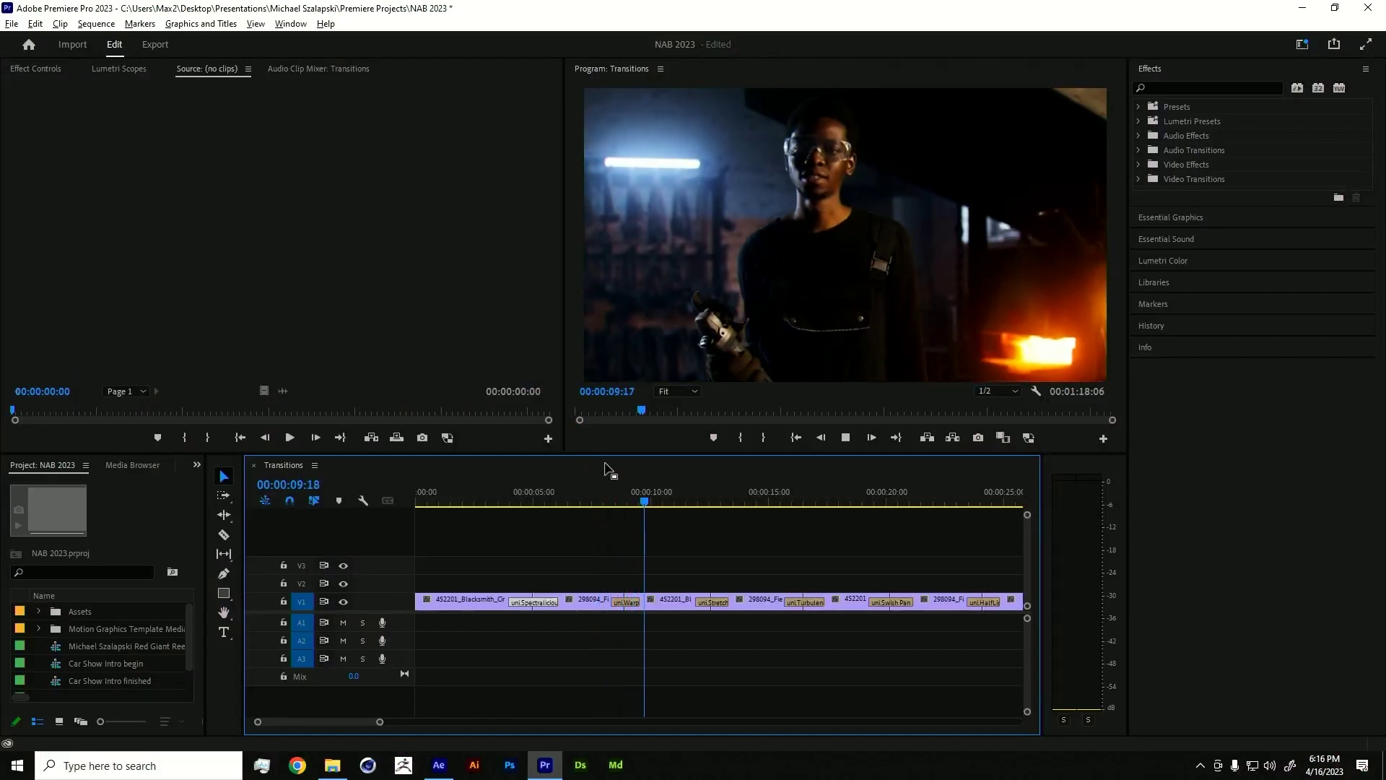
key("space")
left_click_drag(630, 496, 620, 505)
key("space")
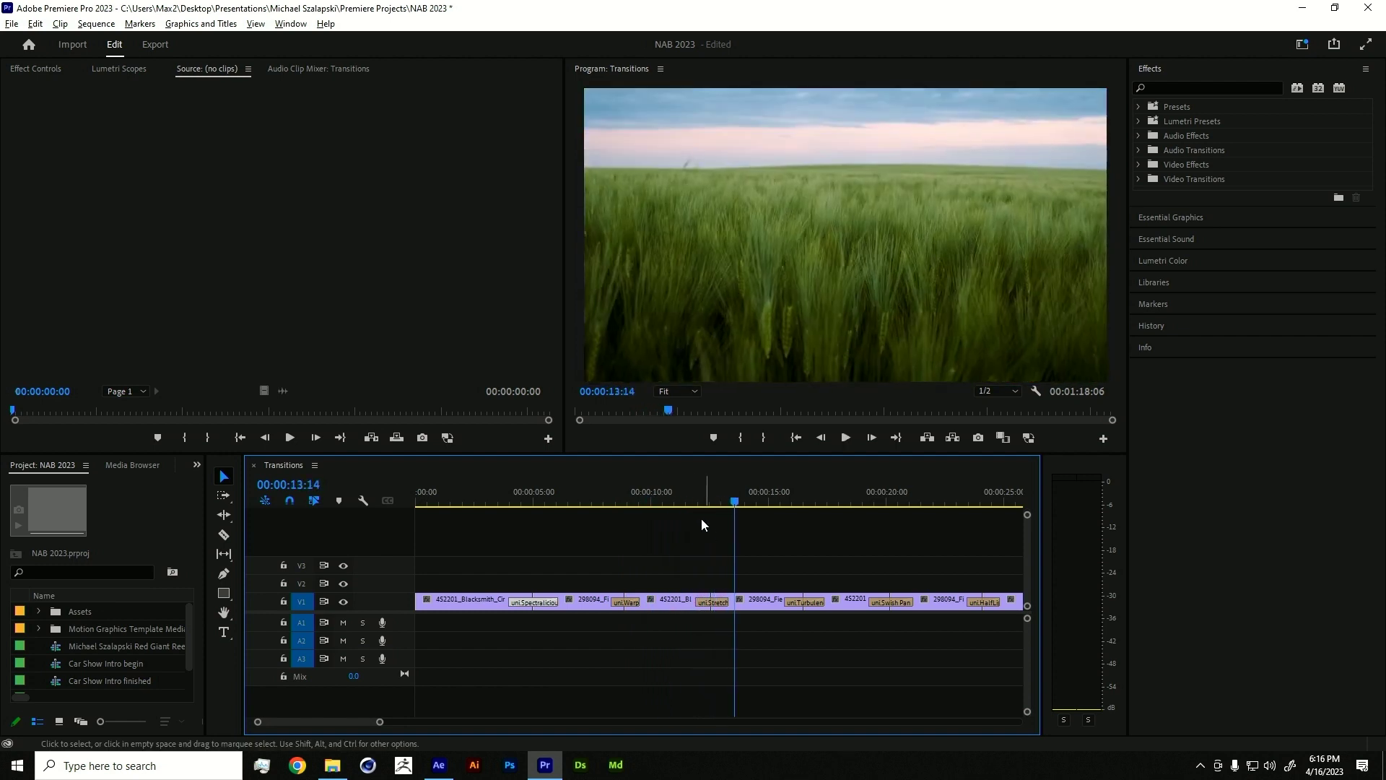
left_click(698, 498)
left_click_drag(700, 498, 711, 489)
key("space")
key("space")
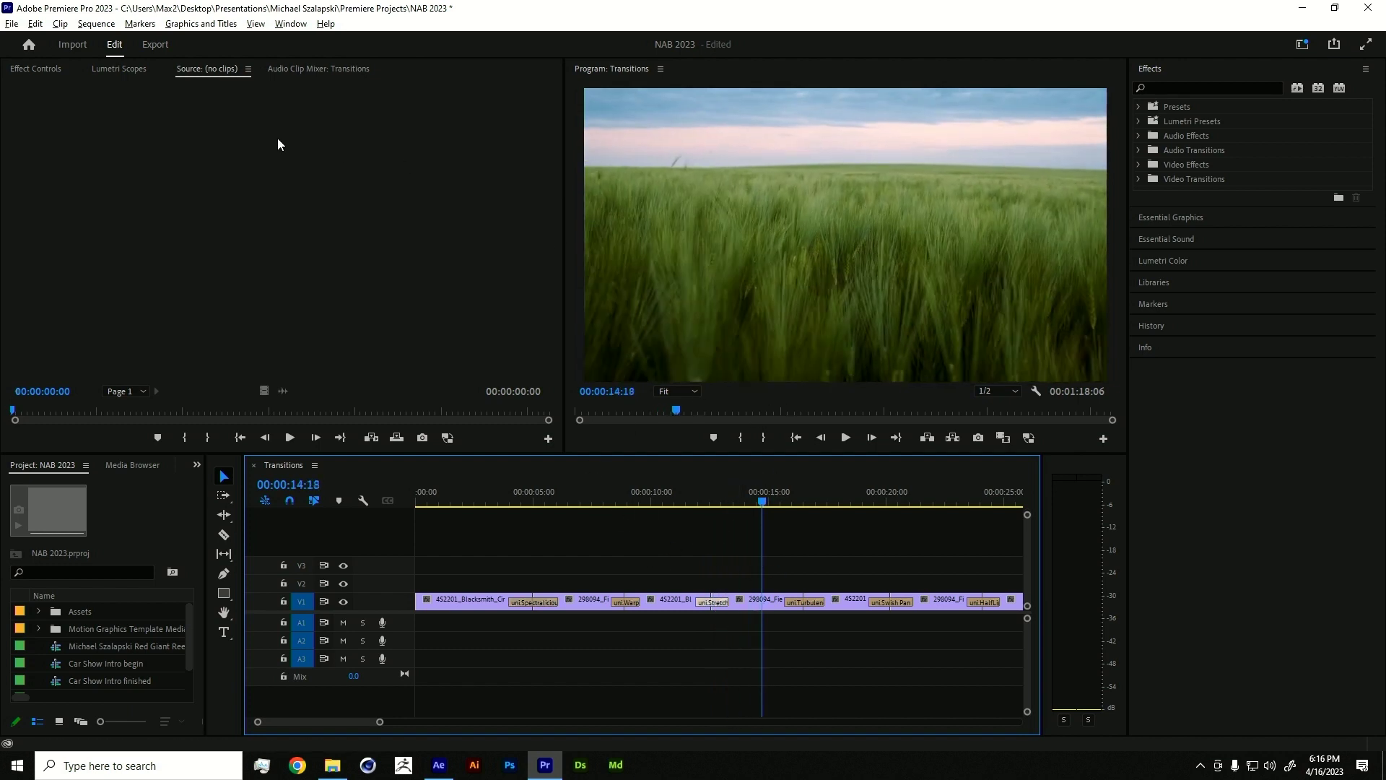
- Show the uni.Stretch transition's settings and play it back from the wheat field
left_click(49, 75)
scroll(218, 388, "down", 2)
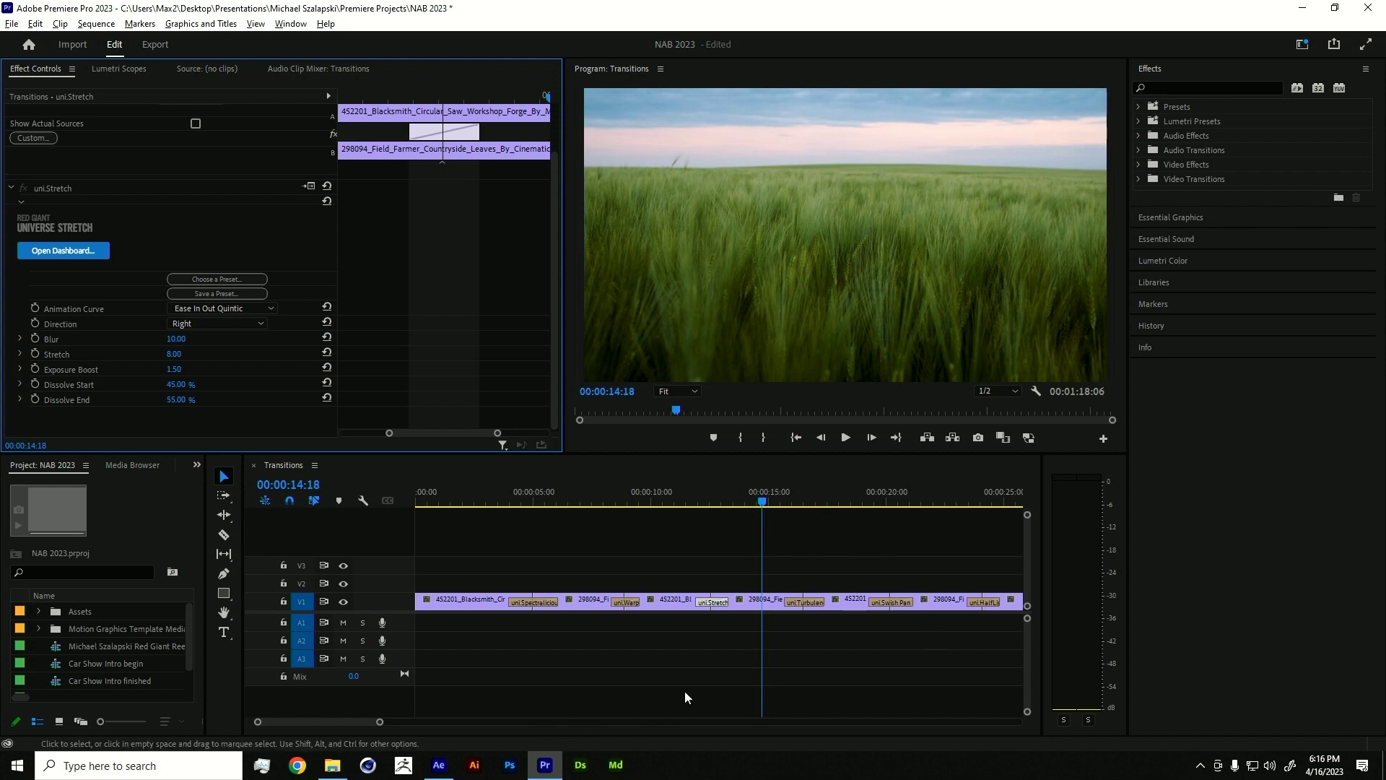
key("space")
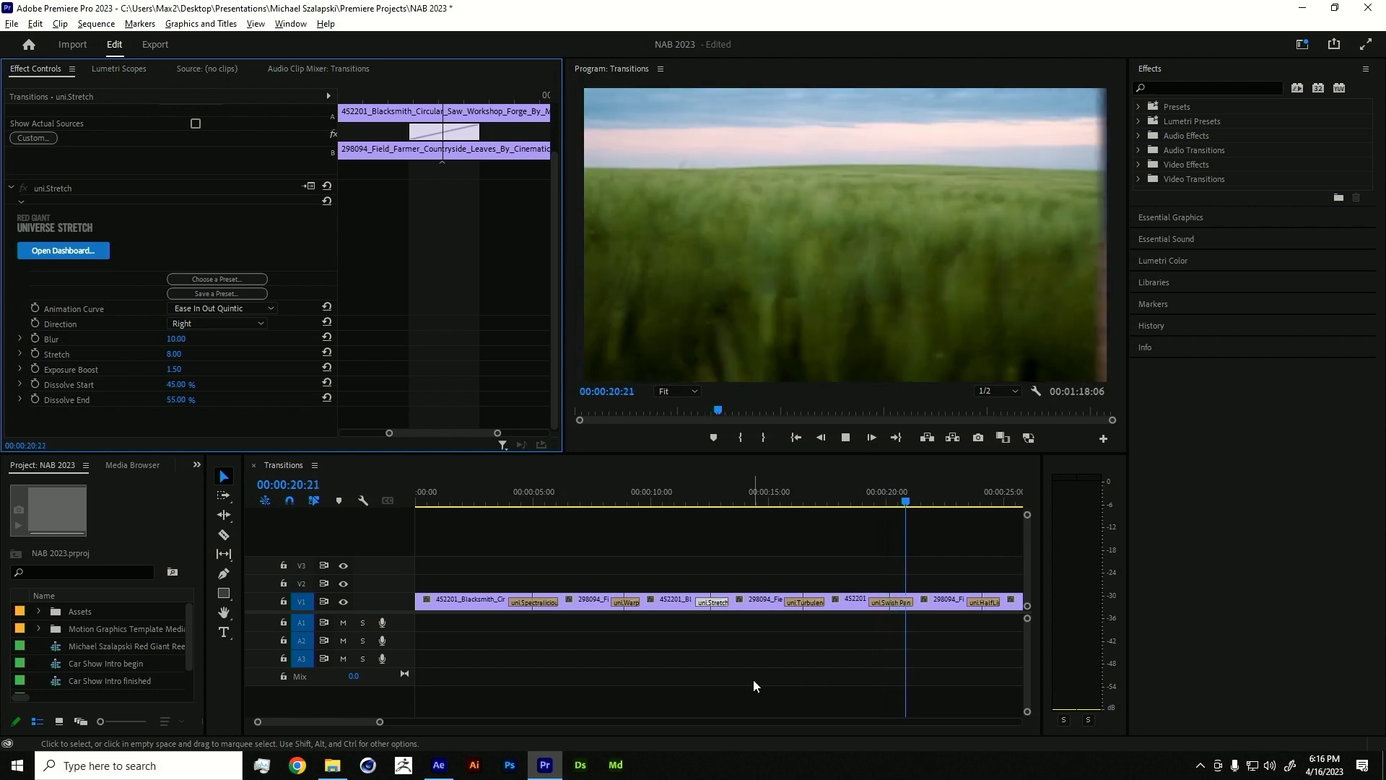
key("space")
- Scrub the timeline to about 24 seconds, just before the Flicker Cut transition
left_click_drag(288, 721, 303, 720)
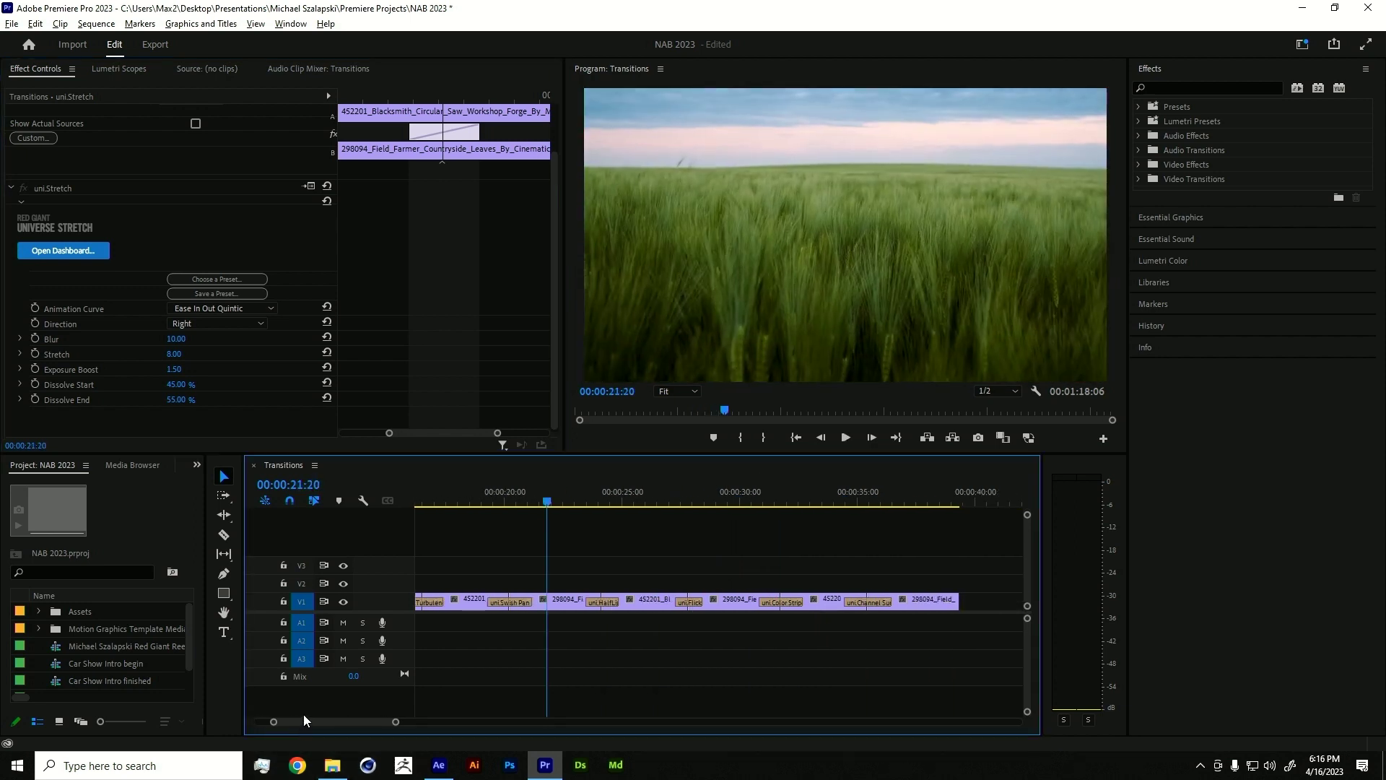
left_click(601, 501)
left_click_drag(601, 500, 653, 488)
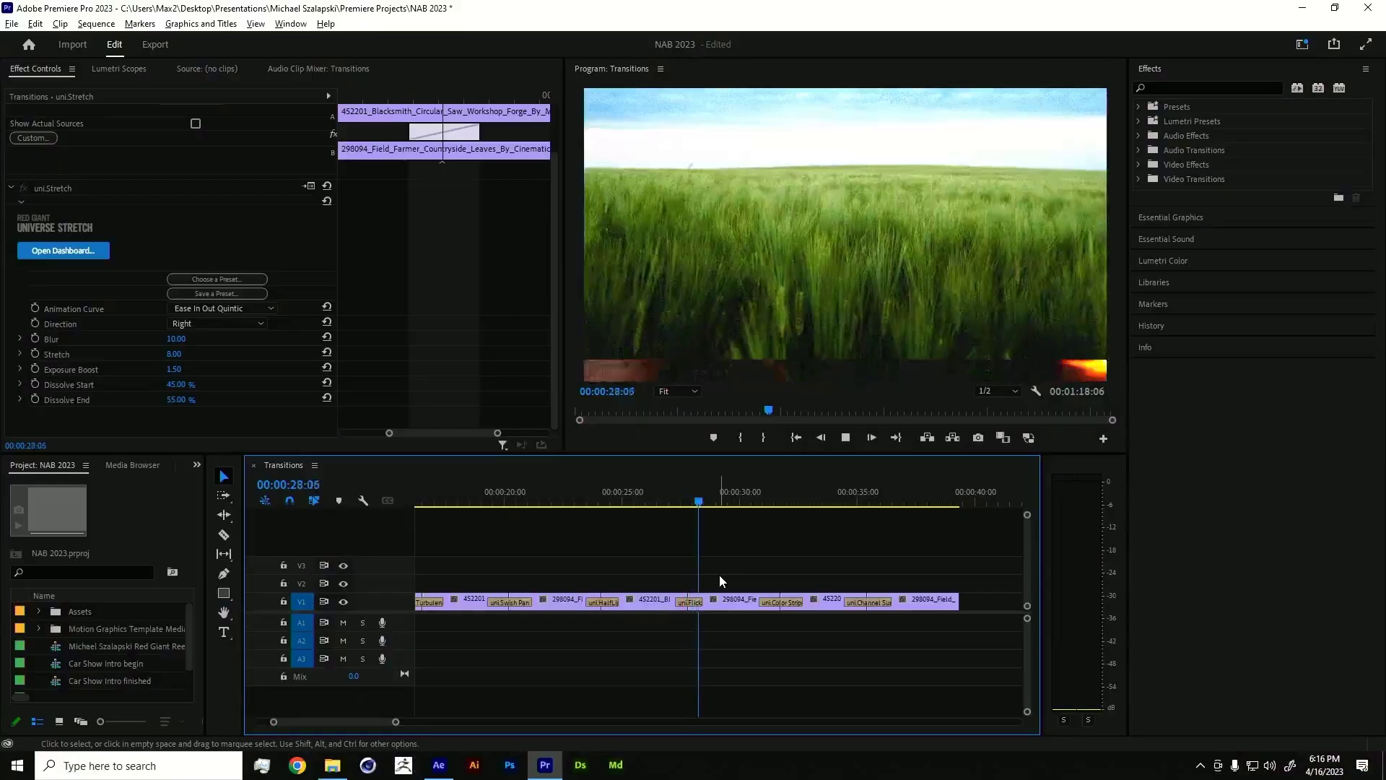
left_click(679, 495)
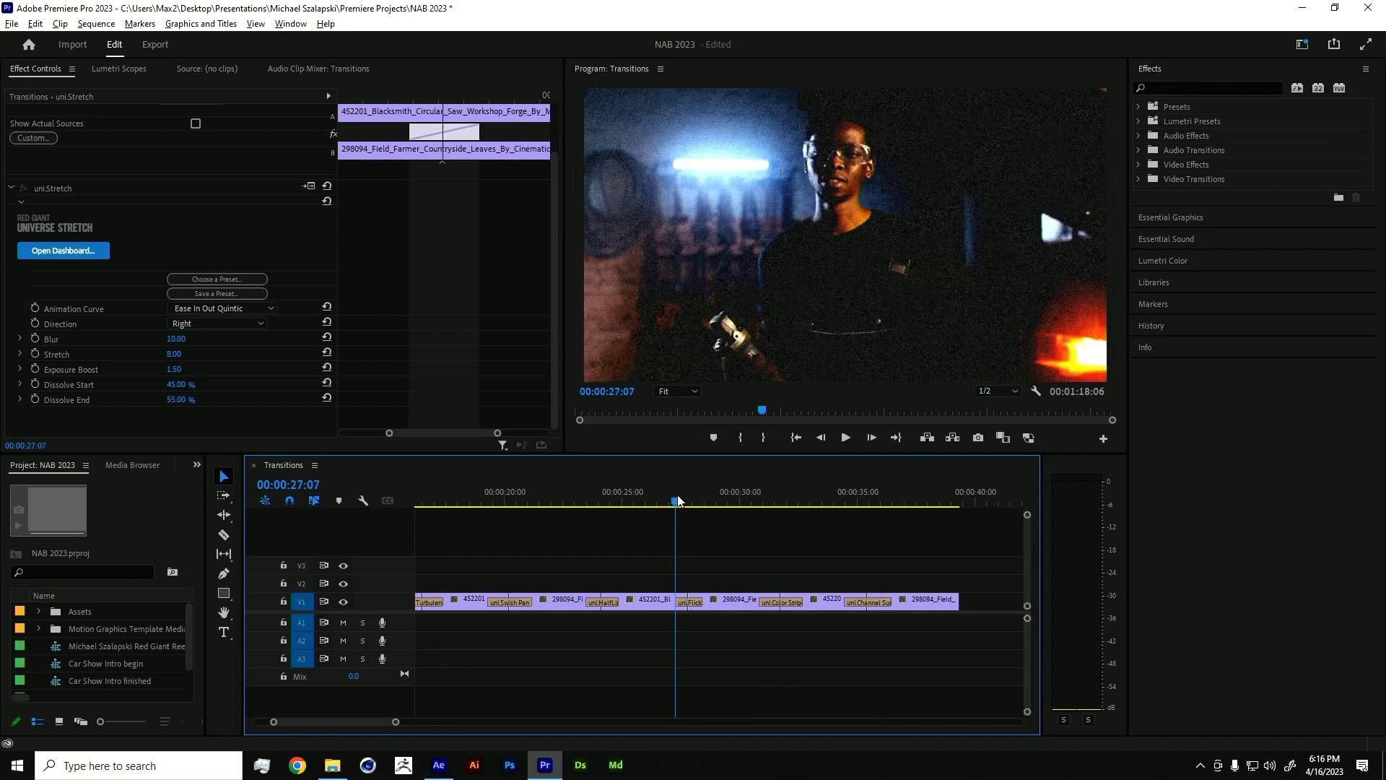
- Show the uni.Flicker Cut settings and play through it from 00:00:25:20
left_click(691, 602)
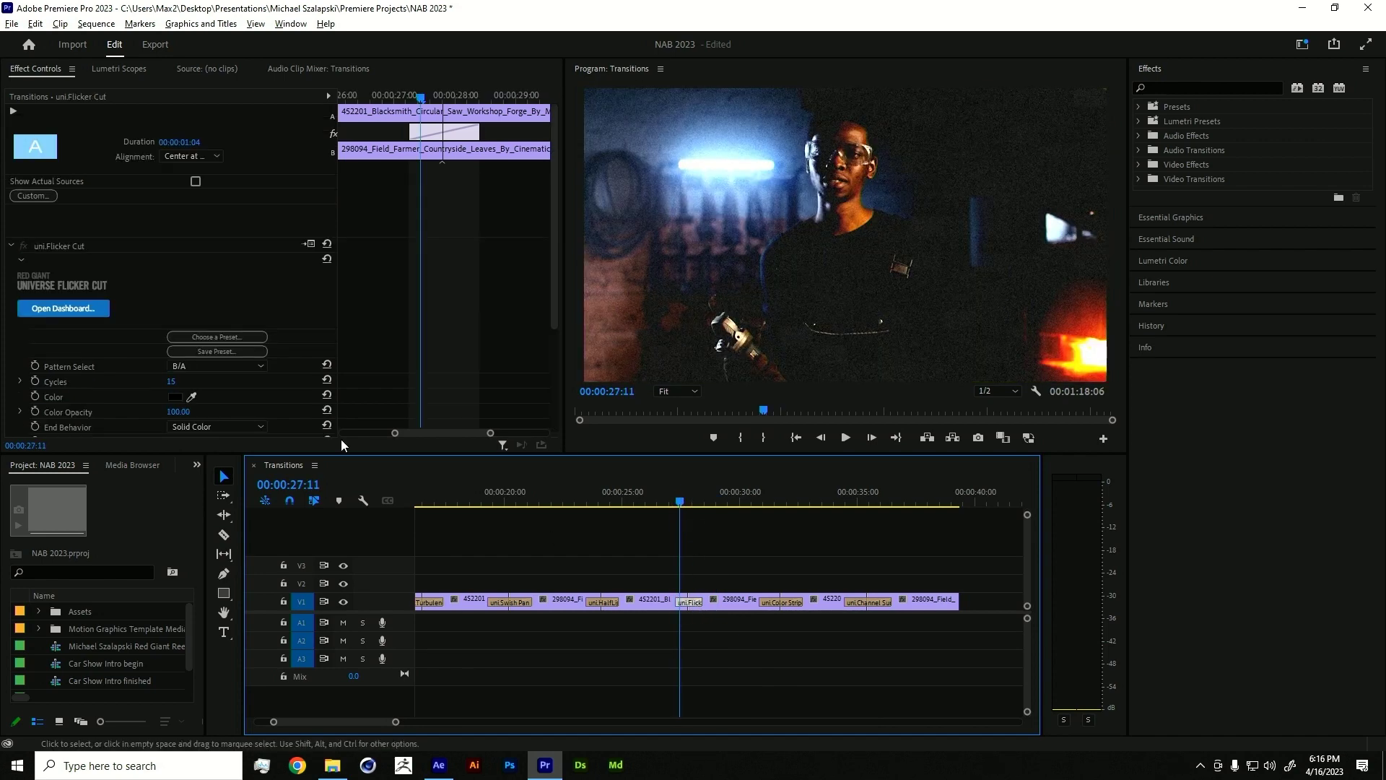
scroll(264, 416, "down", 5)
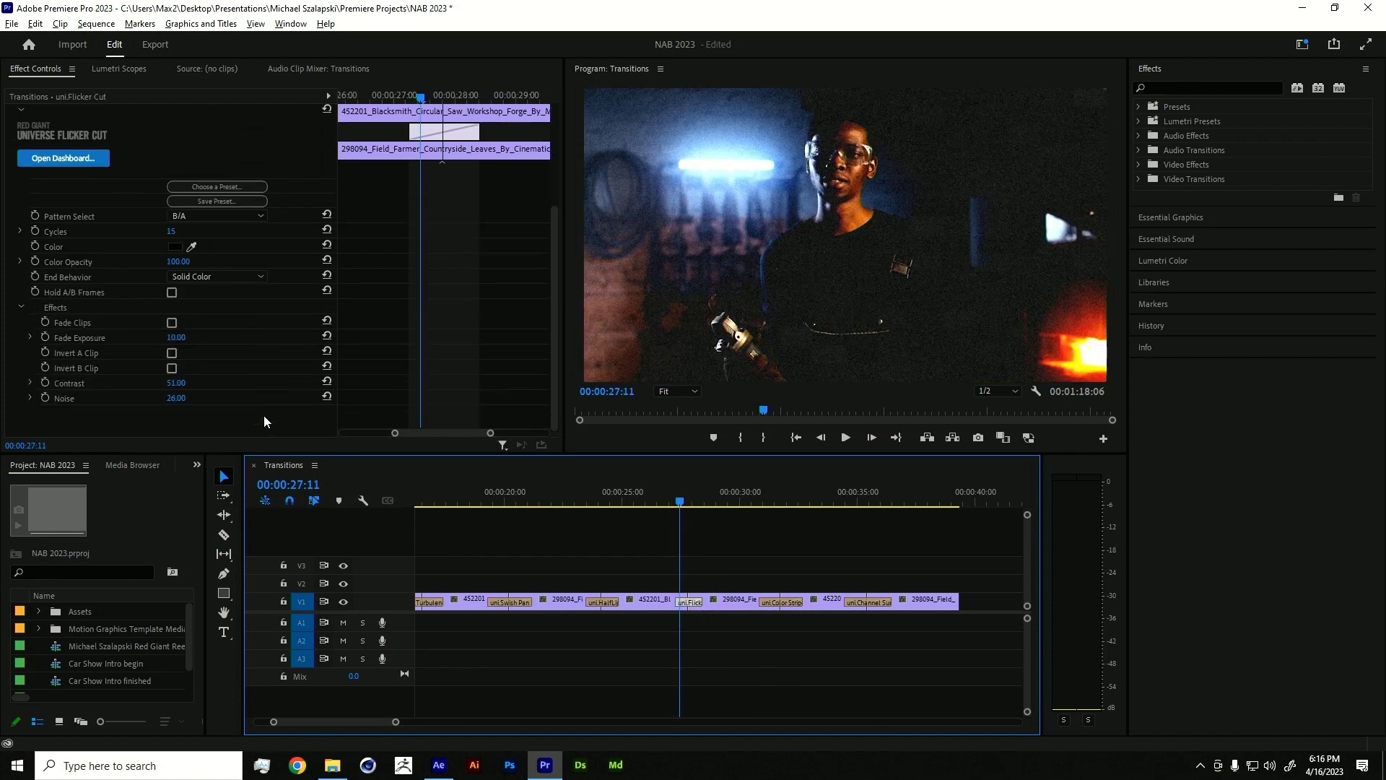
left_click(643, 496)
key("space")
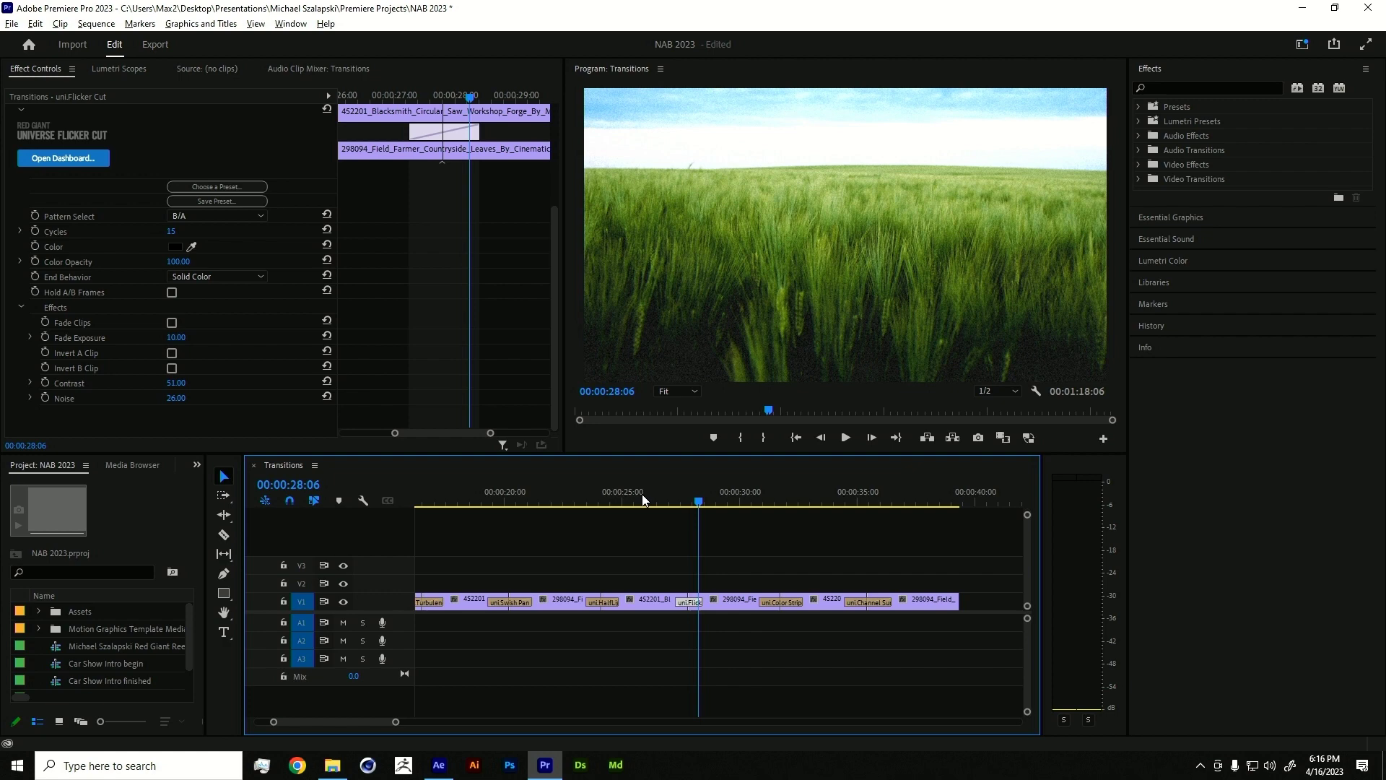
mouse_move(753, 502)
left_mouse_down()
mouse_move(787, 496)
mouse_move(748, 501)
left_mouse_up()
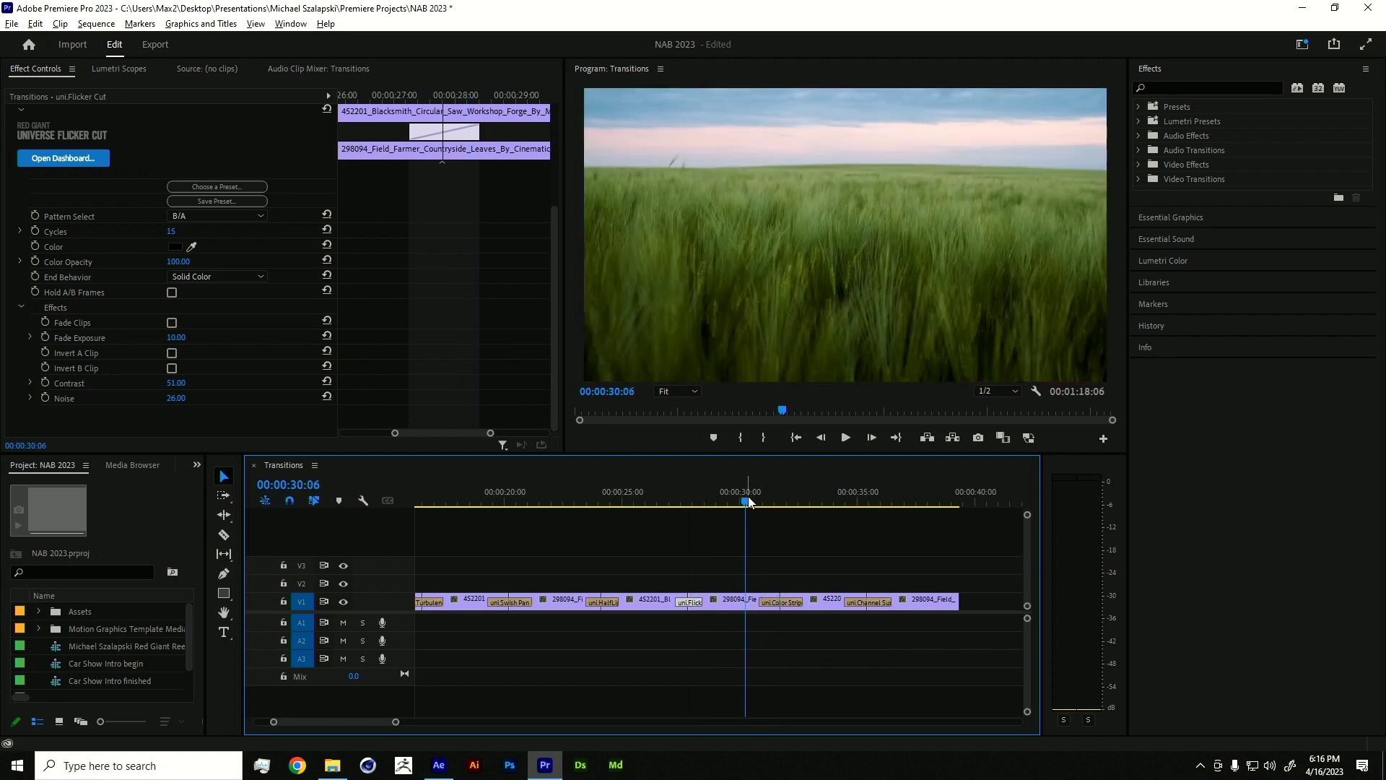
key("space")
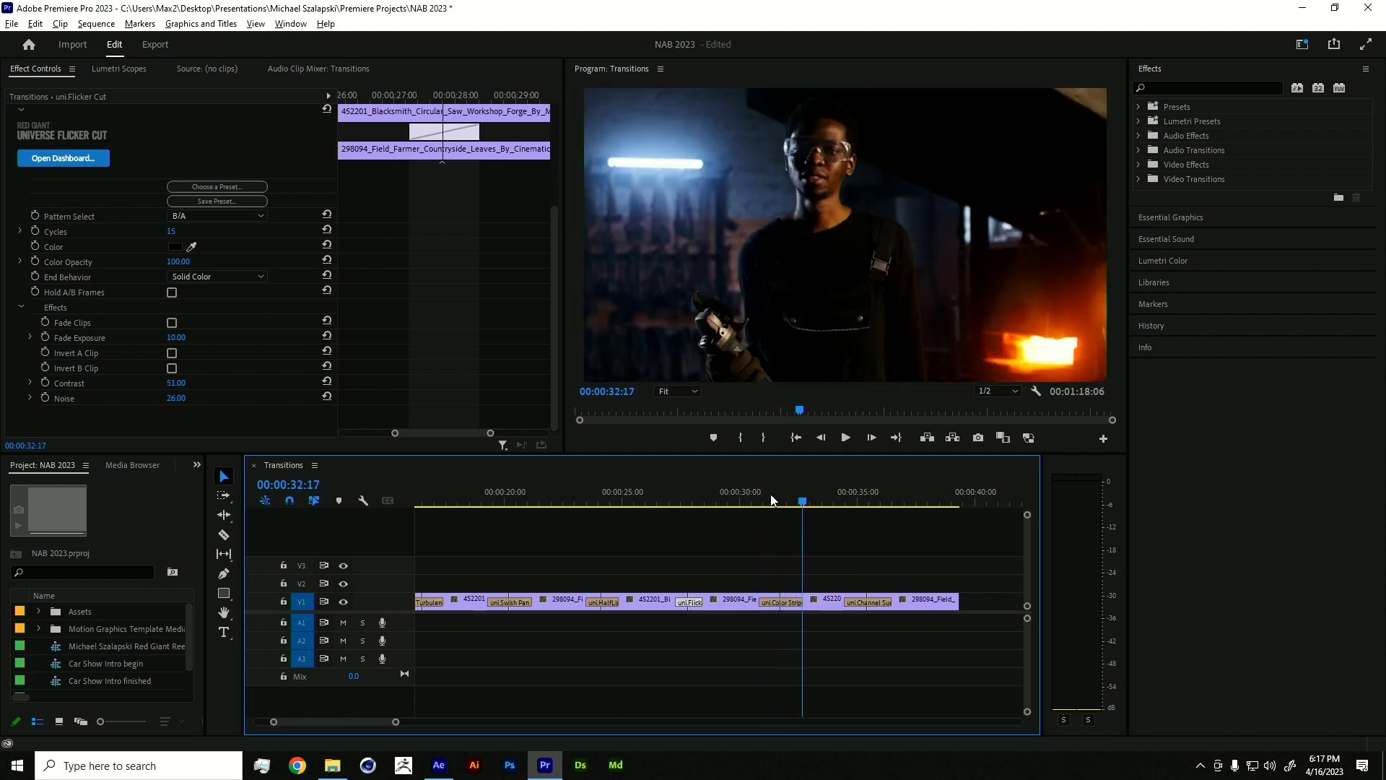
- Scrub to frame 00:00:31:17 and show the uni.Color Stripe transition's settings
left_click_drag(771, 500, 784, 502)
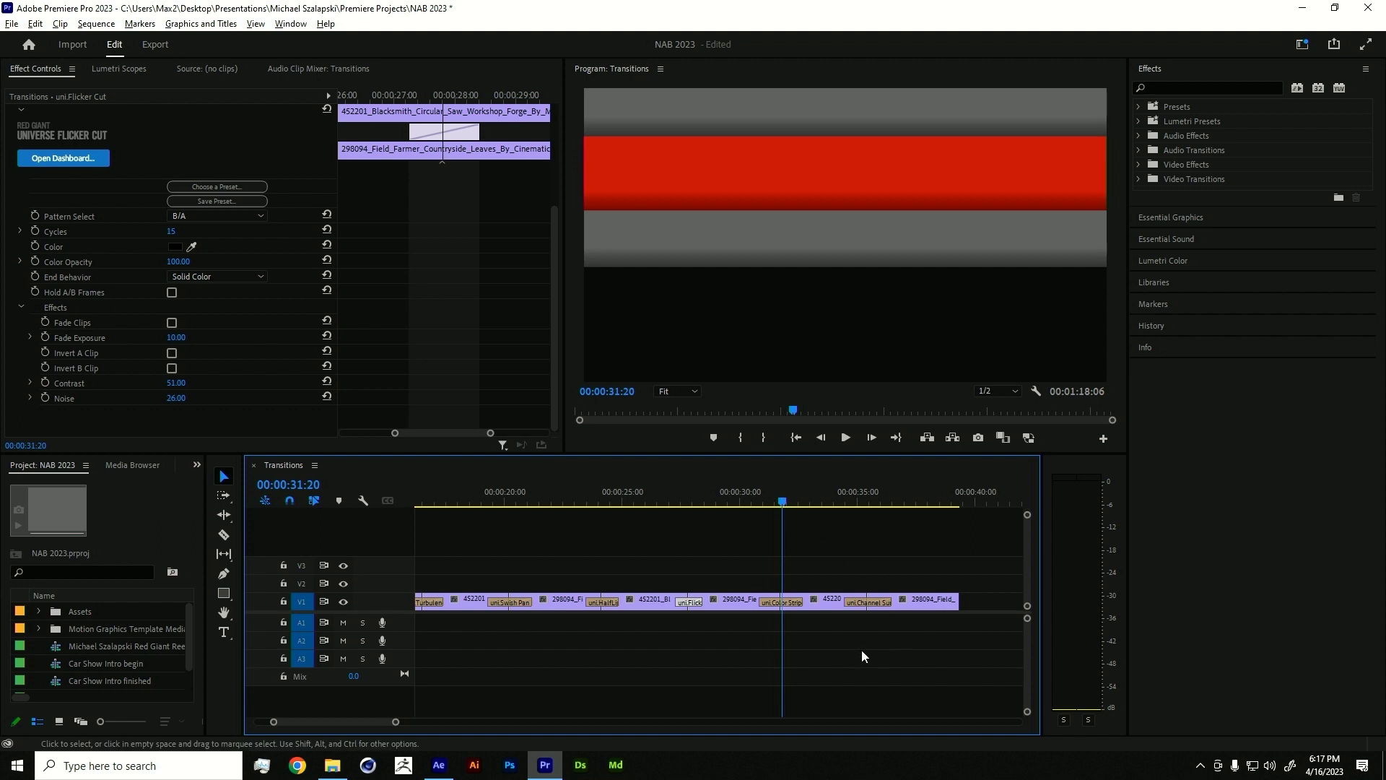
left_click_drag(782, 504, 782, 503)
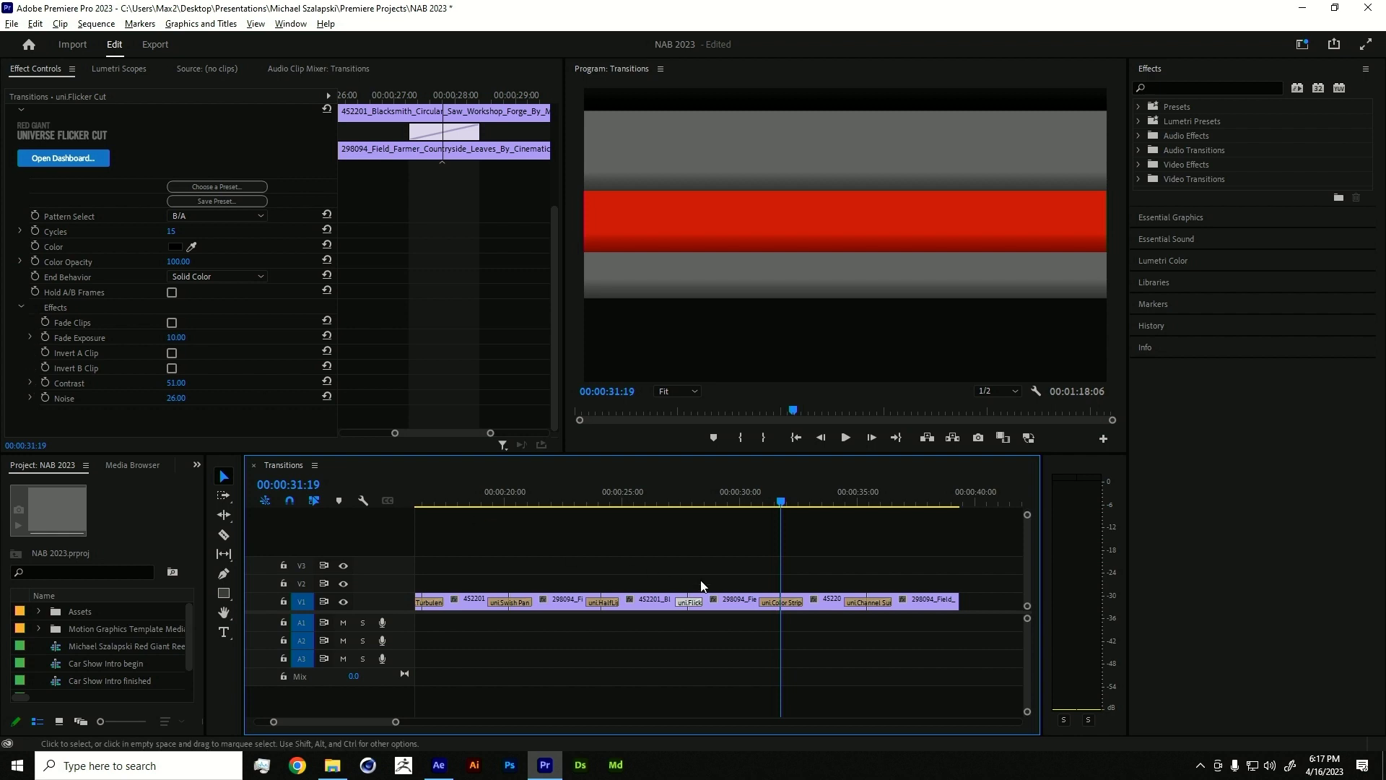
left_click(773, 602)
scroll(102, 377, "down", 1)
scroll(103, 377, "down", 4)
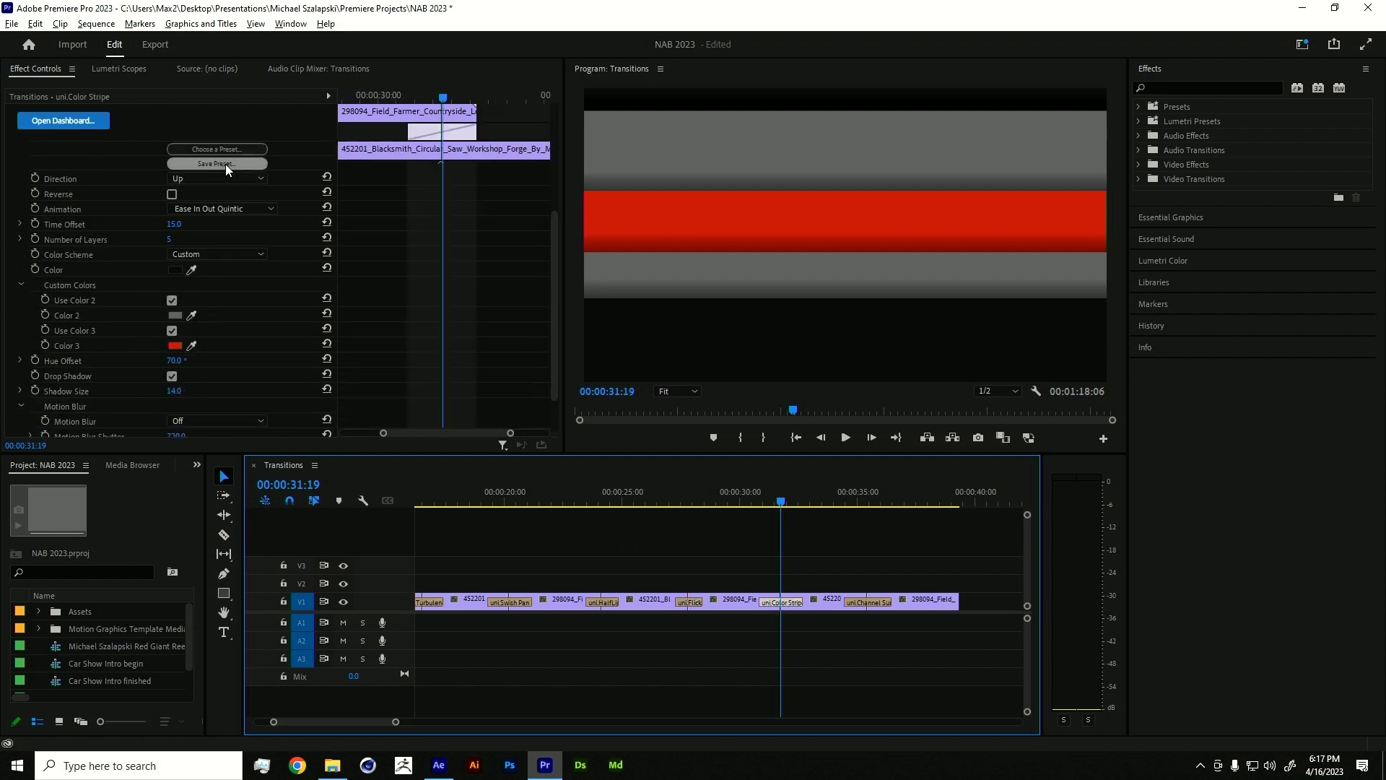
- Save the Color Stripe settings as preset 'Maxon NAB COlor bars' with category None
left_click(225, 163)
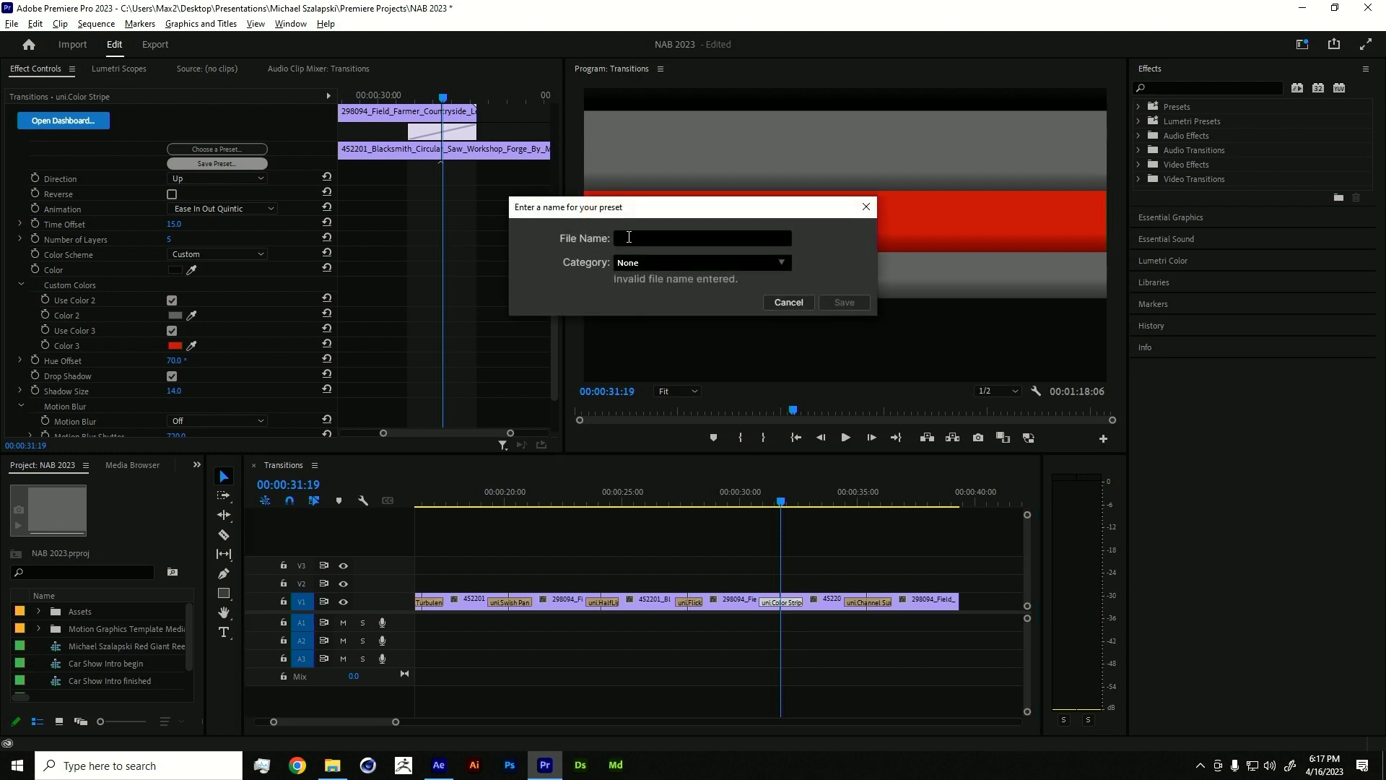
type("Mi")
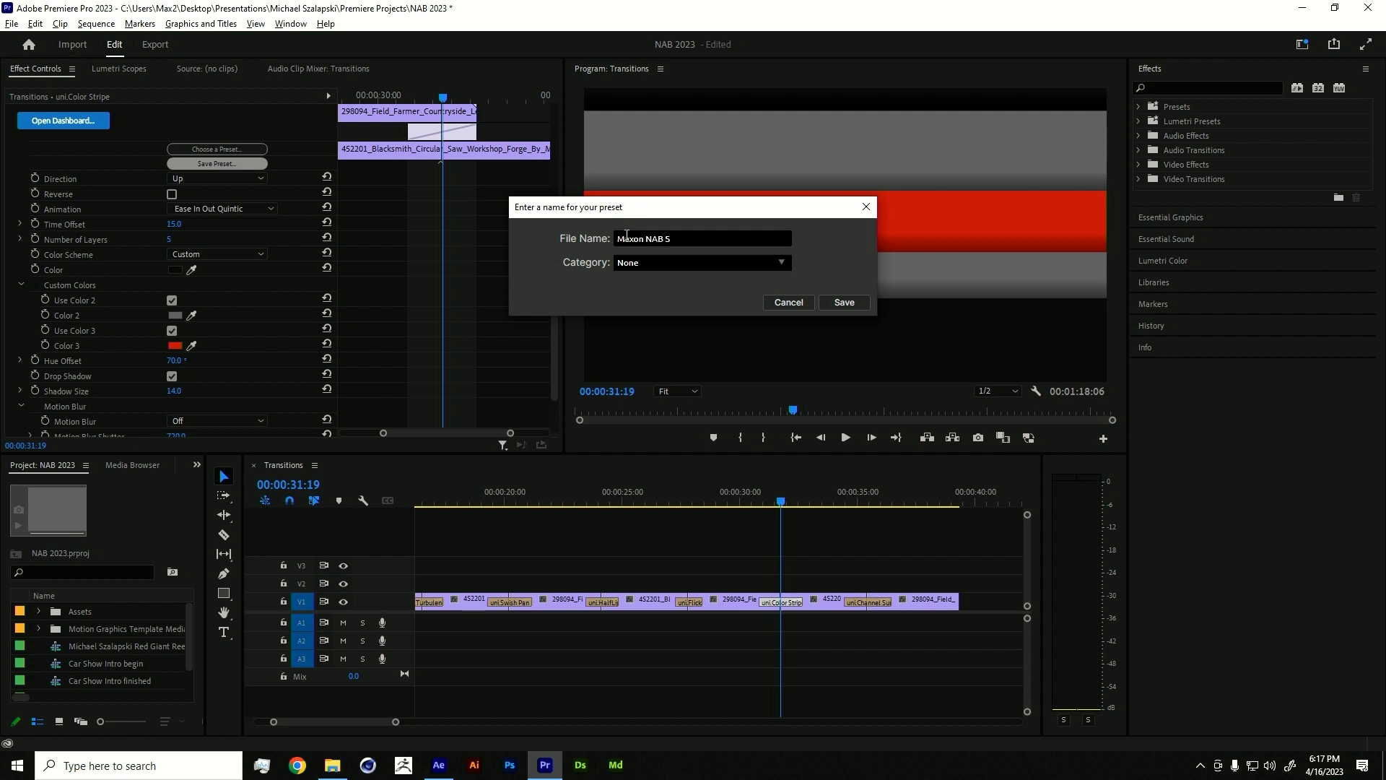
type("bars")
key("Tab")
left_click(781, 263)
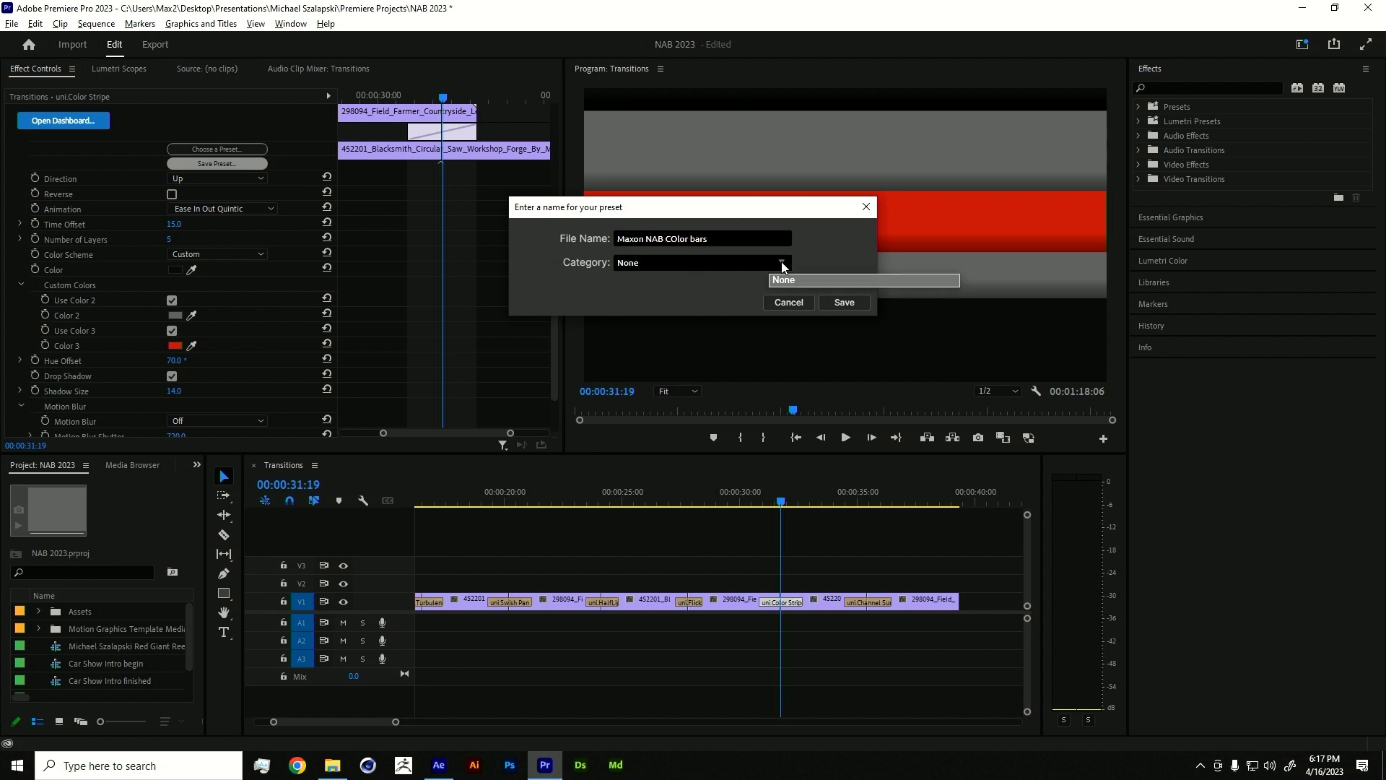
left_click(804, 297)
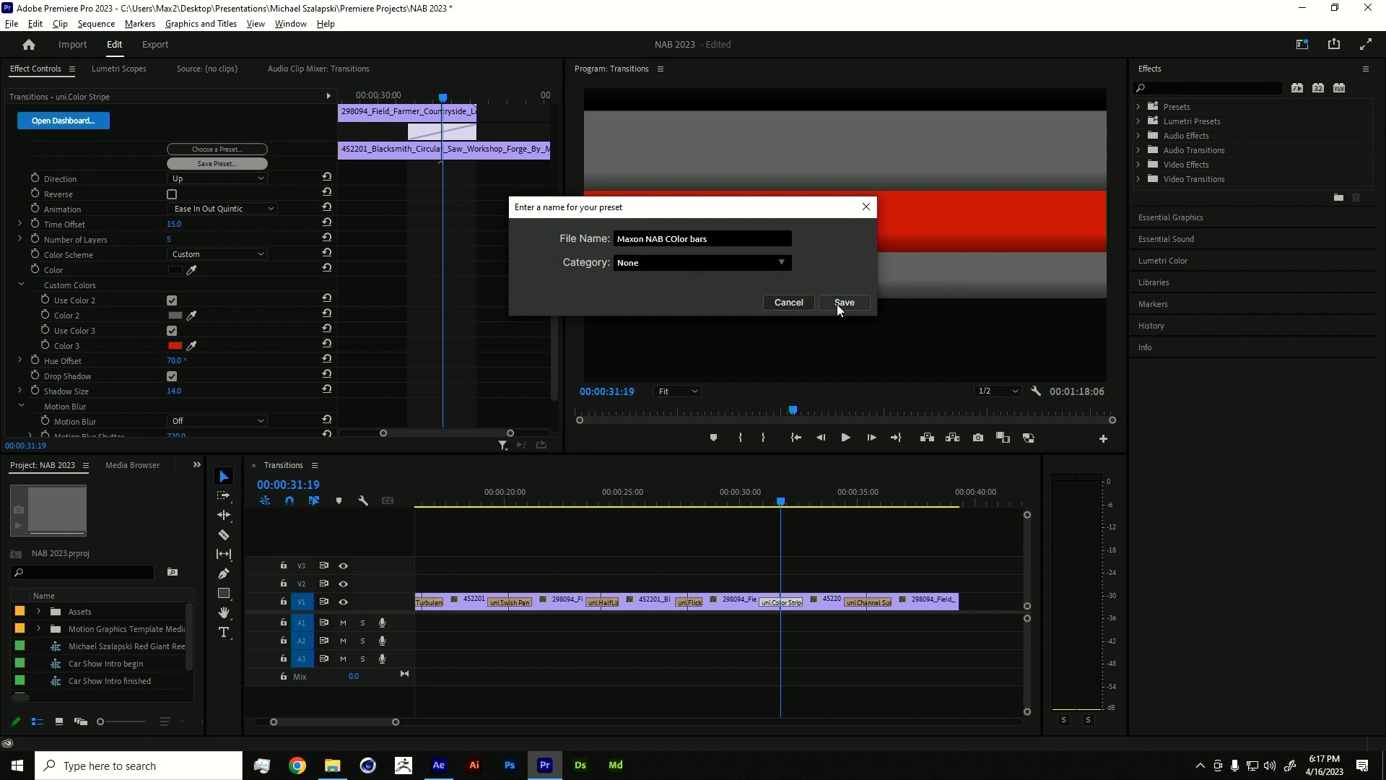
left_click(837, 304)
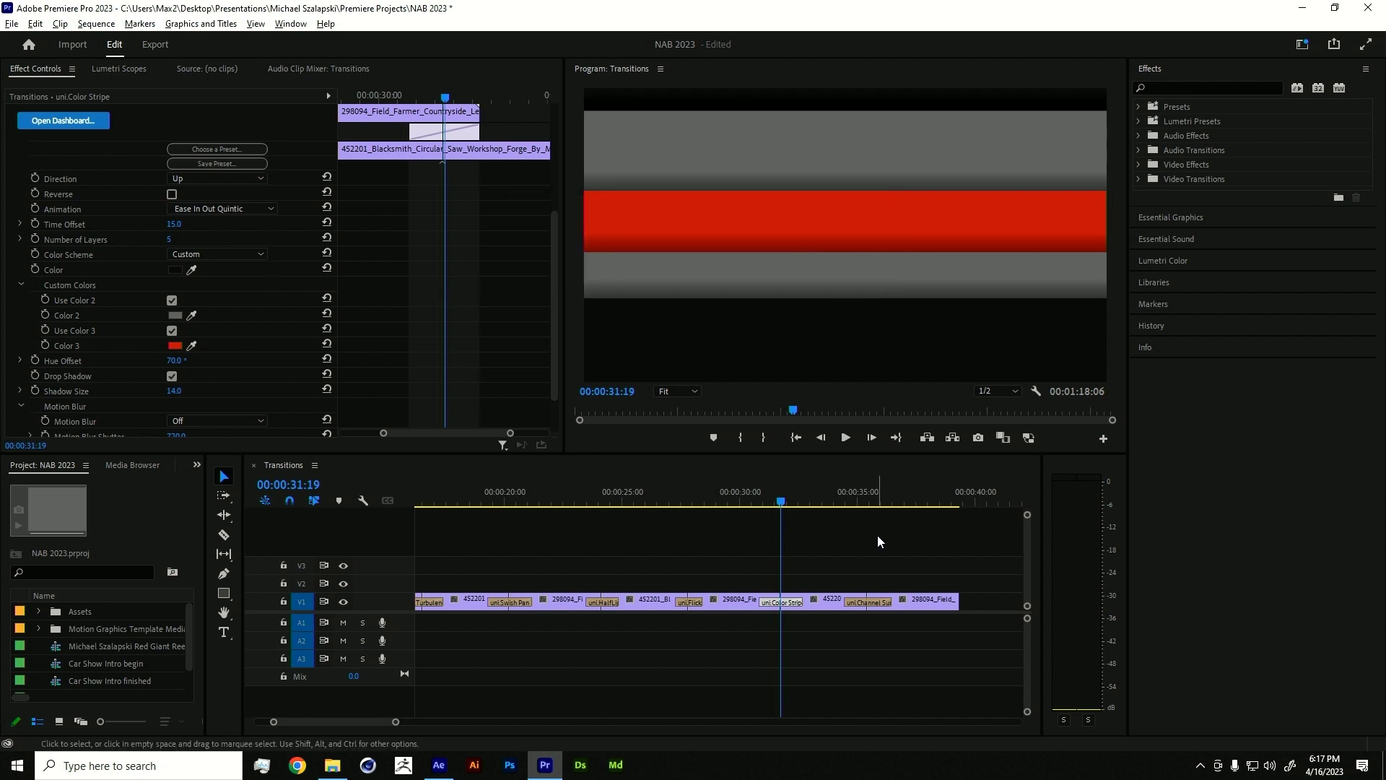
- Replace uni.HalfLight at 00:00:24:04 with uni.Color Stripe from RG Universe Transitions
left_click(869, 602)
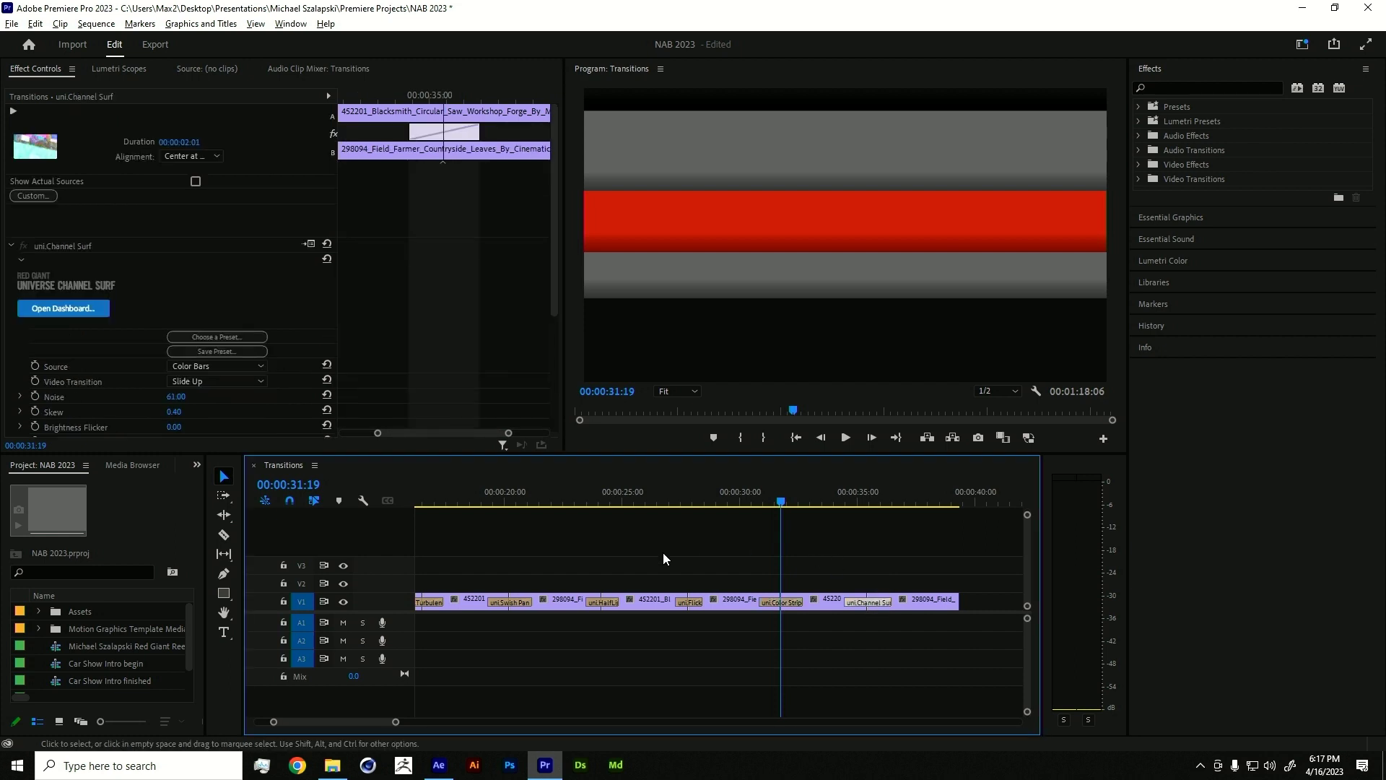
left_click_drag(685, 508, 602, 500)
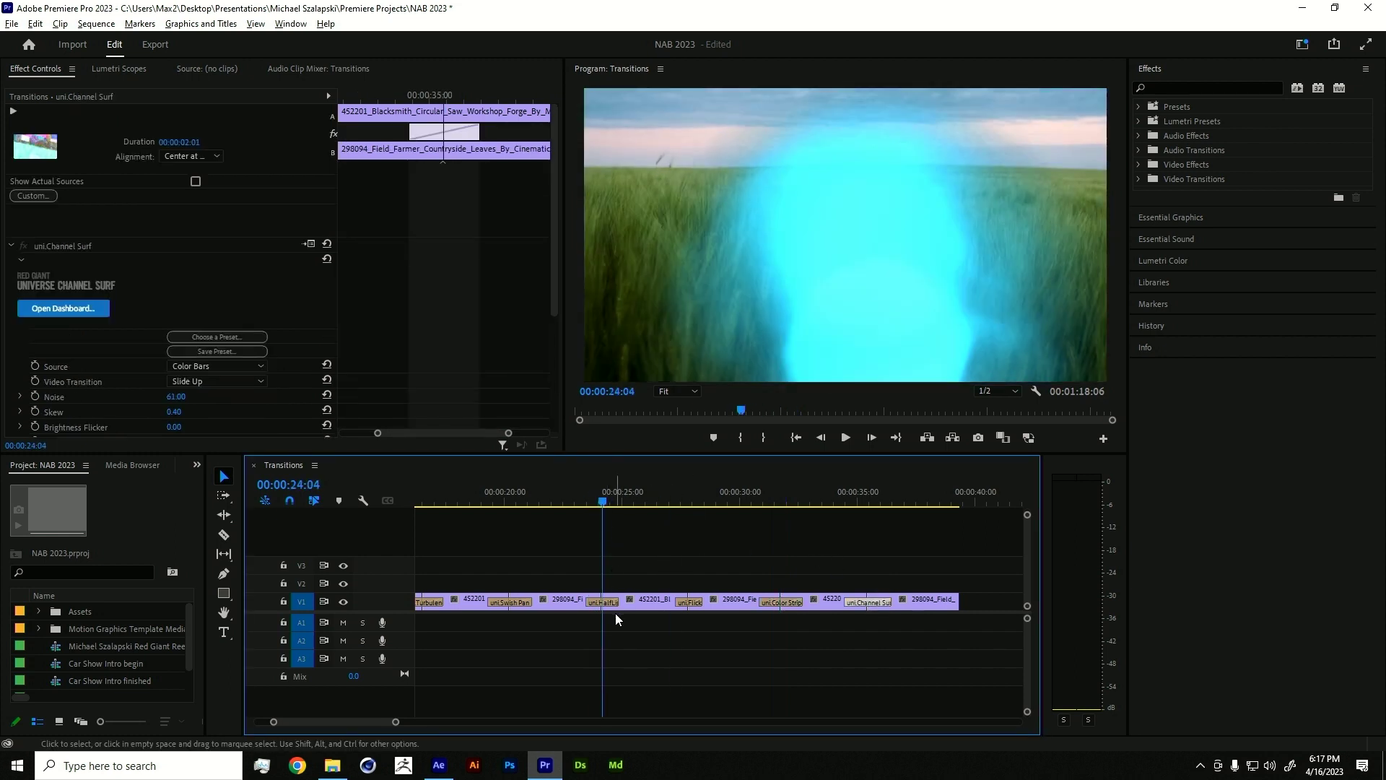
left_click(607, 603)
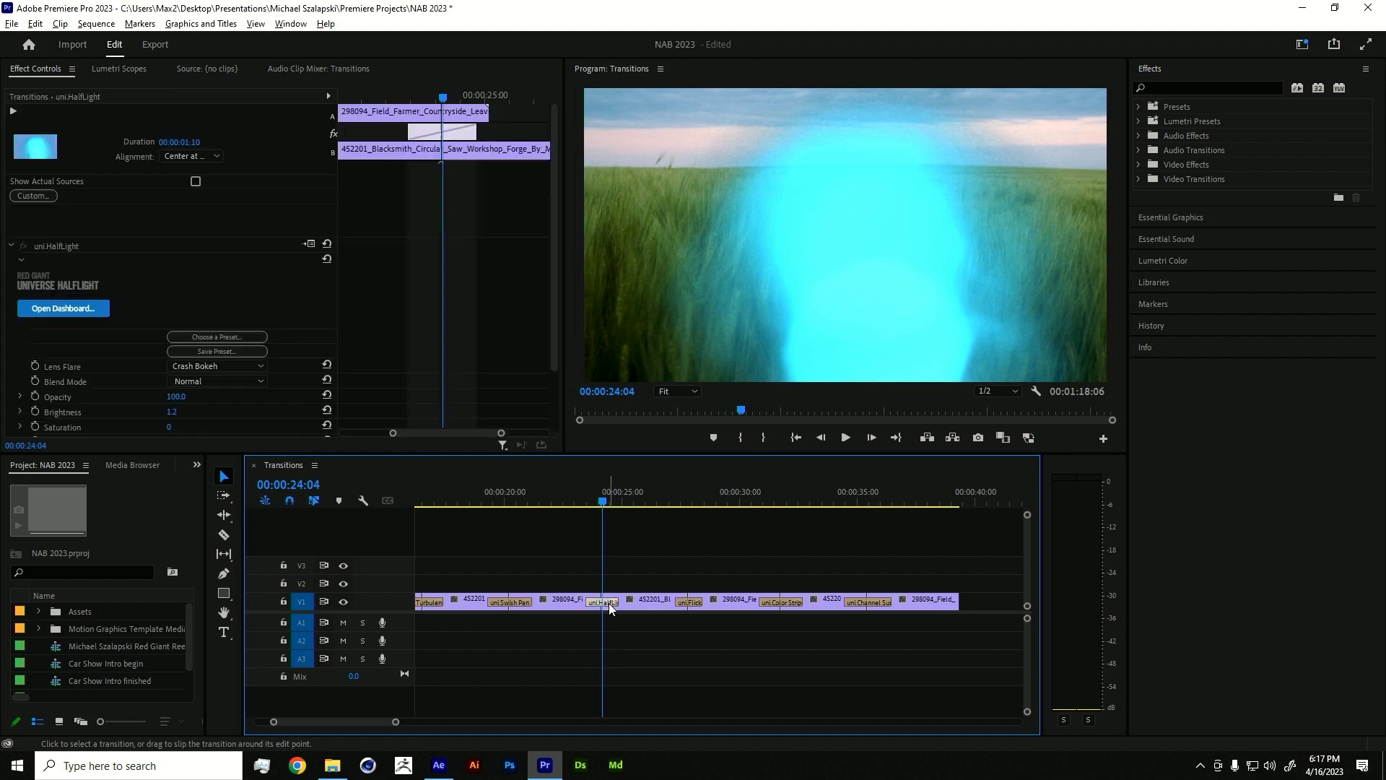
left_click(1138, 179)
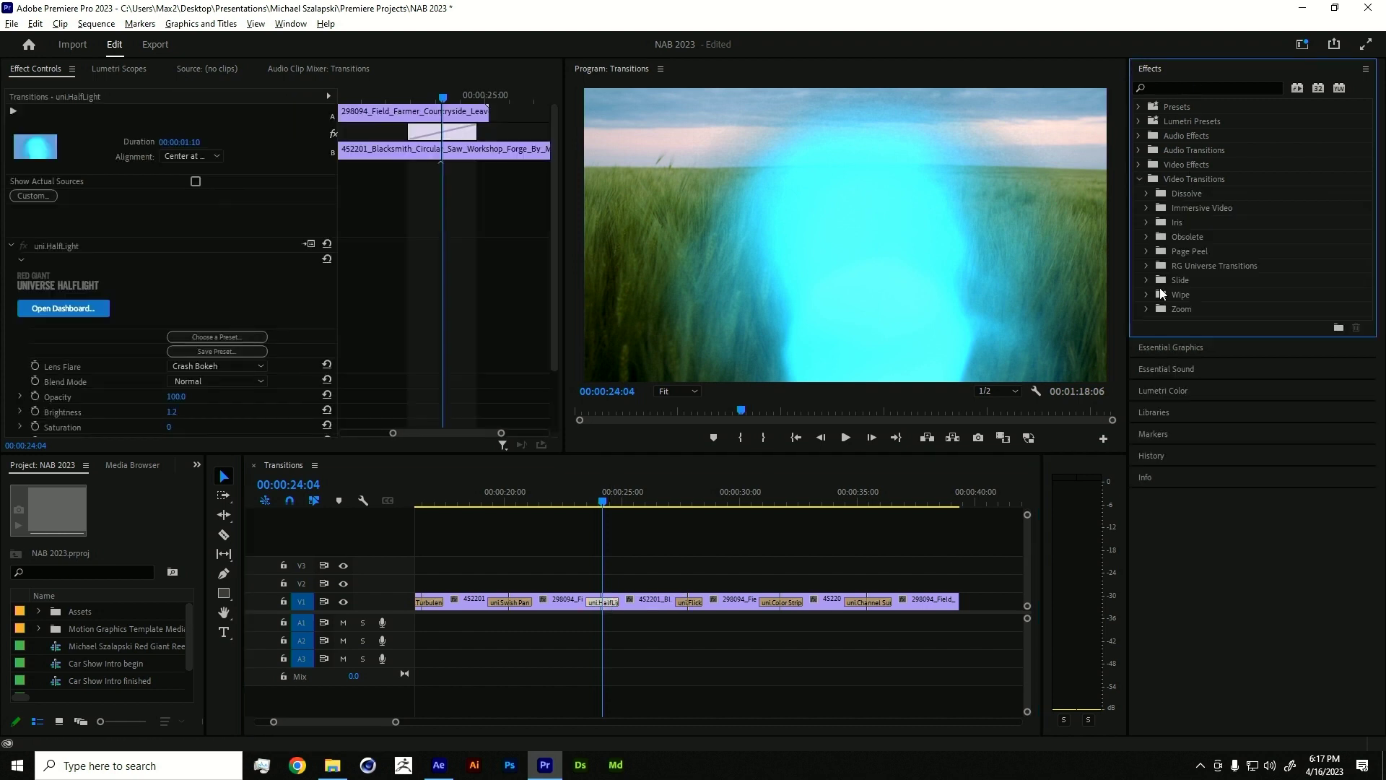
left_click(1146, 265)
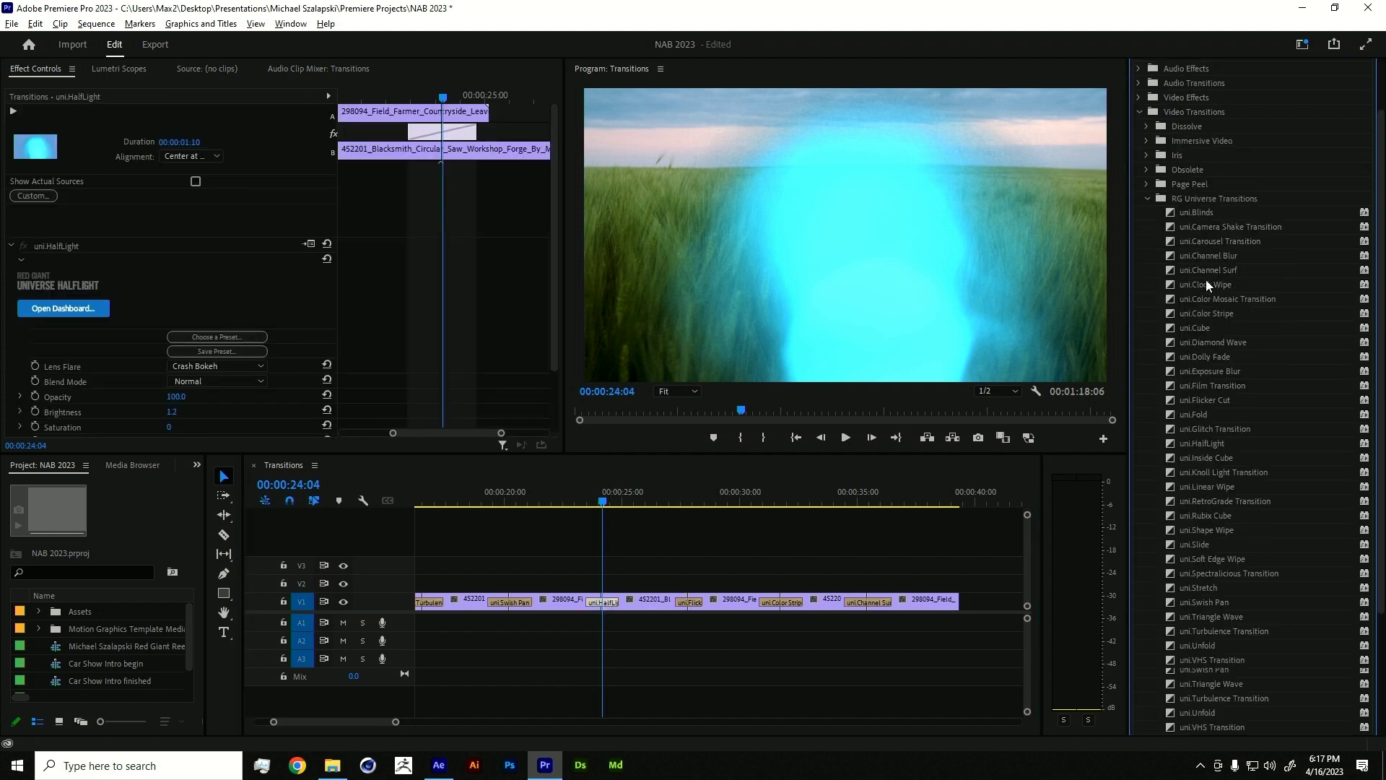
left_click_drag(1212, 313, 603, 604)
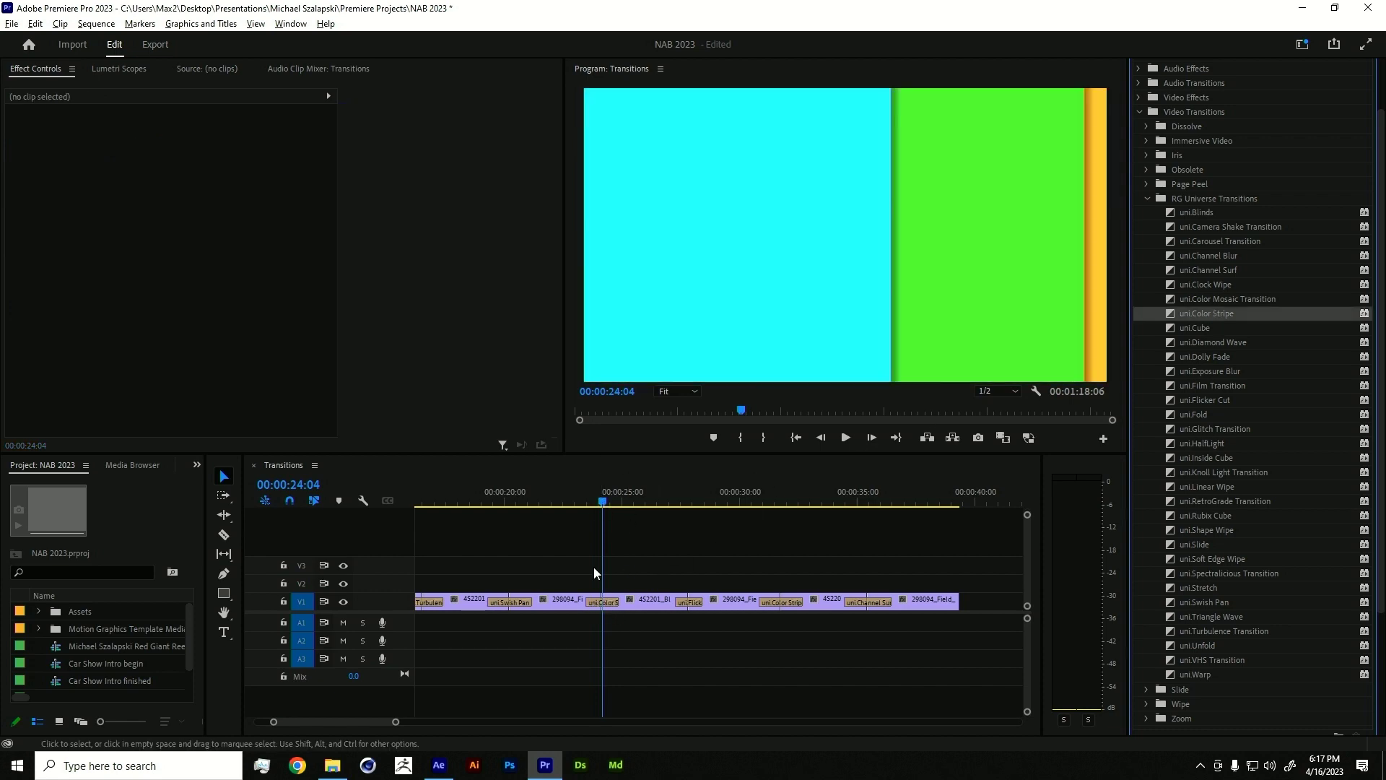
- Apply the Maxon NAB COlor bars user preset to the new uni.Color Stripe transition
left_click(604, 602)
left_click(241, 336)
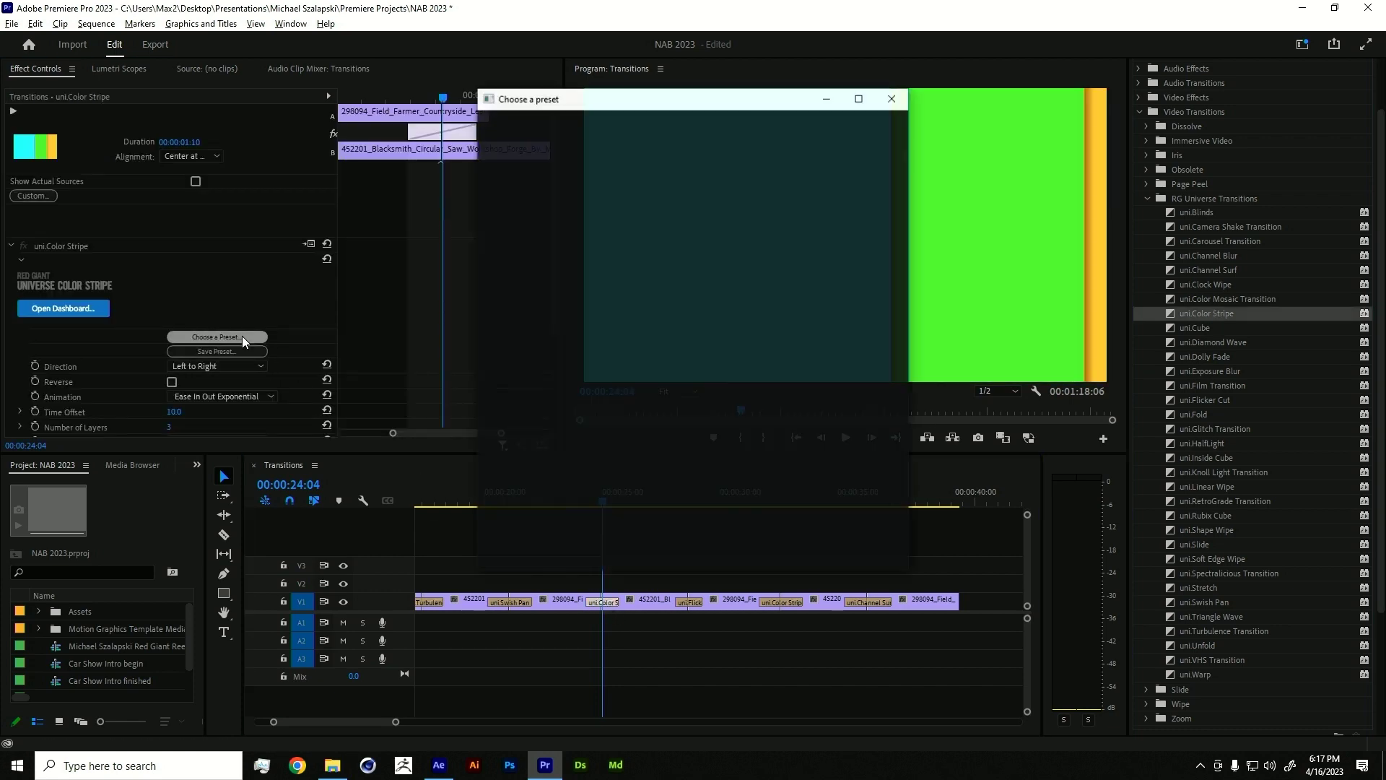
scroll(725, 431, "down", 5)
scroll(724, 431, "down", 1)
left_click(519, 504)
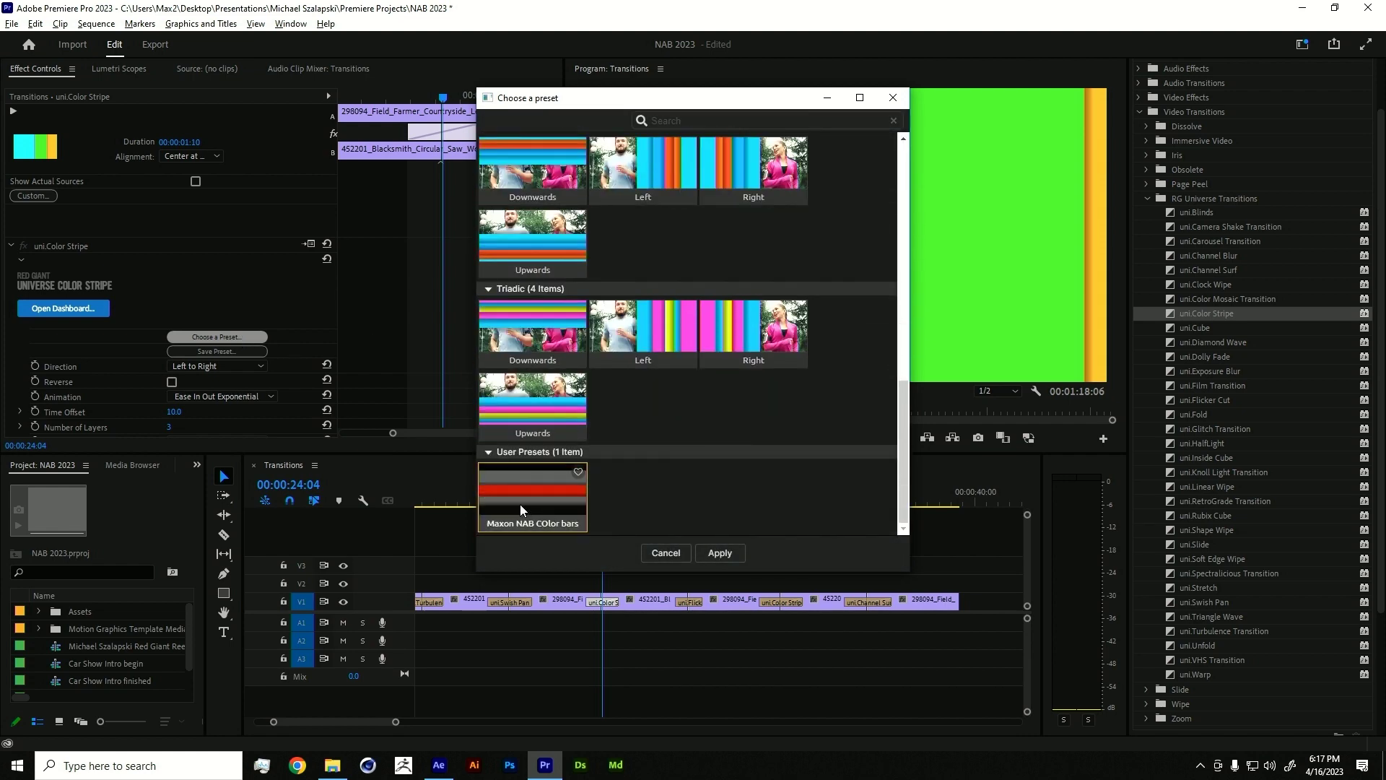
left_click(720, 553)
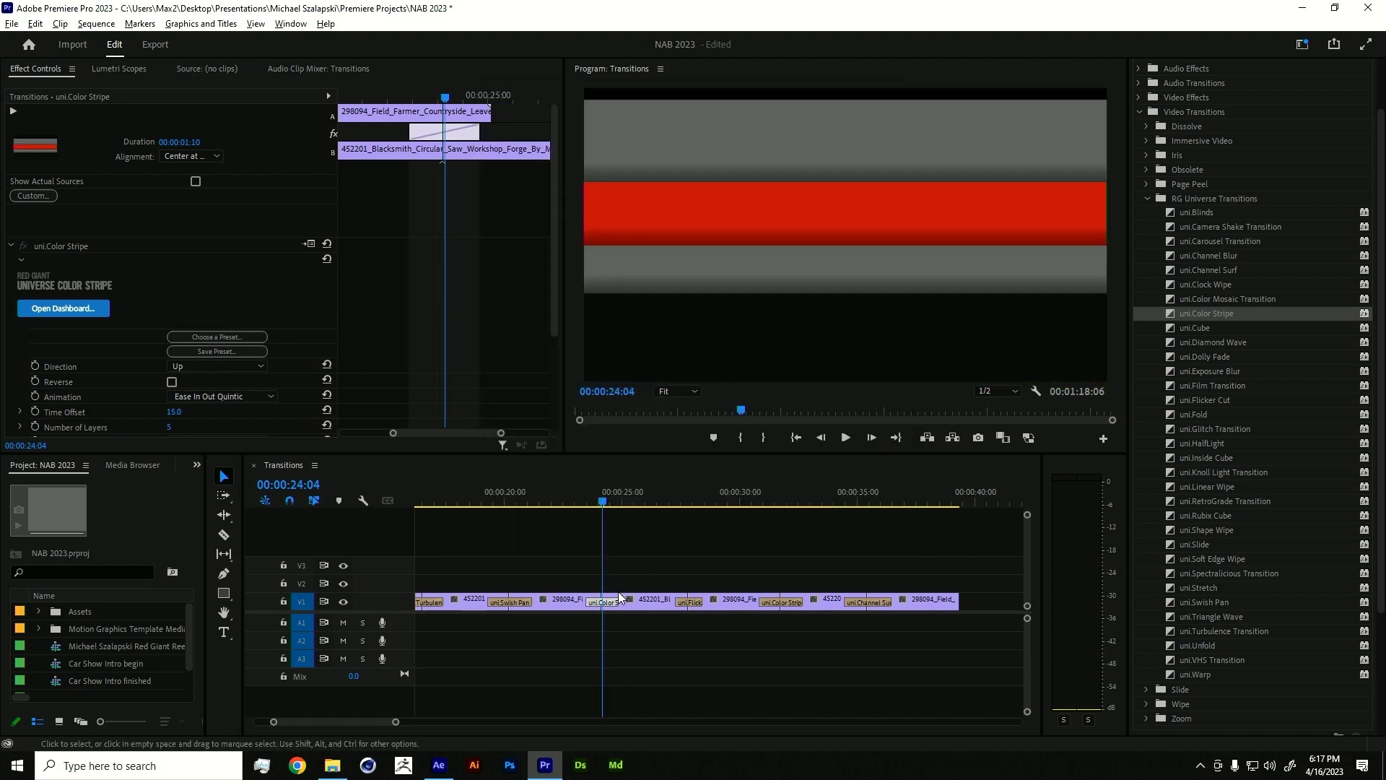
left_click_drag(576, 498, 870, 488)
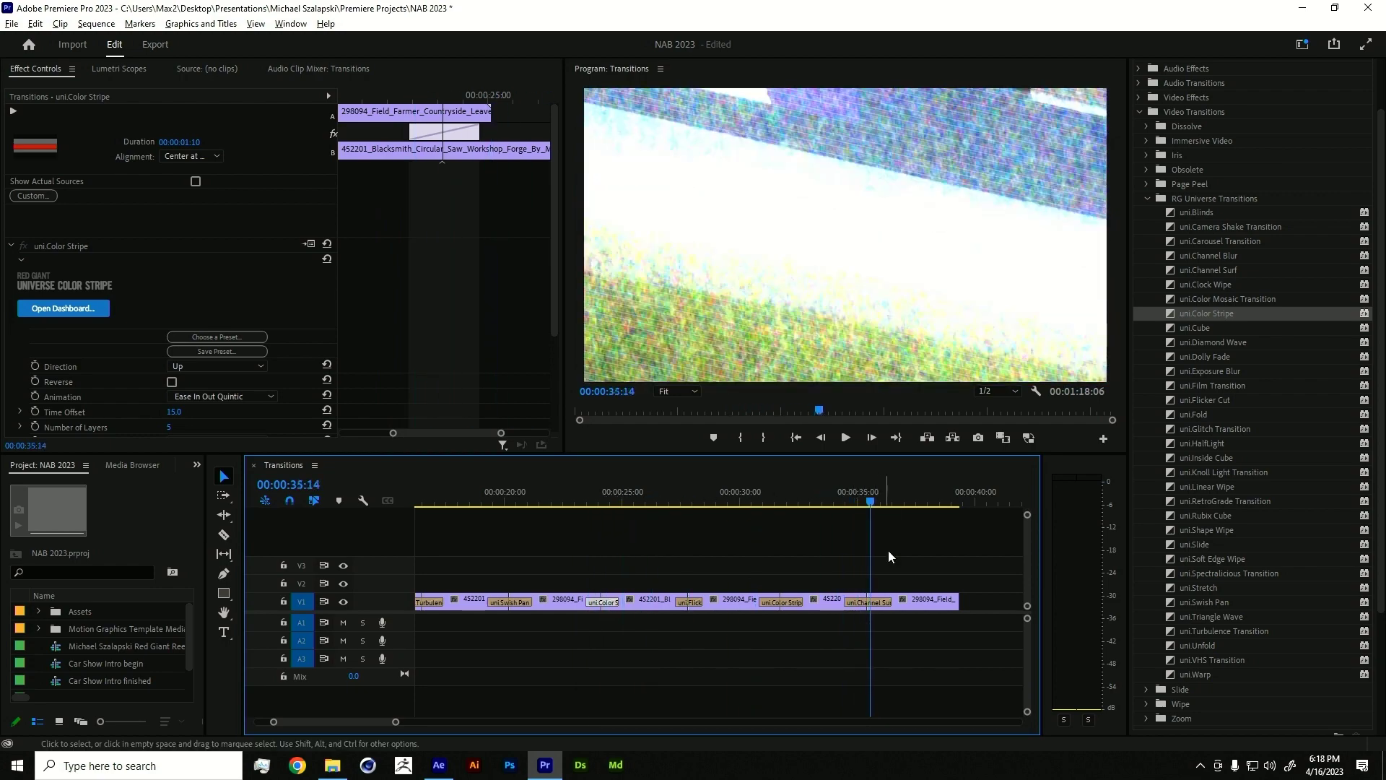
left_click(875, 603)
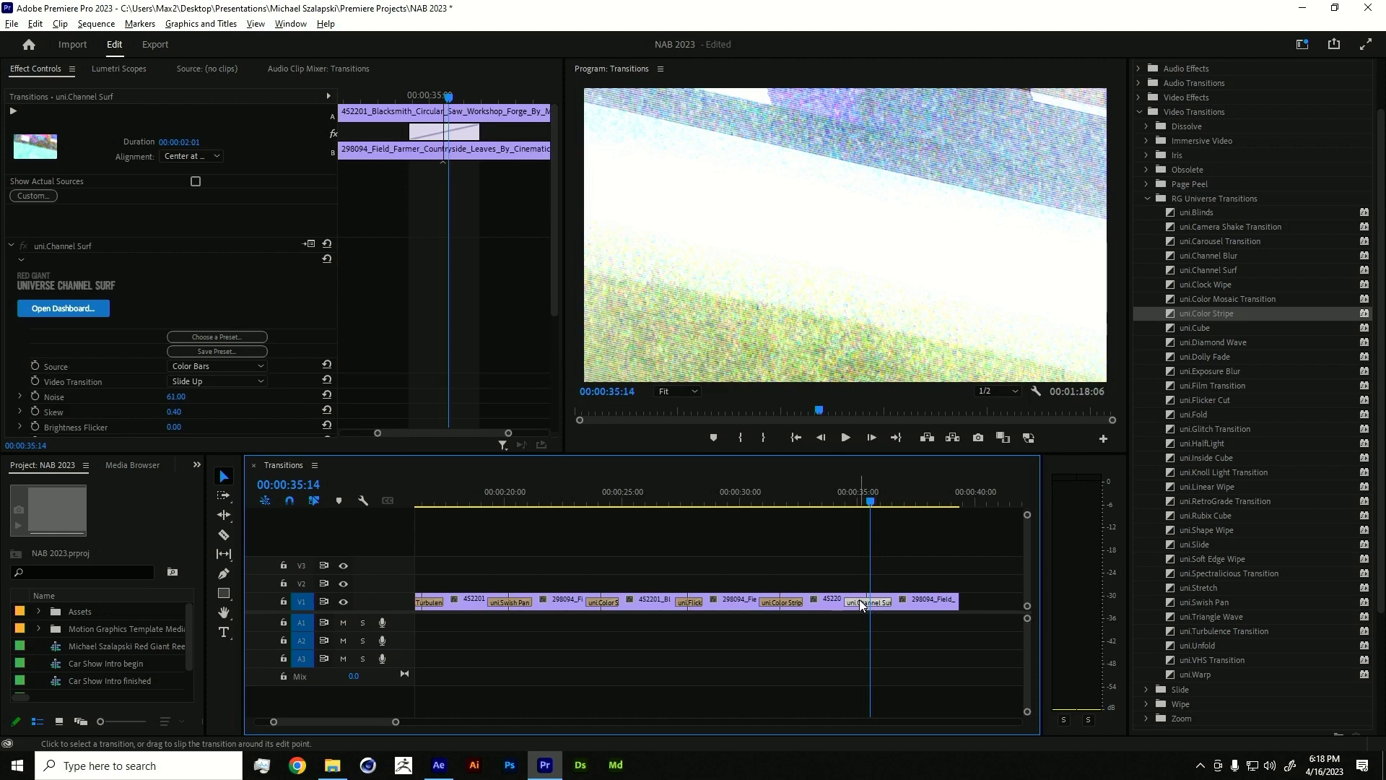
left_click(833, 493)
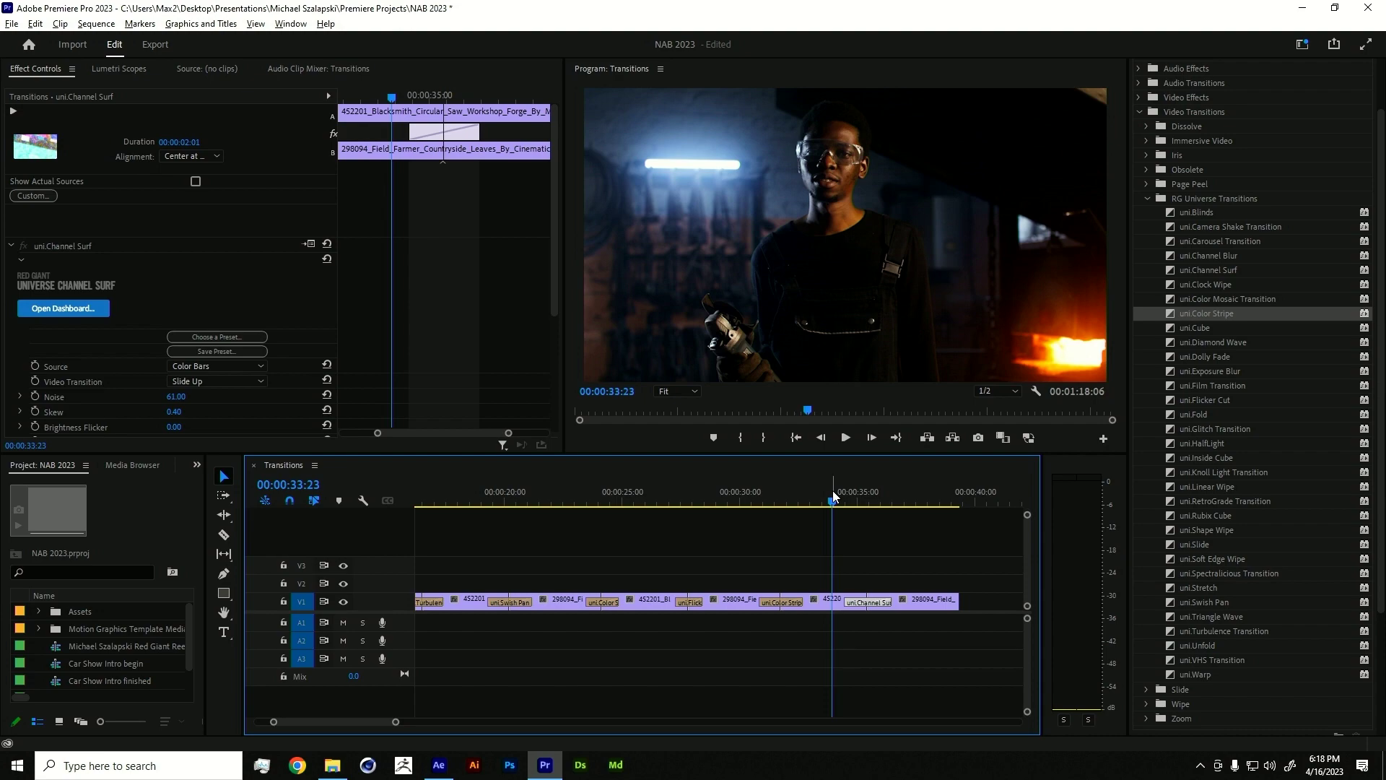
key("space")
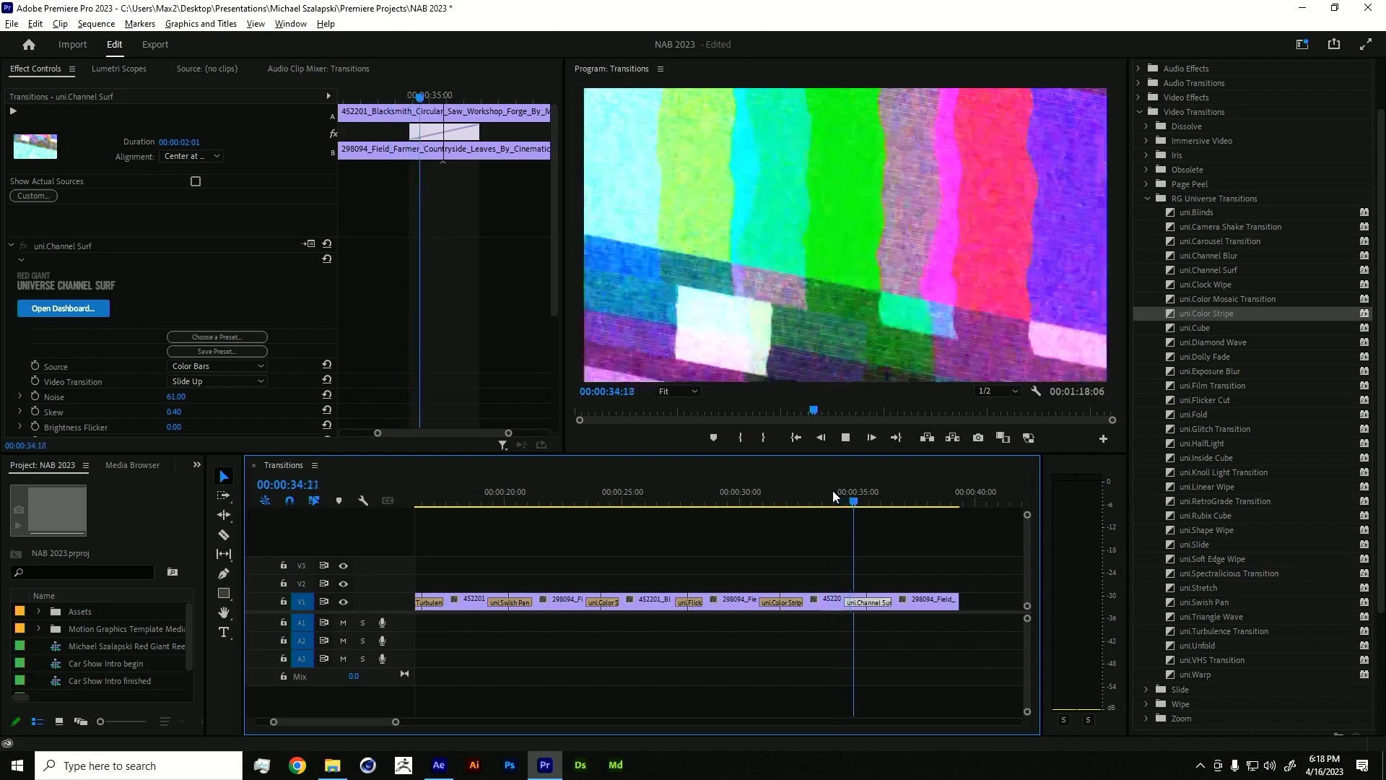
key("space")
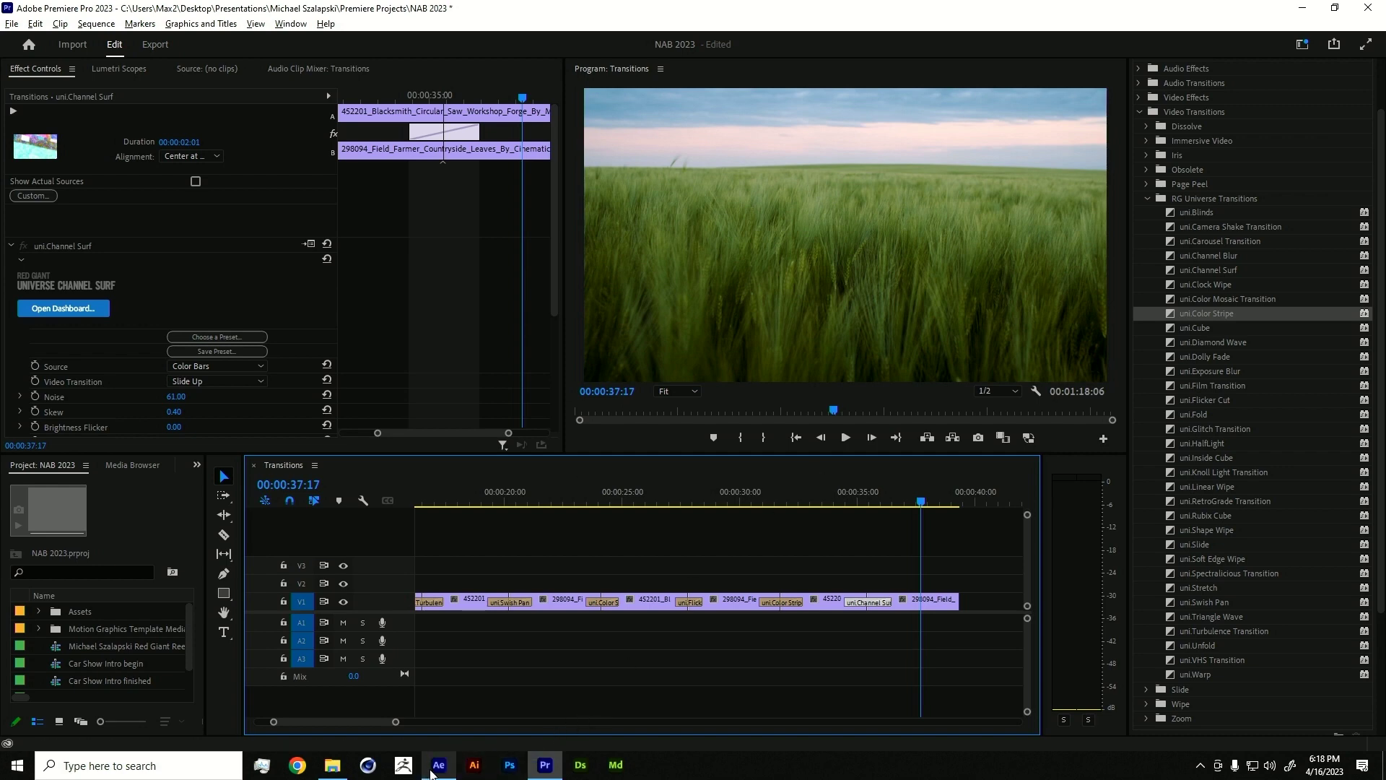
mouse_move(435, 772)
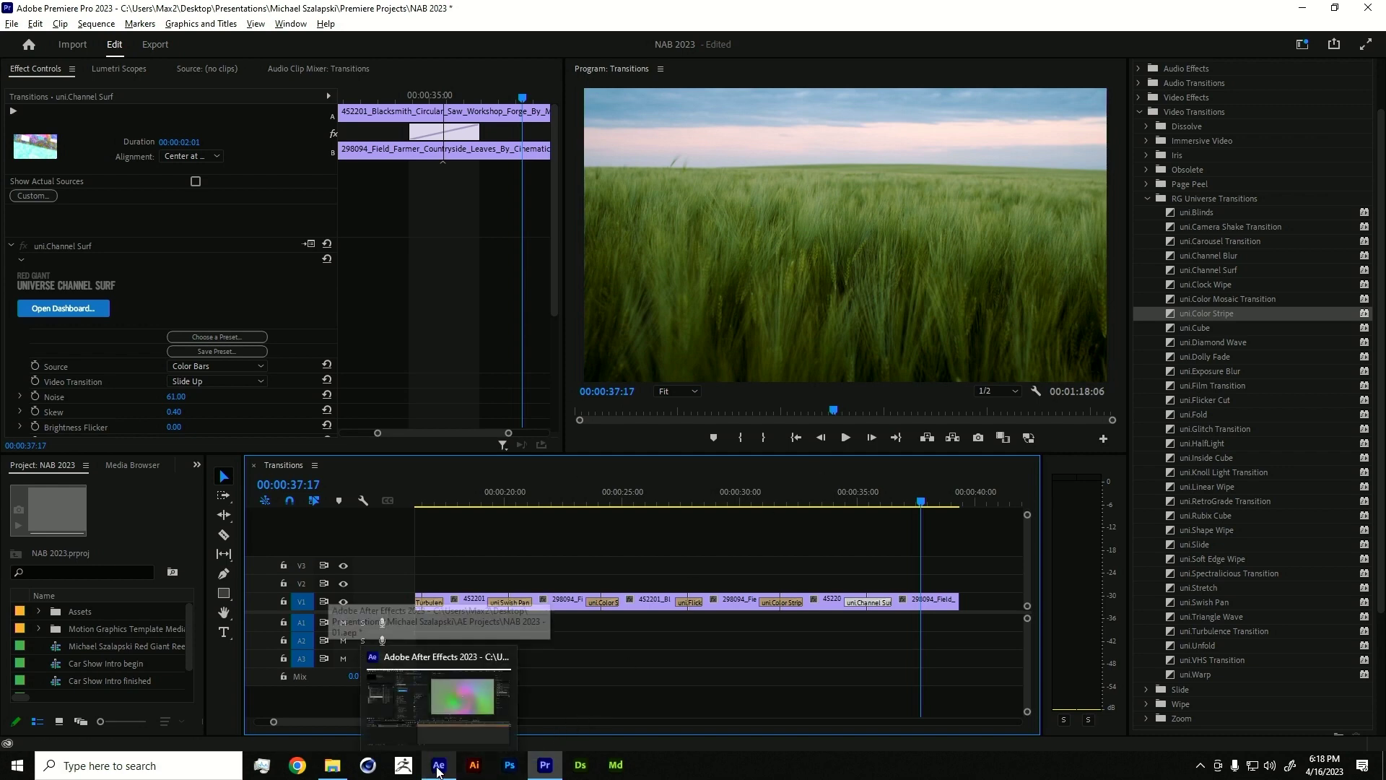
- In After Effects, set Adjustment Layer 1's opacity to 50%, then restore it to 100%
left_click(438, 771)
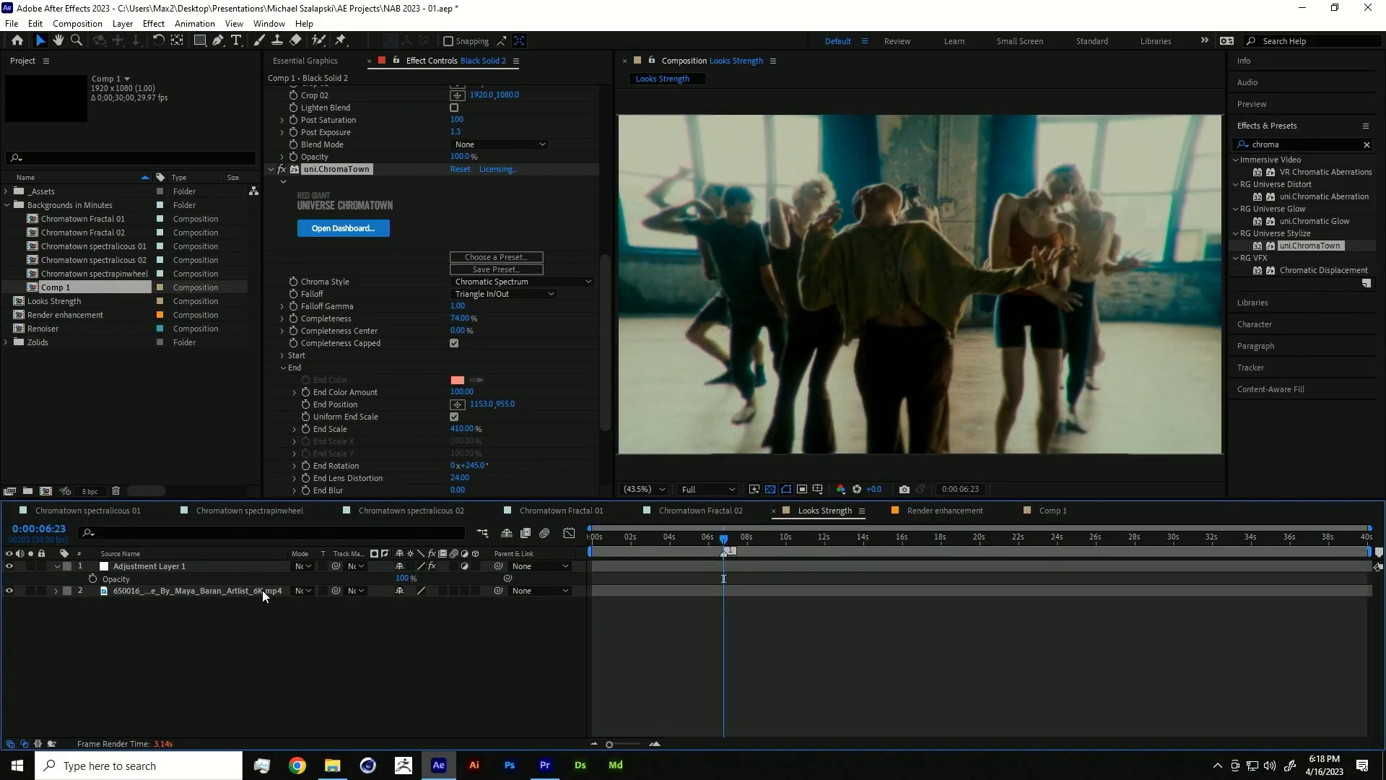
left_click(168, 566)
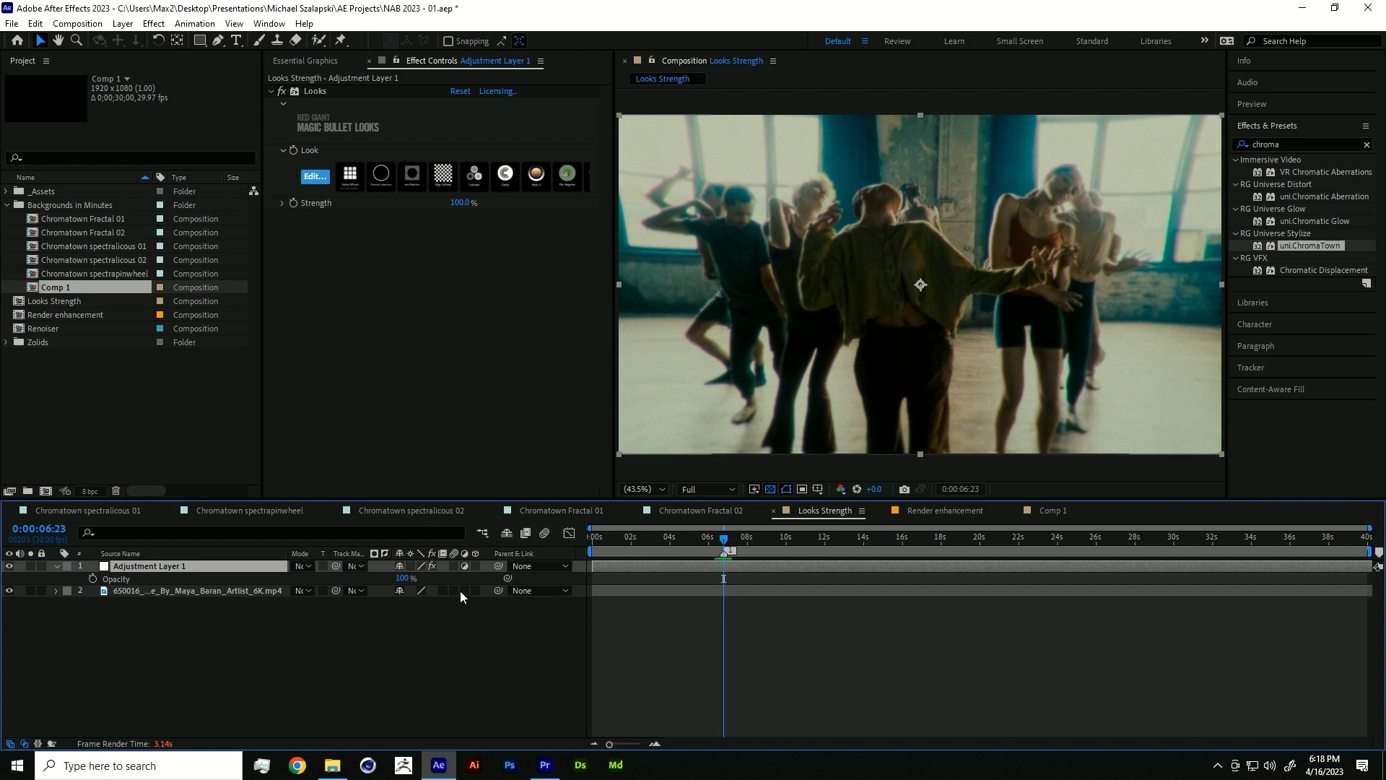
left_click(403, 579)
type("50")
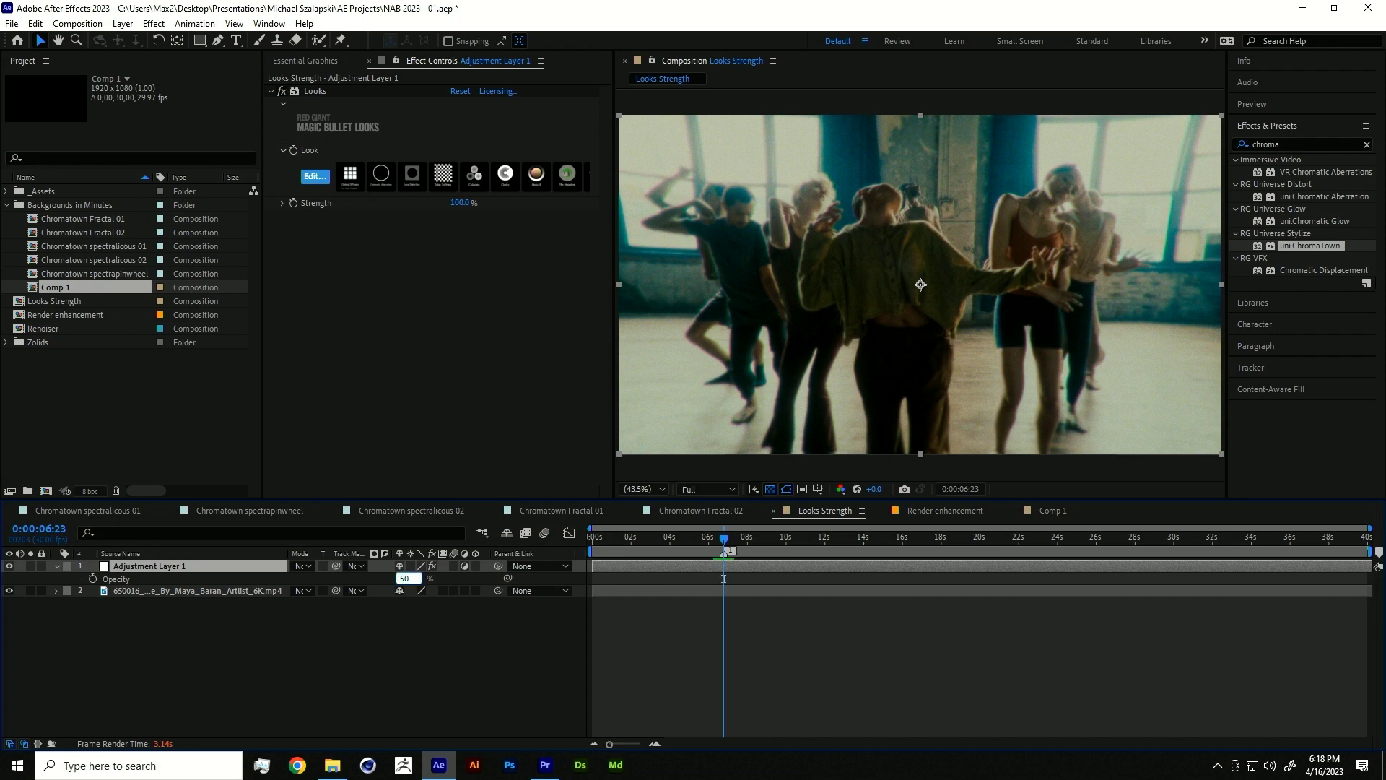
key("Return")
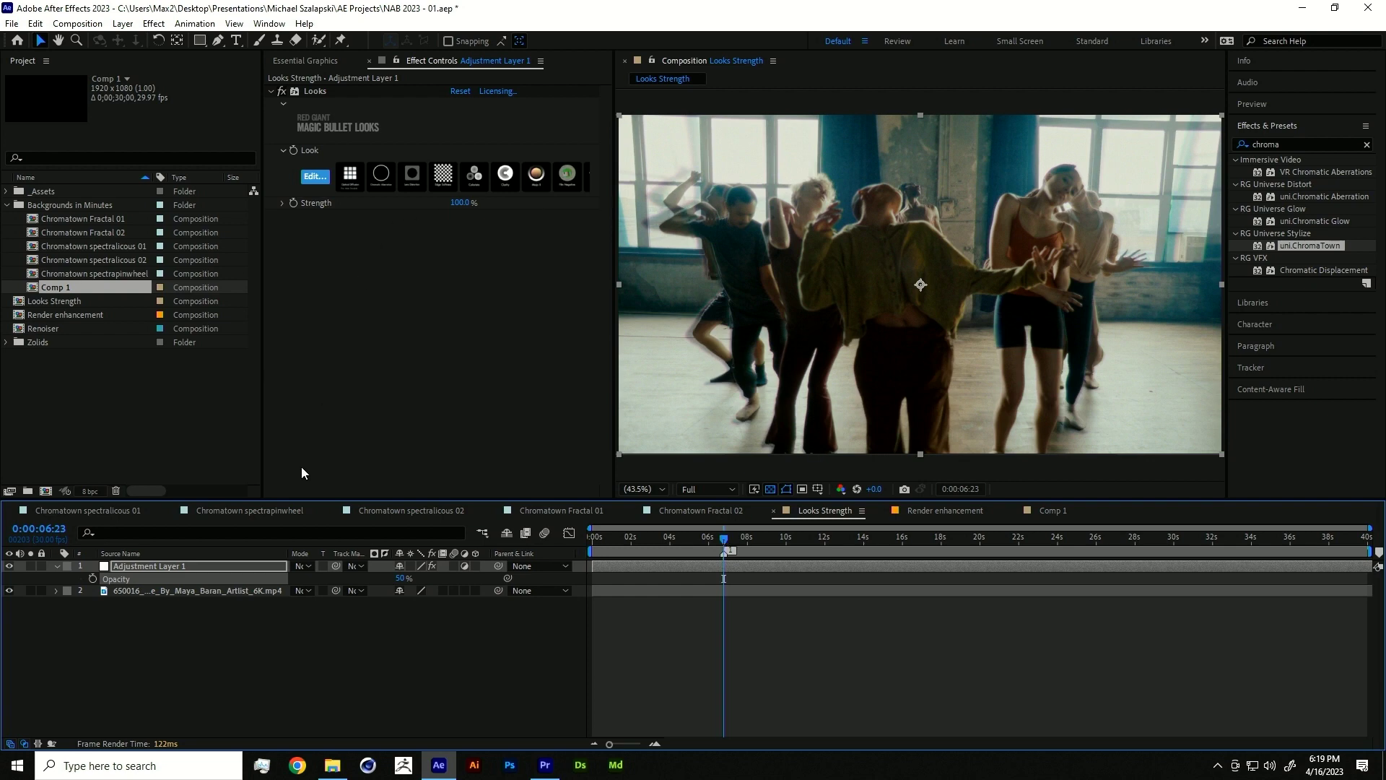
left_click_drag(401, 578, 417, 577)
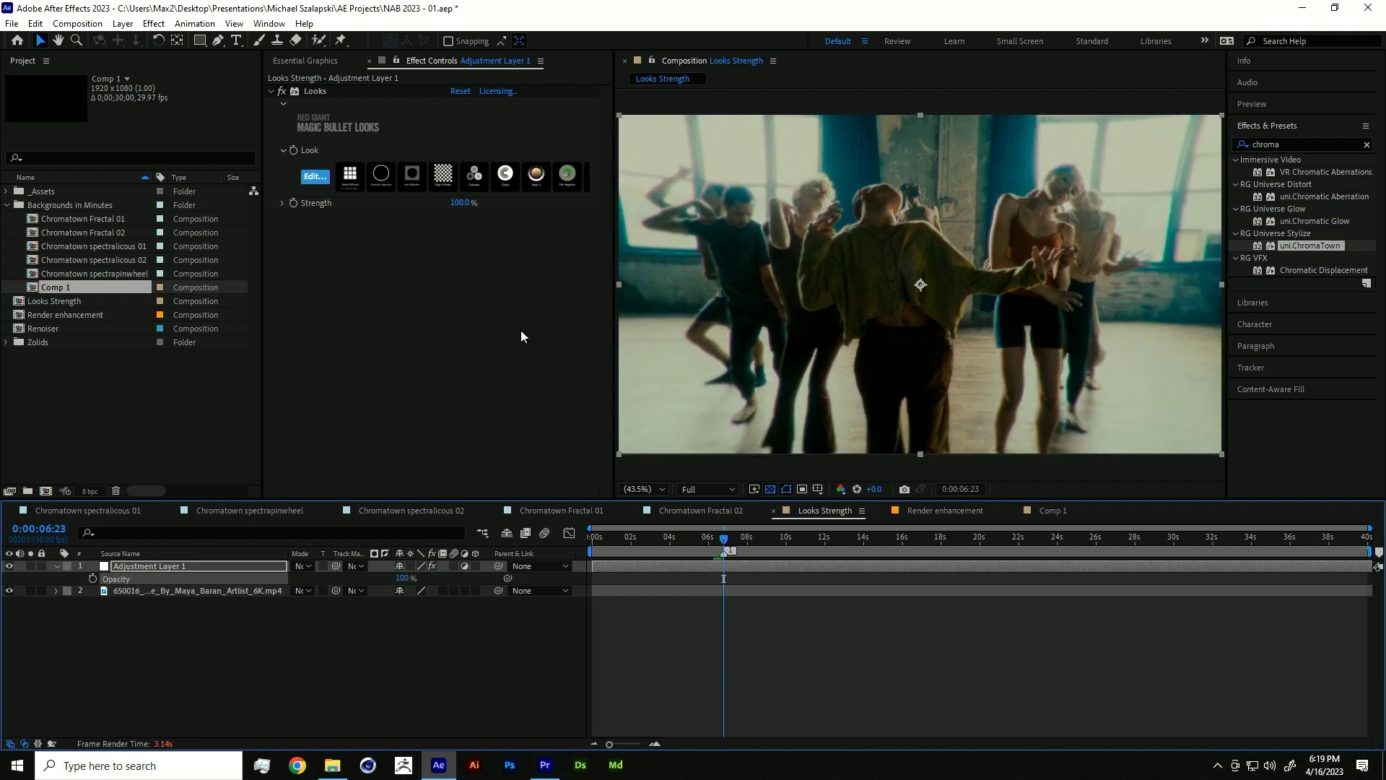
- Try Looks Strength values of 65% and 51% before raising it again
left_click_drag(462, 205, 525, 212)
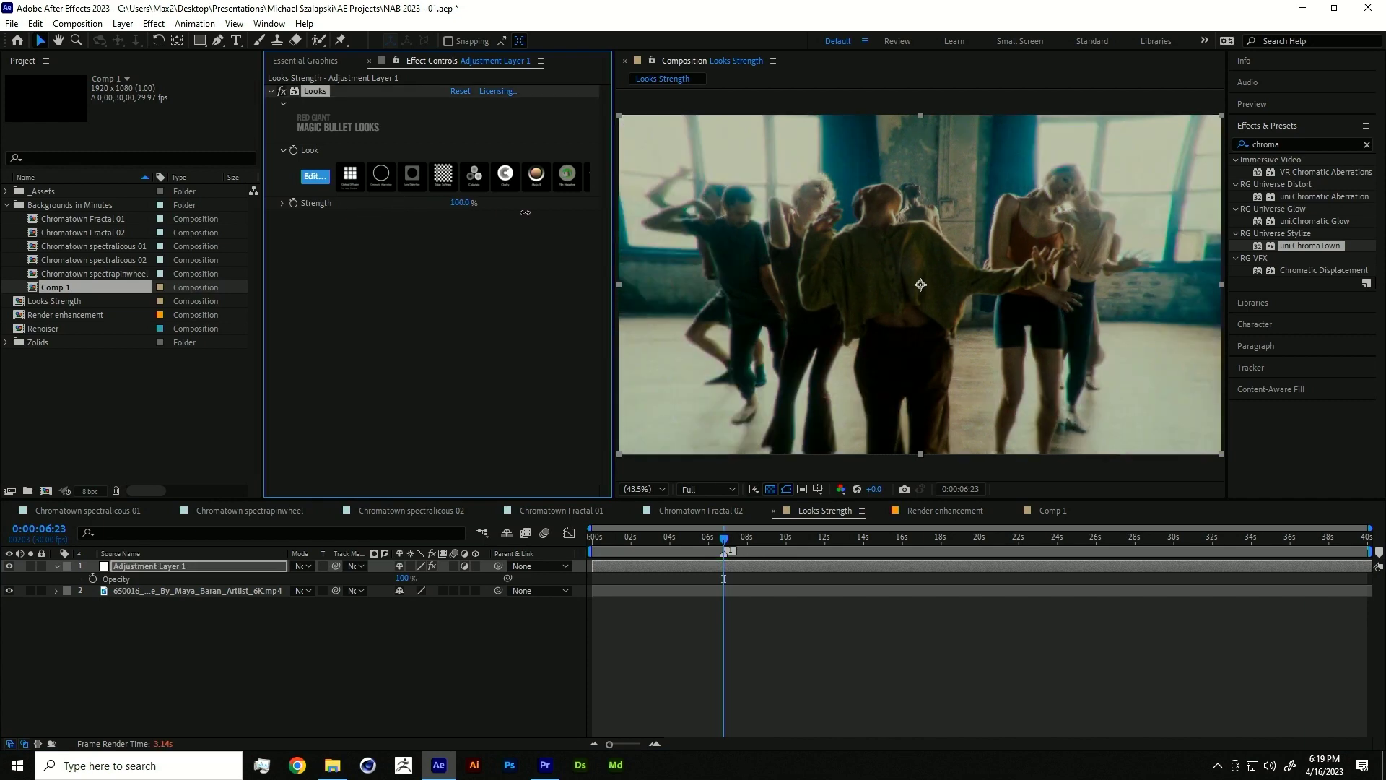
left_click(460, 202)
type("51")
key("Return")
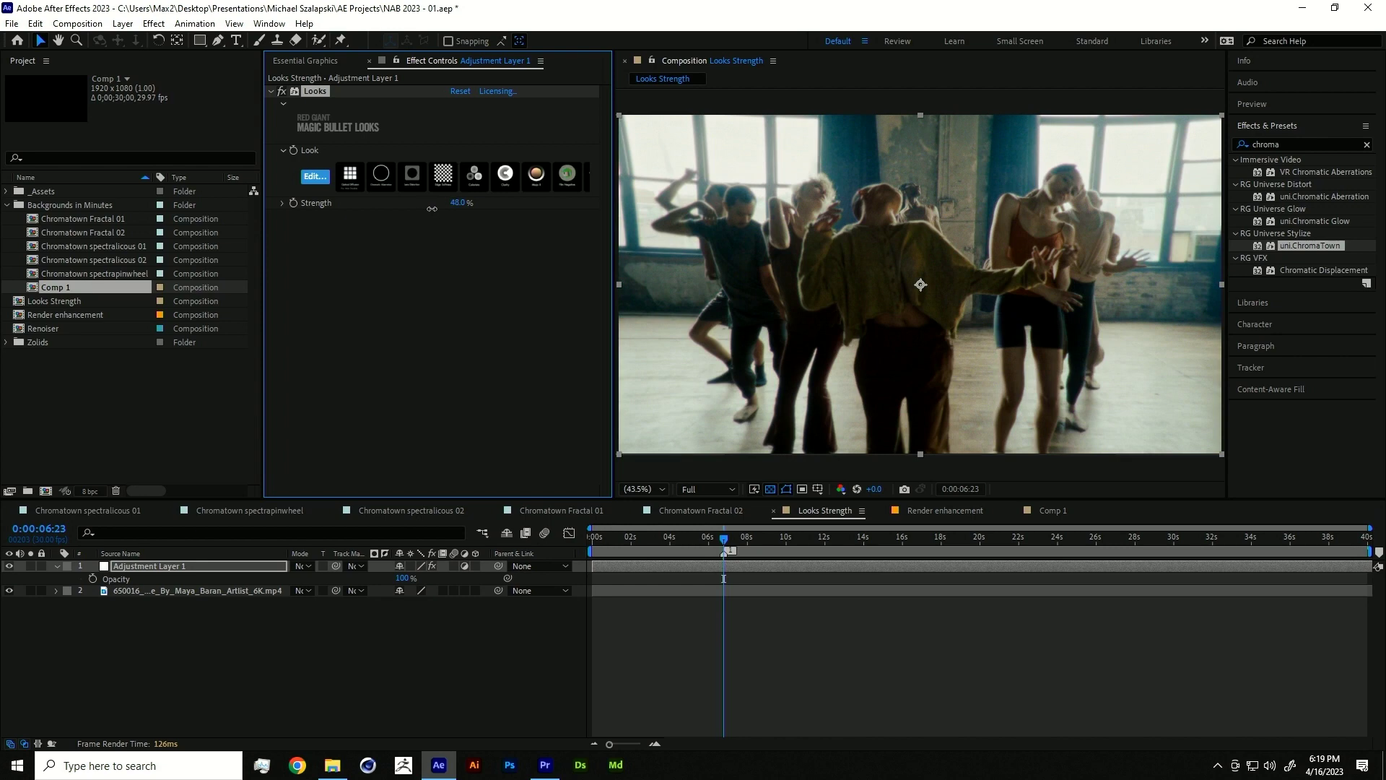
left_click_drag(435, 209, 480, 209)
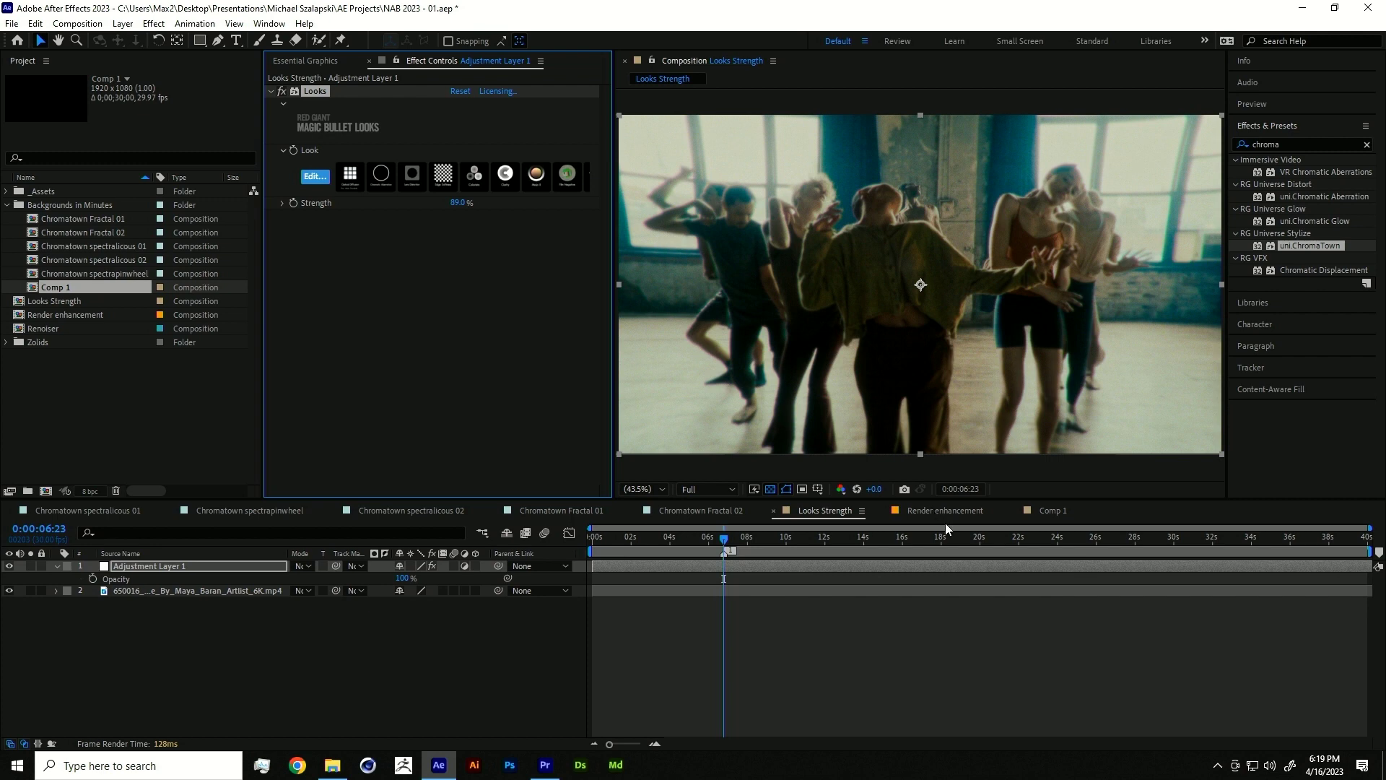
- Switch to the Render enhancement composition and fit the whole frame in the viewer
left_click(942, 511)
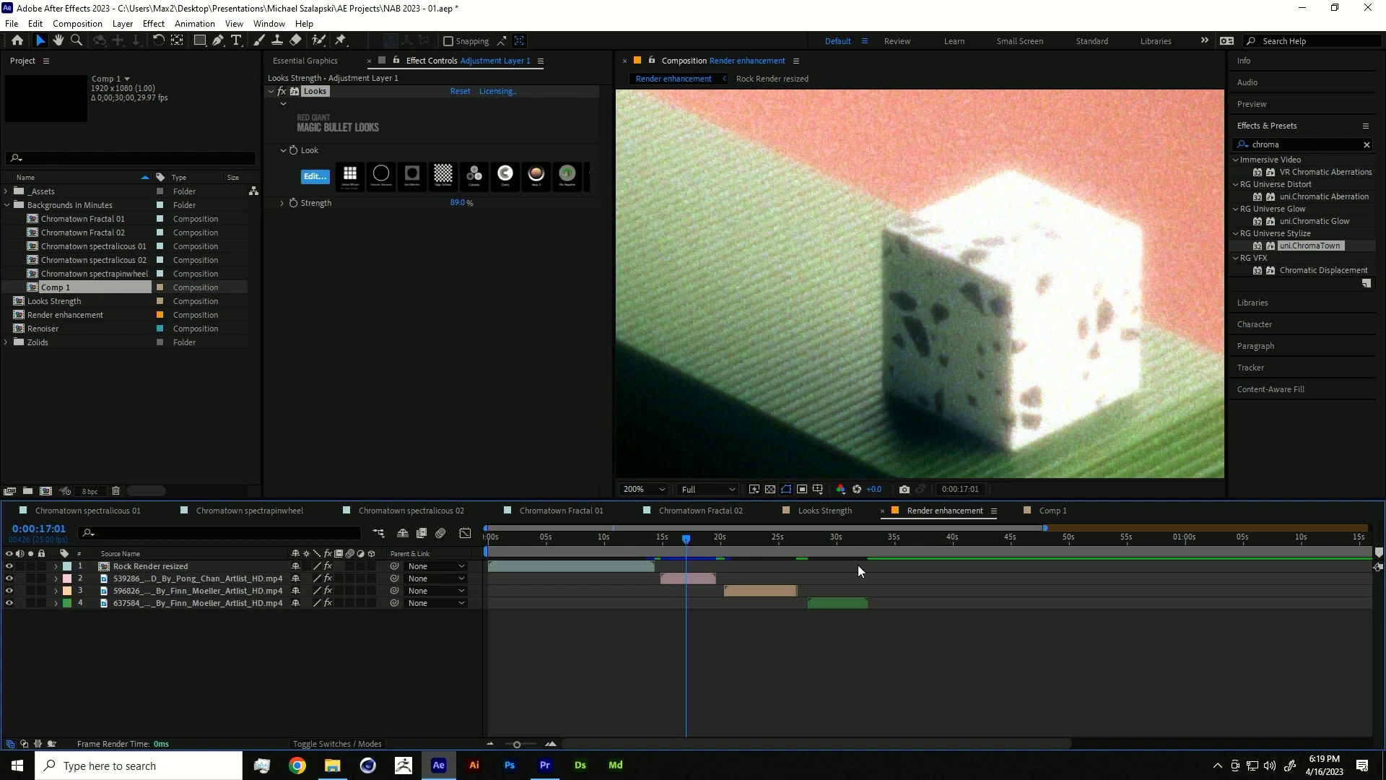
left_click(636, 489)
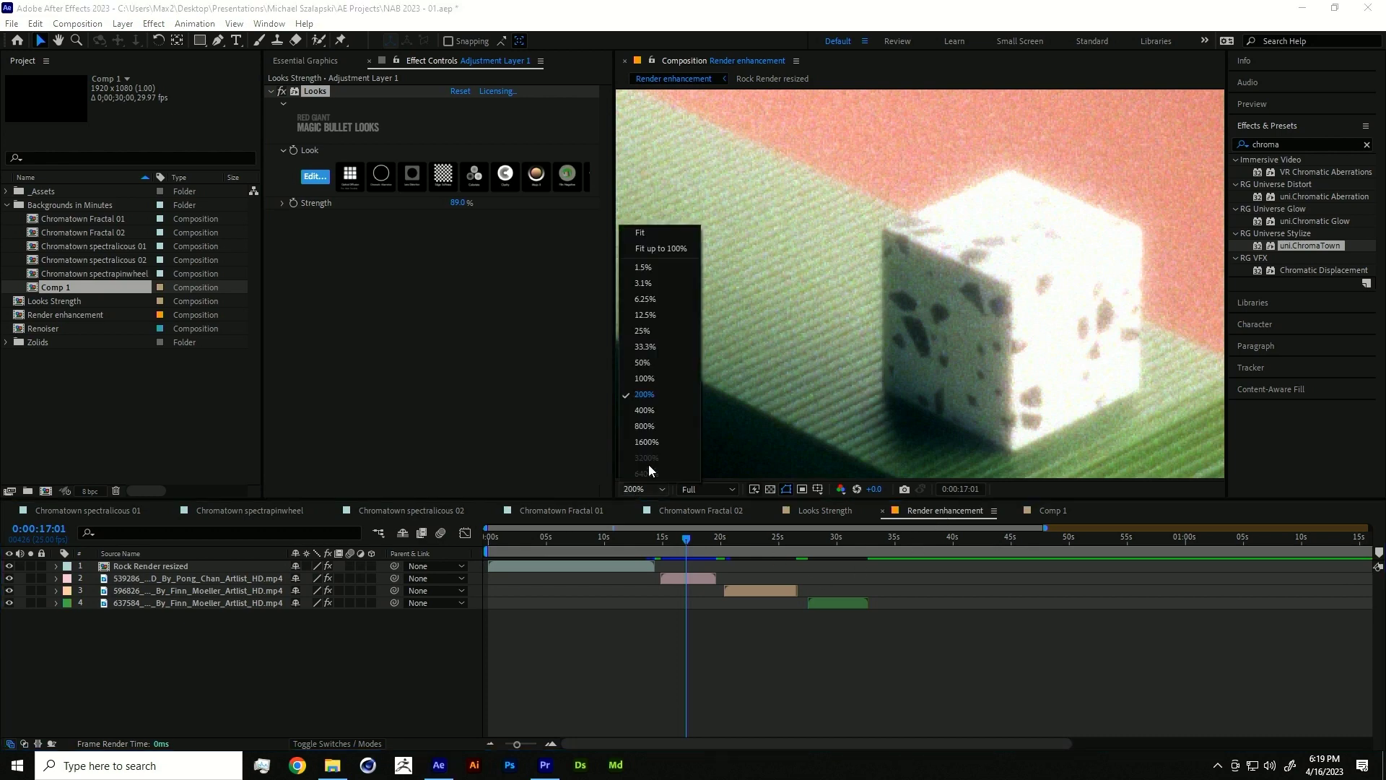
left_click(668, 255)
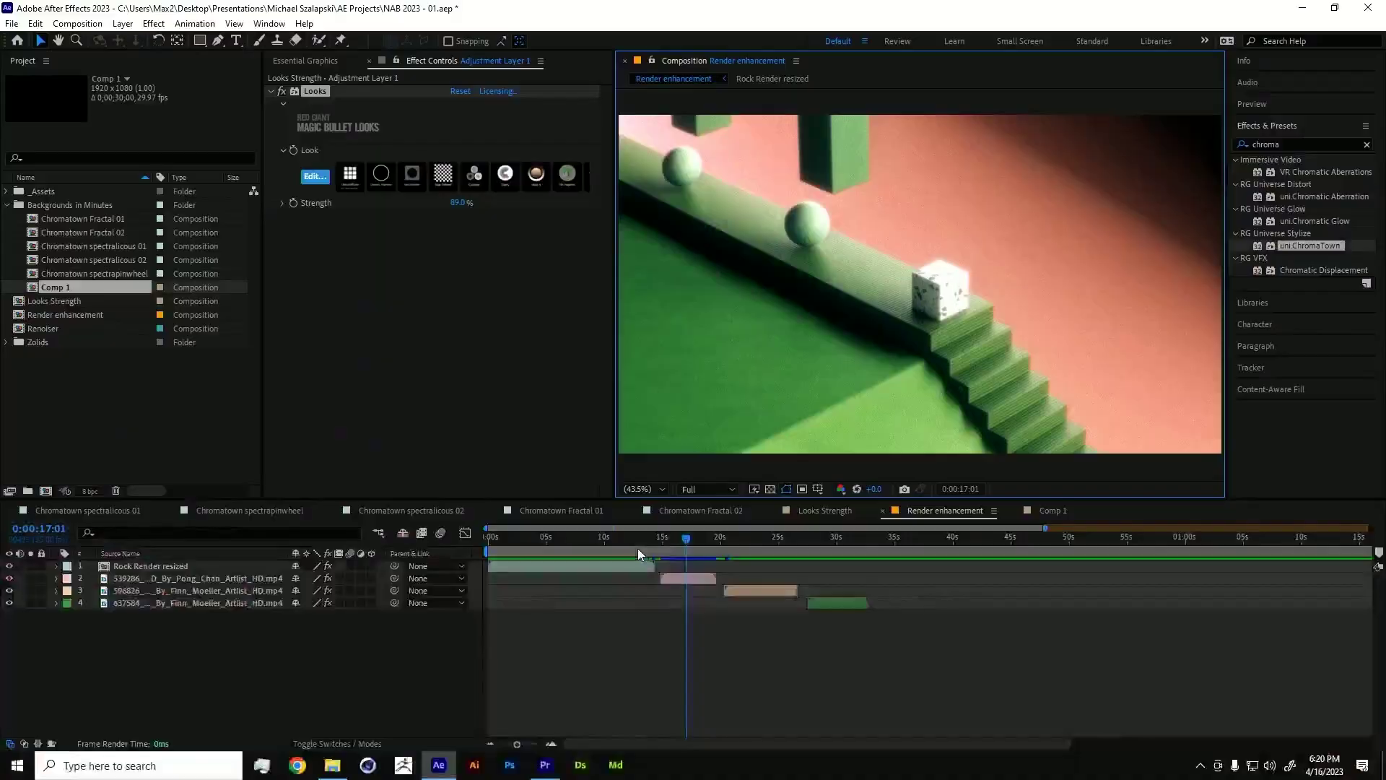
- Toggle the second layer's Looks grade off and on, then edit it in Magic Bullet Looks
left_click(227, 583)
left_click(286, 93)
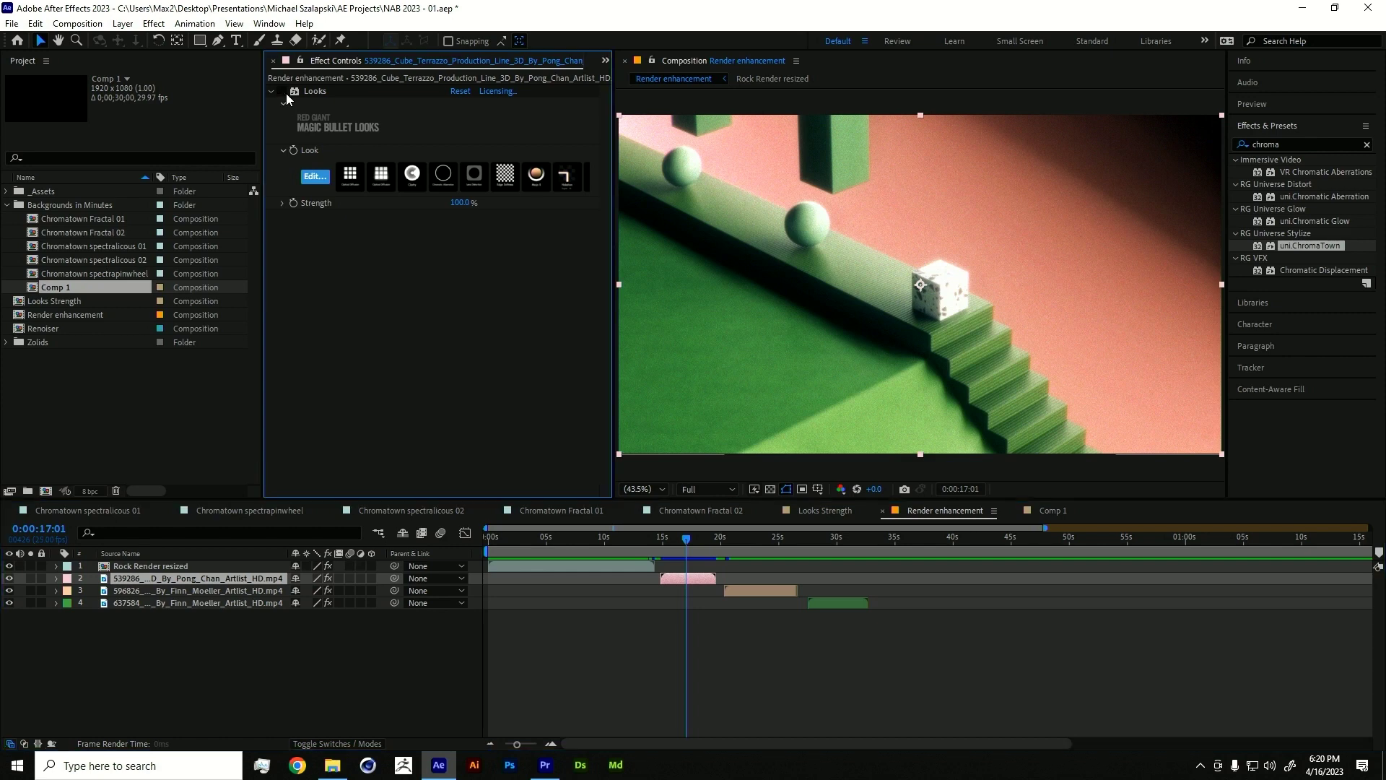
mouse_move(676, 536)
left_mouse_down()
mouse_move(662, 536)
mouse_move(680, 537)
left_mouse_up()
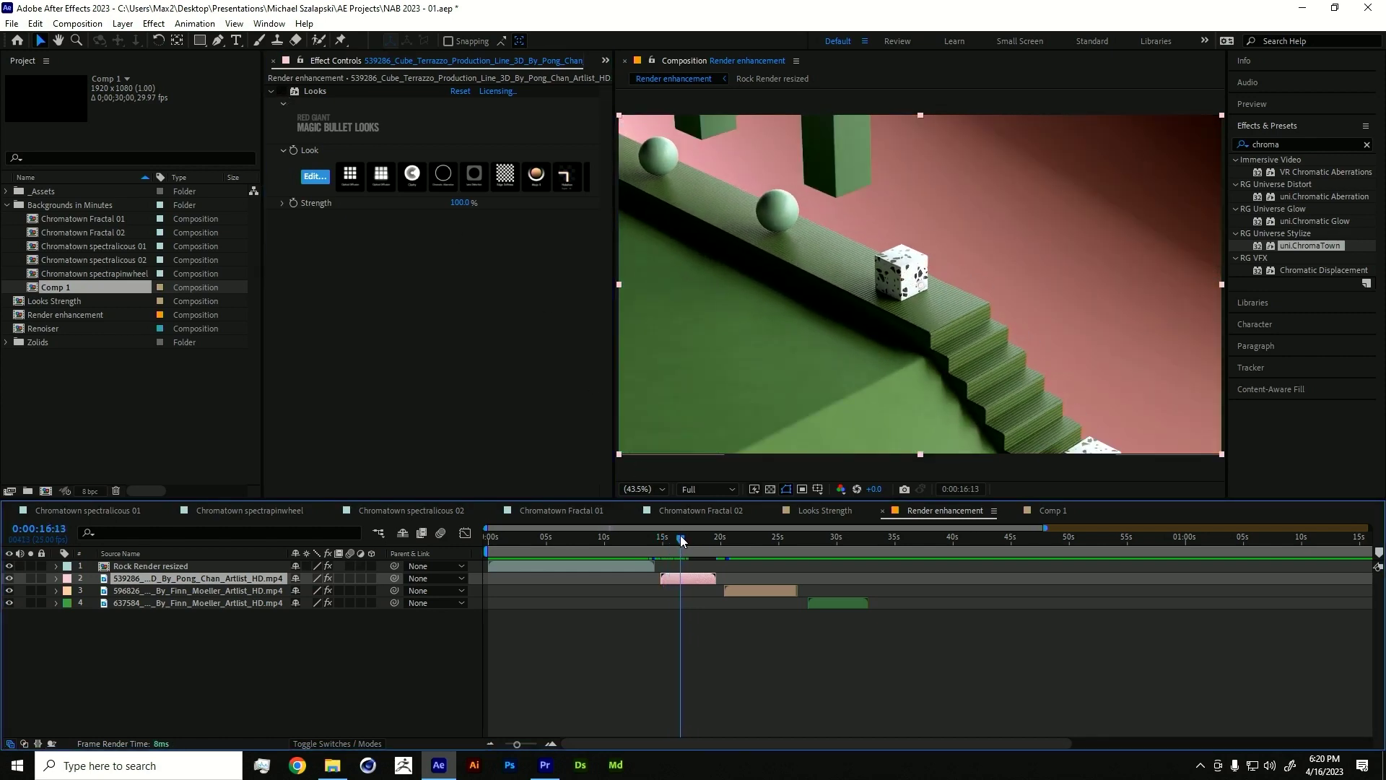
left_click(283, 91)
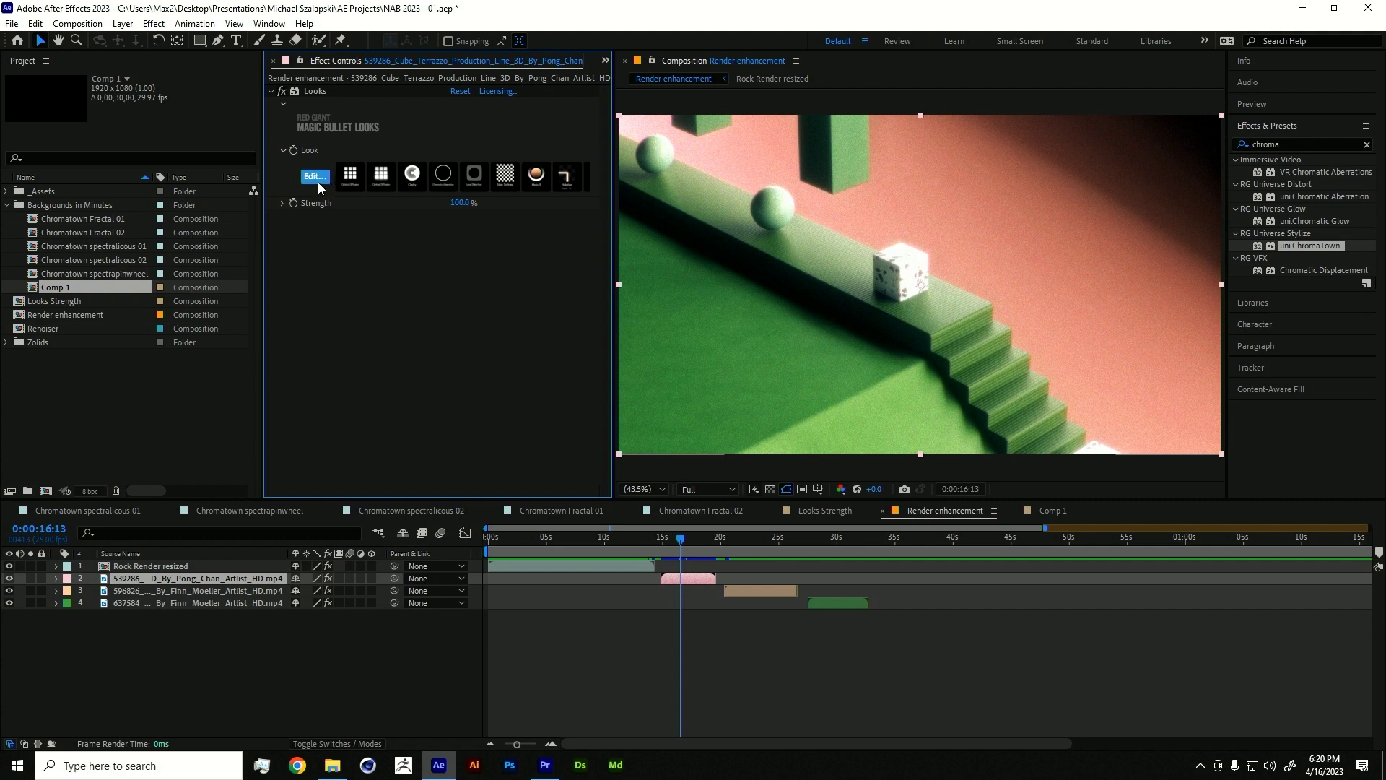
left_click(318, 181)
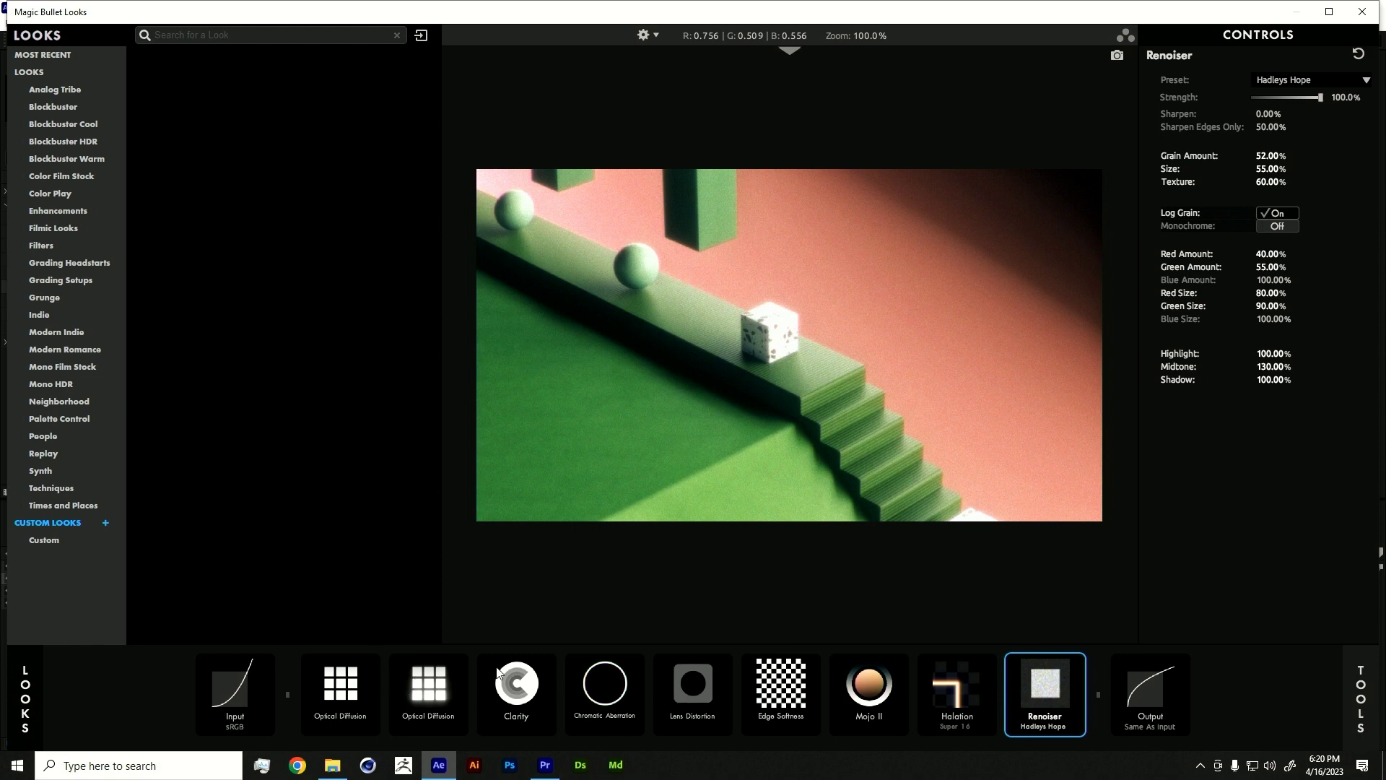
- Disable every tool in the chain, from Renoiser back to both Optical Diffusion tools
left_click(1078, 662)
left_click(991, 663)
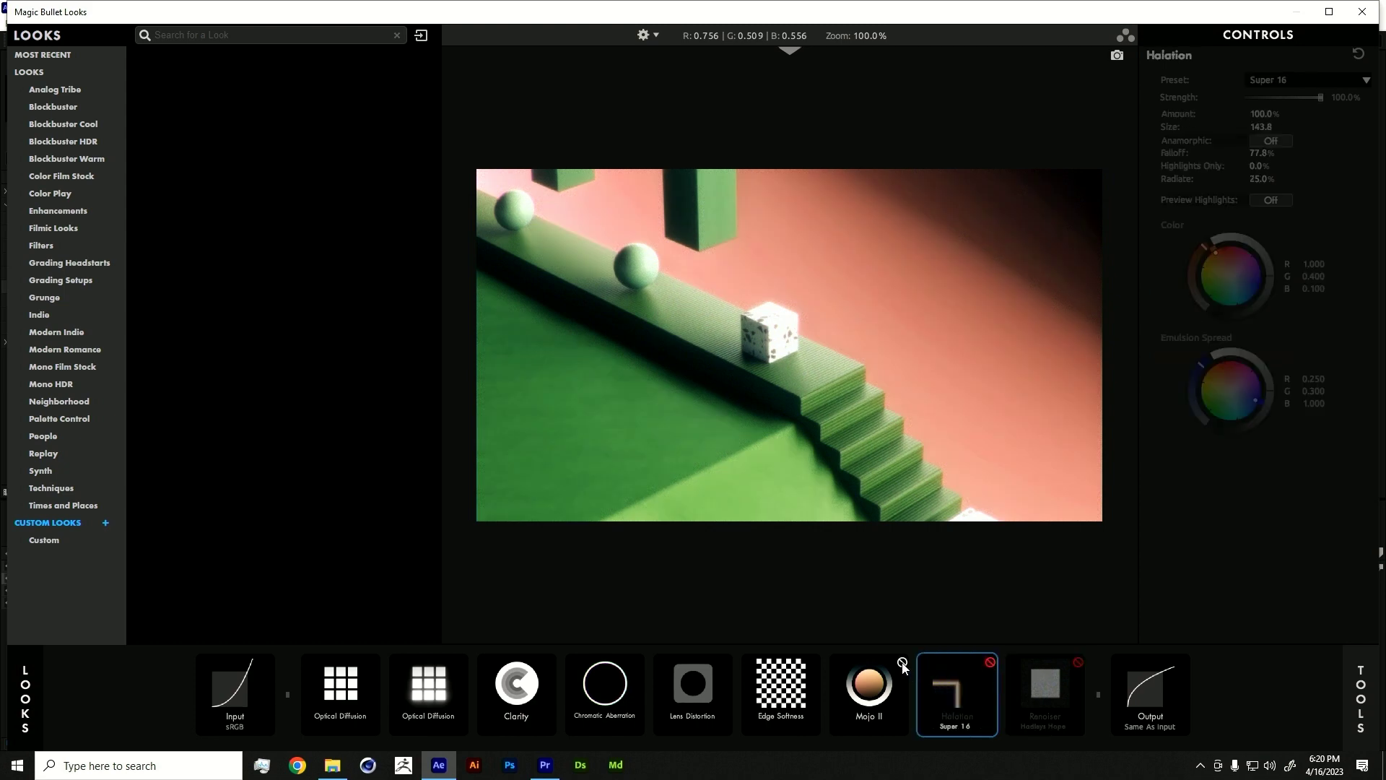
left_click(902, 662)
left_click(812, 662)
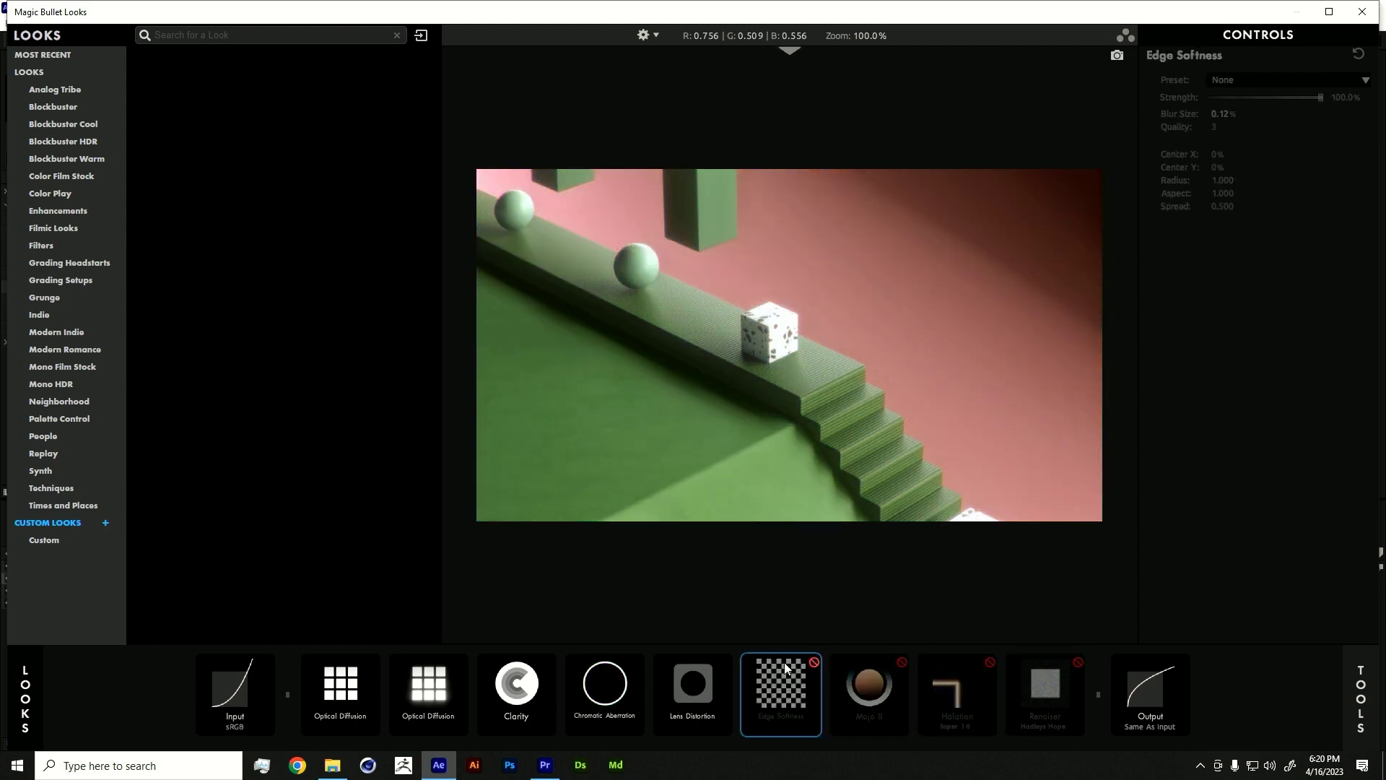
left_click(726, 662)
left_click(638, 662)
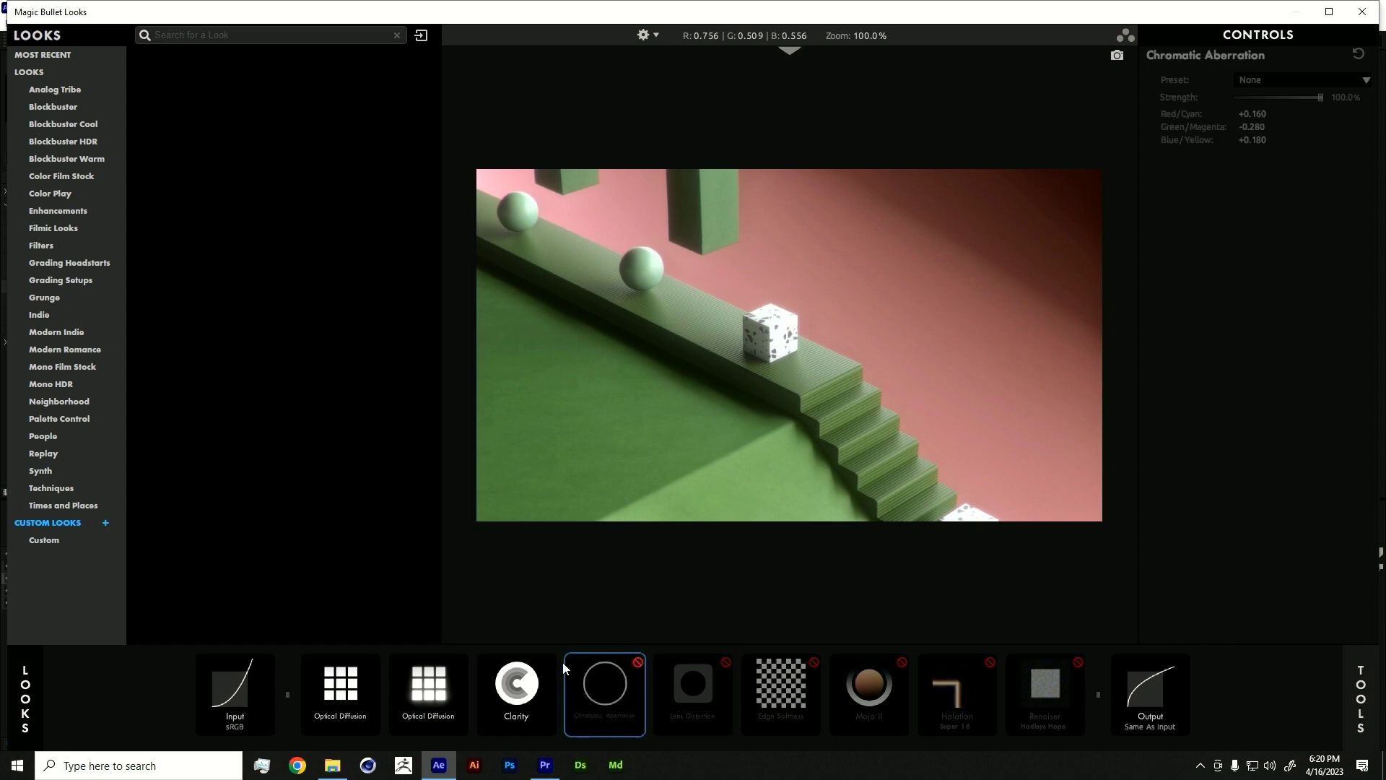
left_click(549, 662)
left_click(344, 687)
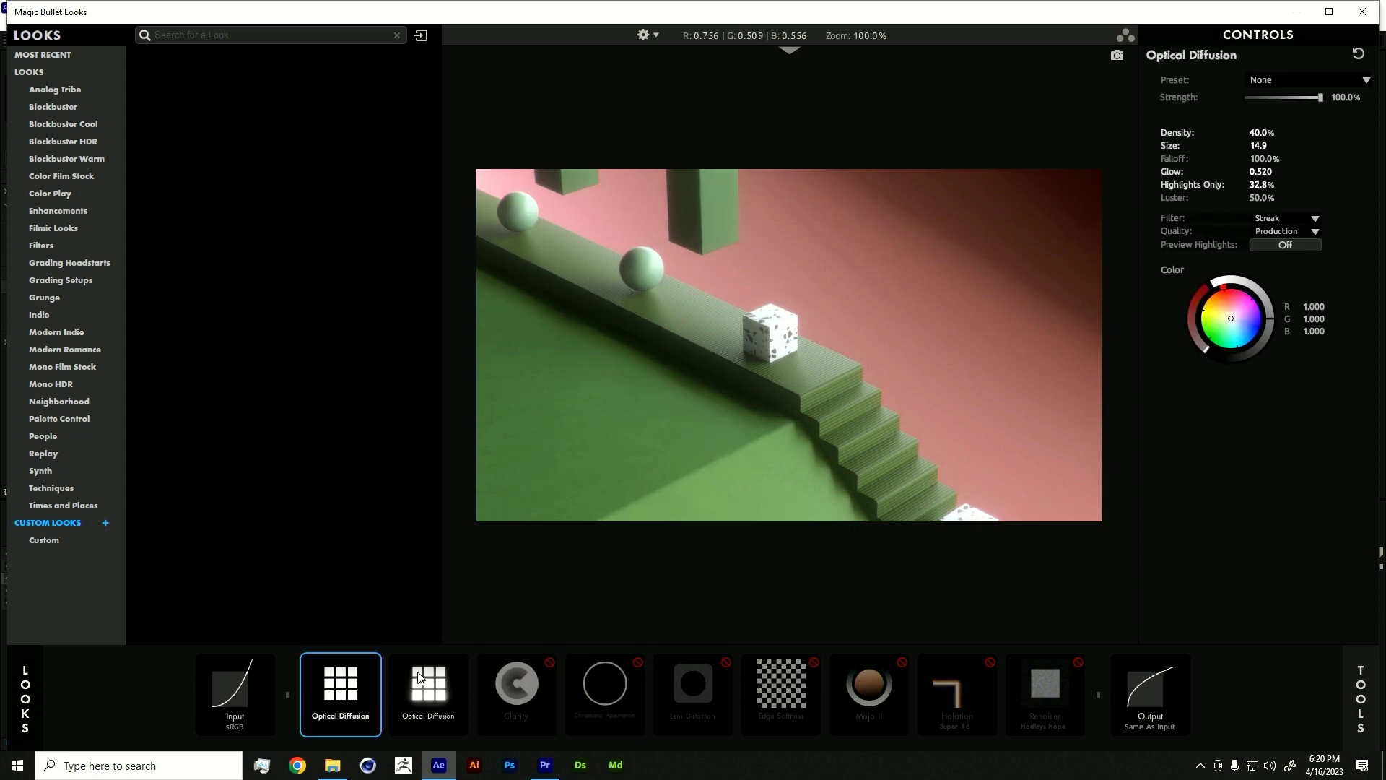
left_click(462, 662)
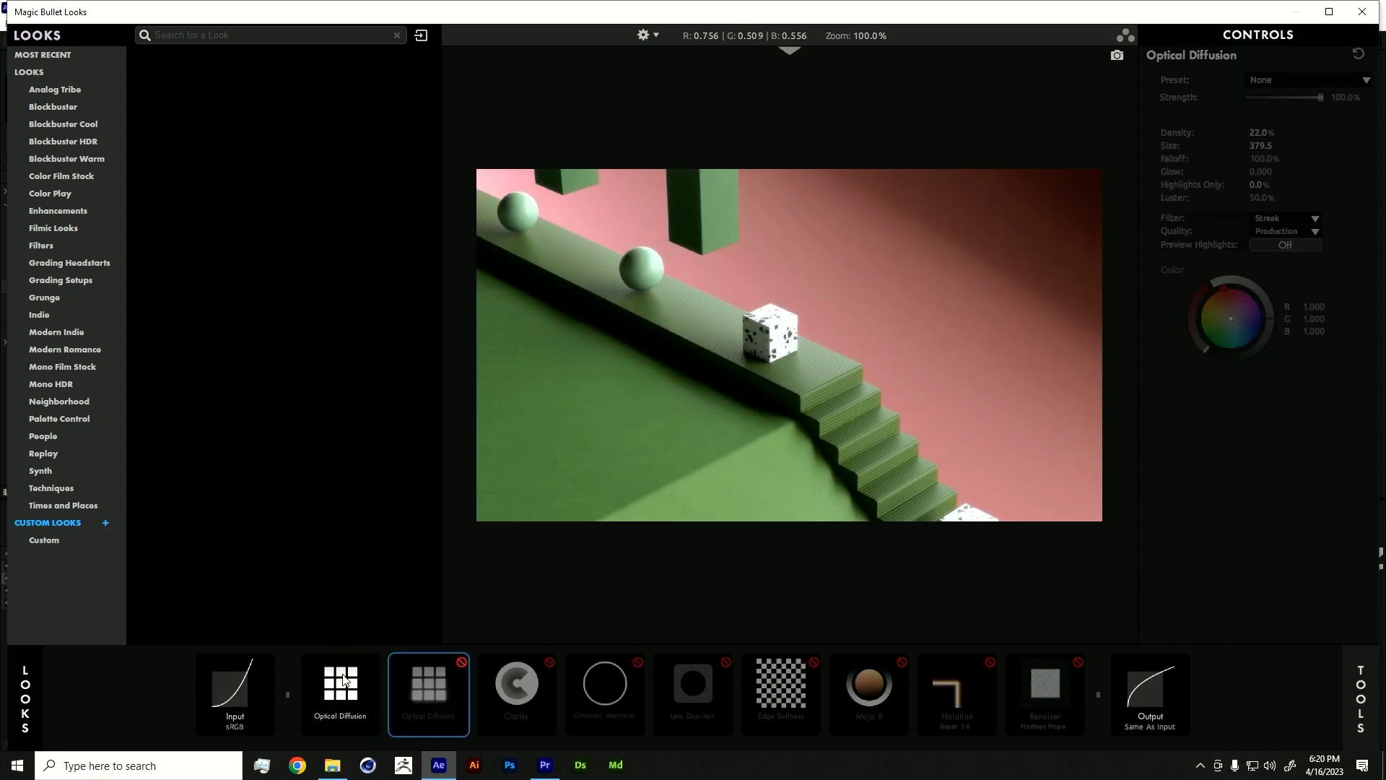
left_click(378, 673)
left_click(374, 661)
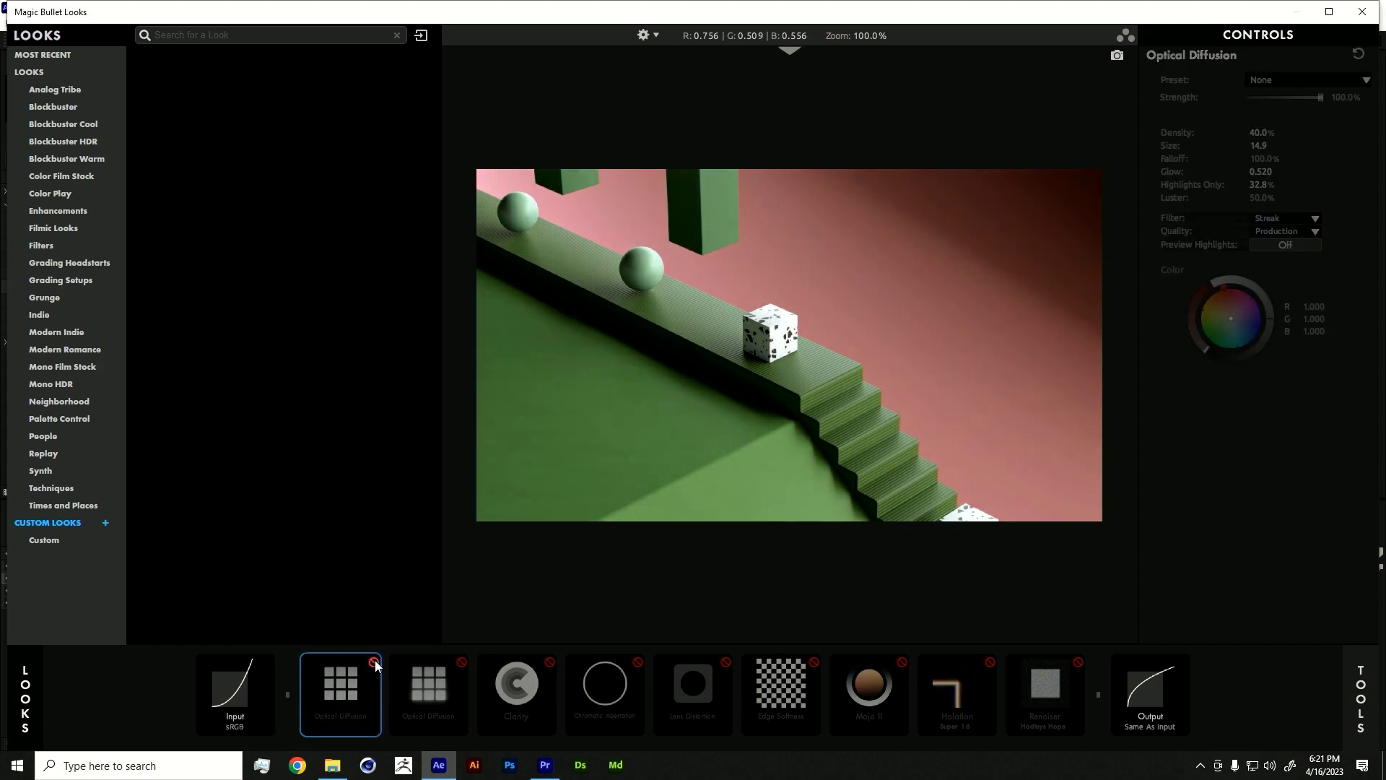
- Re-enable both Optical Diffusion tools, Clarity, Chromatic Aberration and Lens Distortion, comparing before and after
left_click(373, 661)
left_click(374, 661)
left_click(374, 661)
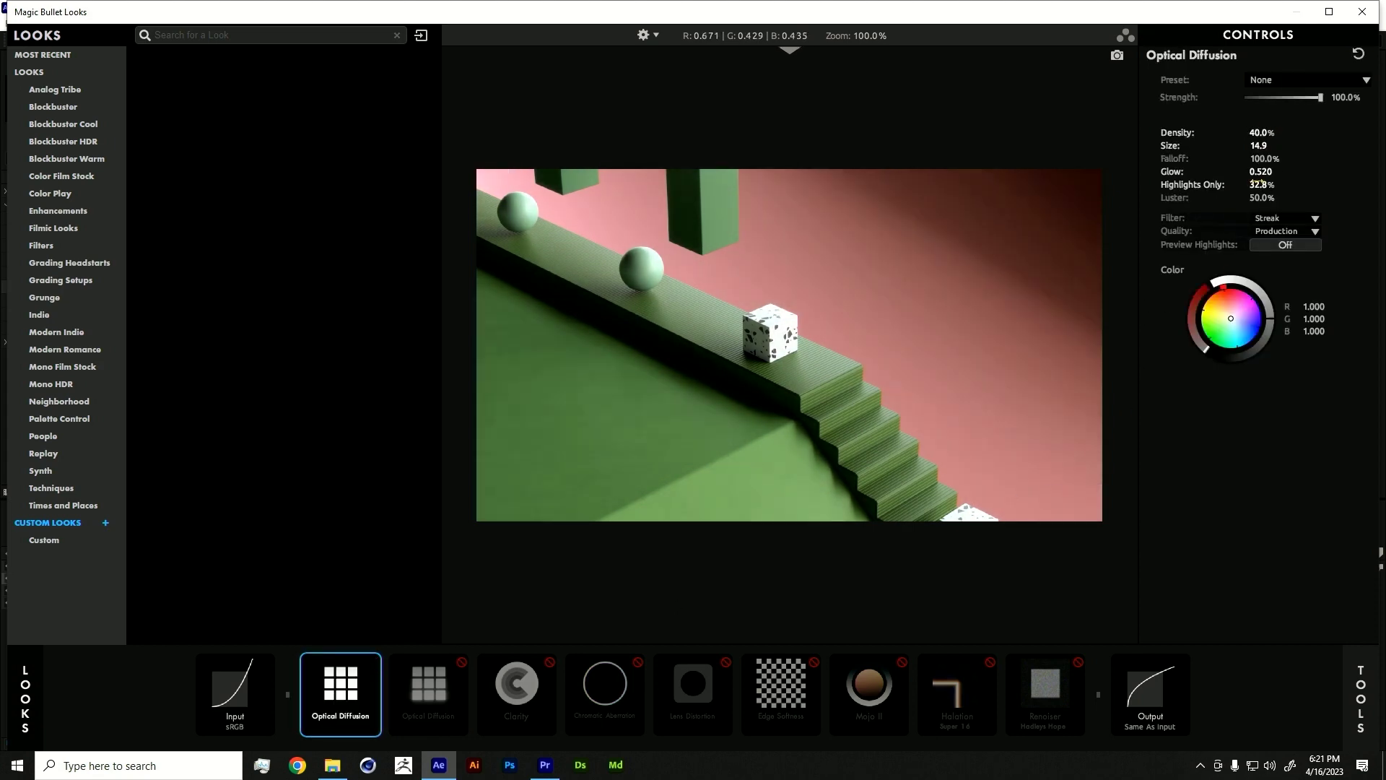
left_click(458, 661)
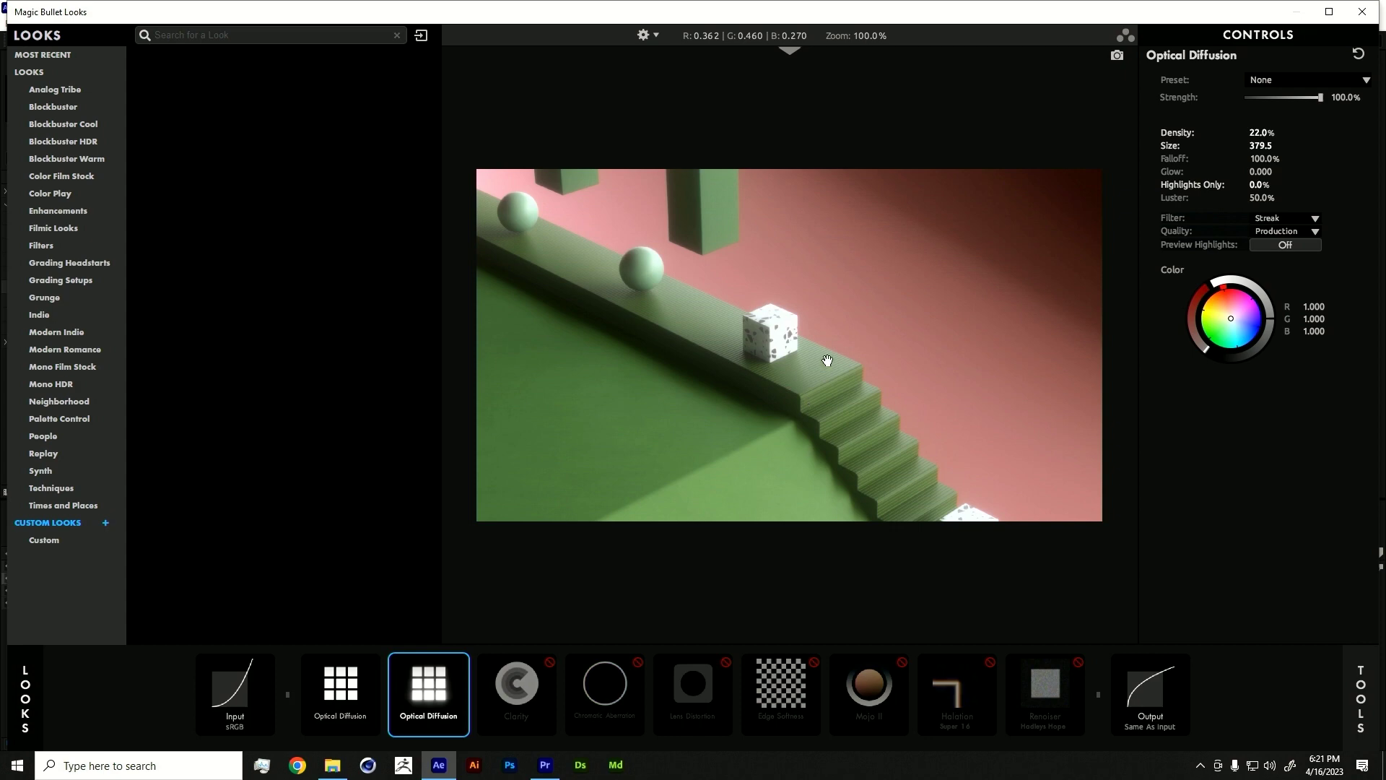
left_click(557, 662)
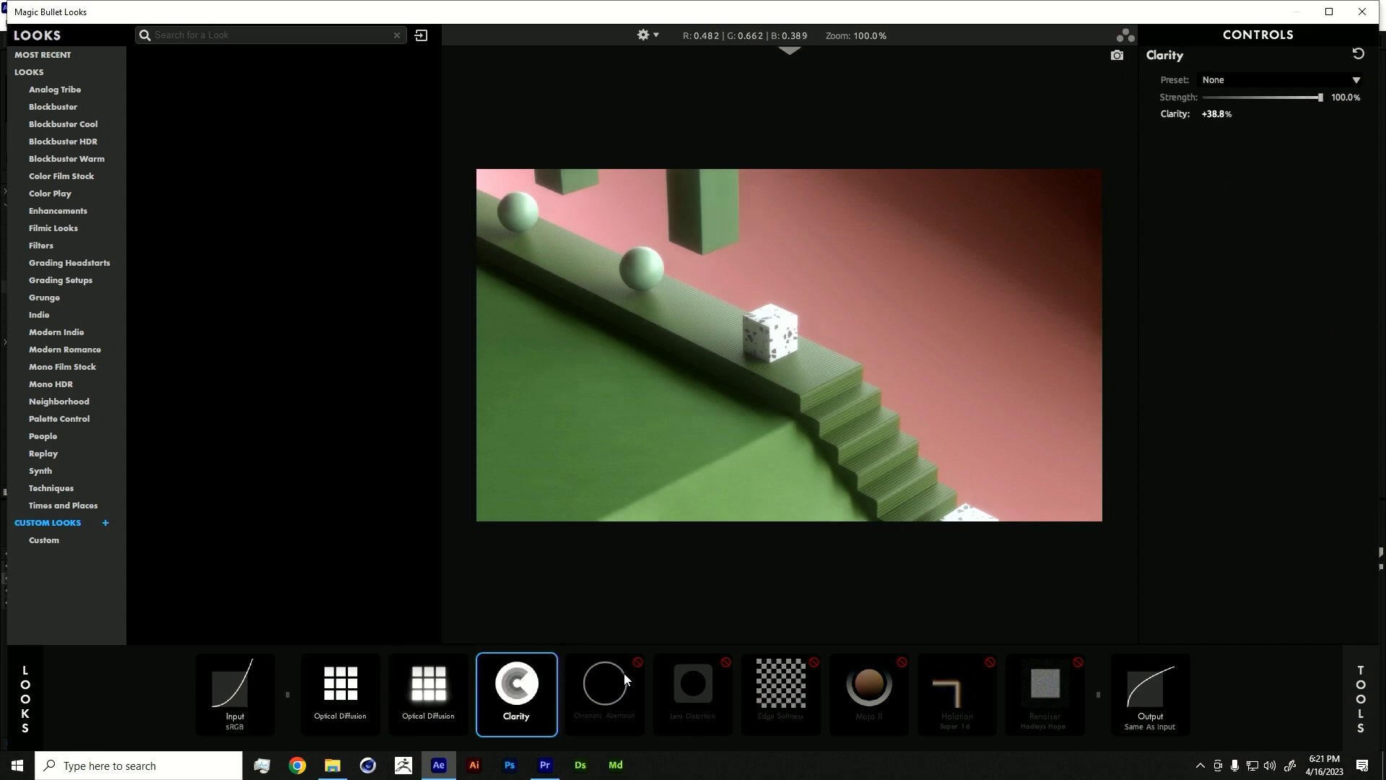
left_click(638, 662)
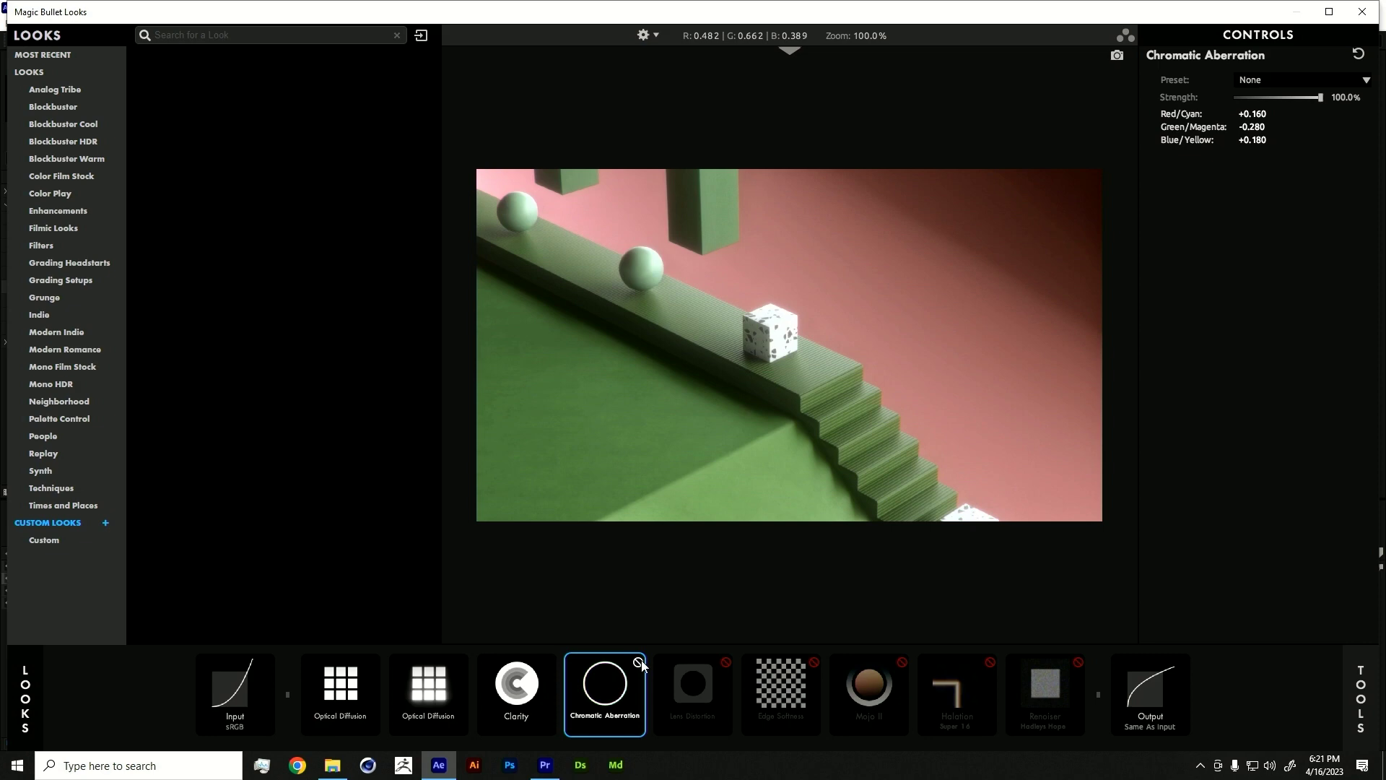
left_click(726, 662)
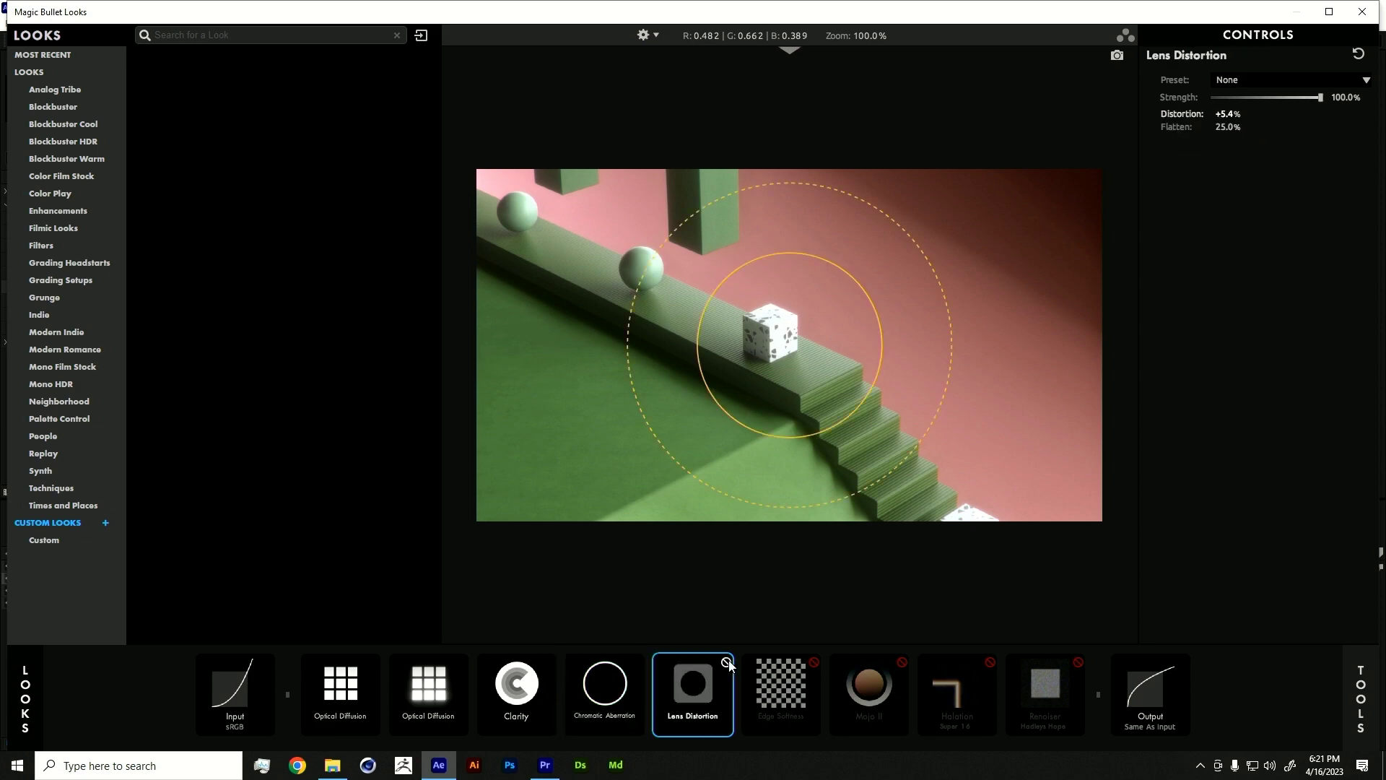
left_click(727, 662)
left_click(727, 662)
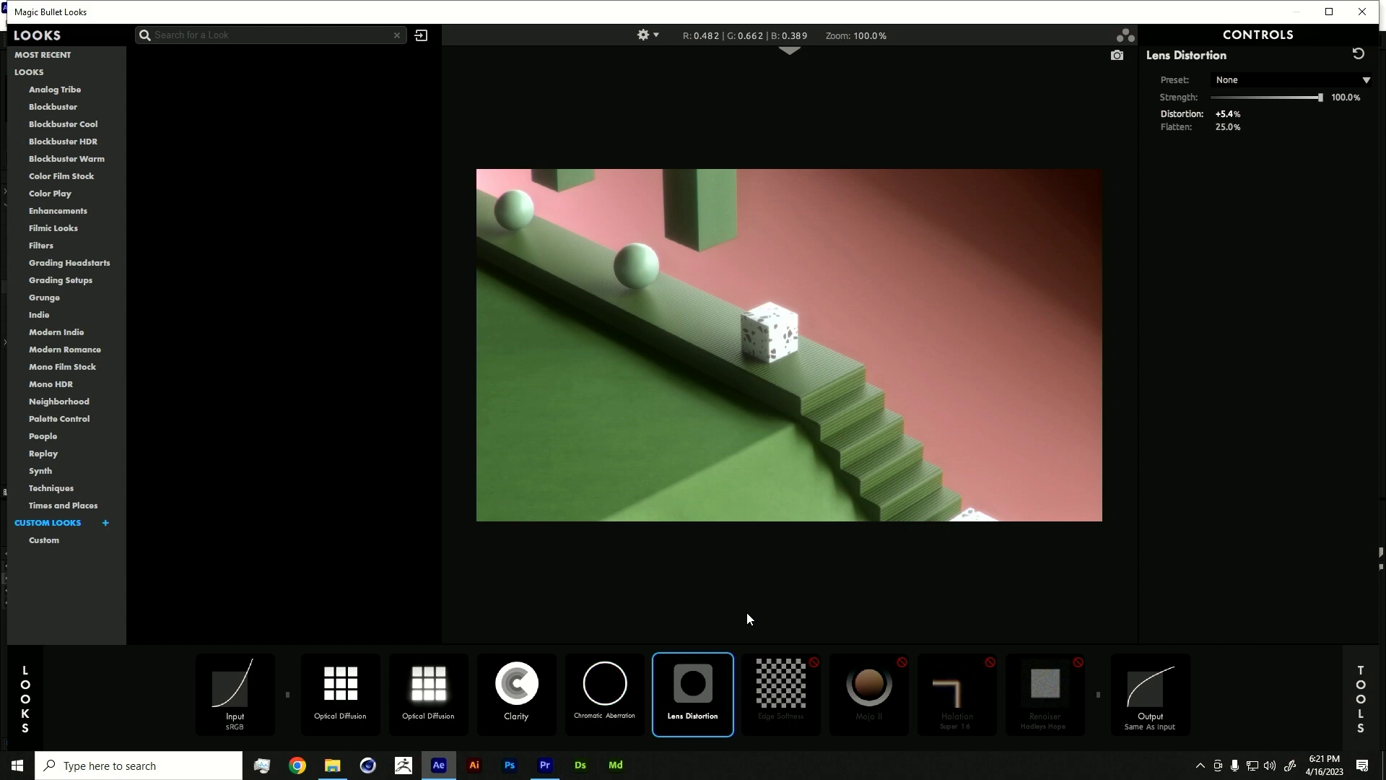
- Re-enable Edge Softness, Mojo II, Halation and Renoiser
left_click(814, 663)
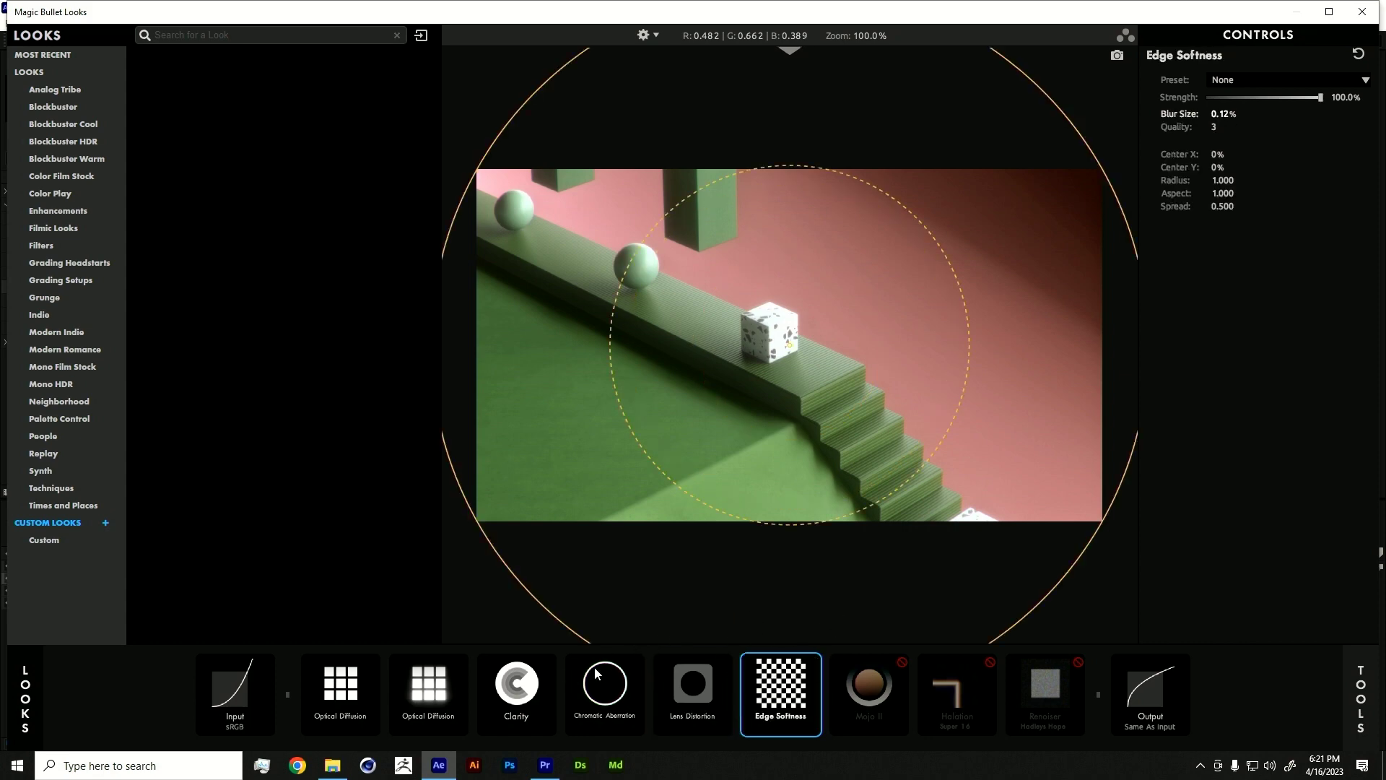
left_click(638, 663)
left_click(638, 663)
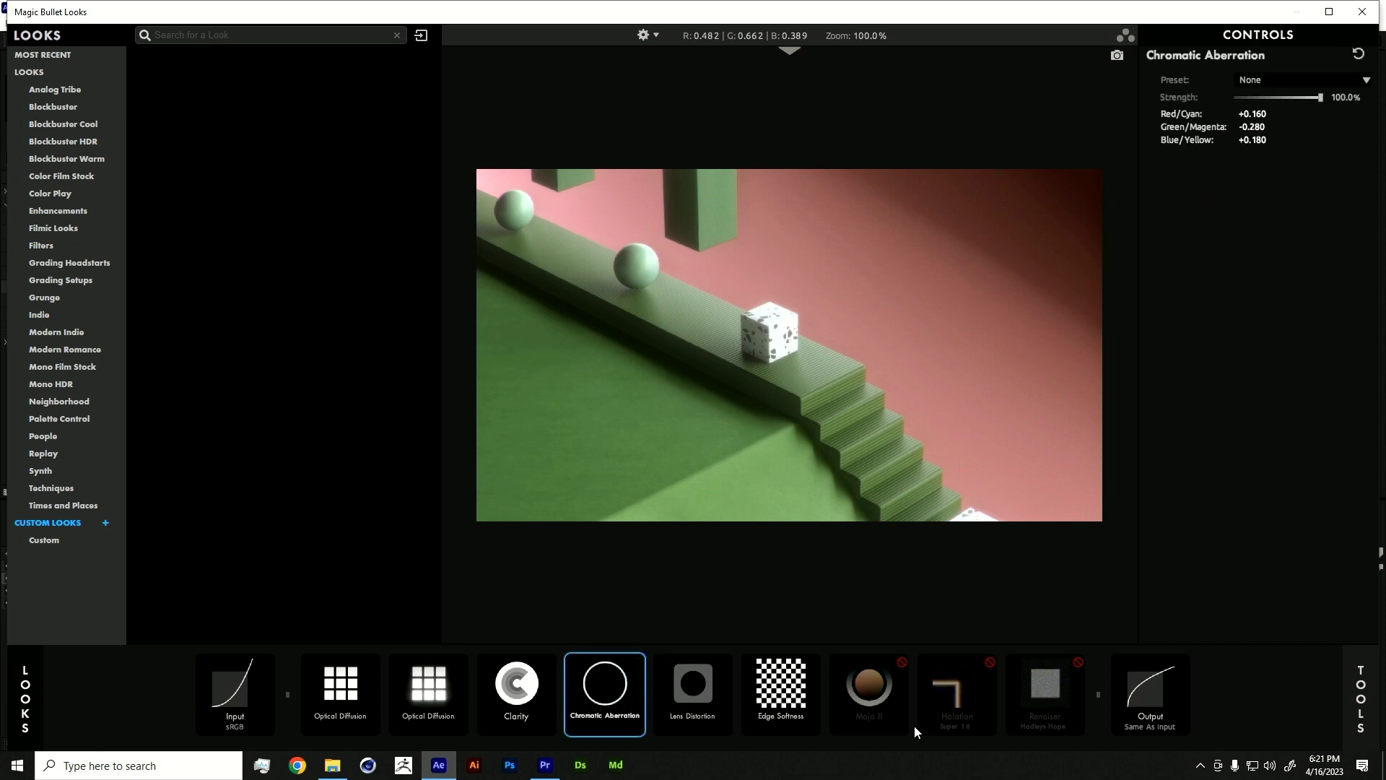
left_click(901, 662)
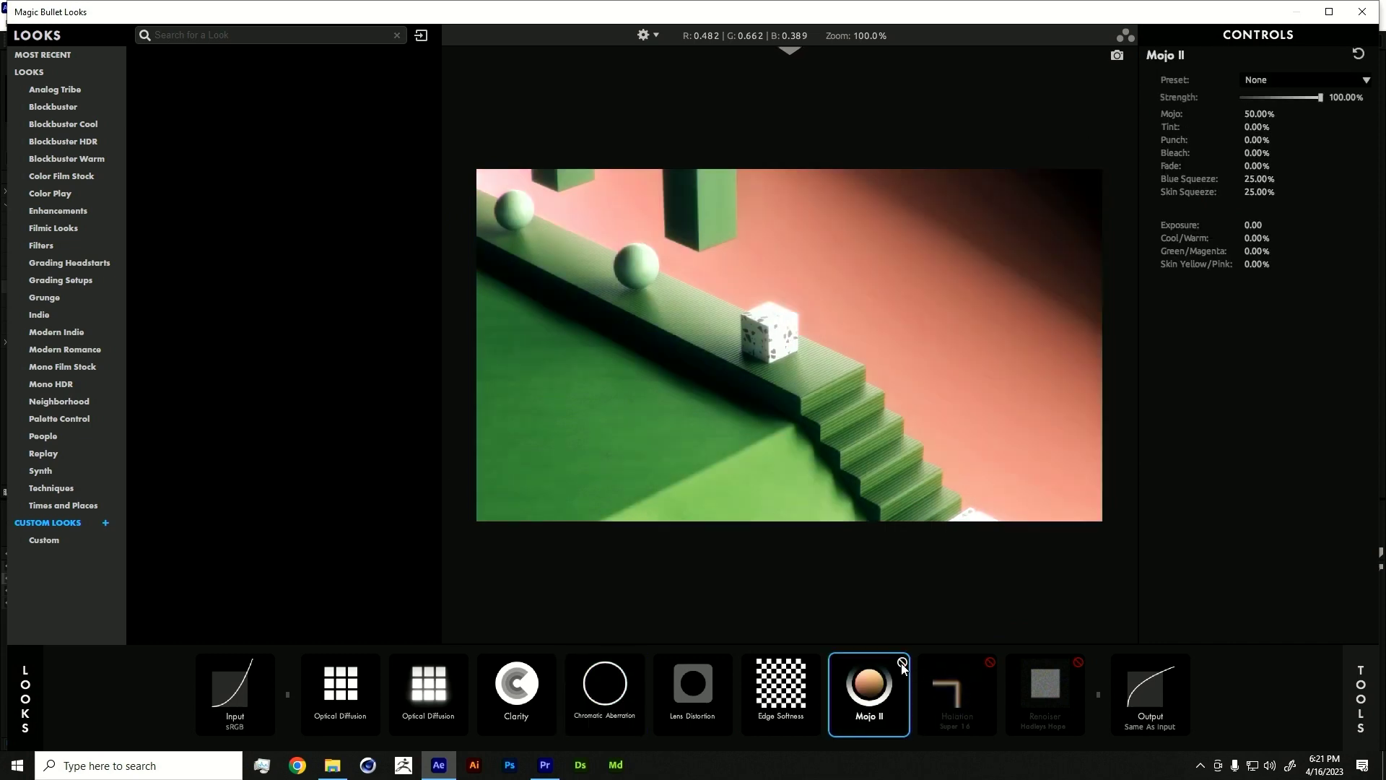
left_click(990, 662)
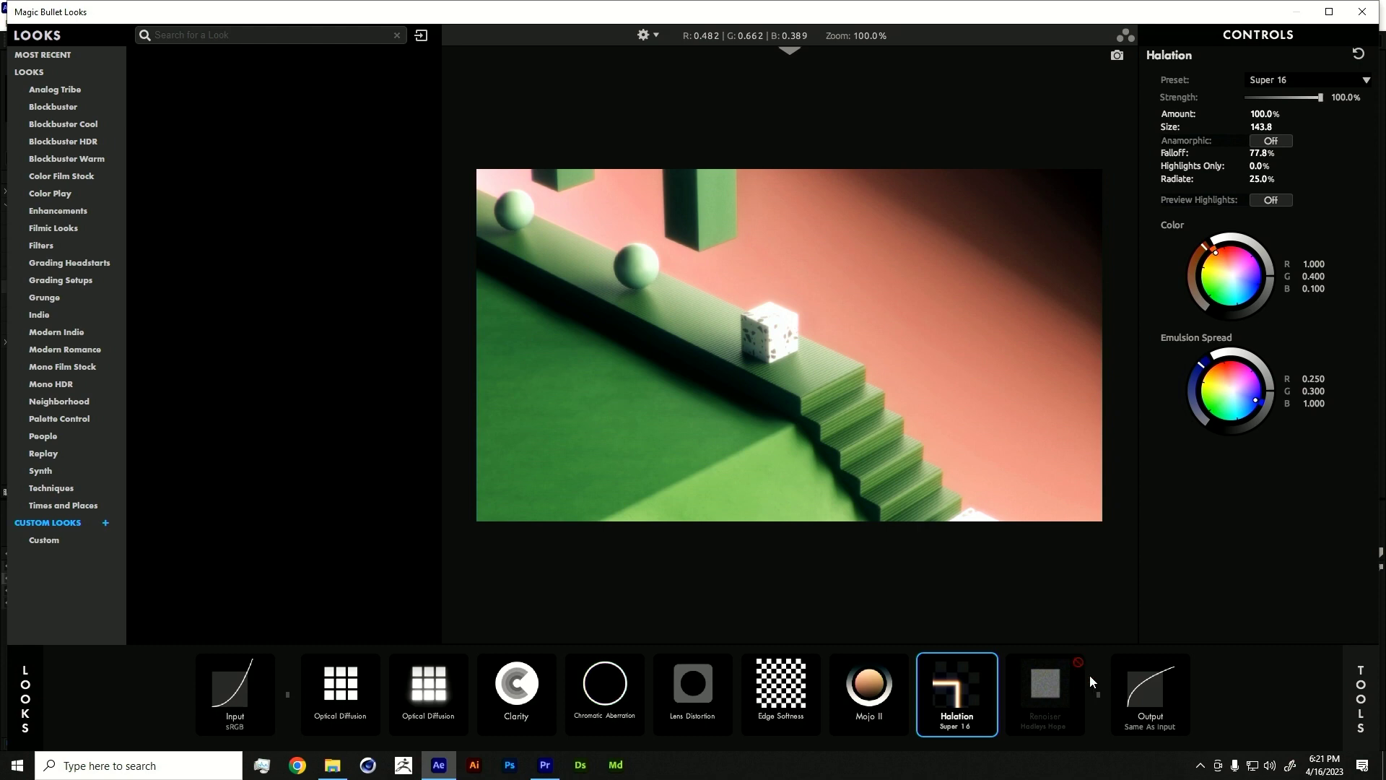
left_click(1078, 663)
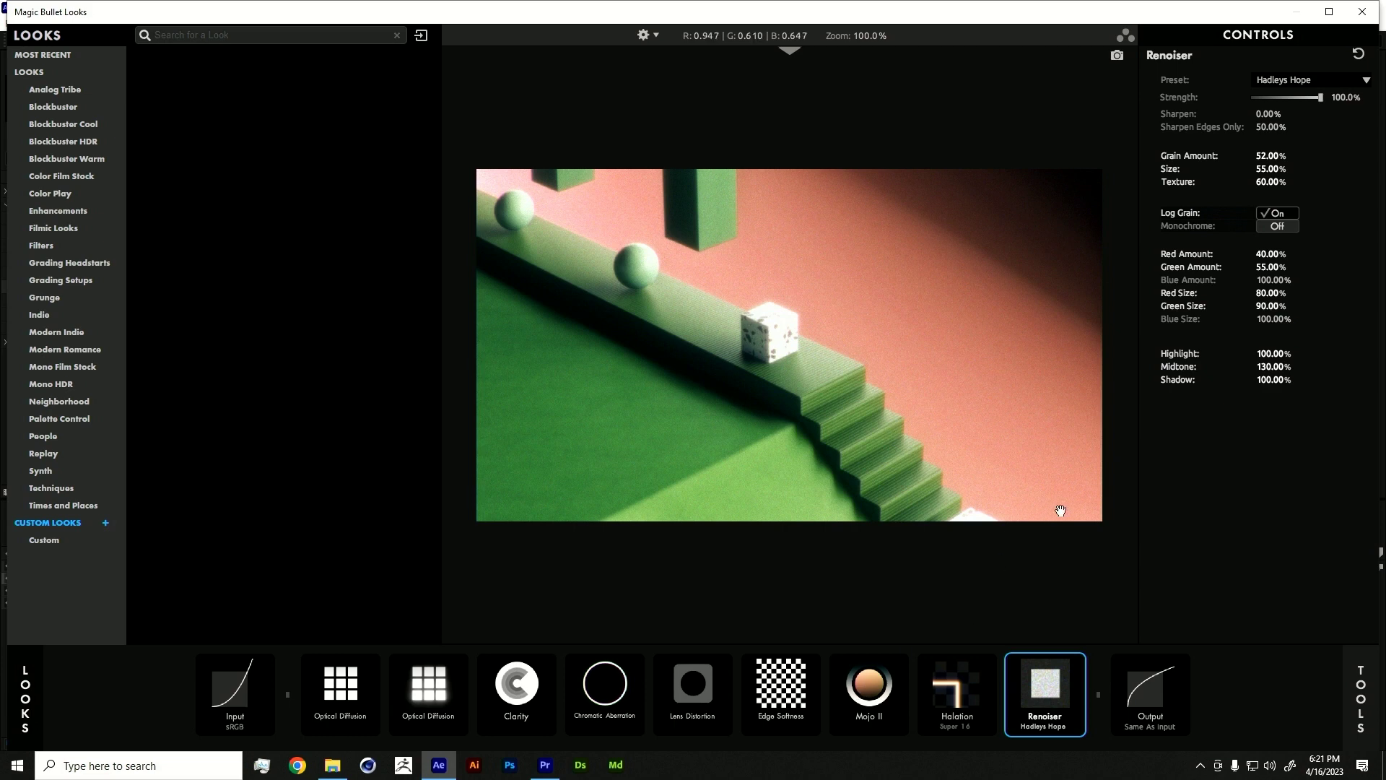
- Reset Halation's Falloff, Highlights Only and Radiate to 50% and show the tools library
left_click(966, 695)
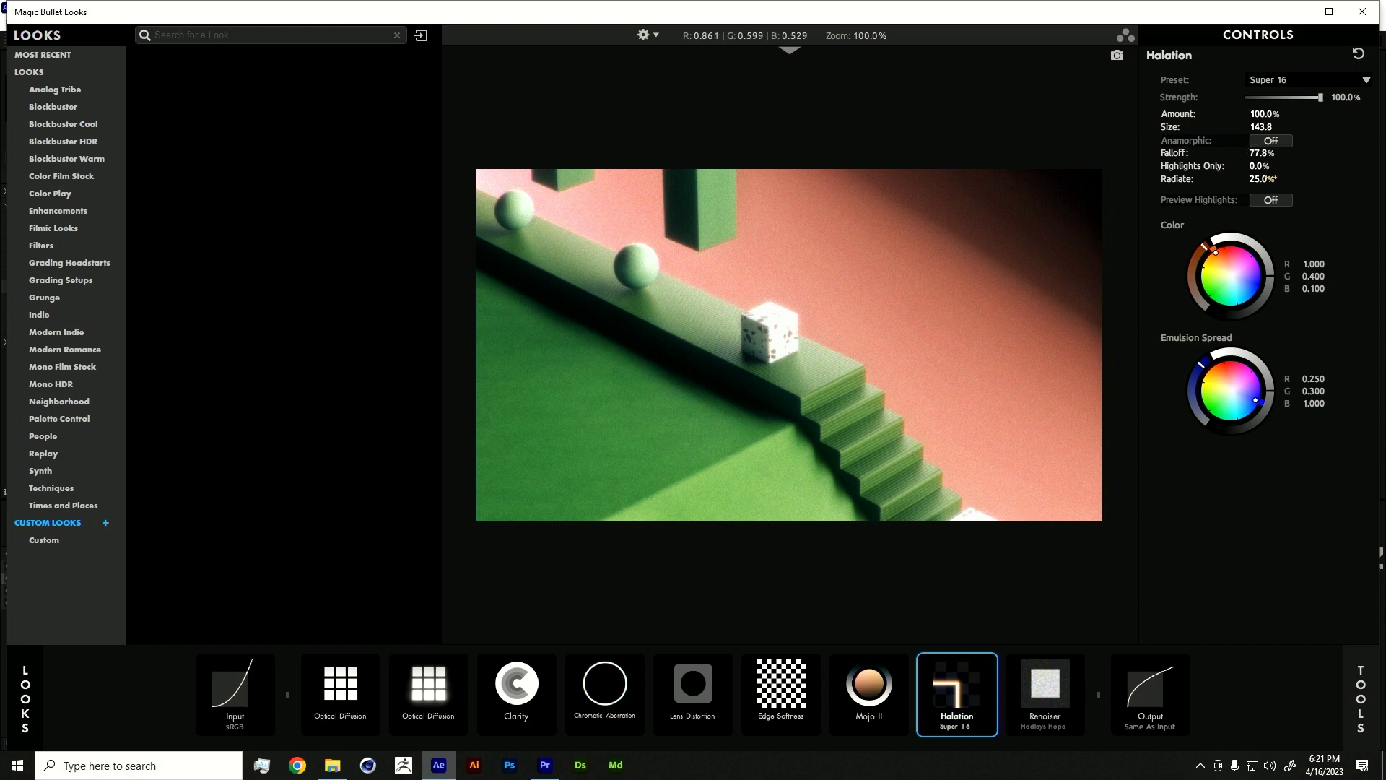
double_click(1173, 158)
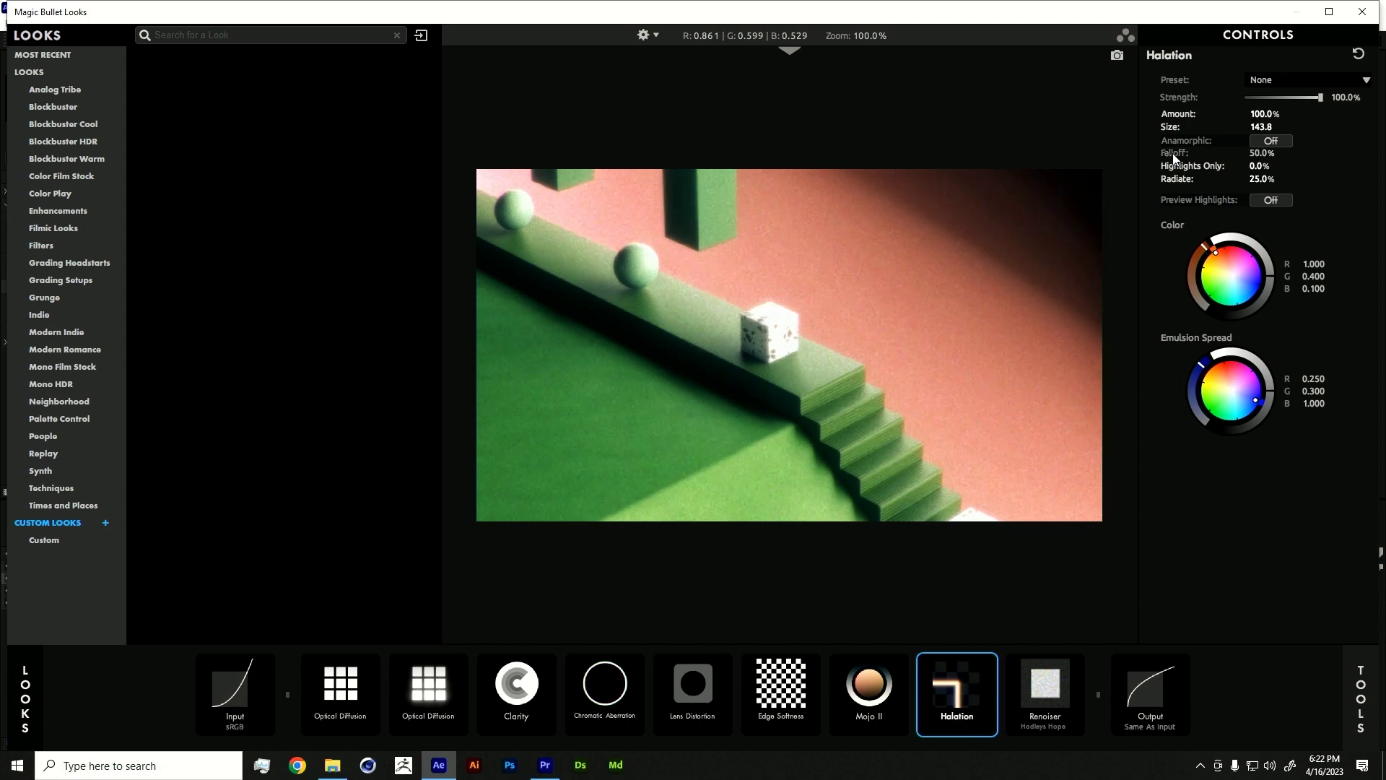
double_click(1185, 167)
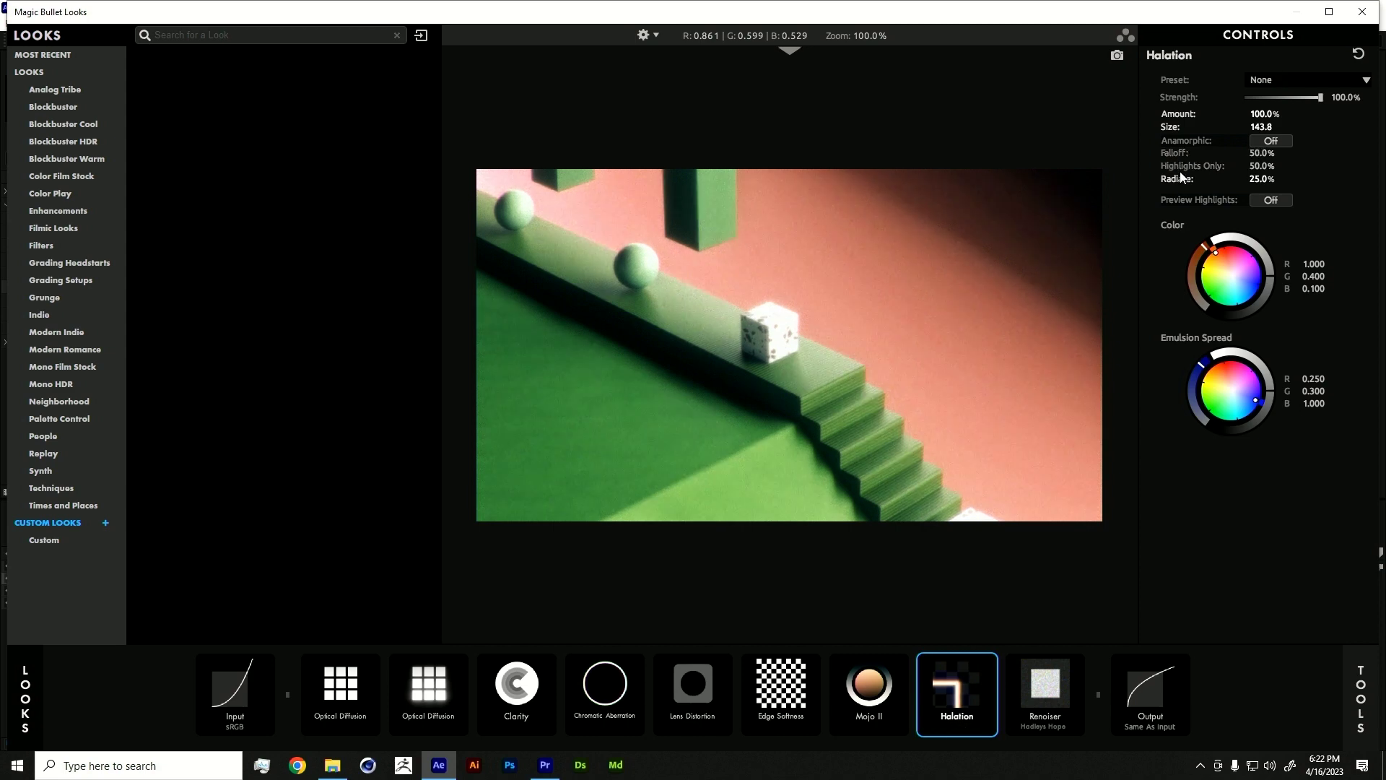
double_click(1181, 180)
left_click(1357, 704)
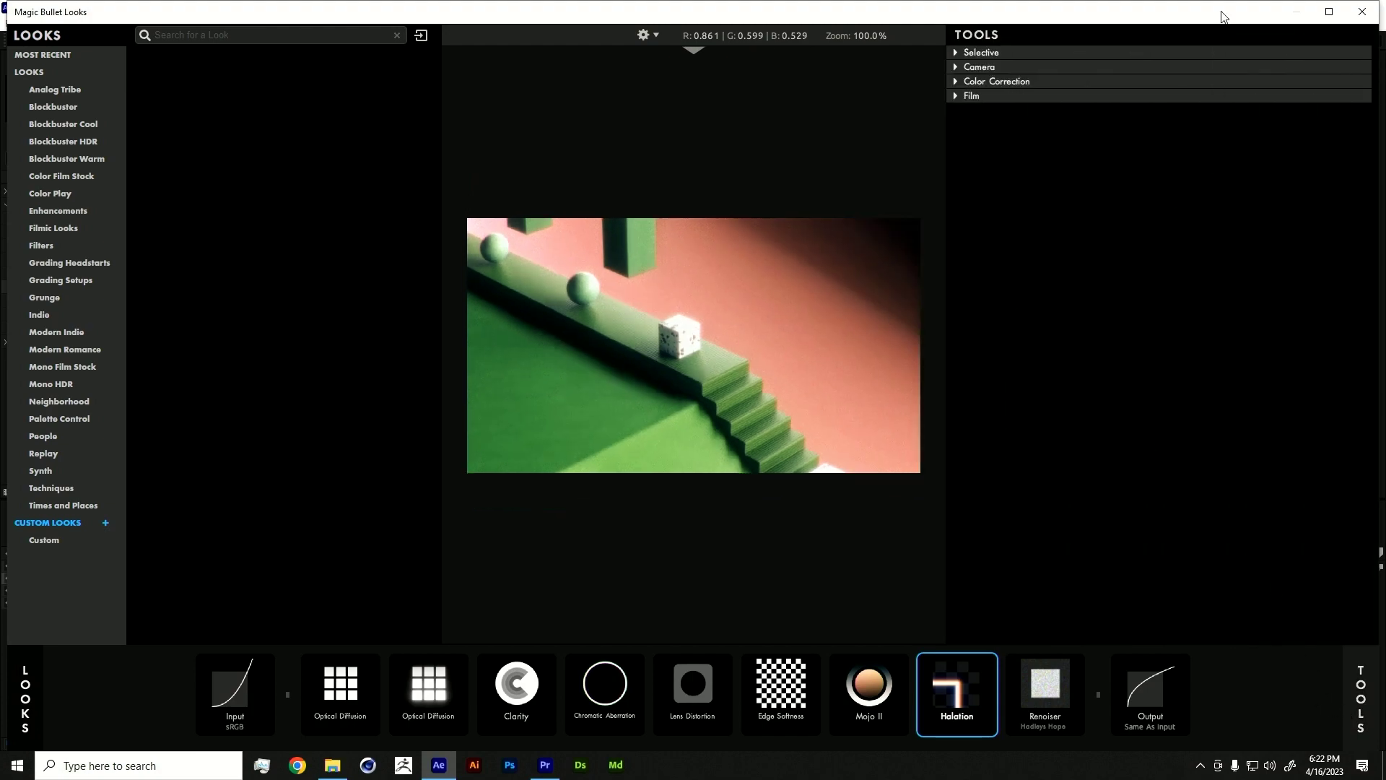
- Close Magic Bullet Looks and toggle the glowing polyhedron layer's Looks off and back on
left_click(1362, 12)
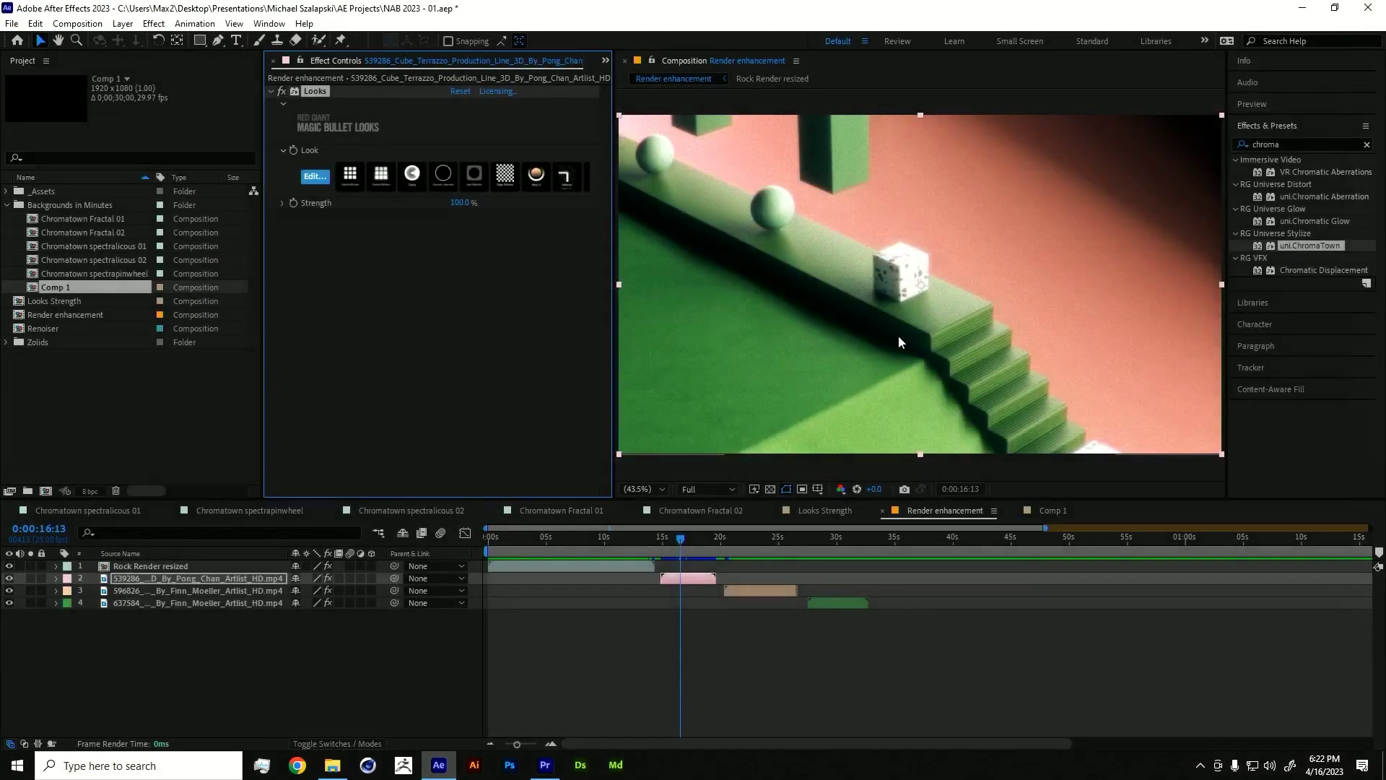
left_click_drag(562, 536, 521, 543)
left_click_drag(751, 536, 757, 537)
left_click(763, 590)
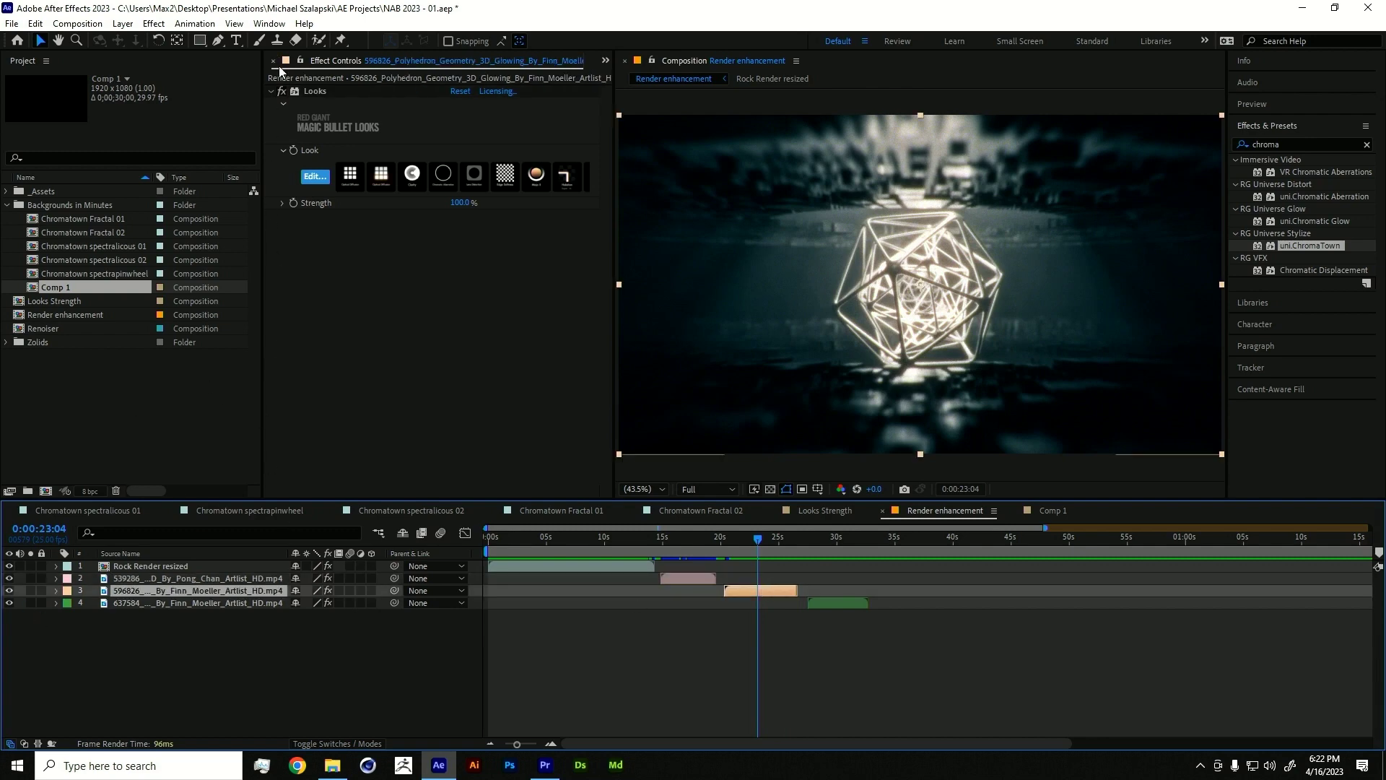
left_click(281, 91)
left_click(281, 91)
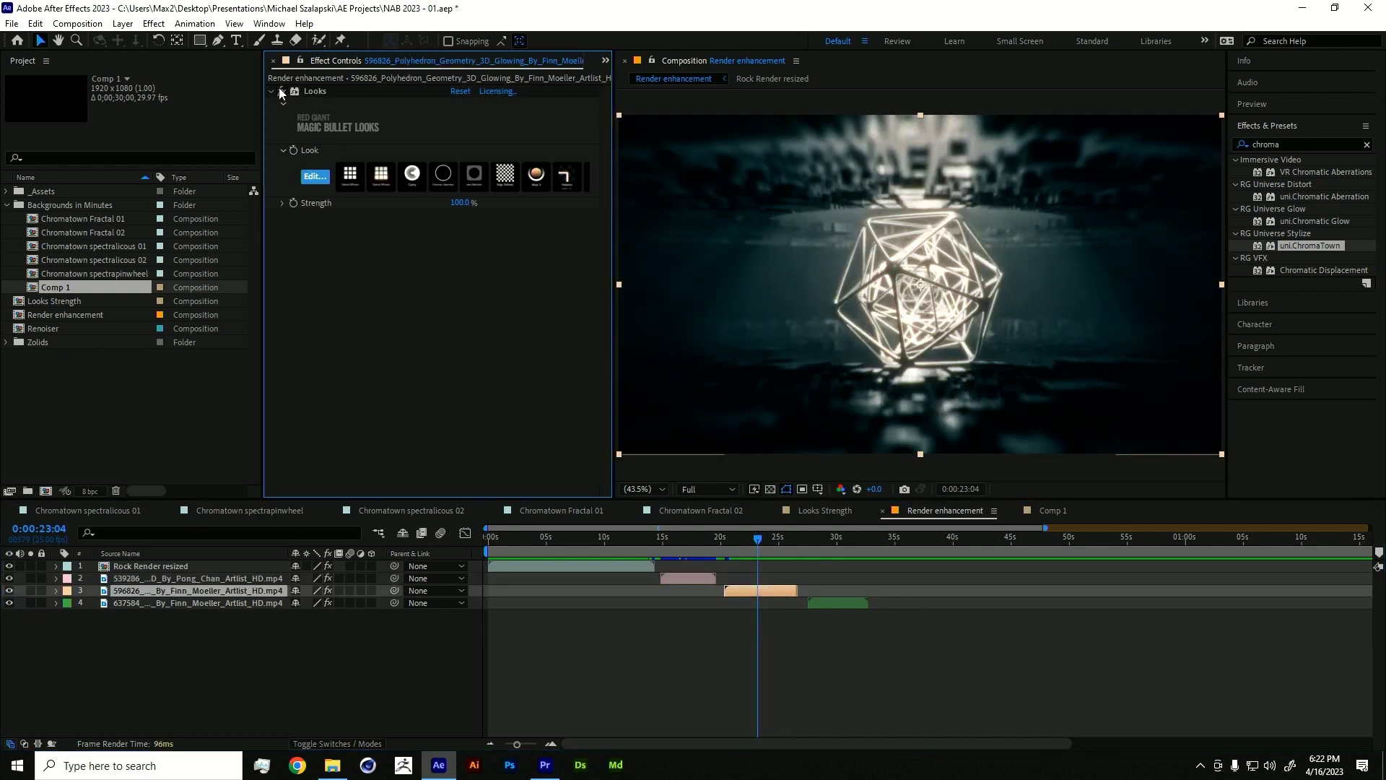
- Select the blue pipes clip layer and edit its Looks effect
left_click_drag(760, 543, 839, 540)
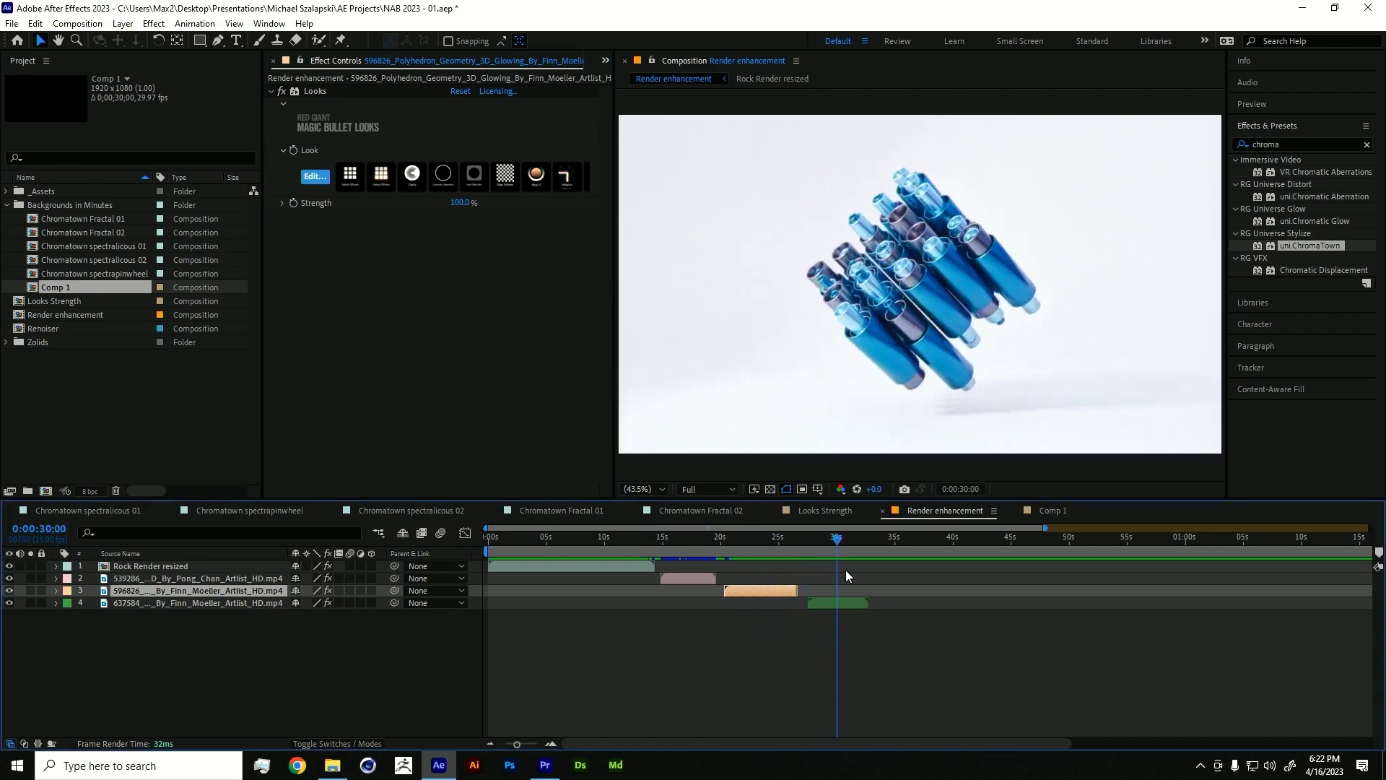
left_click(823, 603)
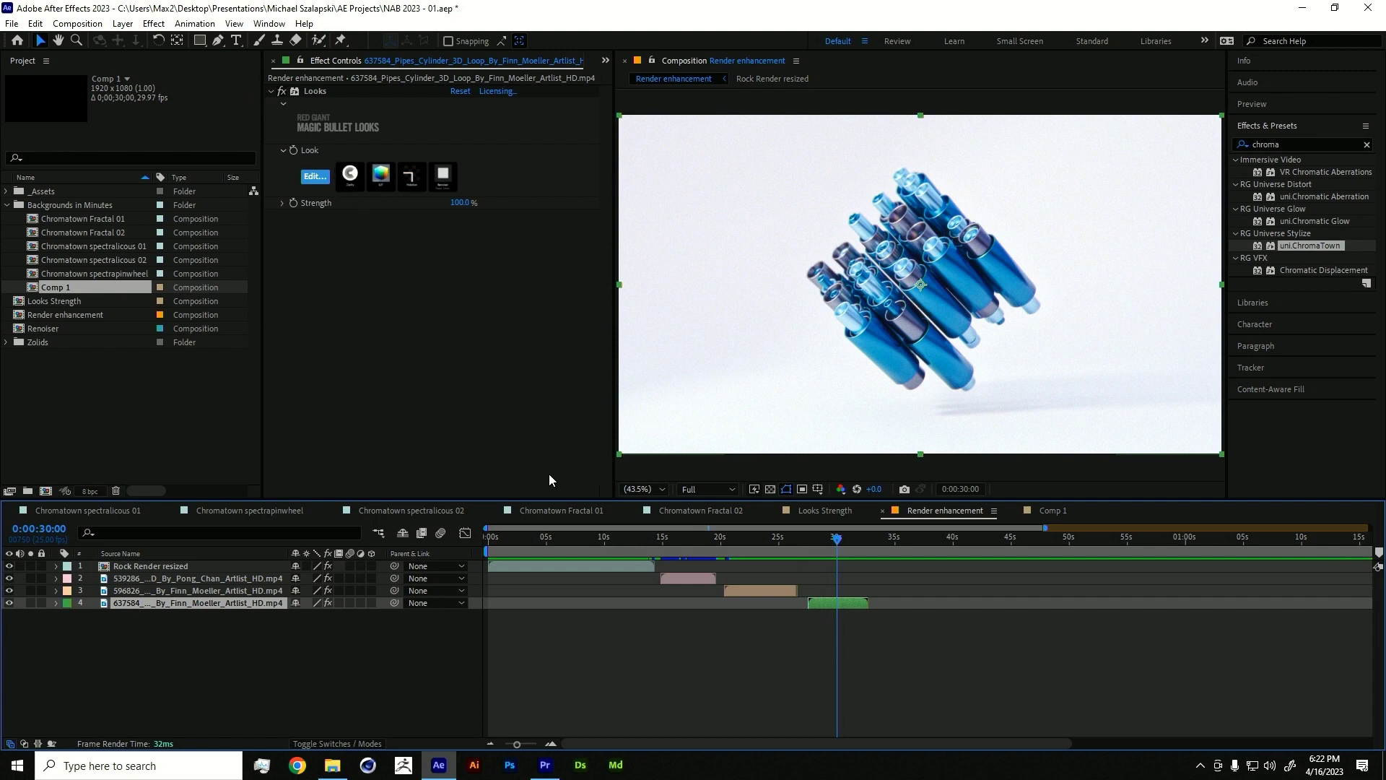
left_click(315, 176)
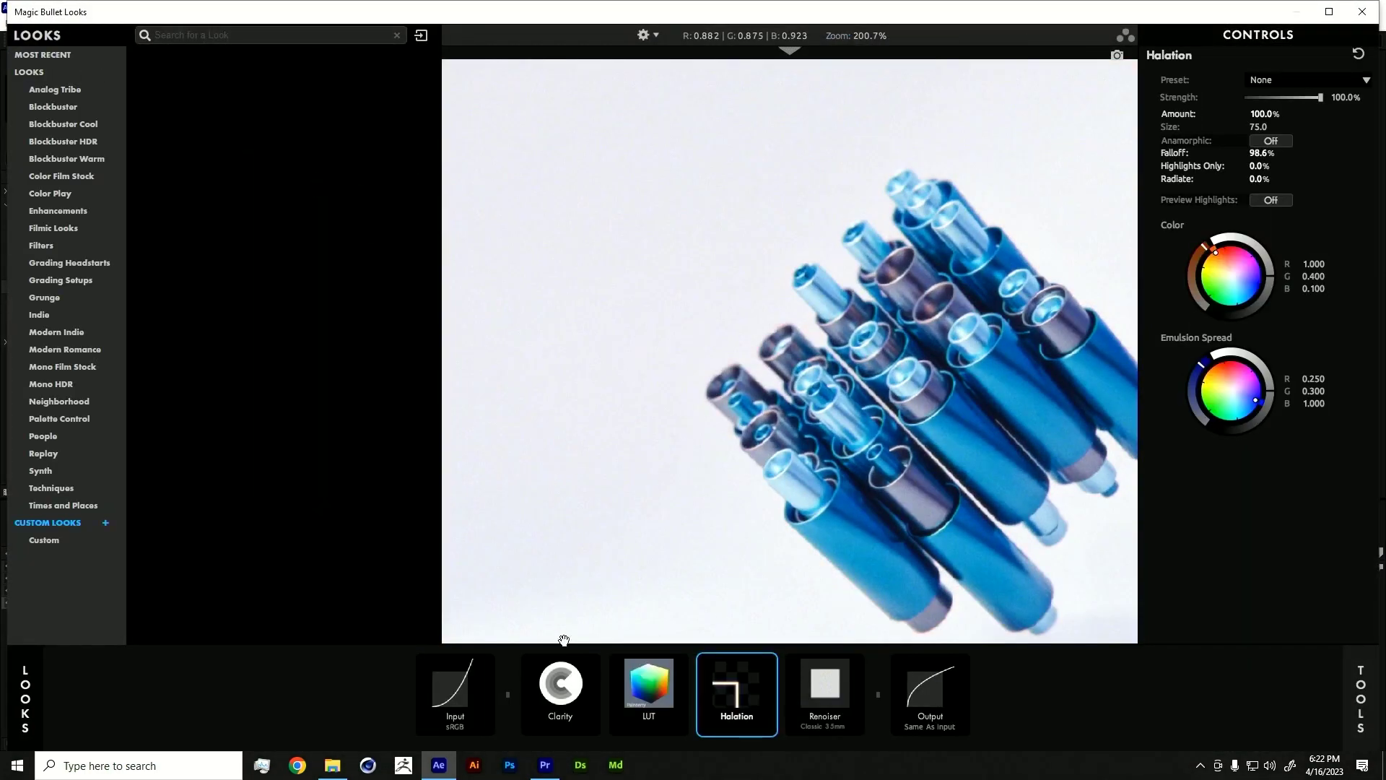
- Preview the Fall is Here, Subtitle and Prolost Flat Cinematic LUTs, return to Painterly, and shrink the window
left_click(648, 682)
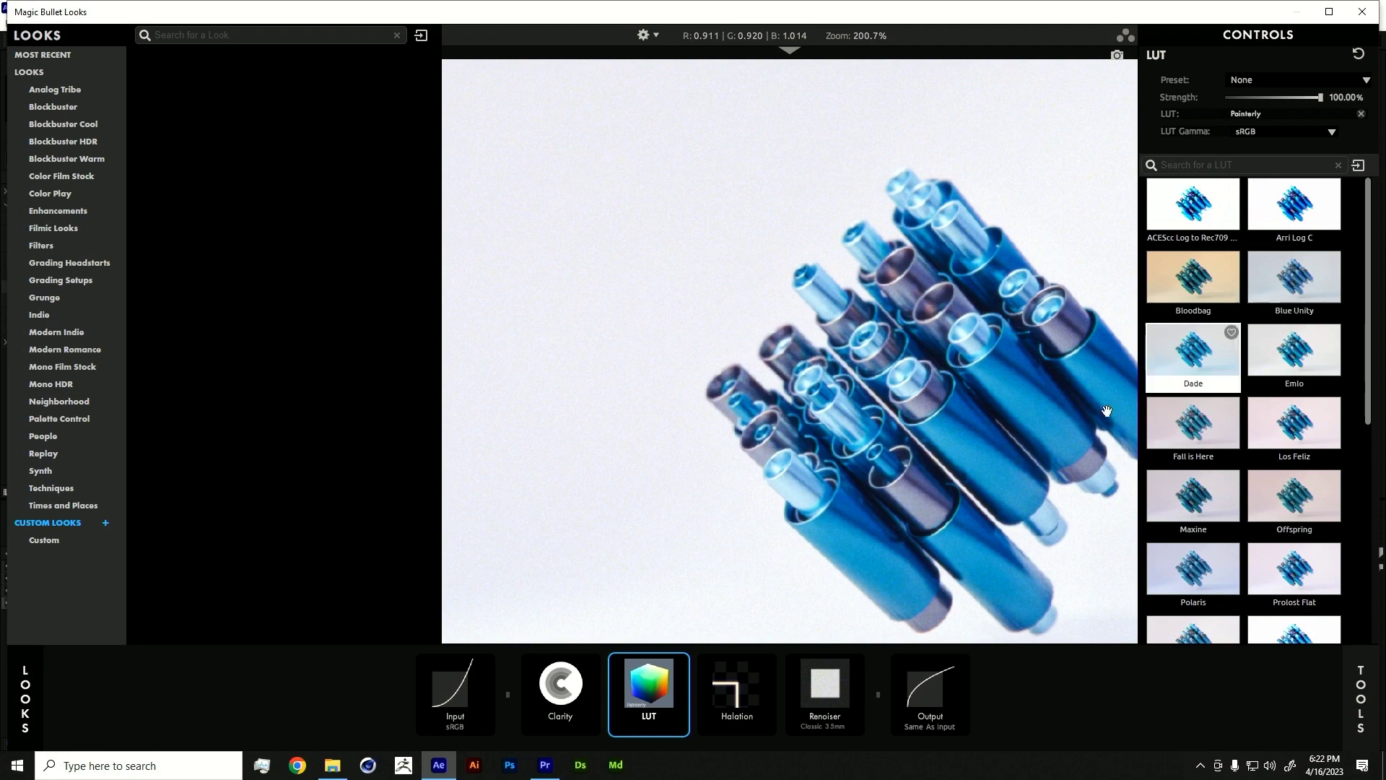
left_click(1162, 418)
scroll(1227, 411, "down", 5)
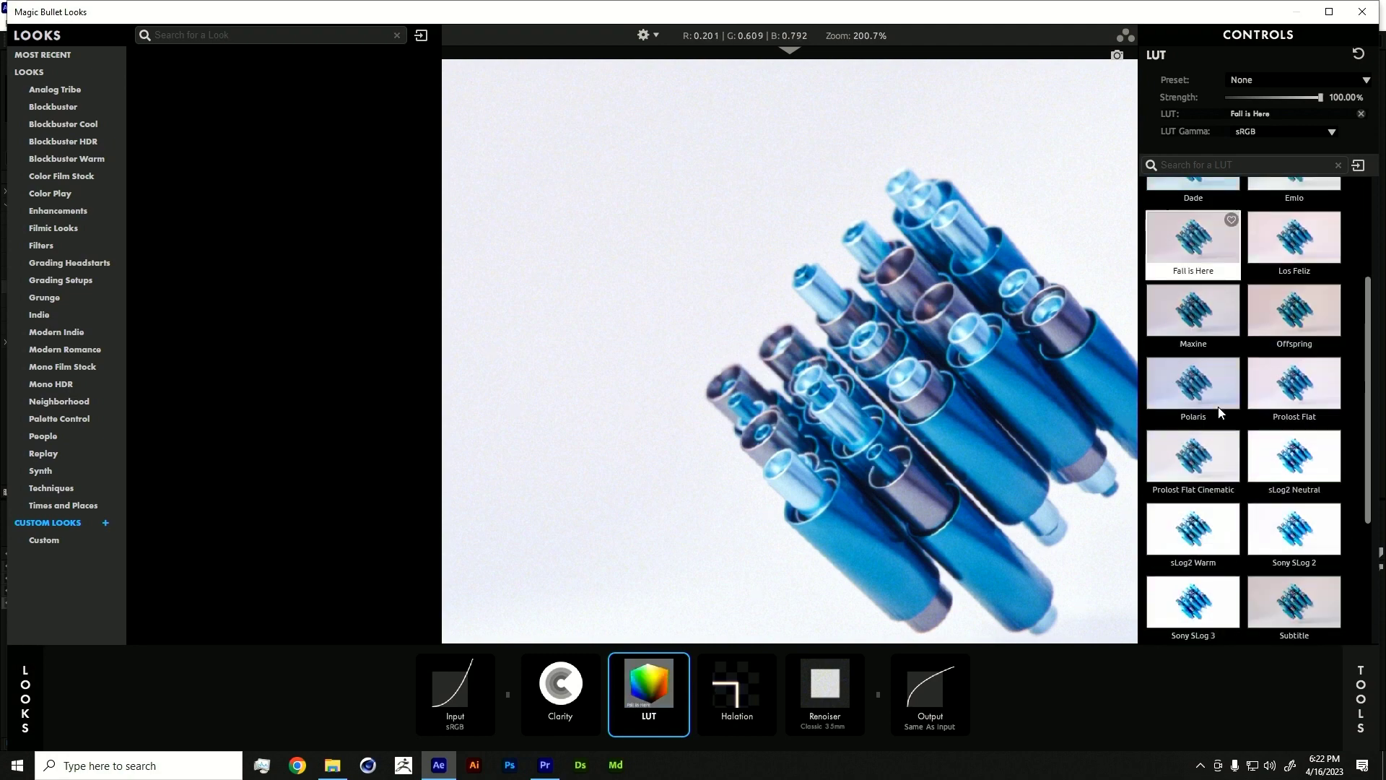
scroll(1256, 417, "up", 5)
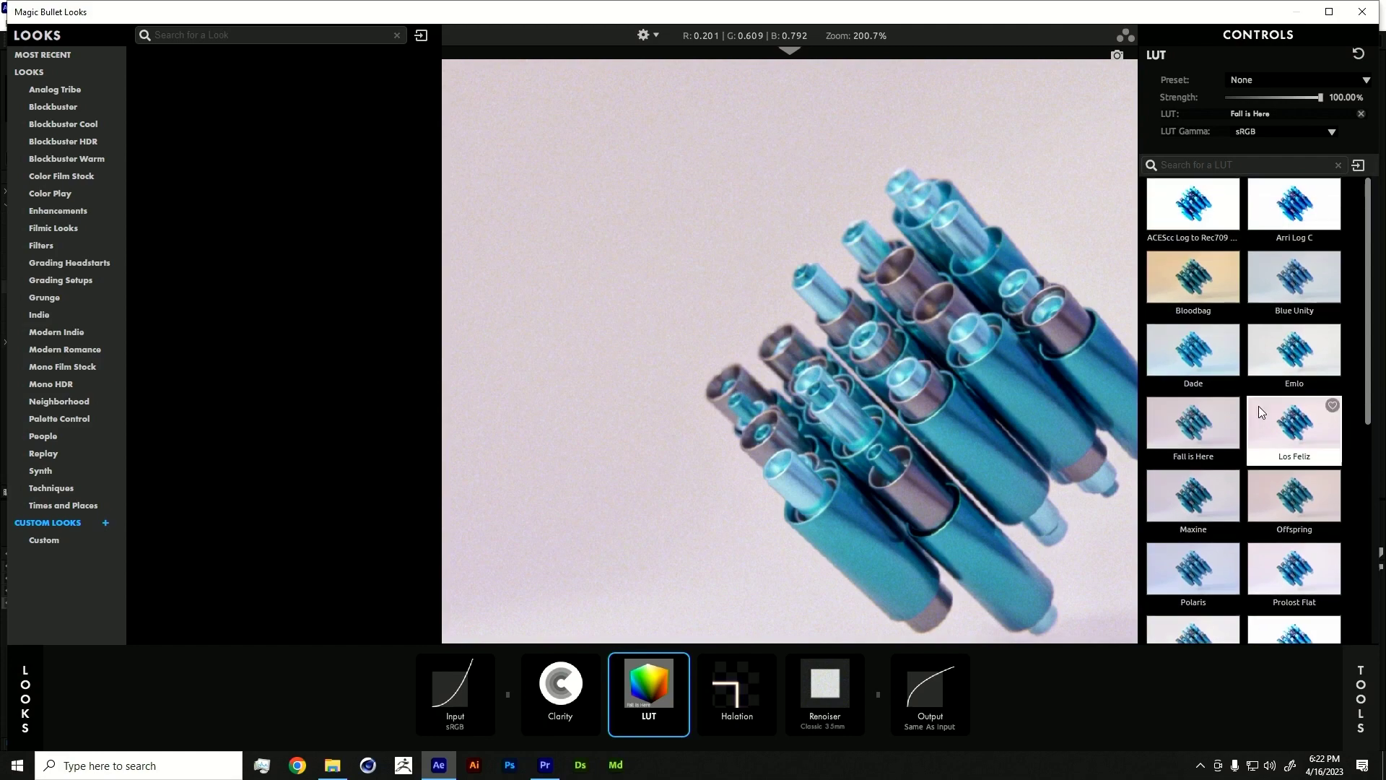
scroll(1283, 390, "down", 5)
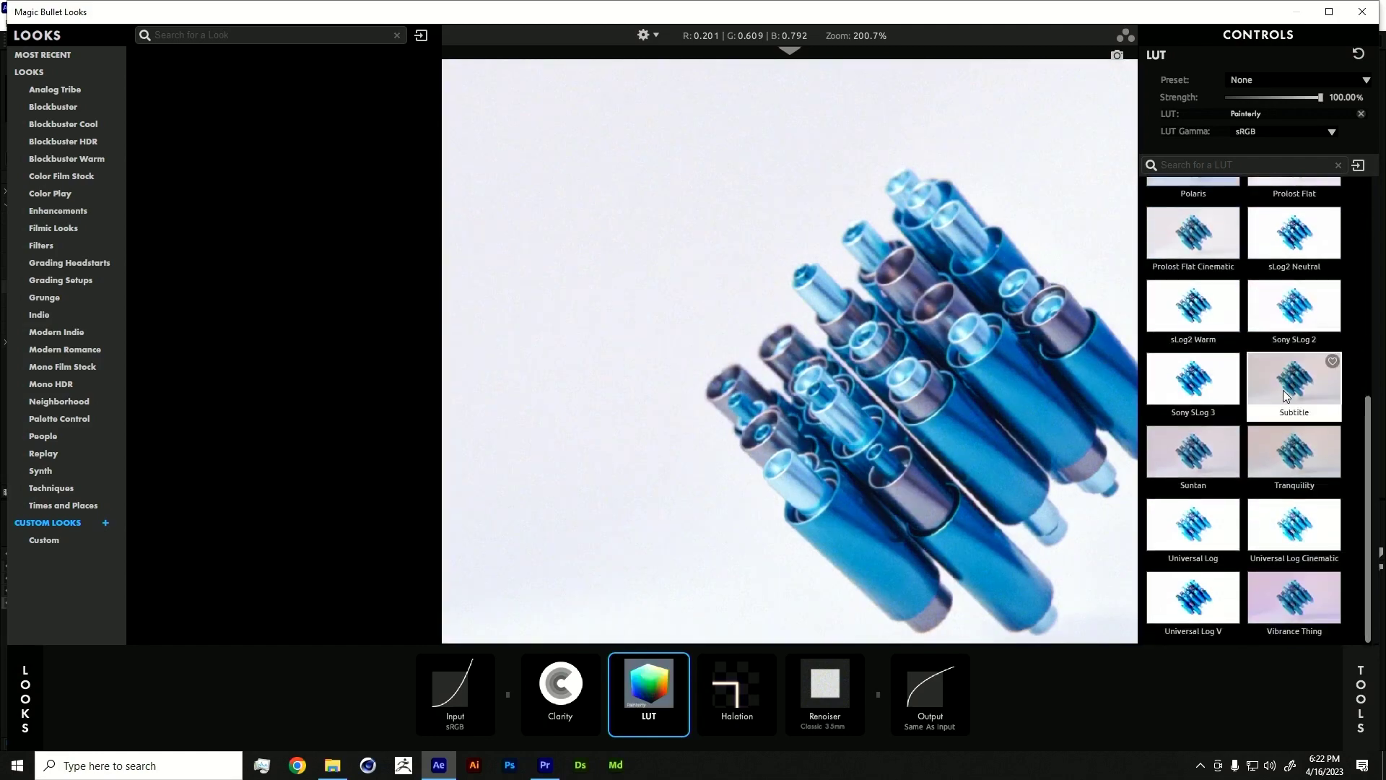
left_click(1302, 394)
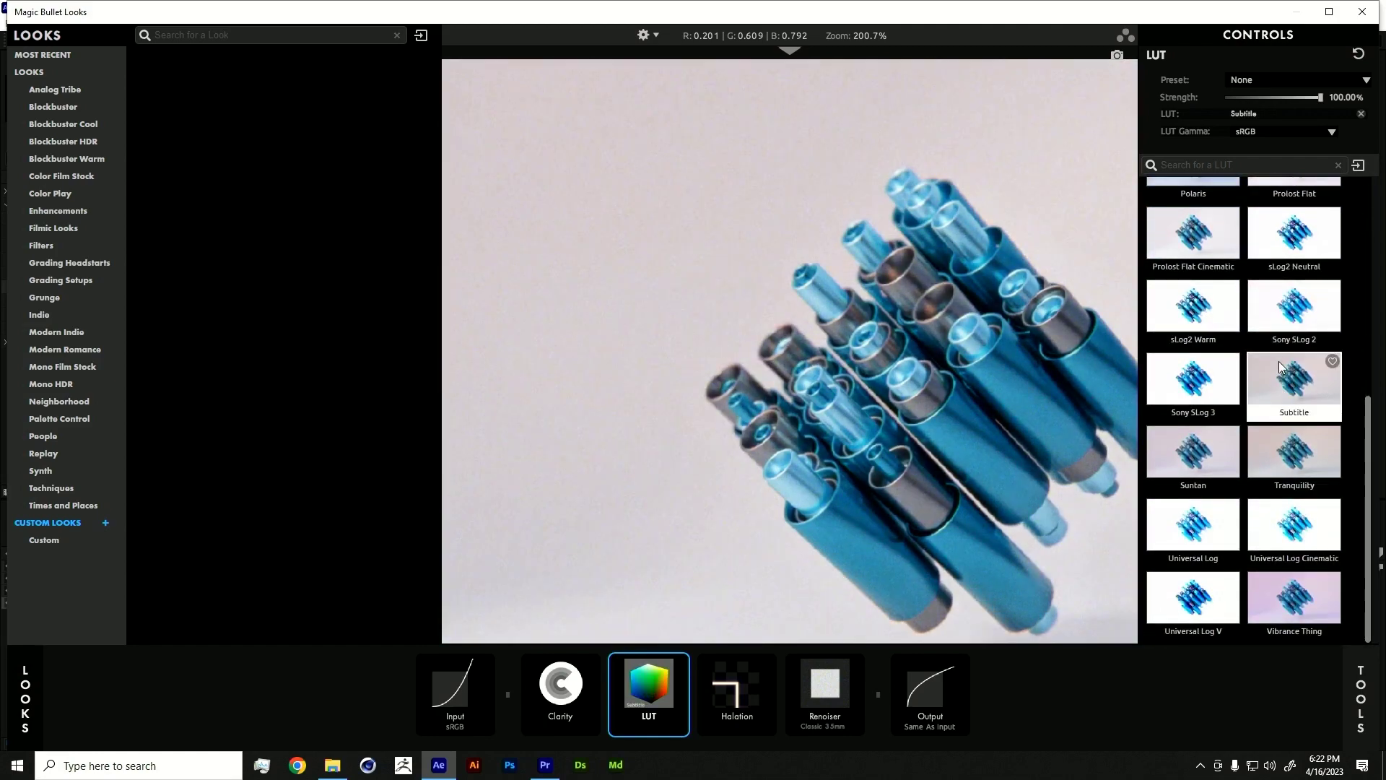
left_click(1166, 228)
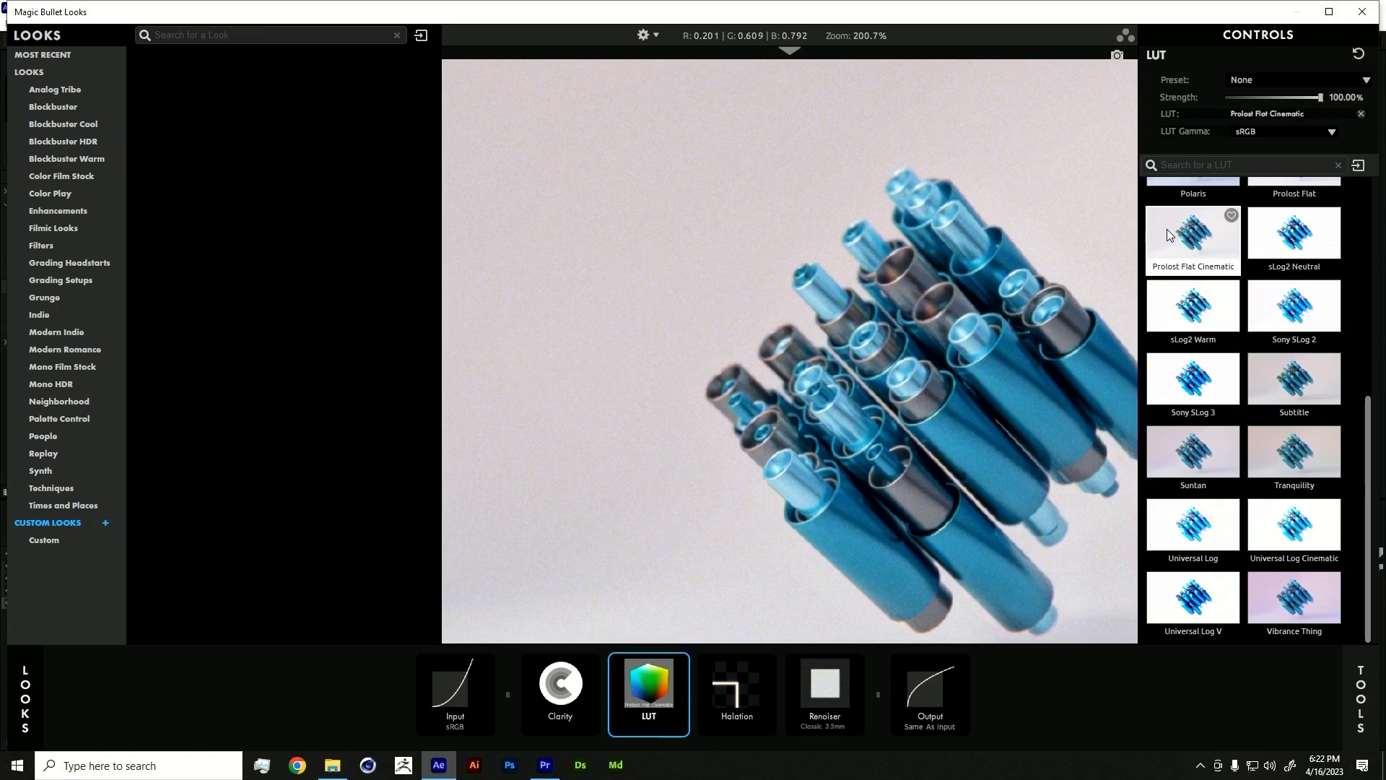
left_click(1293, 532)
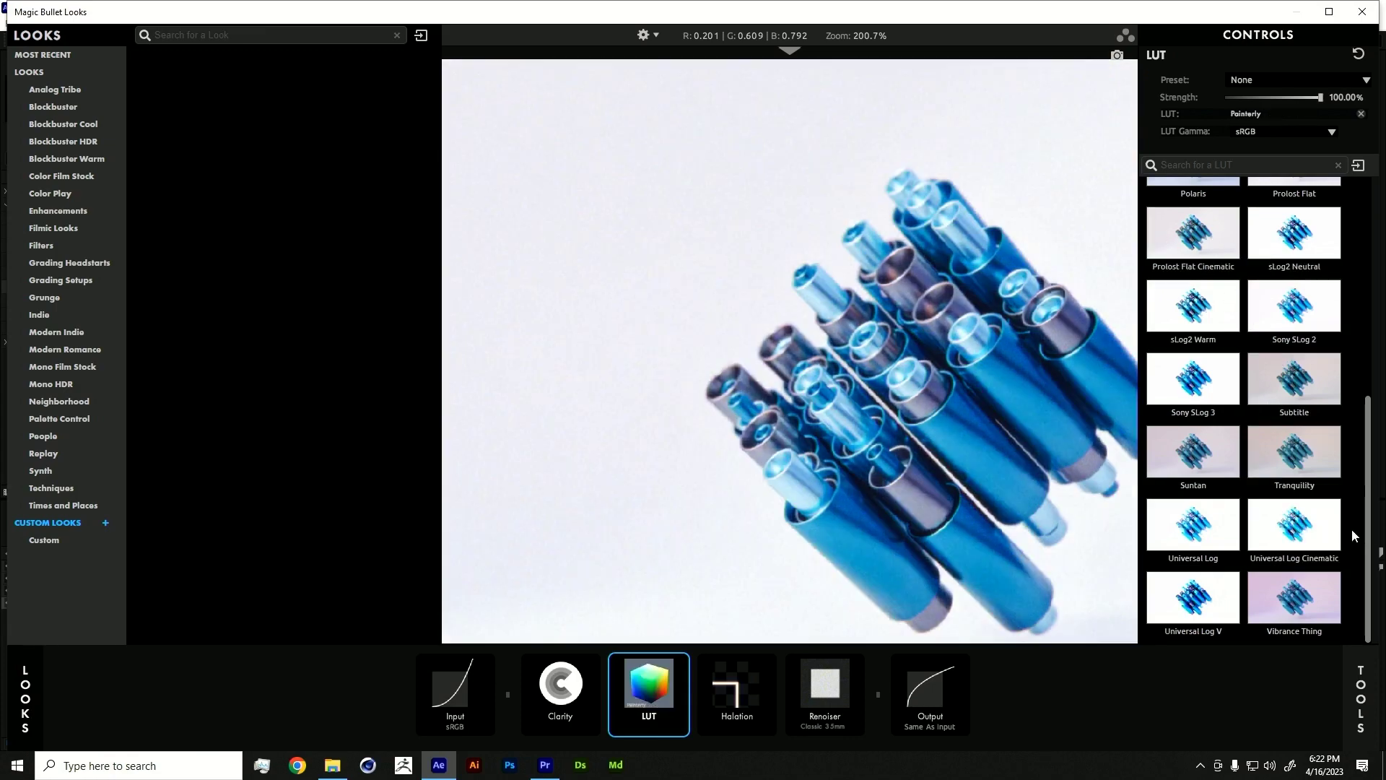
left_click_drag(676, 4, 625, 73)
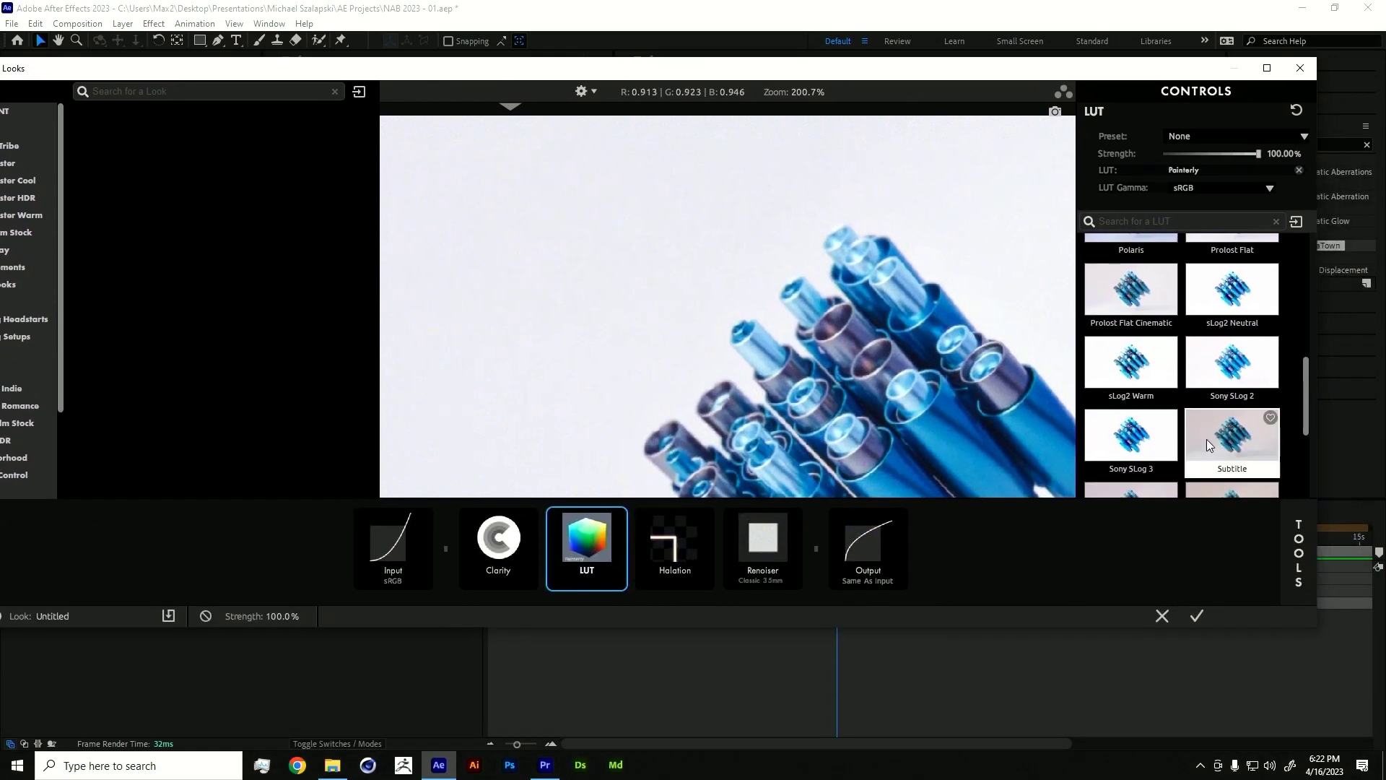
scroll(1270, 426, "down", 3)
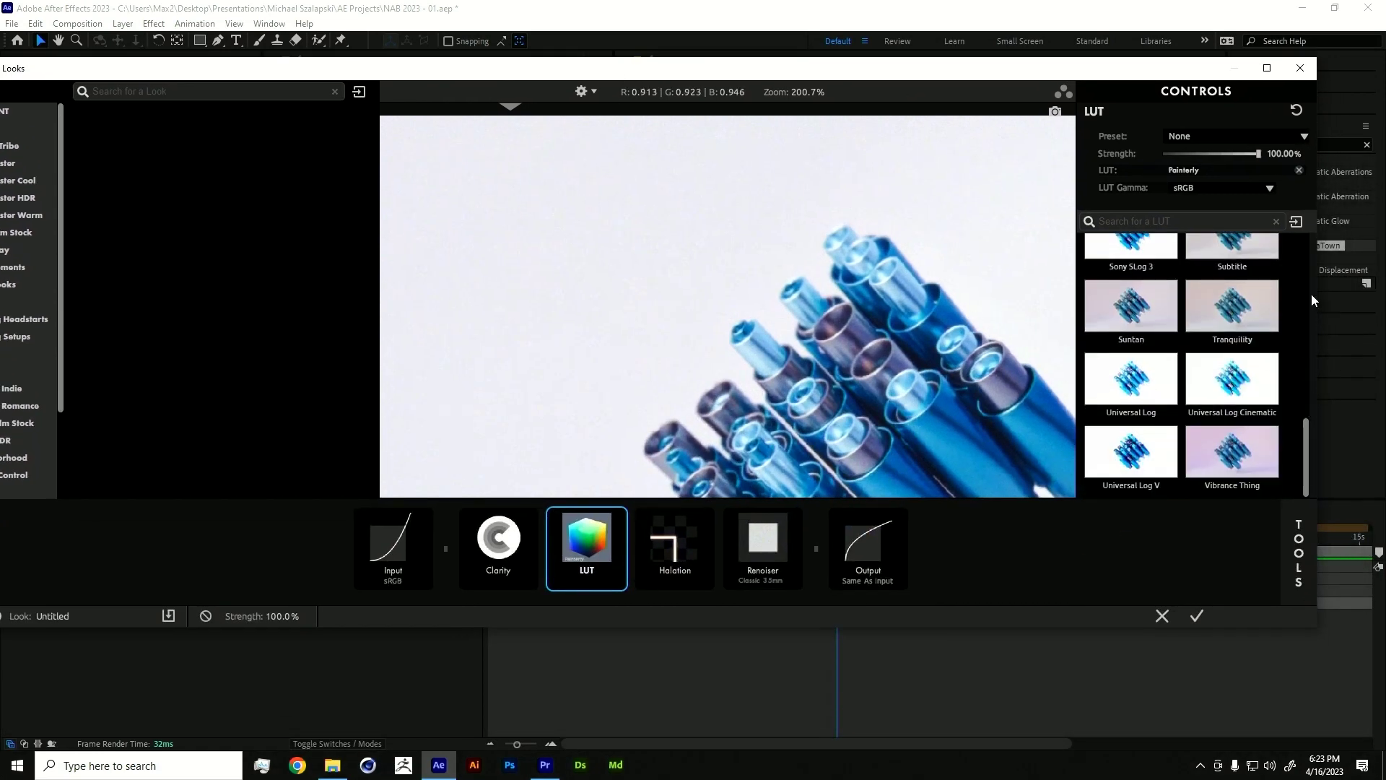
- Import DC1_03_cold_light_of_day_v2.cube from the LUTs > Digital Colorist v2 folder into Magic Bullet Looks
left_click(1296, 221)
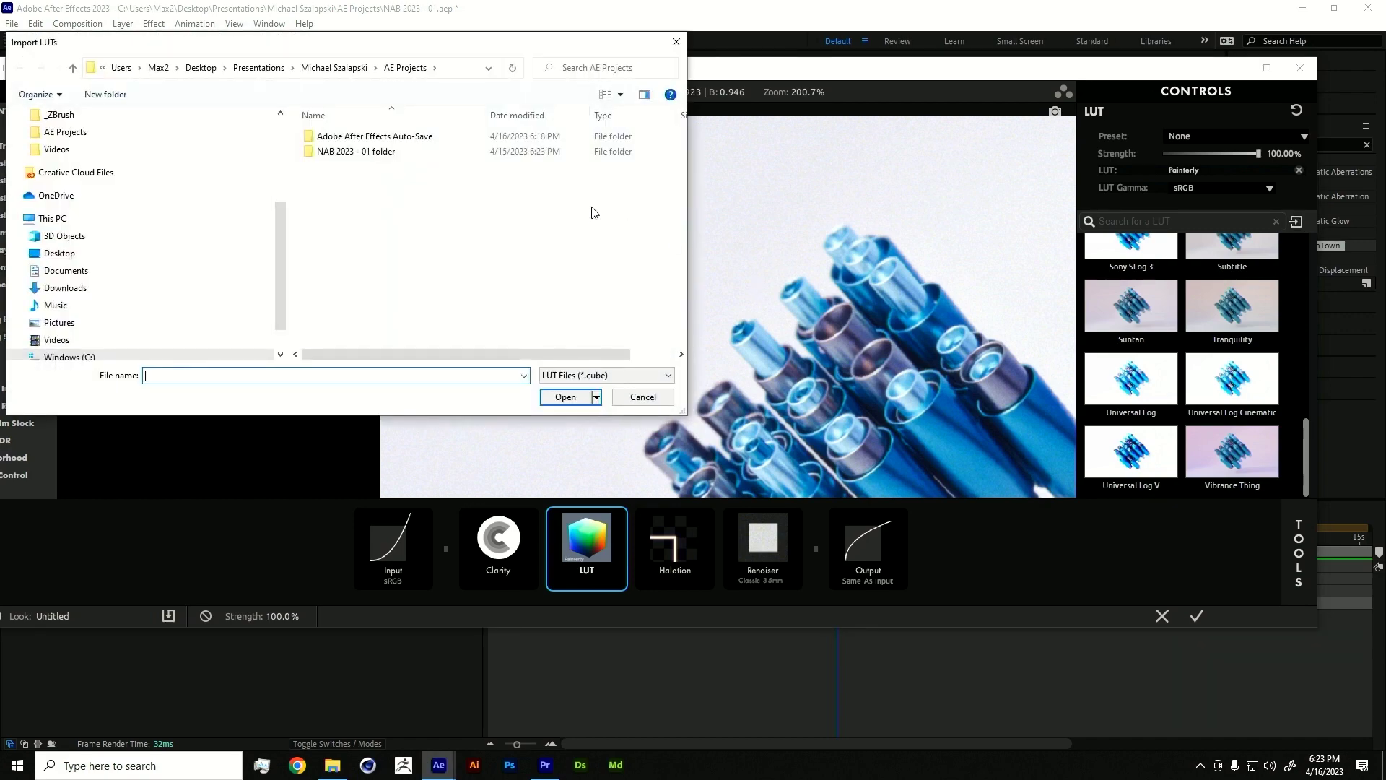
left_click(352, 68)
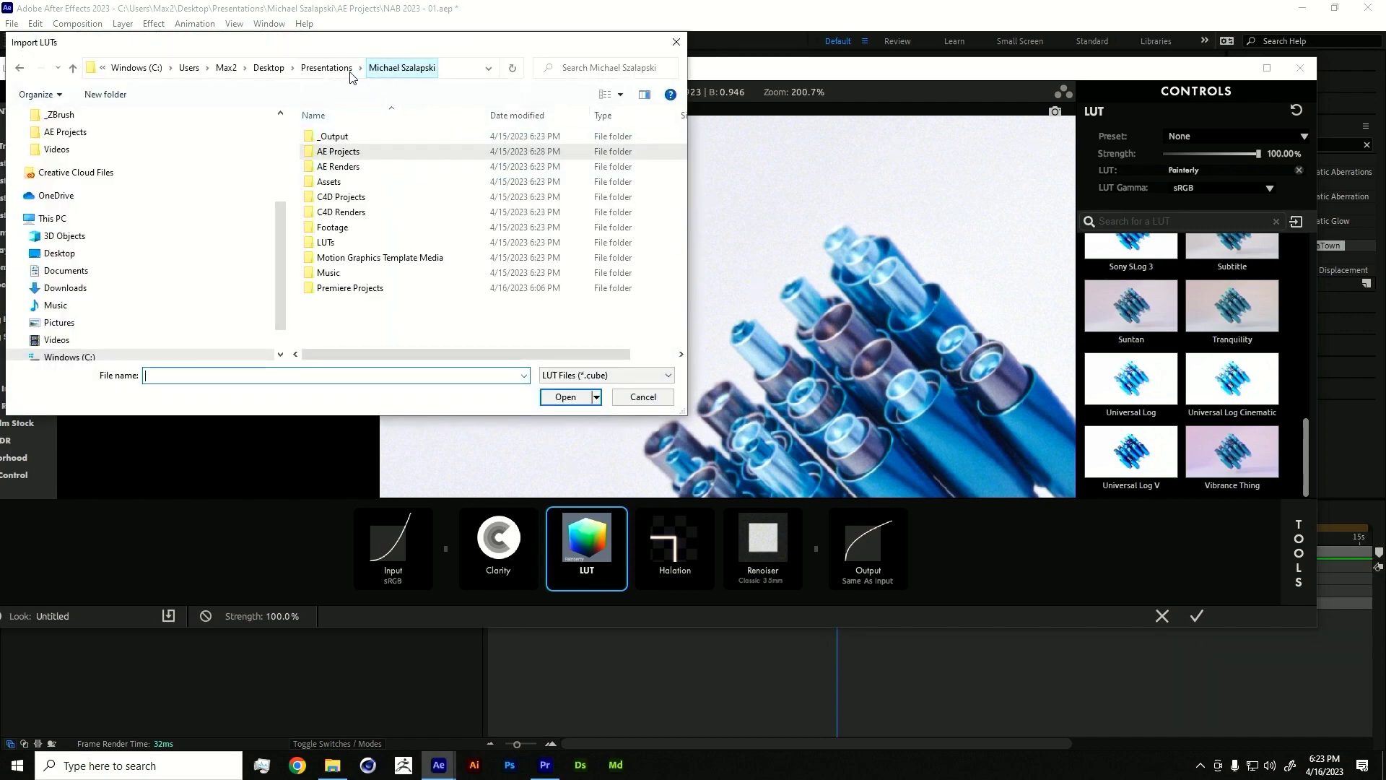
double_click(336, 244)
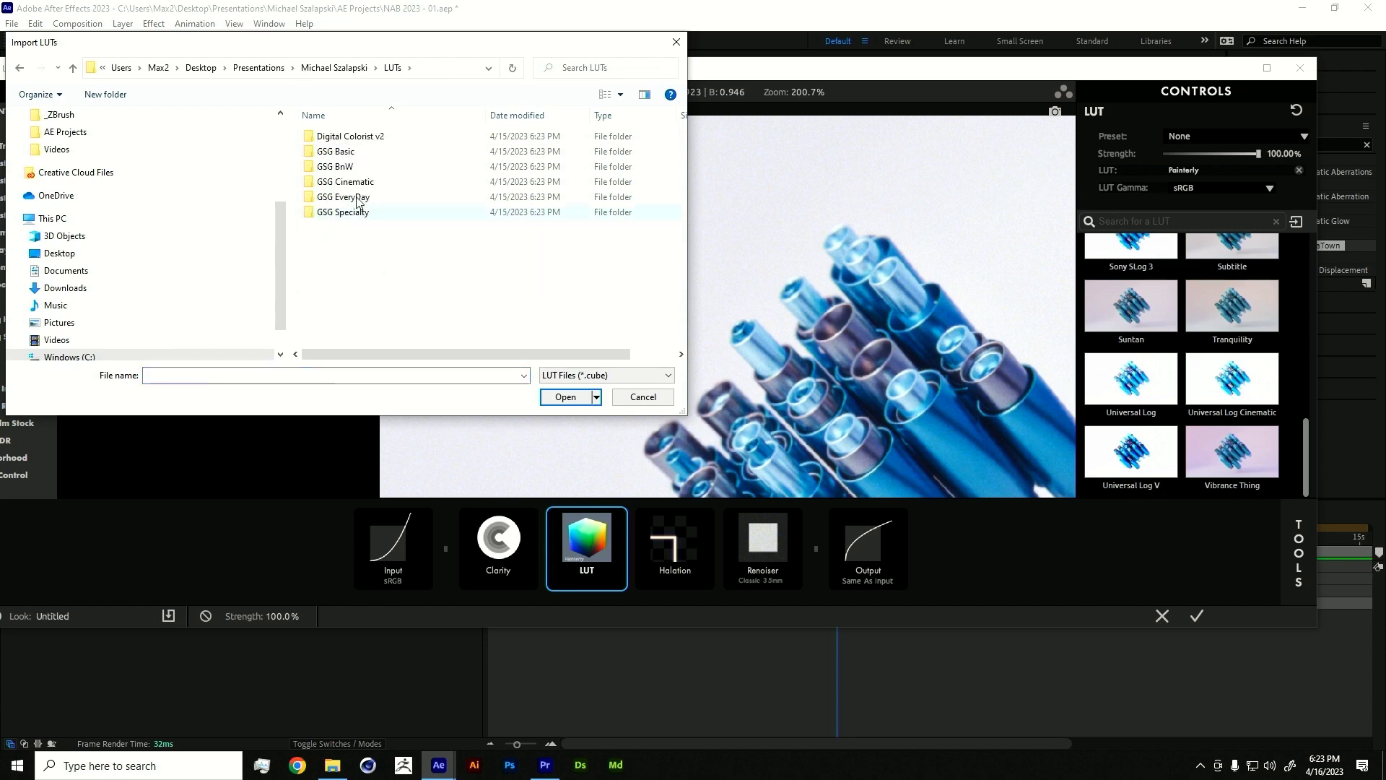
double_click(352, 139)
left_click(354, 140)
left_click(378, 153)
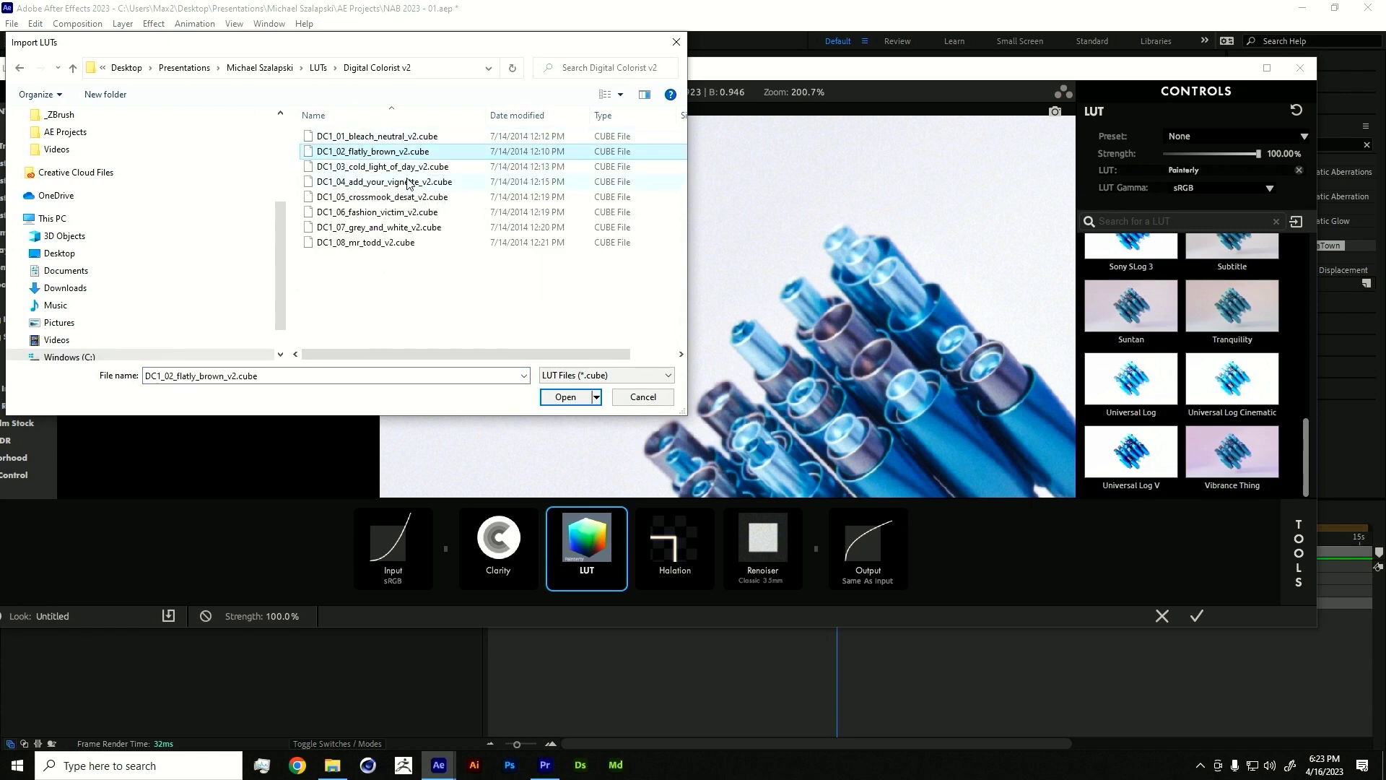
left_click(406, 168)
left_click(565, 397)
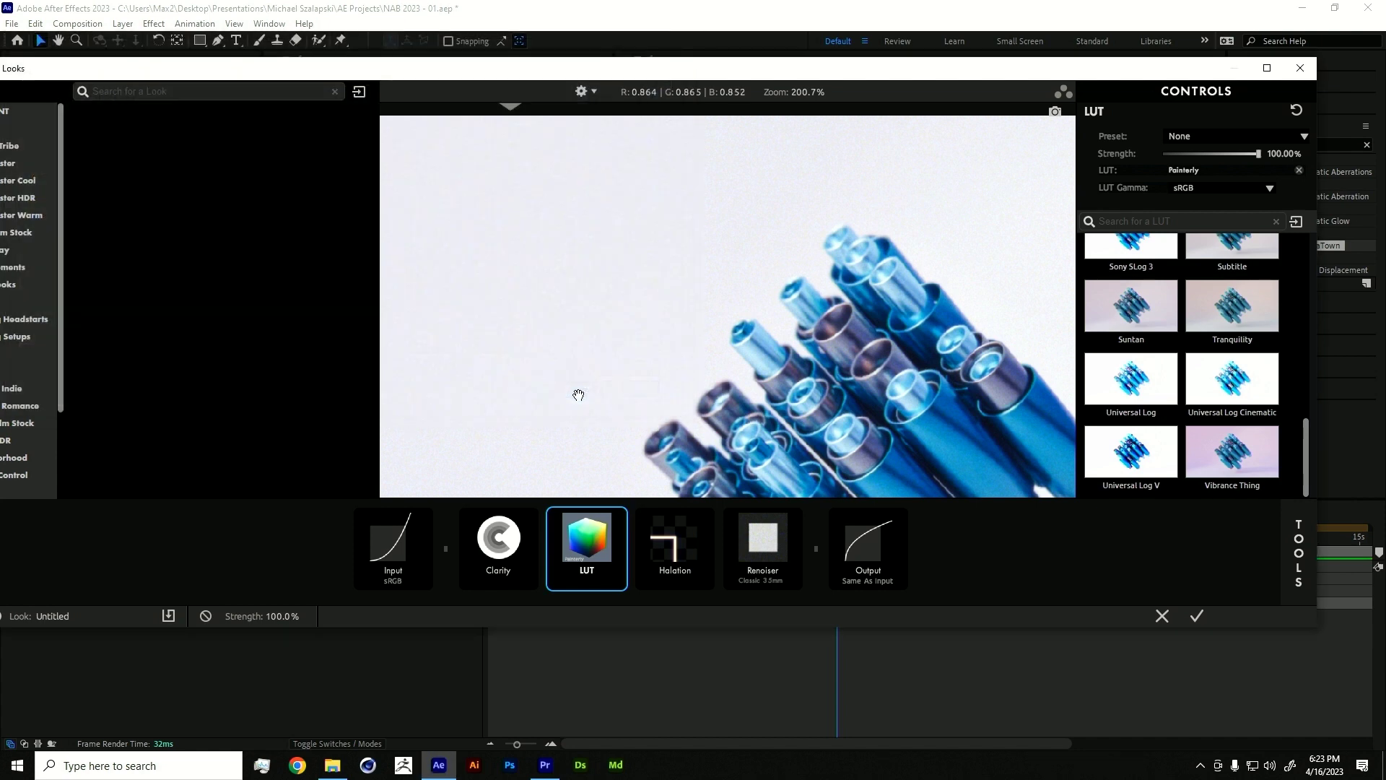
- Apply the imported DC1_03_cold_light_of_day_v2 LUT from the Custom group
left_click(1197, 449)
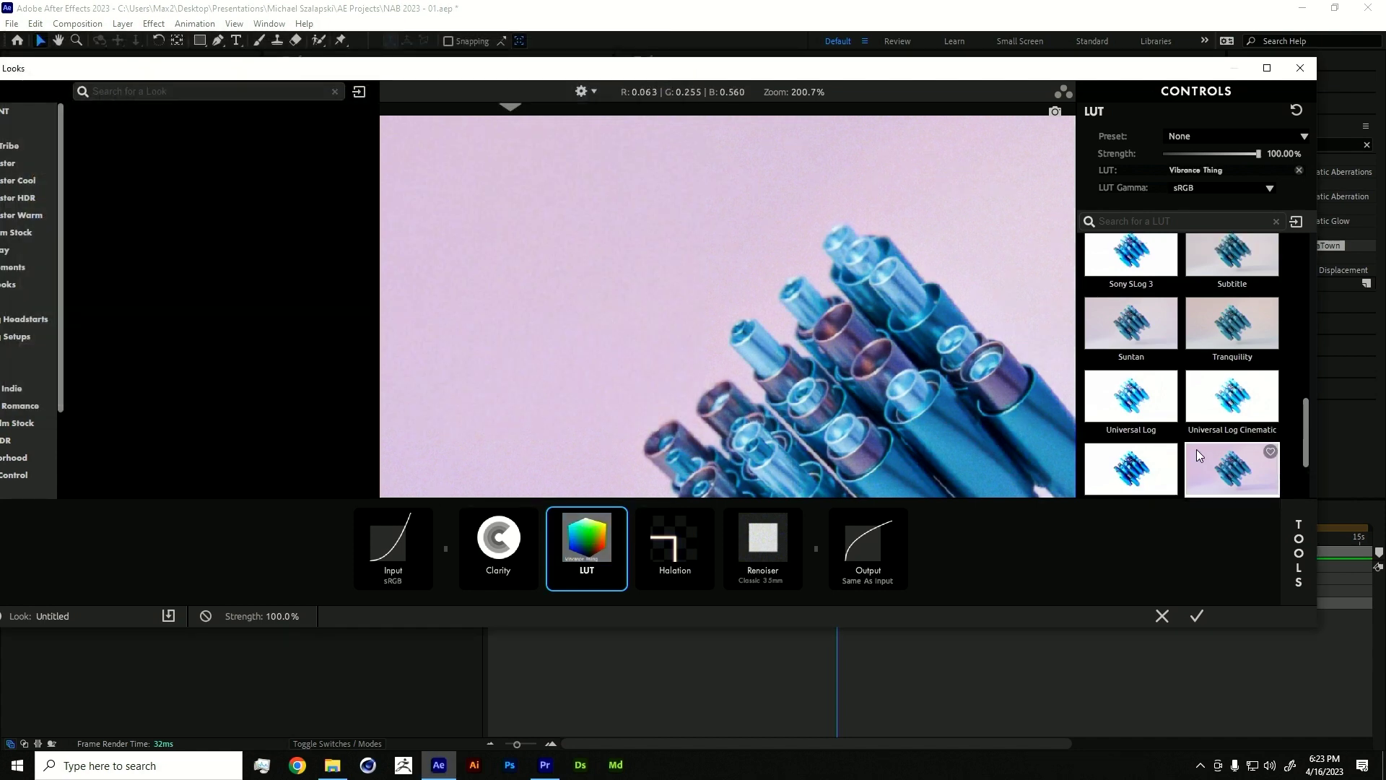
scroll(1141, 410, "down", 2)
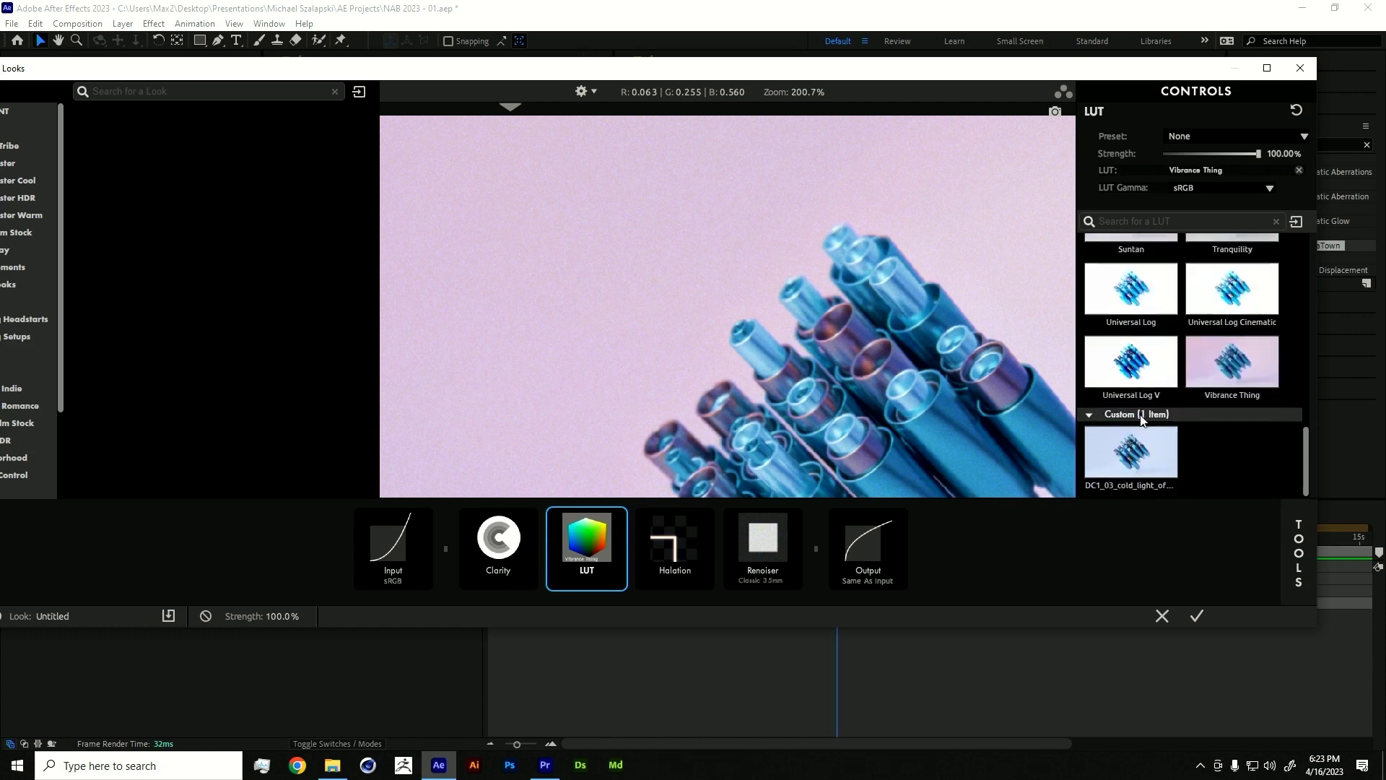
left_click(1133, 463)
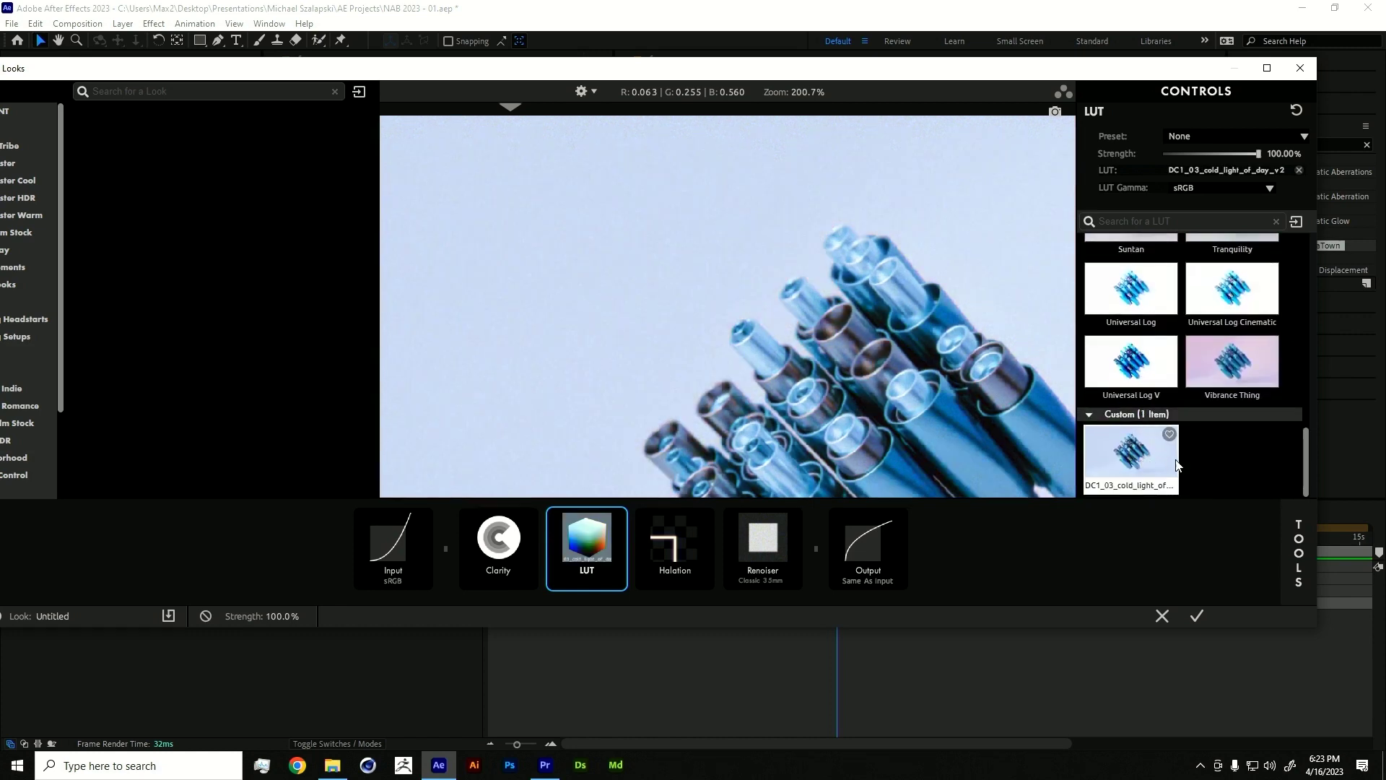
- Reveal the imported custom LUT in File Explorer and go back up to the LUTs folder
right_click(1133, 464)
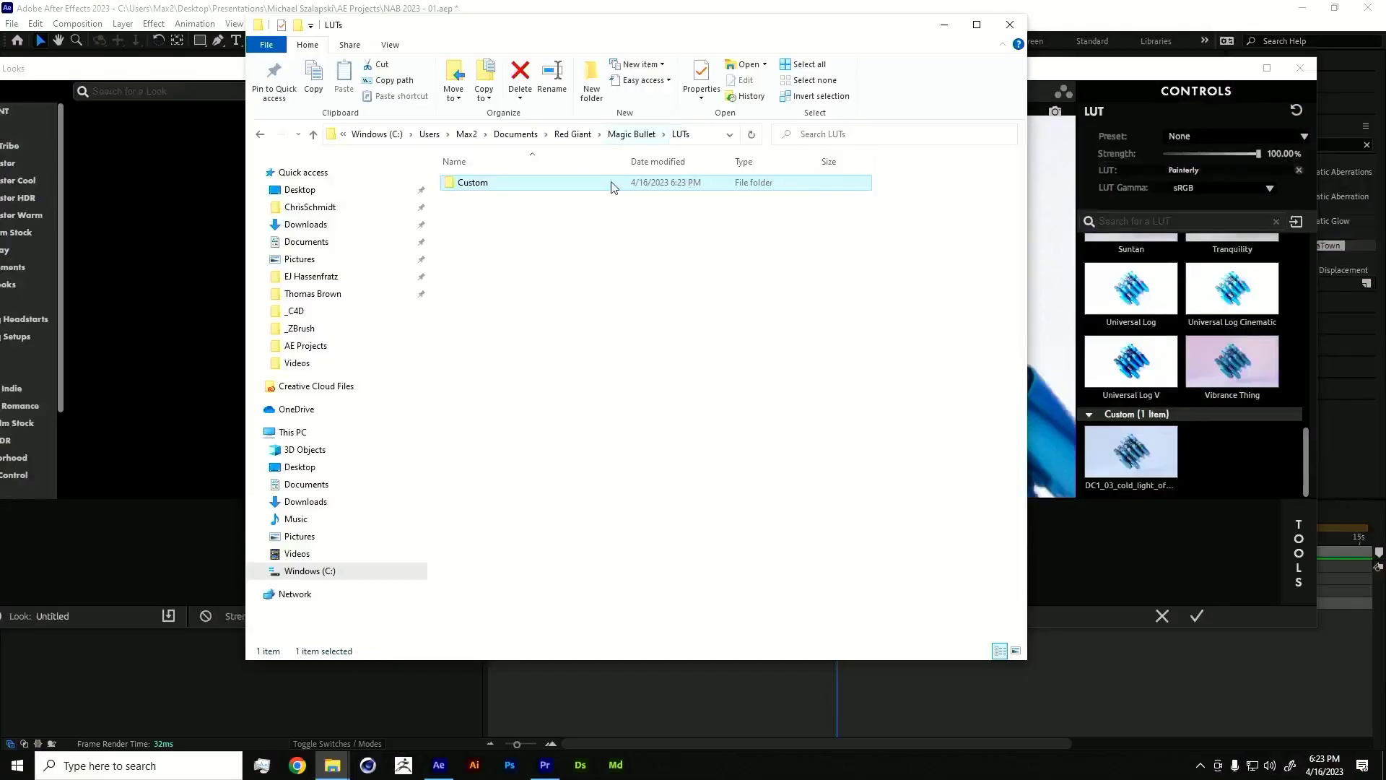
double_click(489, 187)
left_click(620, 137)
- In the other Explorer window, select all six LUT pack folders, then return to Looks
mouse_move(332, 764)
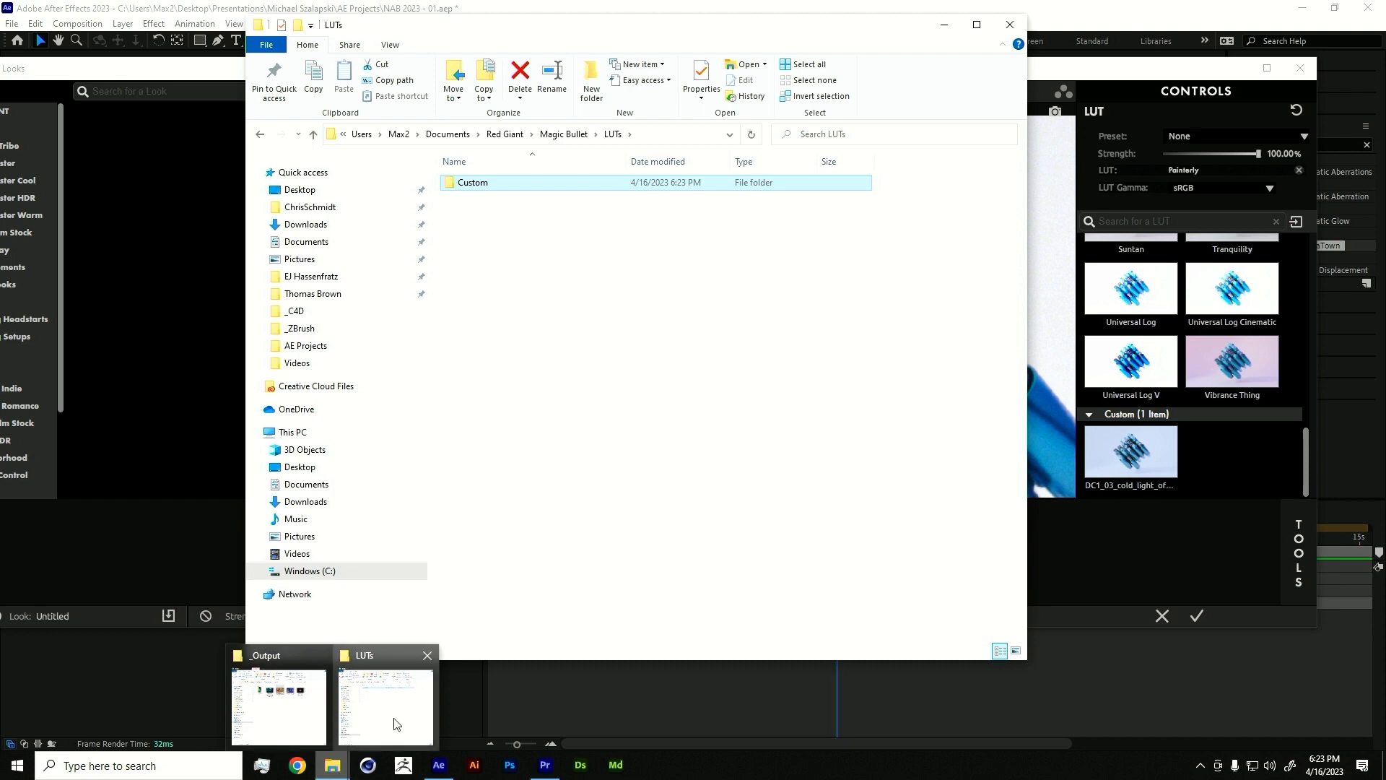
mouse_move(395, 724)
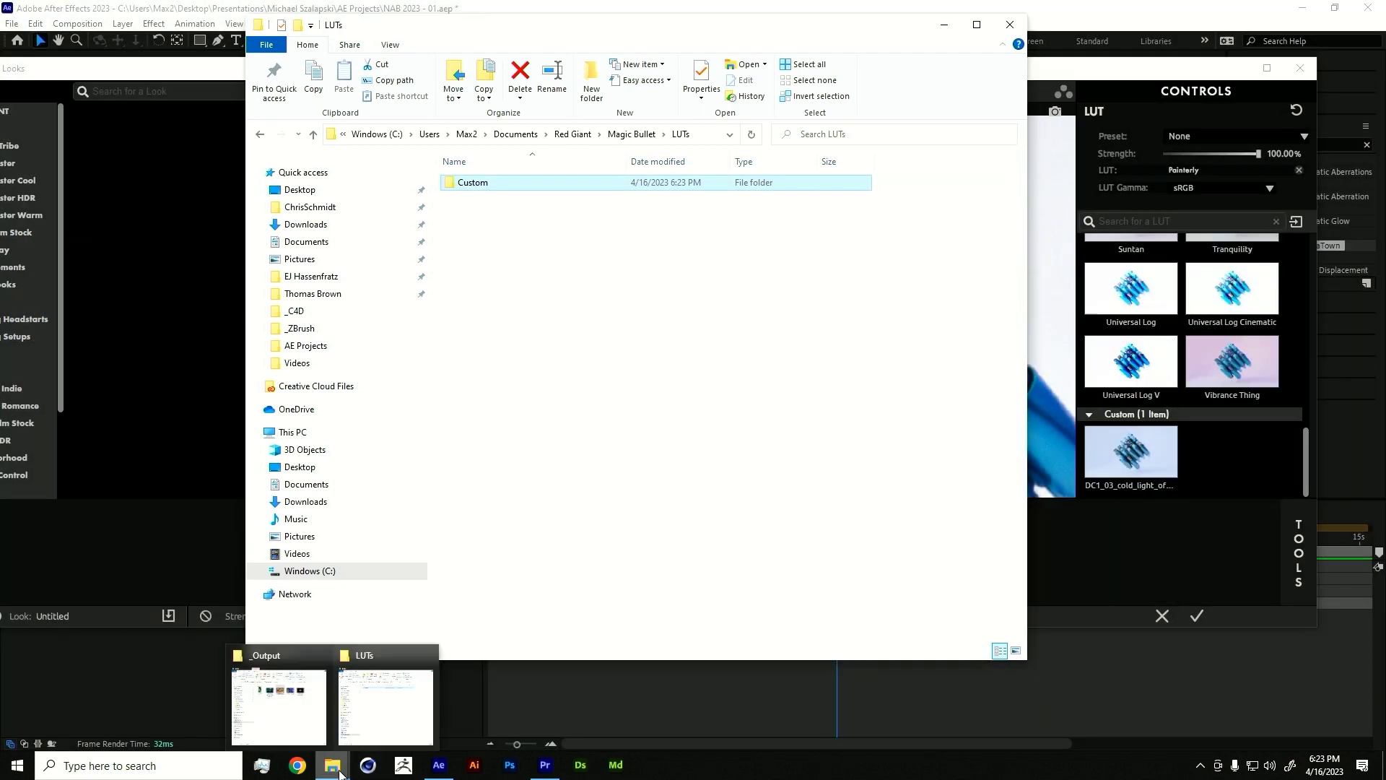
left_click(310, 730)
left_click(469, 158)
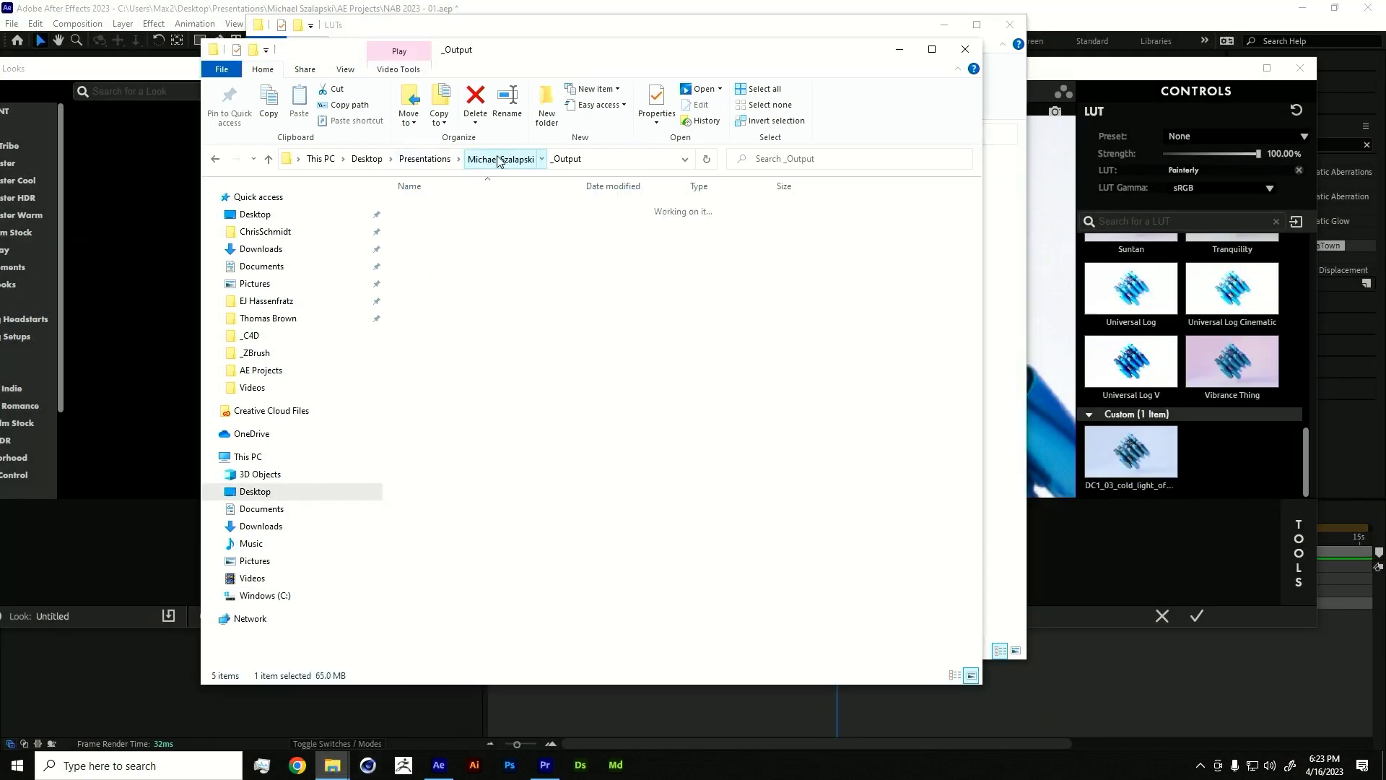
double_click(449, 310)
left_click_drag(476, 322, 415, 206)
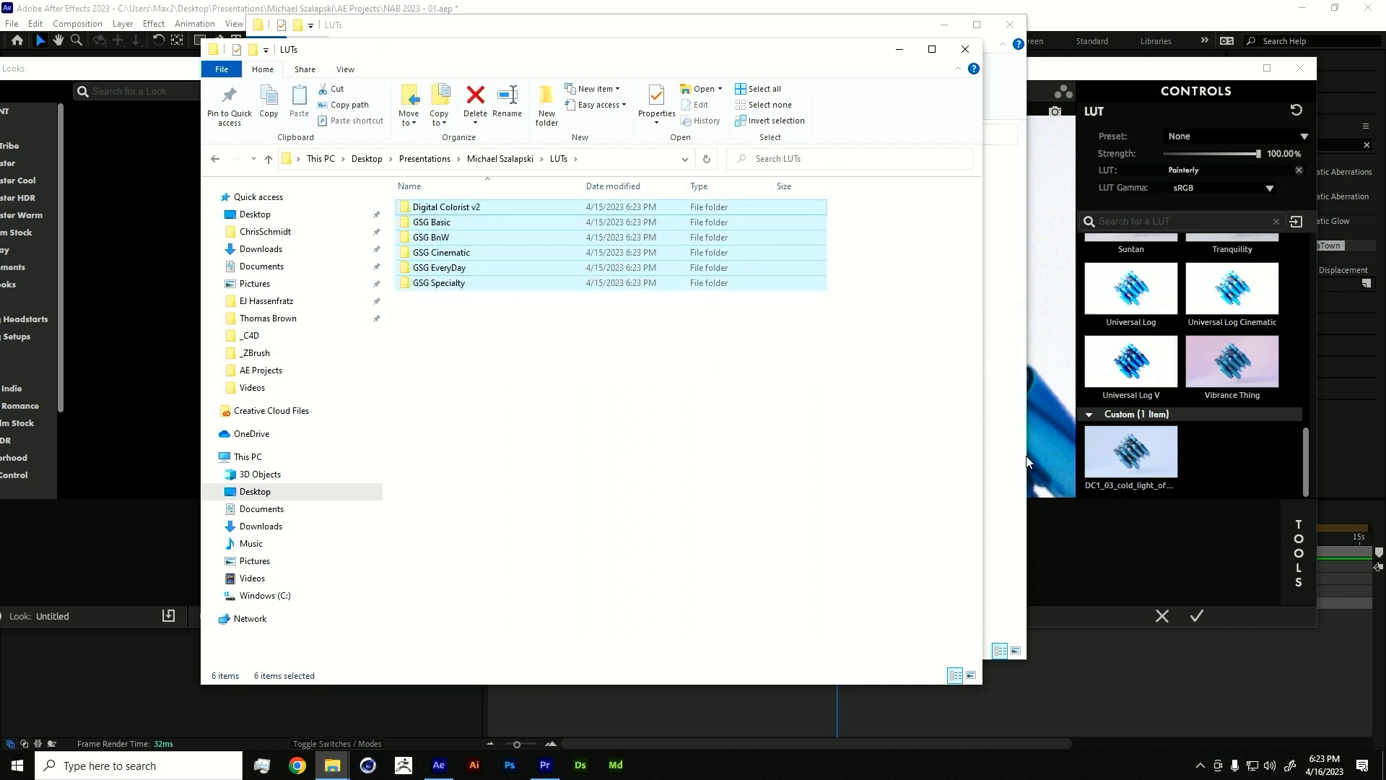
left_click(1182, 550)
- Collapse and expand the Custom and Luts (24 Items) groups in the LUT library
left_click(1090, 414)
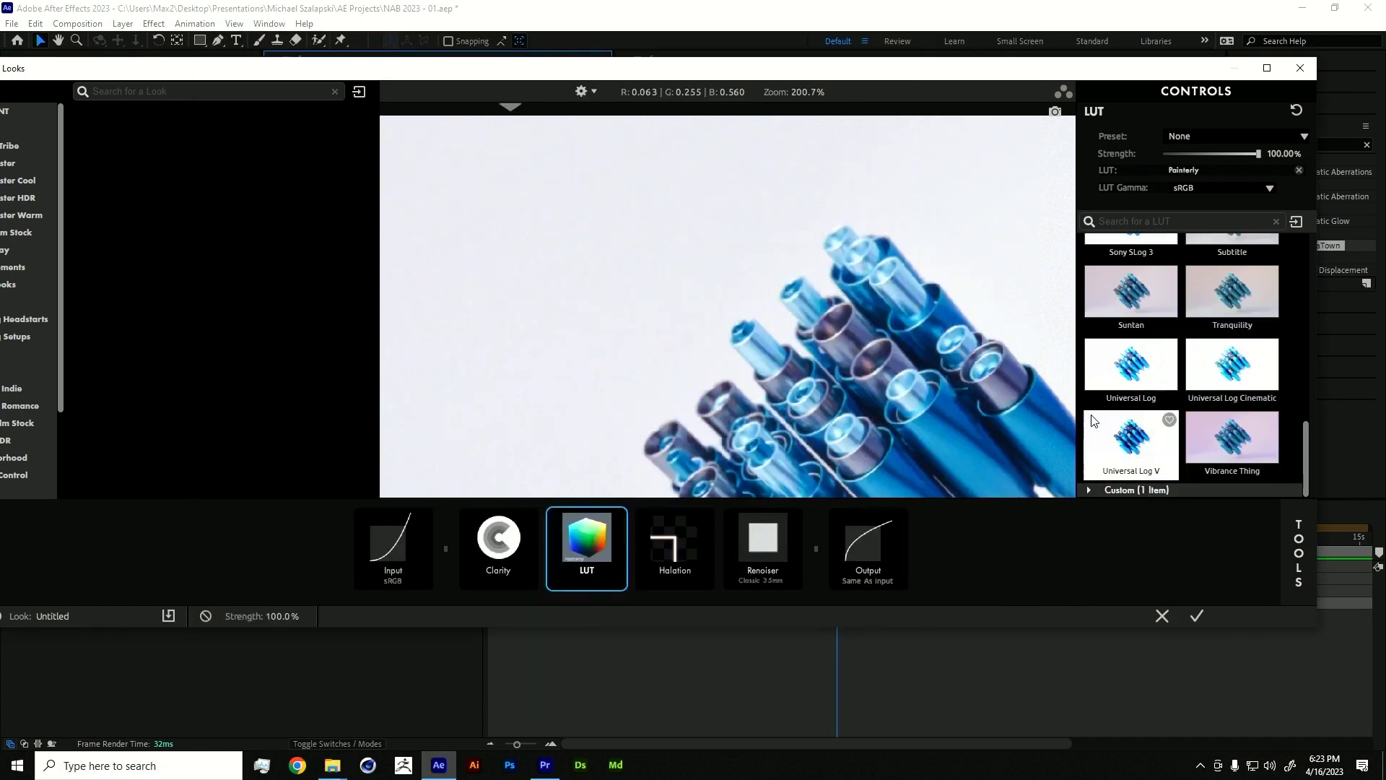
left_click(1098, 491)
scroll(1119, 462, "down", 1)
scroll(1126, 434, "up", 8)
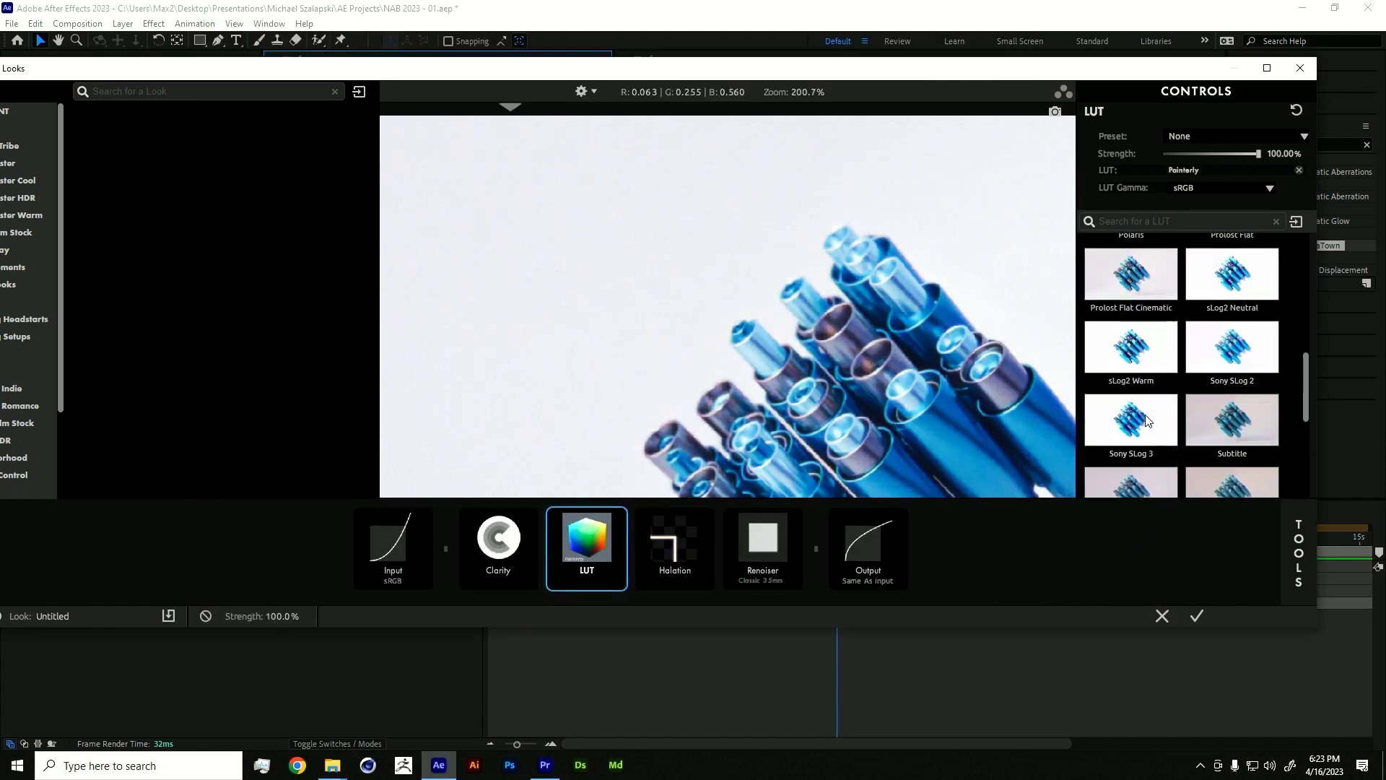
scroll(1131, 407, "up", 2)
left_click(1101, 240)
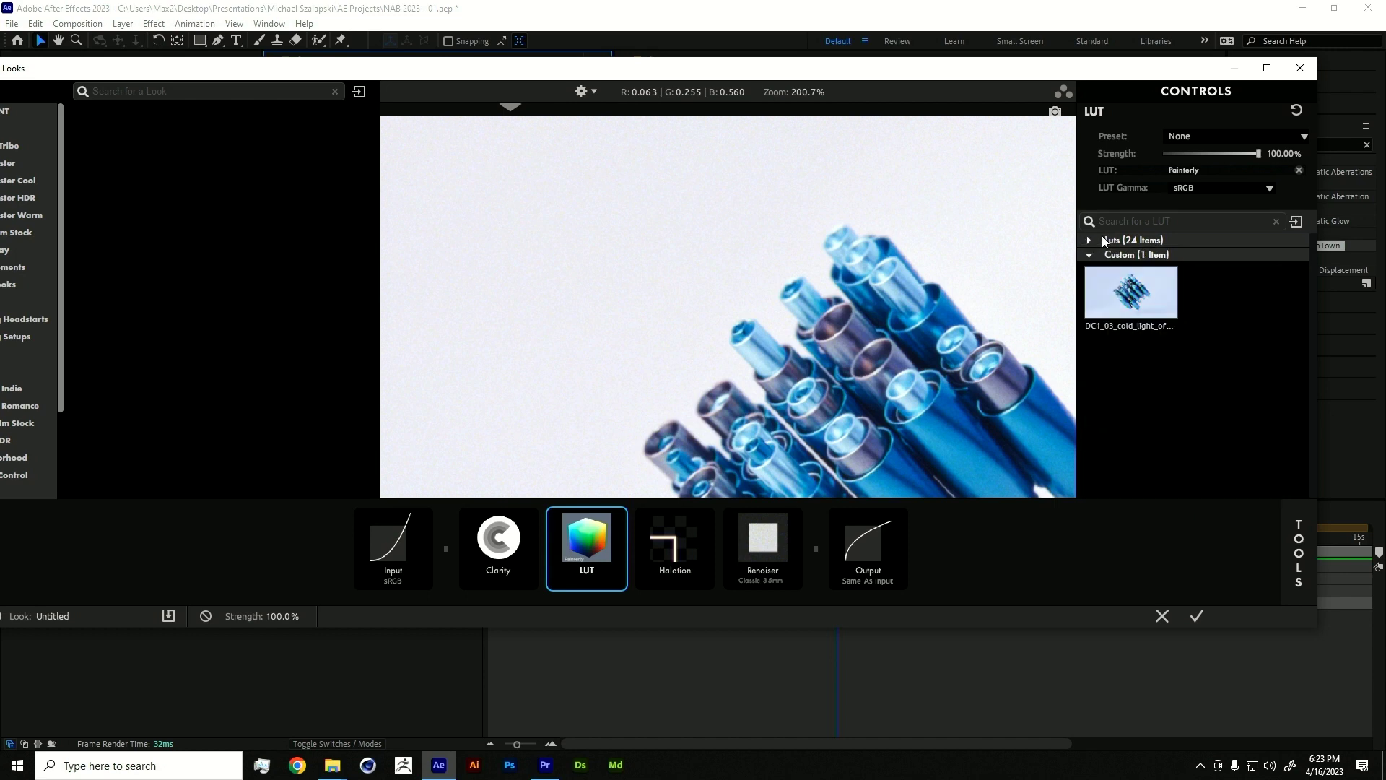
left_click(1089, 255)
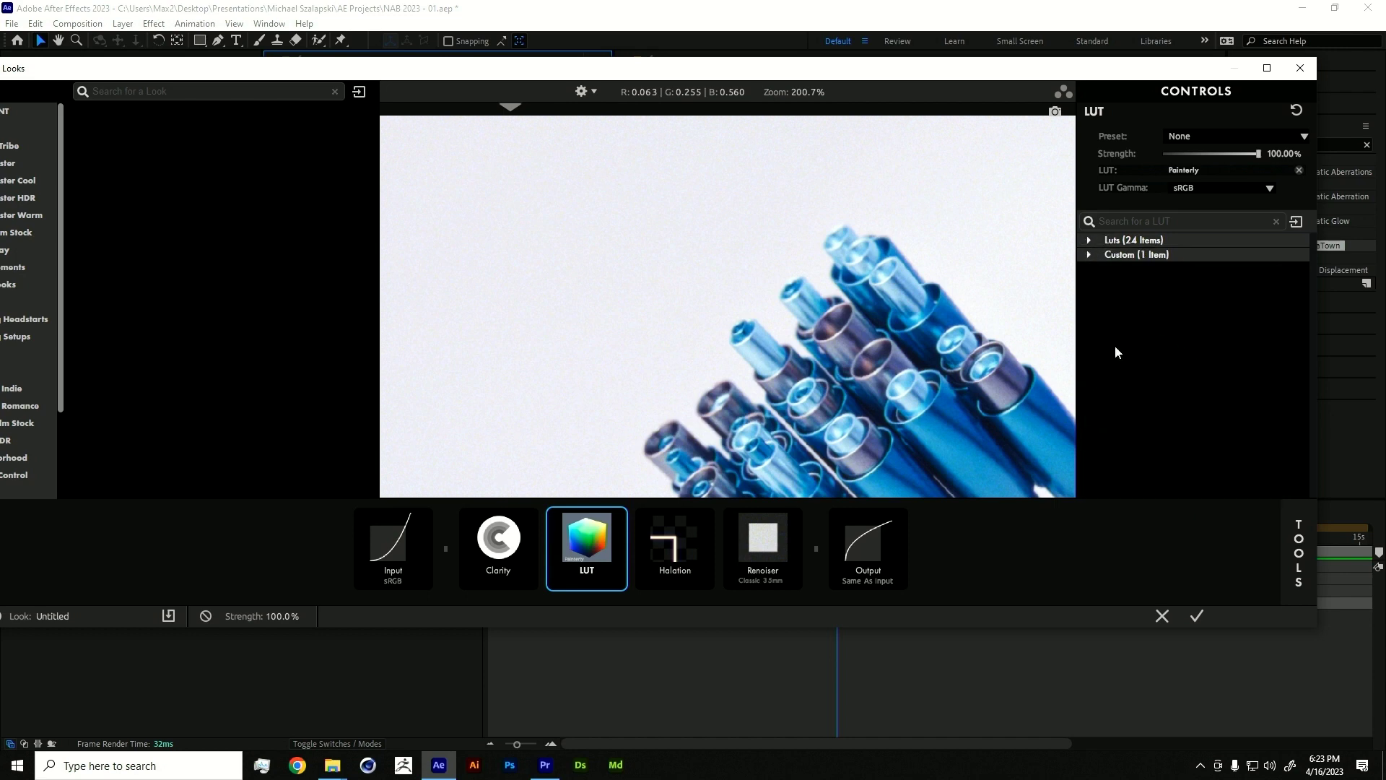
left_click(1088, 241)
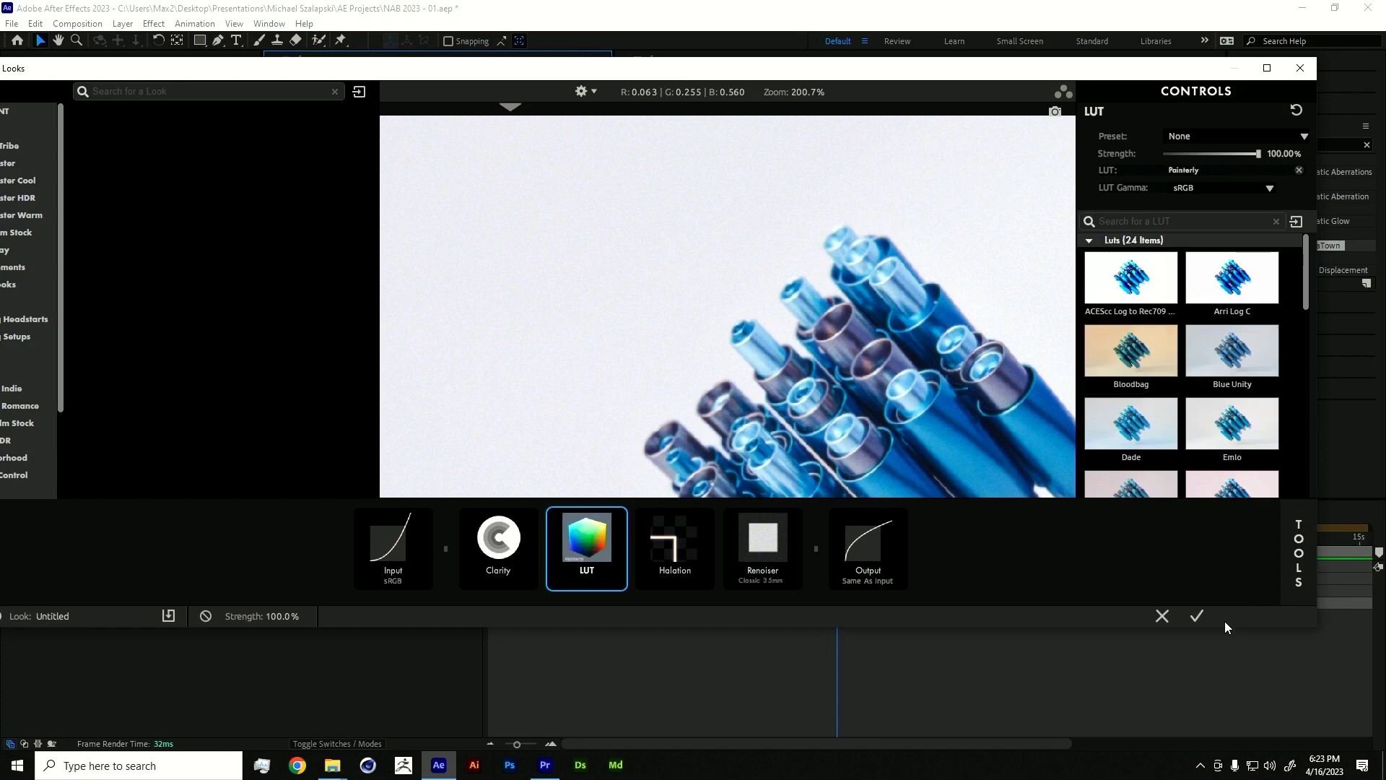
- Close Looks with Don't Save, then scrub back to the rock scene
left_click(1161, 616)
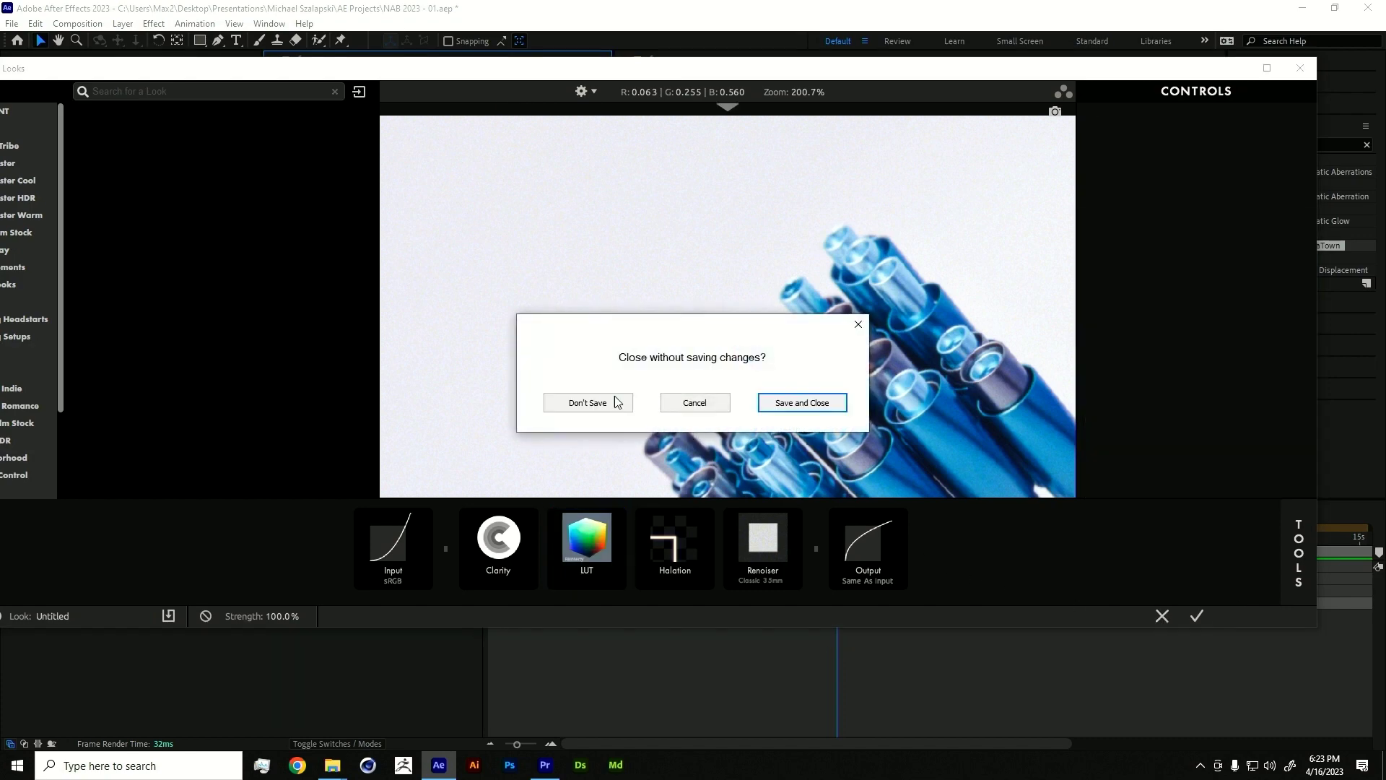
left_click(616, 402)
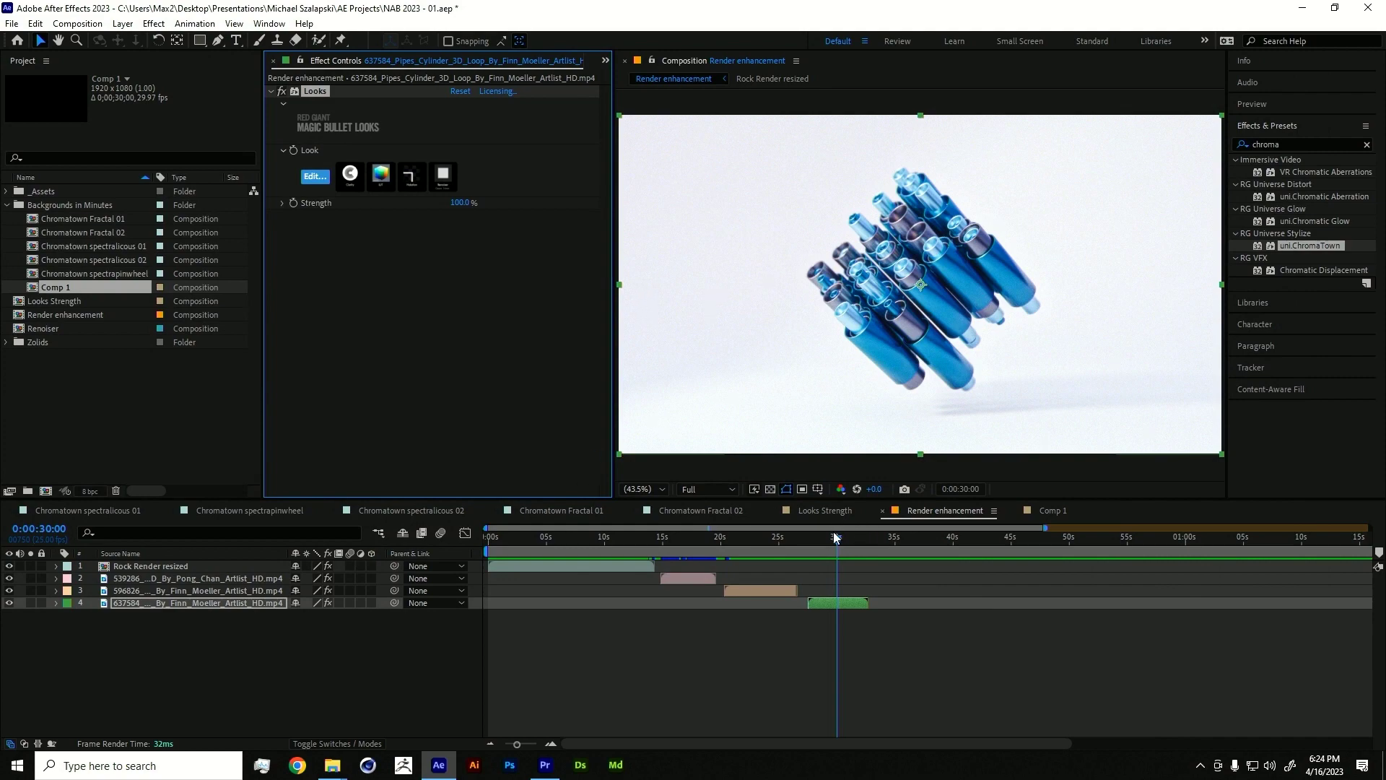
left_click_drag(836, 537, 576, 553)
- Select the Rock Render resized layer, scrub its frames, and toggle uni.Finisher to compare
left_click(605, 569)
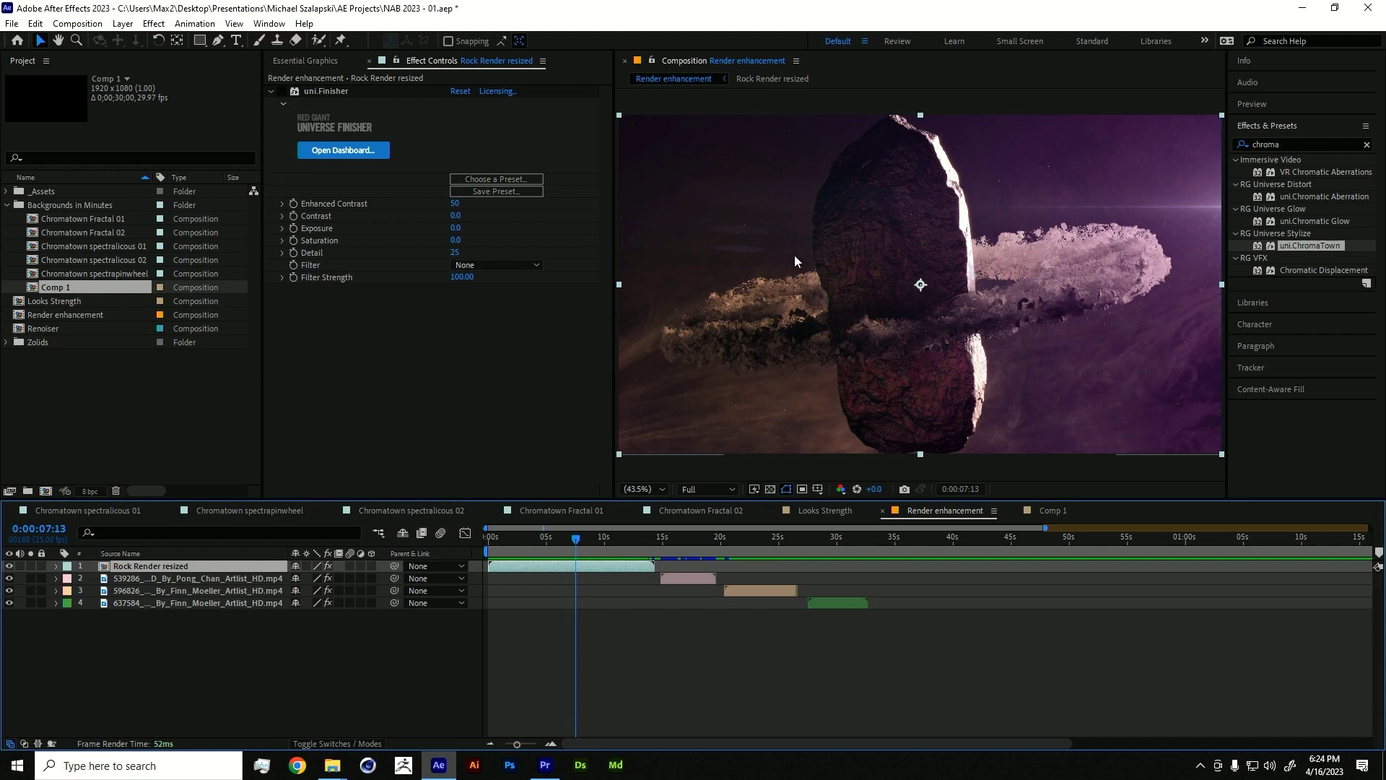
left_click_drag(584, 544, 557, 533)
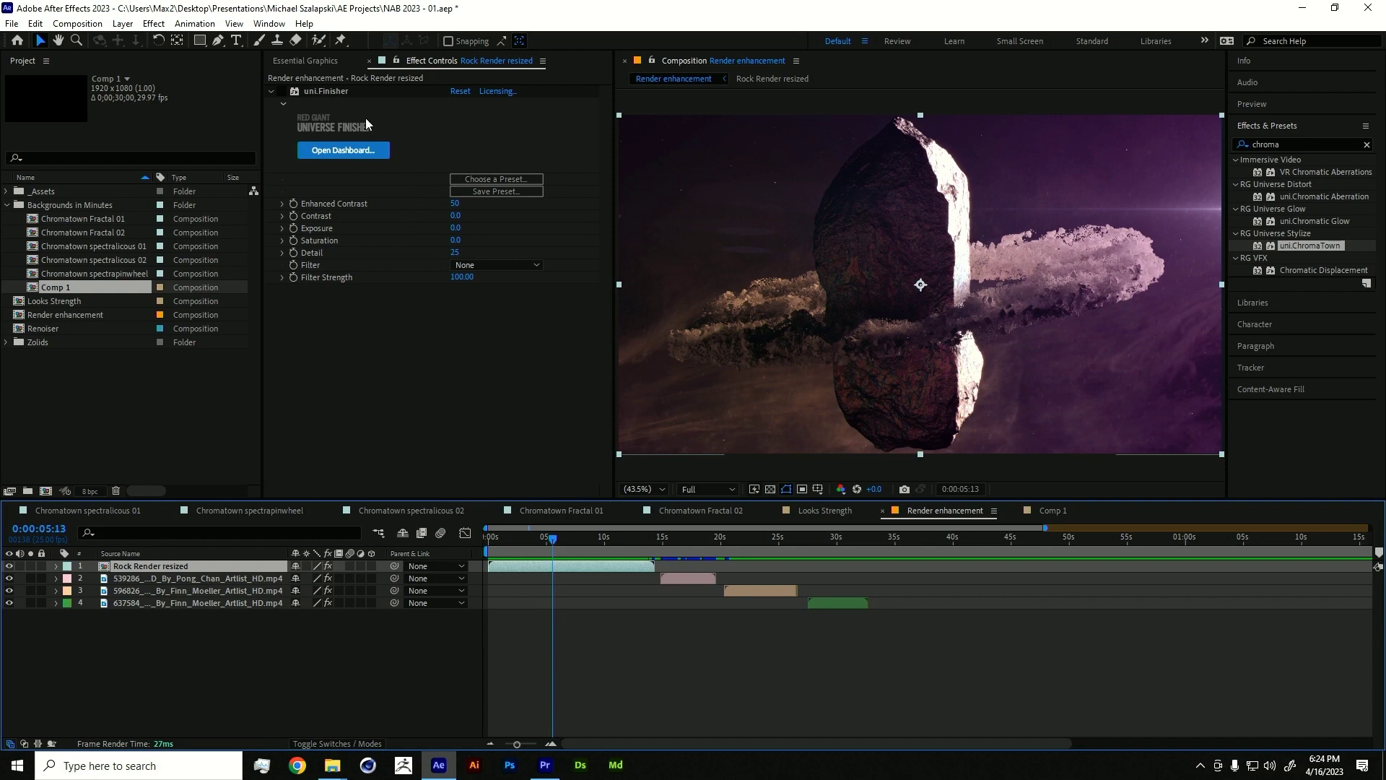
left_click(281, 92)
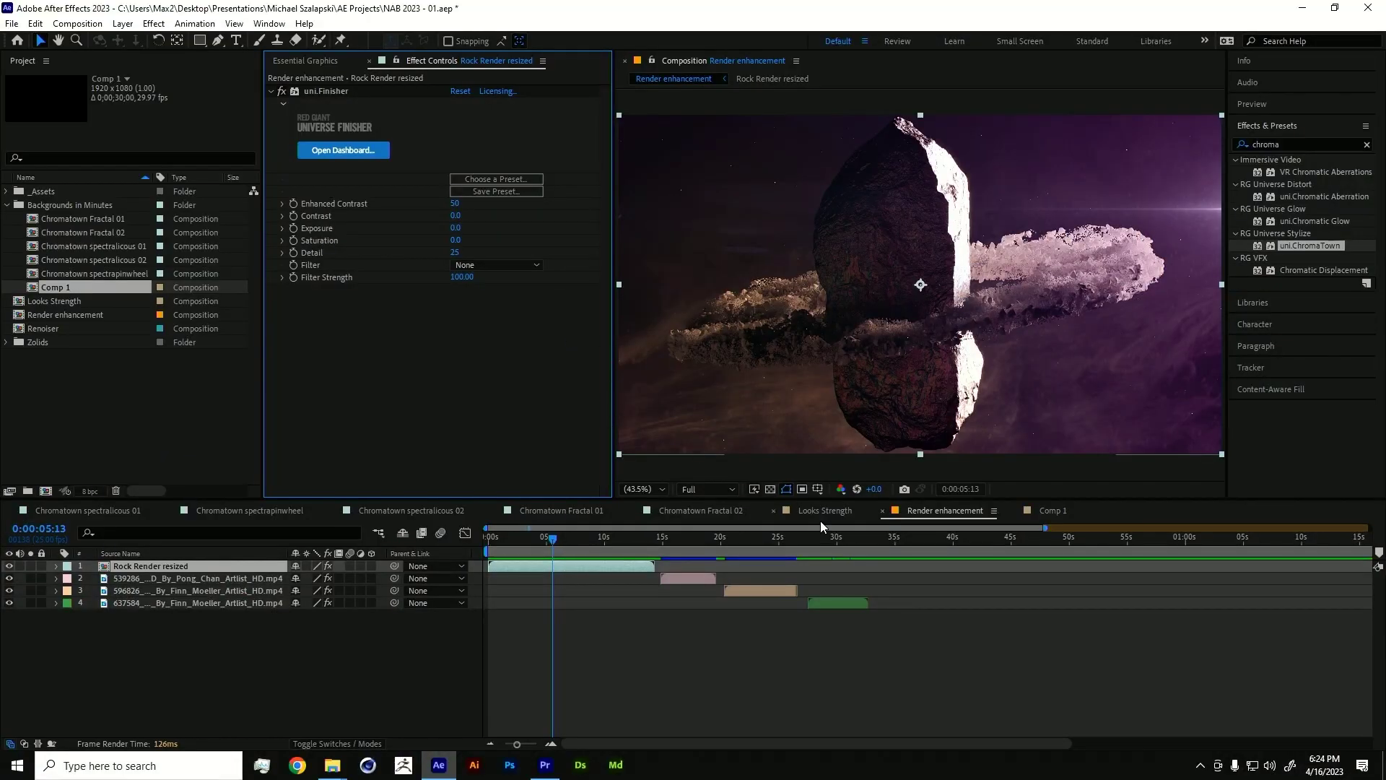
- Open the Renoiser comp, show Adjustment Layer 1's effects, and zoom the viewer to 200%
double_click(44, 328)
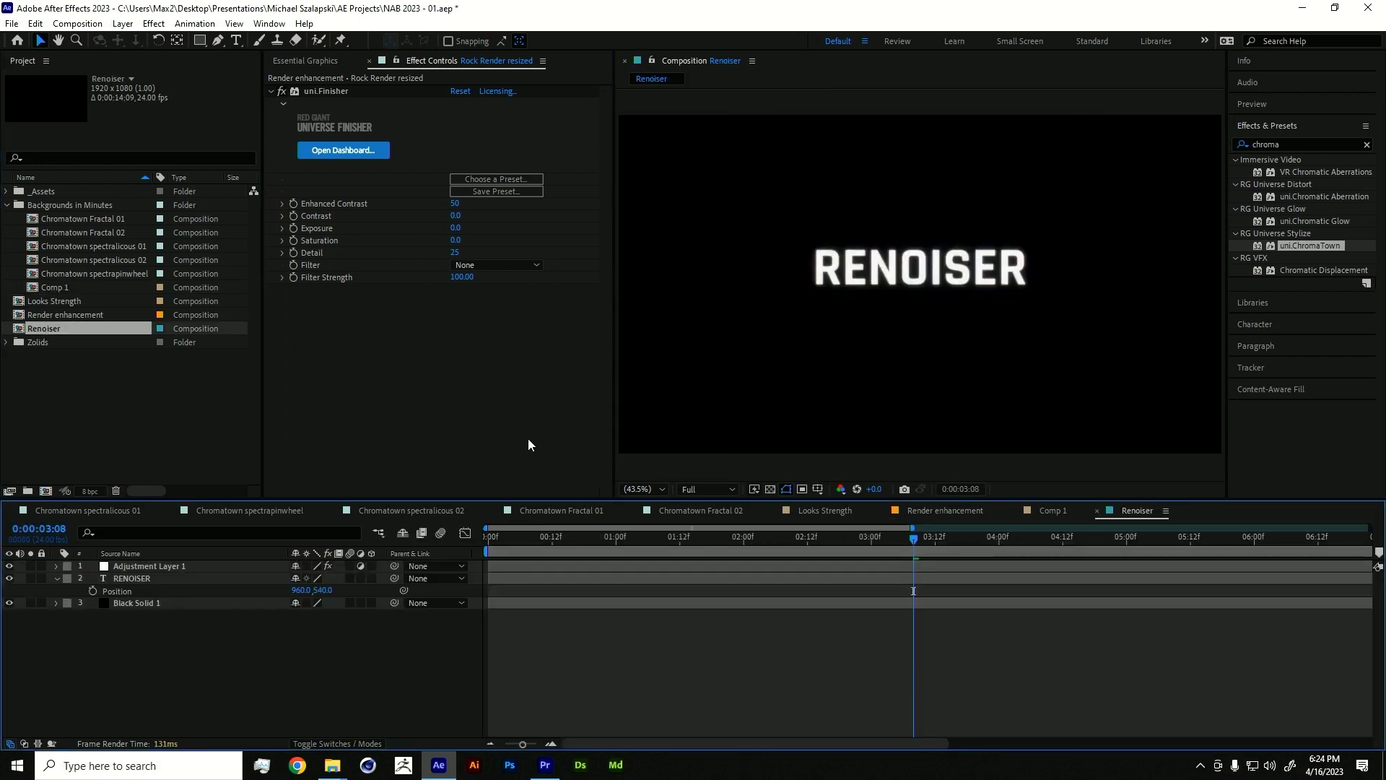
left_click(149, 570)
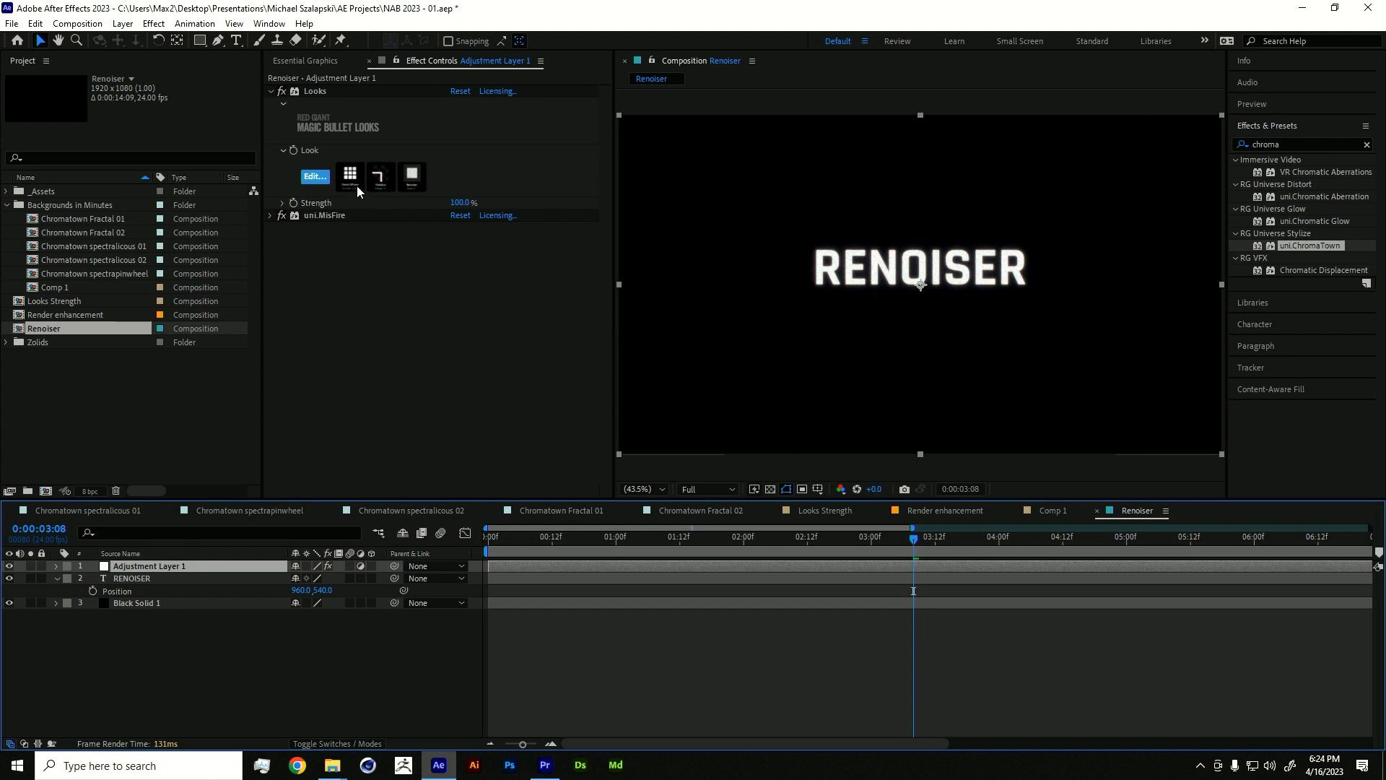
scroll(903, 299, "up", 5)
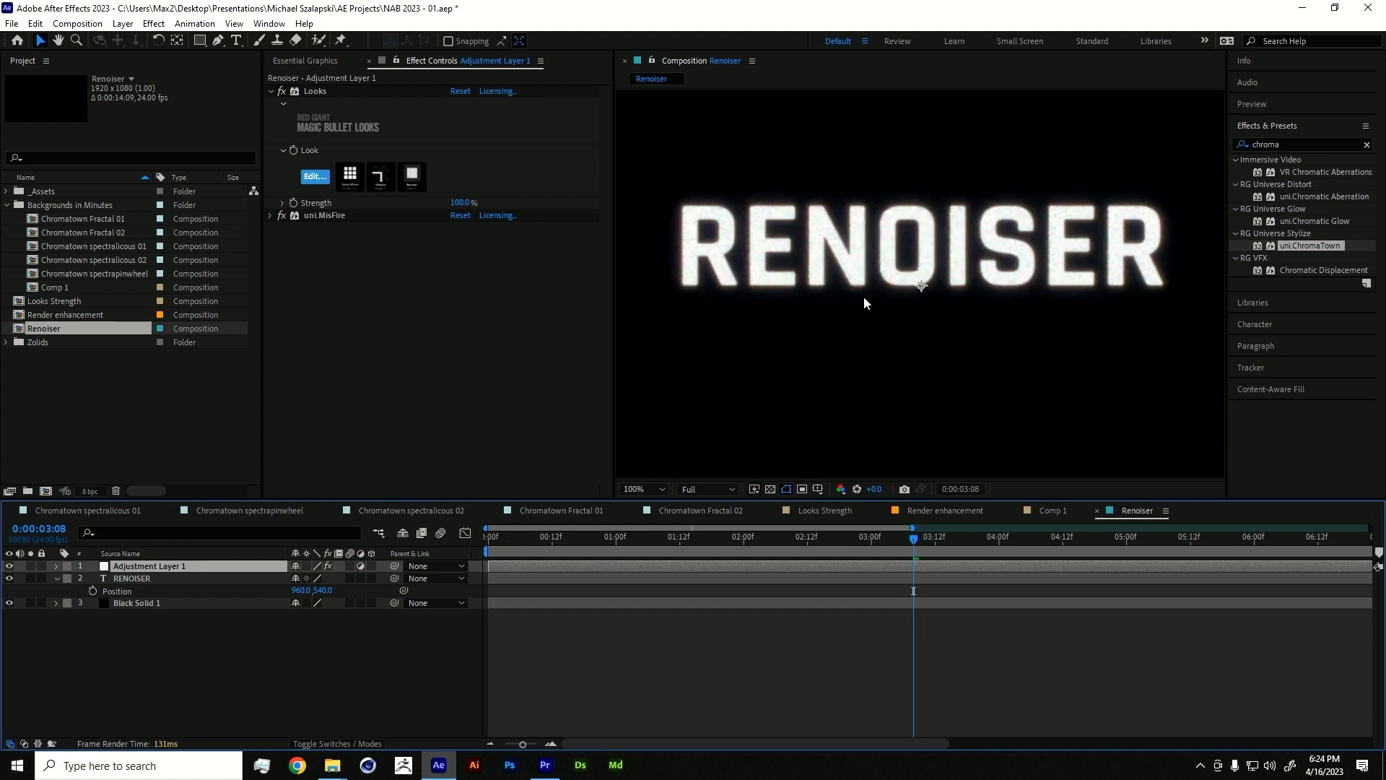
scroll(987, 208, "right", 5)
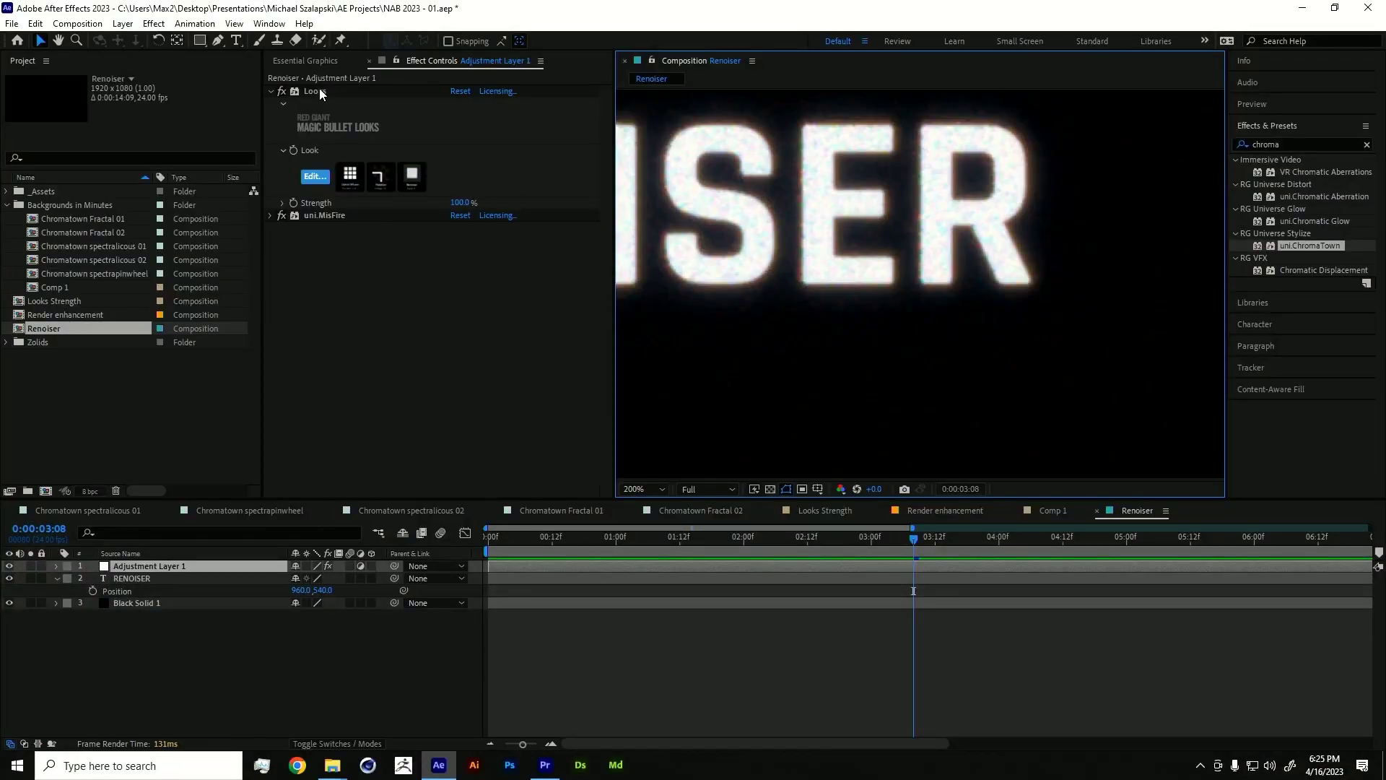
- Toggle the Looks effect off and on, then return the playhead to 0:00:01:18
left_click(282, 91)
left_click(282, 91)
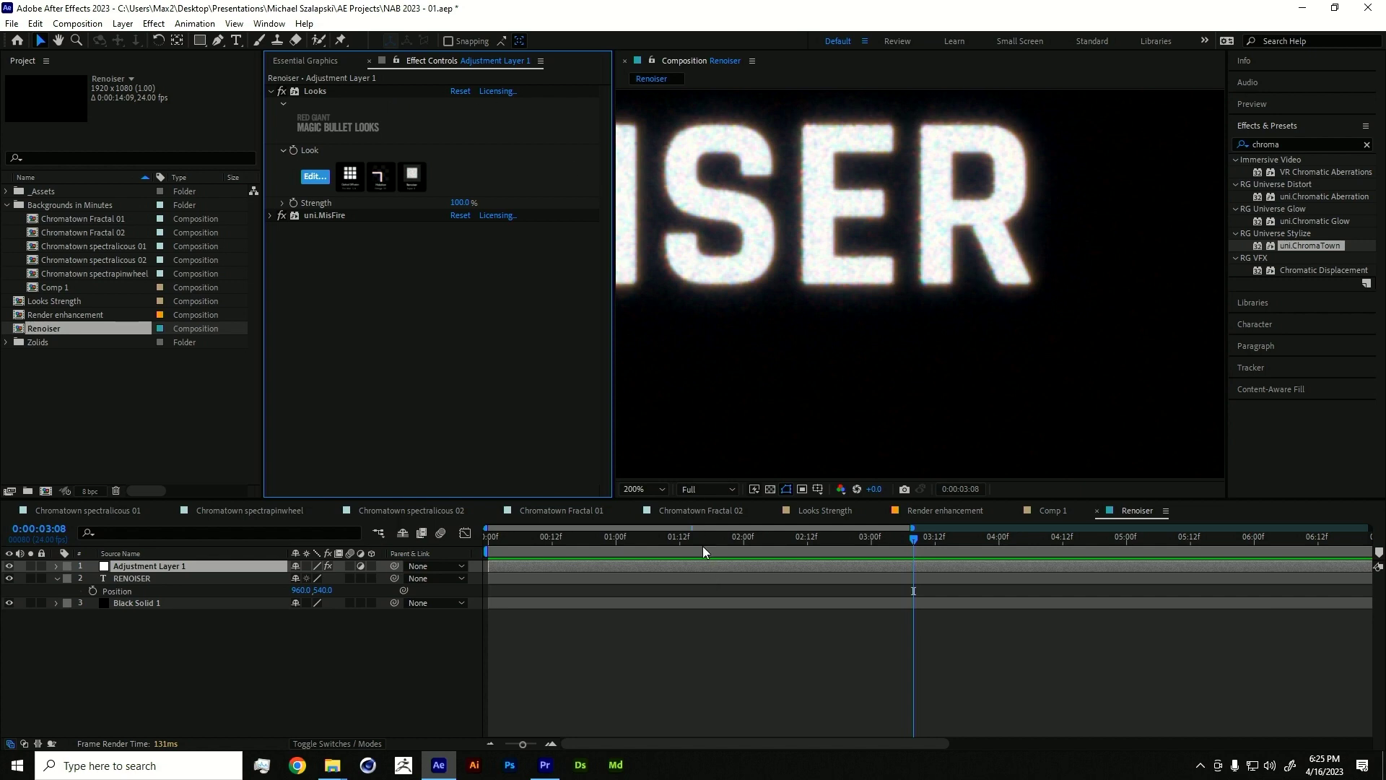
left_click_drag(913, 538, 711, 538)
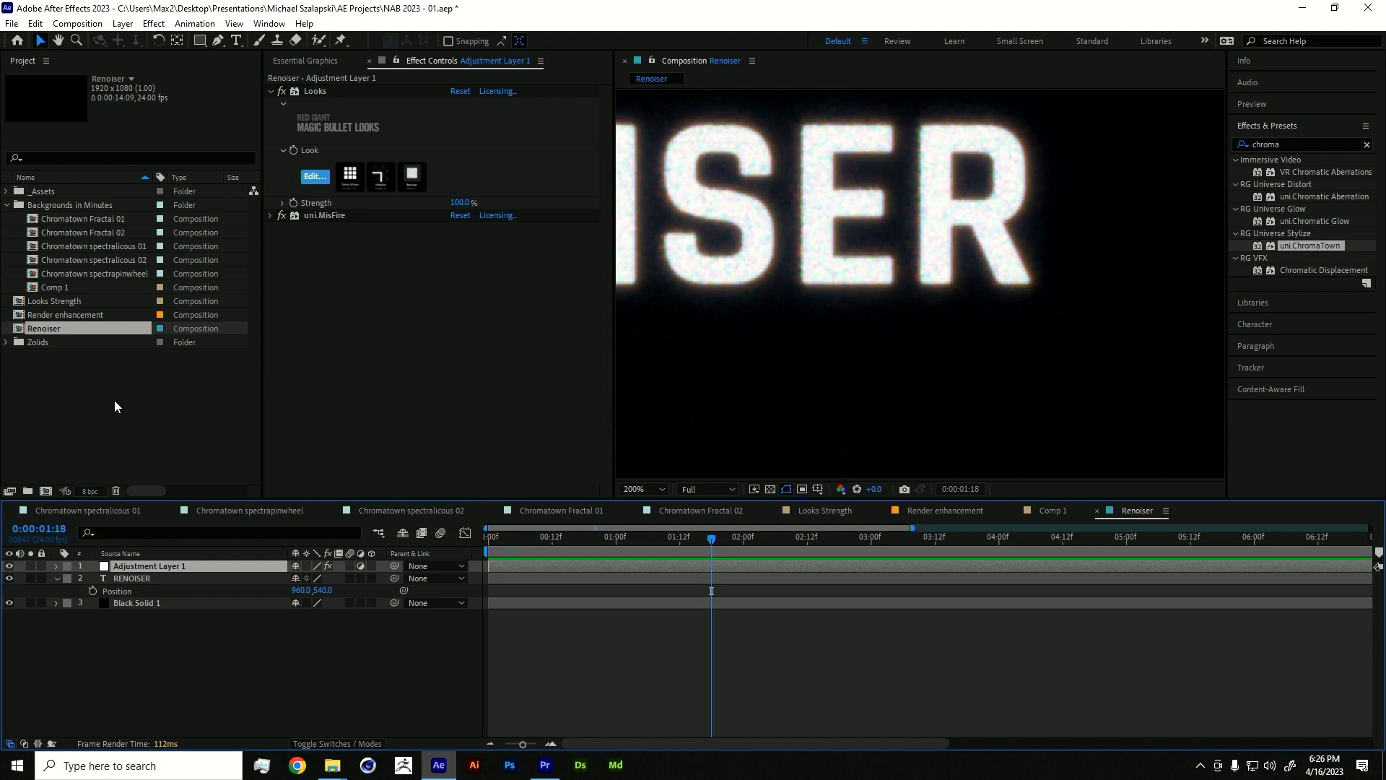
- Play the Light emitters particular inverted no moving clip from _Output\For reel full screen
mouse_move(332, 764)
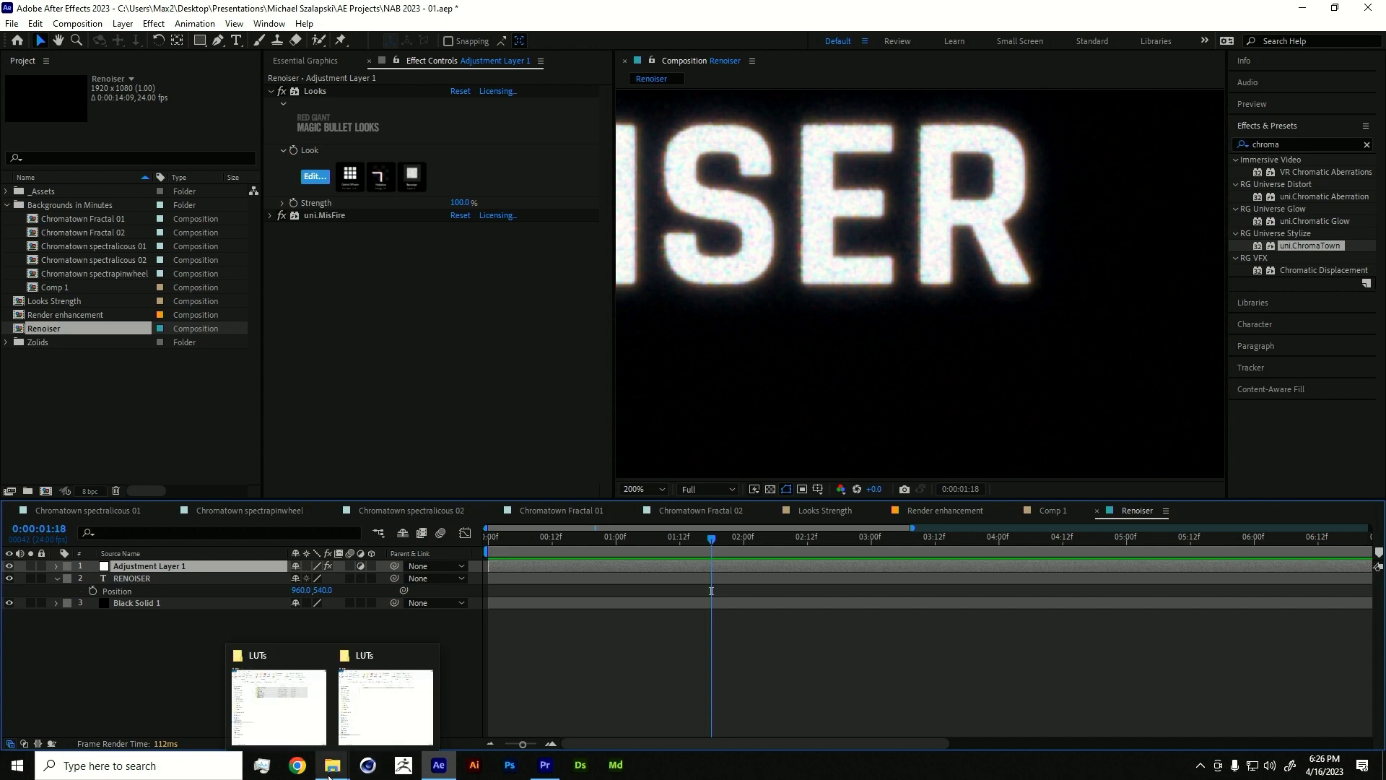
left_click(306, 714)
left_click(498, 158)
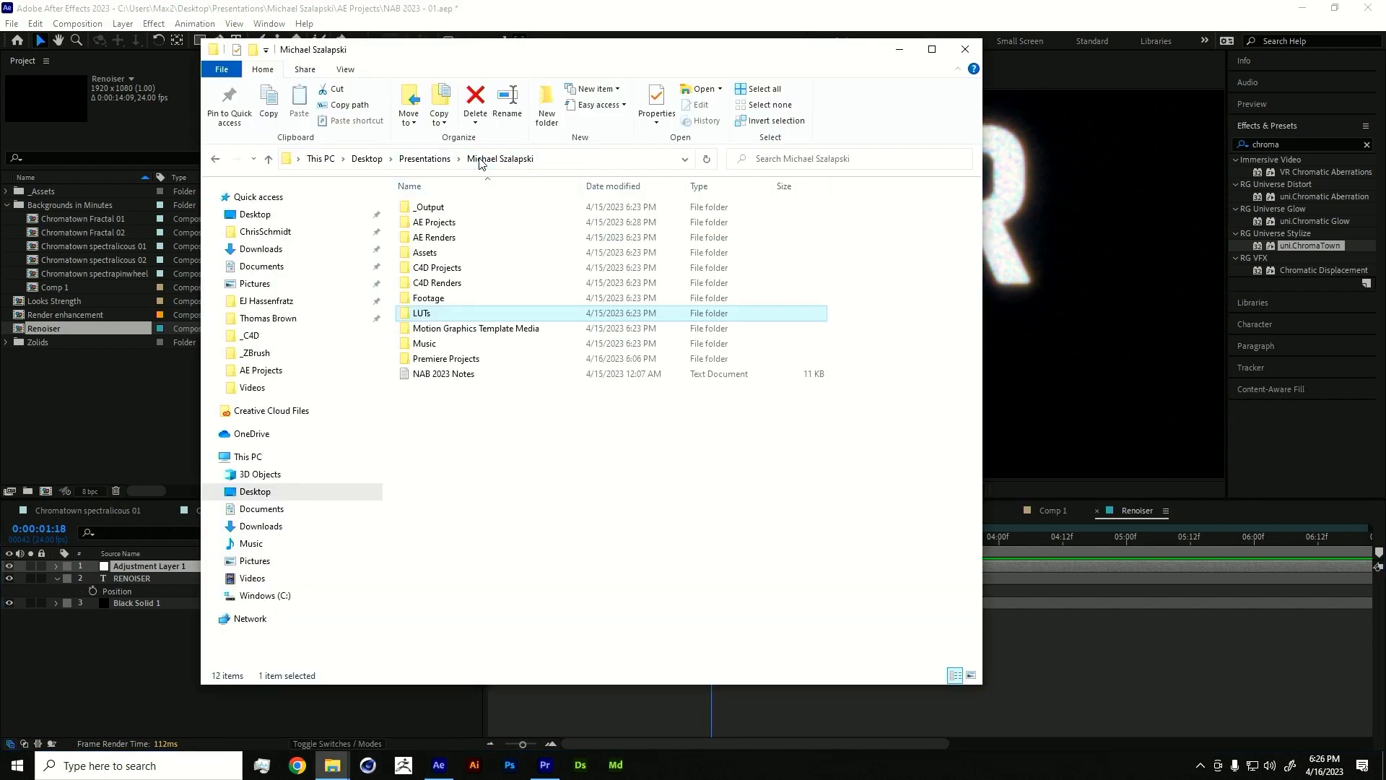
double_click(429, 208)
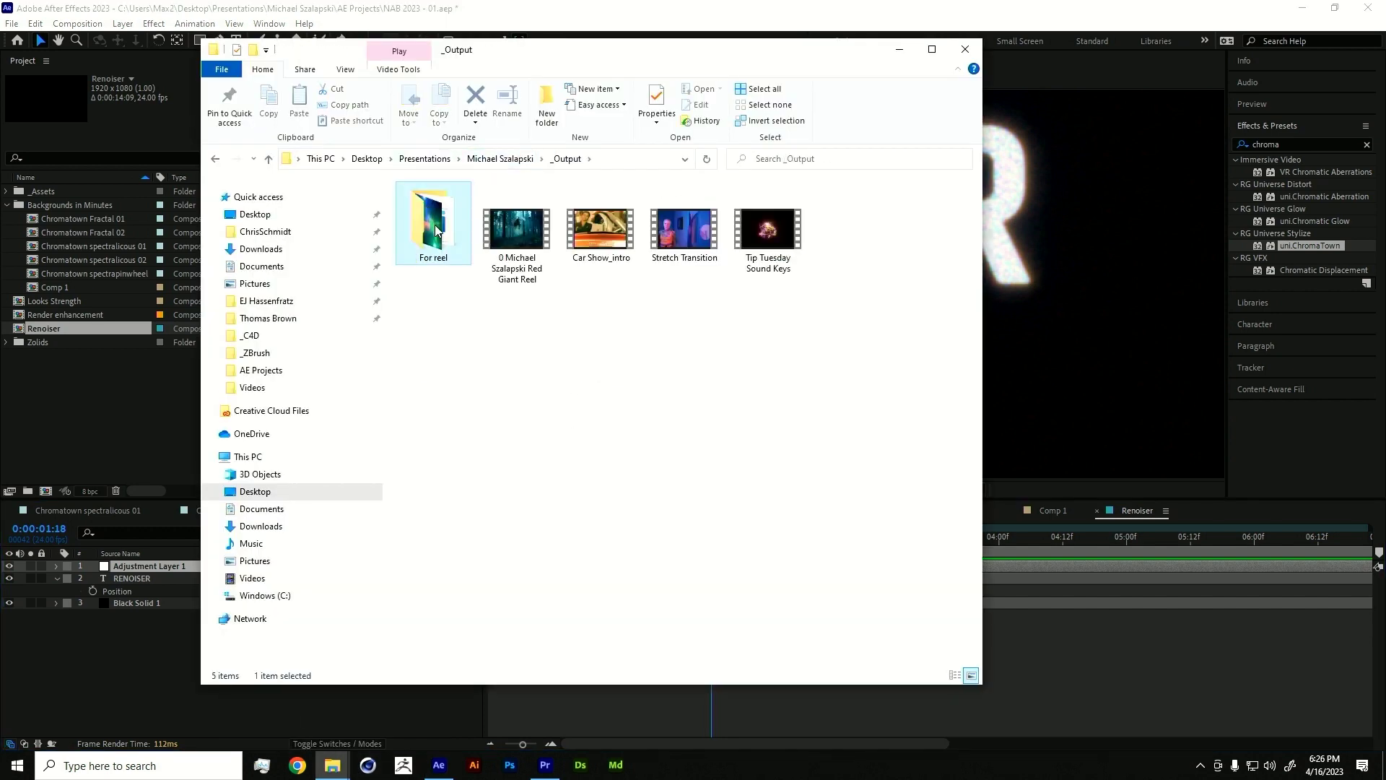
double_click(428, 211)
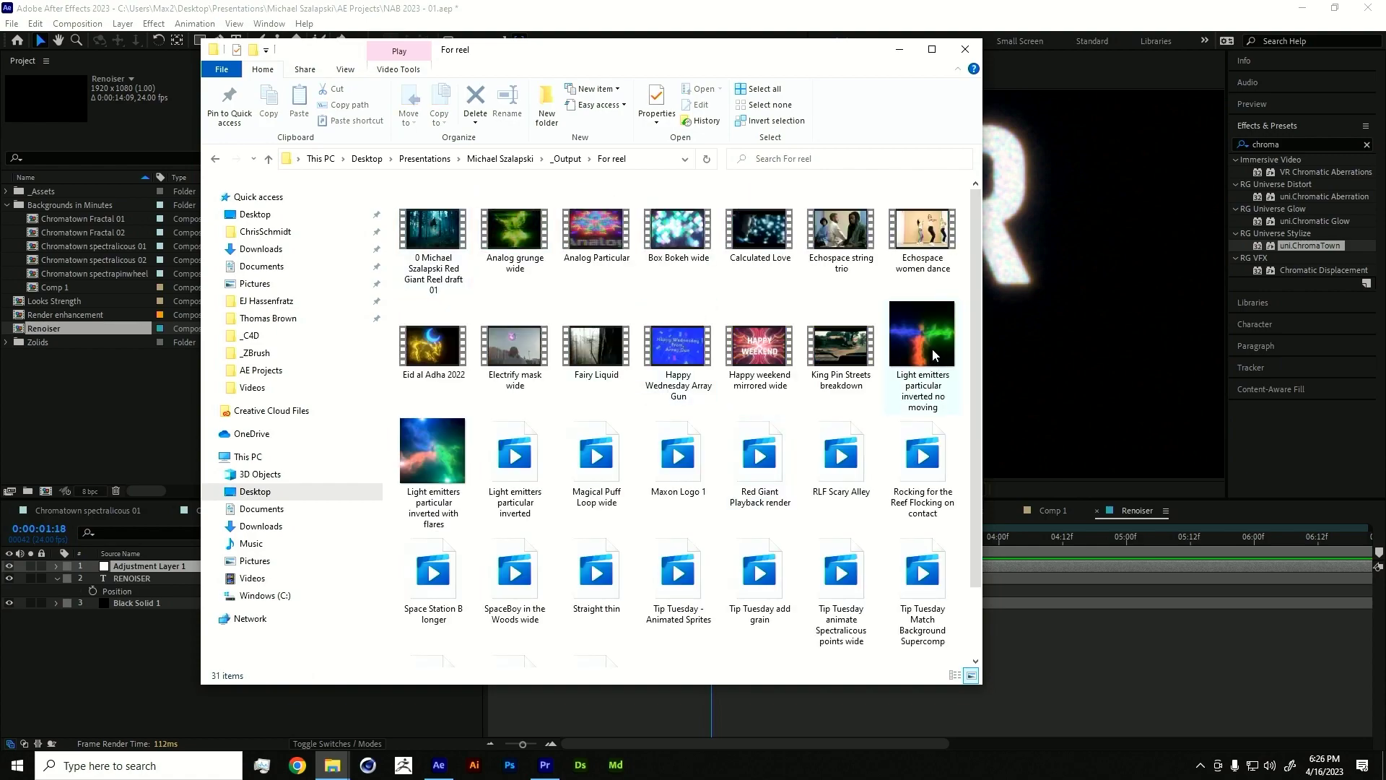
double_click(933, 349)
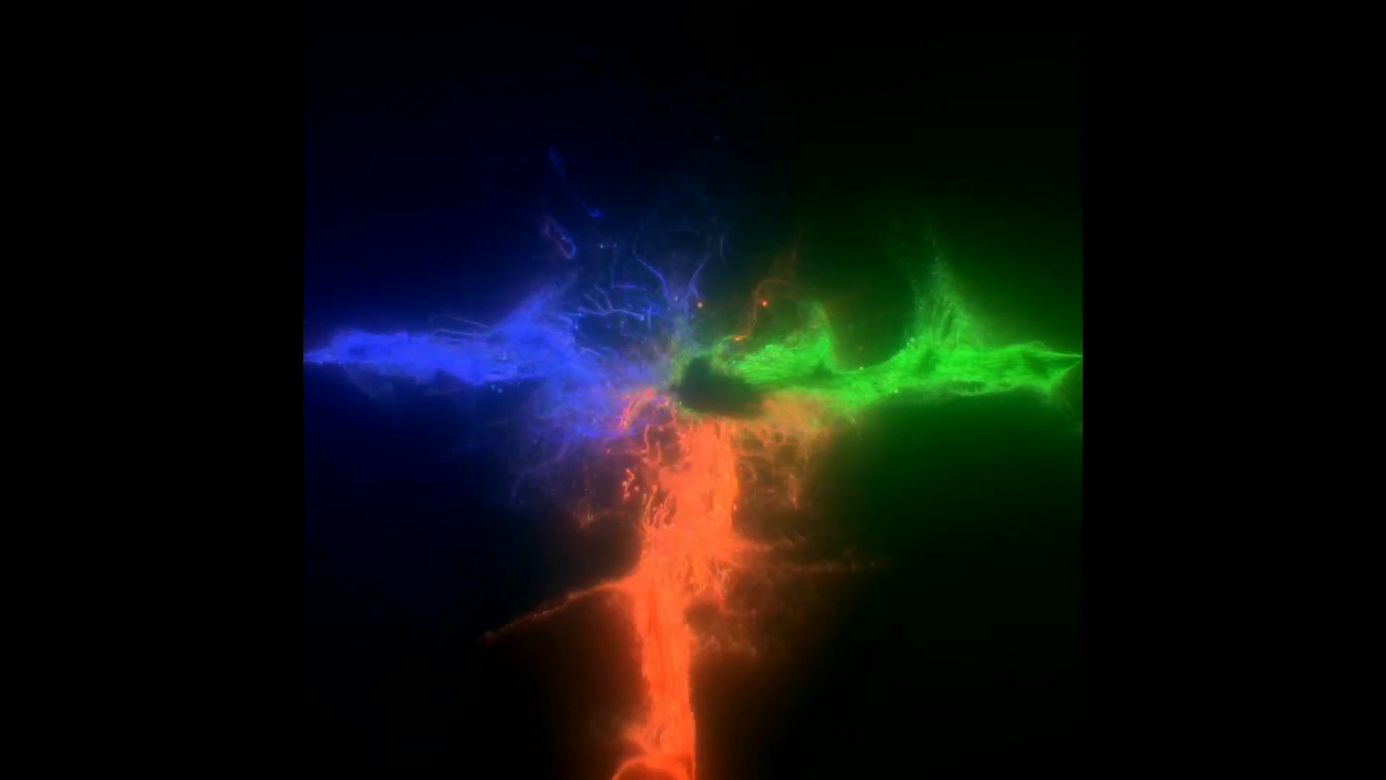
- Exit full-screen playback and close the Movies & TV player
mouse_move(769, 374)
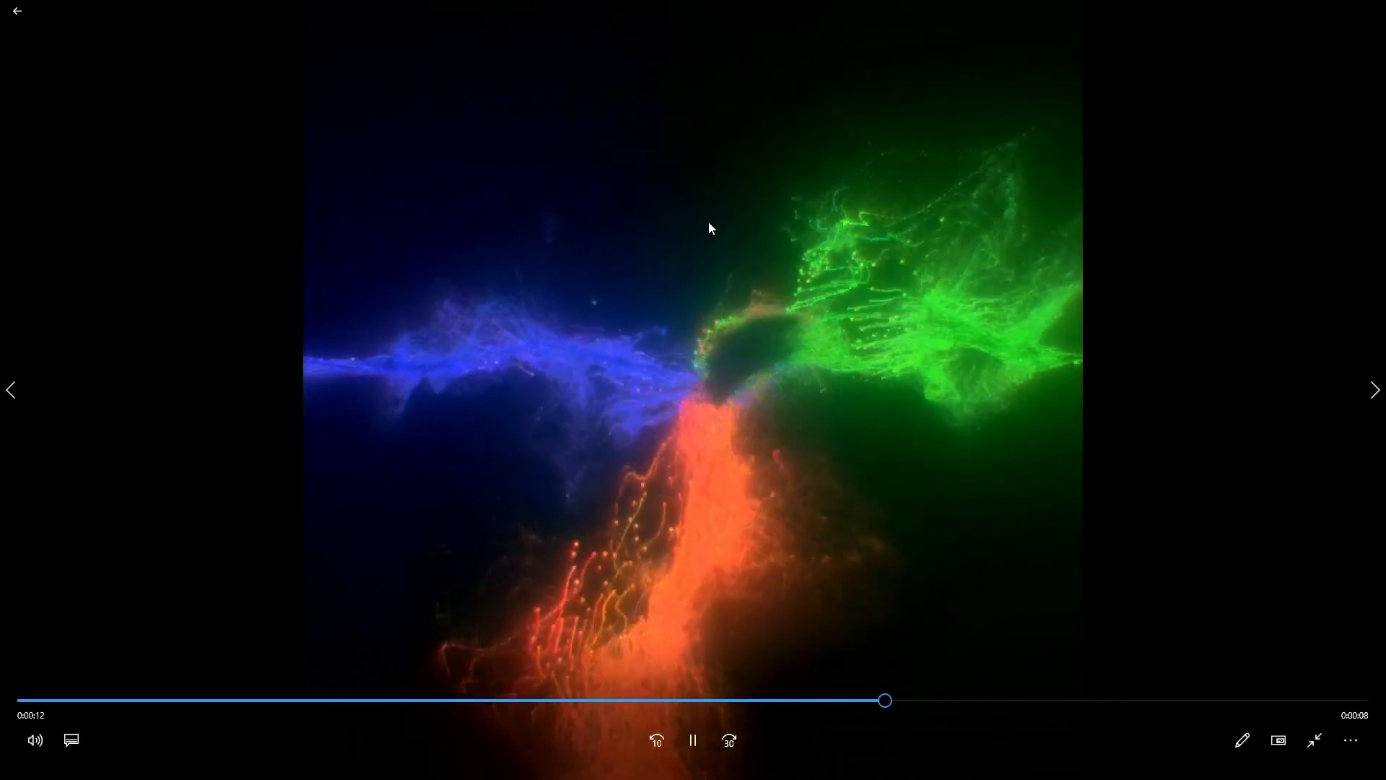
key("Escape")
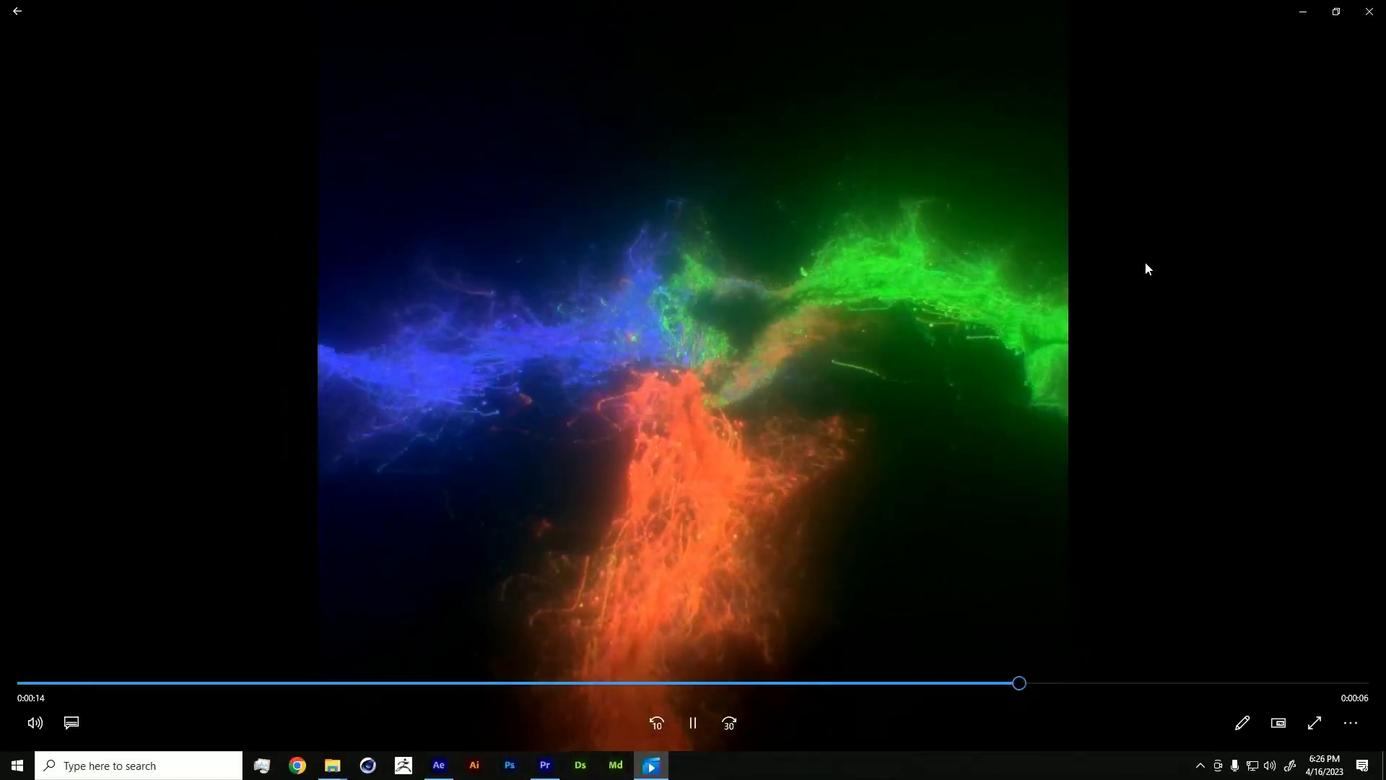
left_click(1364, 12)
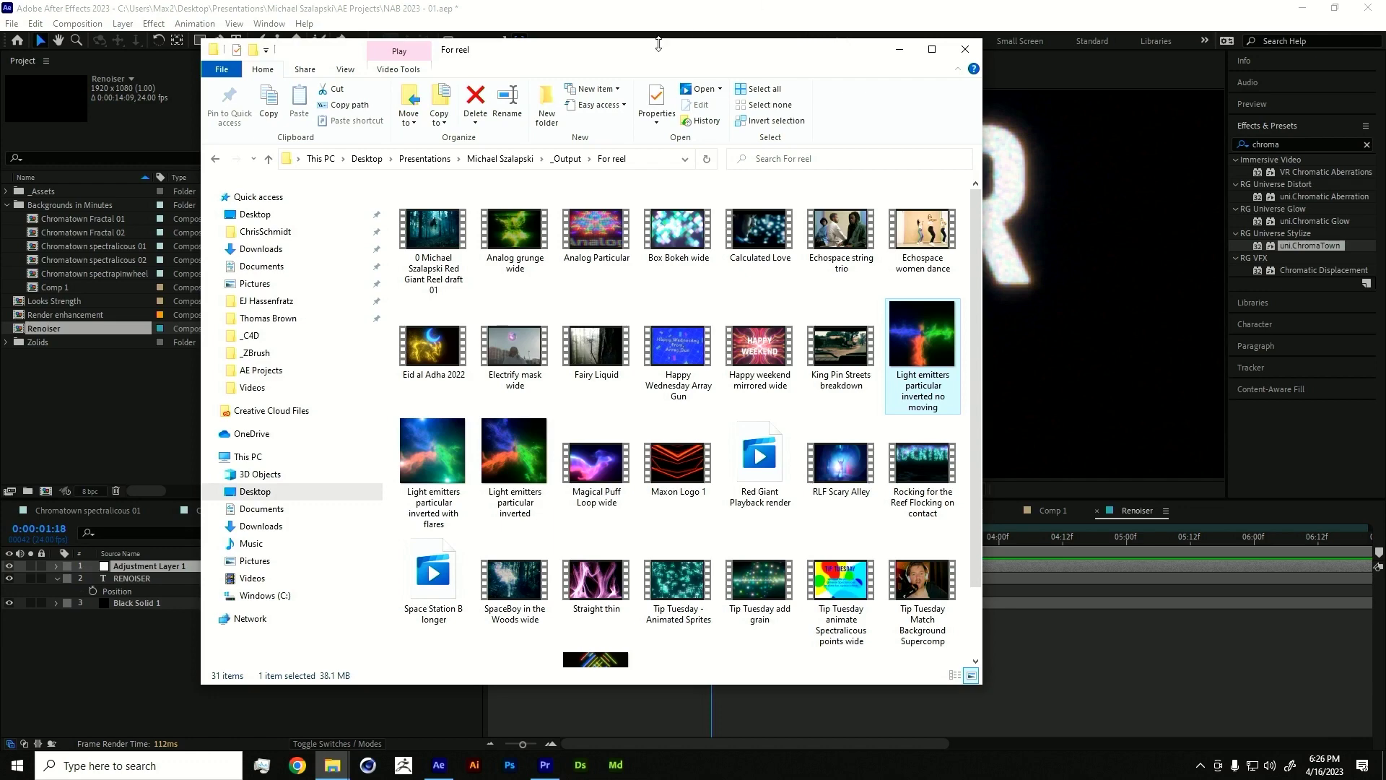
- Open AE Projects\Light emitters inverted 2.aep without saving NAB 2023 - 01, then show Particular's effects
left_click(528, 160)
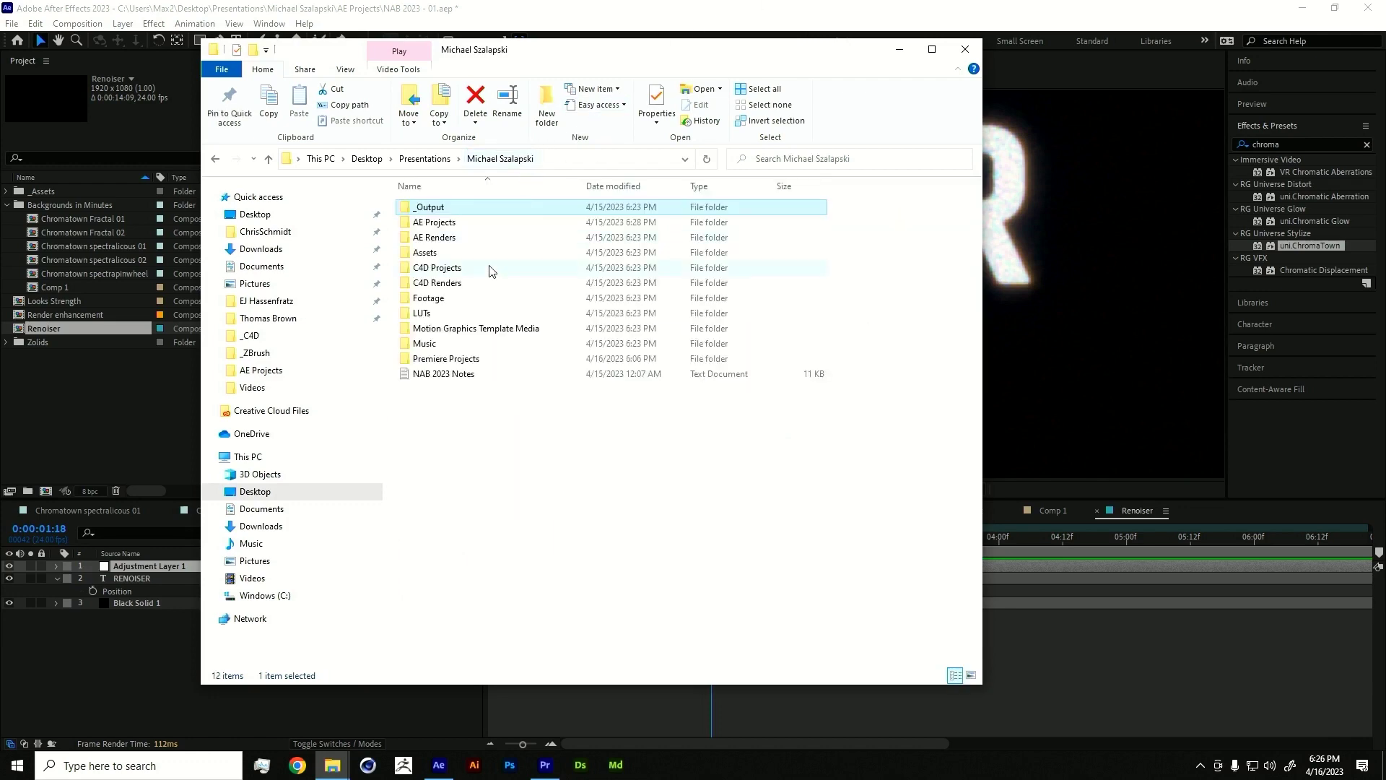
double_click(456, 224)
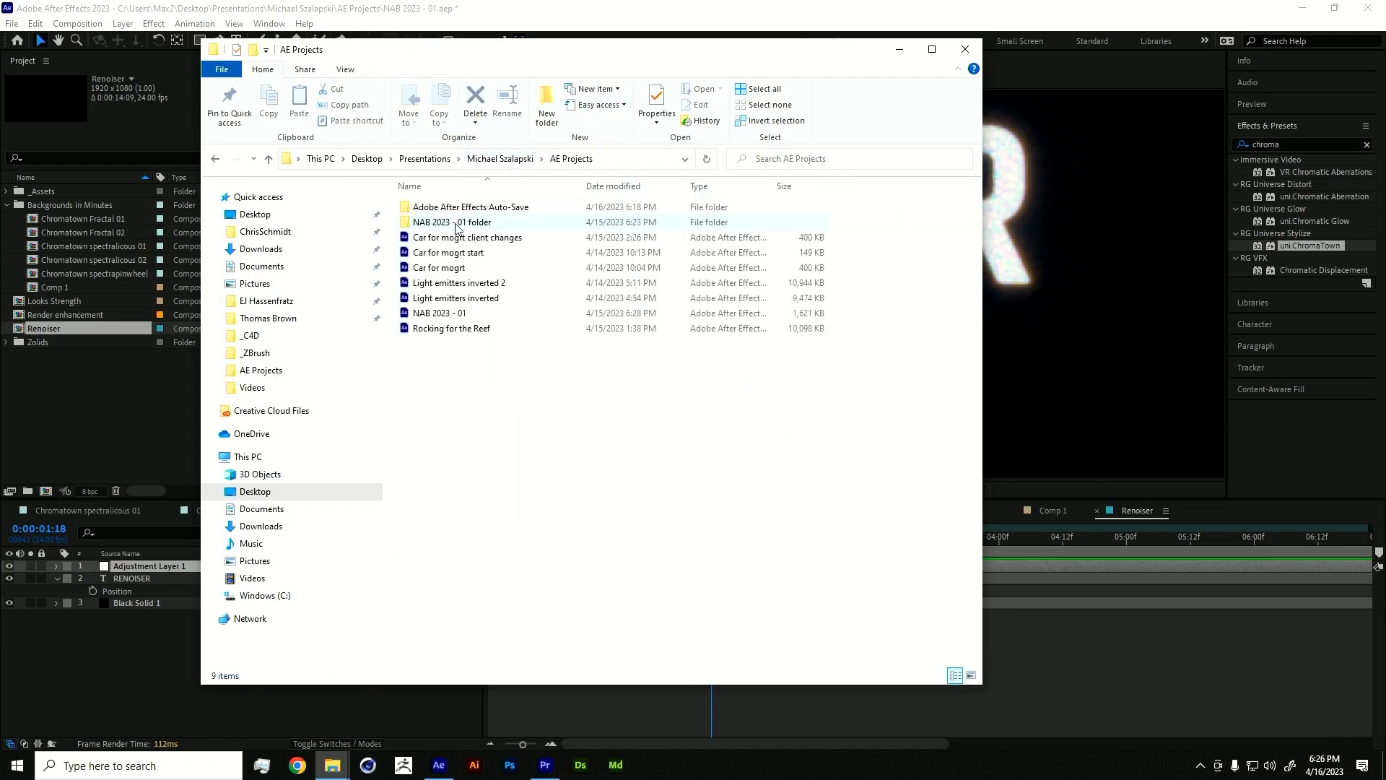
double_click(457, 284)
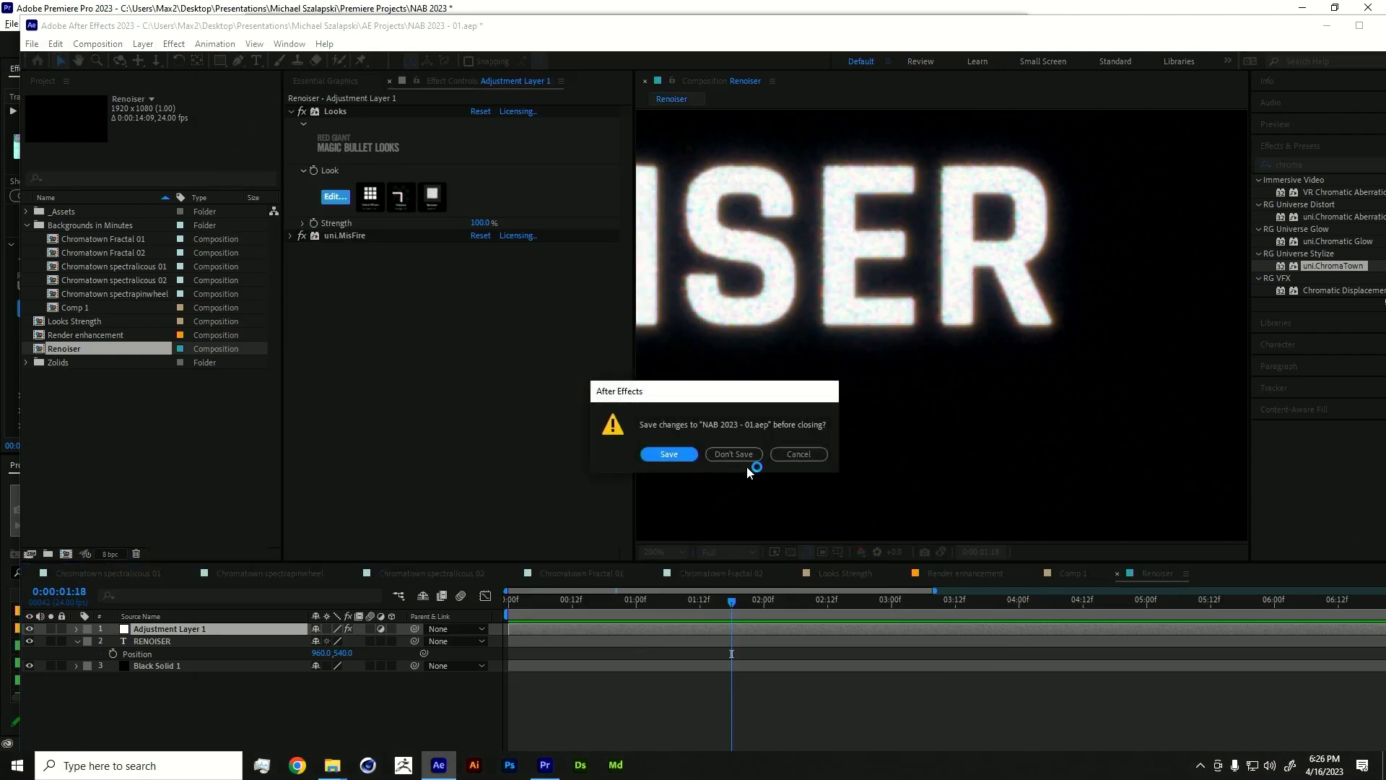
left_click(742, 454)
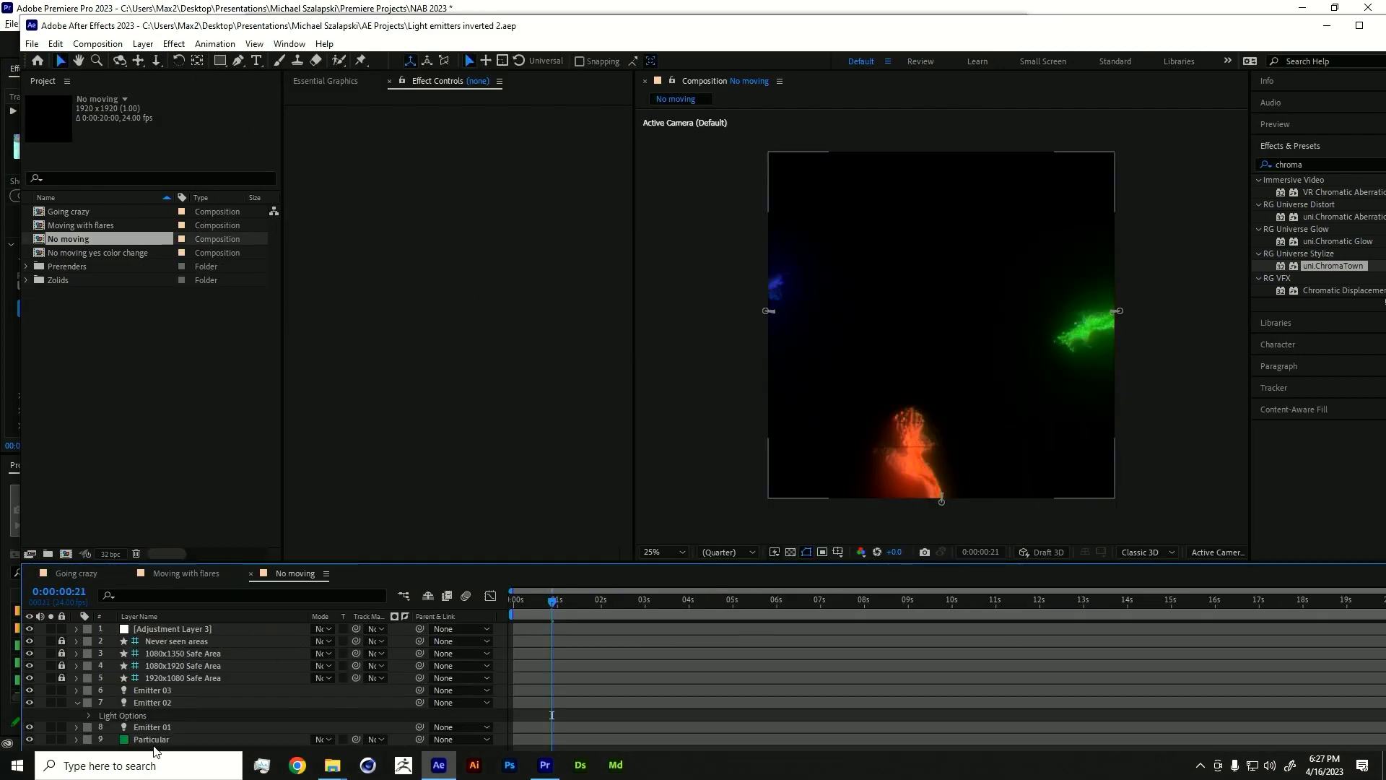
left_click(153, 740)
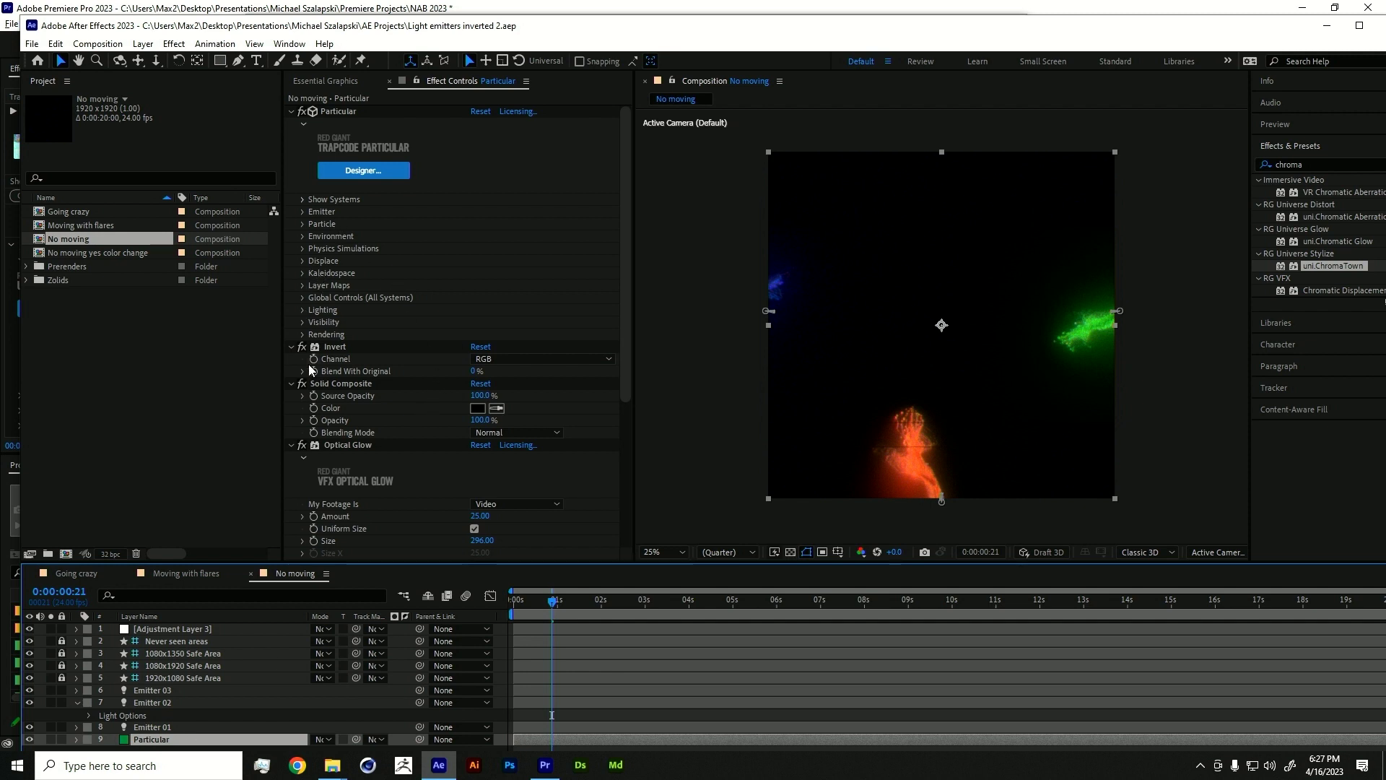
- Expand and collapse Particular's Particle group and play back the particle animation
left_click(302, 224)
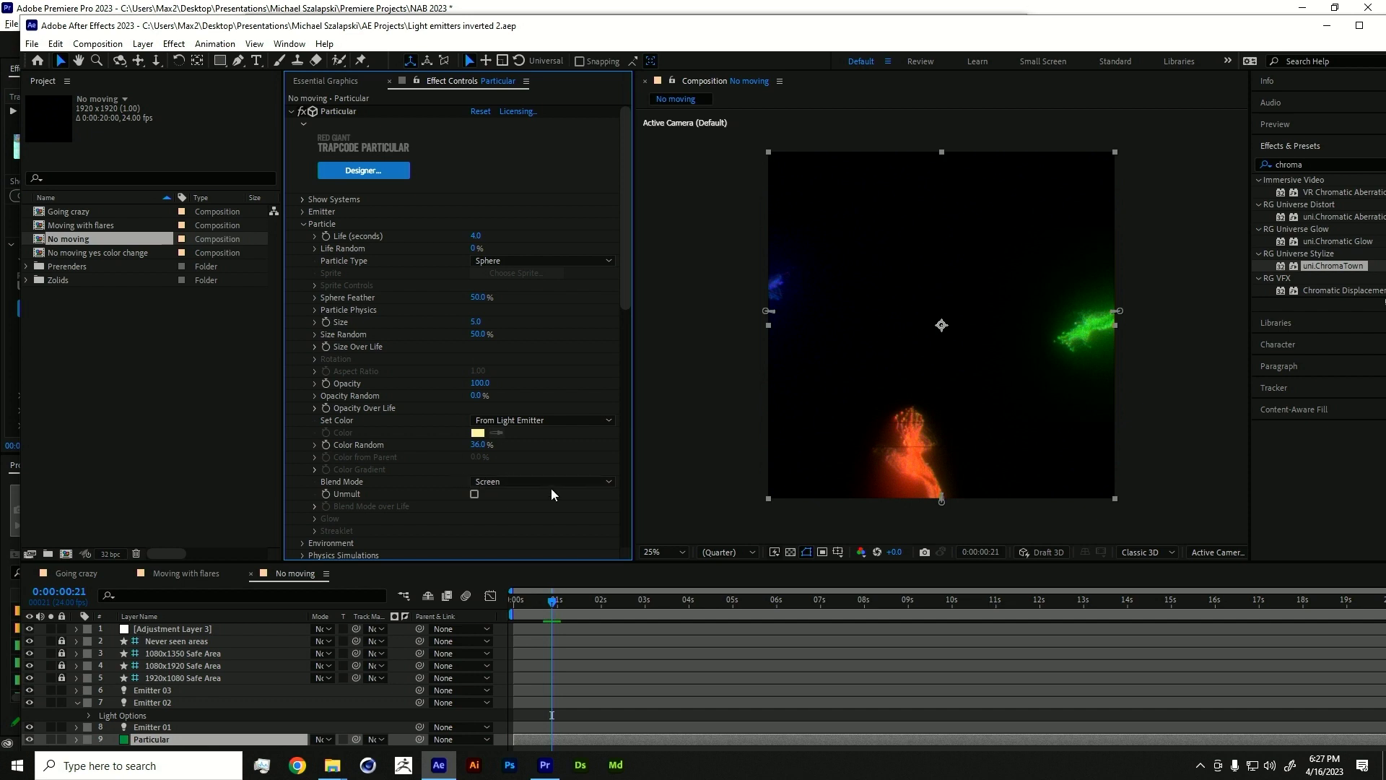
left_click(291, 110)
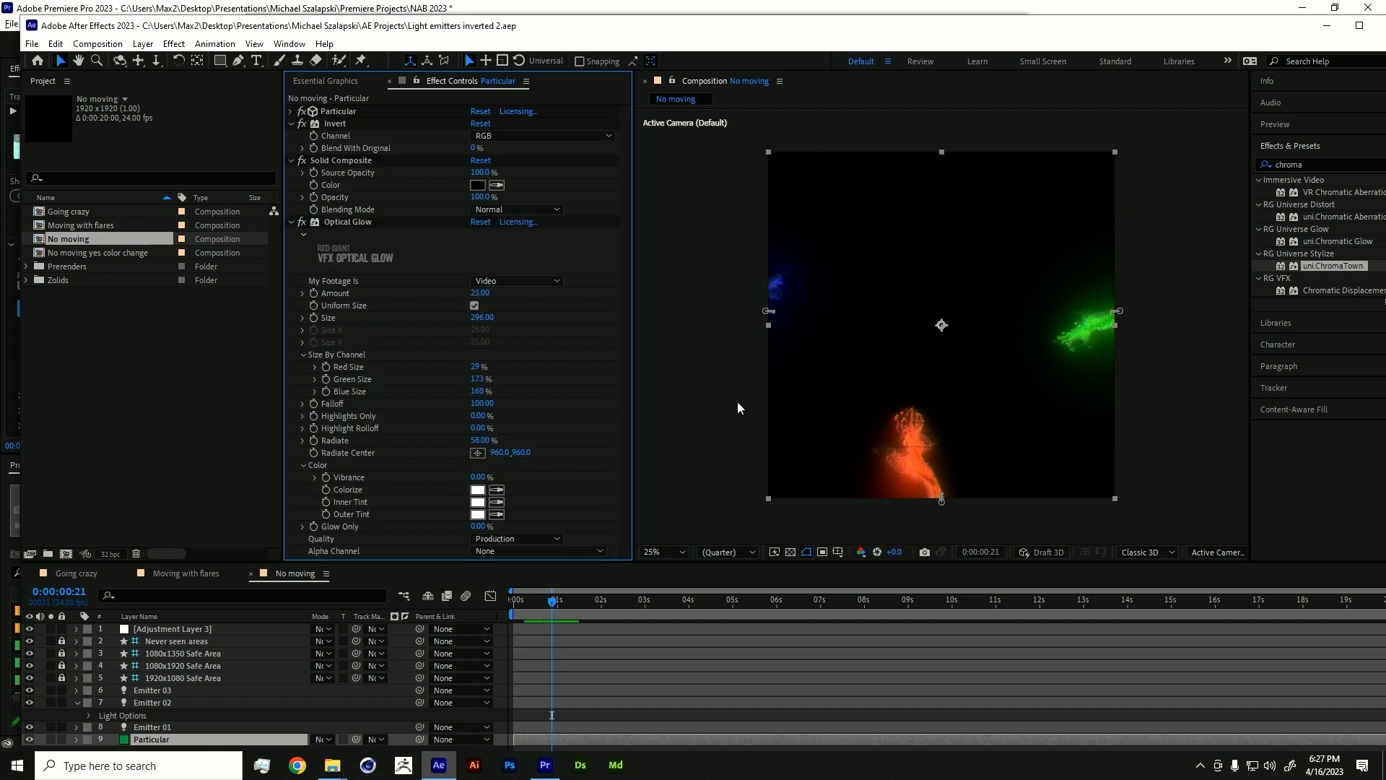
key("space")
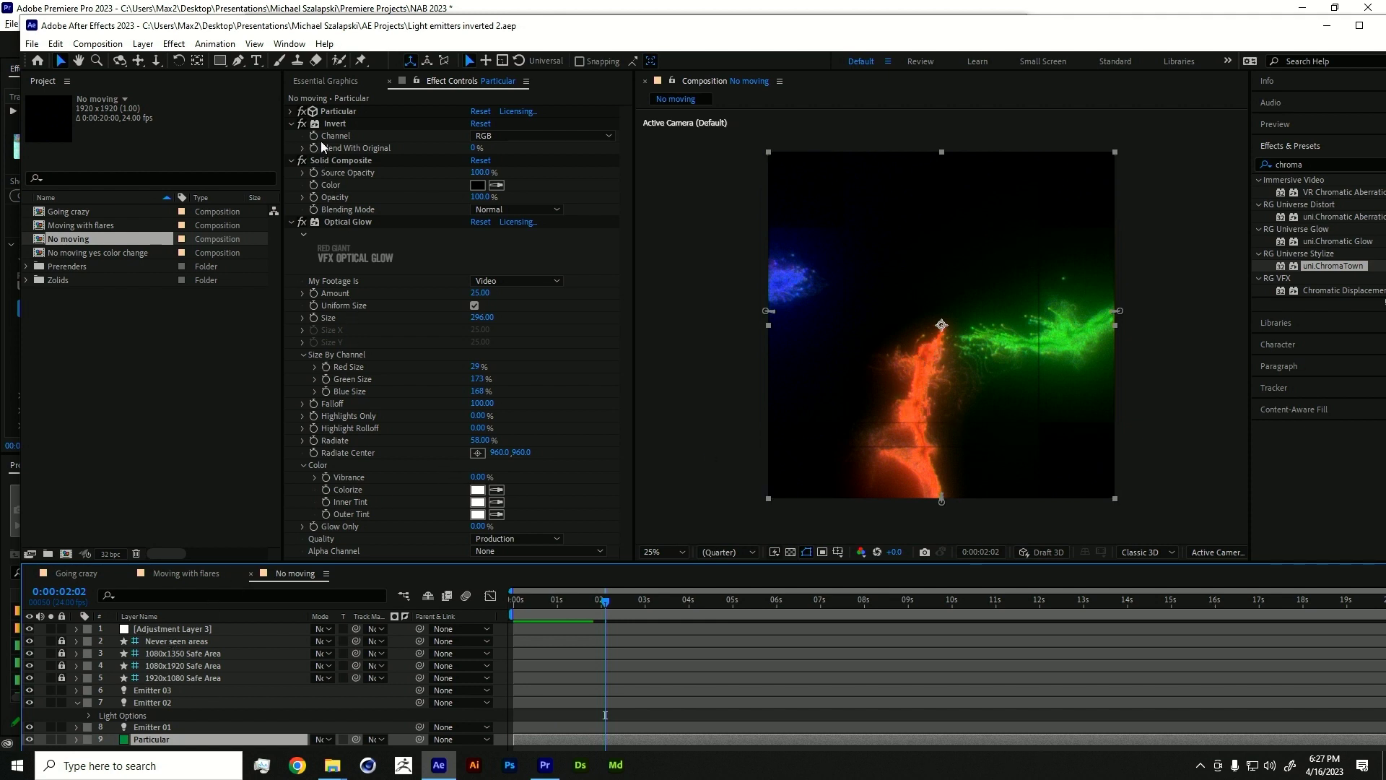
- Turn off Invert, Solid Composite and Optical Glow and collapse their settings
left_click(292, 124)
left_click_drag(301, 124, 306, 210)
left_click(291, 197)
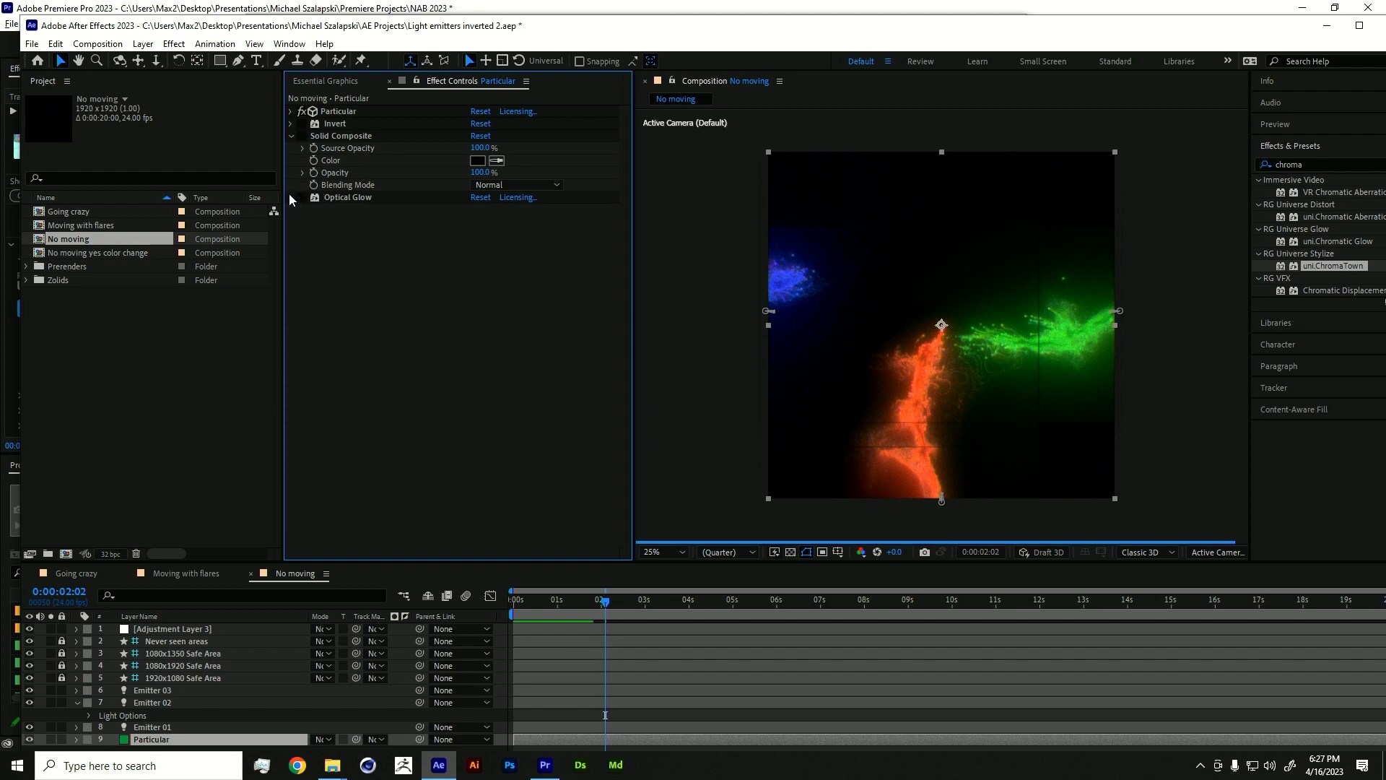
left_click(292, 136)
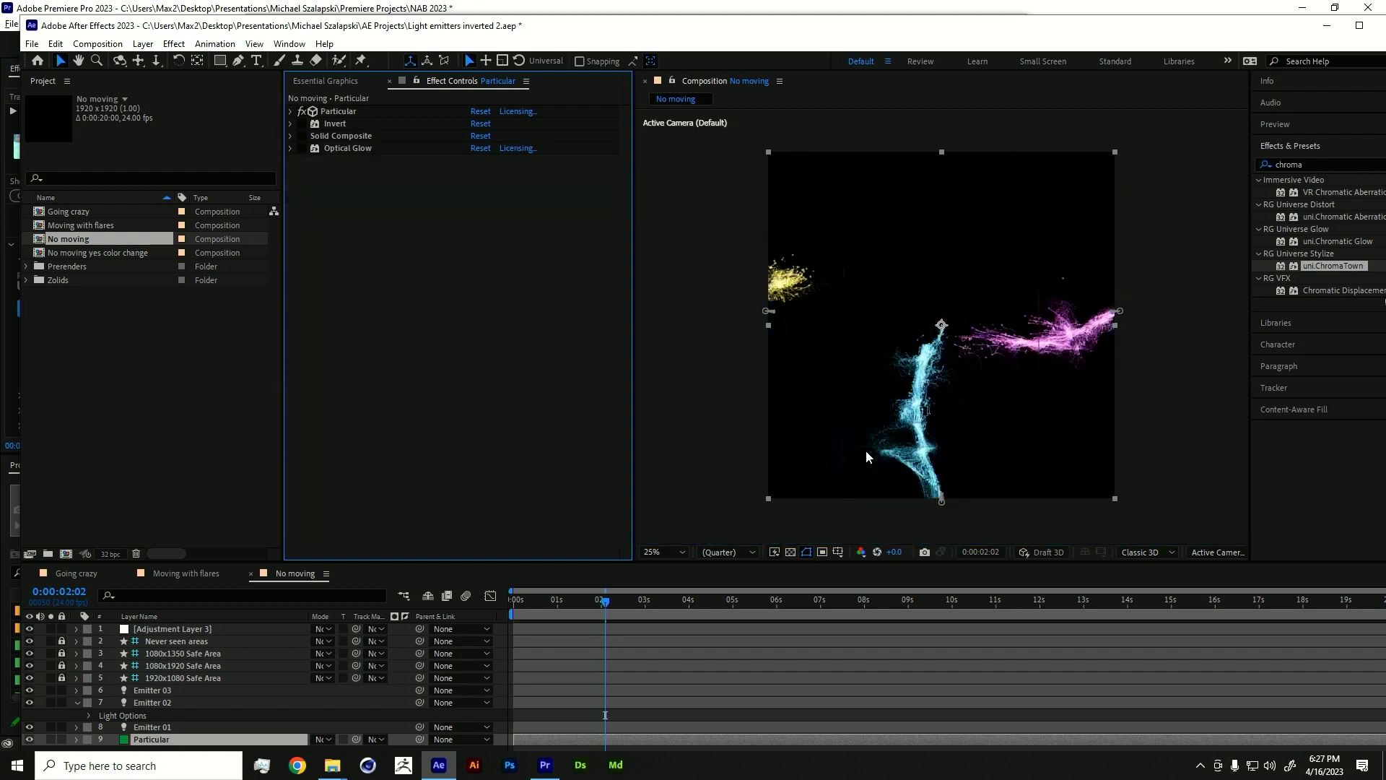
- Re-enable the effects, zooming the preview in and out, and park at 0:00:01:08
left_click(302, 122)
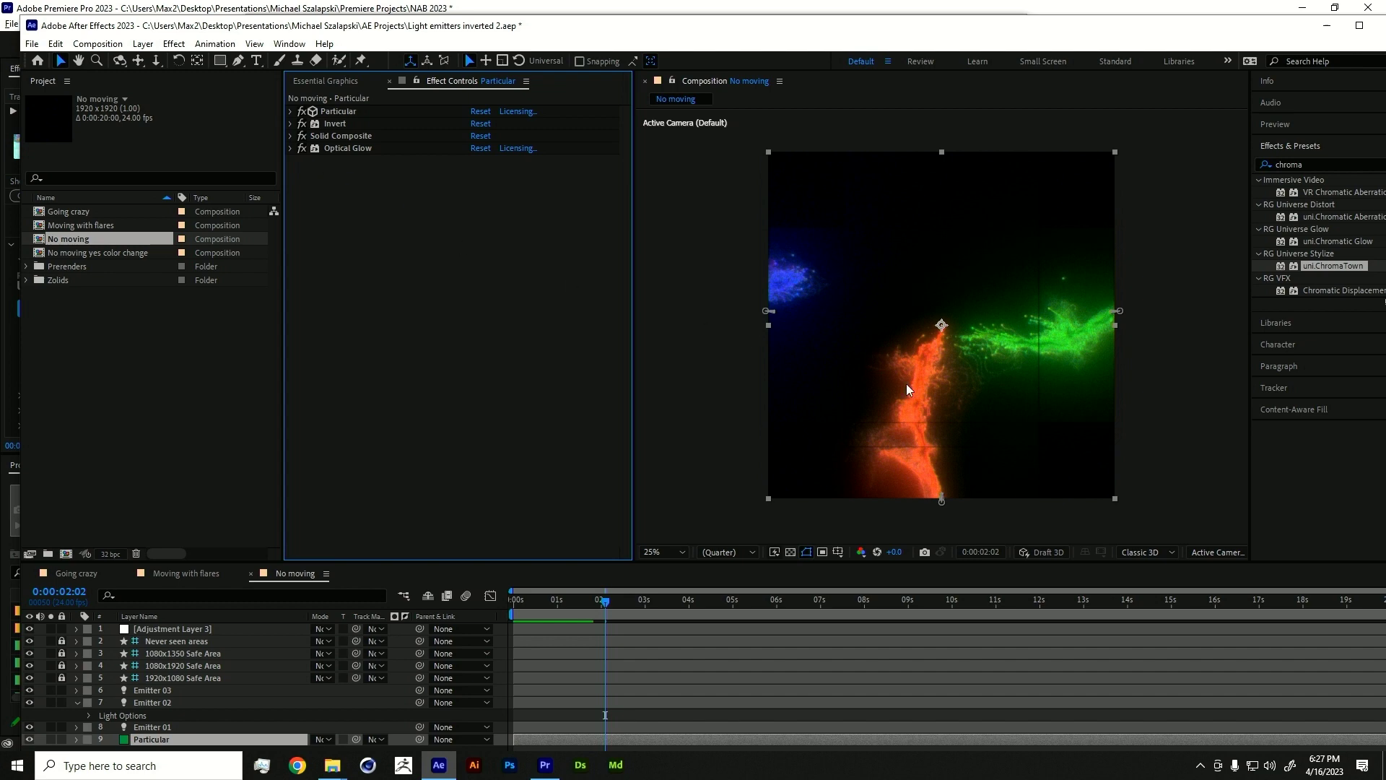
key("period")
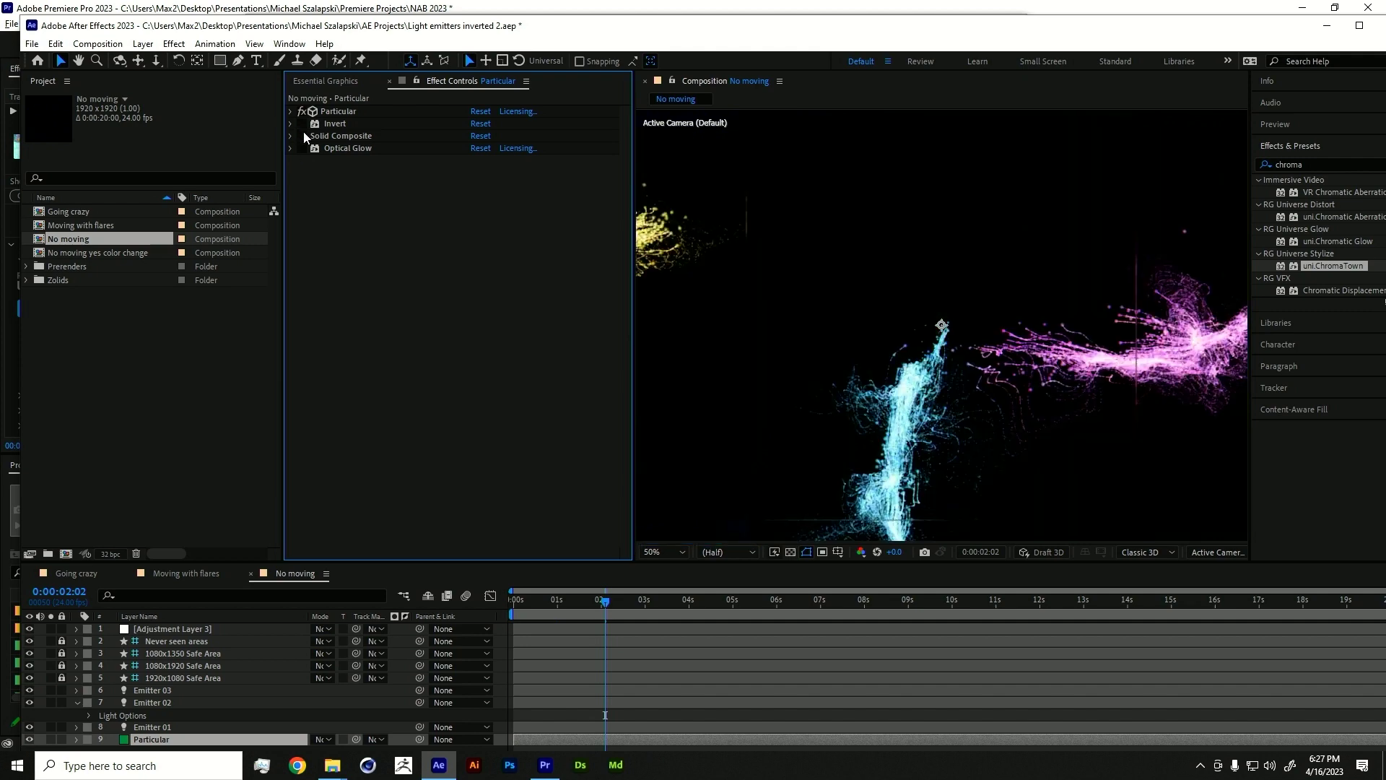
left_click(300, 148)
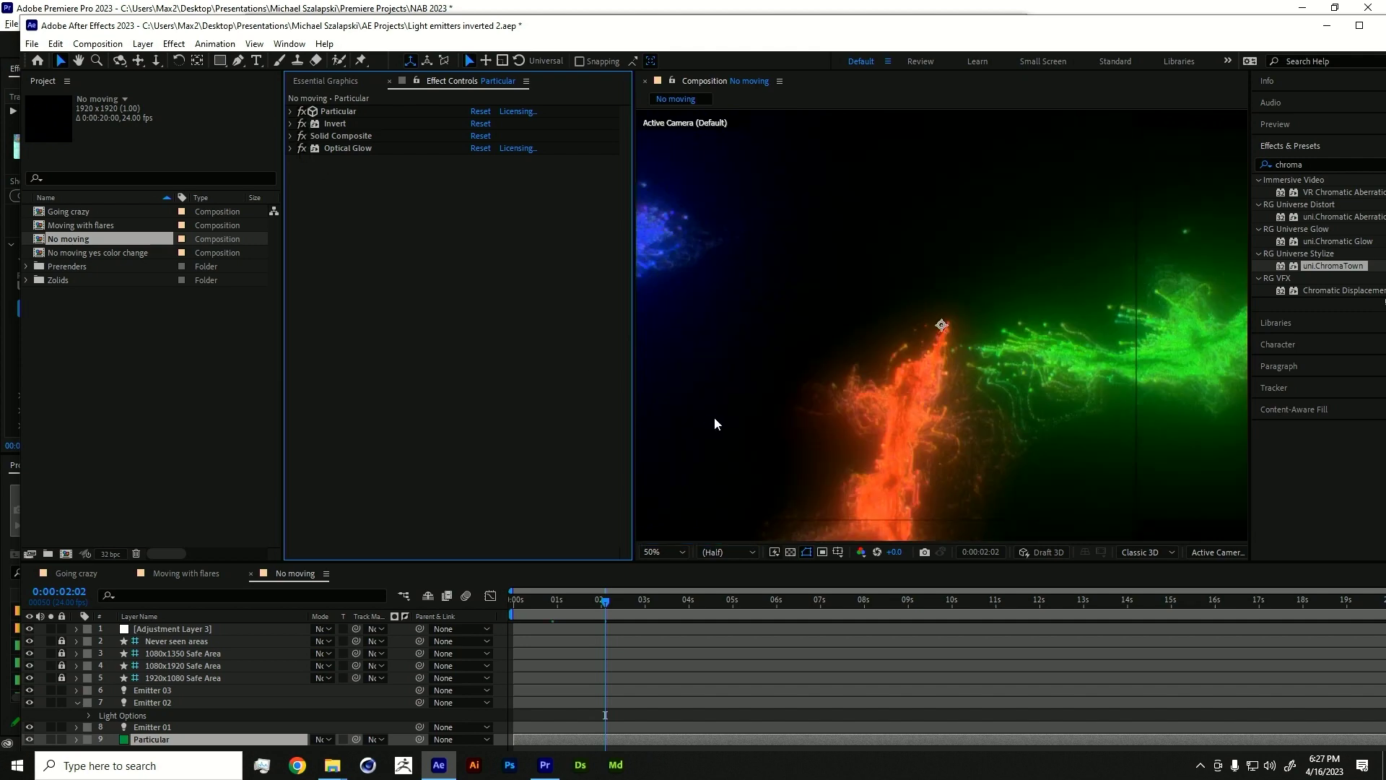
key("comma")
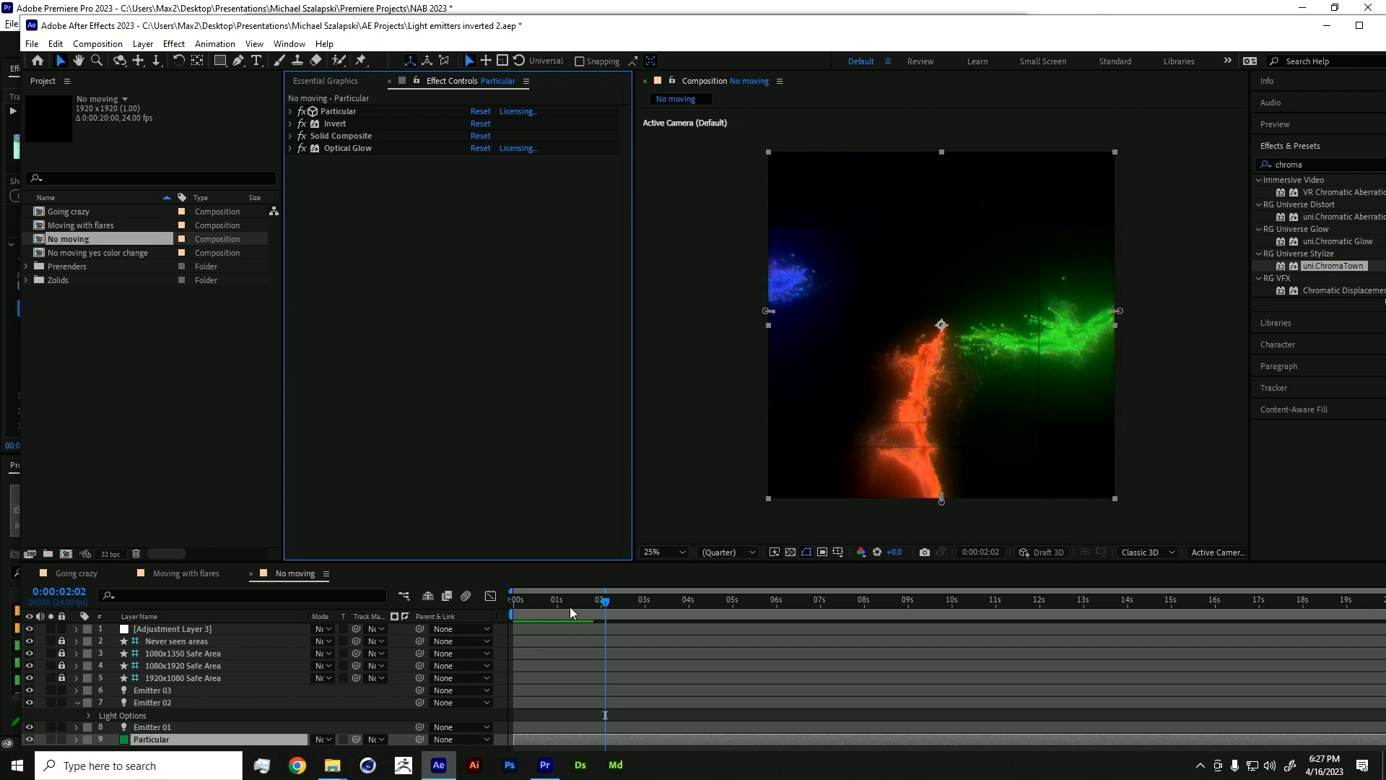
left_click(570, 607)
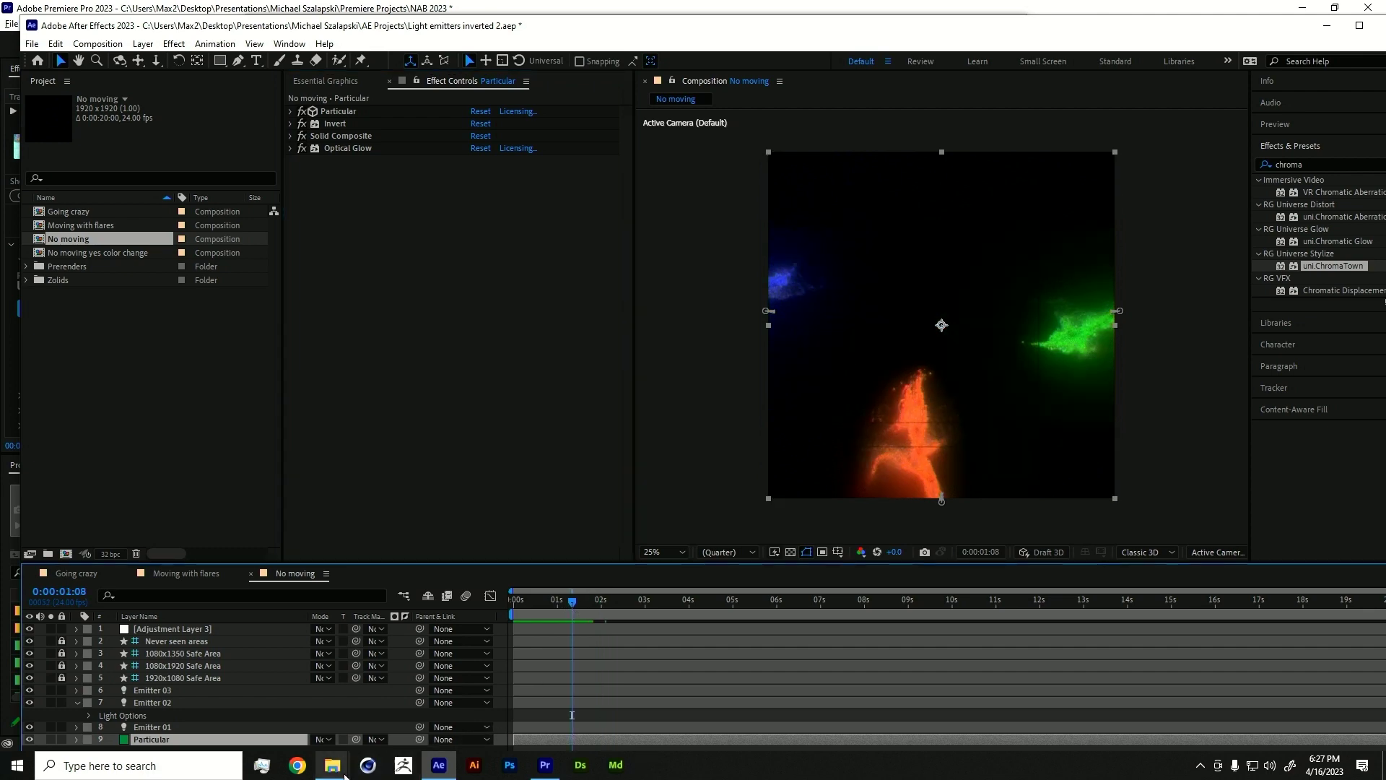
- Go to _Output > For reel and play the 'Light emitters particular inverted no moving' render
mouse_move(342, 773)
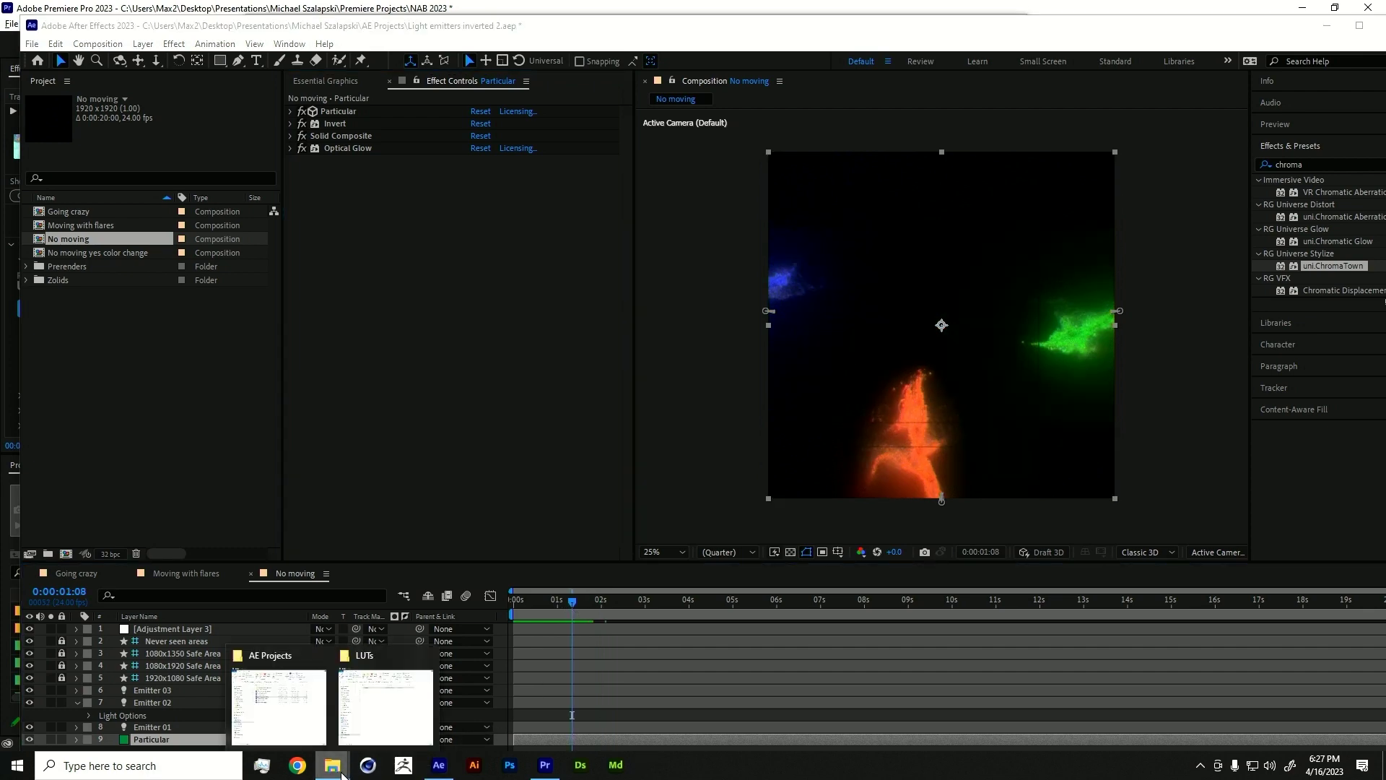
left_click(278, 704)
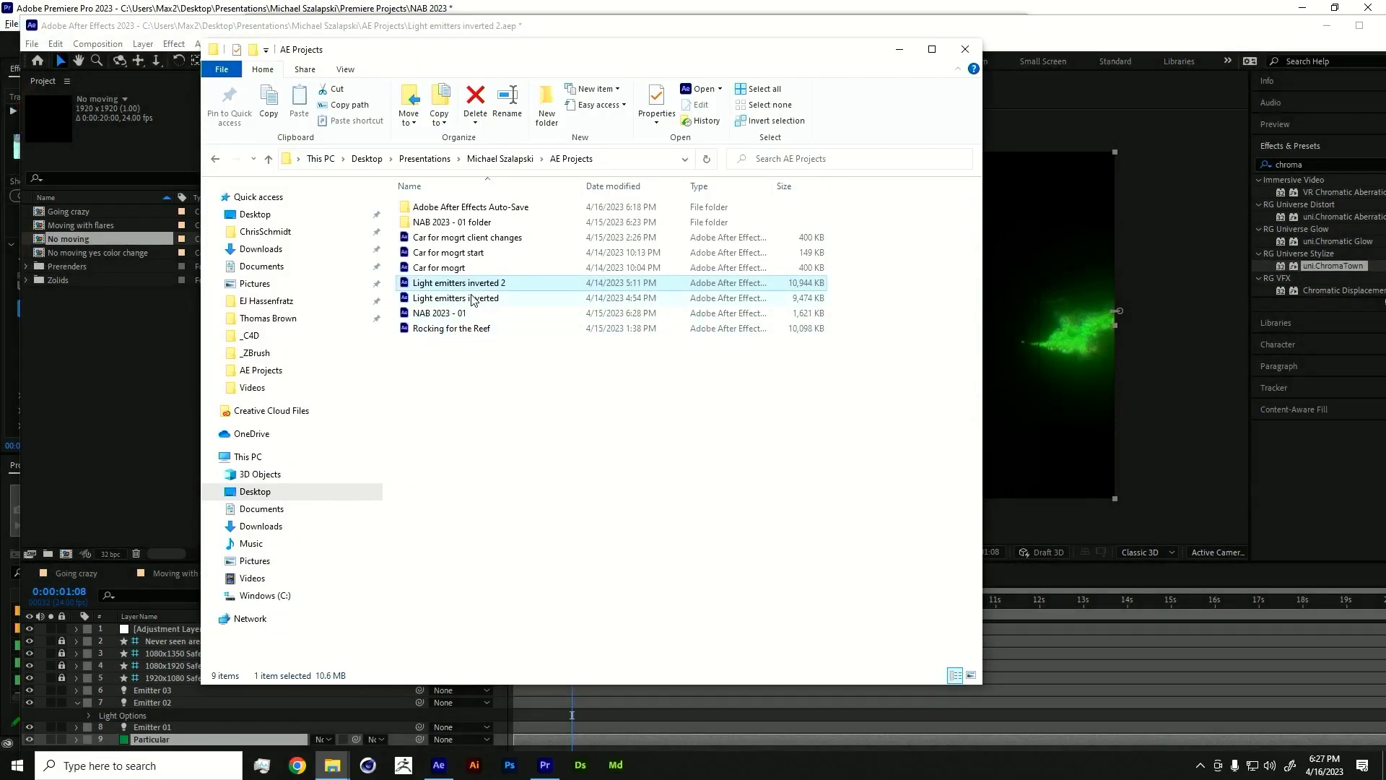
left_click(498, 159)
double_click(442, 208)
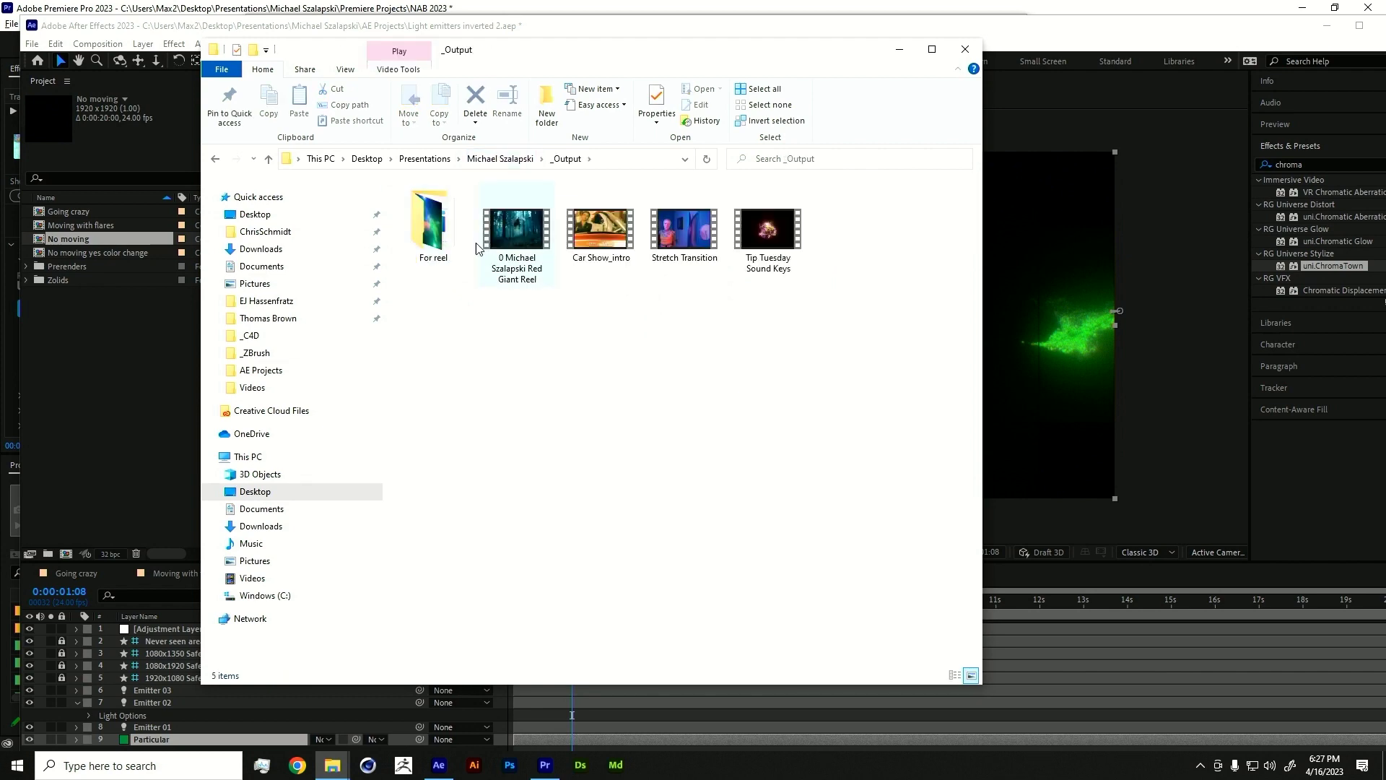
double_click(451, 230)
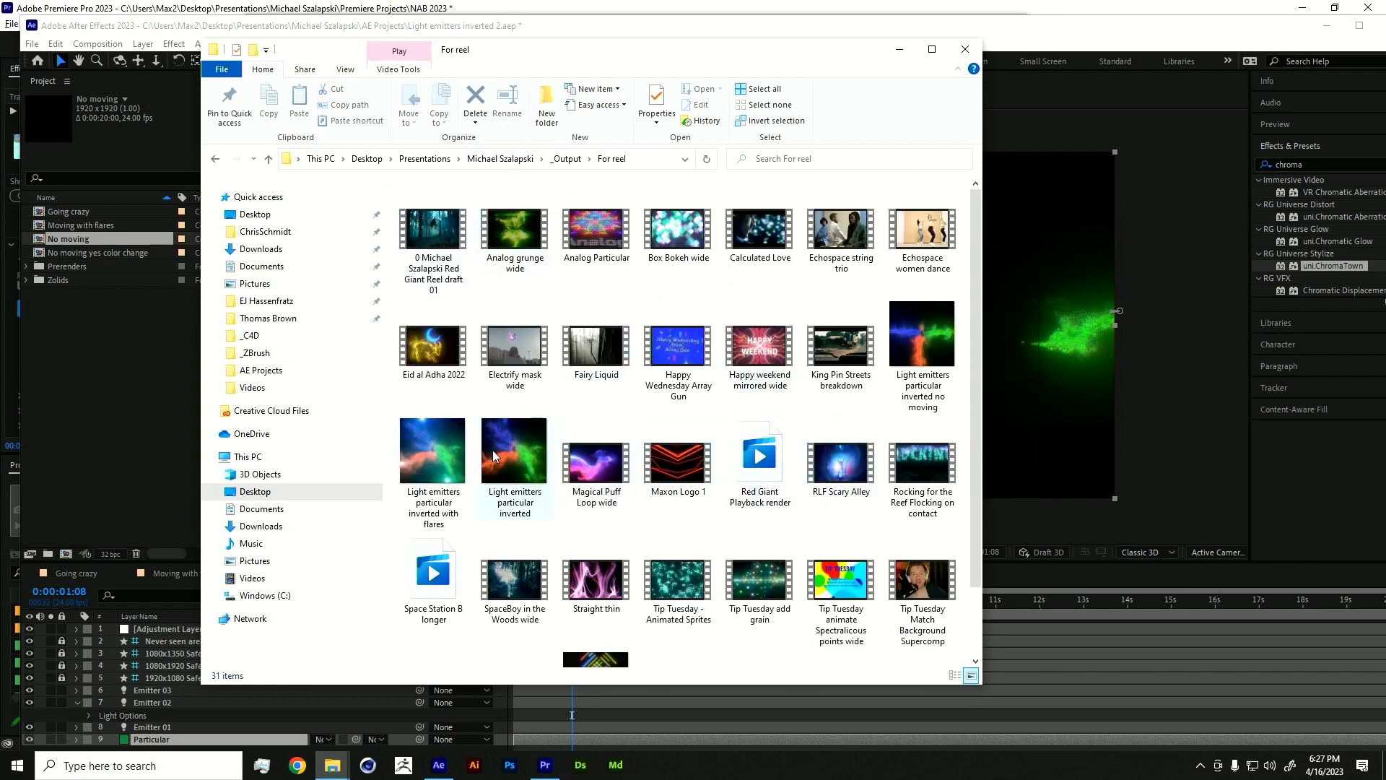
double_click(927, 338)
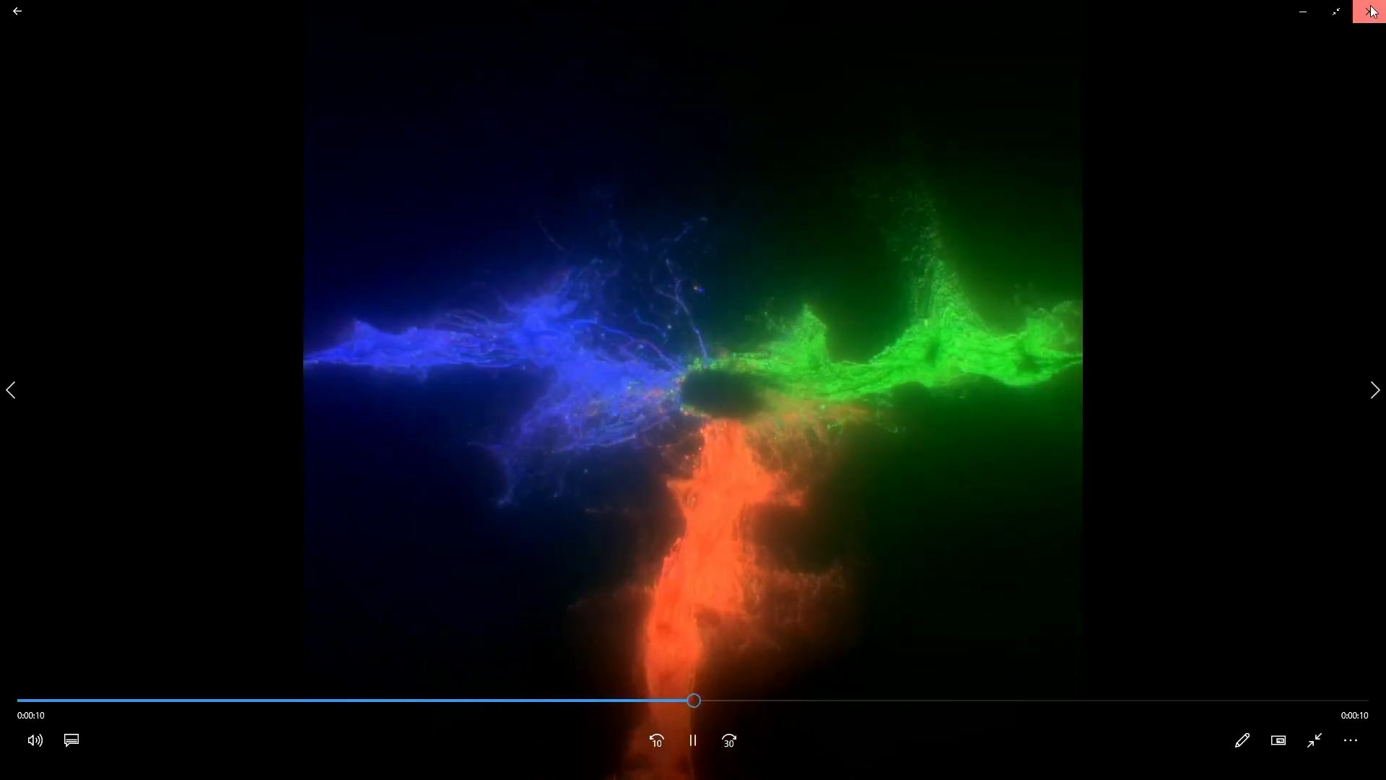
- Close the Movies & TV player and return to the No moving composition in After Effects
left_click(1373, 11)
left_click(1036, 36)
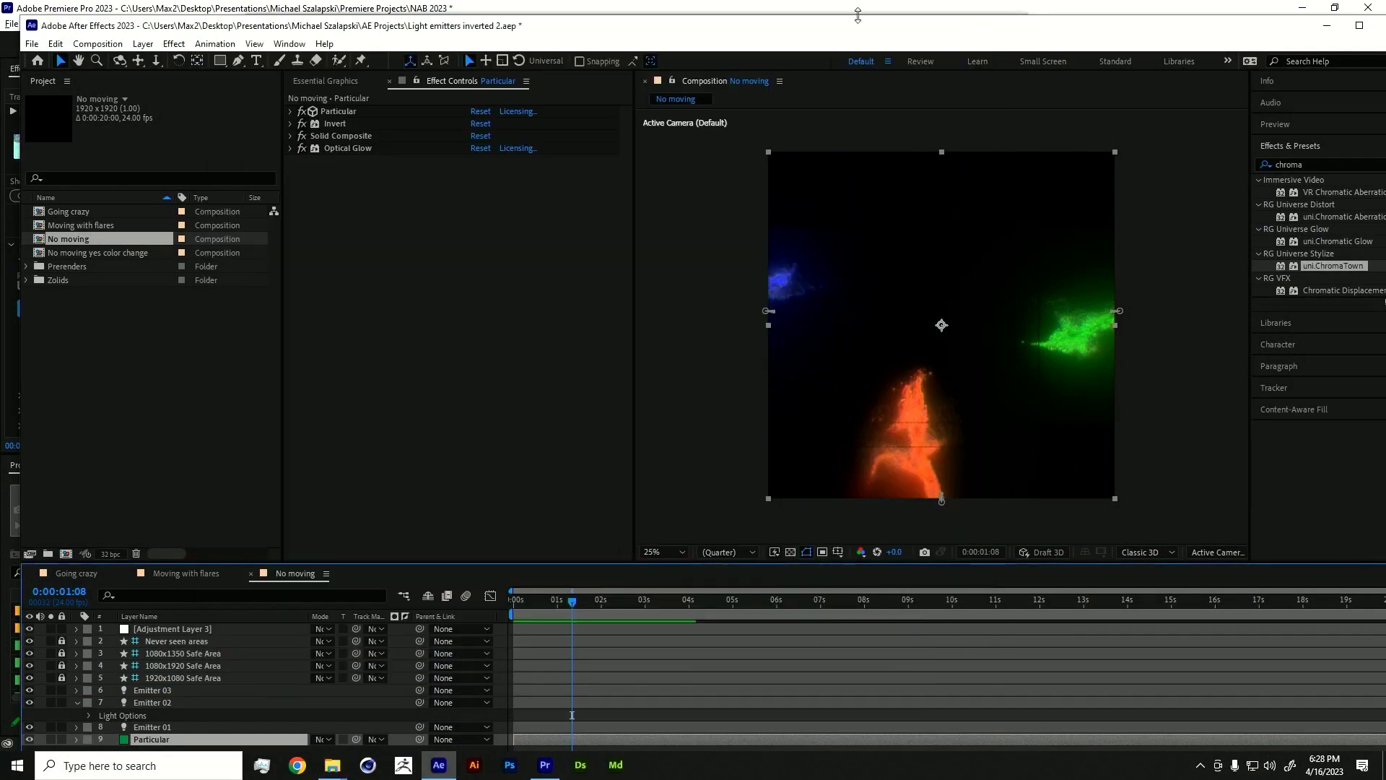
- Maximize After Effects and inspect Particular's systems and Emitter 01's light colour, leaving it unchanged
left_click(1358, 26)
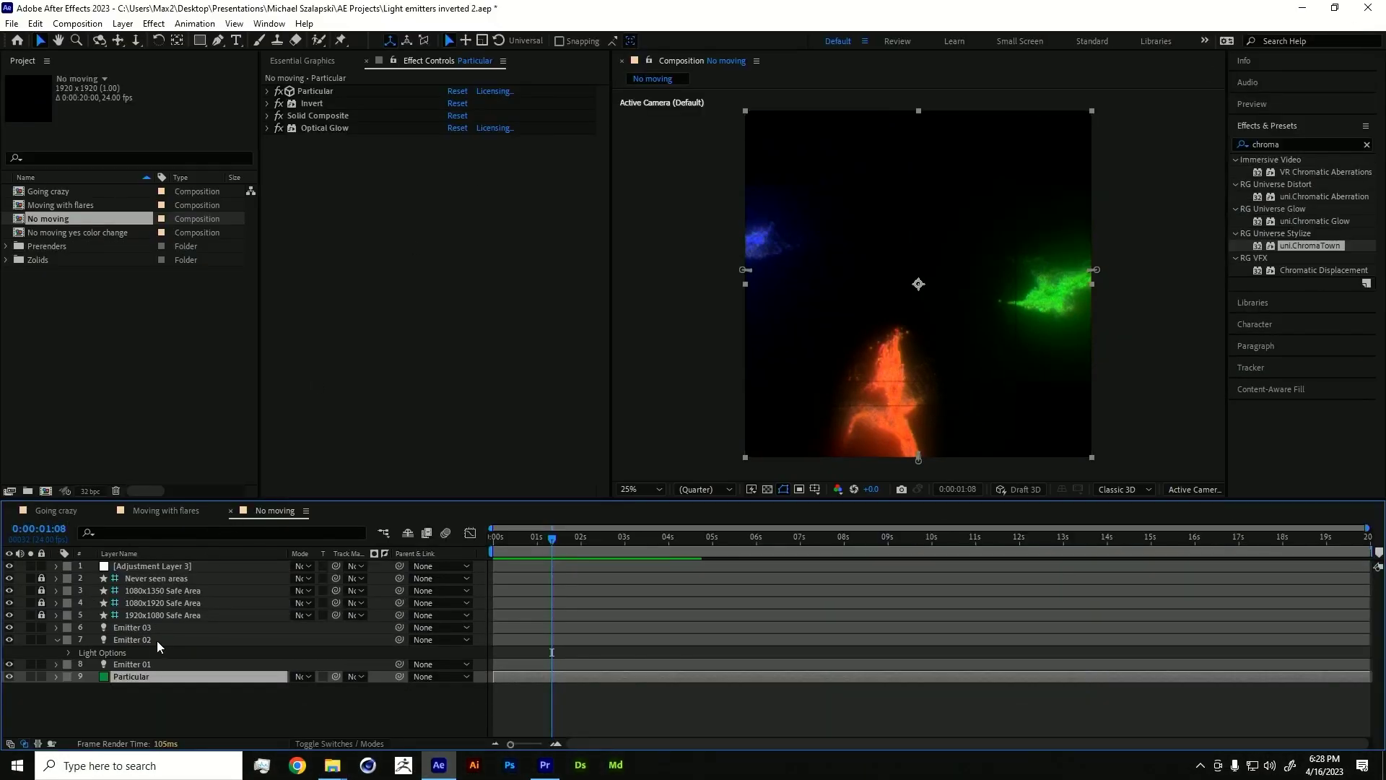
left_click(268, 91)
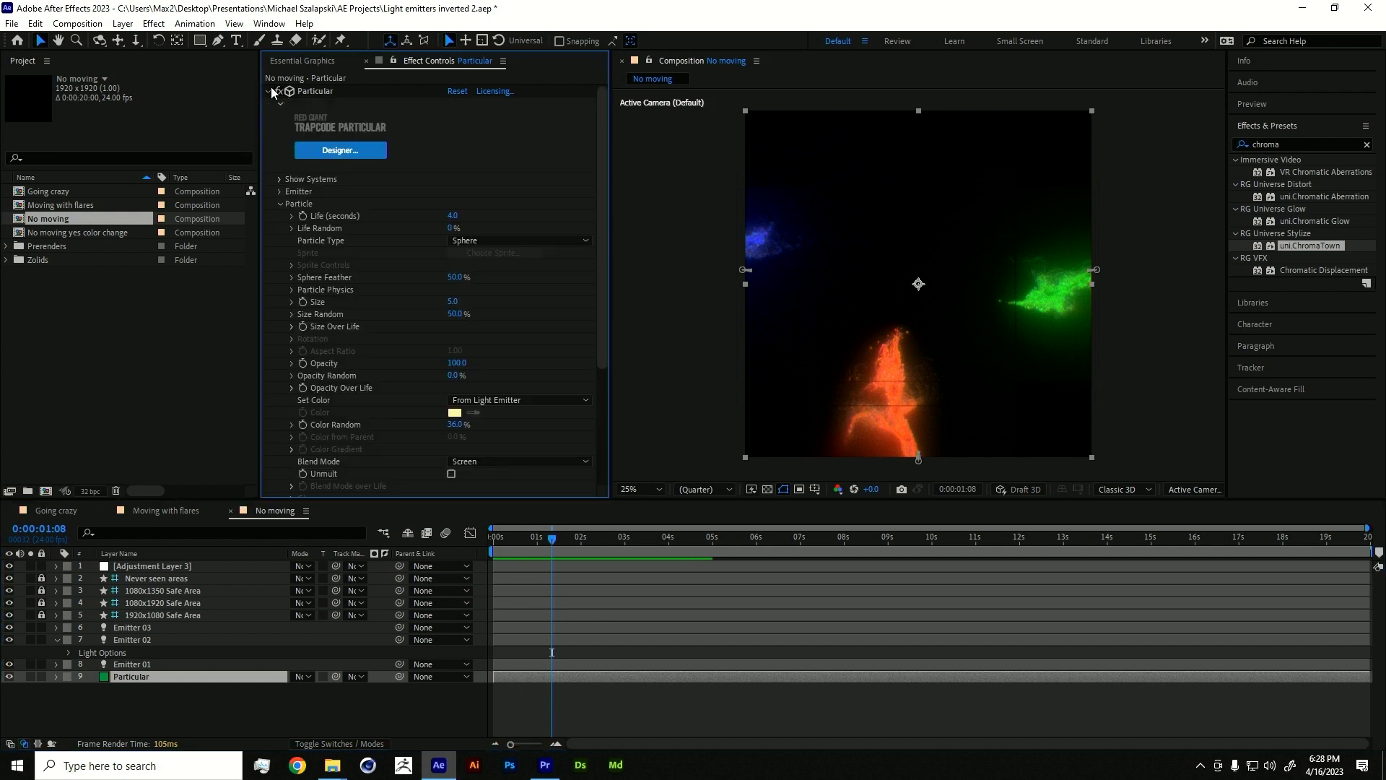
scroll(281, 197, "down", 1)
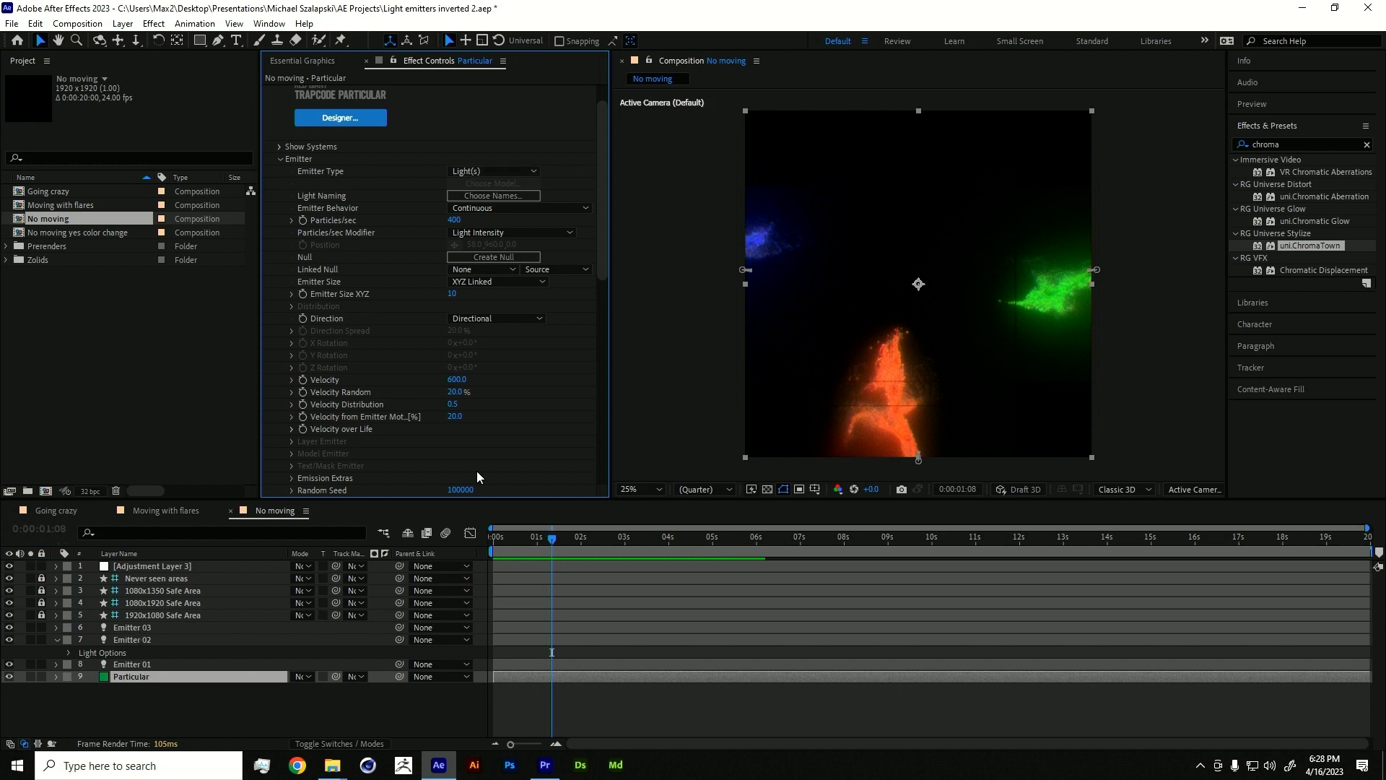
left_click(279, 148)
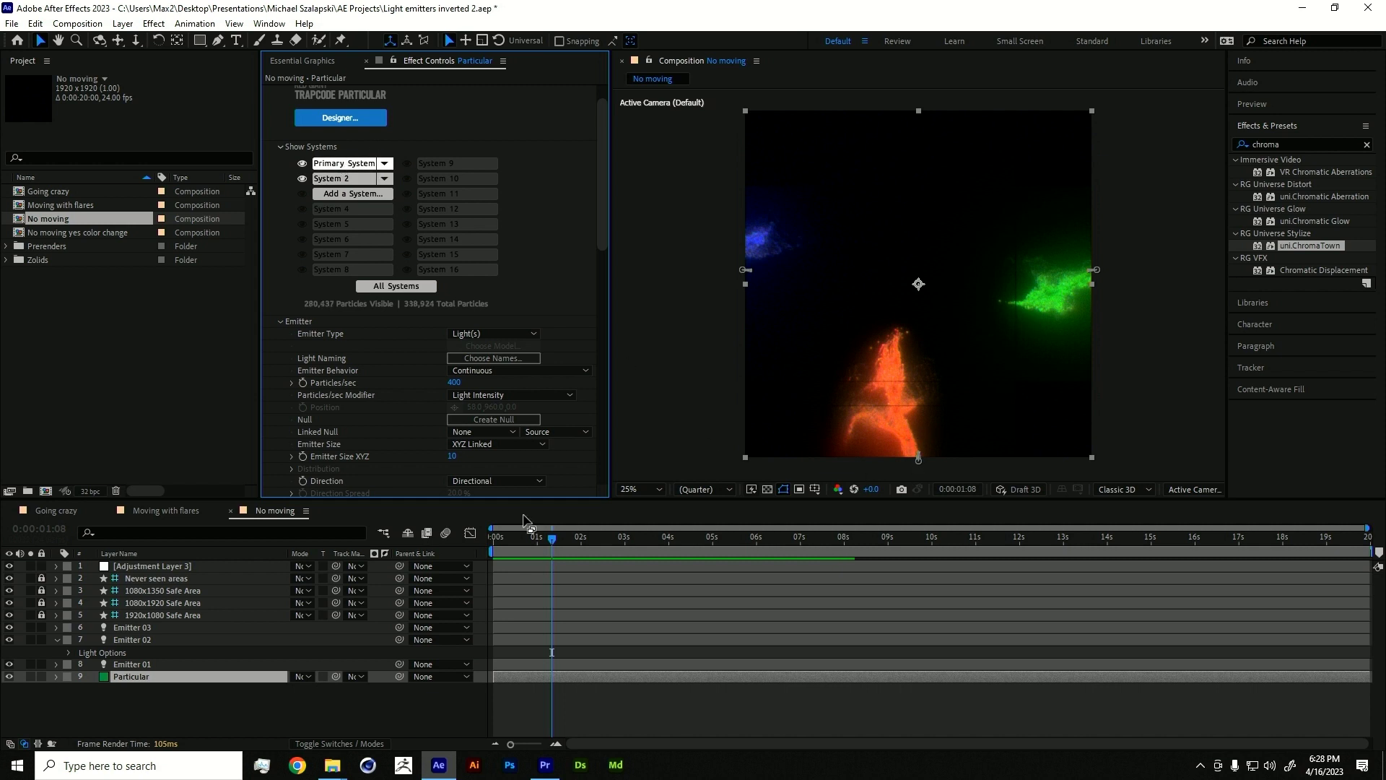
left_click(149, 667)
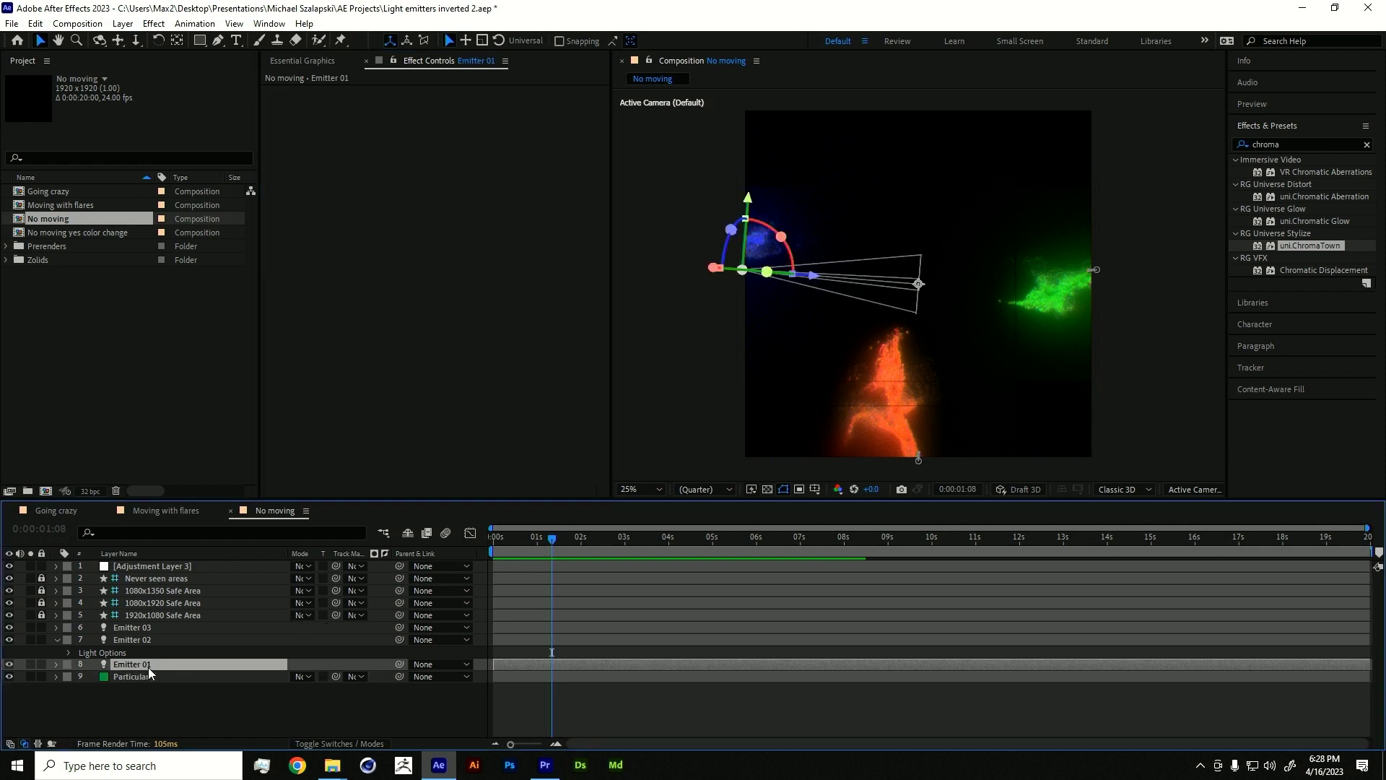
key("ctrl+grave")
left_click(298, 701)
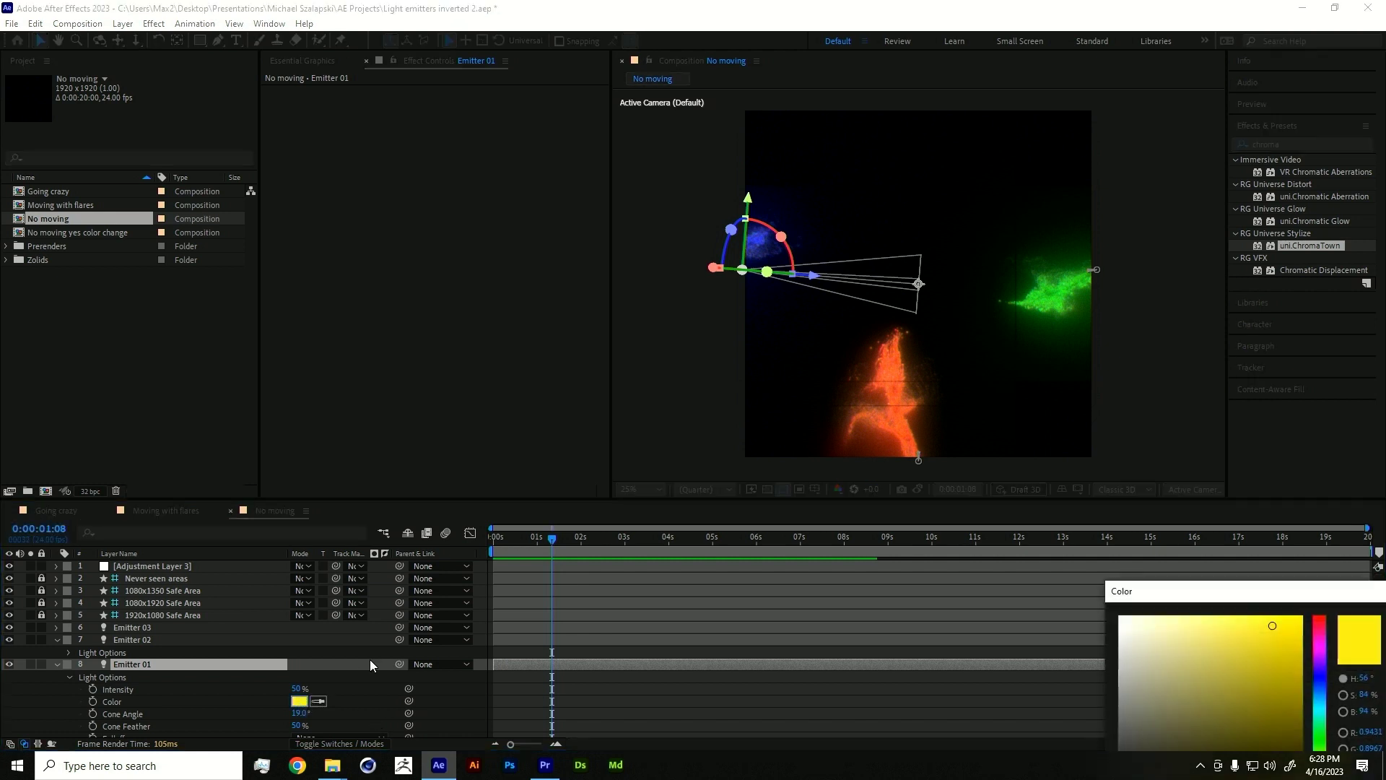
left_click(1323, 709)
left_click(912, 526)
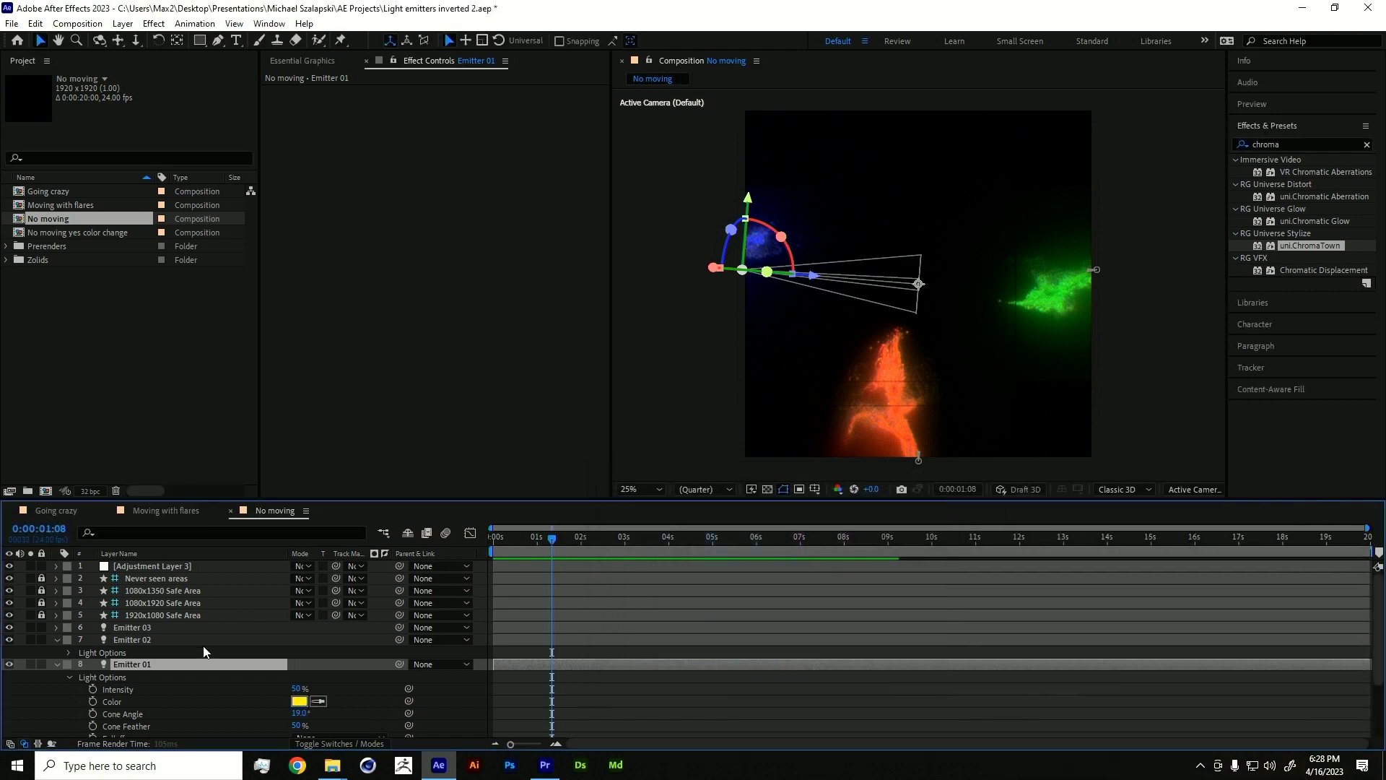
- Turn off the Invert, Solid Composite and Optical Glow effects on the Particular layer
left_click(57, 664)
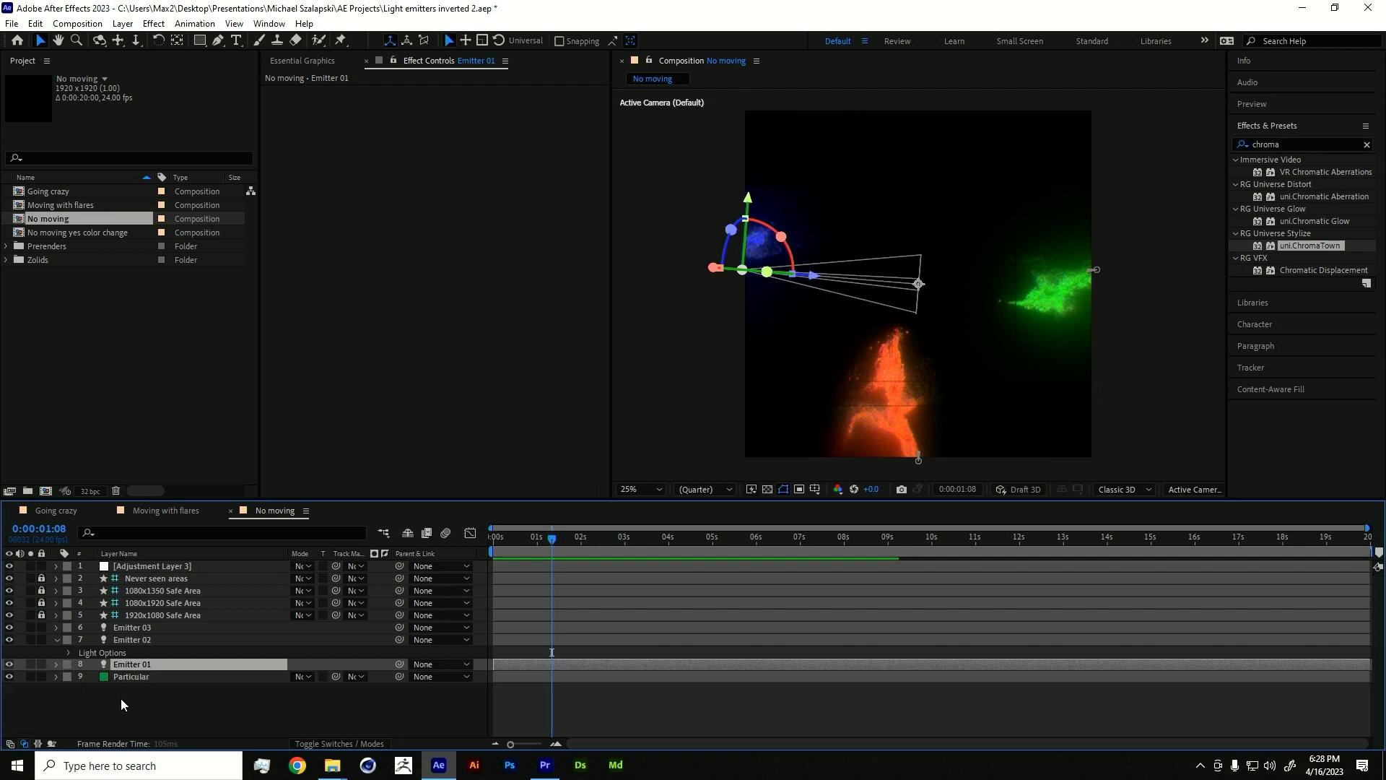
left_click(149, 677)
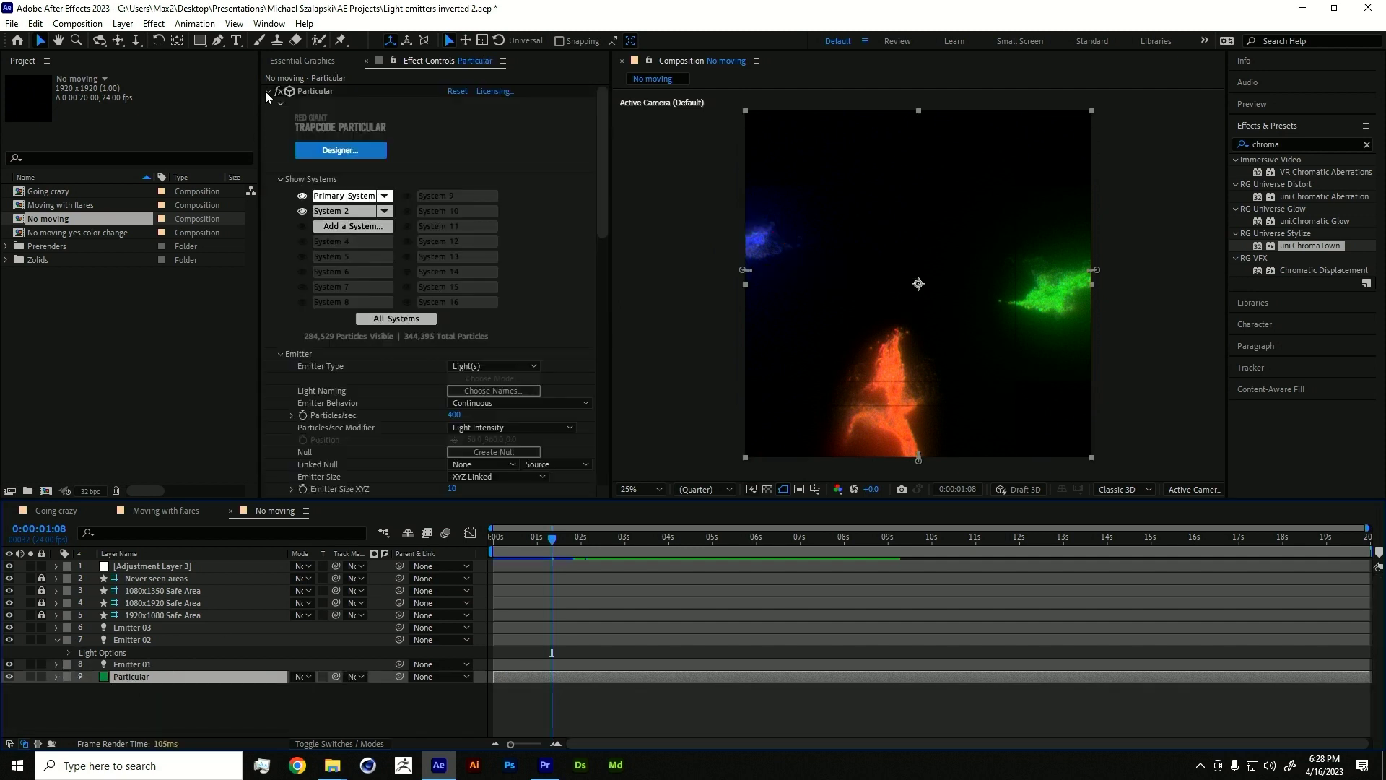
left_click(267, 91)
left_click_drag(284, 105, 279, 130)
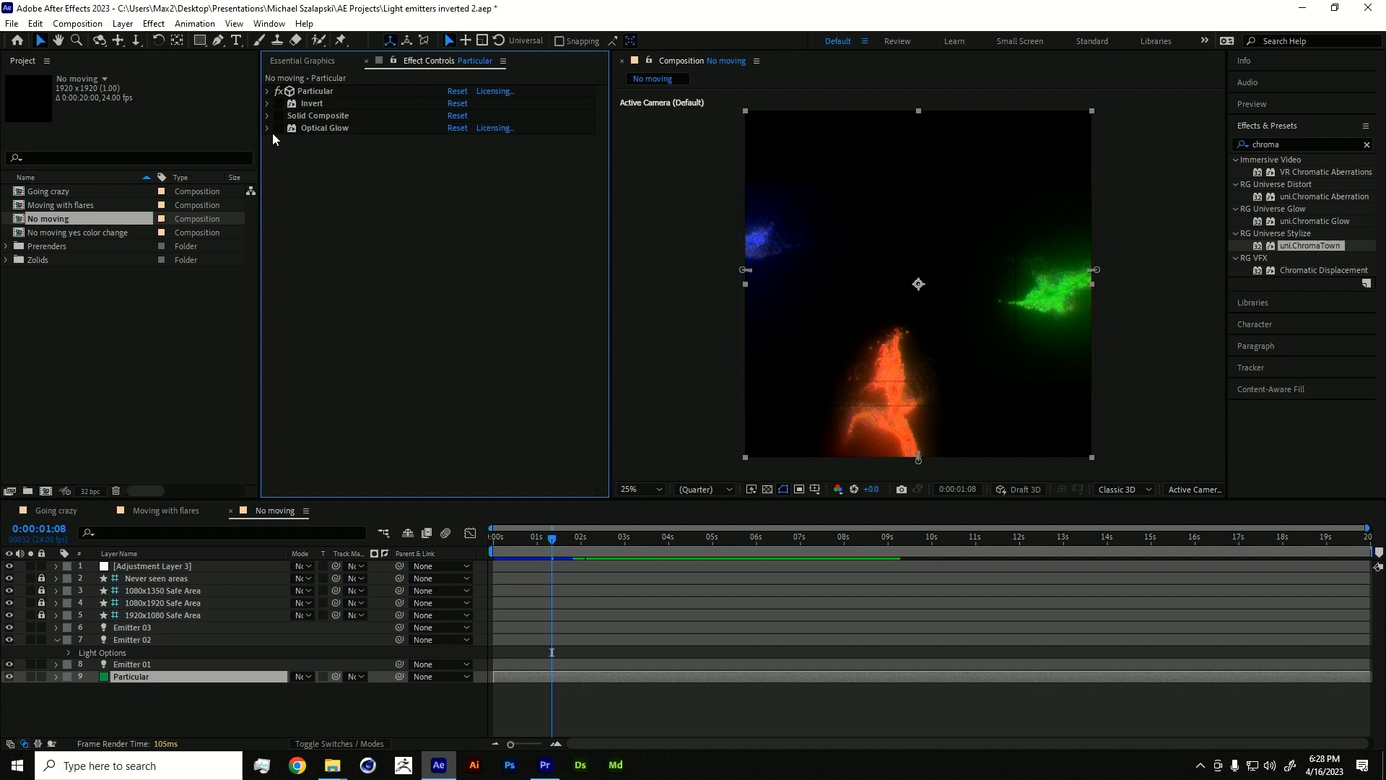
- At 0:00:04:19, set Emitter 01's light colour to orange-red F04427
left_click(132, 664)
left_click(56, 664)
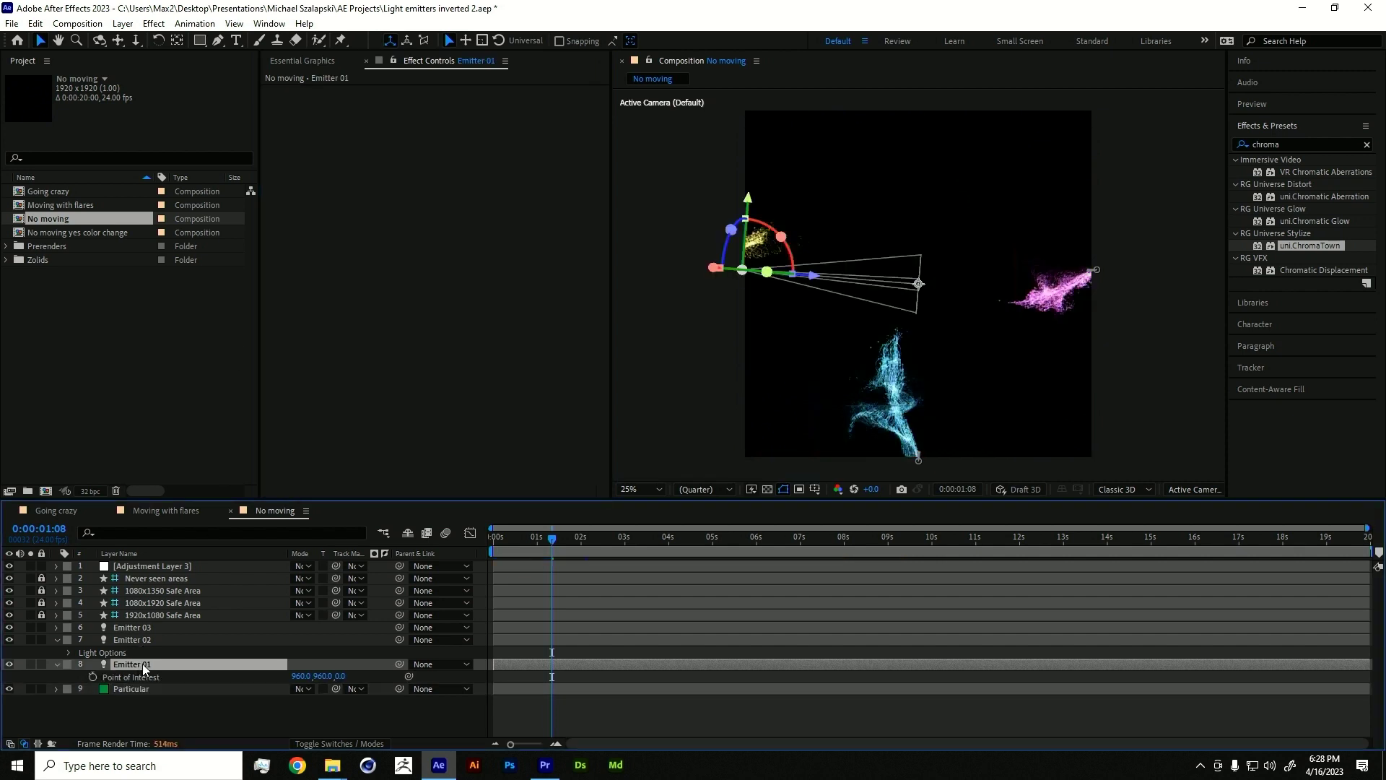
left_click(70, 677)
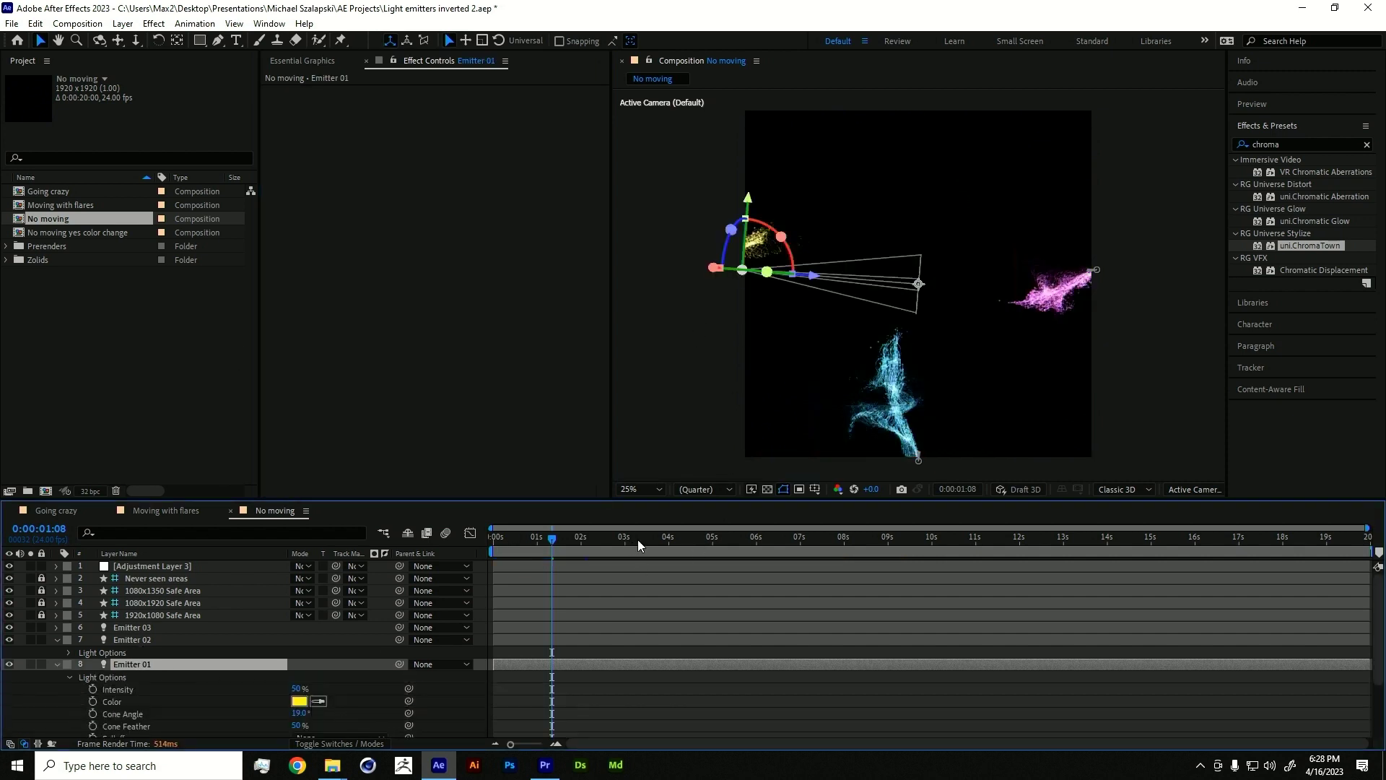
left_click_drag(638, 539, 704, 536)
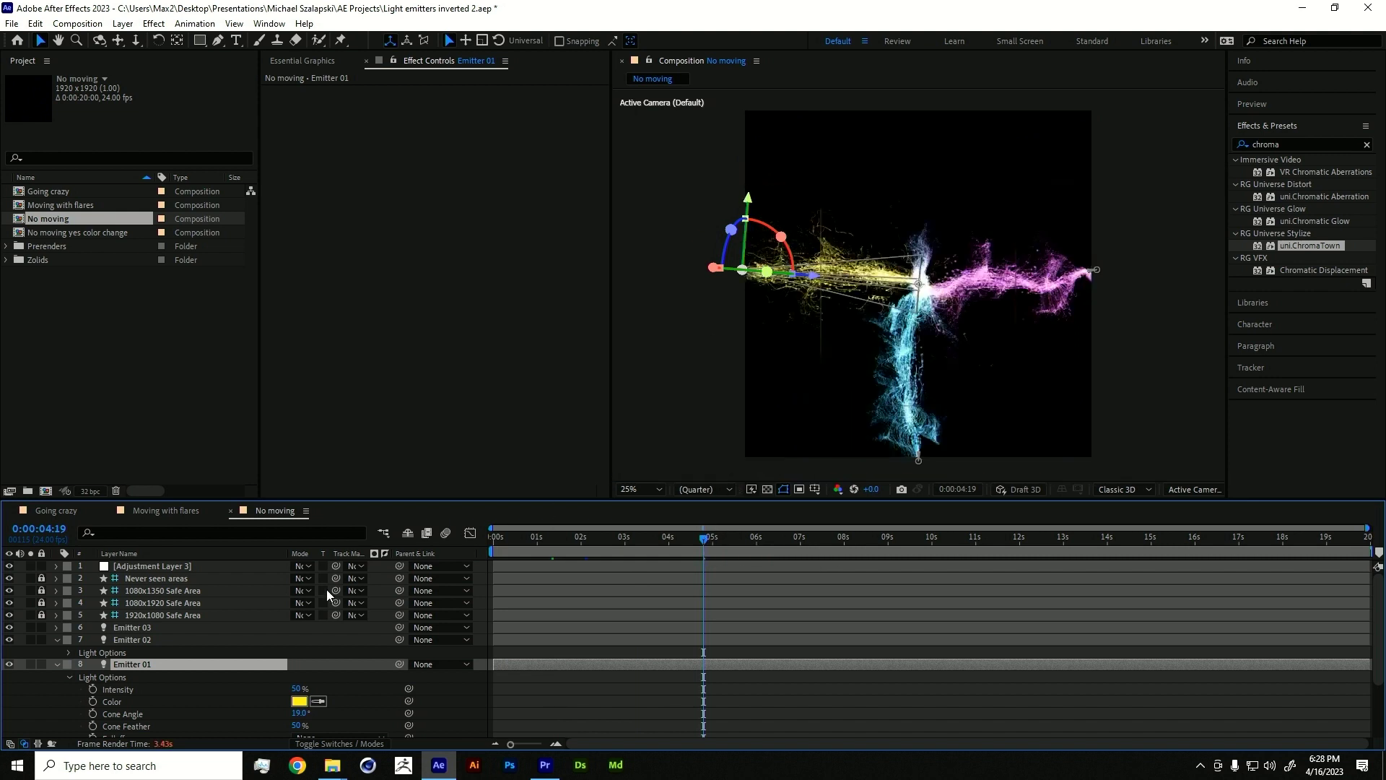
left_click(298, 701)
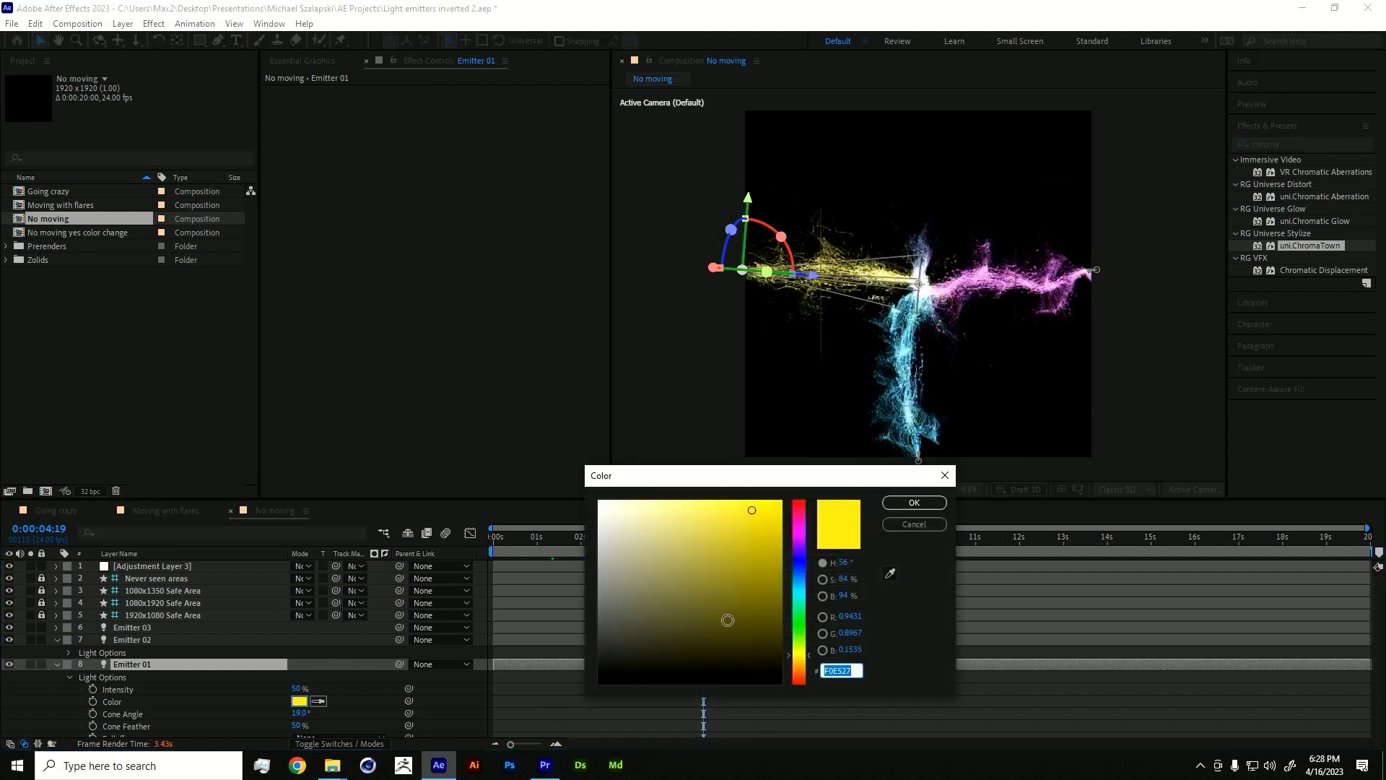
left_click(804, 619)
left_click(804, 598)
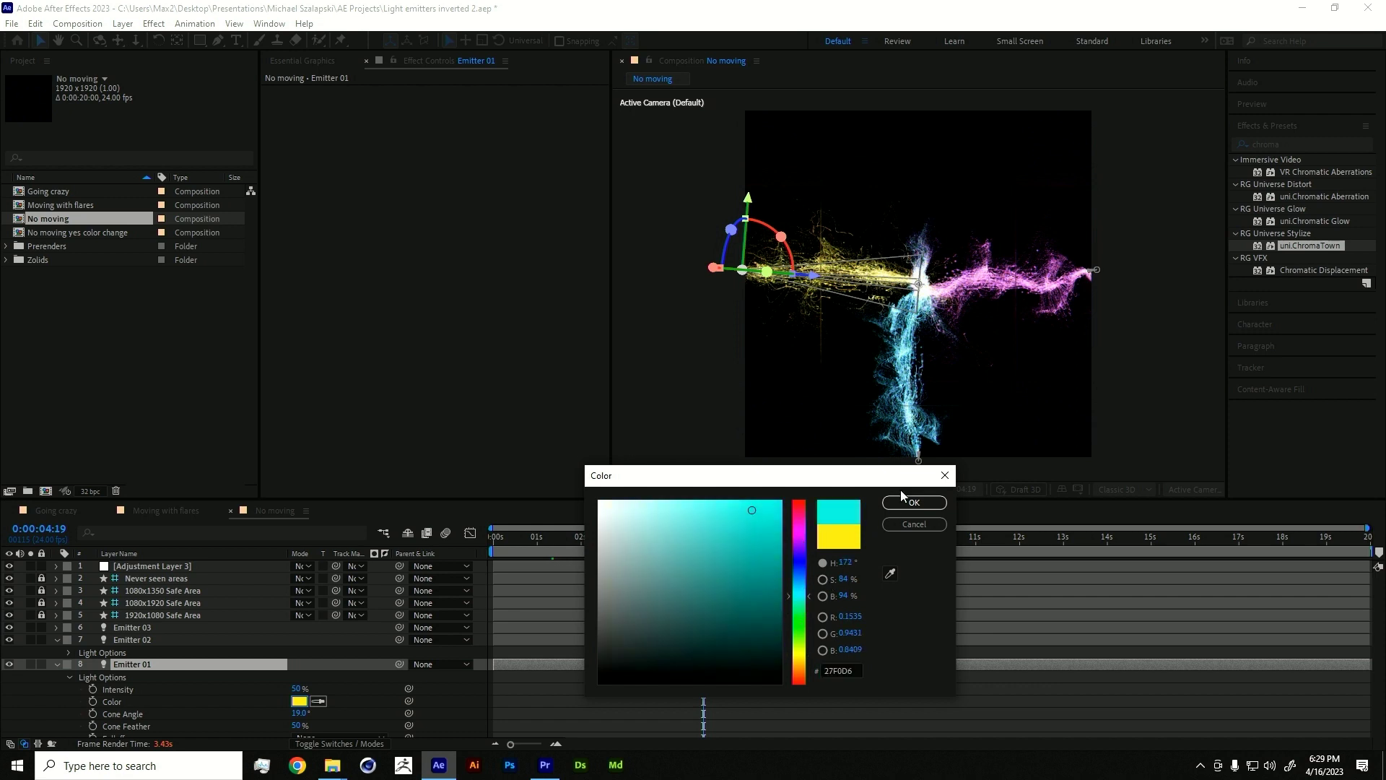
left_click(799, 664)
left_click(800, 678)
left_click(913, 503)
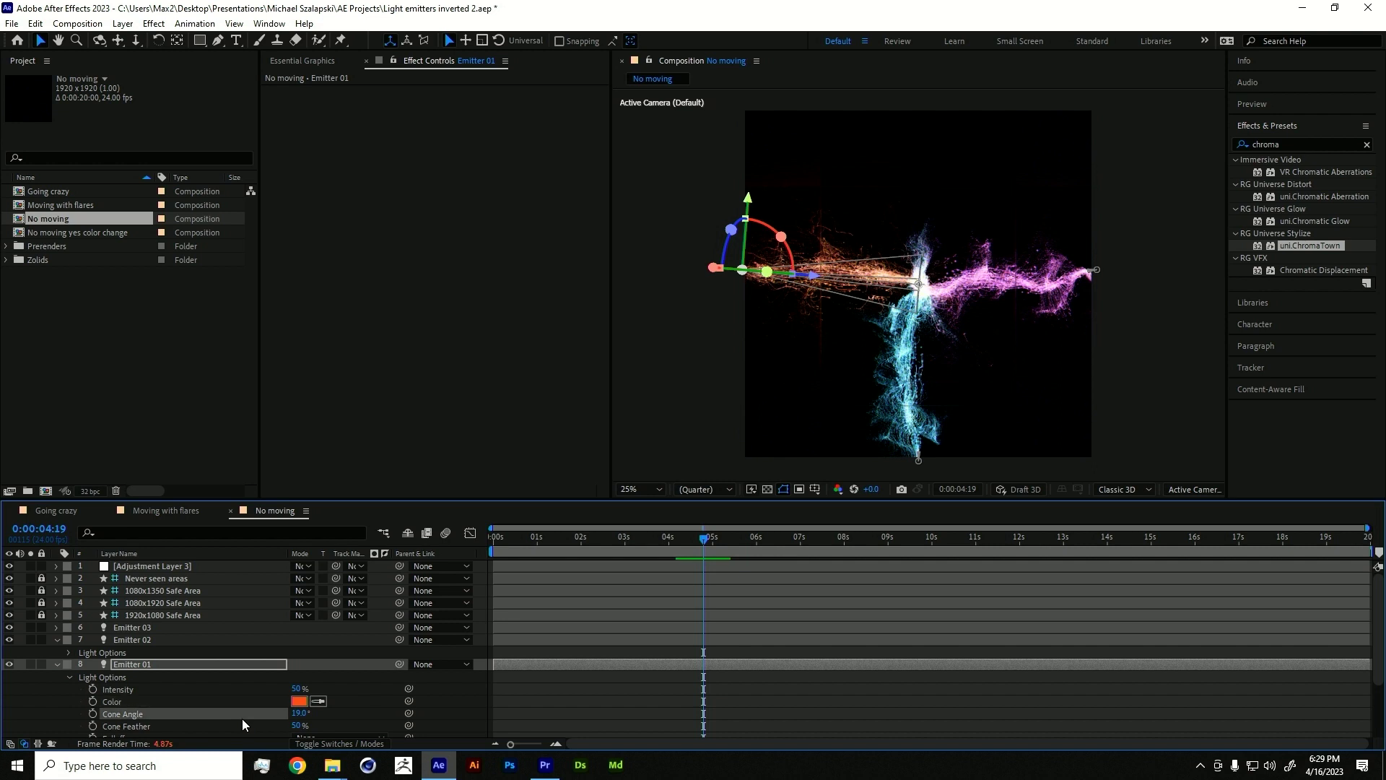
scroll(241, 717, "down", 2)
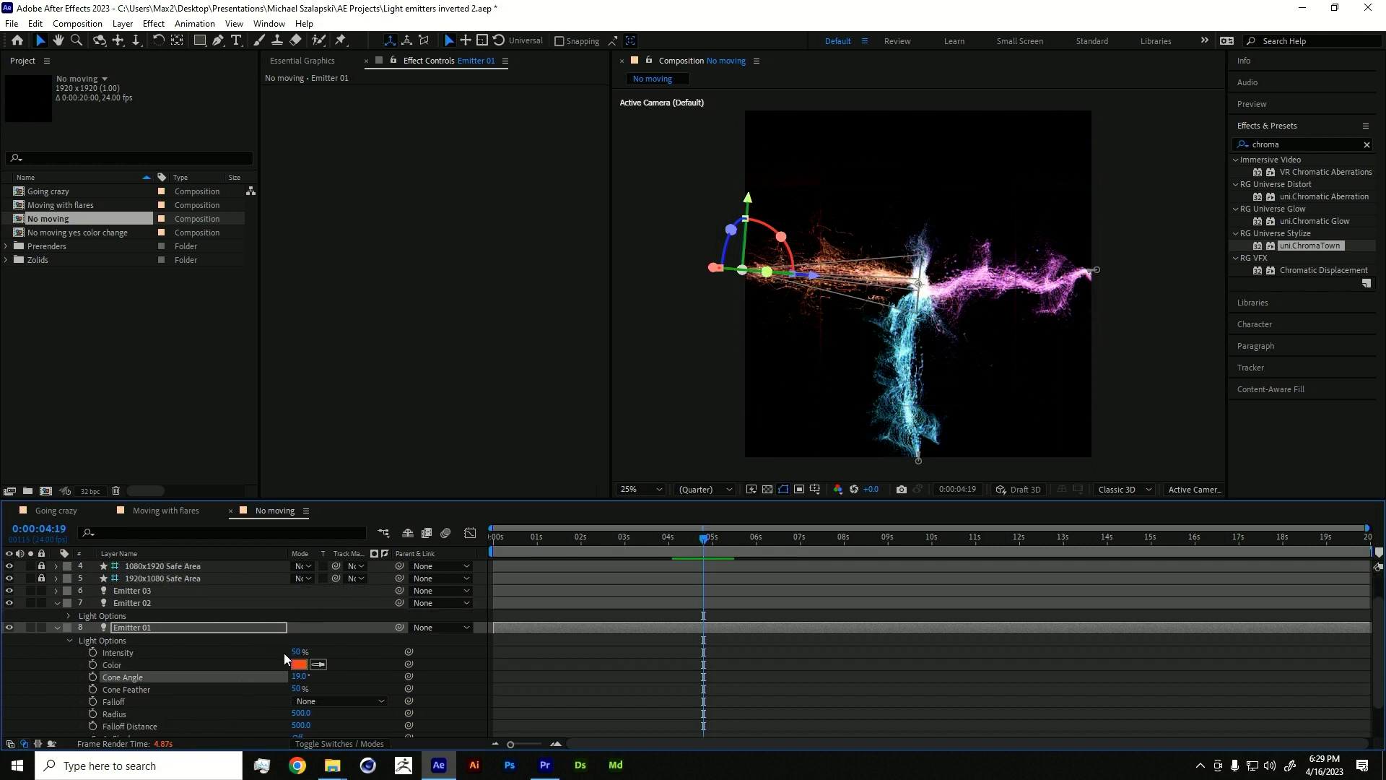
scroll(158, 678, "down", 2)
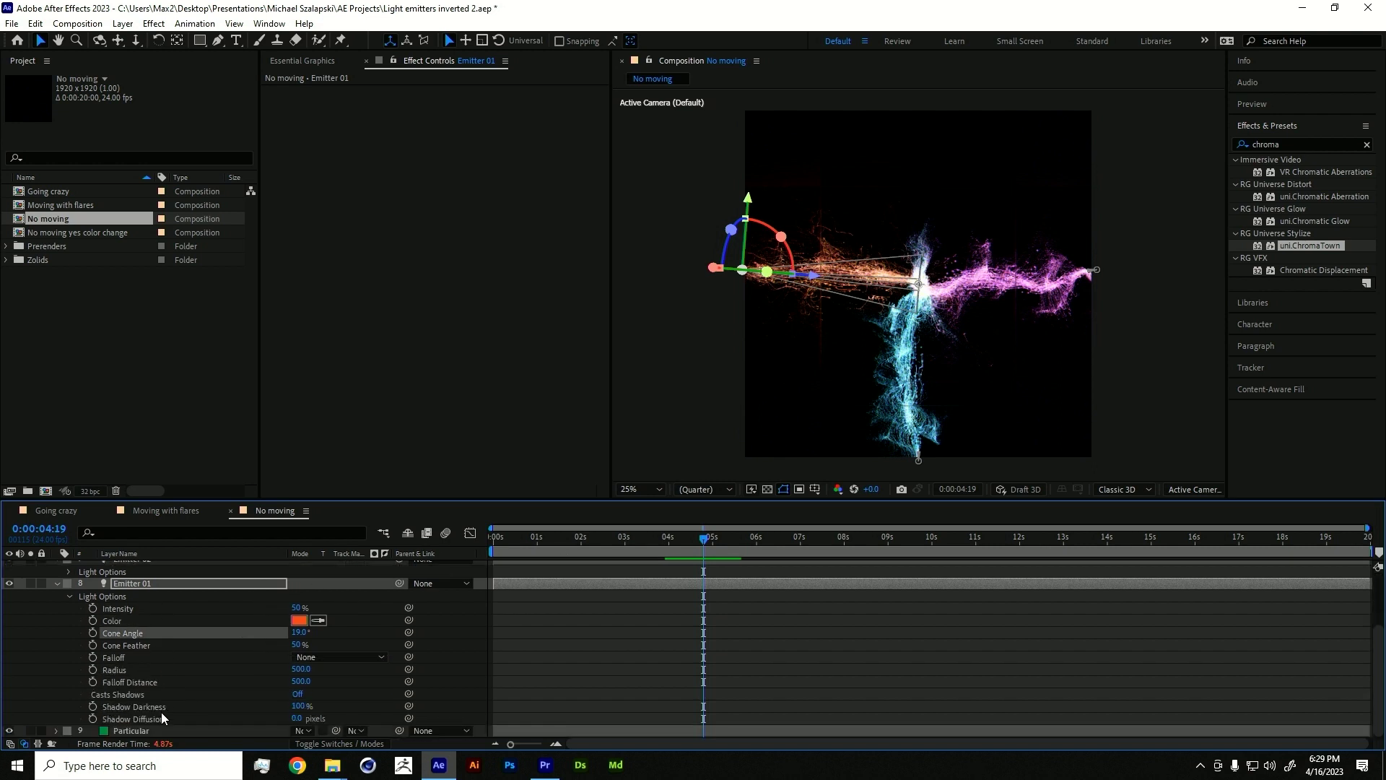
- Hide Particular's System 2 and widen Emitter 01's cone angle from 19° to 93°
left_click(161, 730)
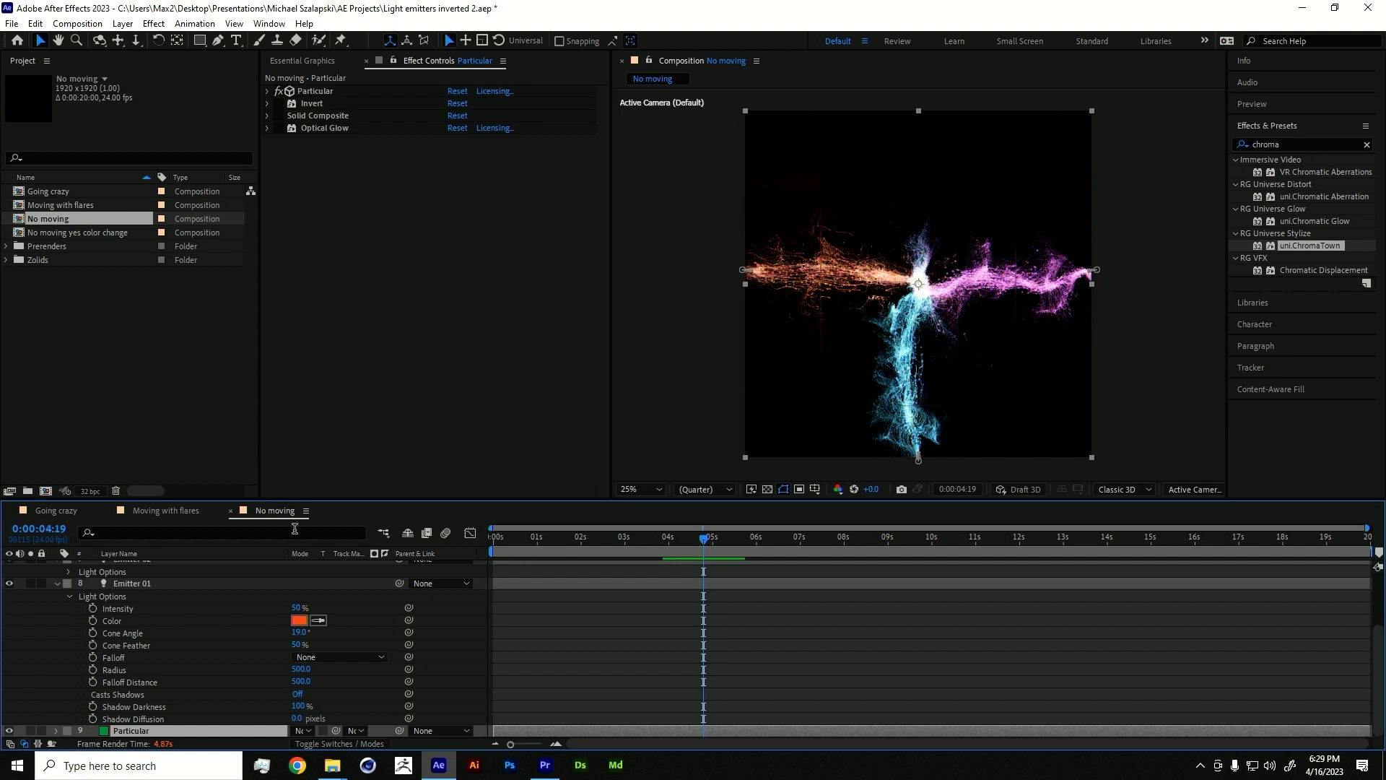
left_click(267, 92)
left_click(302, 211)
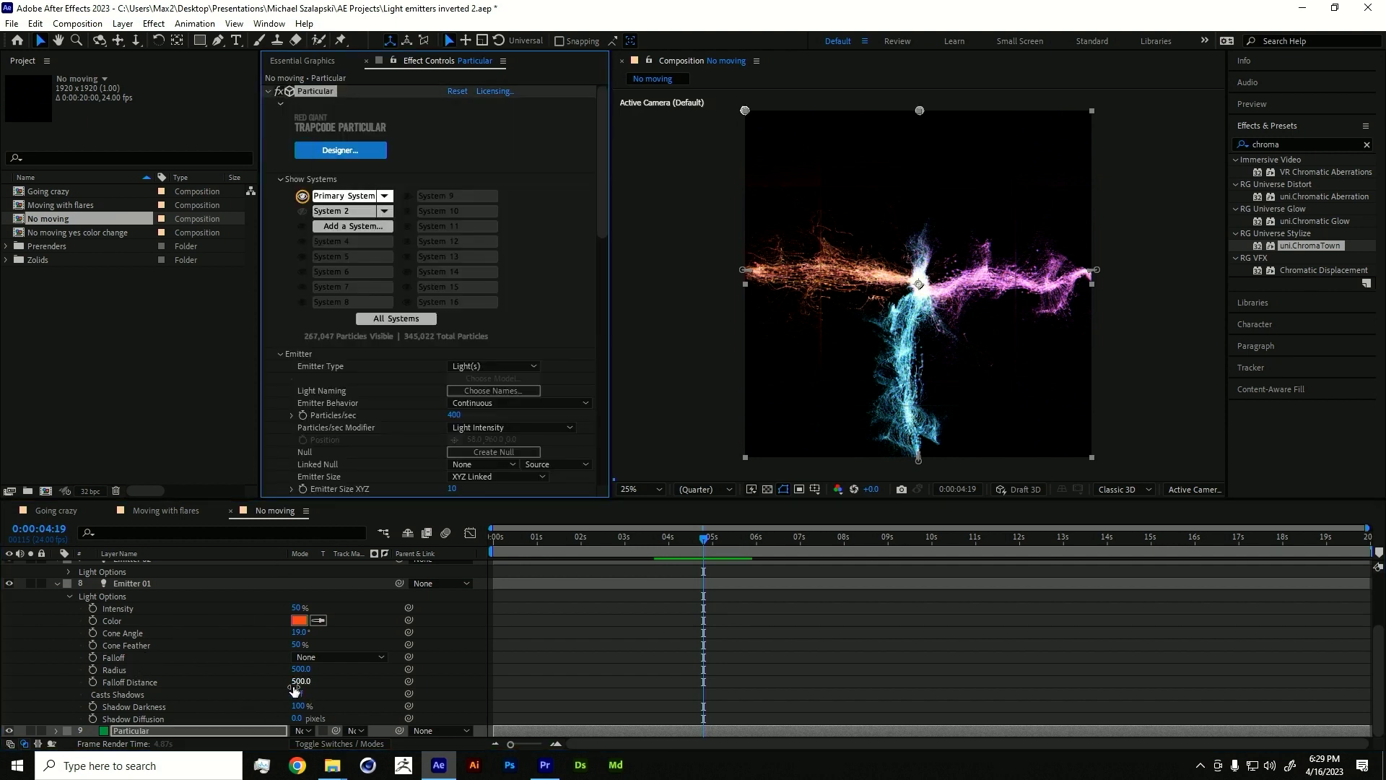
left_click_drag(302, 637, 344, 630)
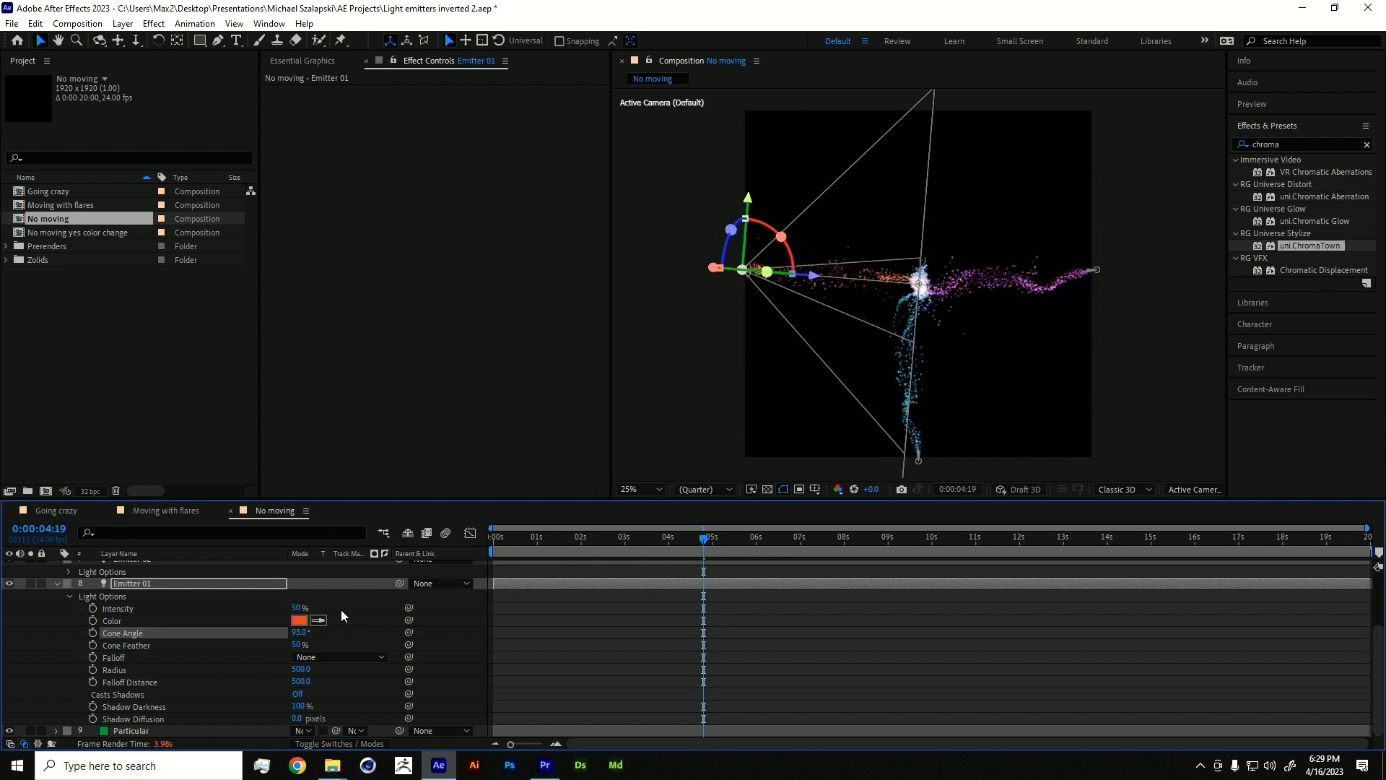
- Set Emitter 01's cone angle to 67° and intensity to 242%, then move to 0:00:02:03
left_click_drag(295, 639, 275, 634)
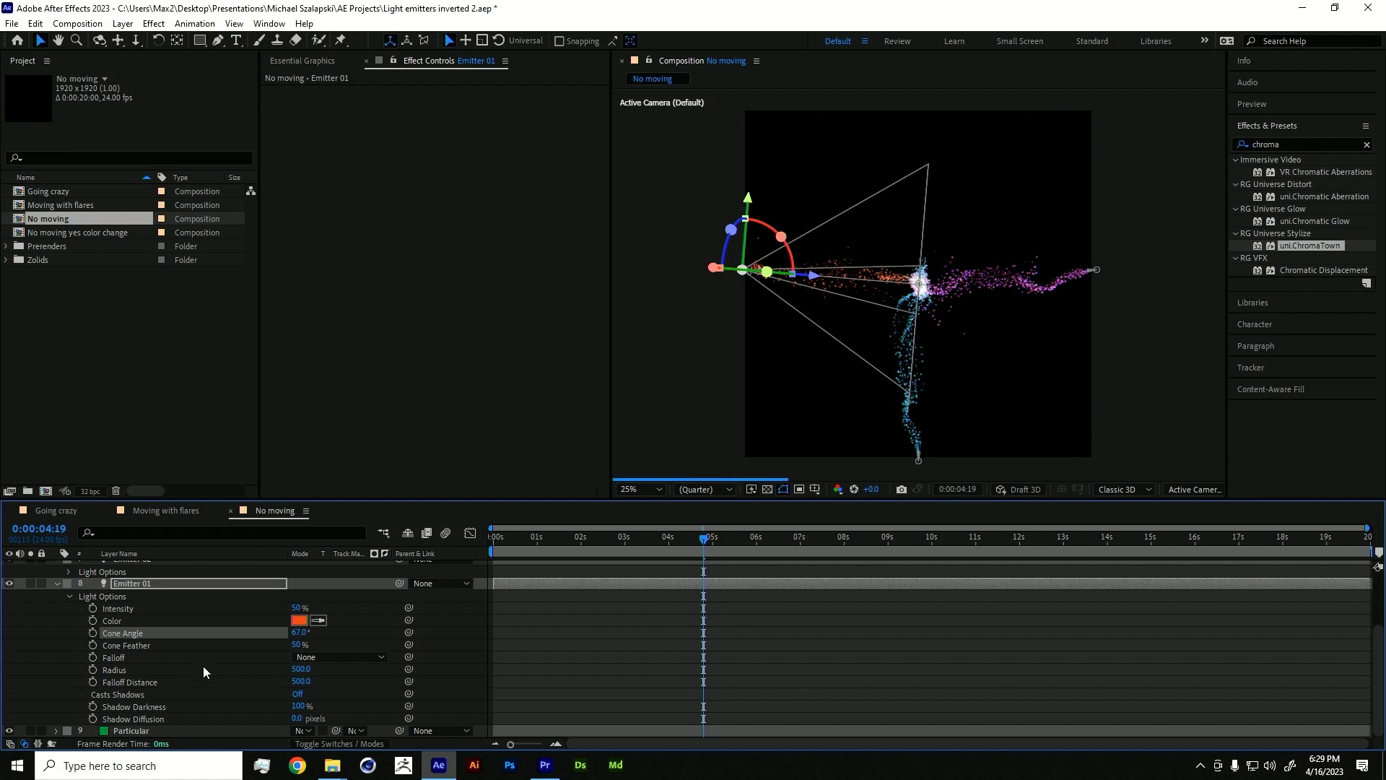
key("u")
key("t")
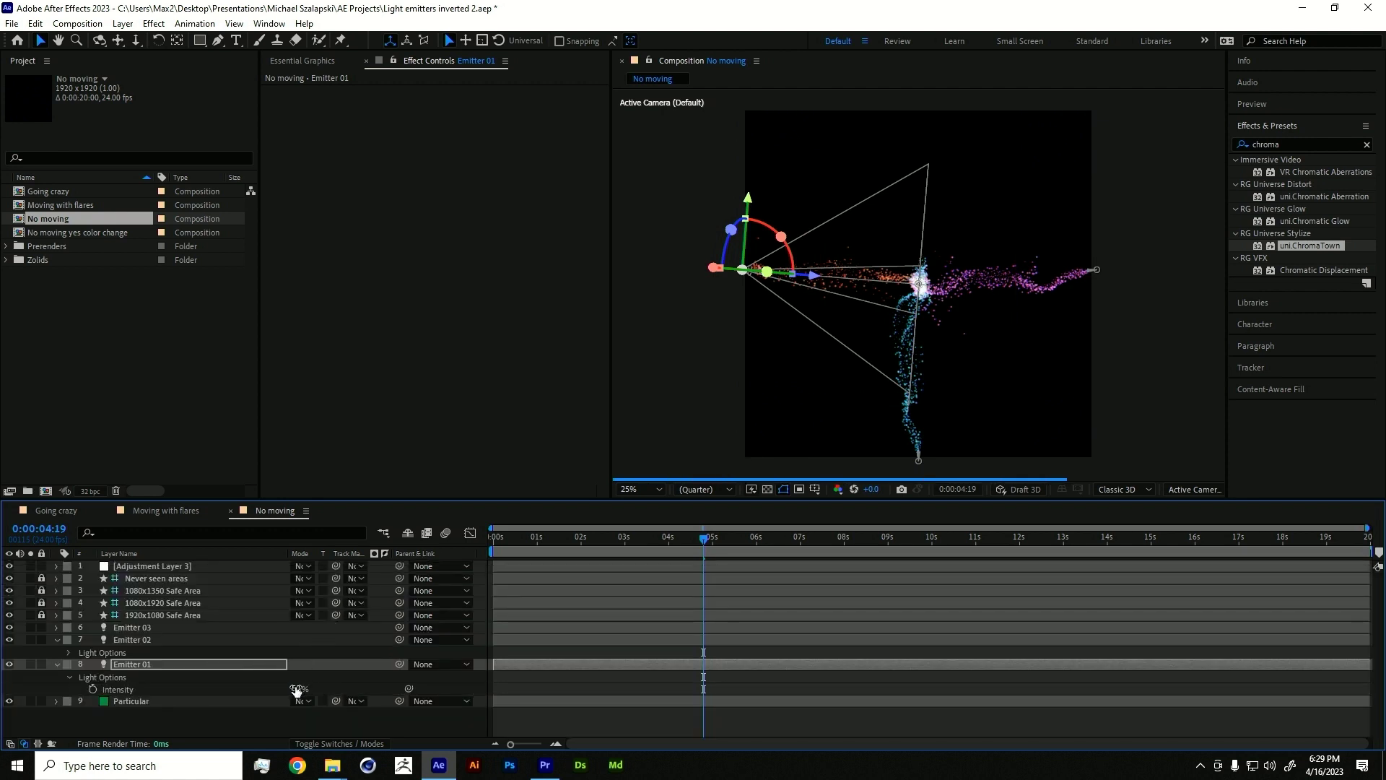
left_click_drag(412, 664, 408, 666)
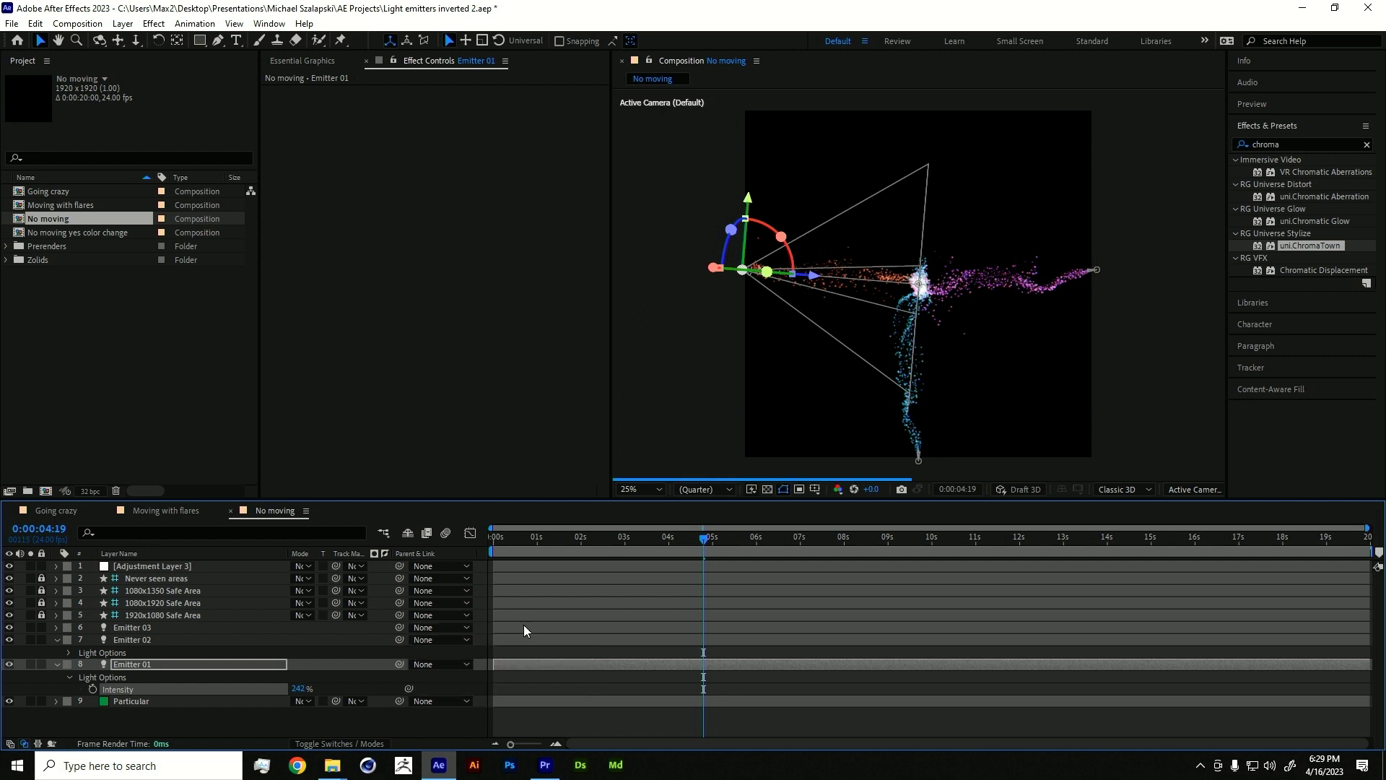
left_click(548, 535)
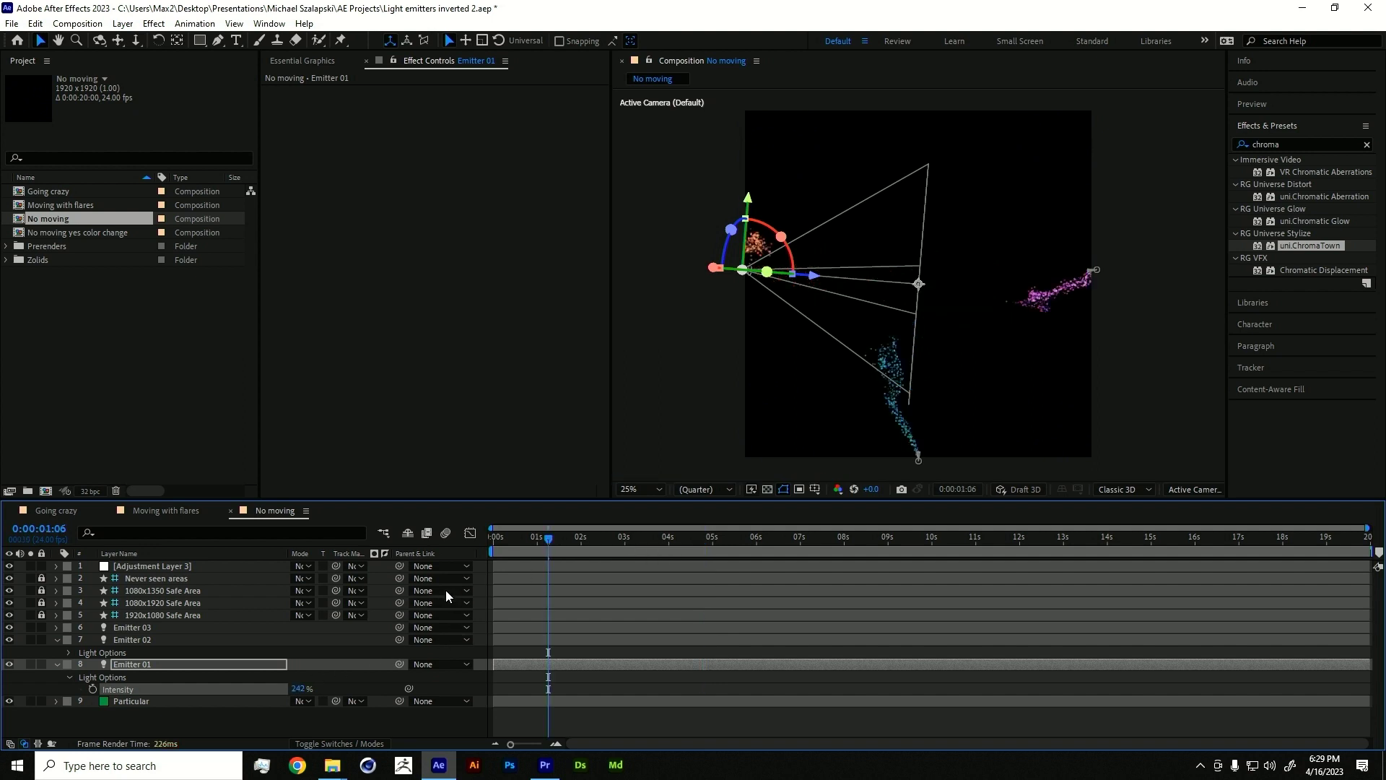
left_click_drag(553, 540, 589, 542)
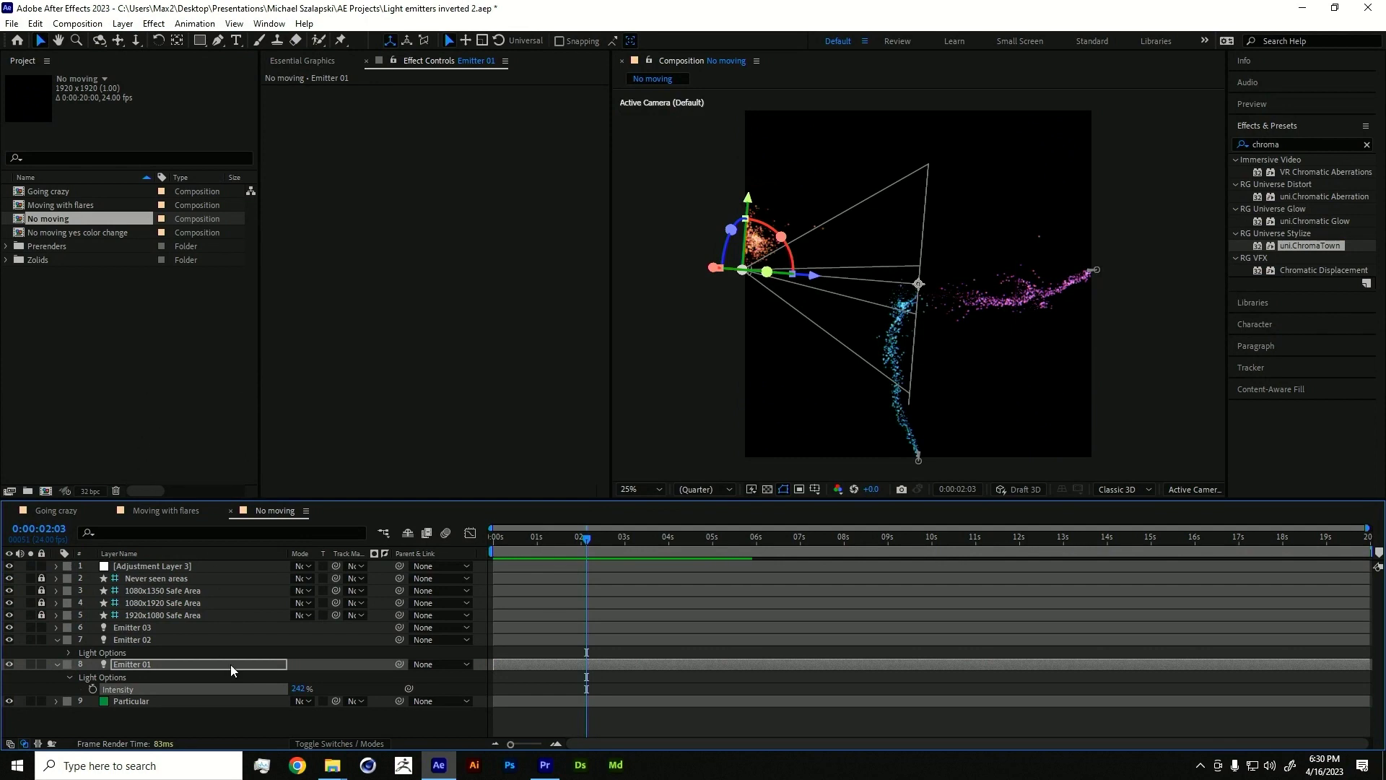
left_click(332, 764)
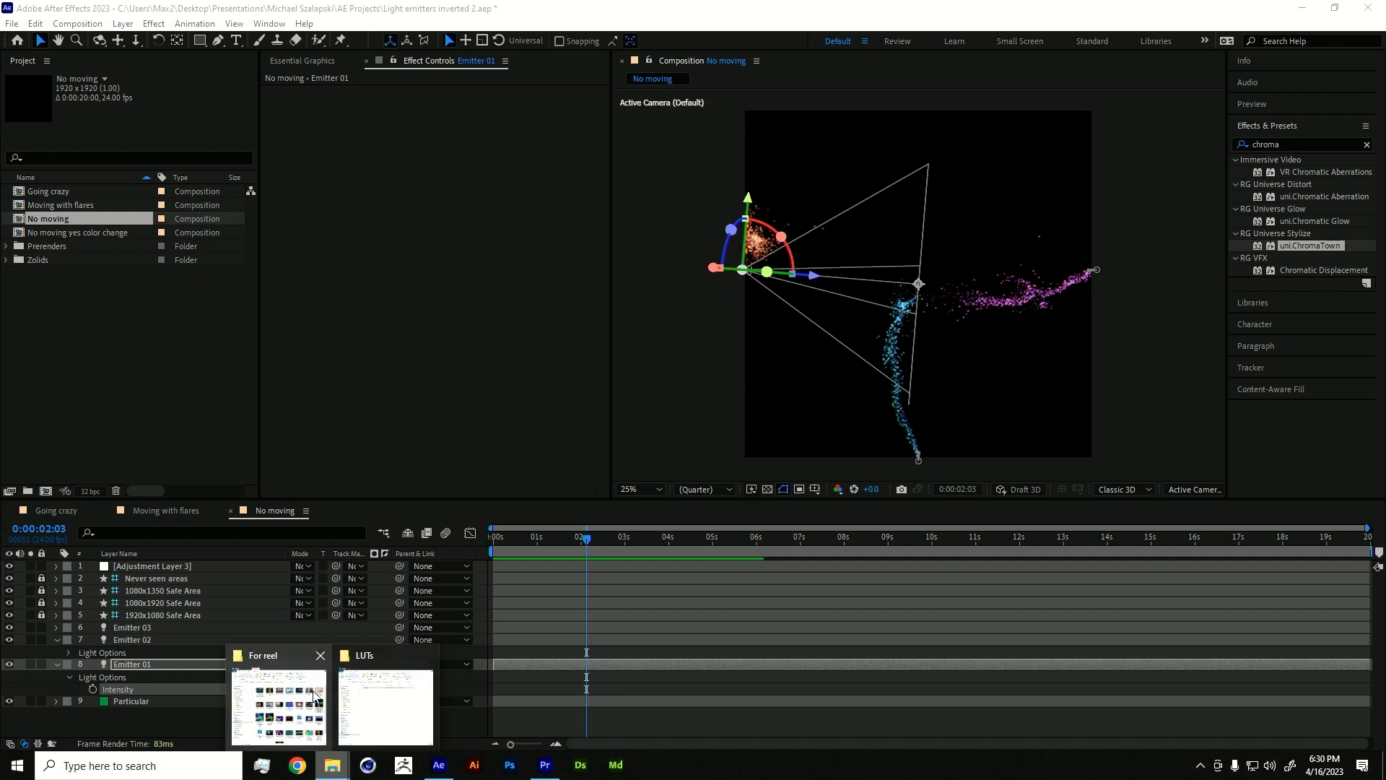
- Play the 'Rocking for the Reef Flocking on contact' render from the For reel folder
left_click(314, 695)
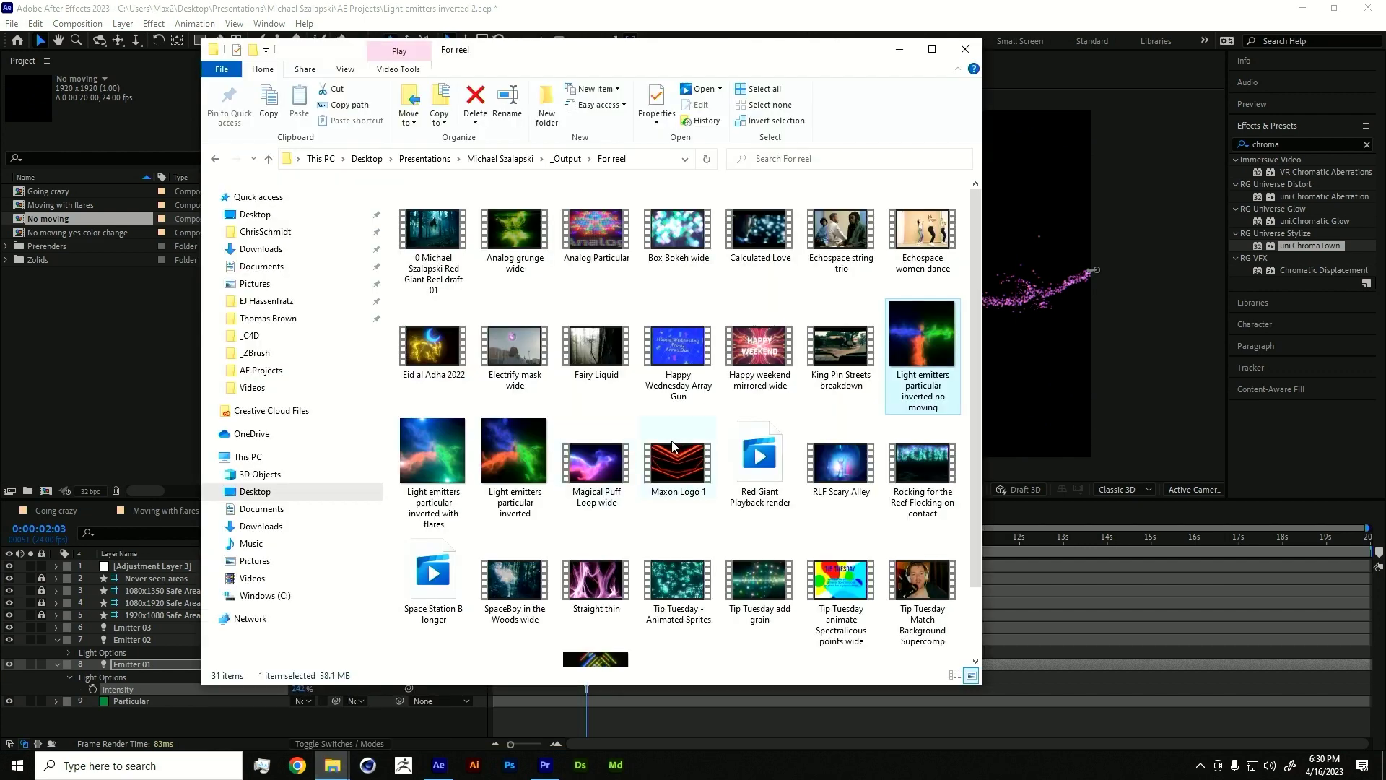
scroll(673, 446, "down", 1)
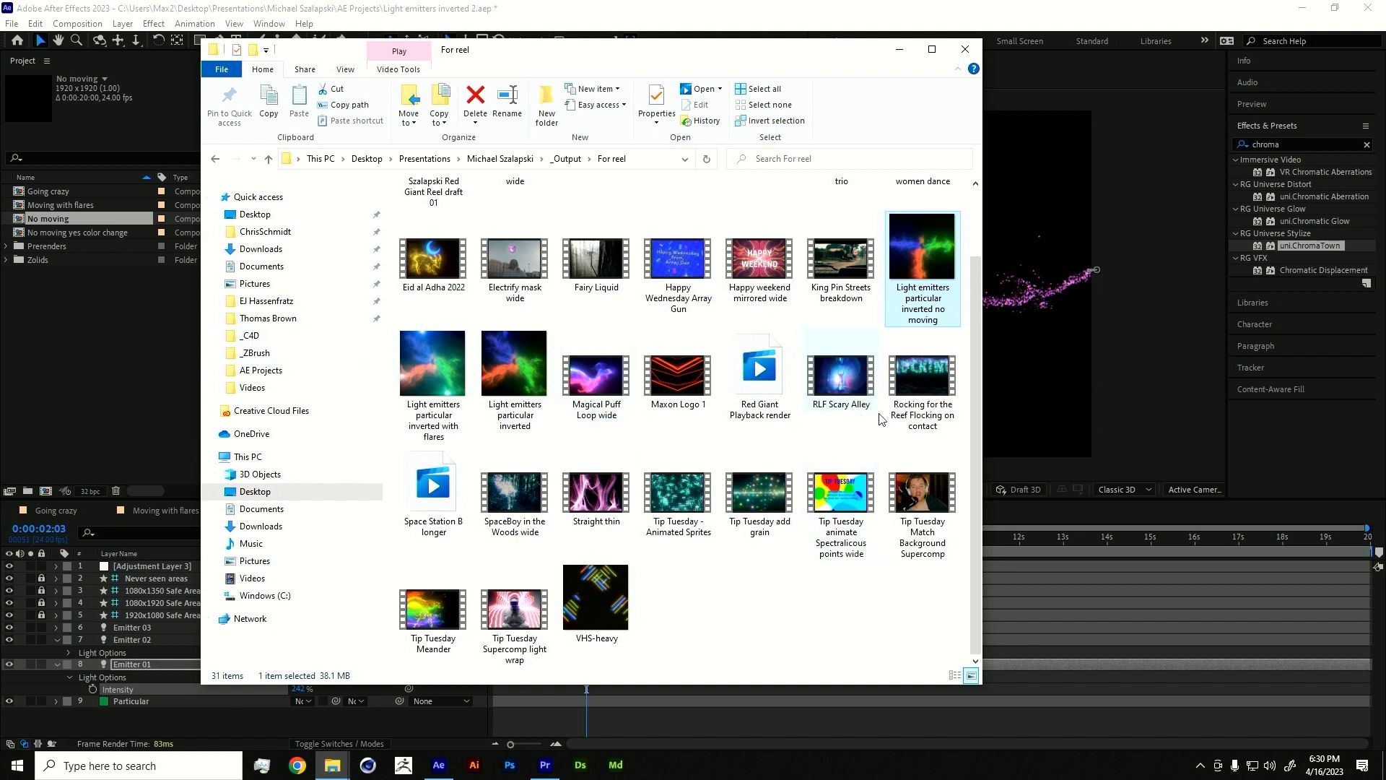
double_click(934, 381)
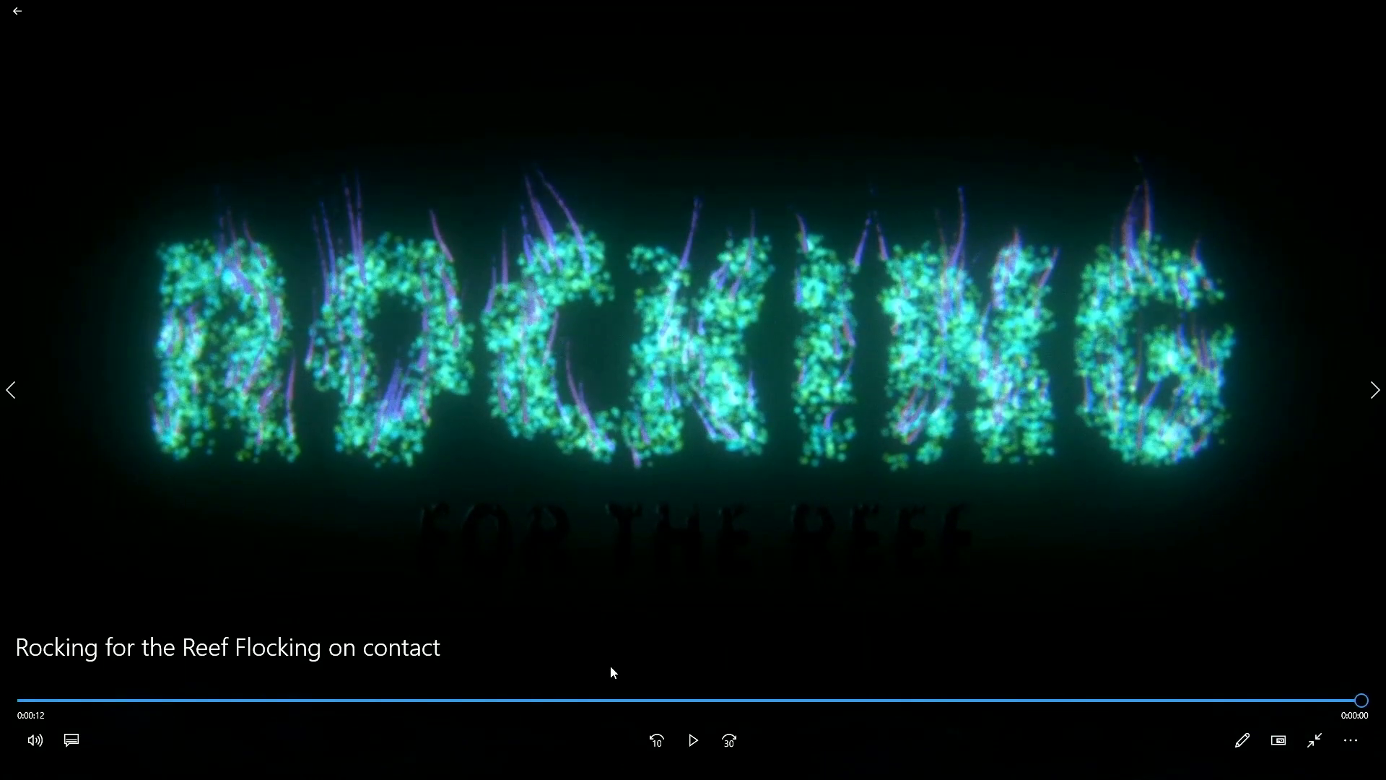
- Replay the Rocking for the Reef particle-text clip from the beginning
left_click(693, 739)
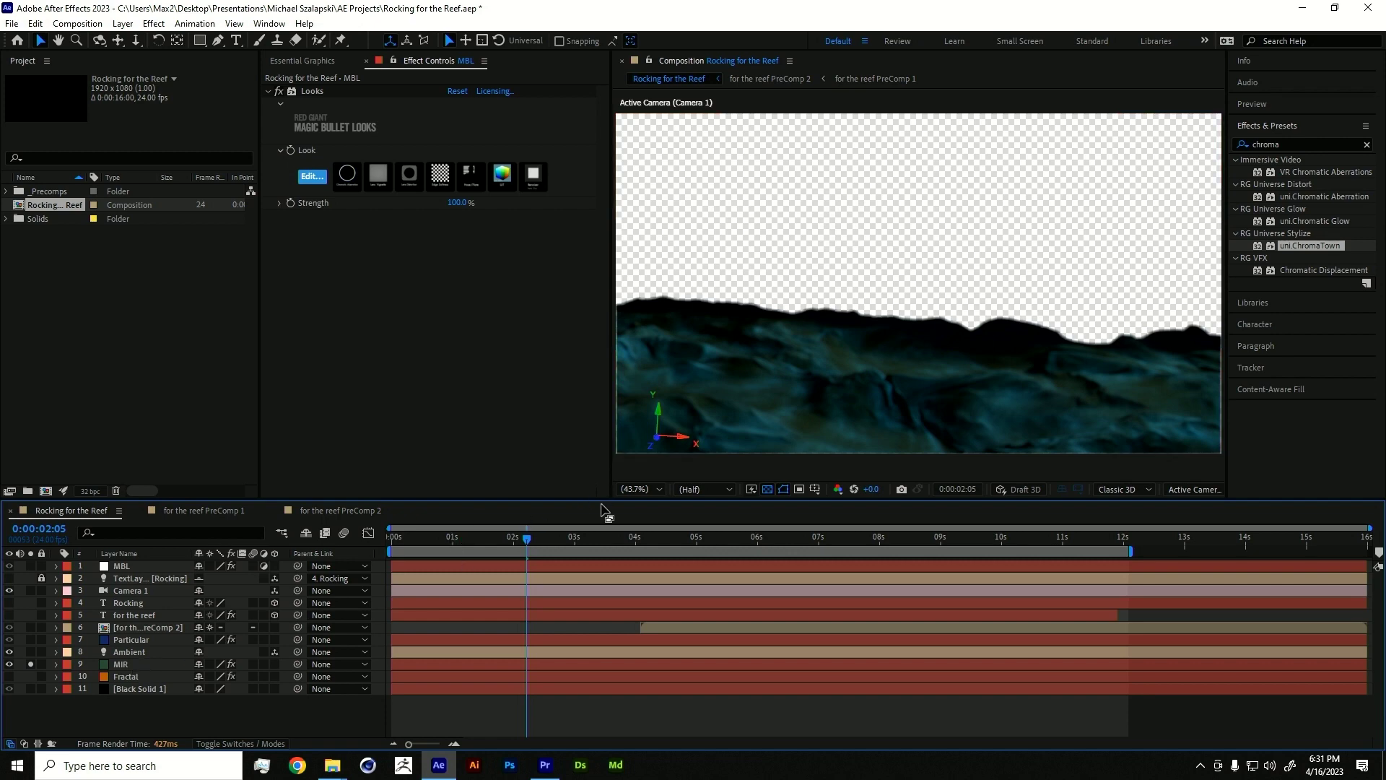
- Inspect the MIR layer's Geometry settings and scrub through the reef animation
left_click(119, 663)
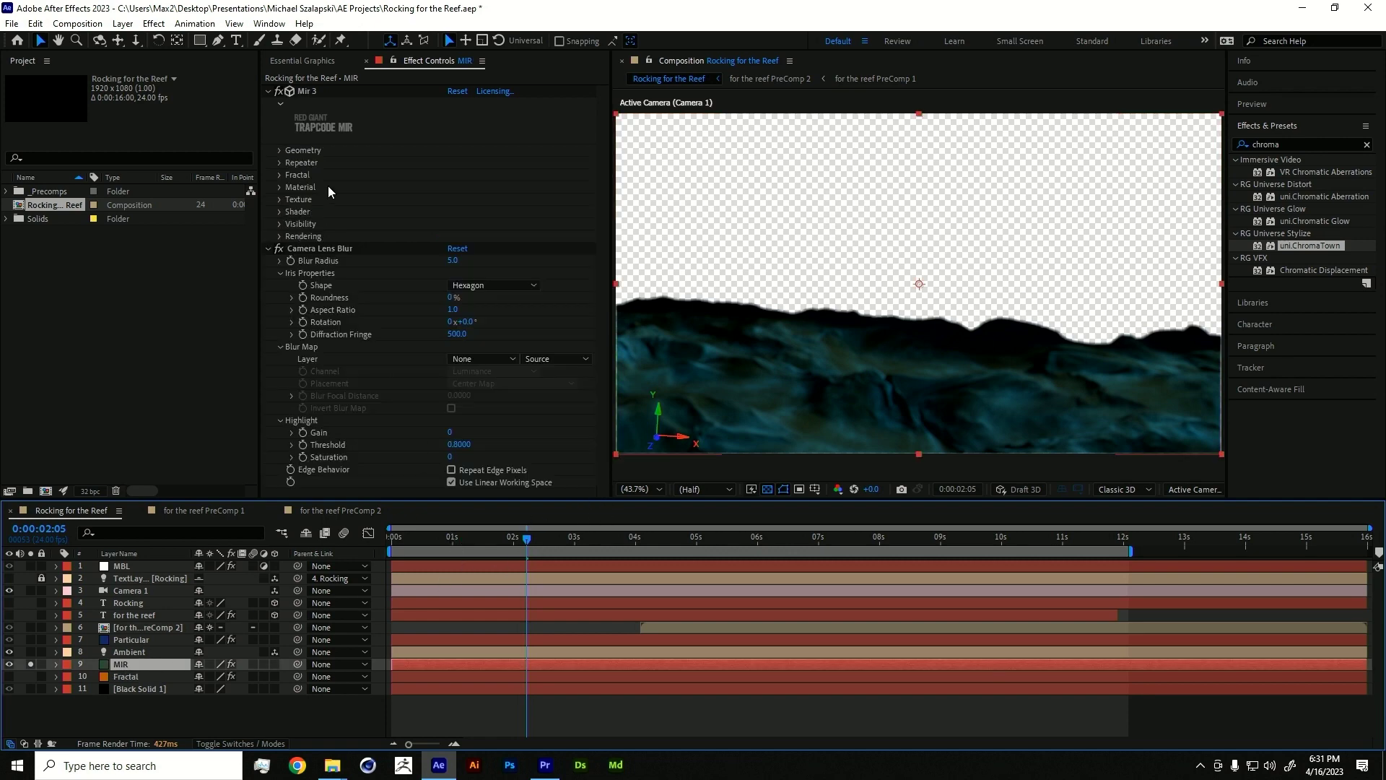
left_click(276, 257)
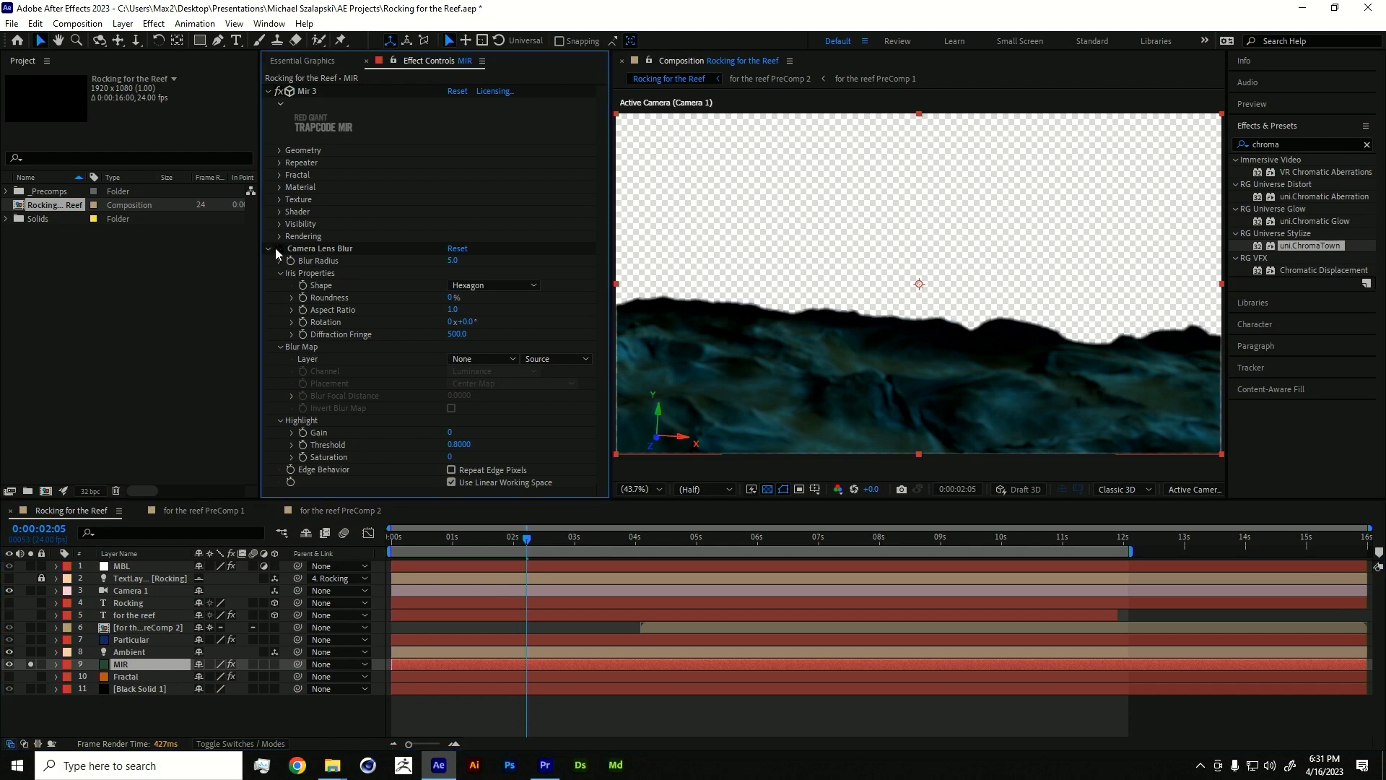
left_click(280, 150)
left_click(280, 150)
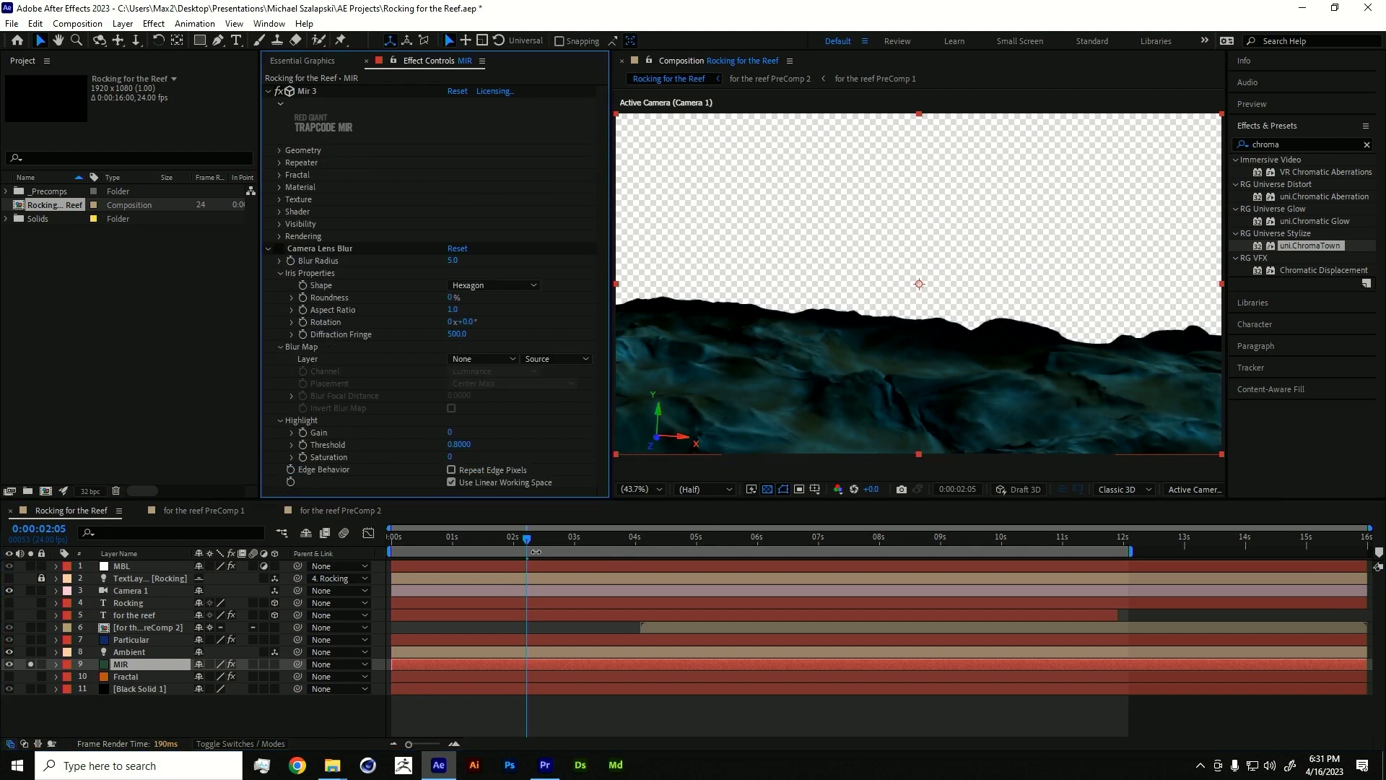
left_click(477, 523)
left_click_drag(533, 537, 503, 538)
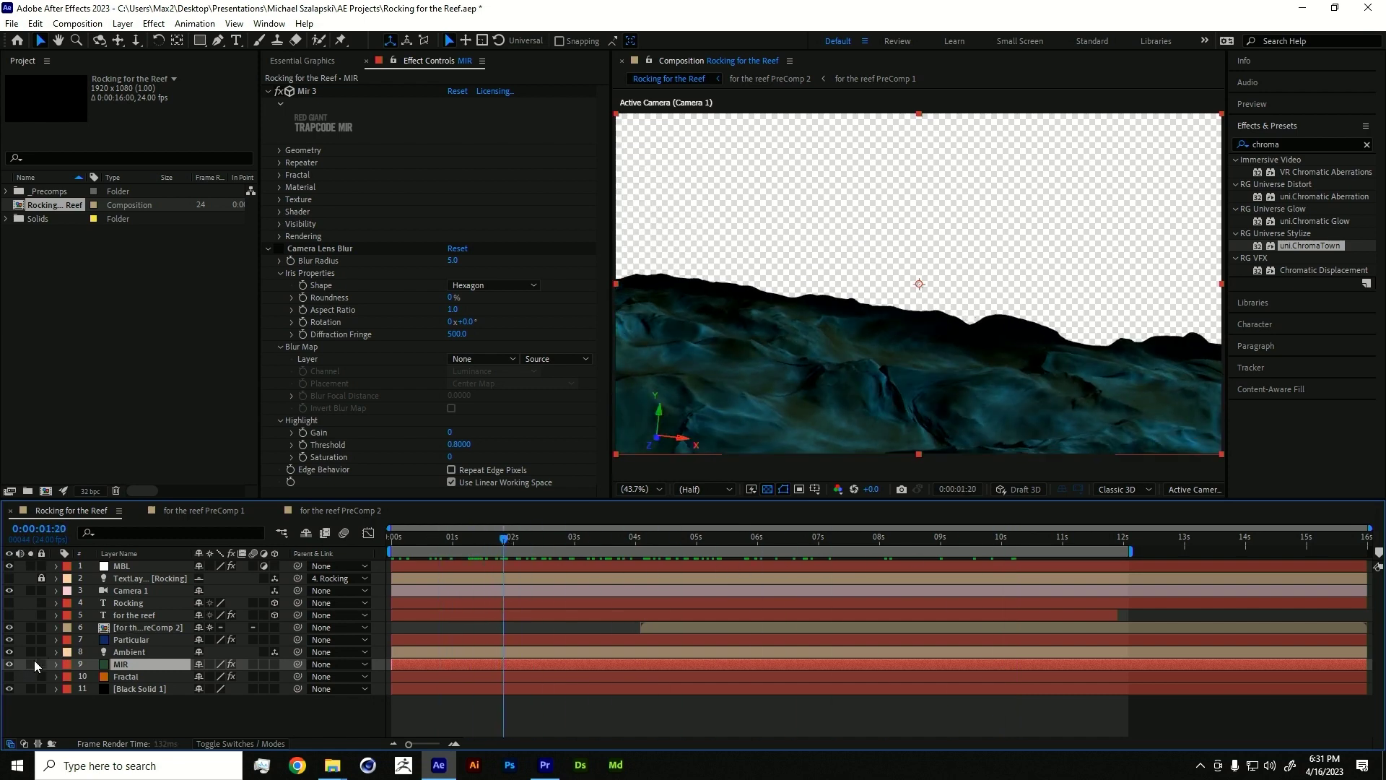
- Solo Particular and hide the transparency grid, previewing the particle text to 0:00:03:14
left_click(33, 639)
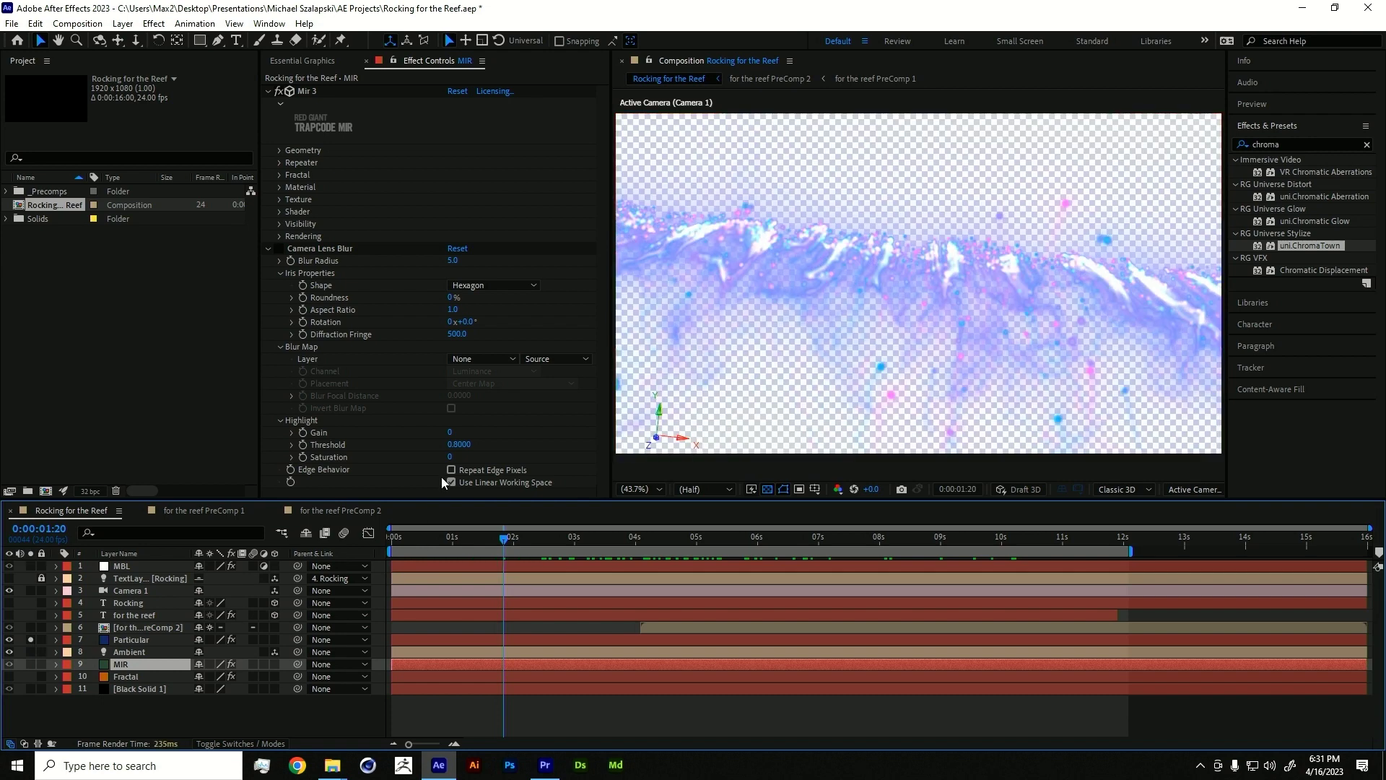
left_click(767, 489)
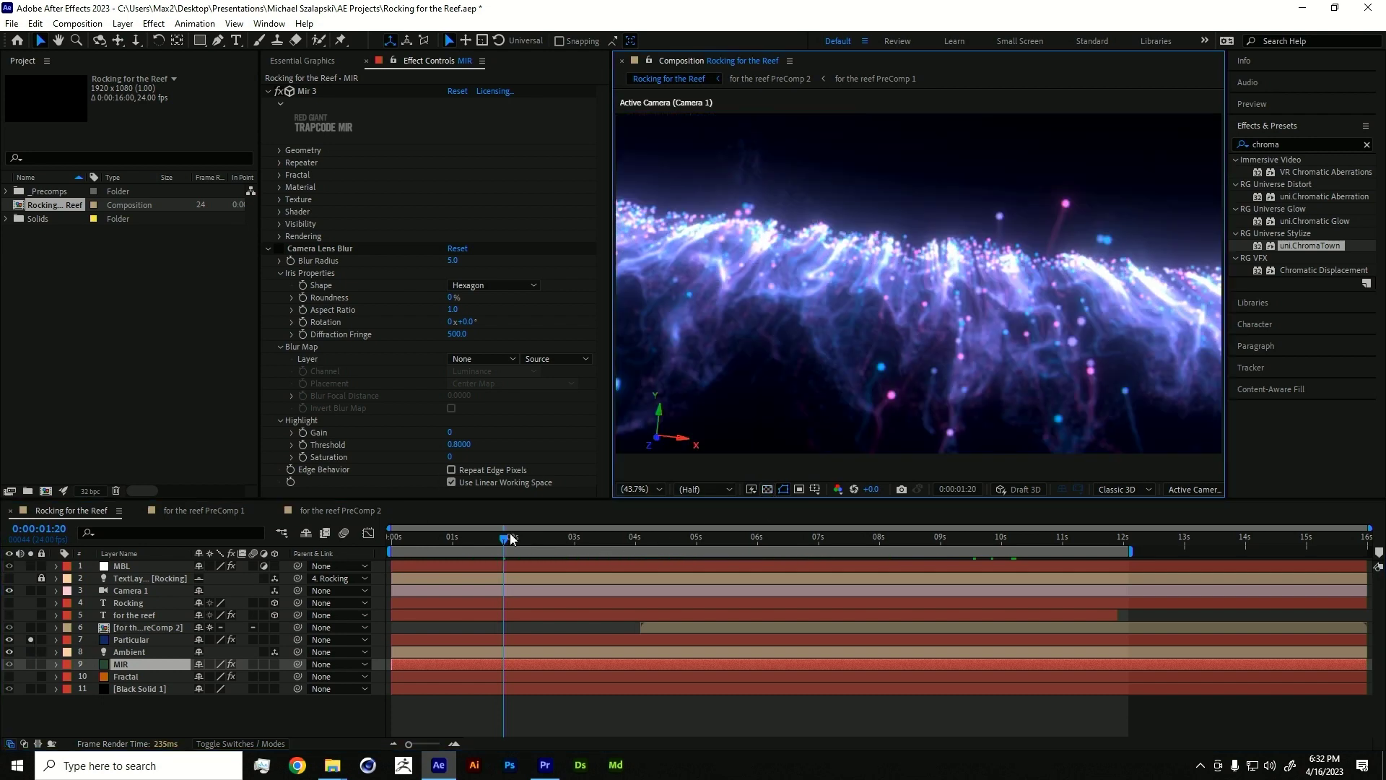
left_click_drag(510, 538, 611, 538)
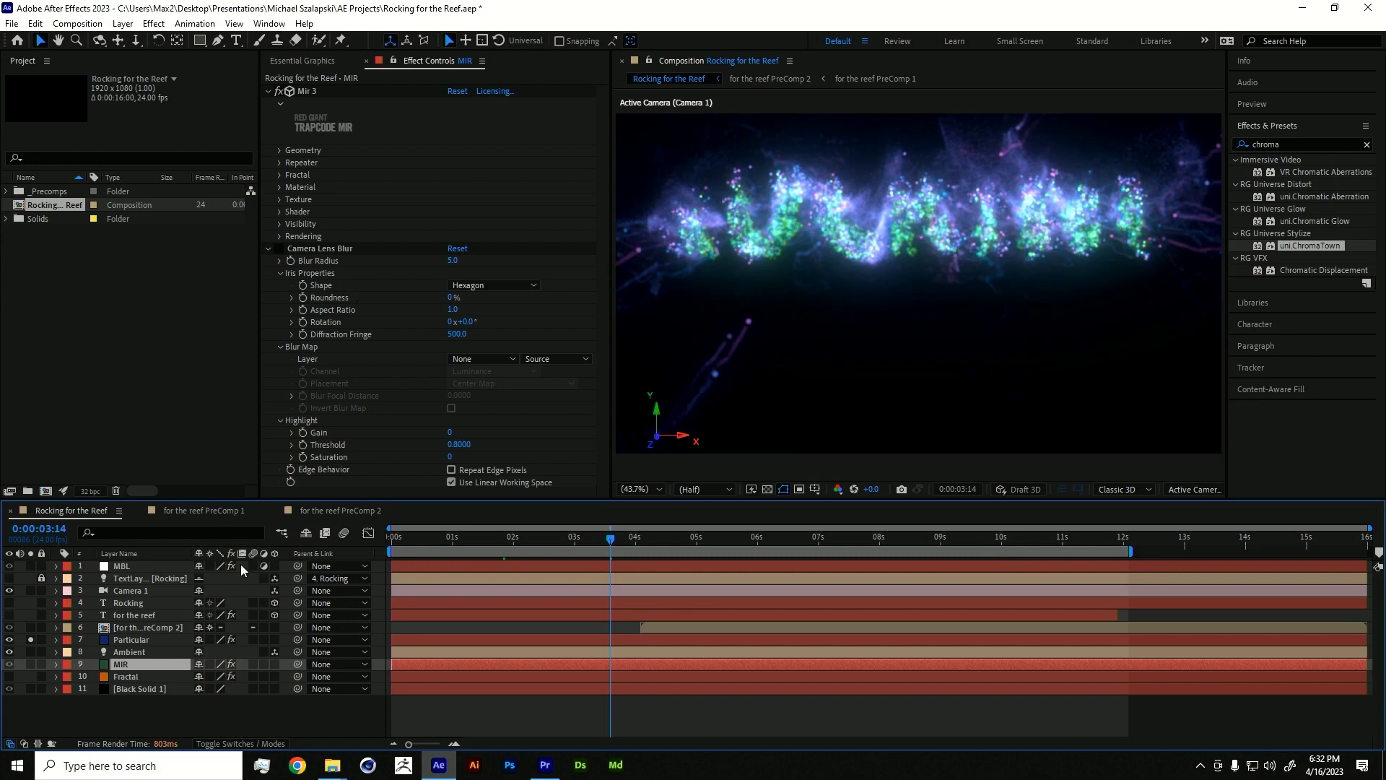
- Show the Particular layer's settings, comparing with the Rocking text layer, at 0:00:00:21
left_click(121, 641)
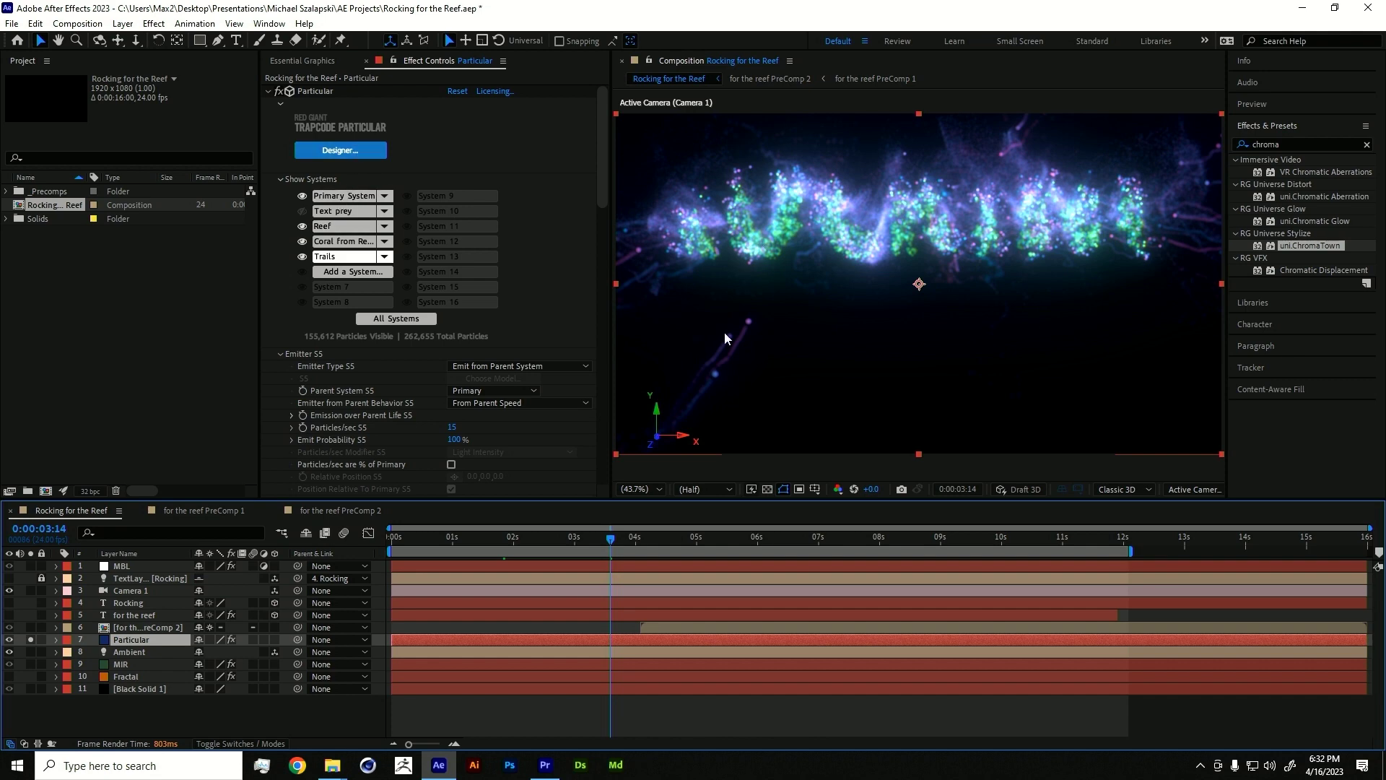
left_click_drag(610, 538, 446, 550)
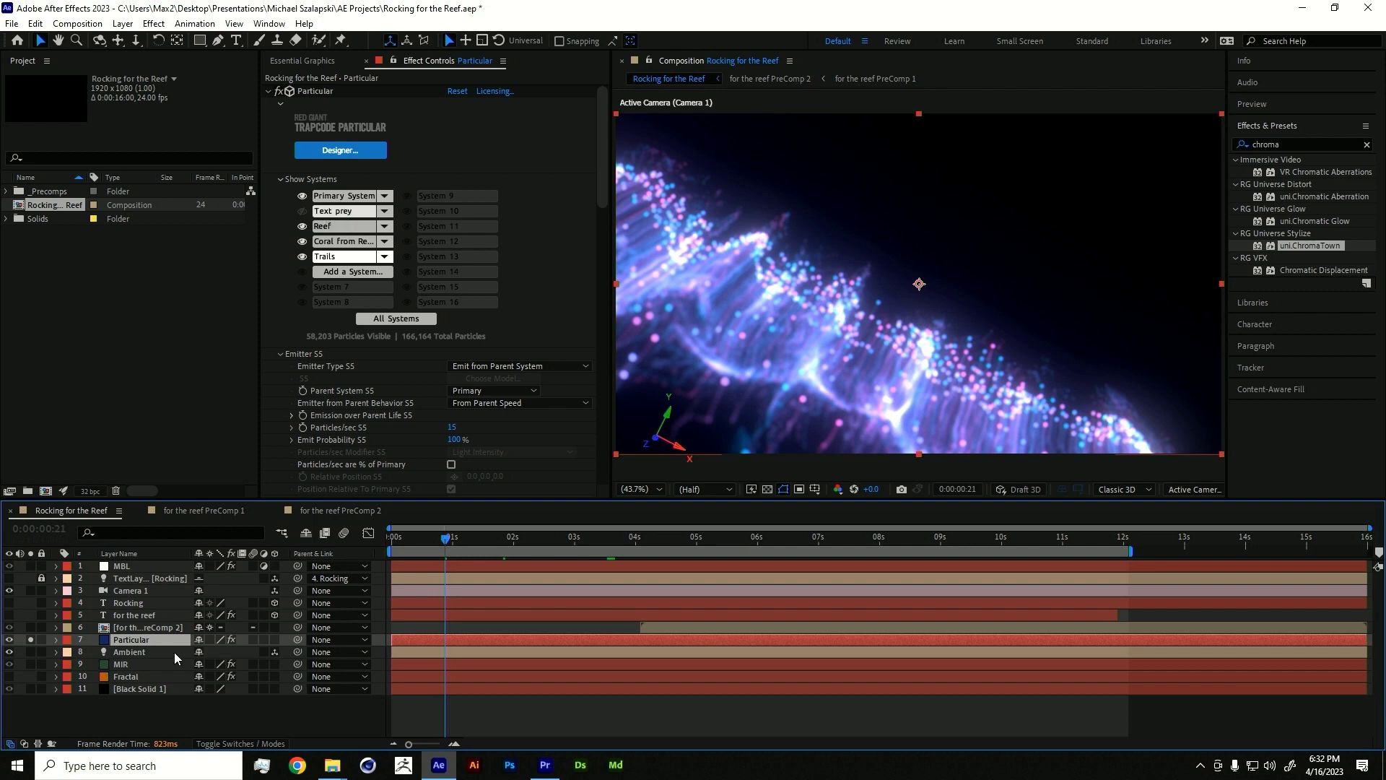
left_click(127, 604)
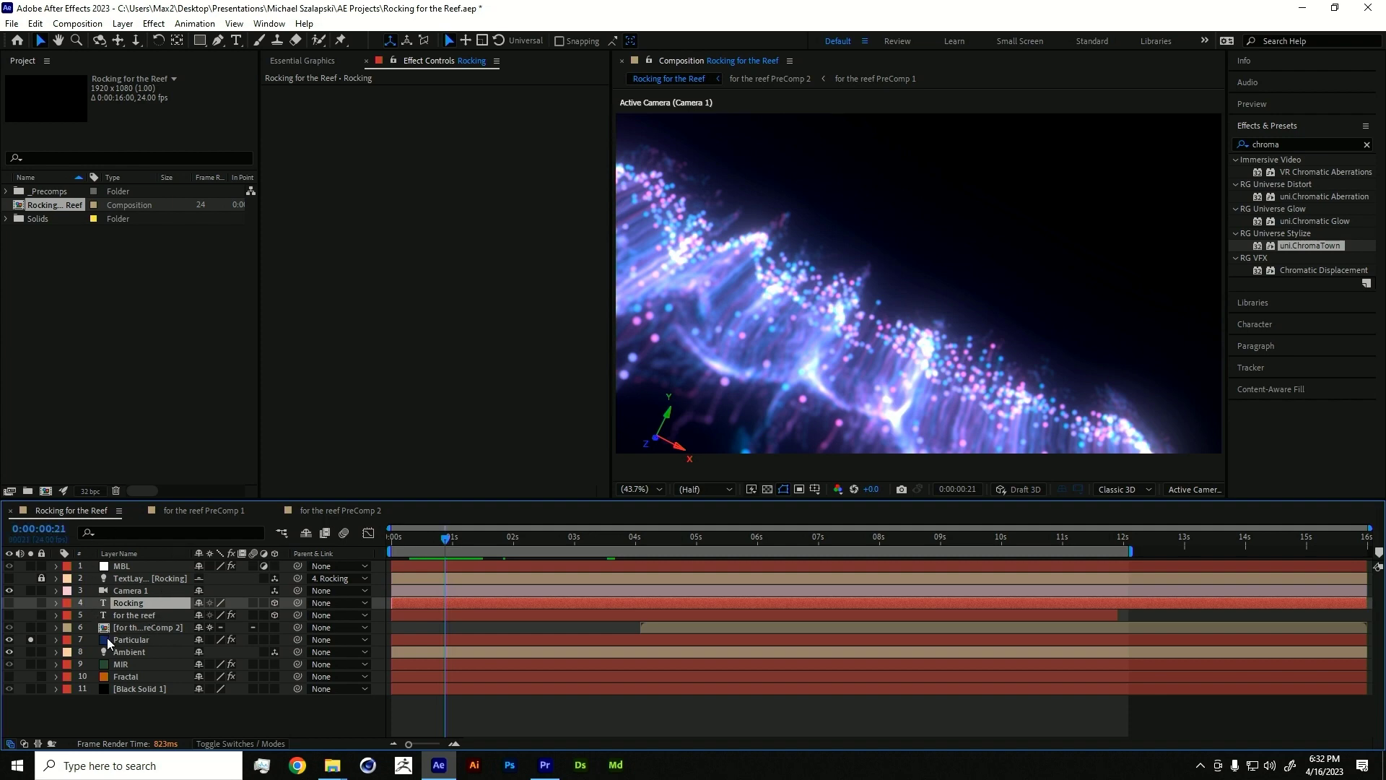
left_click(126, 639)
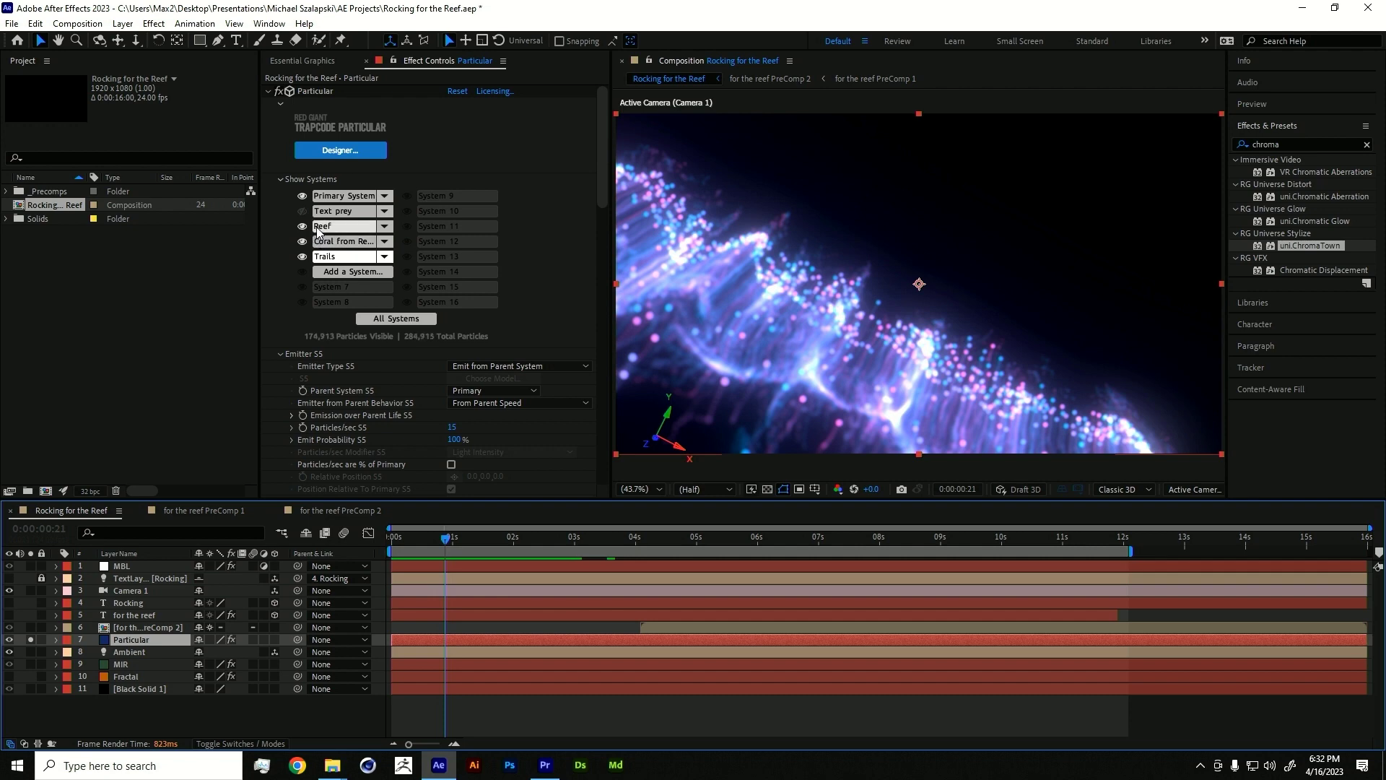
- Scrub from 0:00:01:17 through the four-second mark, settling on 0:00:04:02 to review ROCKING forming
left_click(495, 537)
left_click_drag(501, 538, 707, 538)
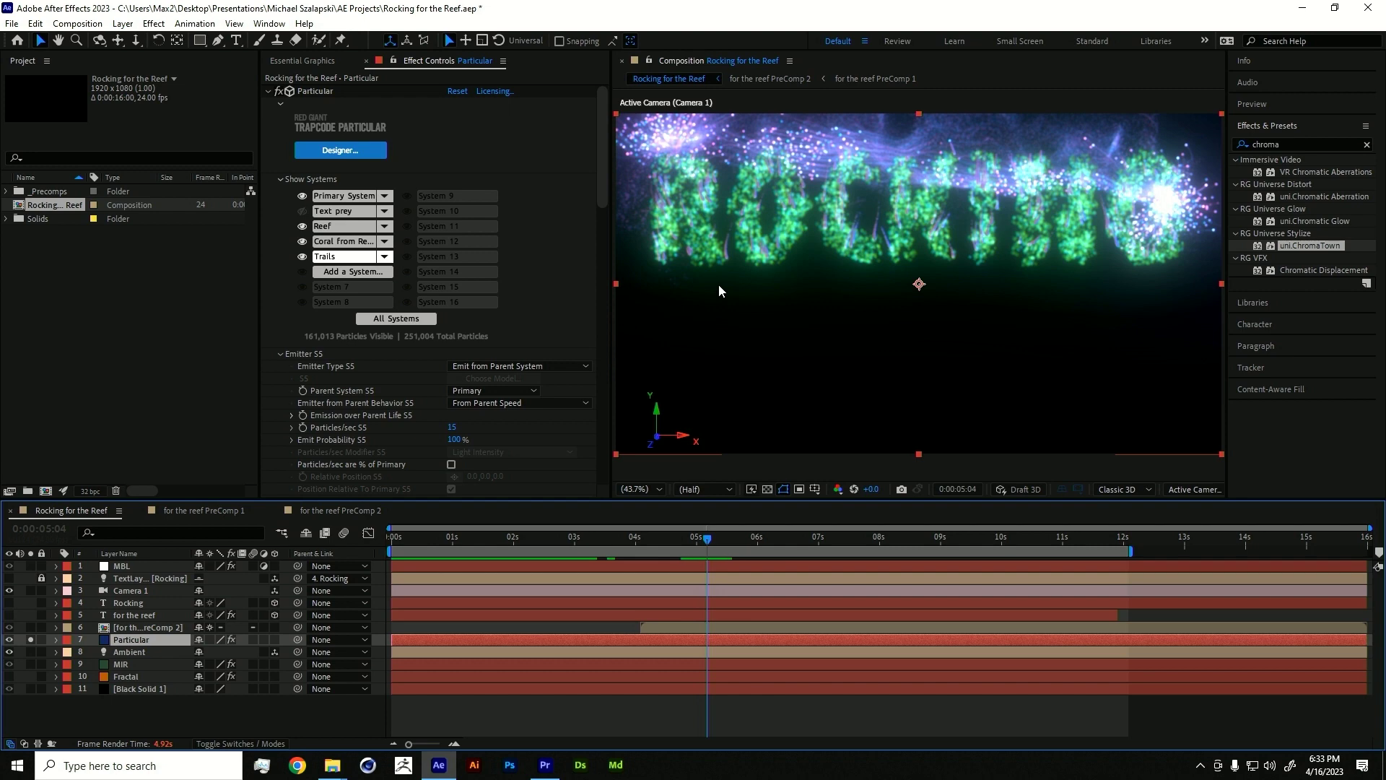
left_click(680, 541)
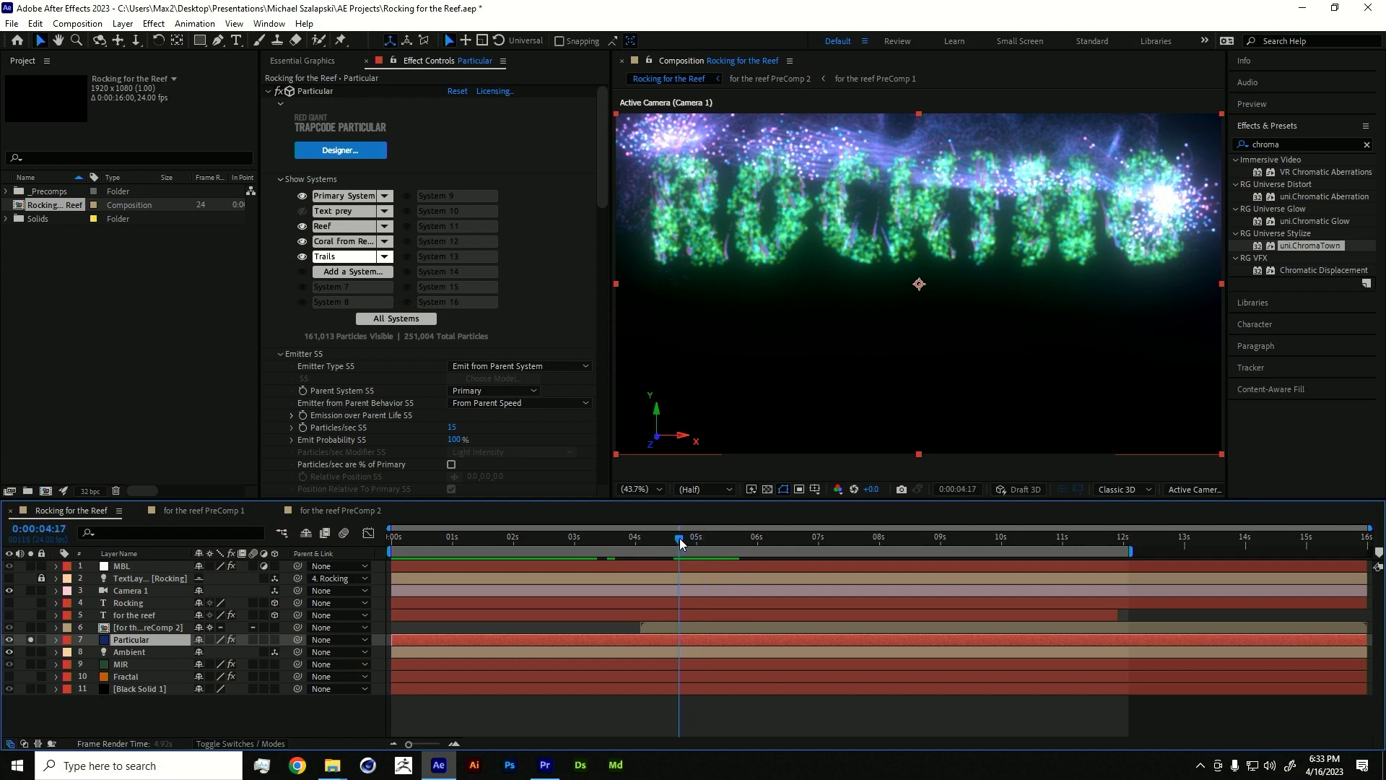
left_click_drag(680, 542, 686, 542)
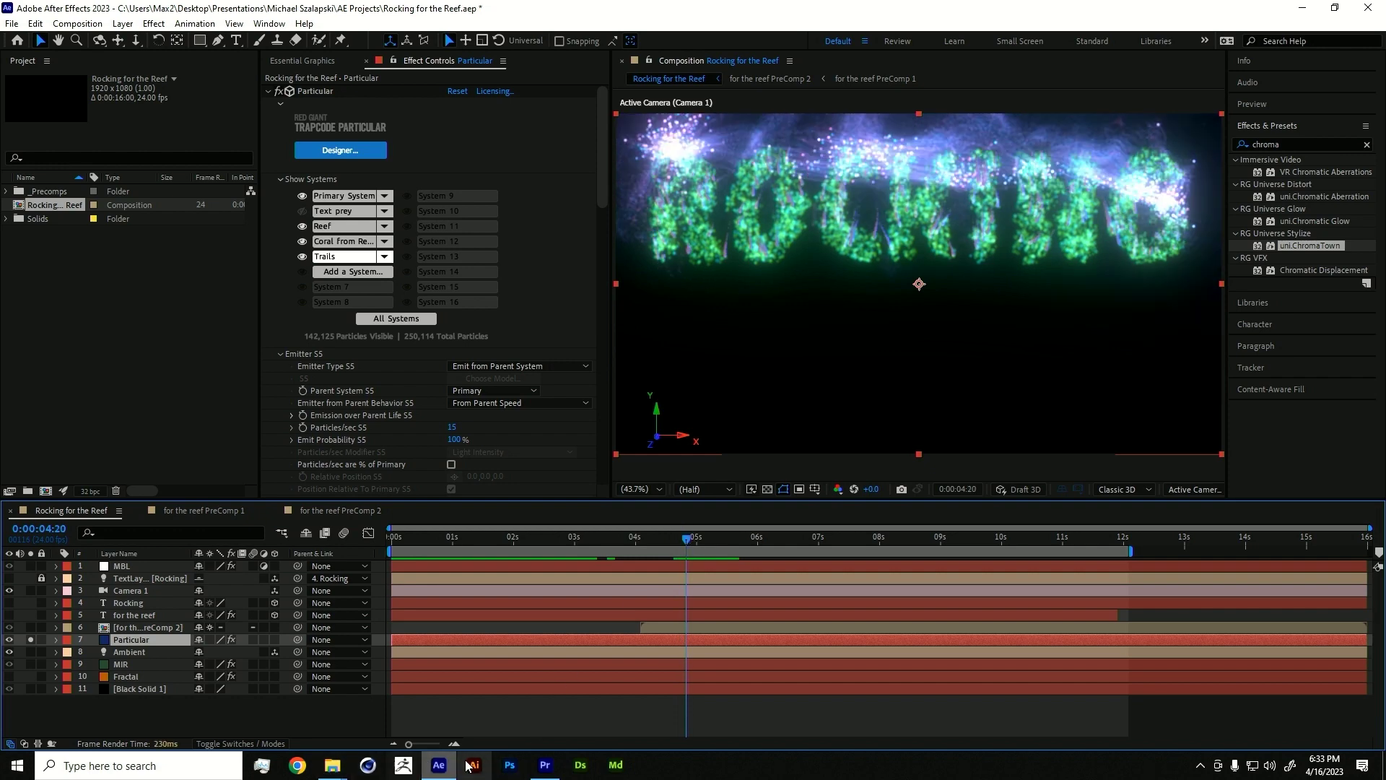
left_click_drag(680, 540, 646, 538)
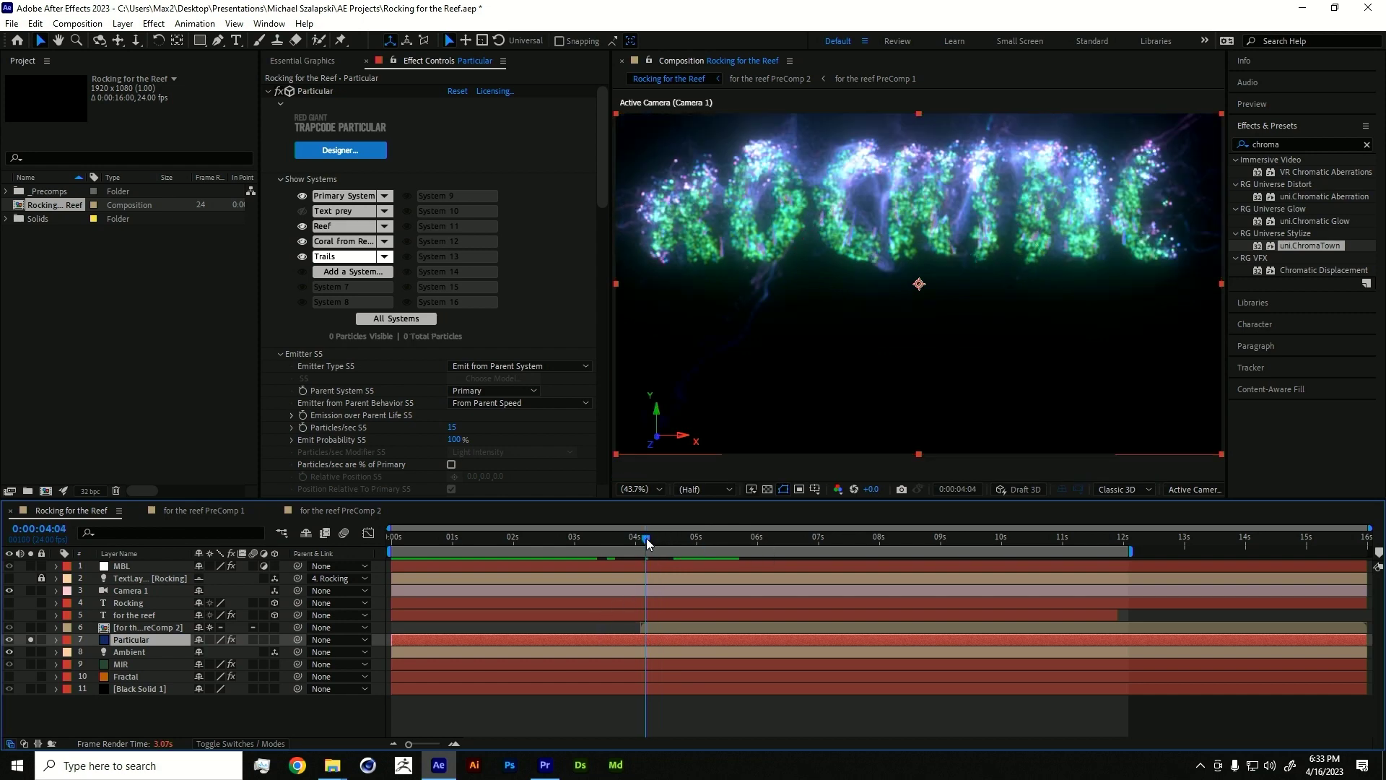
left_click_drag(646, 538, 640, 538)
mouse_move(329, 769)
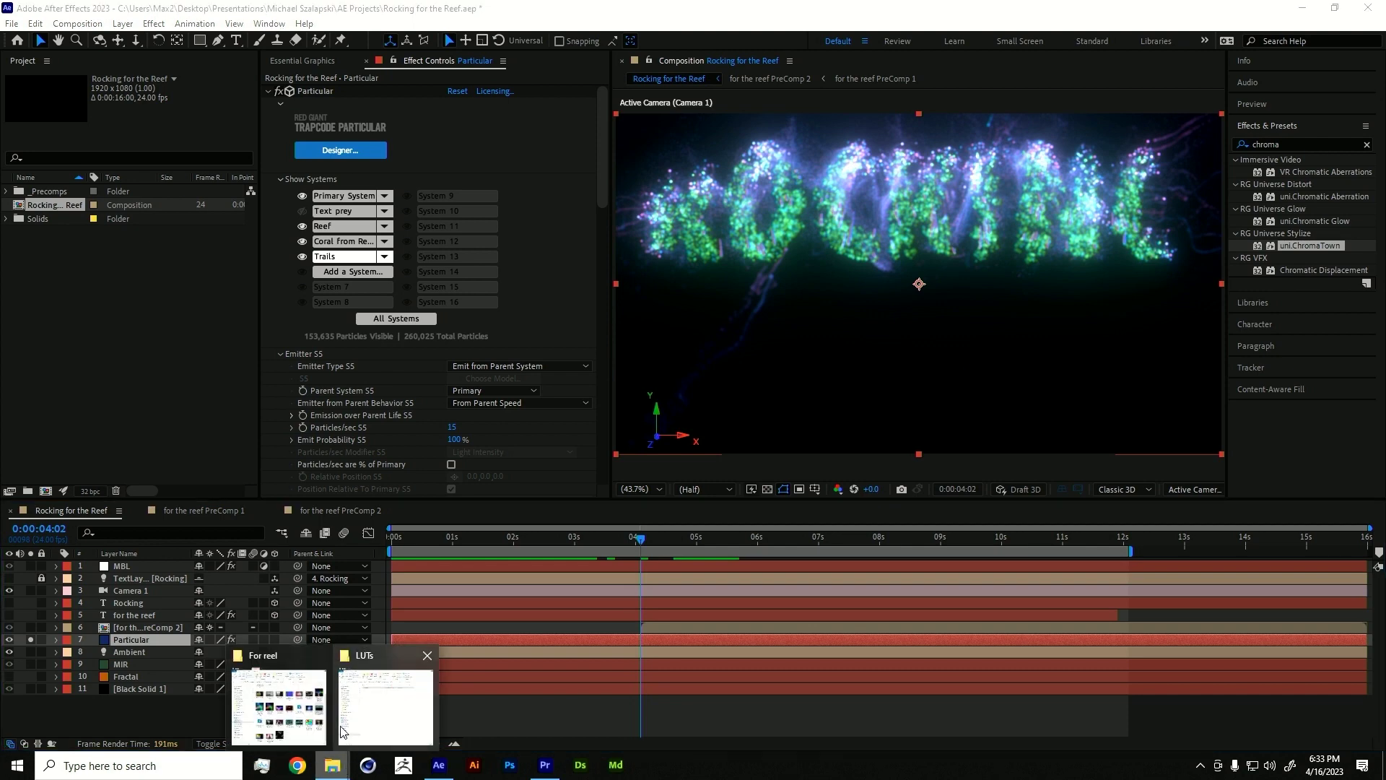
left_click(278, 696)
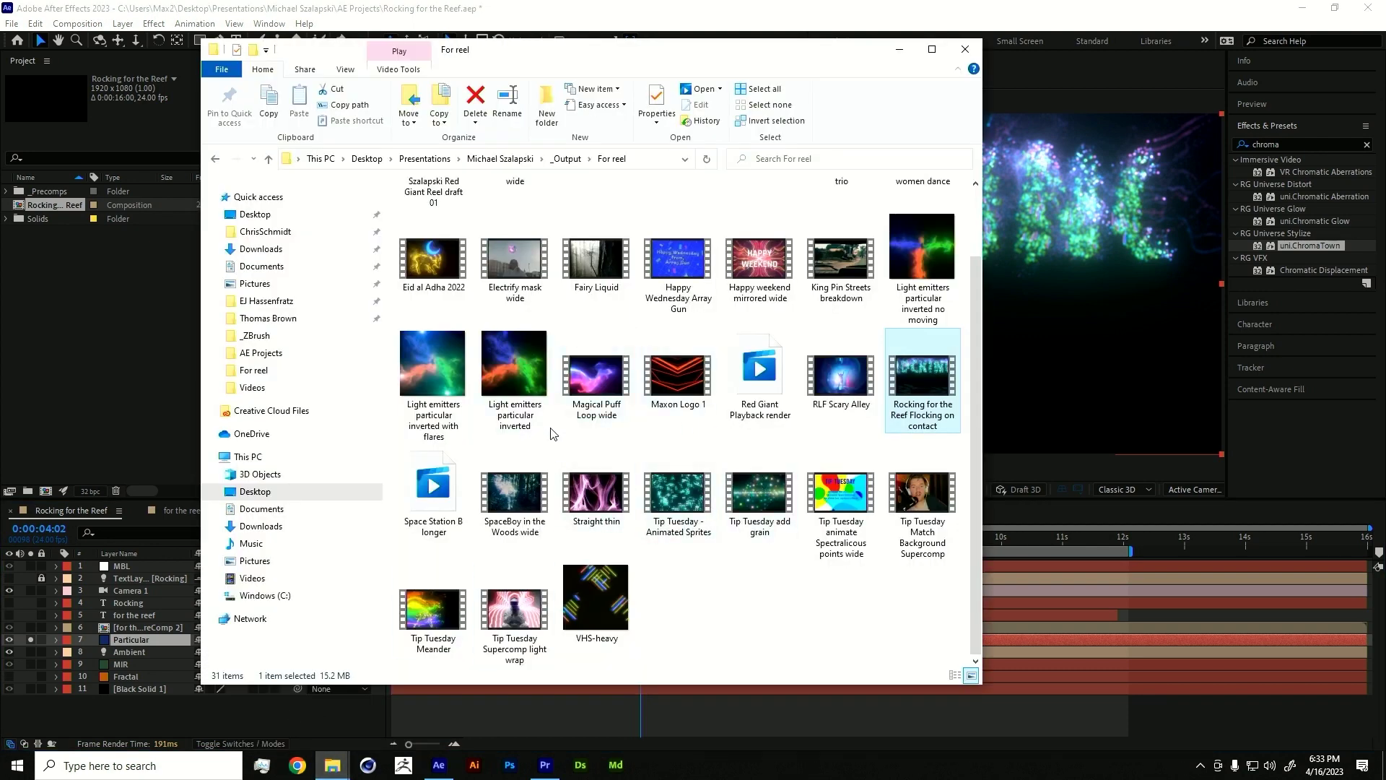
double_click(938, 395)
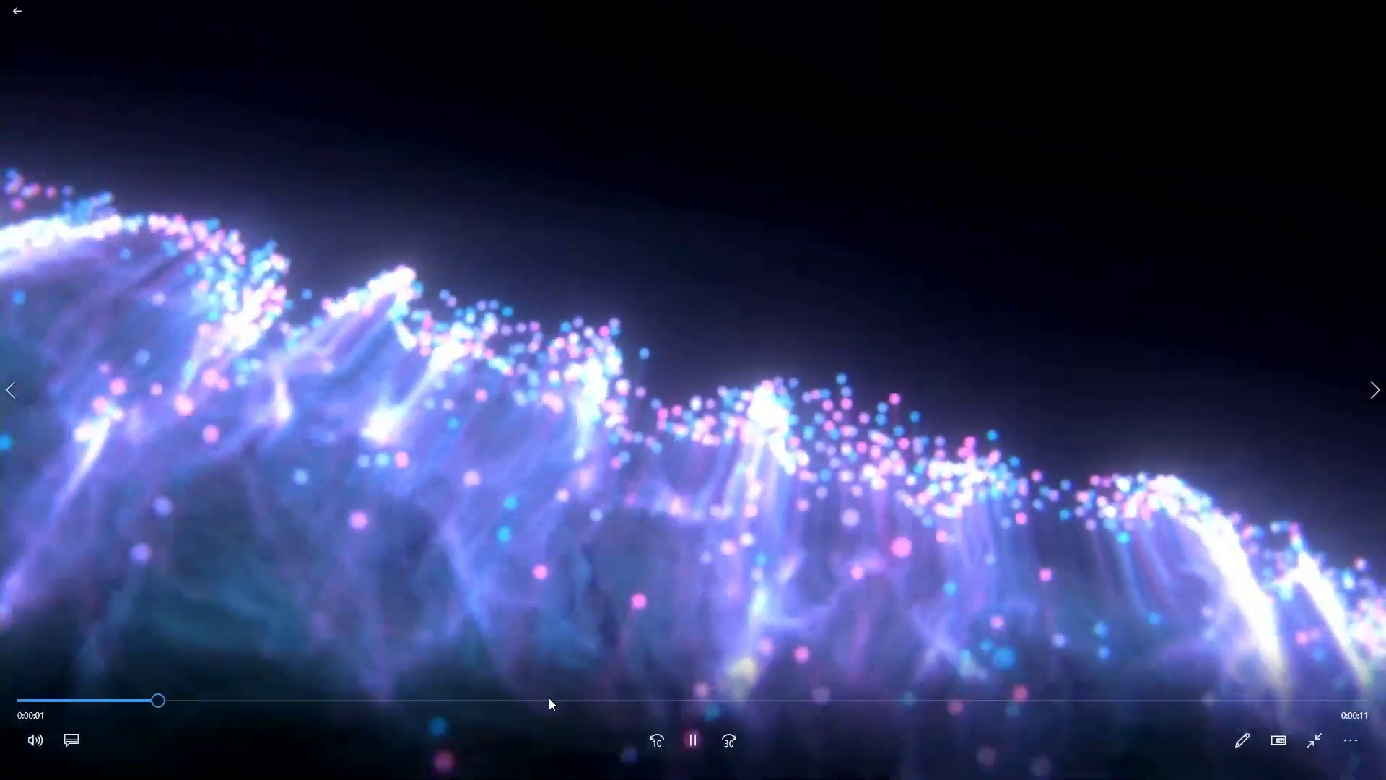
left_click_drag(535, 700, 505, 617)
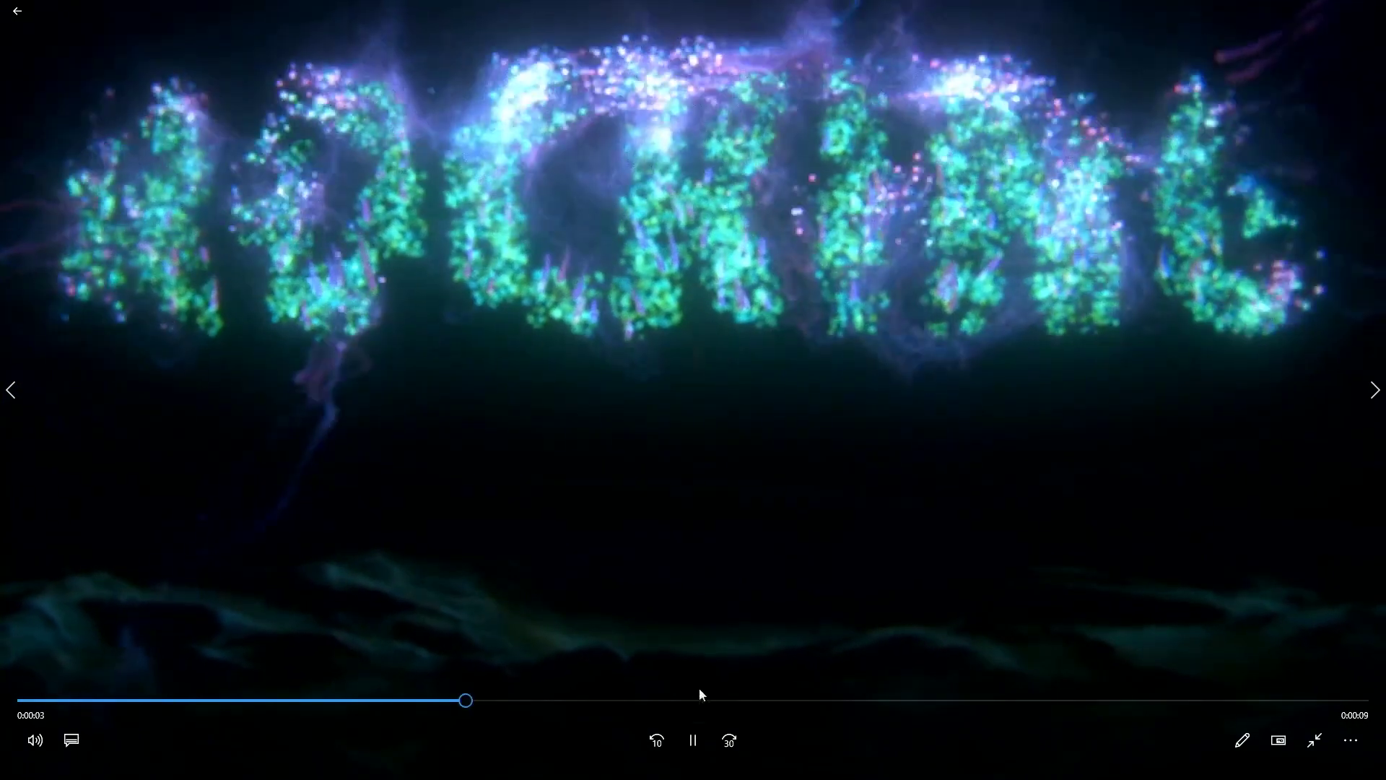
double_click(1336, 128)
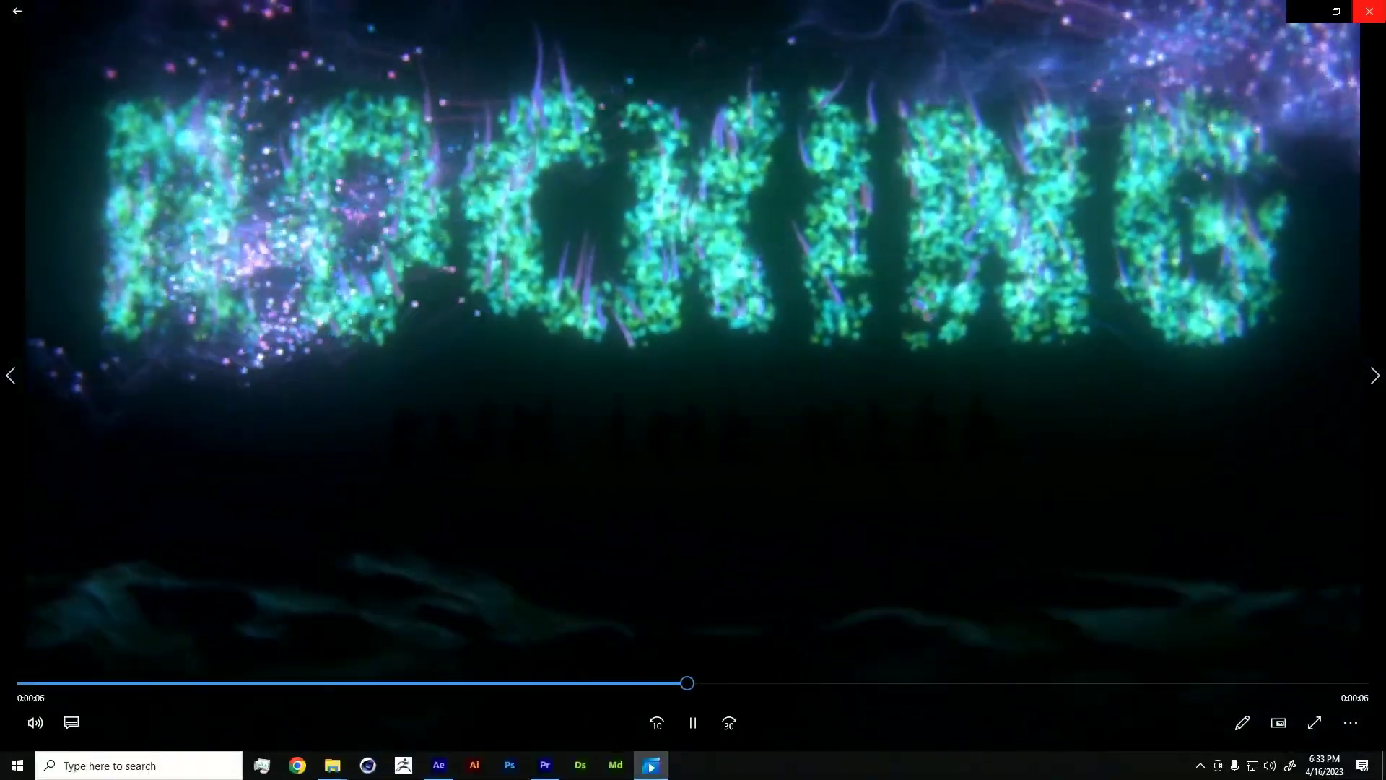
left_click(1367, 9)
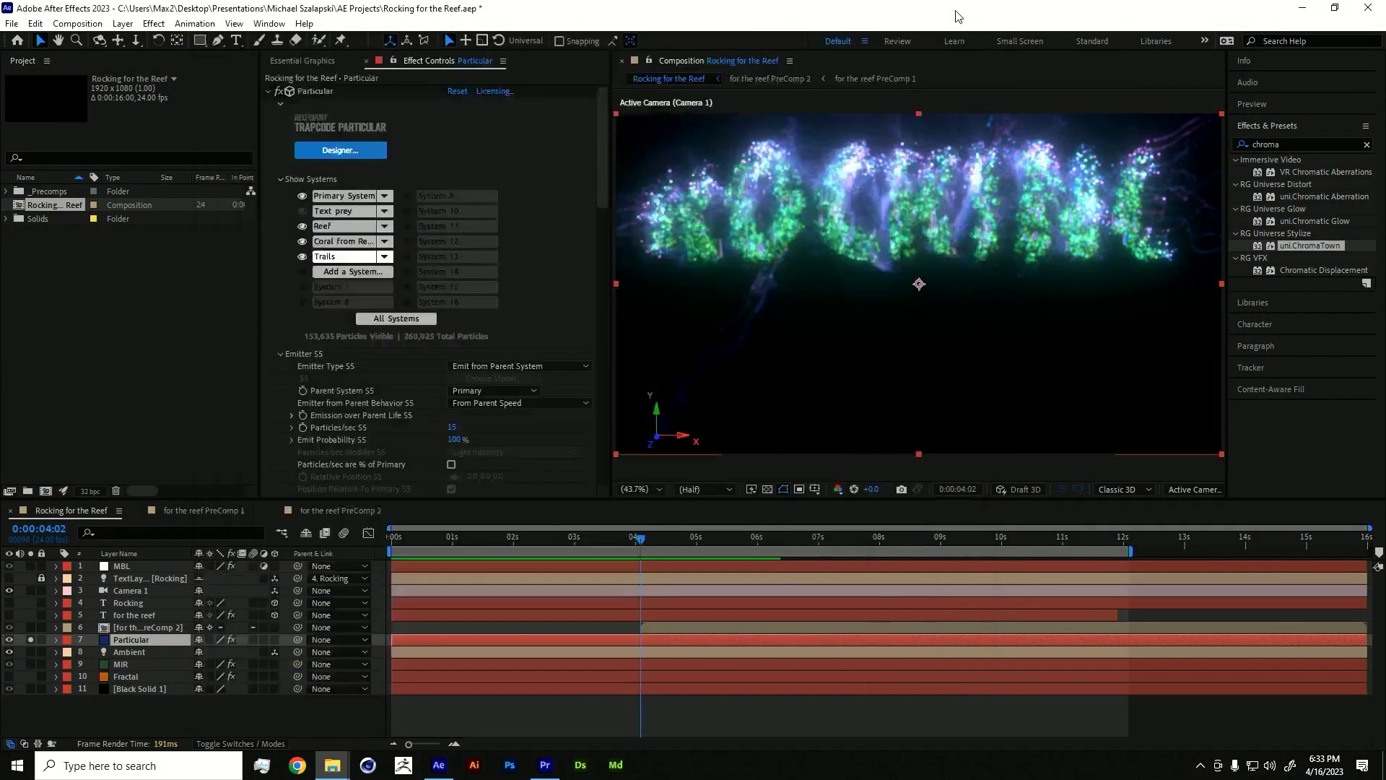
- Check the coral and Trails systems at 0:00:04:14, then unsolo Particular at 0:00:01:08
left_click(961, 26)
left_click(652, 538)
left_click_drag(653, 538, 670, 537)
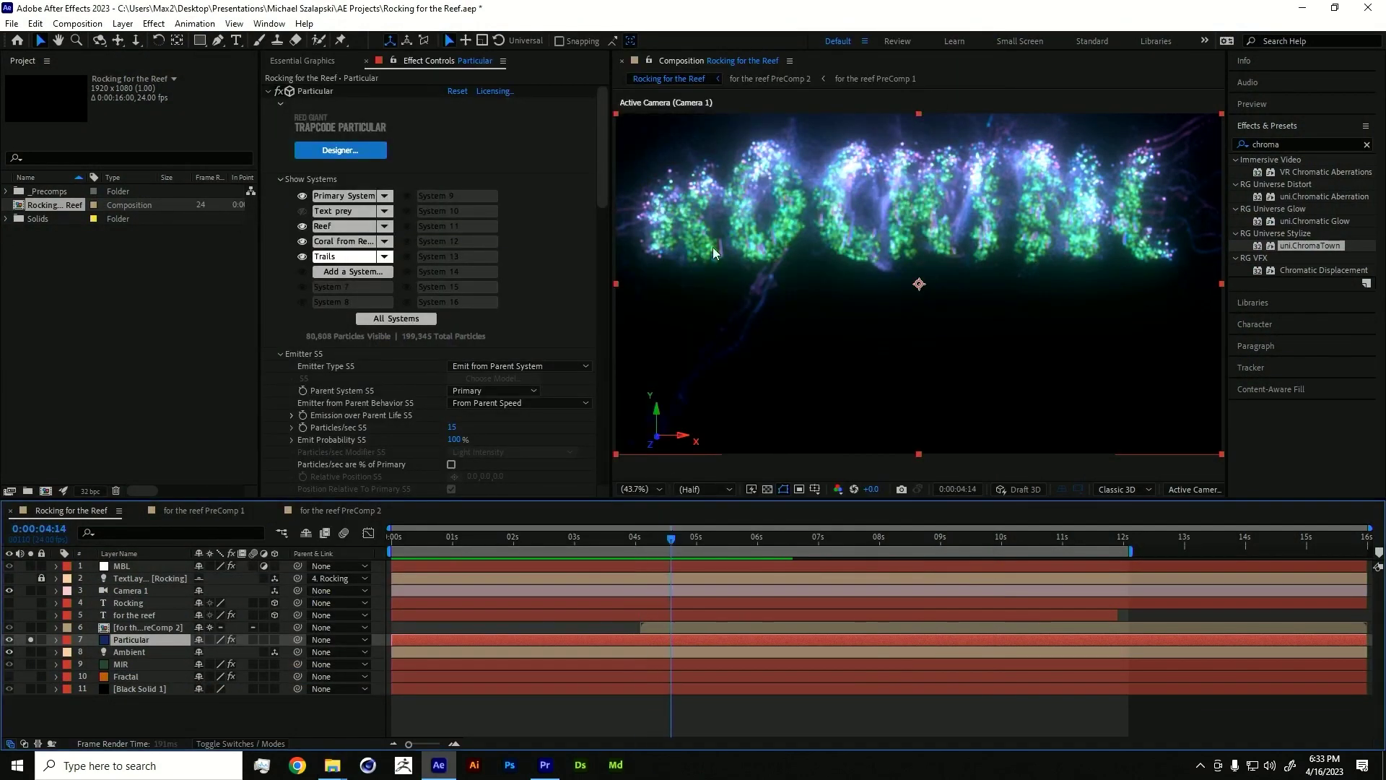
left_click(337, 243)
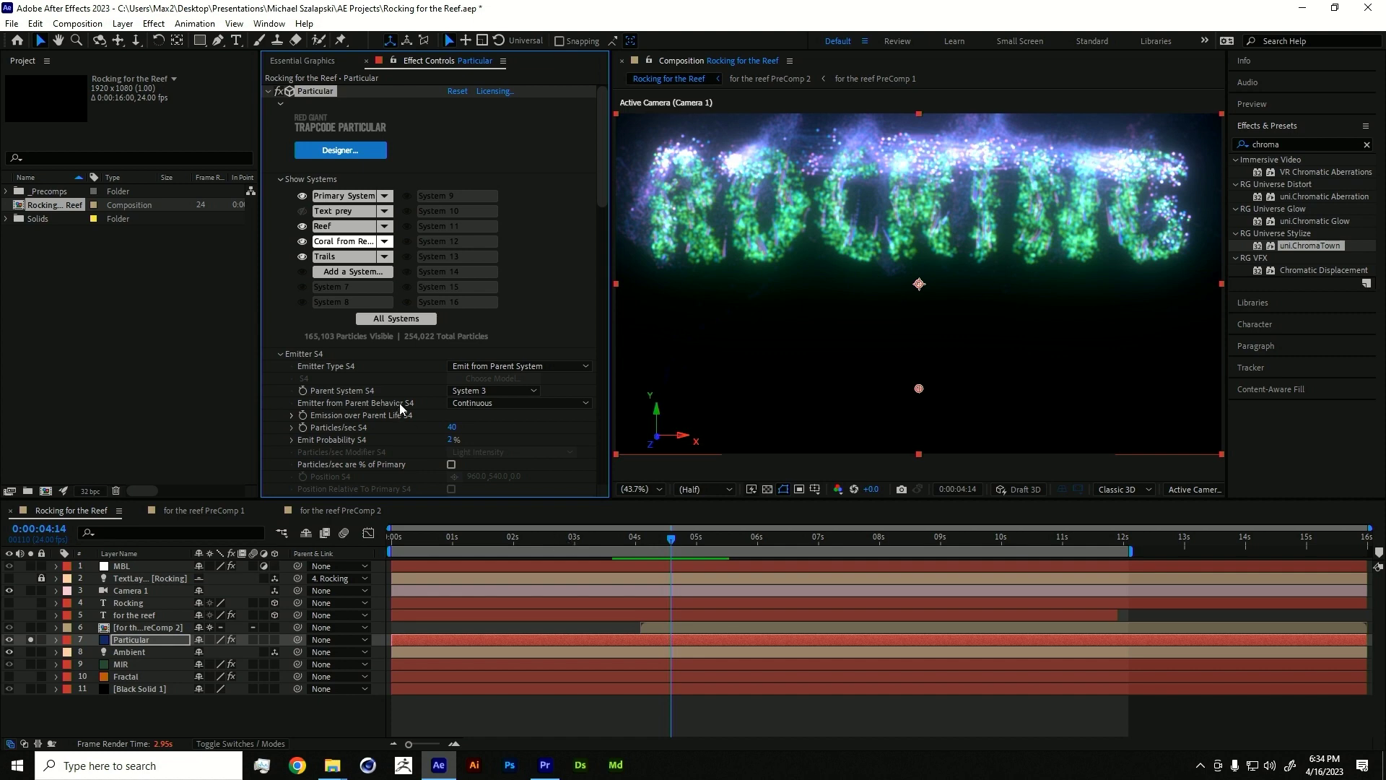
left_click(345, 257)
left_click_drag(639, 545, 473, 541)
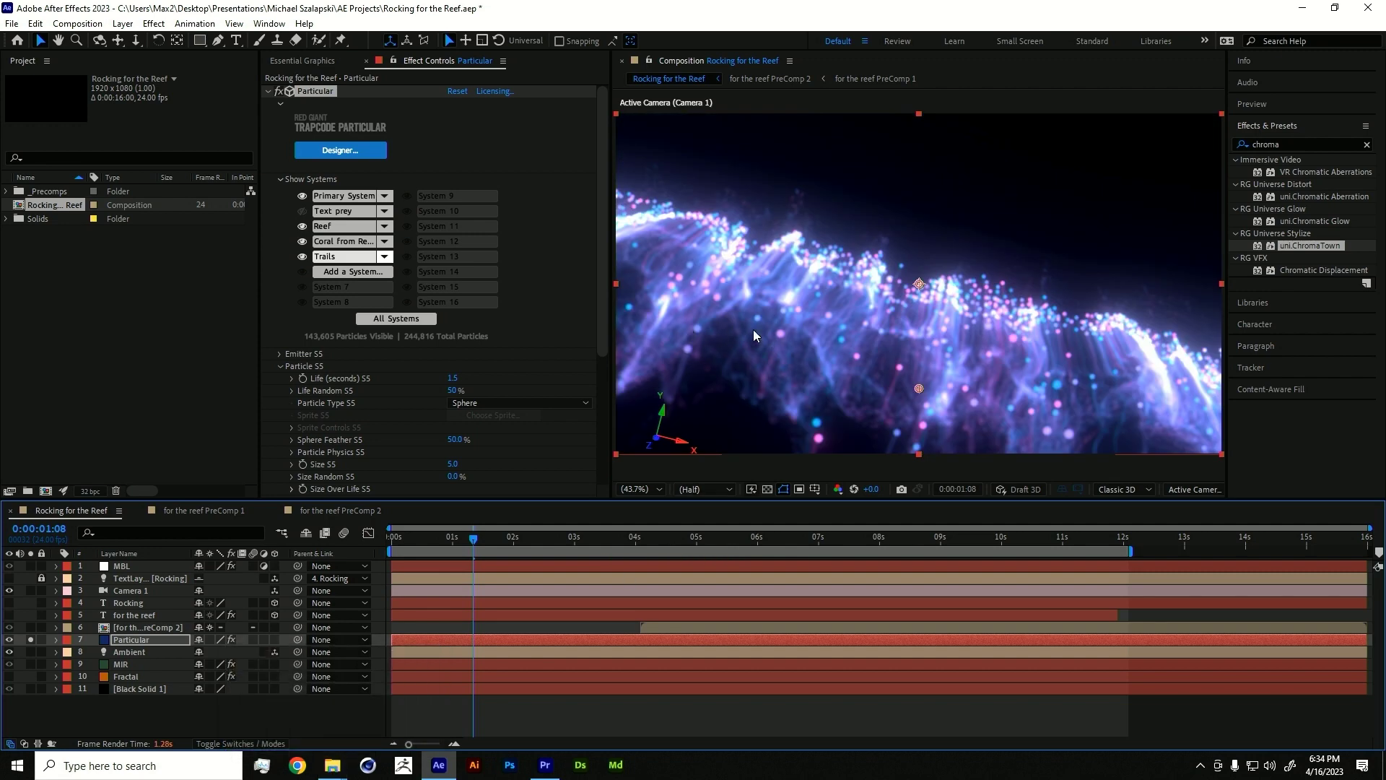
left_click(29, 638)
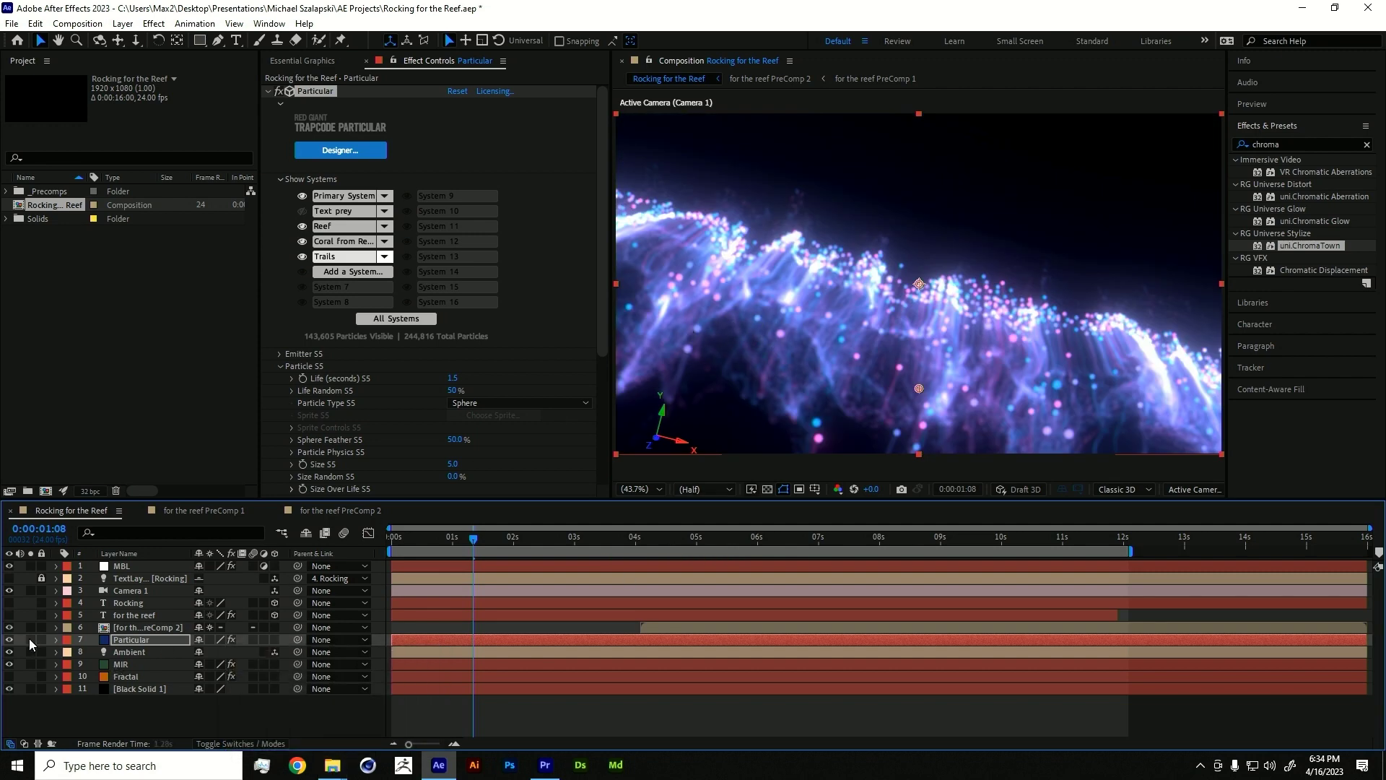